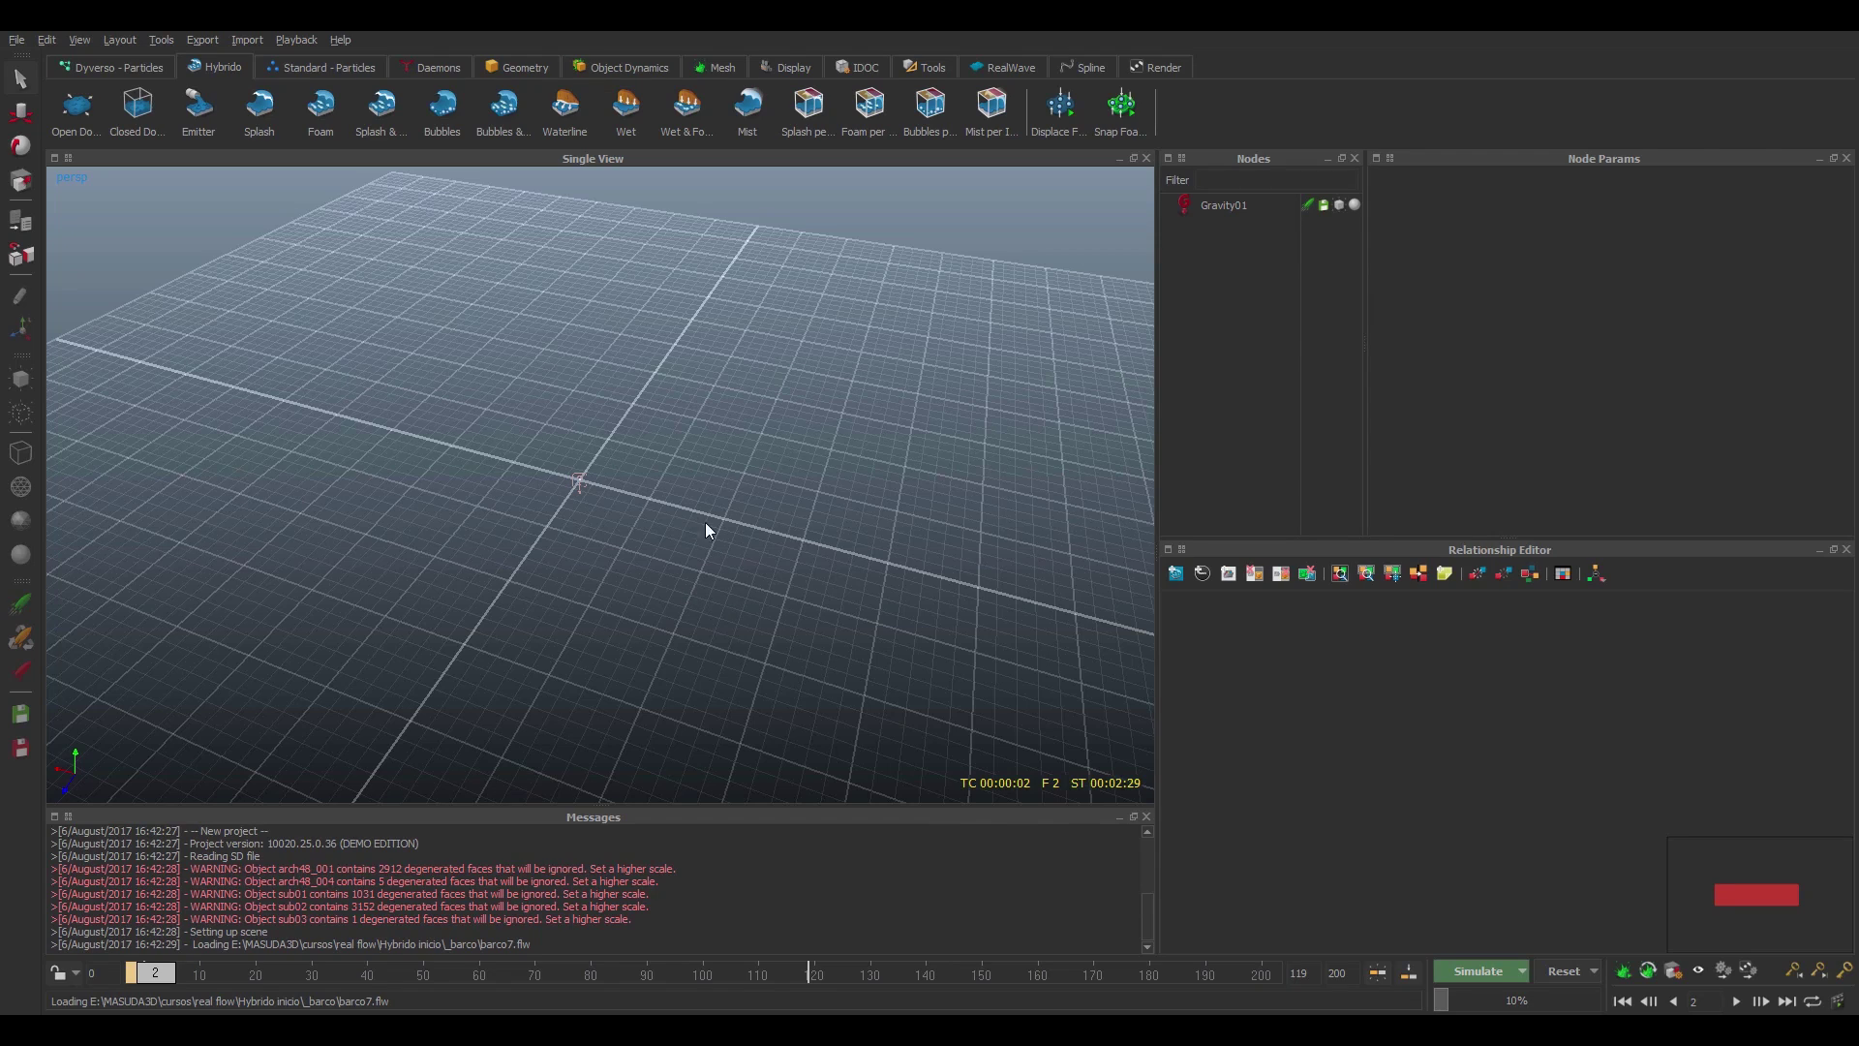
# - Import the late_sd.sd boat objects into the scene
pyautogui.keyDown('alt'); pyautogui.moveTo(674, 469); pyautogui.dragTo(766, 579); pyautogui.keyUp('alt')
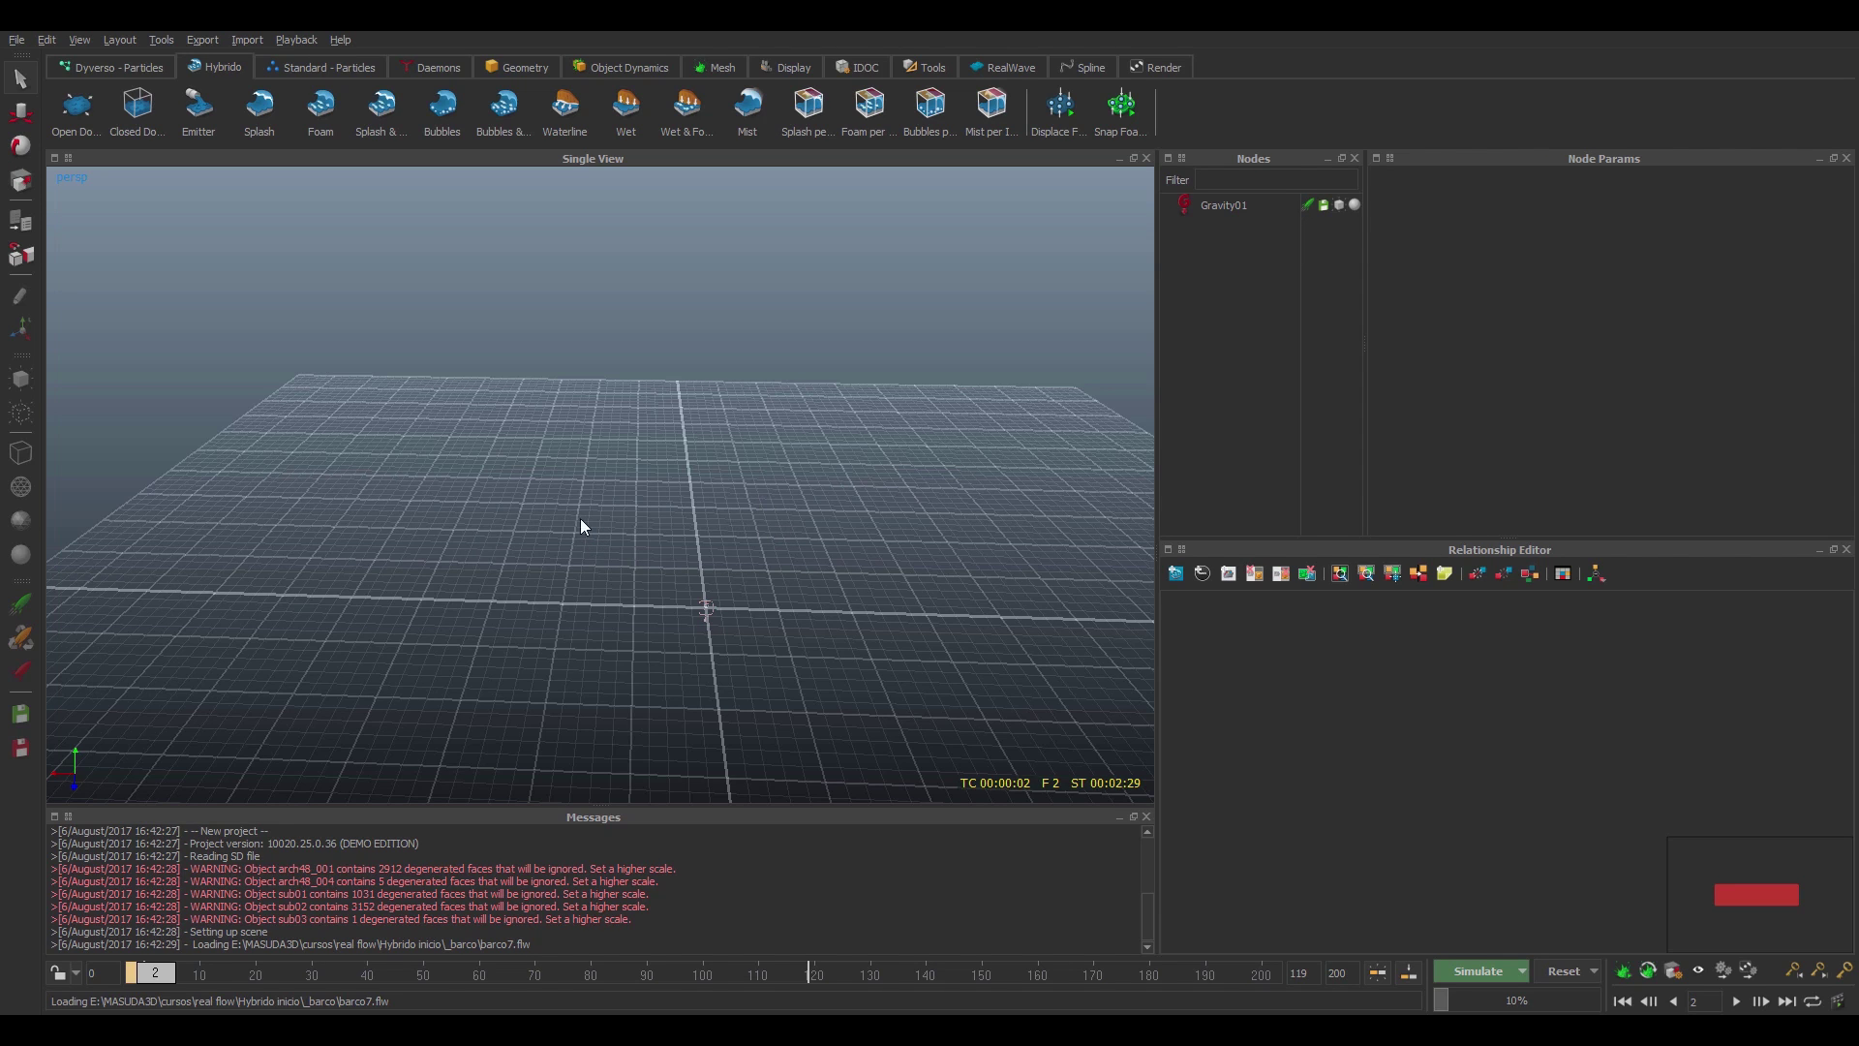
pyautogui.keyDown('alt'); pyautogui.moveTo(828, 545); pyautogui.dragTo(670, 498); pyautogui.keyUp('alt')
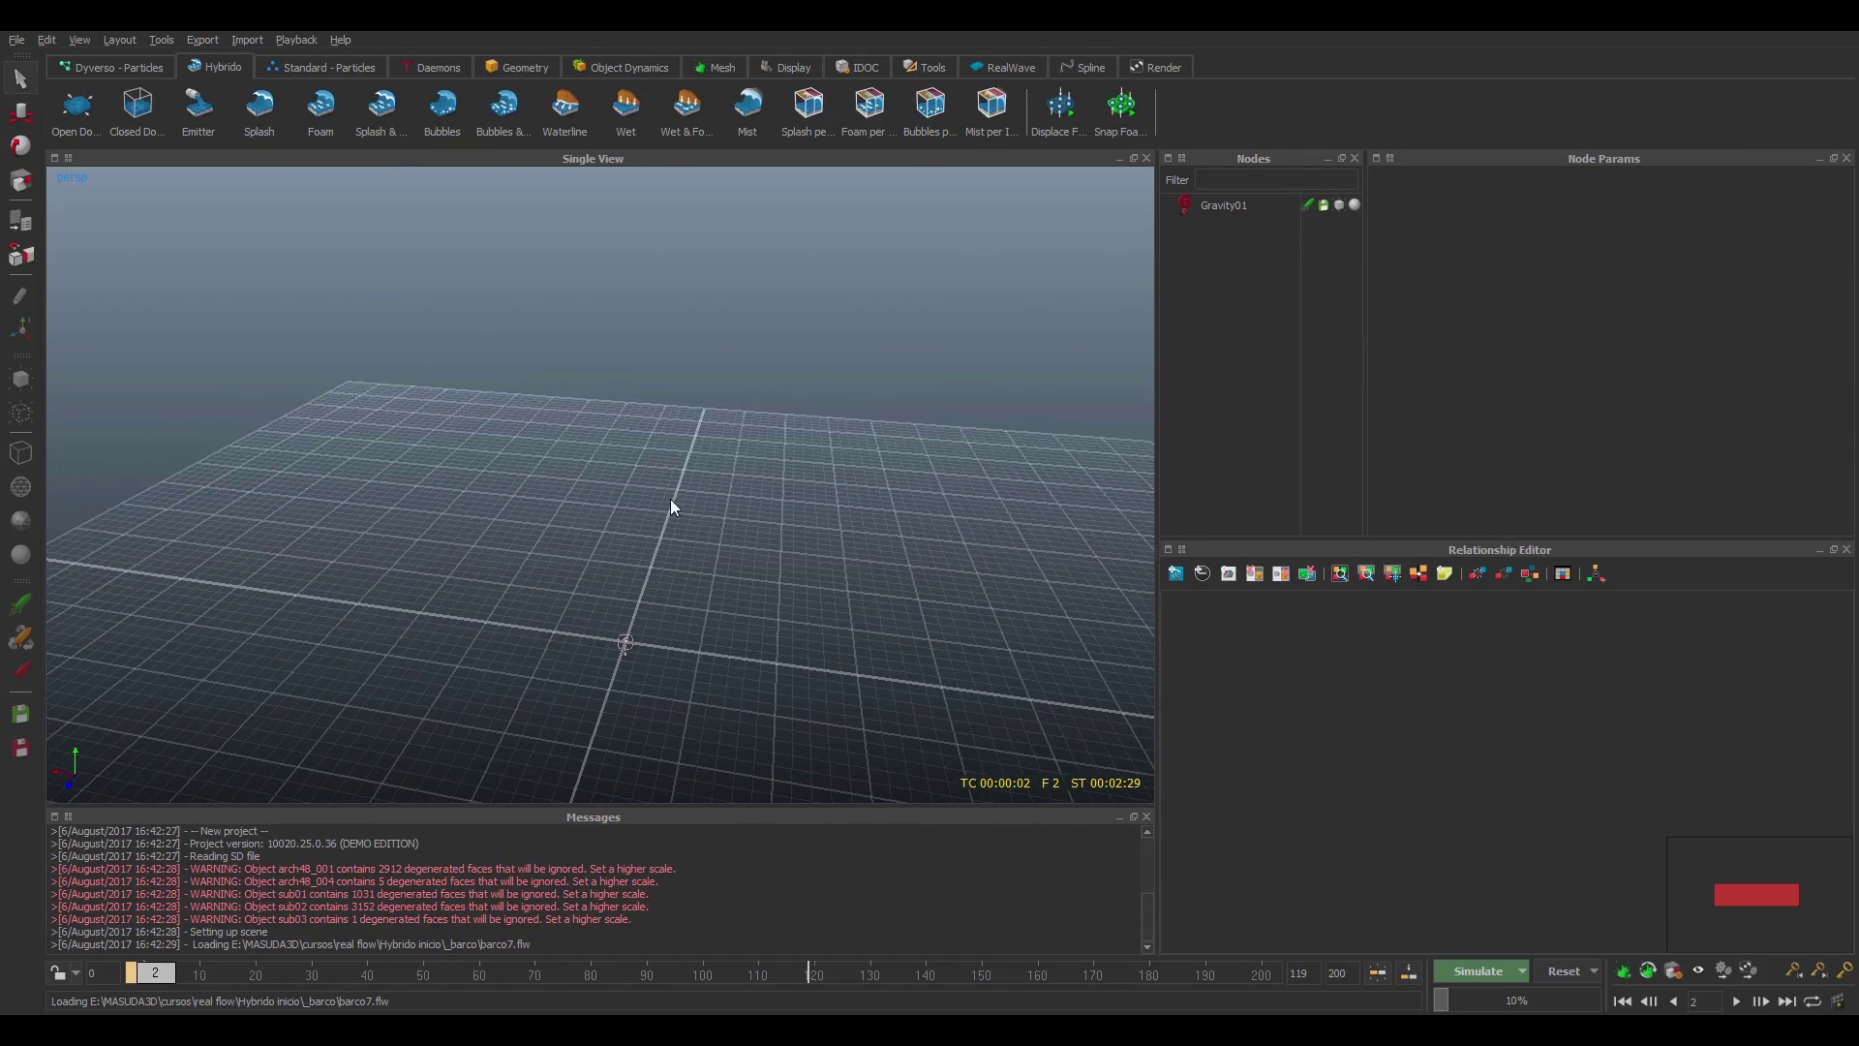
pyautogui.click(517, 66)
pyautogui.hotkey('ctrl', 'i')
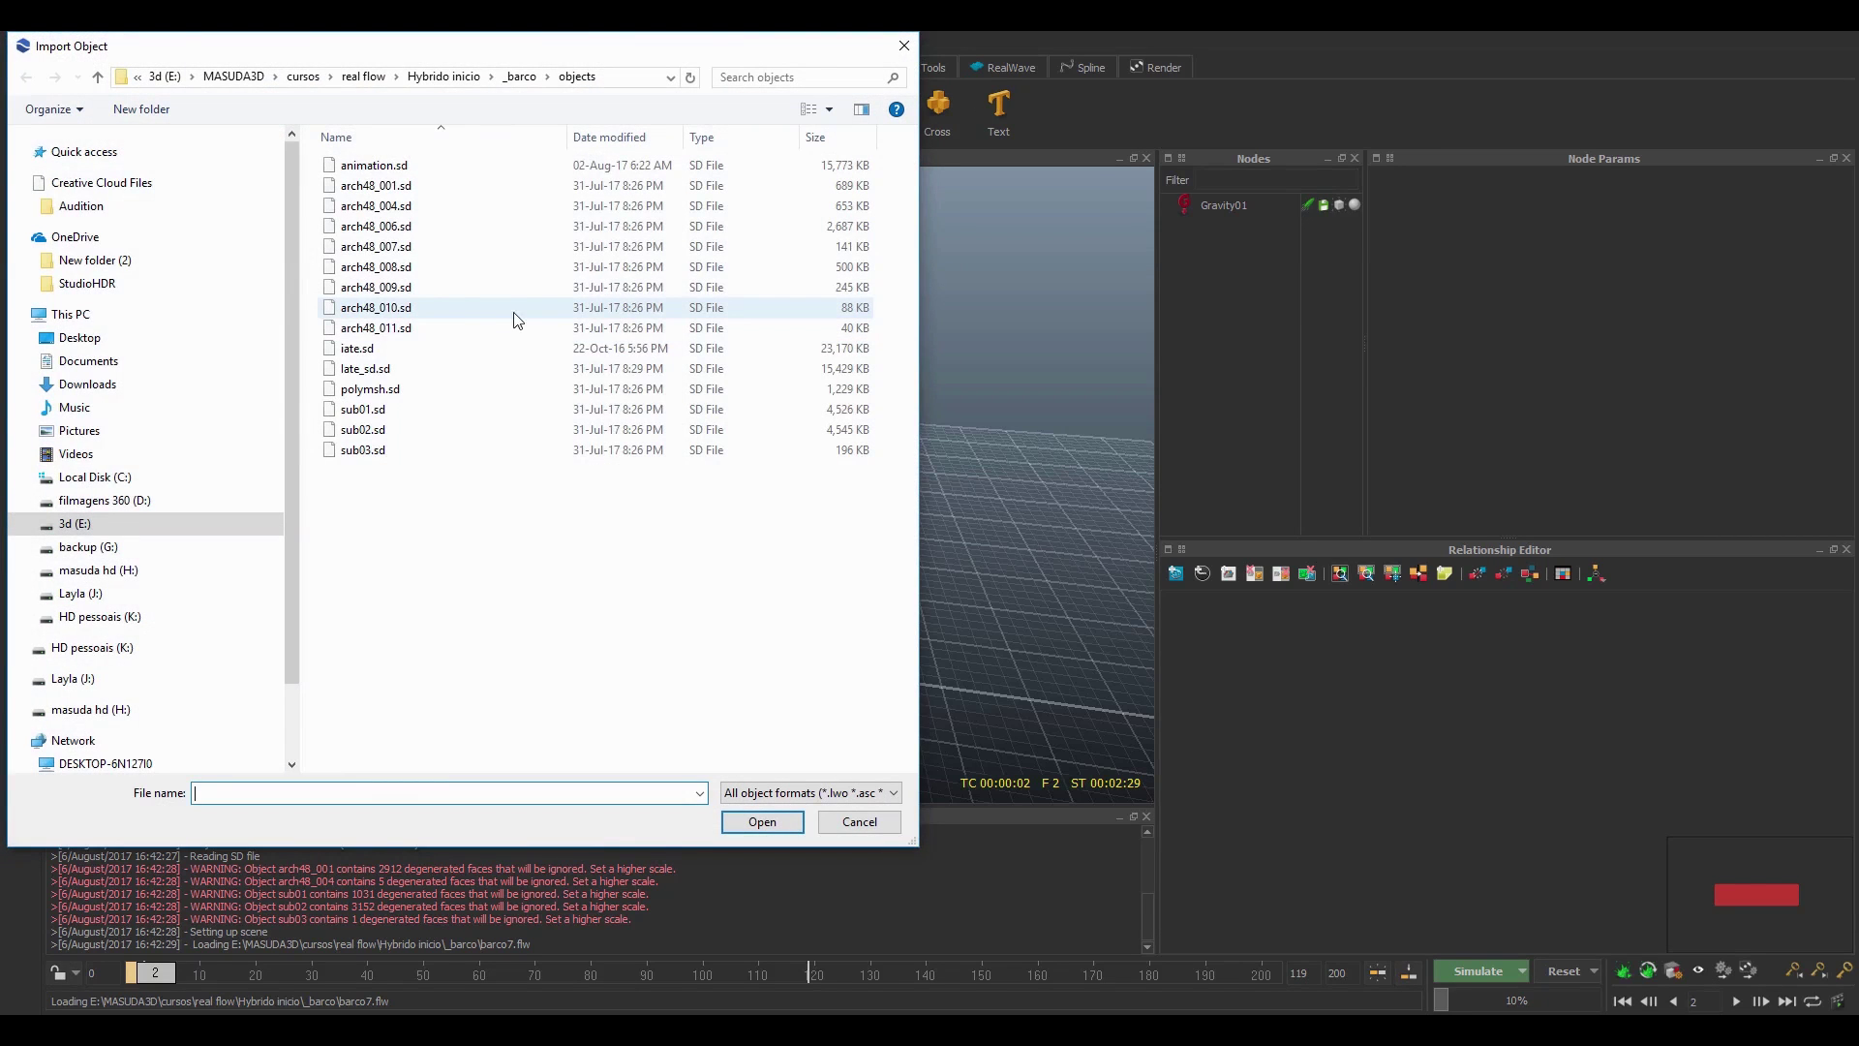
pyautogui.click(355, 375)
pyautogui.click(762, 823)
pyautogui.moveTo(543, 677)
pyautogui.keyDown('alt'); pyautogui.mouseDown()
pyautogui.moveTo(490, 650)
pyautogui.moveTo(532, 565)
pyautogui.moveTo(610, 623)
pyautogui.moveTo(826, 544)
pyautogui.moveTo(622, 614)
pyautogui.moveTo(863, 593)
pyautogui.moveTo(601, 635)
pyautogui.moveTo(659, 645)
pyautogui.moveTo(693, 621)
pyautogui.moveTo(496, 639)
pyautogui.moveTo(525, 649)
pyautogui.mouseUp(); pyautogui.keyUp('alt')
pyautogui.keyDown('alt'); pyautogui.moveTo(798, 643); pyautogui.dragTo(353, 908); pyautogui.keyUp('alt')
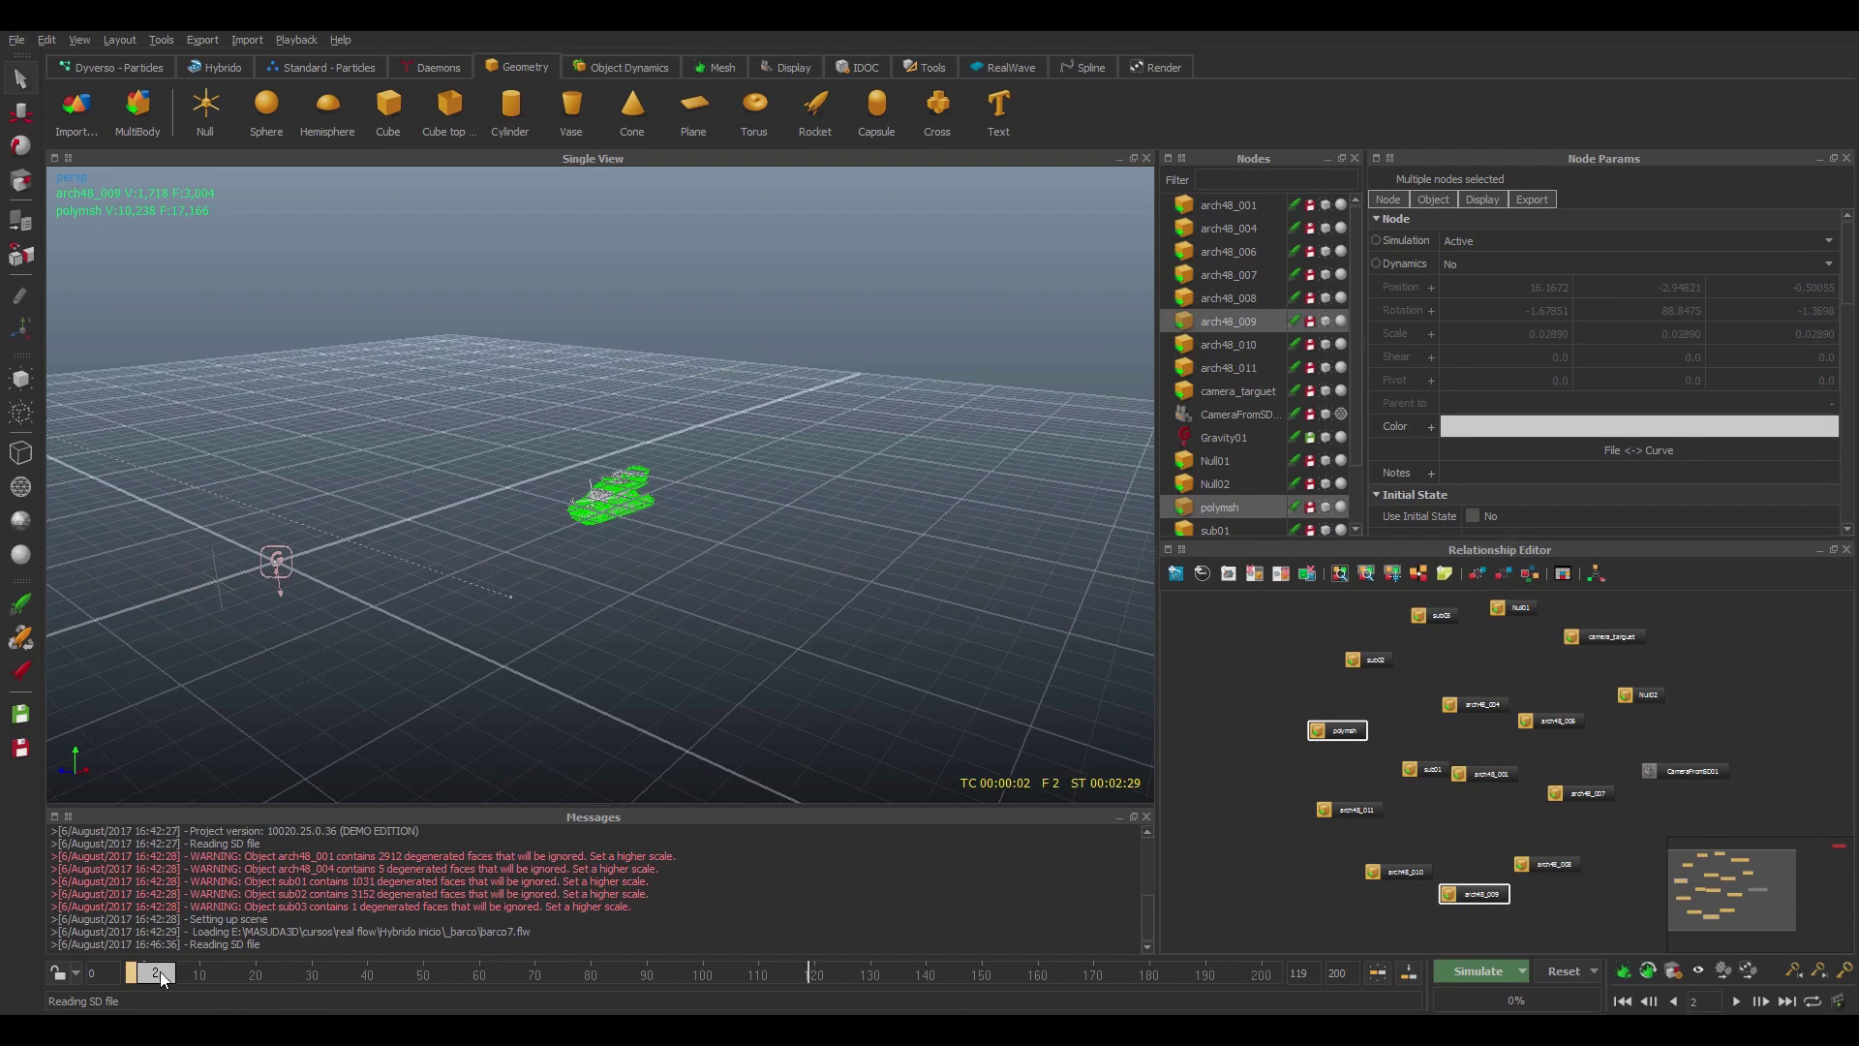
# - Set the timeline's end frame to 120
pyautogui.moveTo(155, 970); pyautogui.dragTo(768, 965)
pyautogui.press('Home')
pyautogui.write('120')
pyautogui.press('Return')
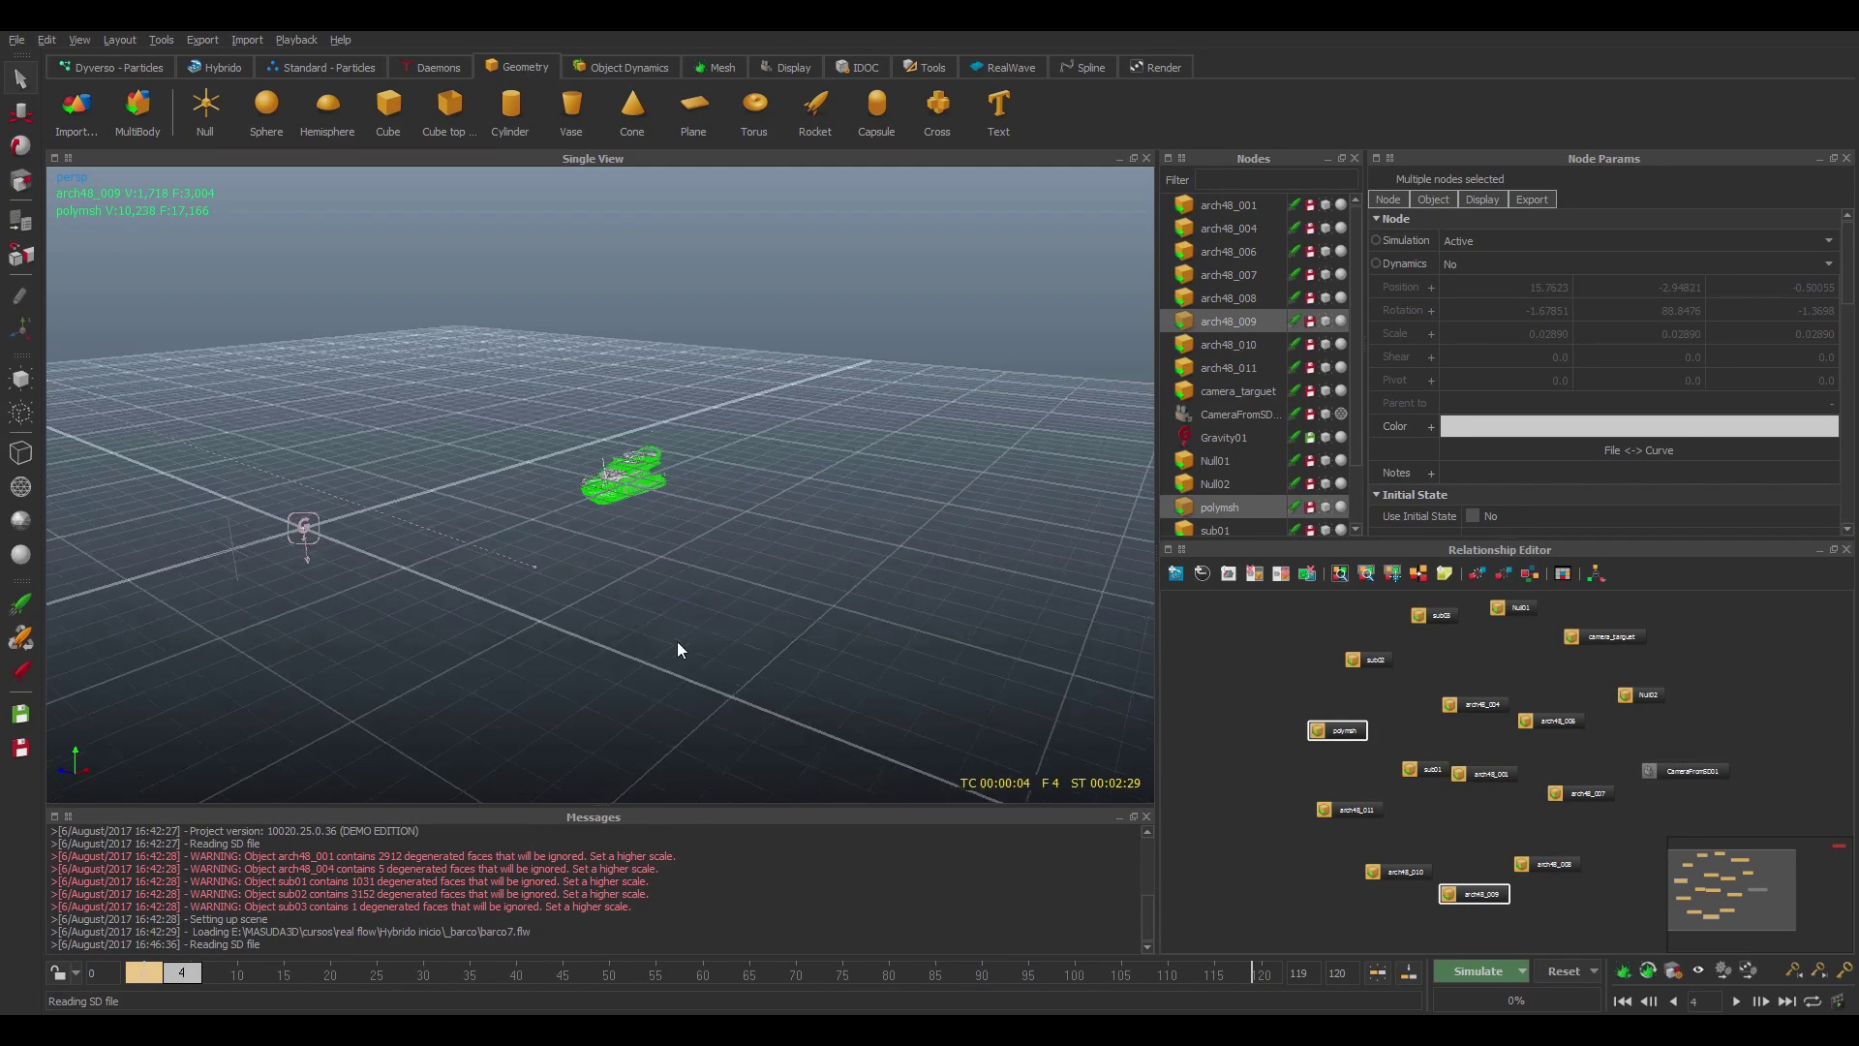
pyautogui.keyDown('alt'); pyautogui.moveTo(564, 695); pyautogui.dragTo(628, 454); pyautogui.keyUp('alt')
# - Add a Cube top open object and move it around the boat
pyautogui.click(449, 107)
pyautogui.keyDown('alt'); pyautogui.moveTo(879, 692); pyautogui.dragTo(817, 637); pyautogui.keyUp('alt')
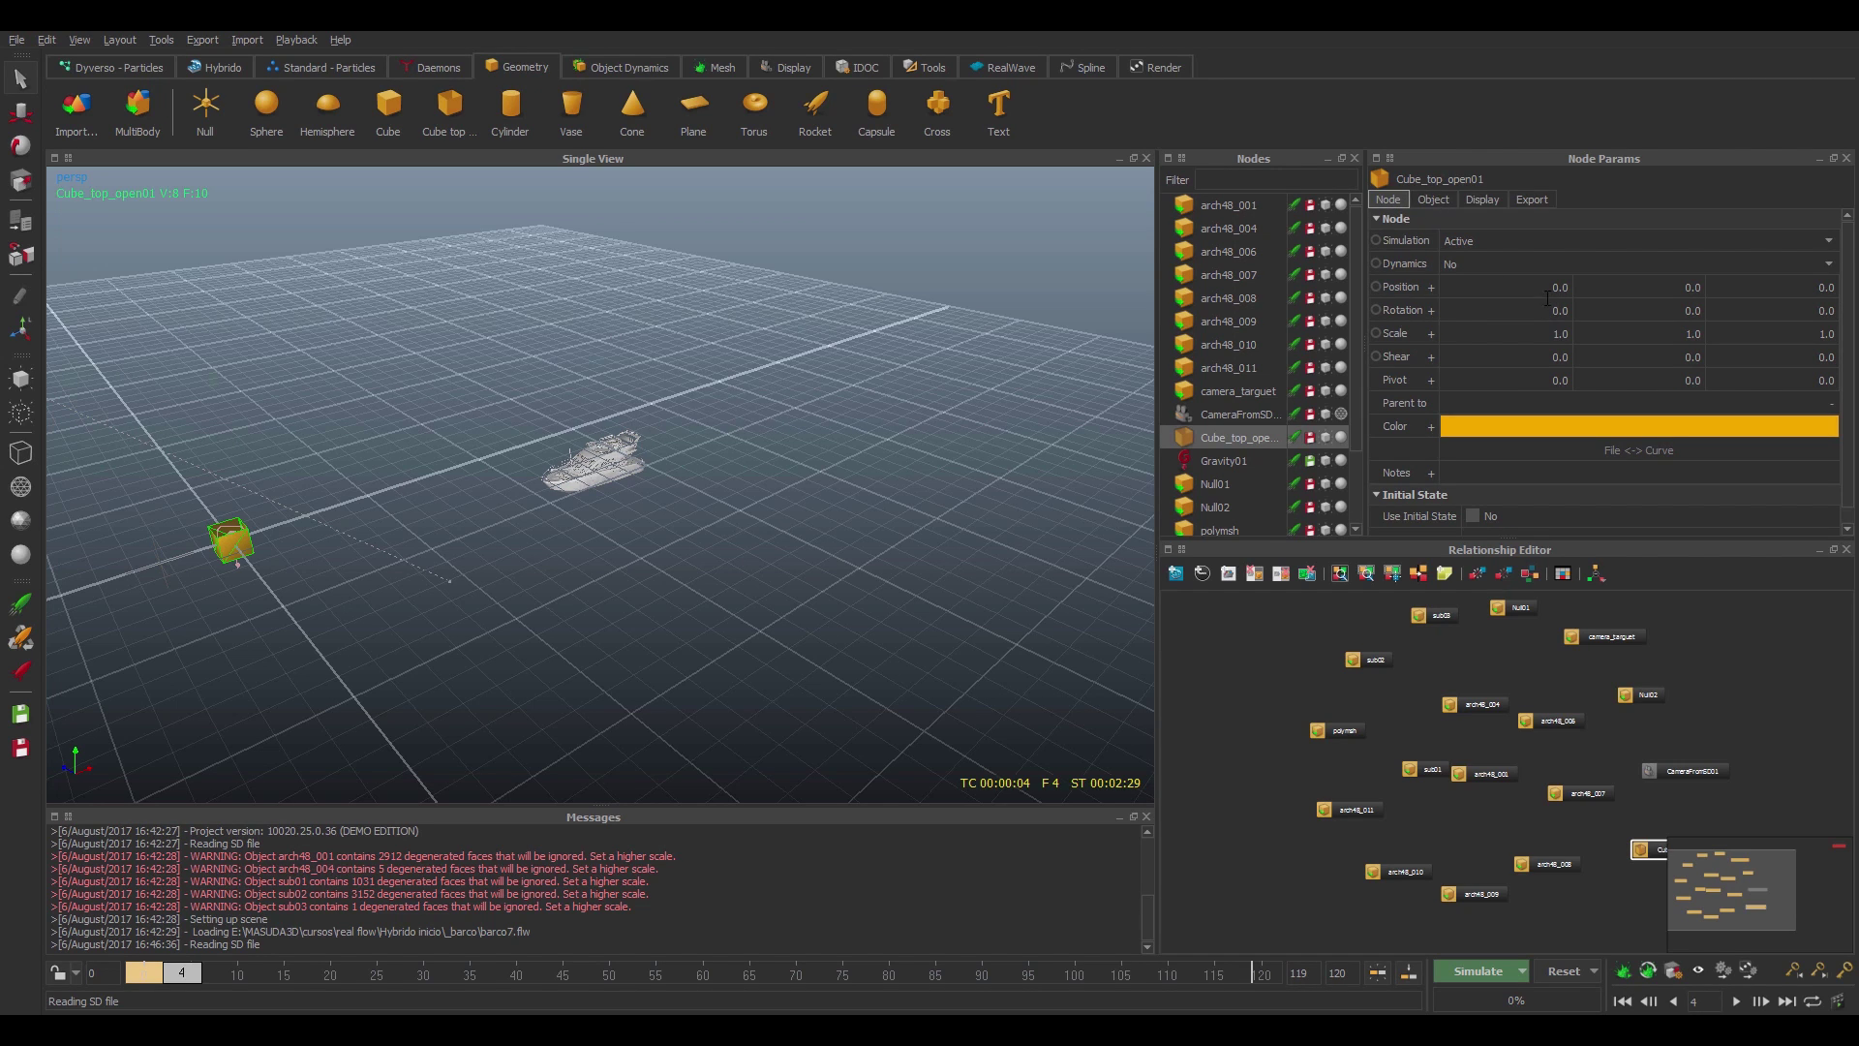
pyautogui.press('e')
pyautogui.press('w')
pyautogui.moveTo(202, 428); pyautogui.dragTo(239, 464)
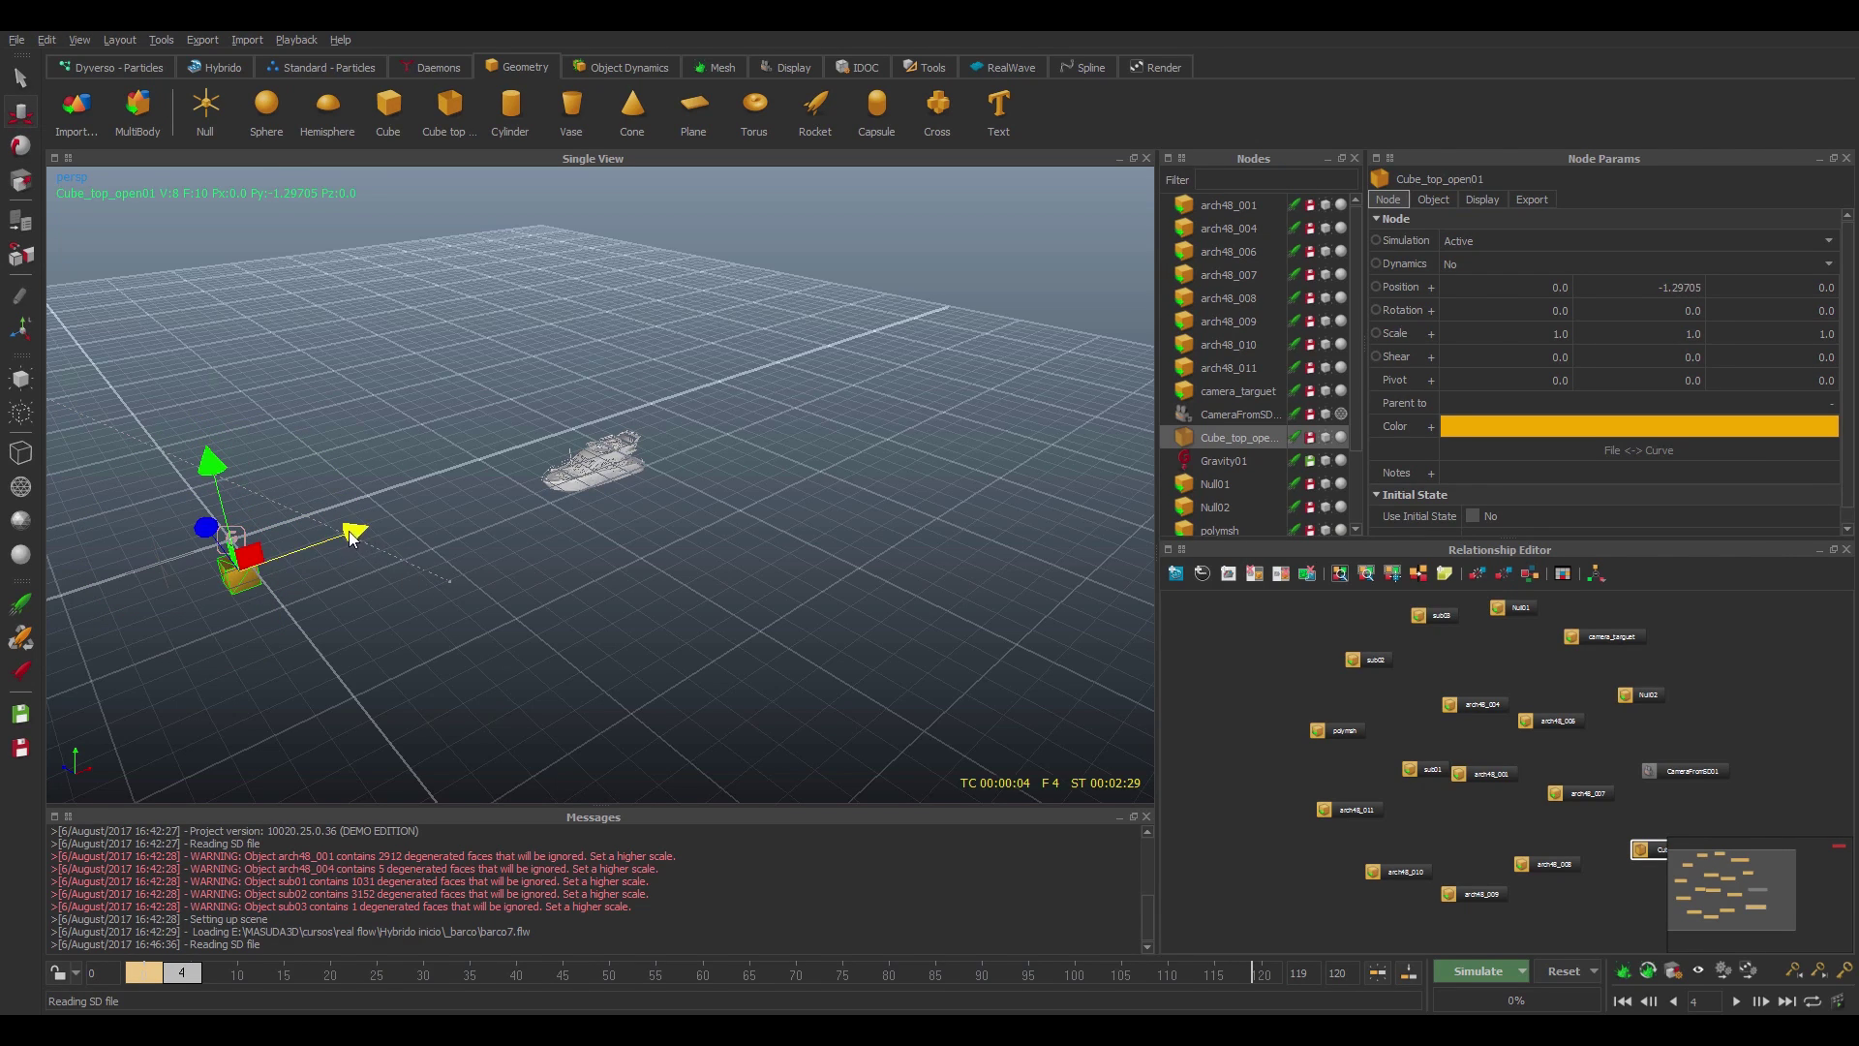
pyautogui.moveTo(350, 531); pyautogui.dragTo(250, 558)
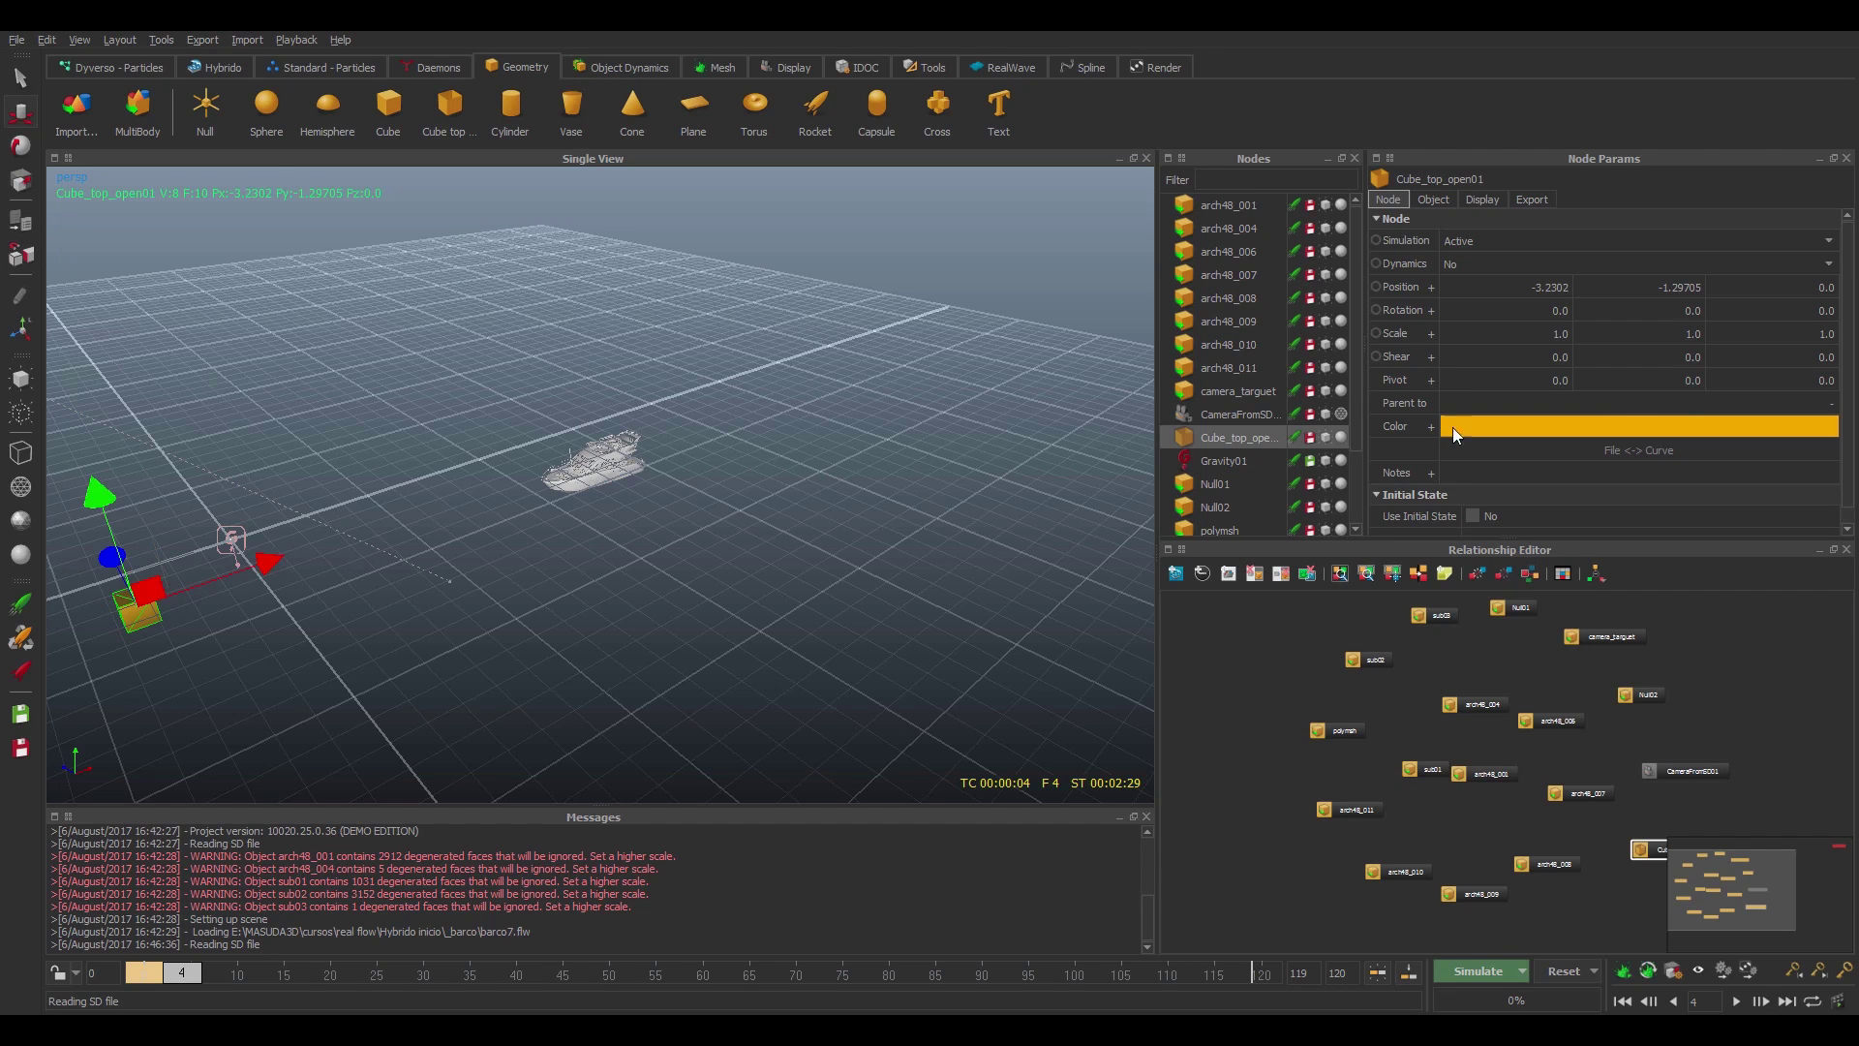
# - Scale Cube_top_open01 to 65 × 8.5 × 19
pyautogui.doubleClick(1512, 332)
pyautogui.write('65')
pyautogui.press('Return')
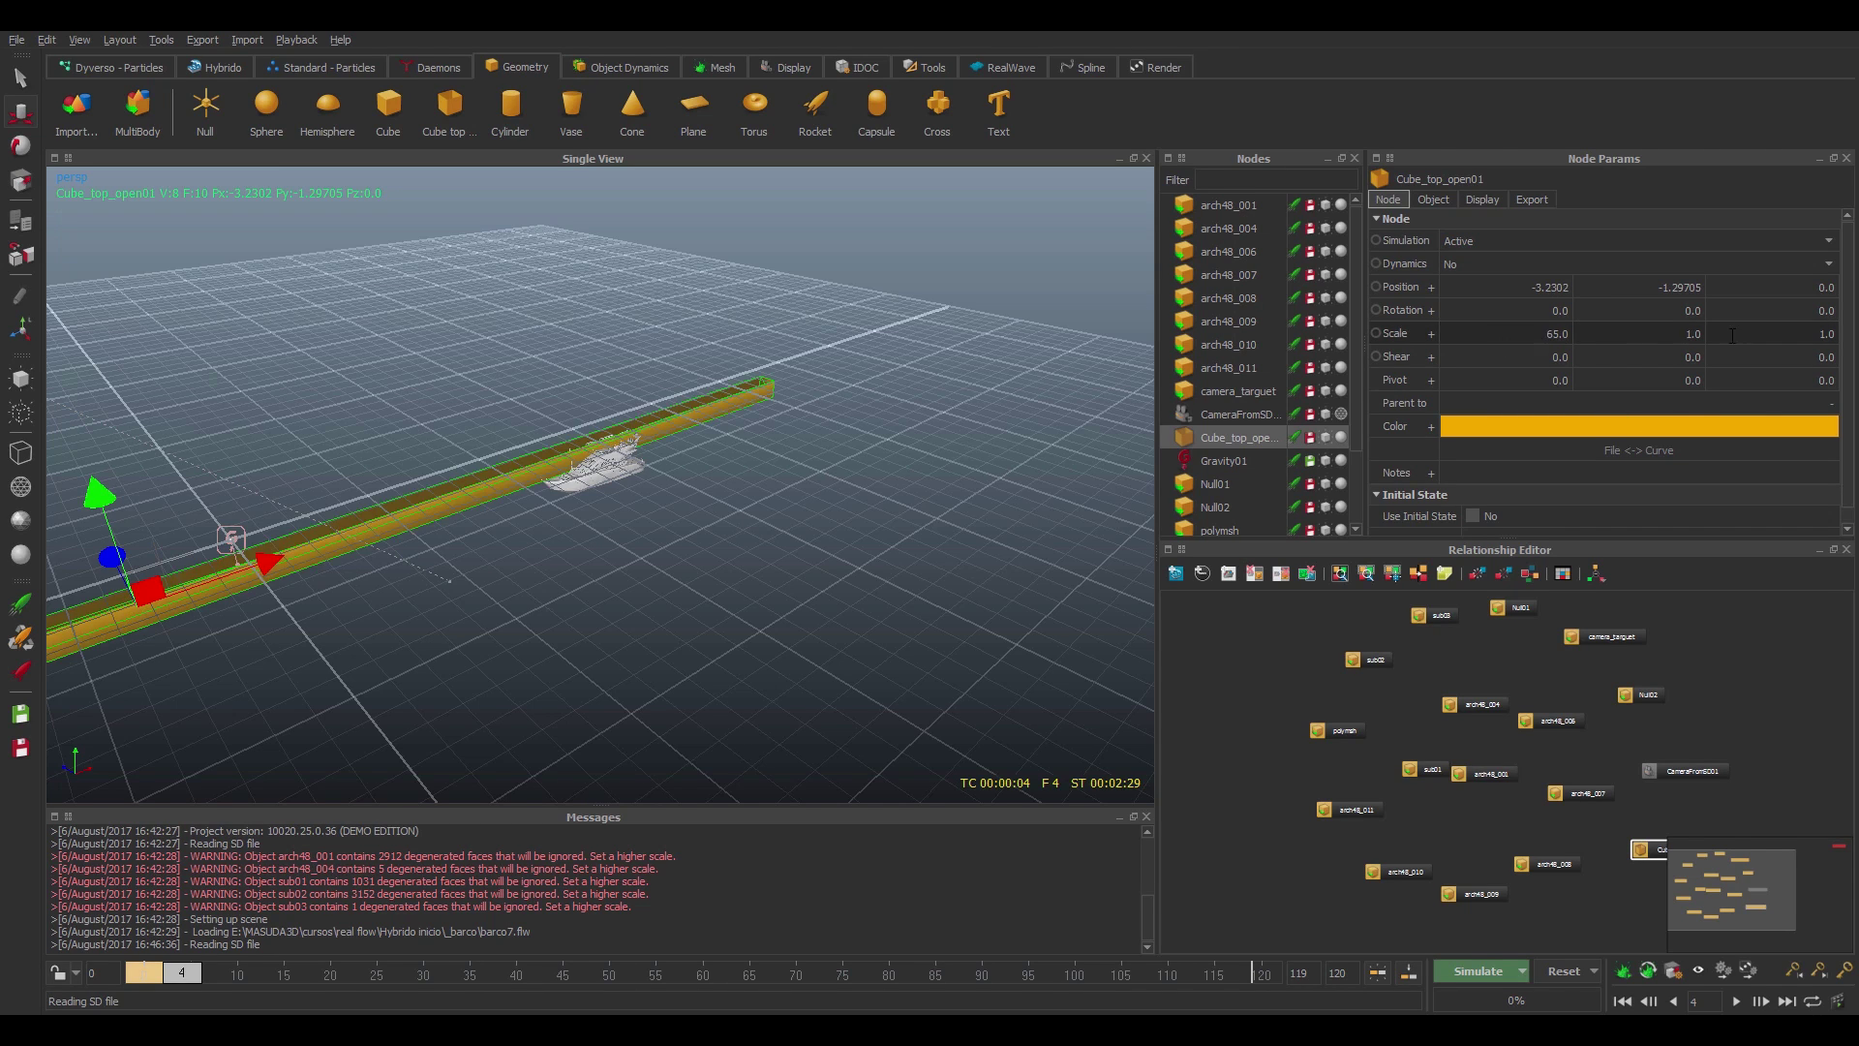
pyautogui.doubleClick(1700, 334)
pyautogui.write('8')
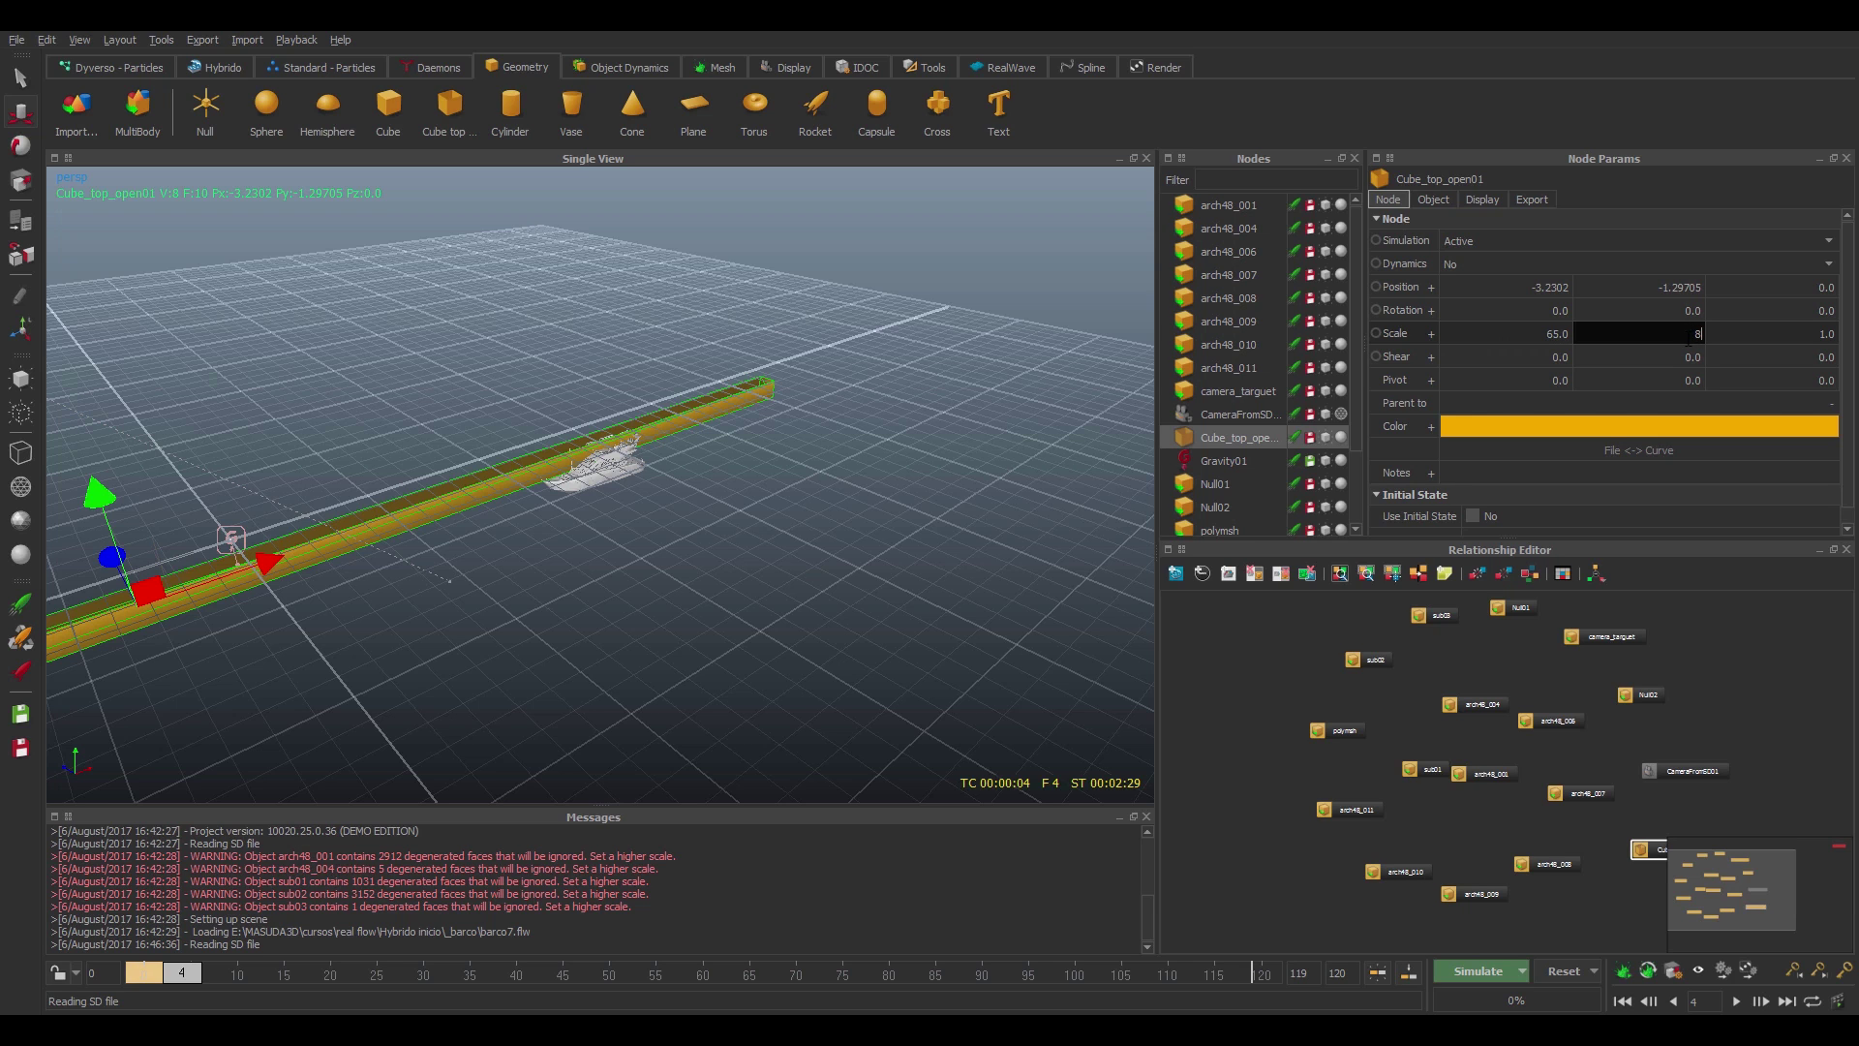
pyautogui.write('.5')
pyautogui.press('Return')
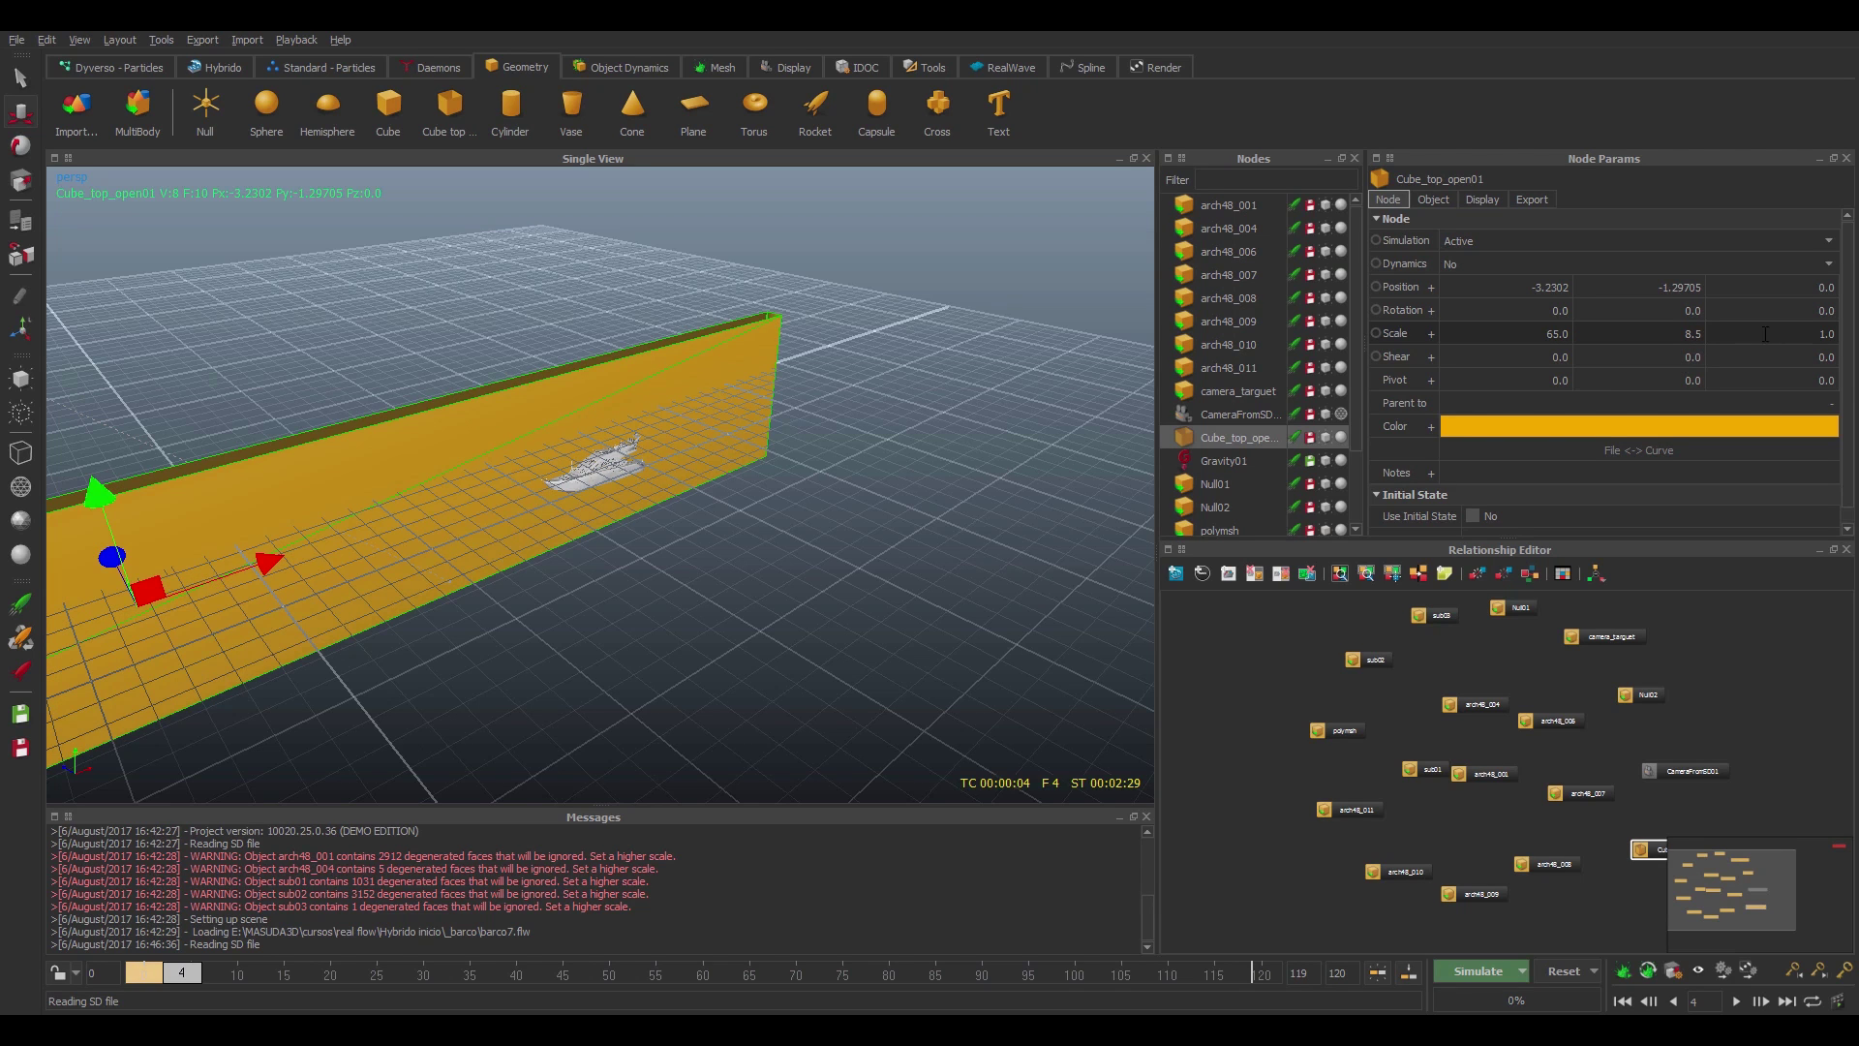
pyautogui.doubleClick(1782, 332)
pyautogui.write('19')
pyautogui.press('Return')
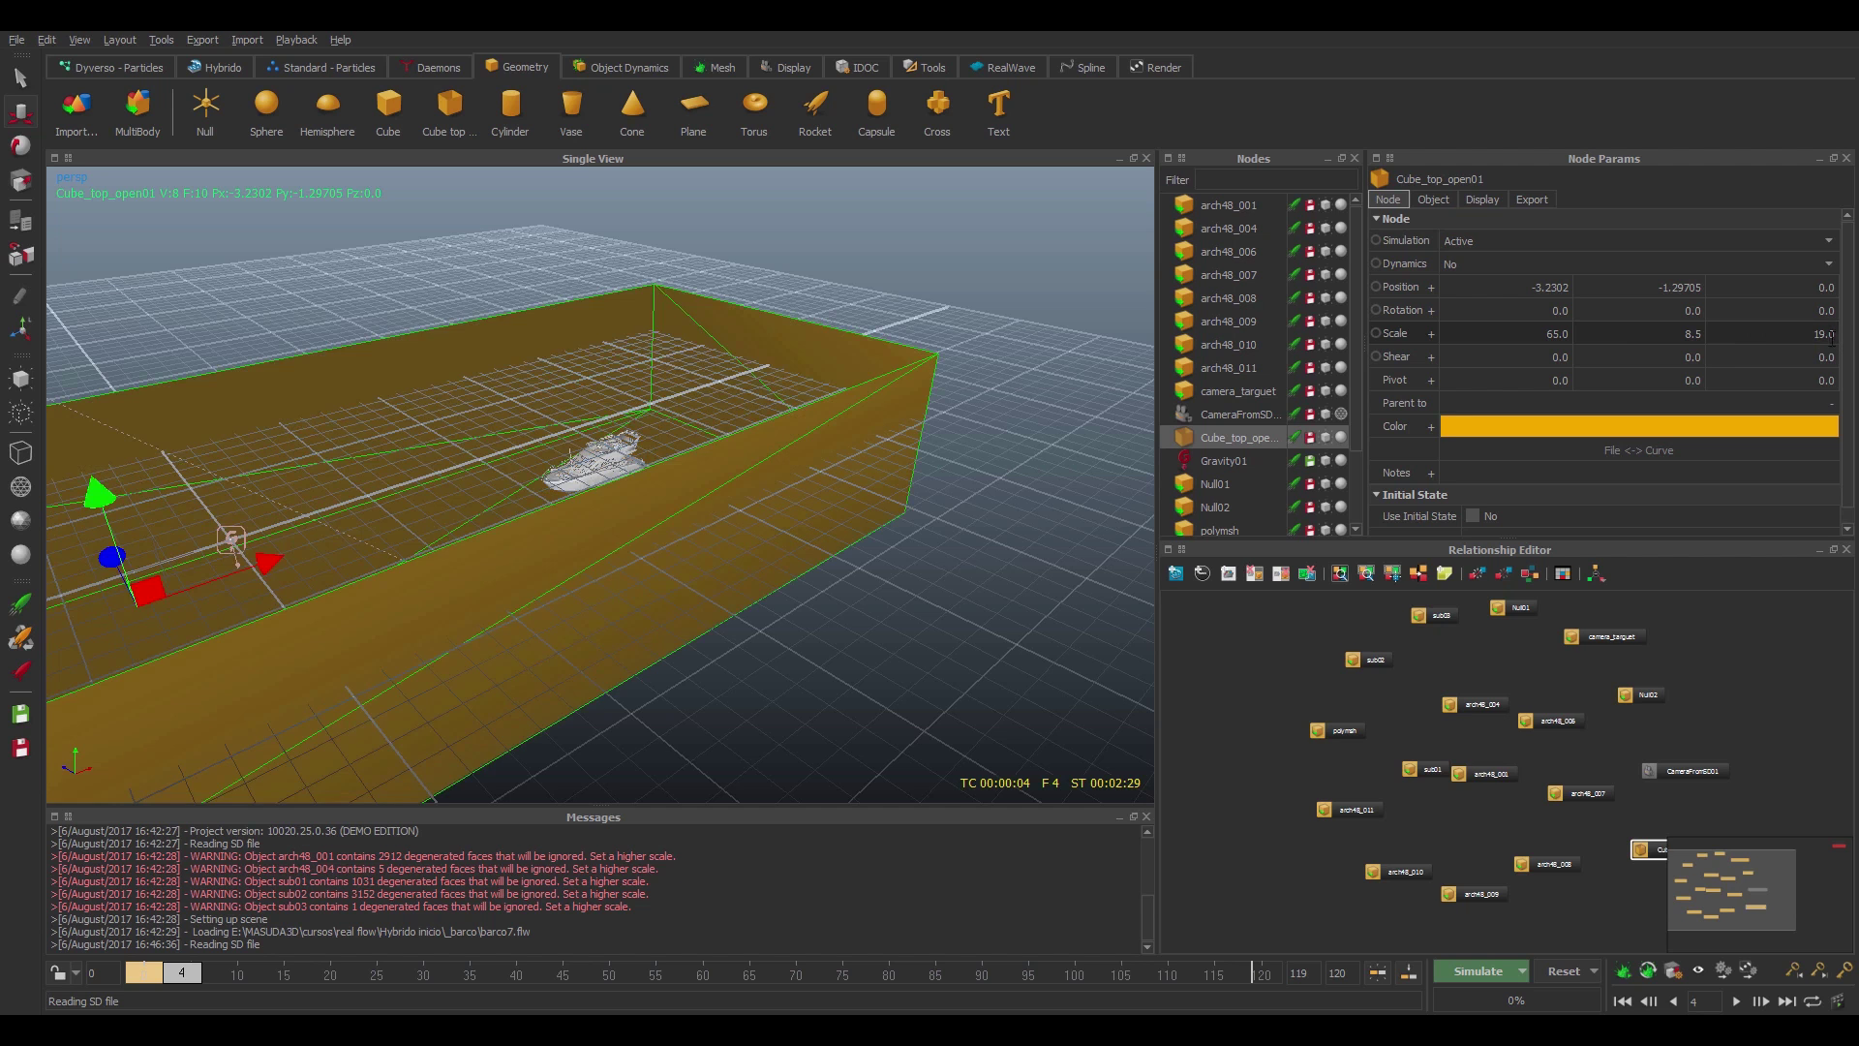
# - Set the box's Y position to 0 and display it as a bounding box
pyautogui.doubleClick(1646, 287)
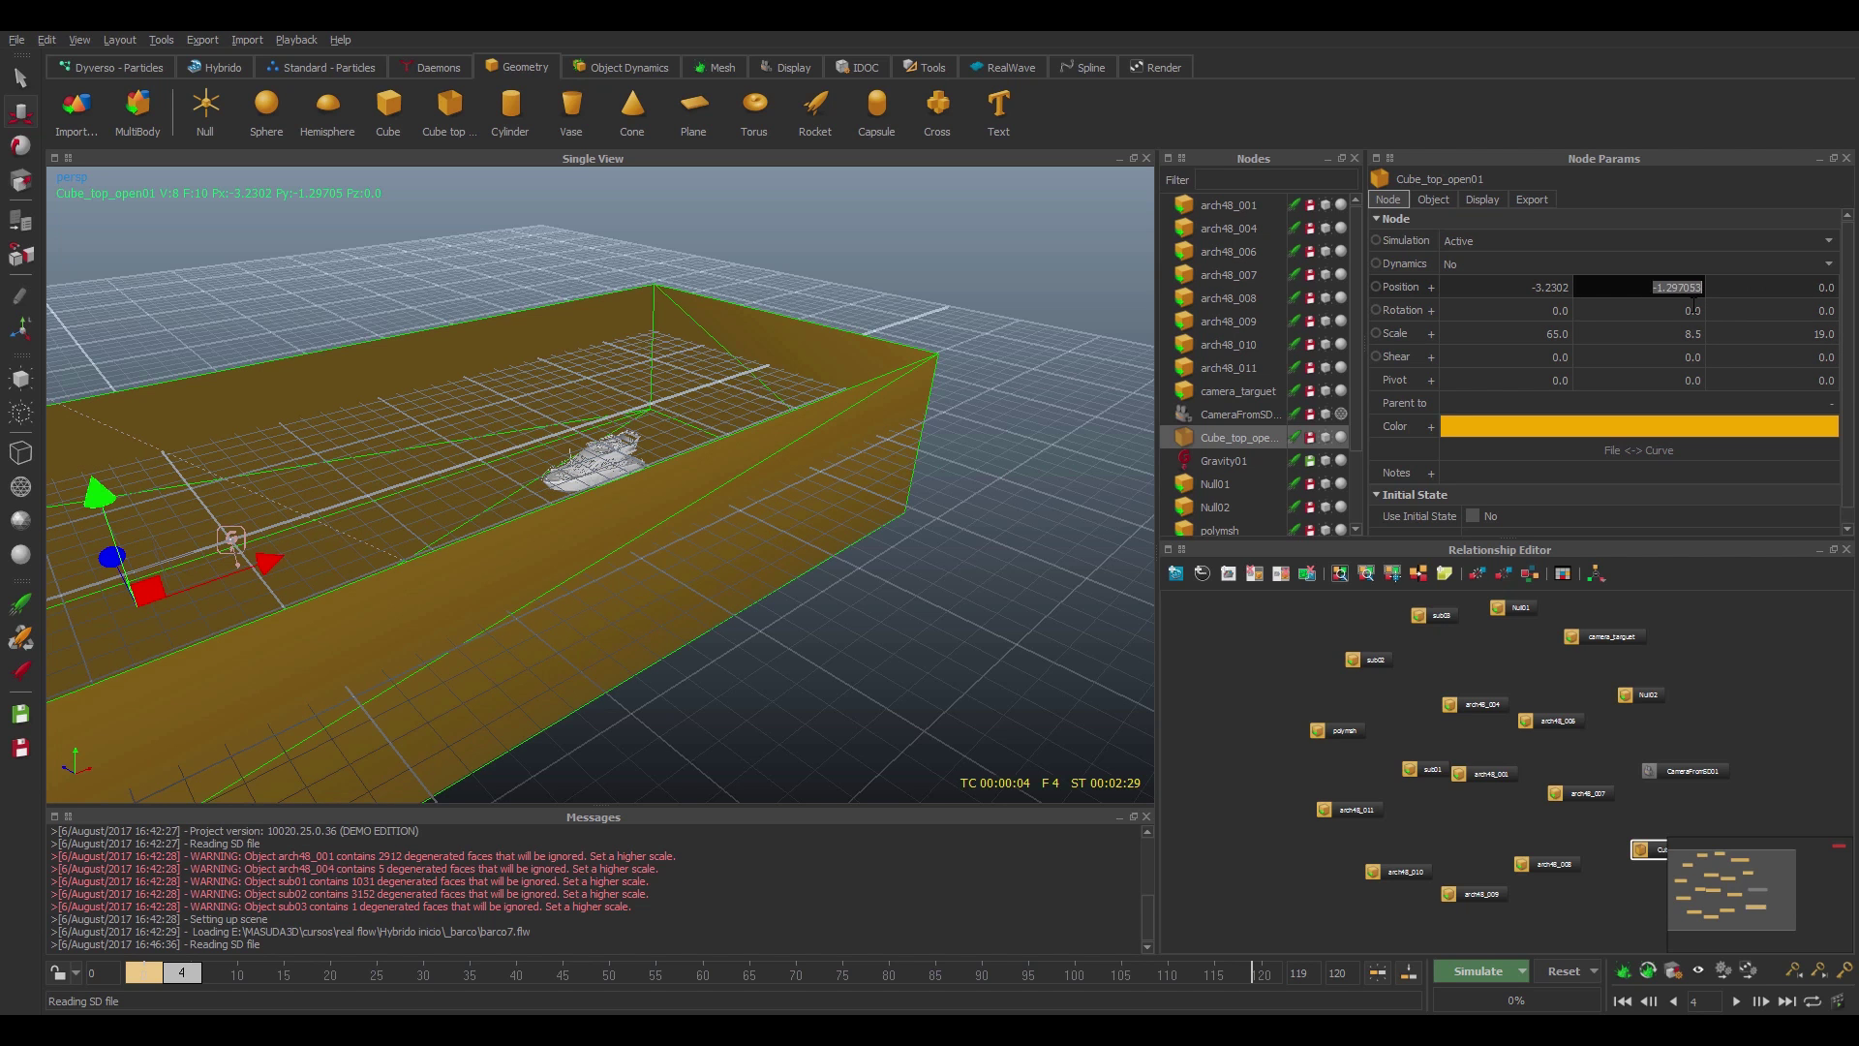
pyautogui.write('0')
pyautogui.press('Return')
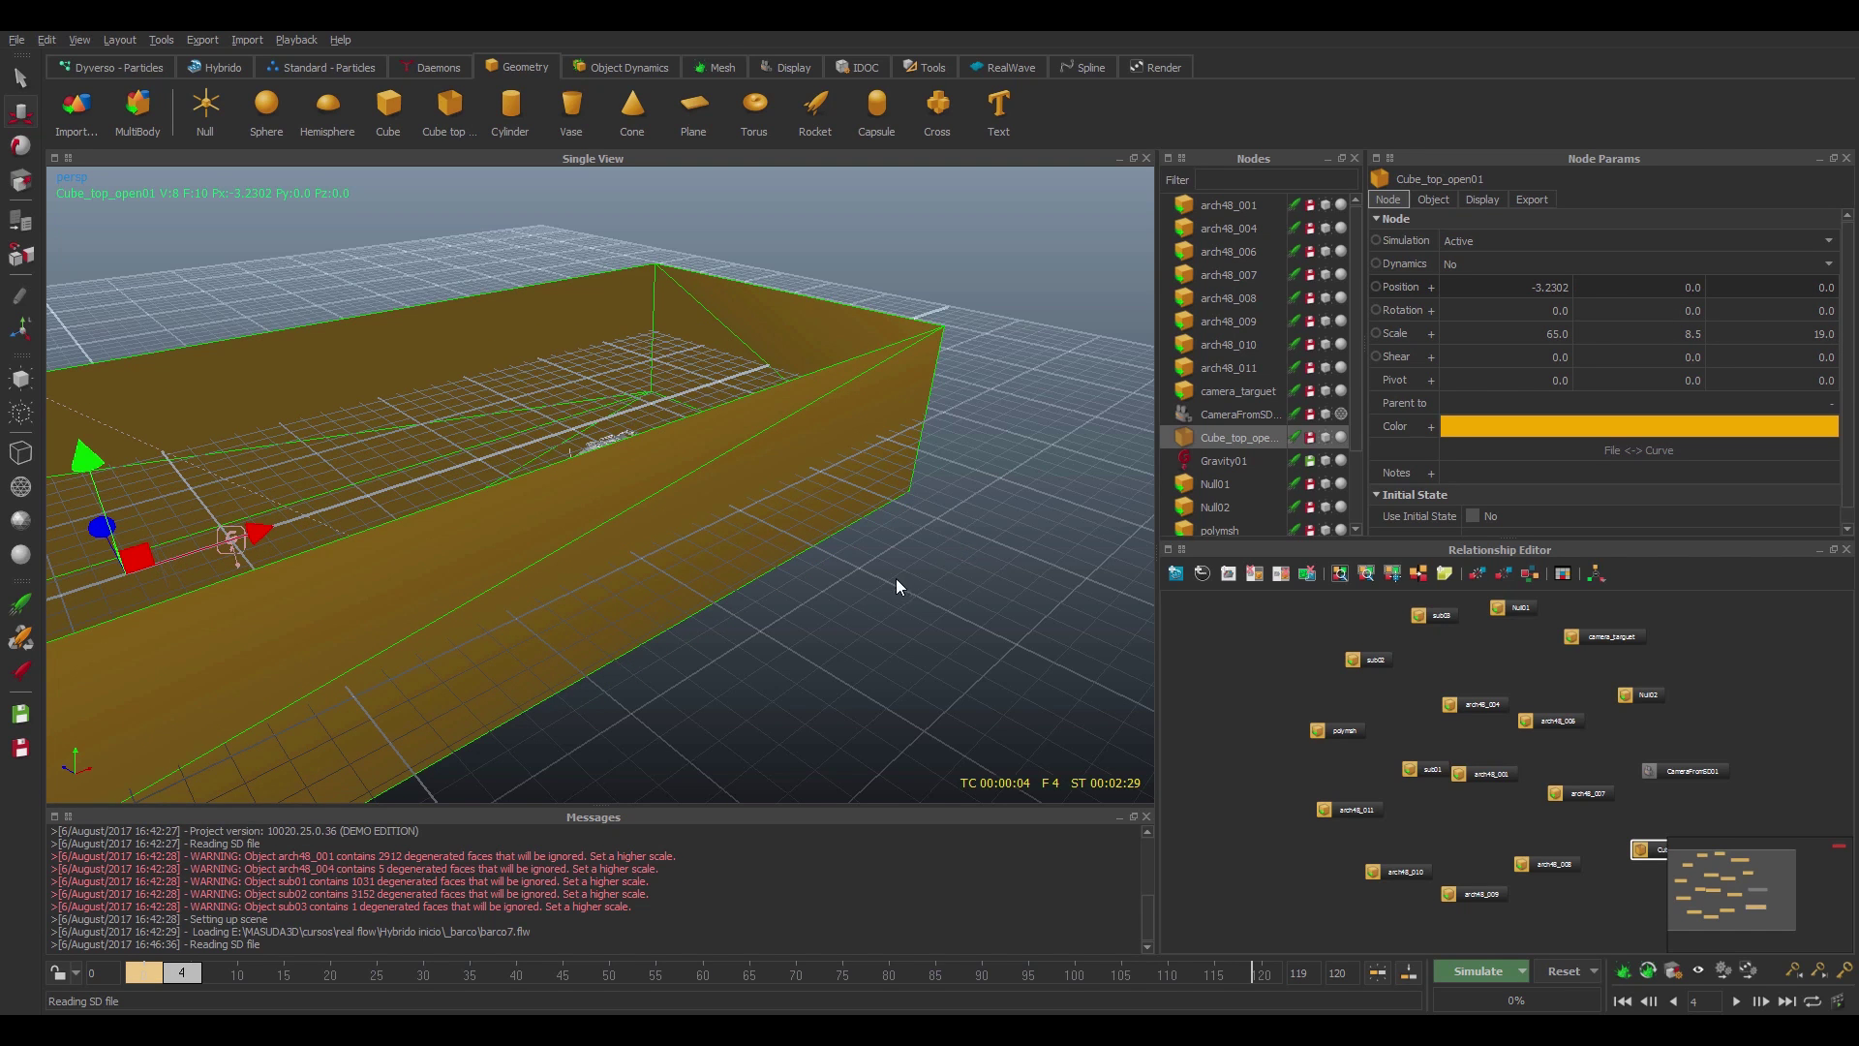
pyautogui.keyDown('alt'); pyautogui.moveTo(897, 579); pyautogui.dragTo(1351, 432); pyautogui.keyUp('alt')
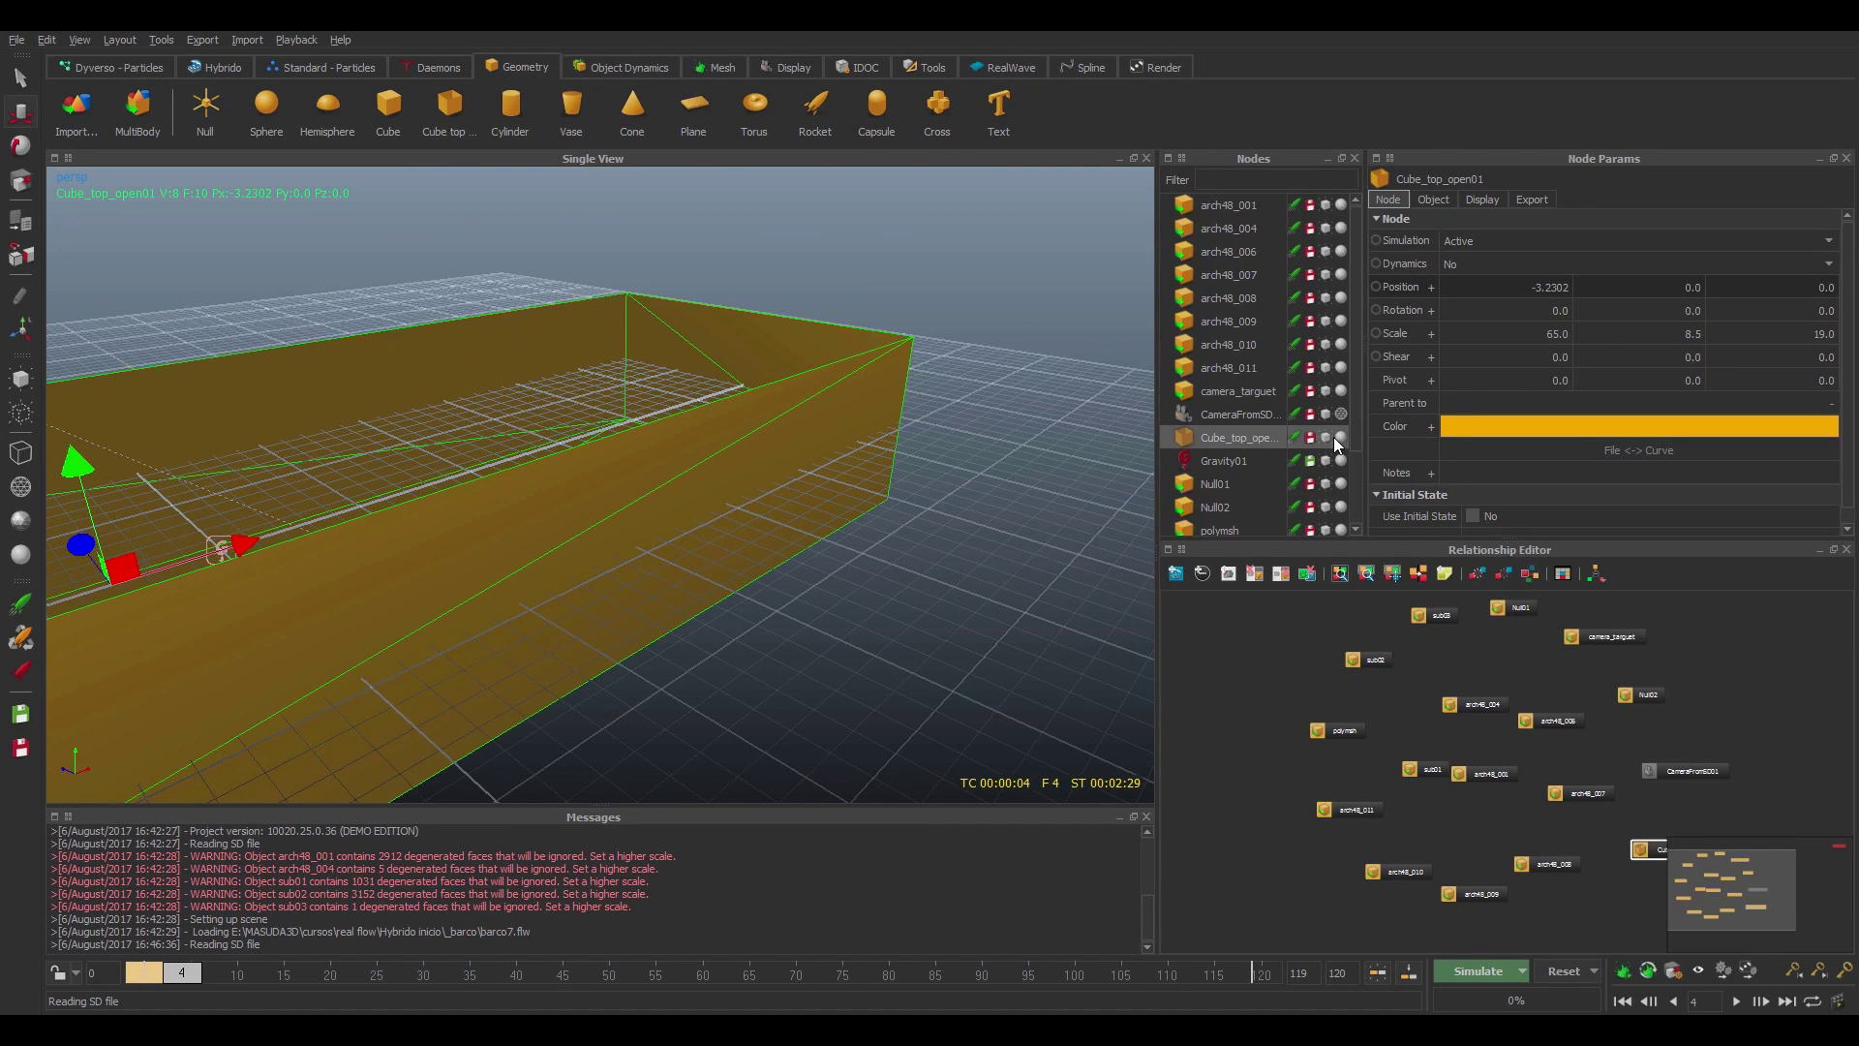
pyautogui.click(1340, 437)
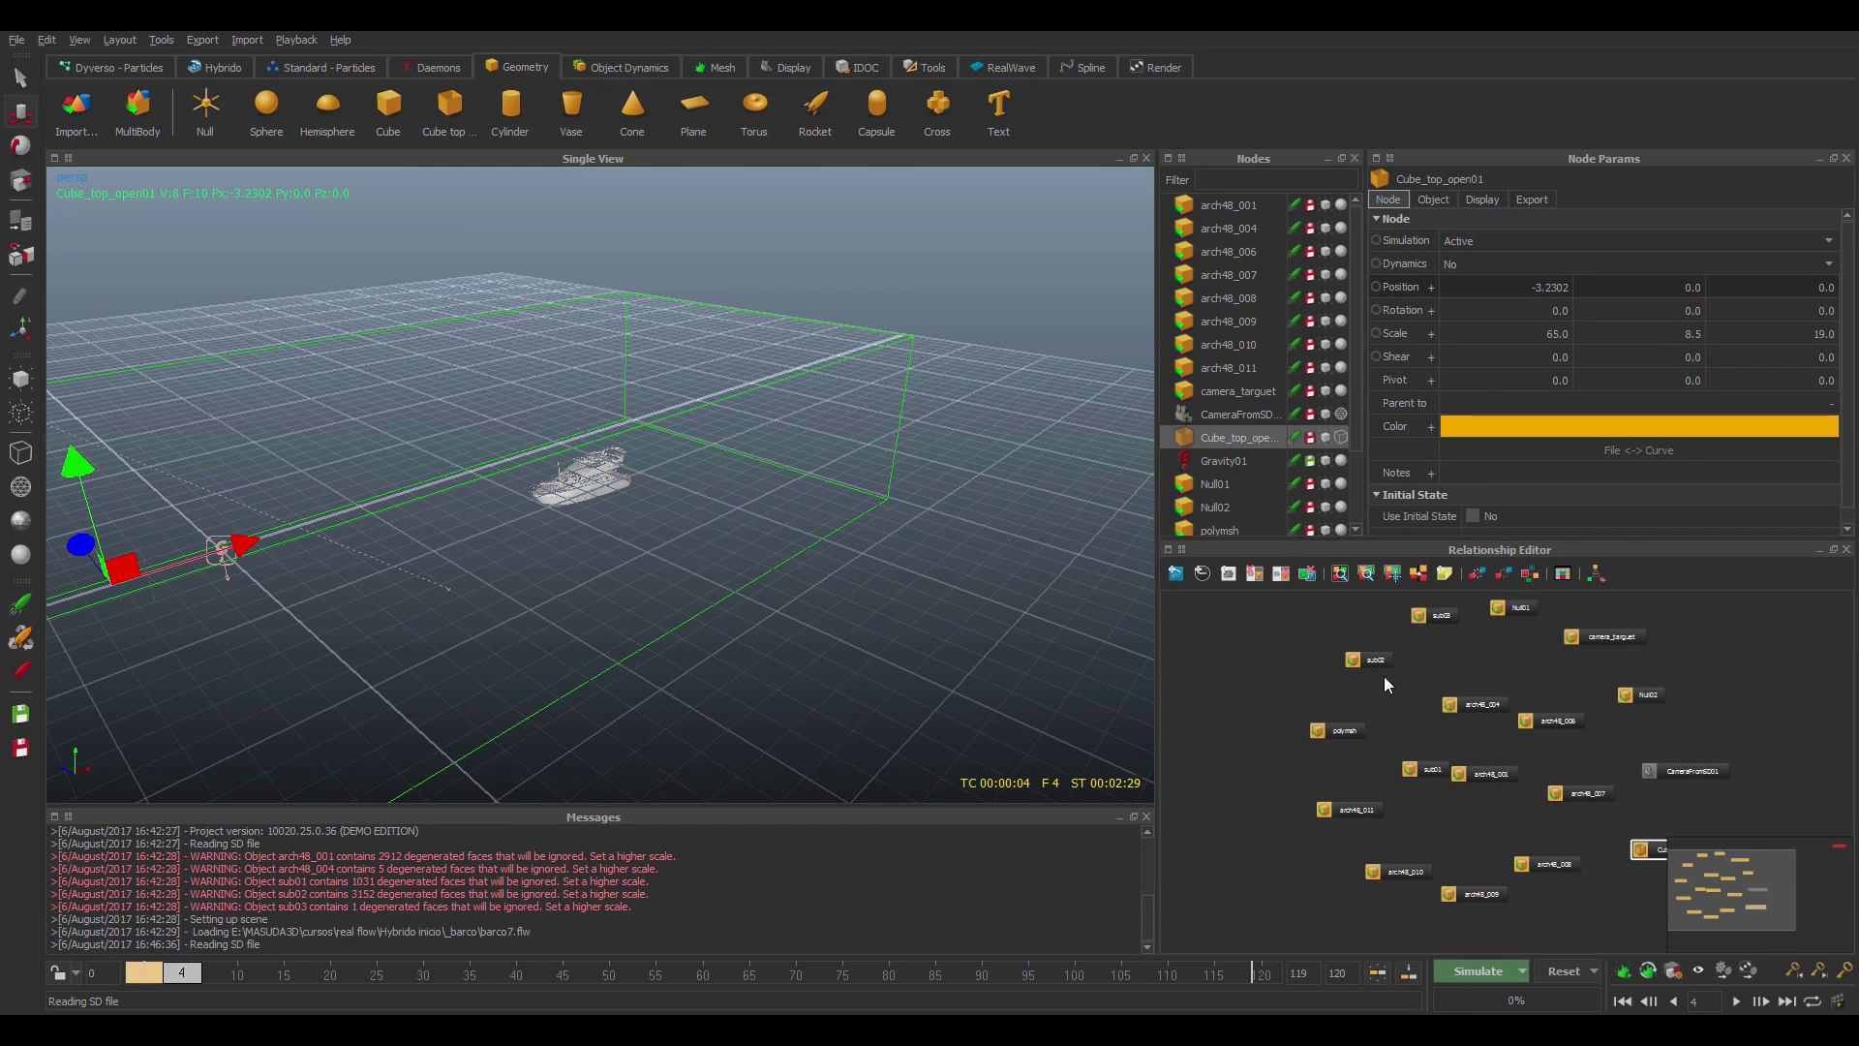
# - Group the arch48, sub01–sub03 and polymsh nodes into Group02, then add Cube01
pyautogui.moveTo(1601, 716); pyautogui.dragTo(1516, 698, button='middle')
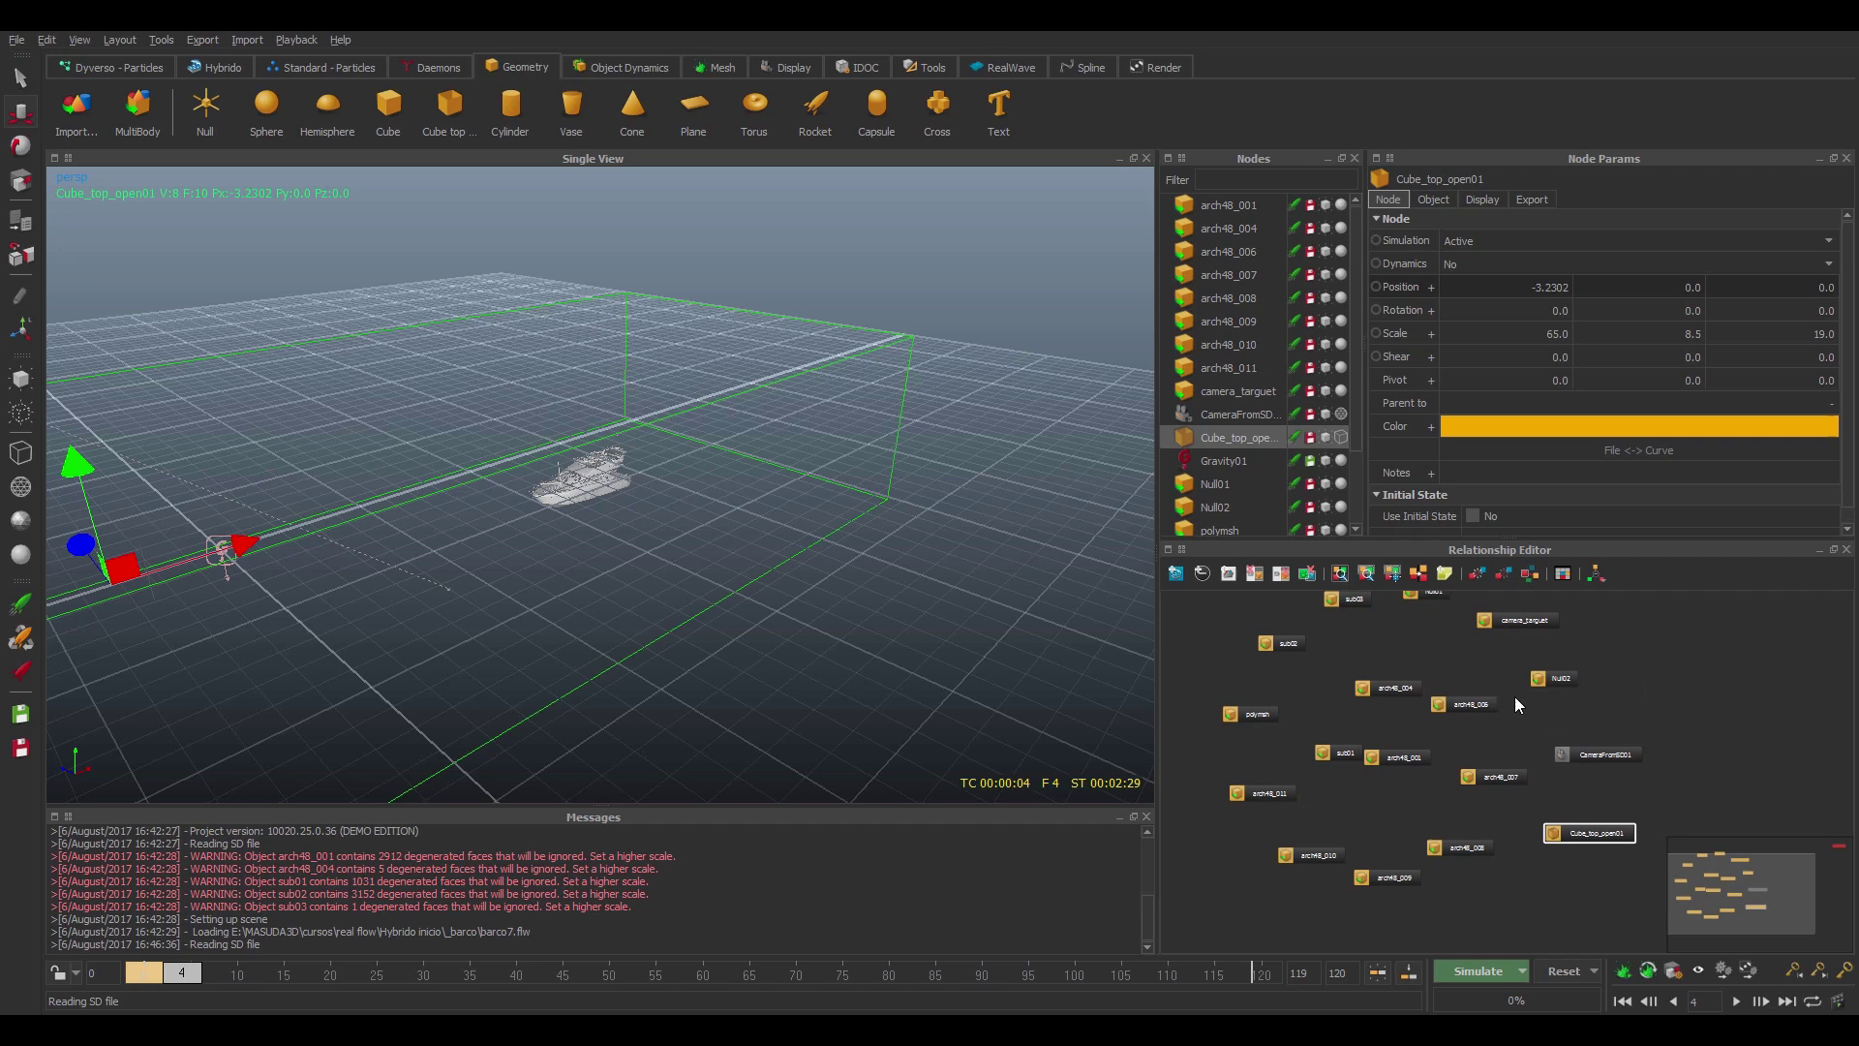
pyautogui.click(1224, 205)
pyautogui.keyDown('shift'); pyautogui.click(1231, 368); pyautogui.keyUp('shift')
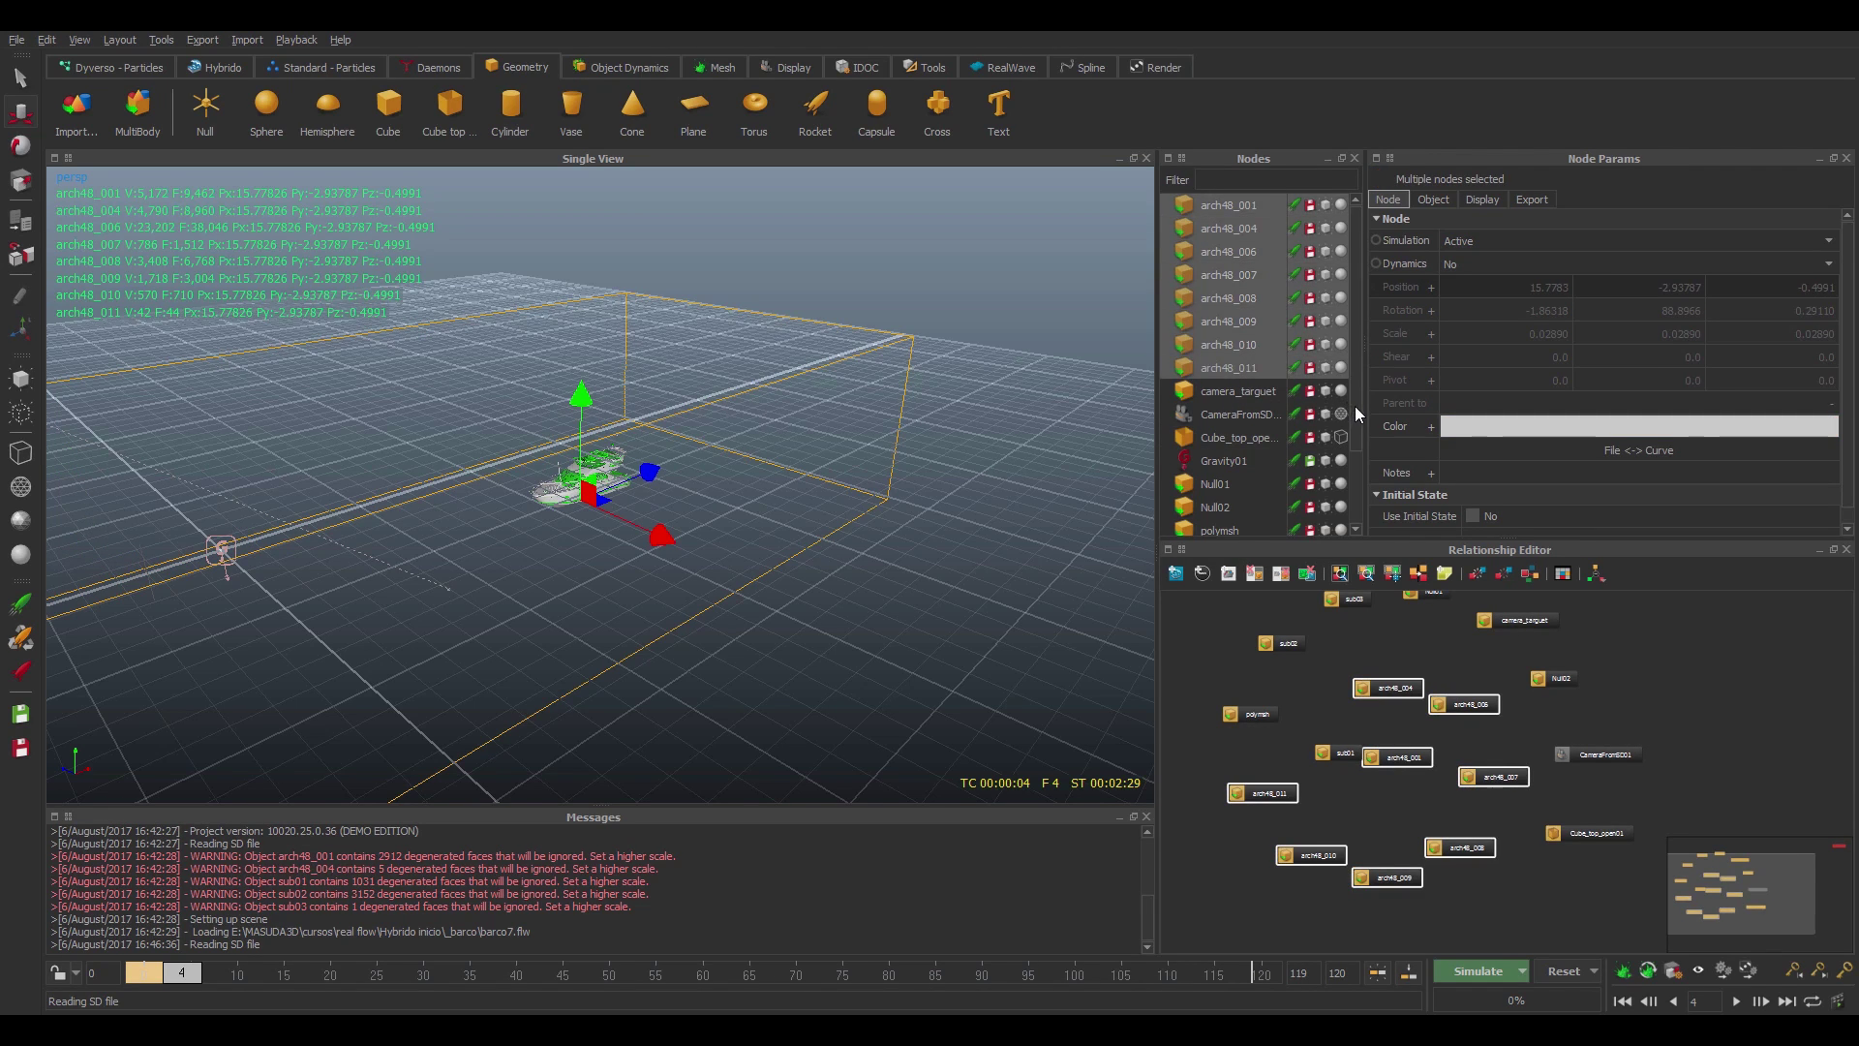
pyautogui.moveTo(1356, 407); pyautogui.dragTo(1346, 473)
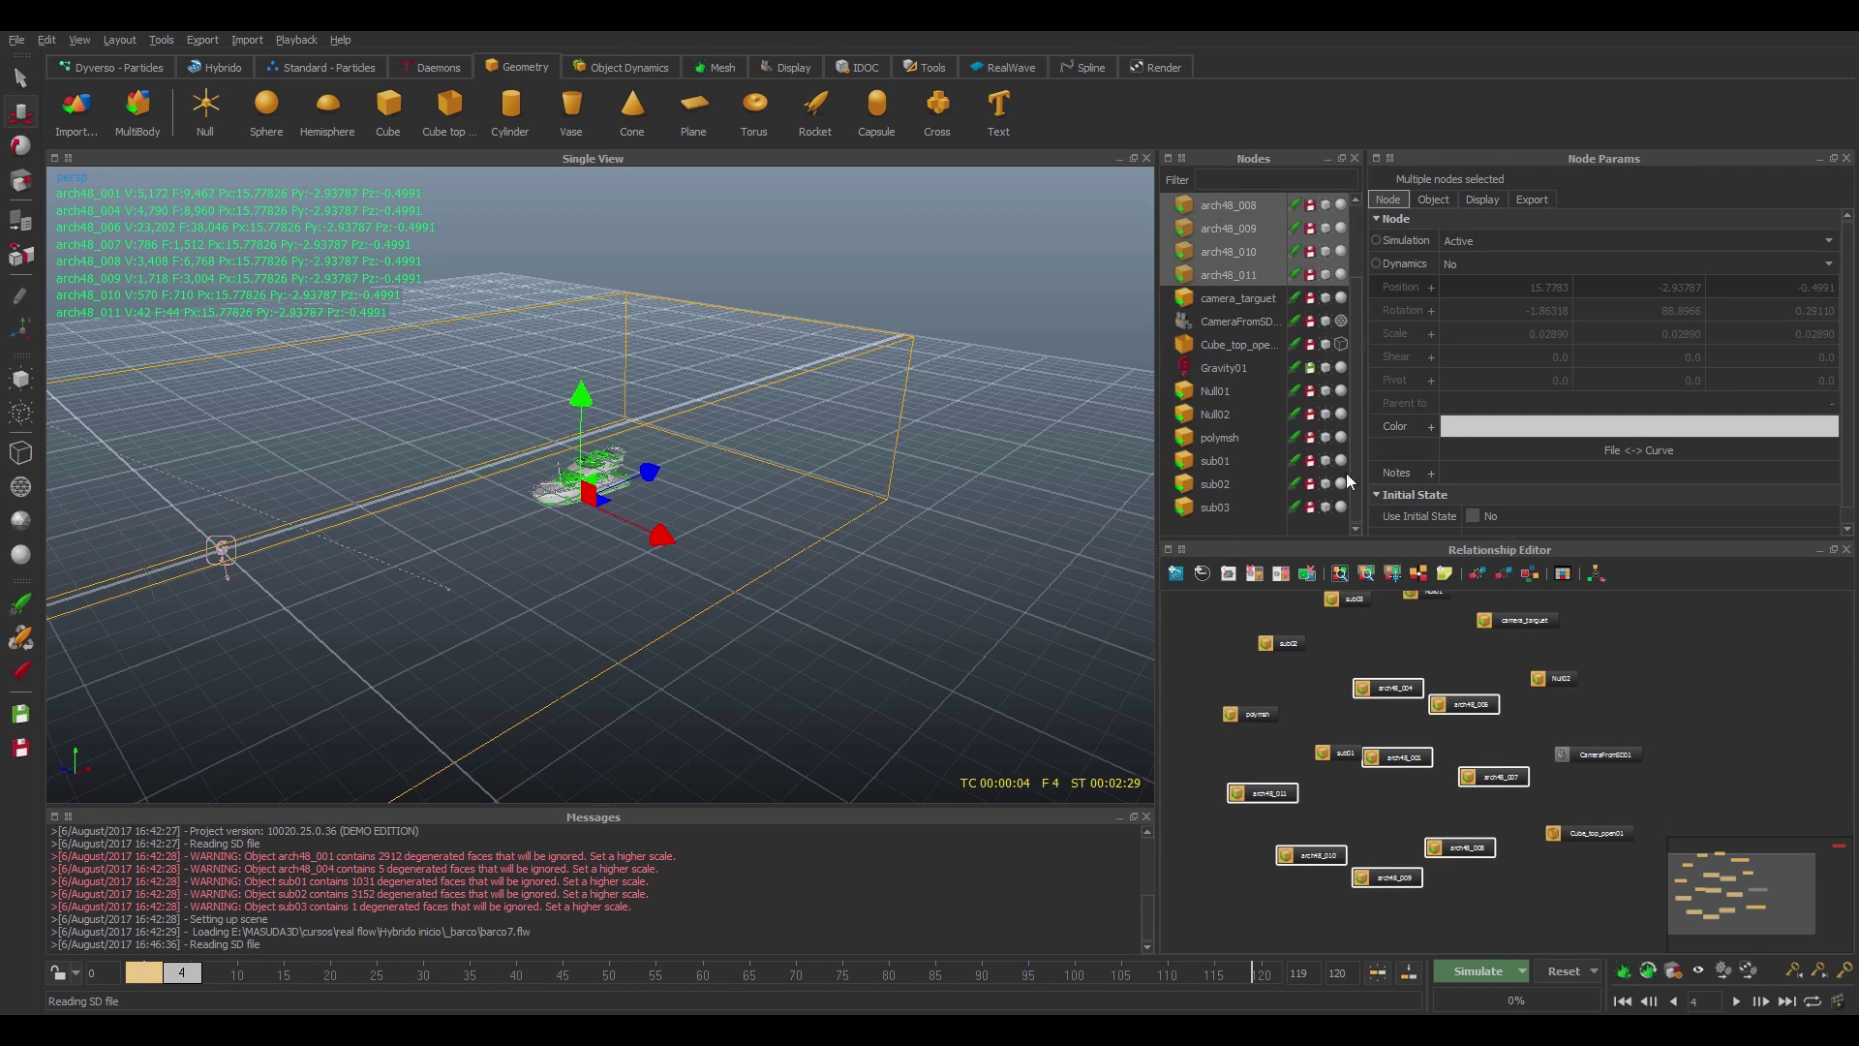
pyautogui.keyDown('ctrl'); pyautogui.click(1218, 508); pyautogui.keyUp('ctrl')
pyautogui.keyDown('ctrl'); pyautogui.click(1217, 484); pyautogui.keyUp('ctrl')
pyautogui.keyDown('ctrl'); pyautogui.click(1217, 461); pyautogui.keyUp('ctrl')
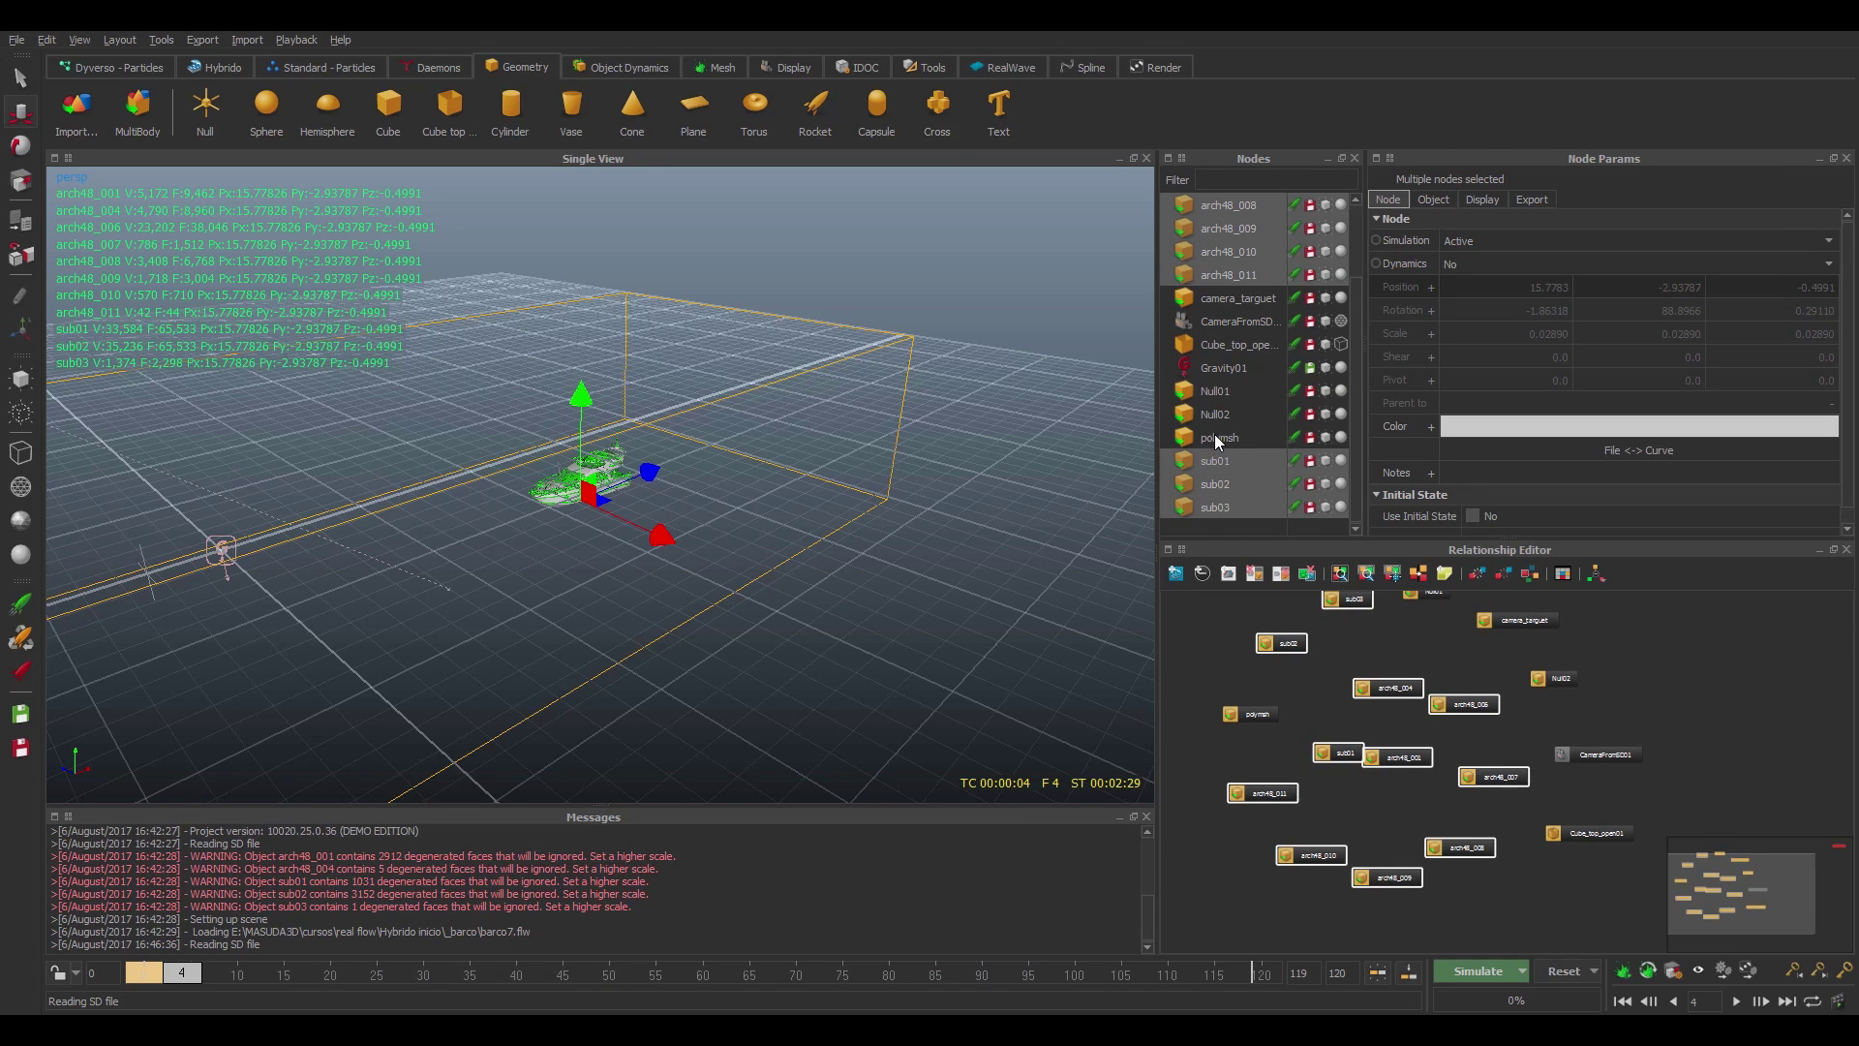
pyautogui.keyDown('ctrl'); pyautogui.click(1217, 439); pyautogui.keyUp('ctrl')
pyautogui.scroll(2, 1350, 421)
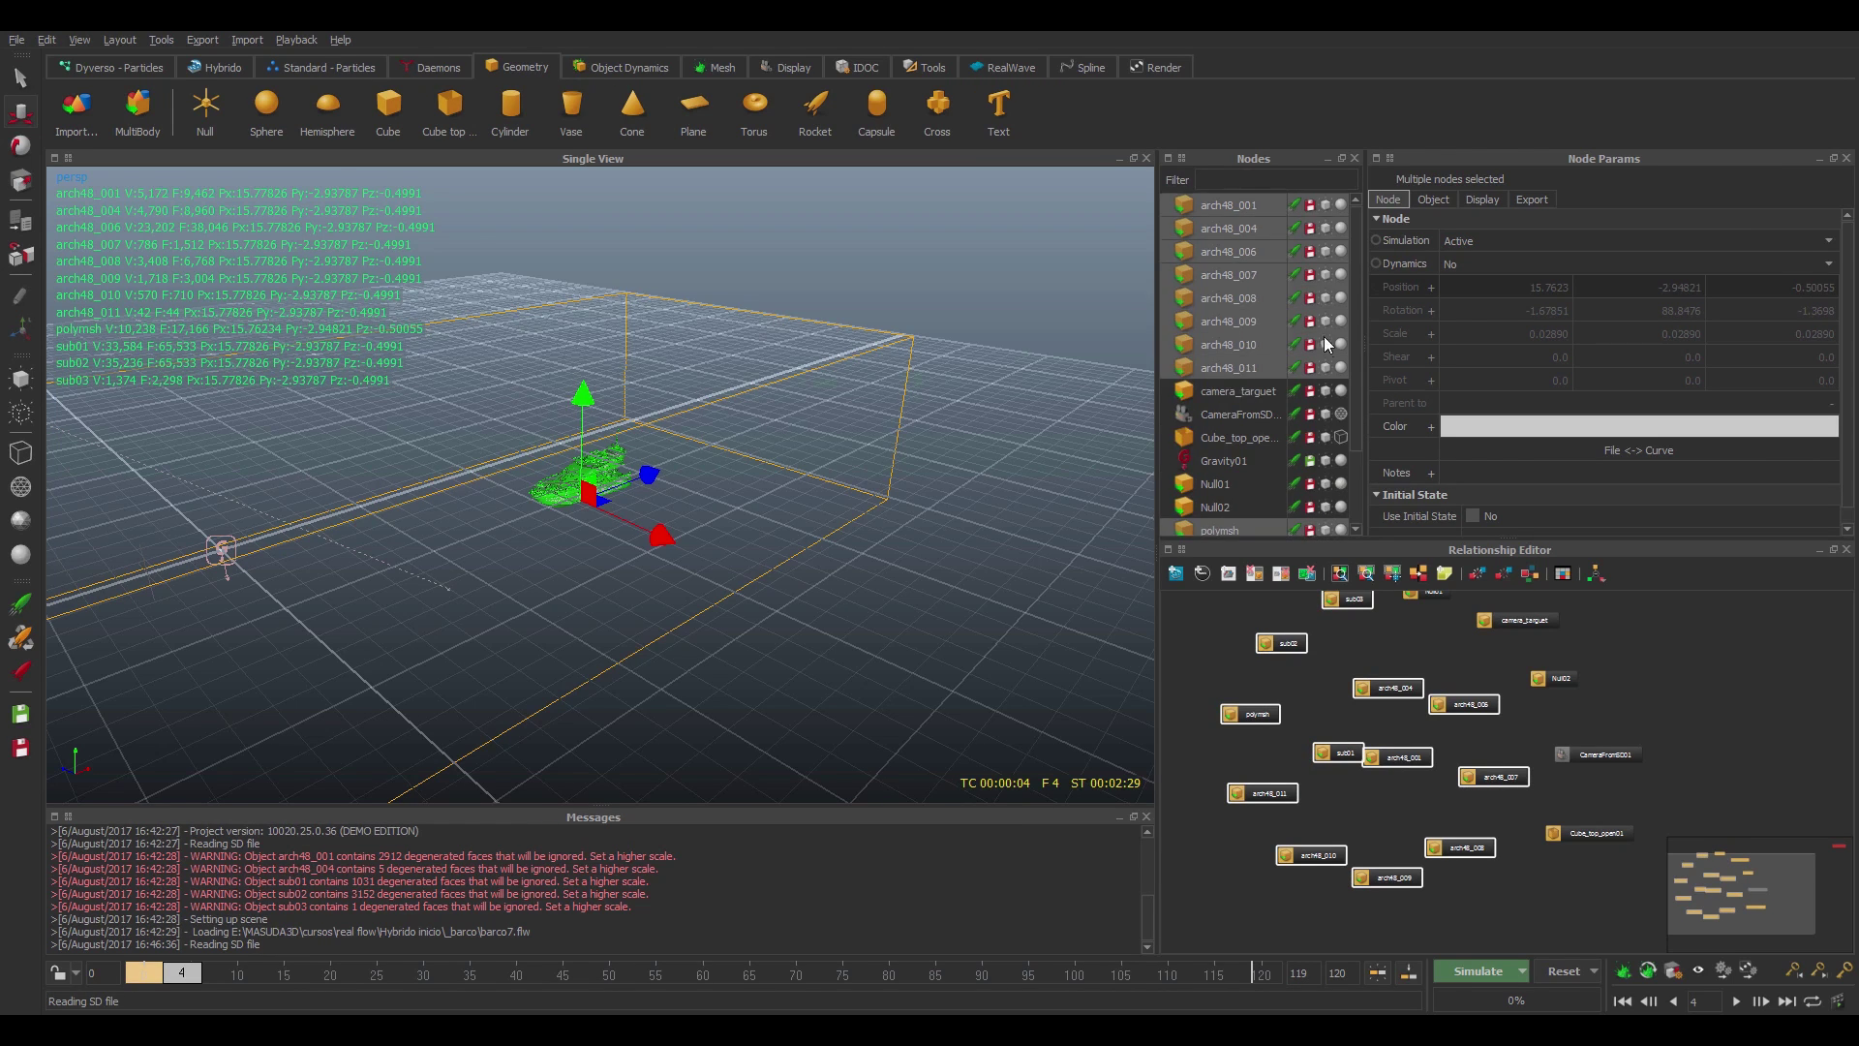
pyautogui.rightClick(1256, 337)
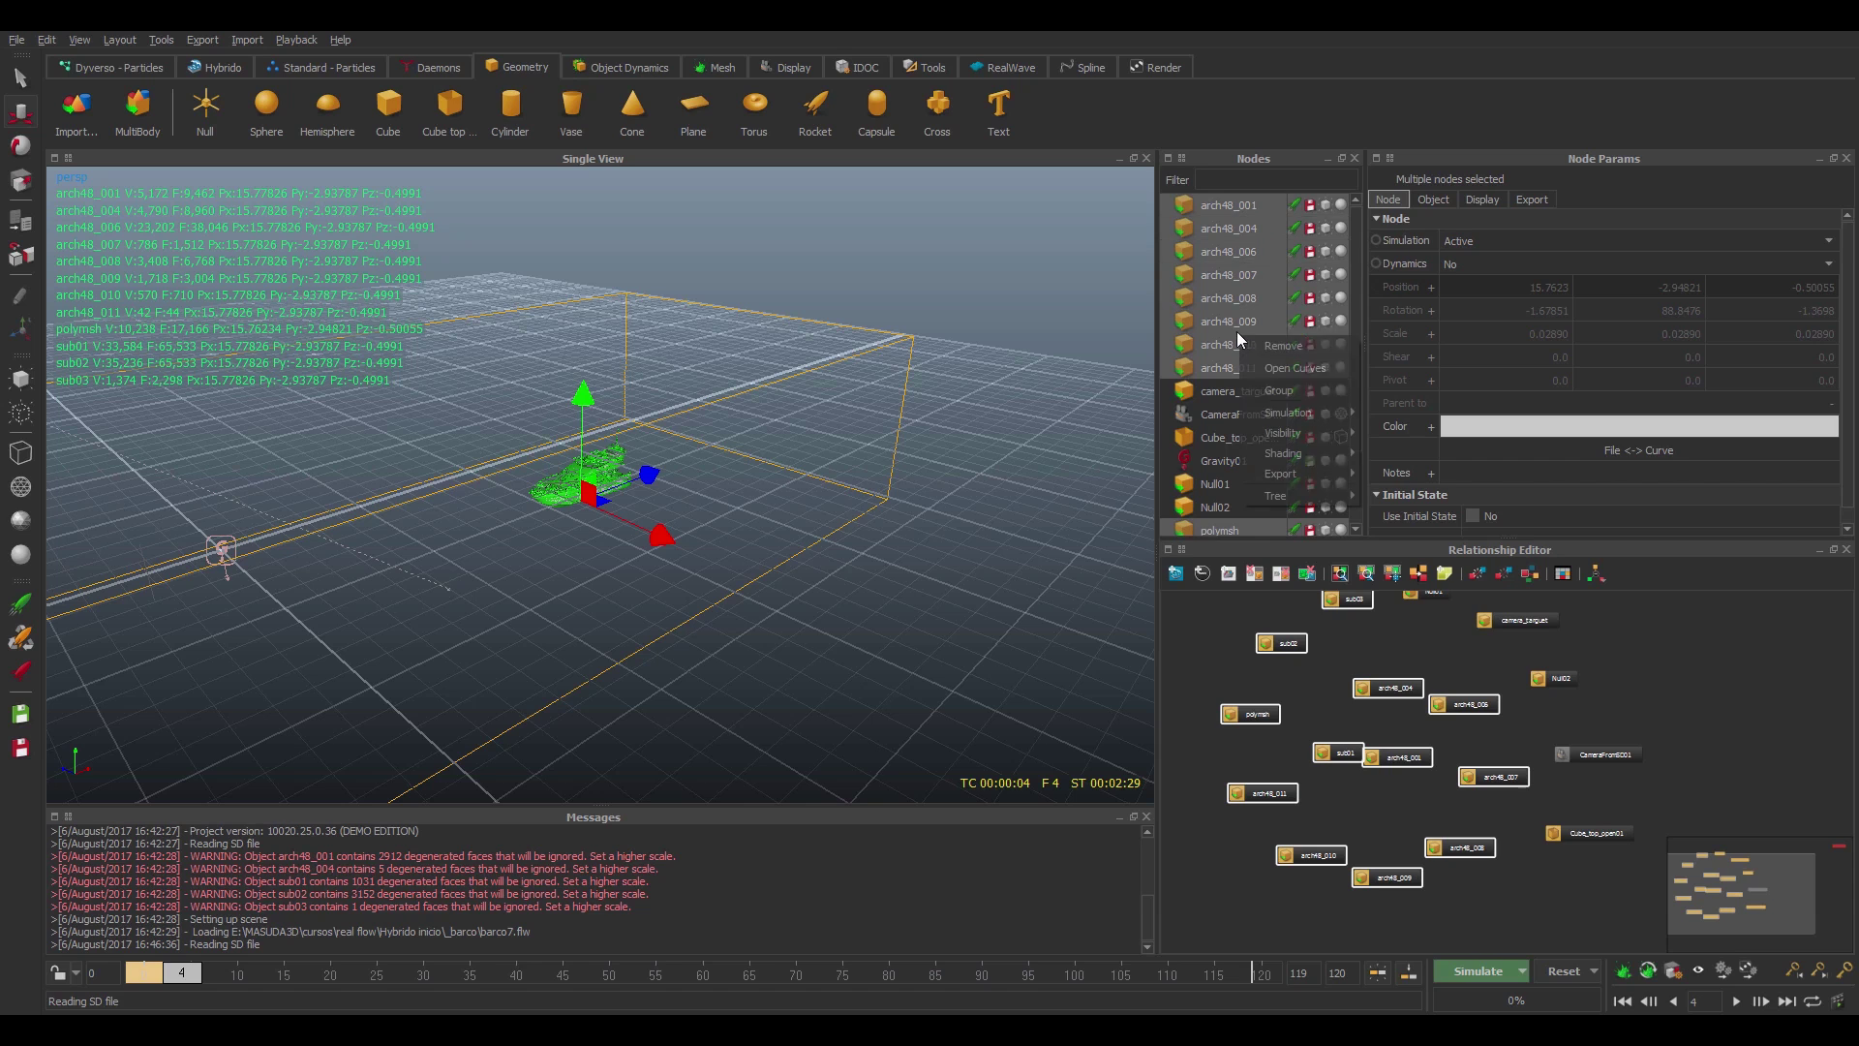
pyautogui.click(1273, 390)
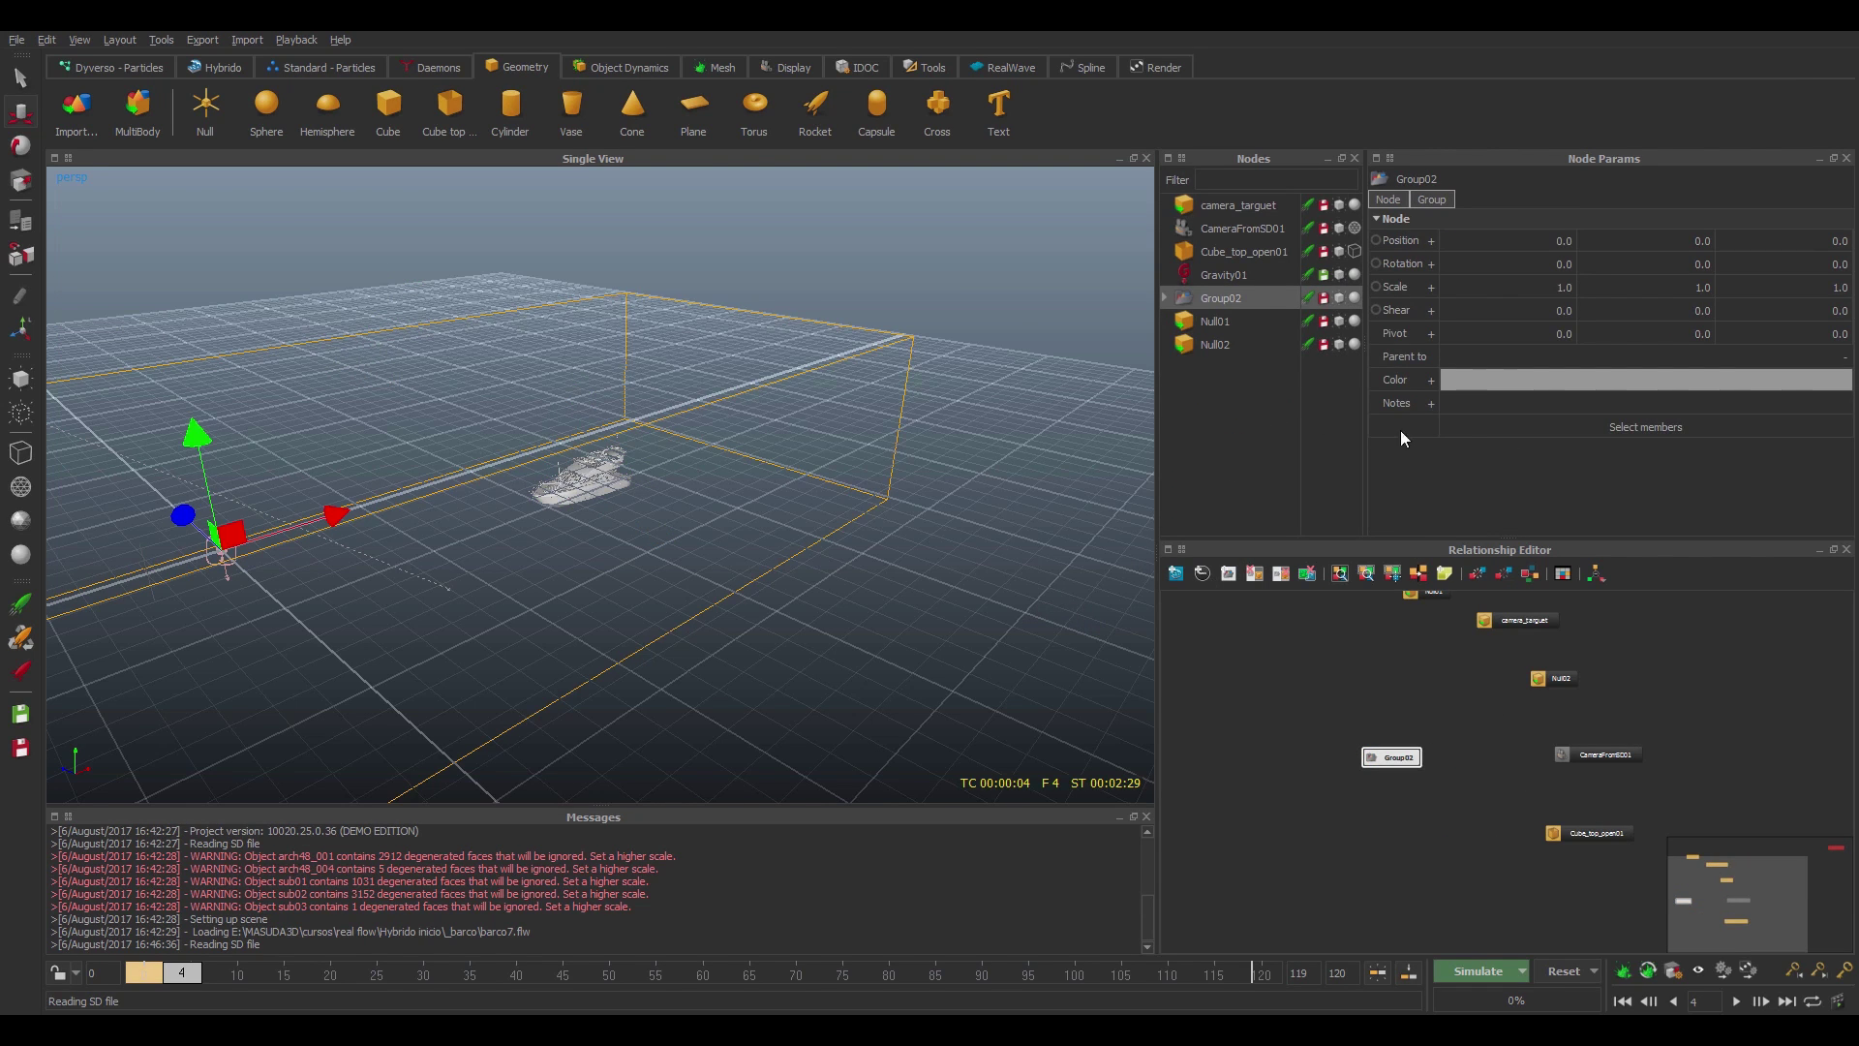
pyautogui.click(389, 108)
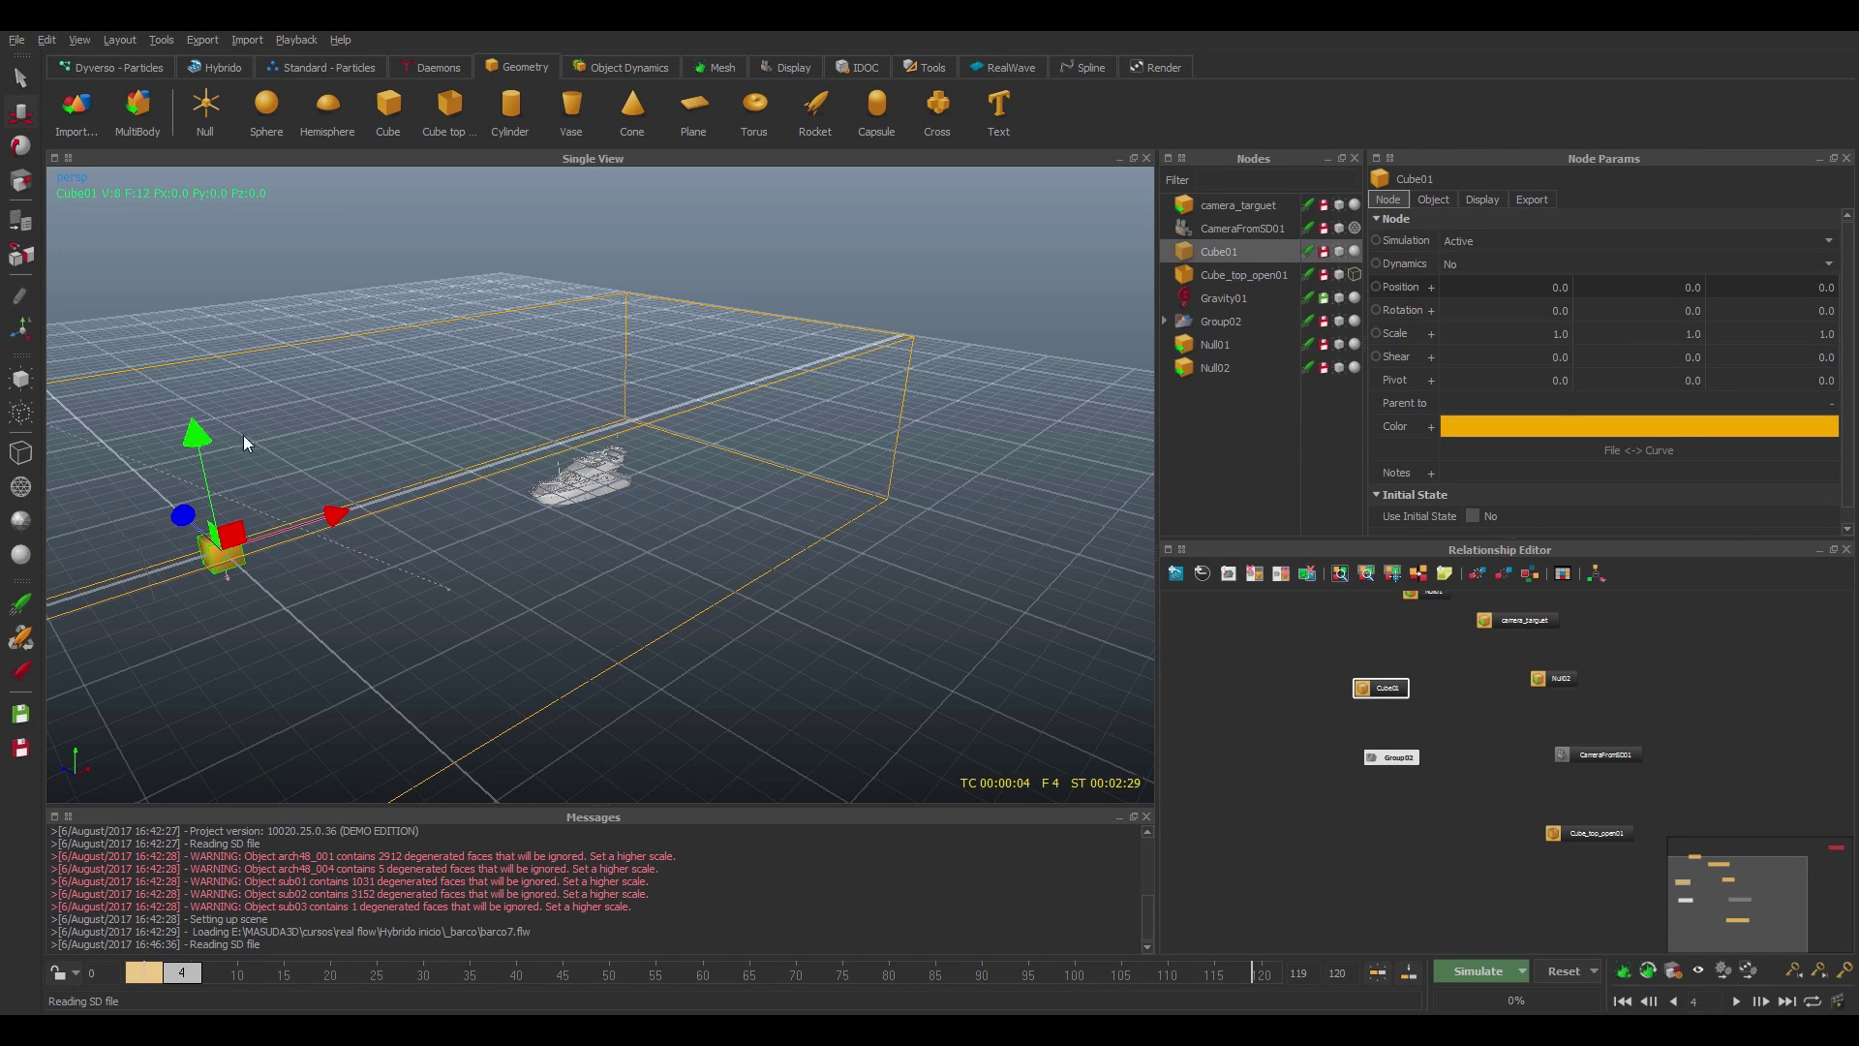
# - Place Cube01 at X position 16 and lower it along Y
pyautogui.moveTo(389, 517); pyautogui.dragTo(586, 472)
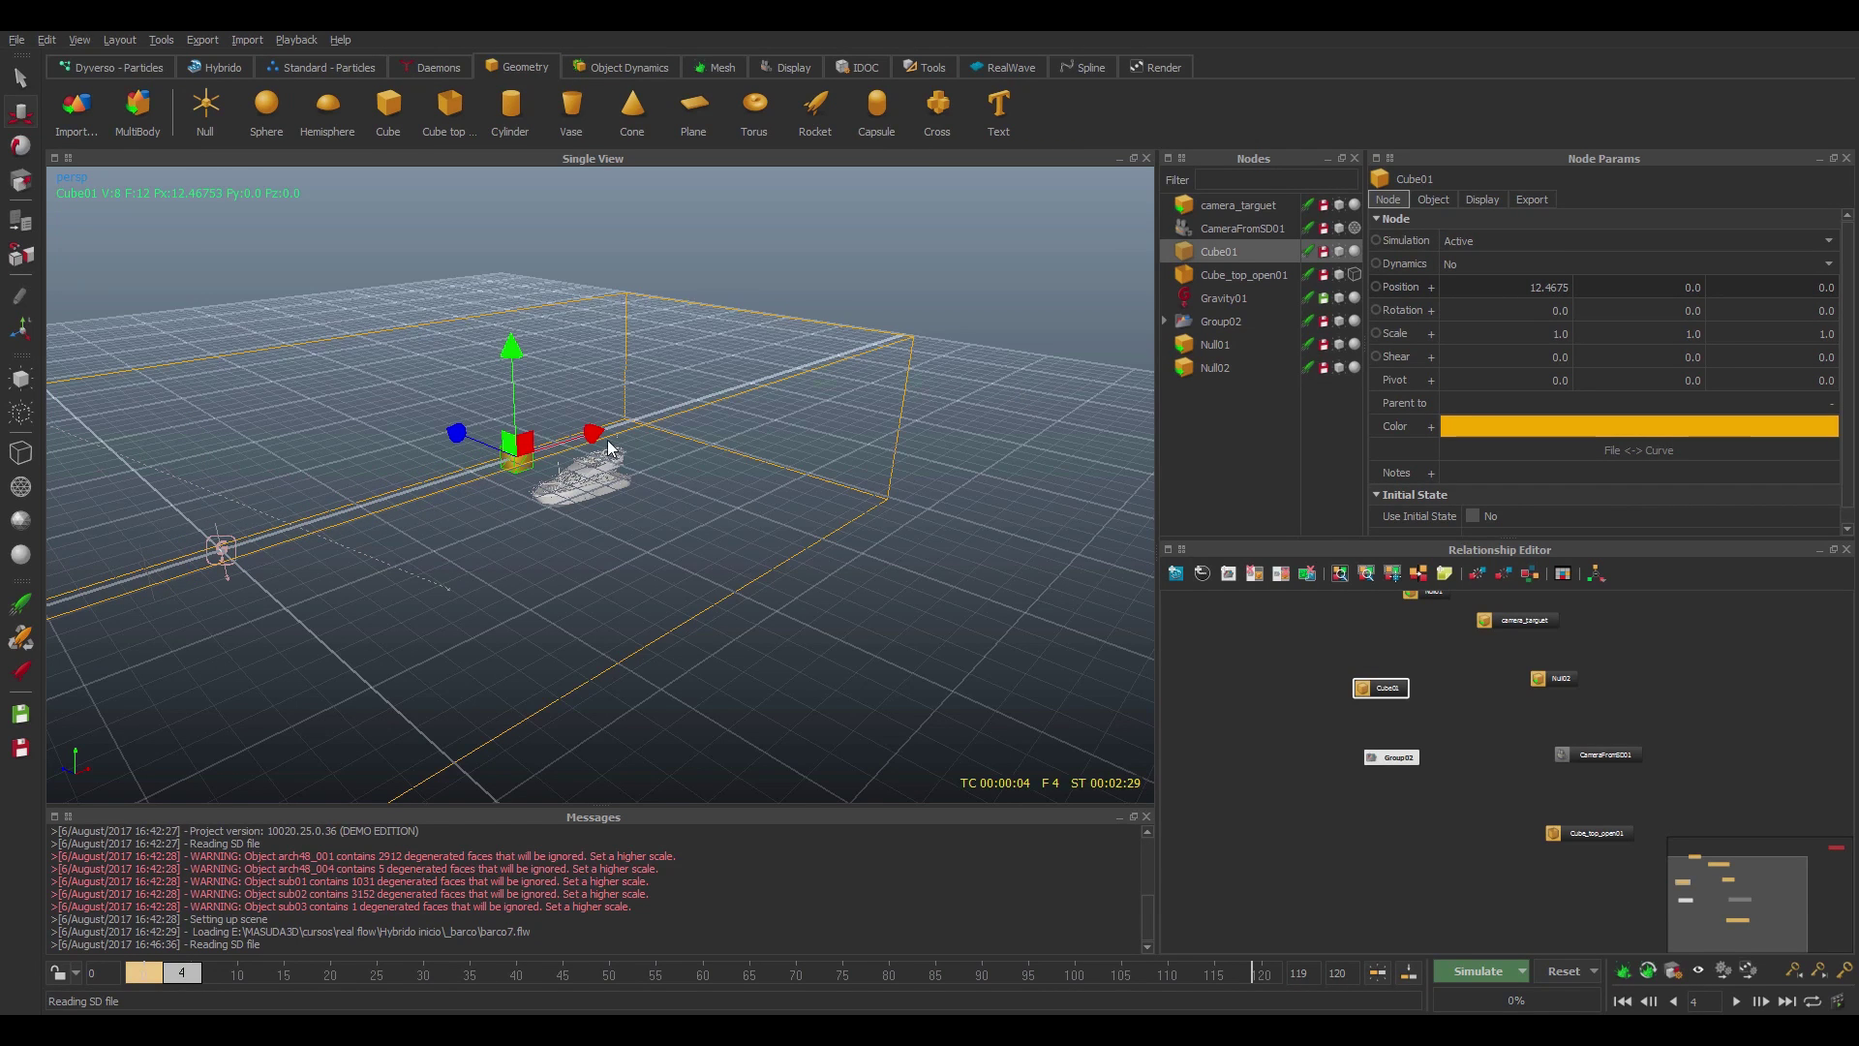
pyautogui.doubleClick(1559, 287)
pyautogui.write('16')
pyautogui.press('Return')
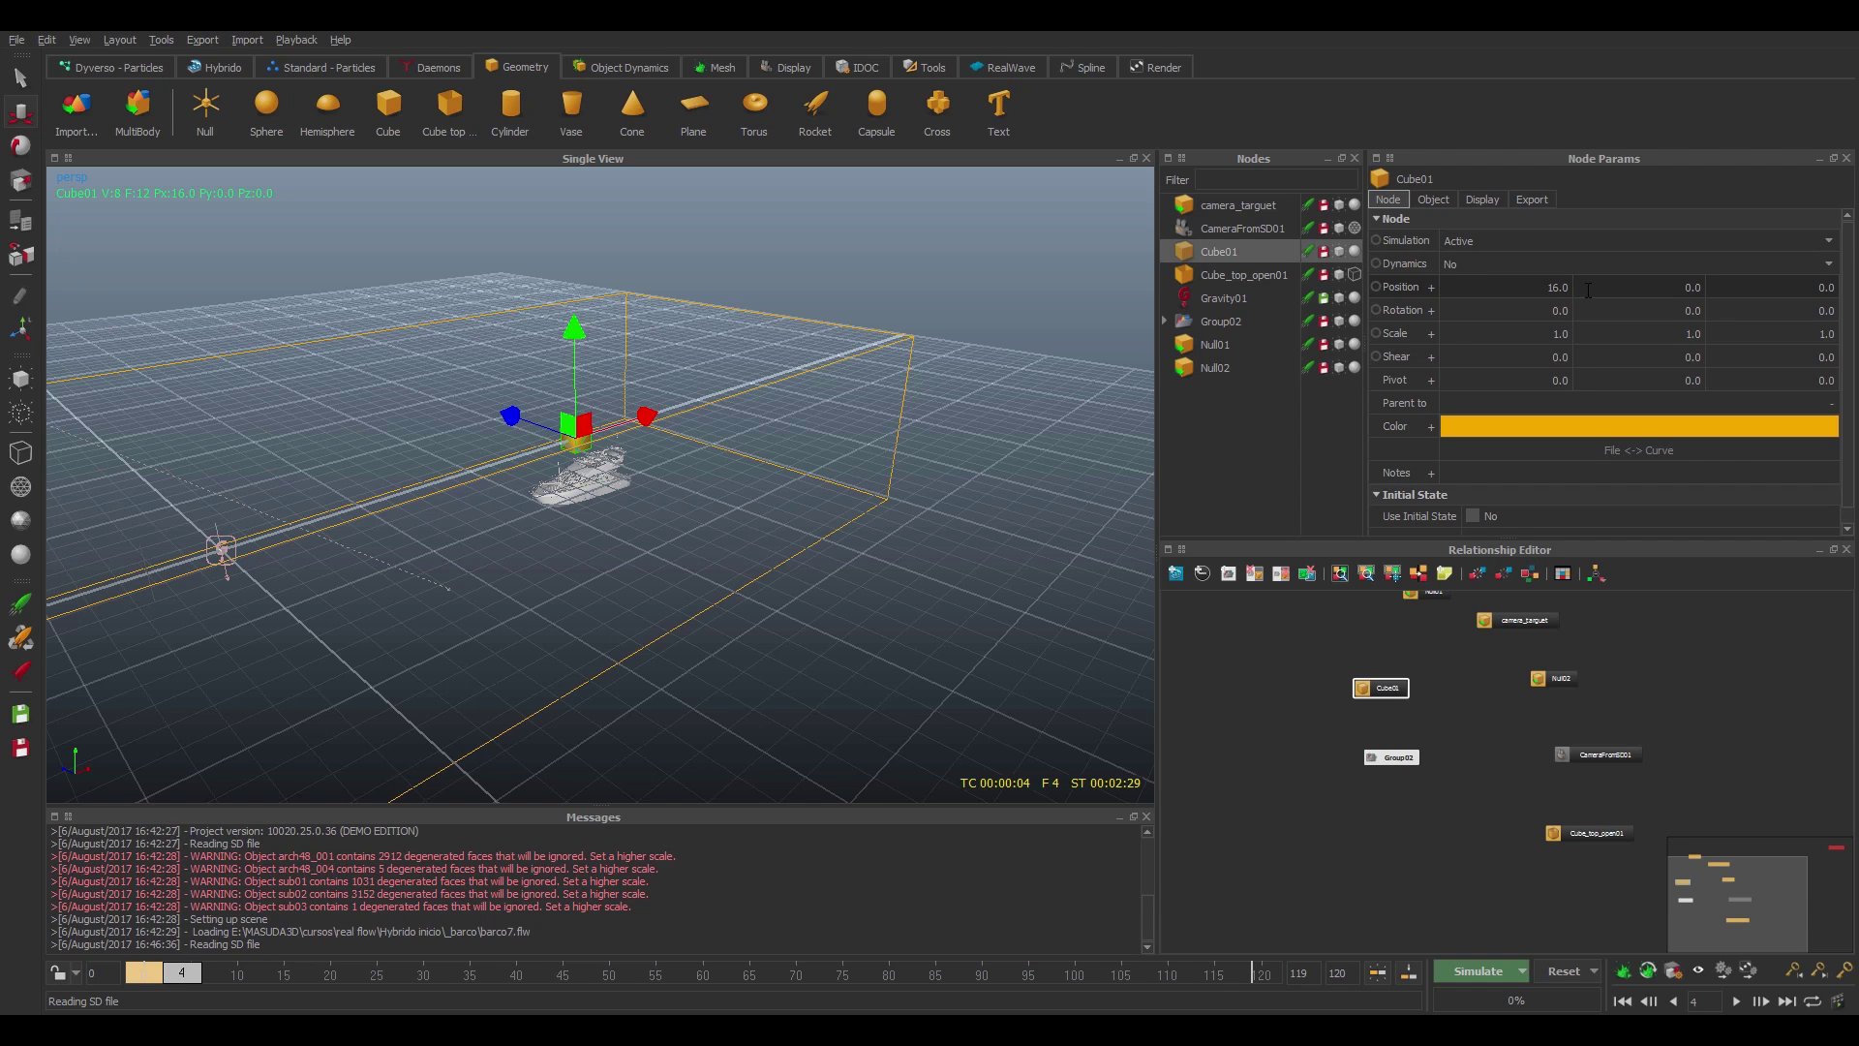
pyautogui.moveTo(573, 329); pyautogui.dragTo(587, 403)
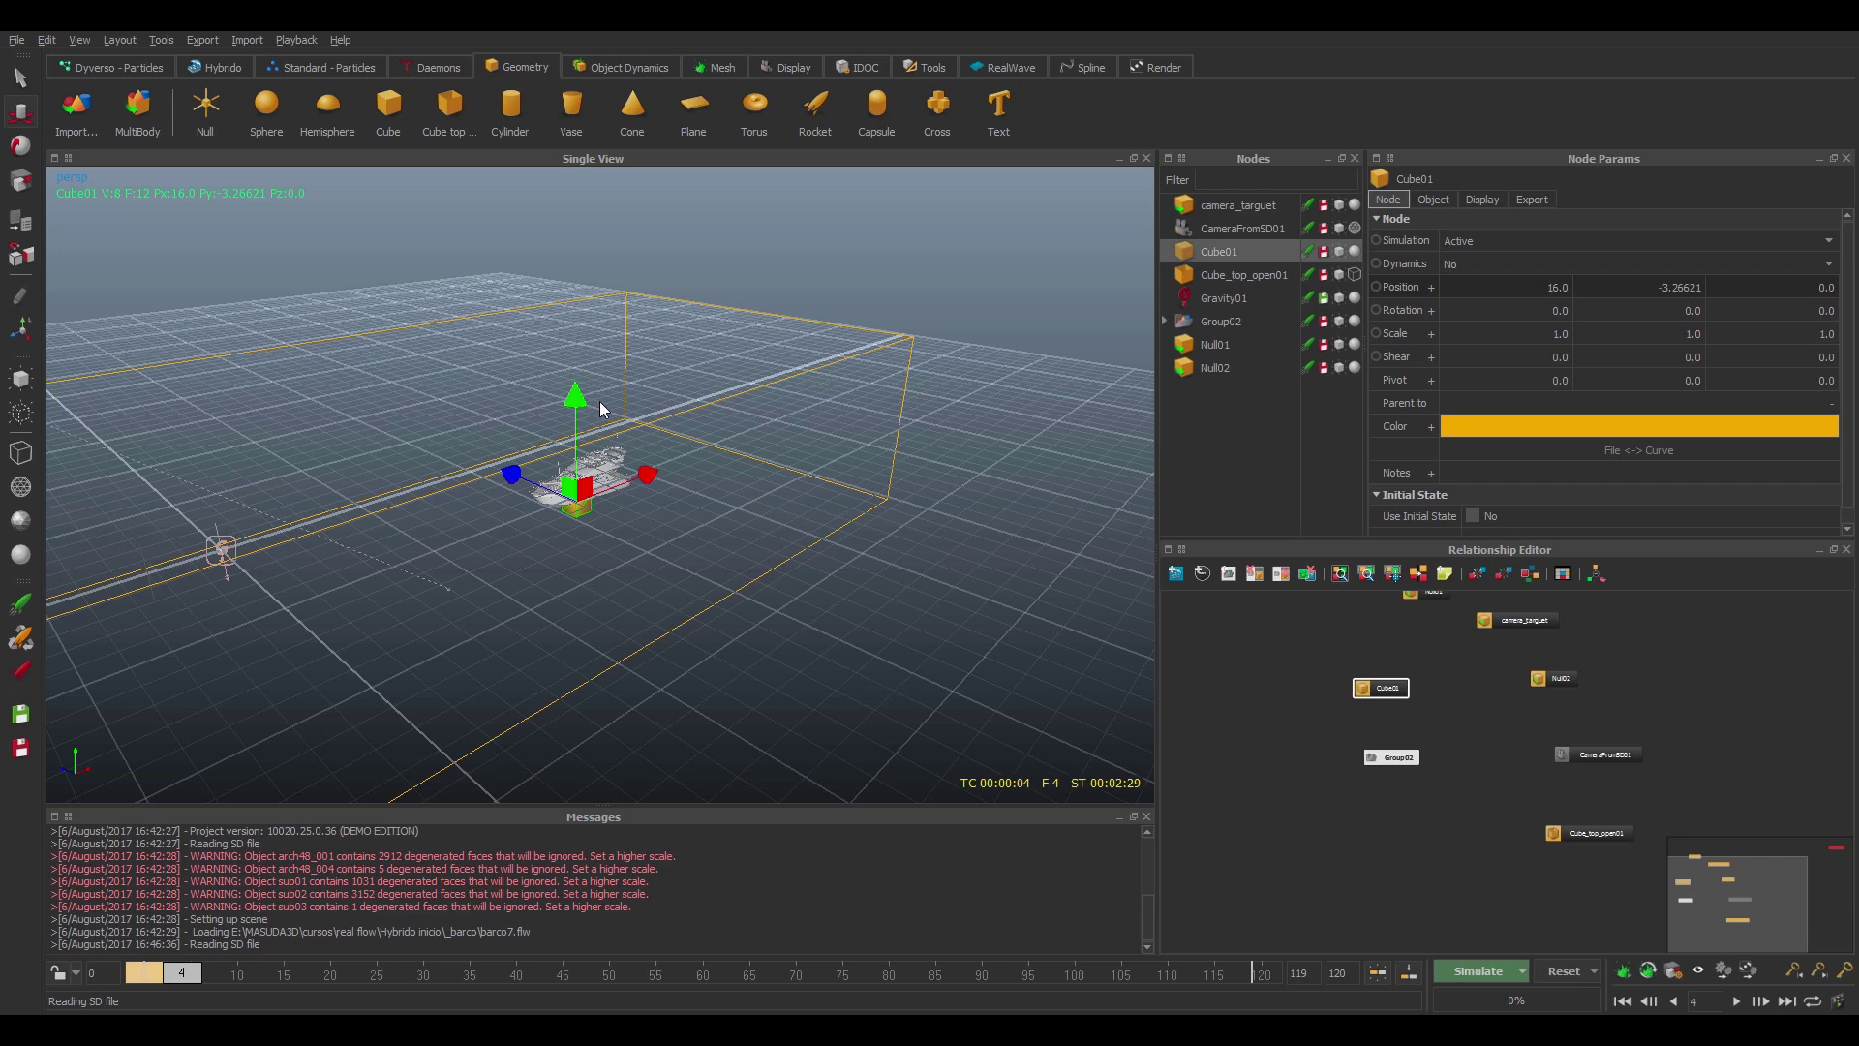
# - Scale Cube01 to 16 × 1.5 × 18 to form a flat slab
pyautogui.click(1551, 331)
pyautogui.write('16')
pyautogui.press('Return')
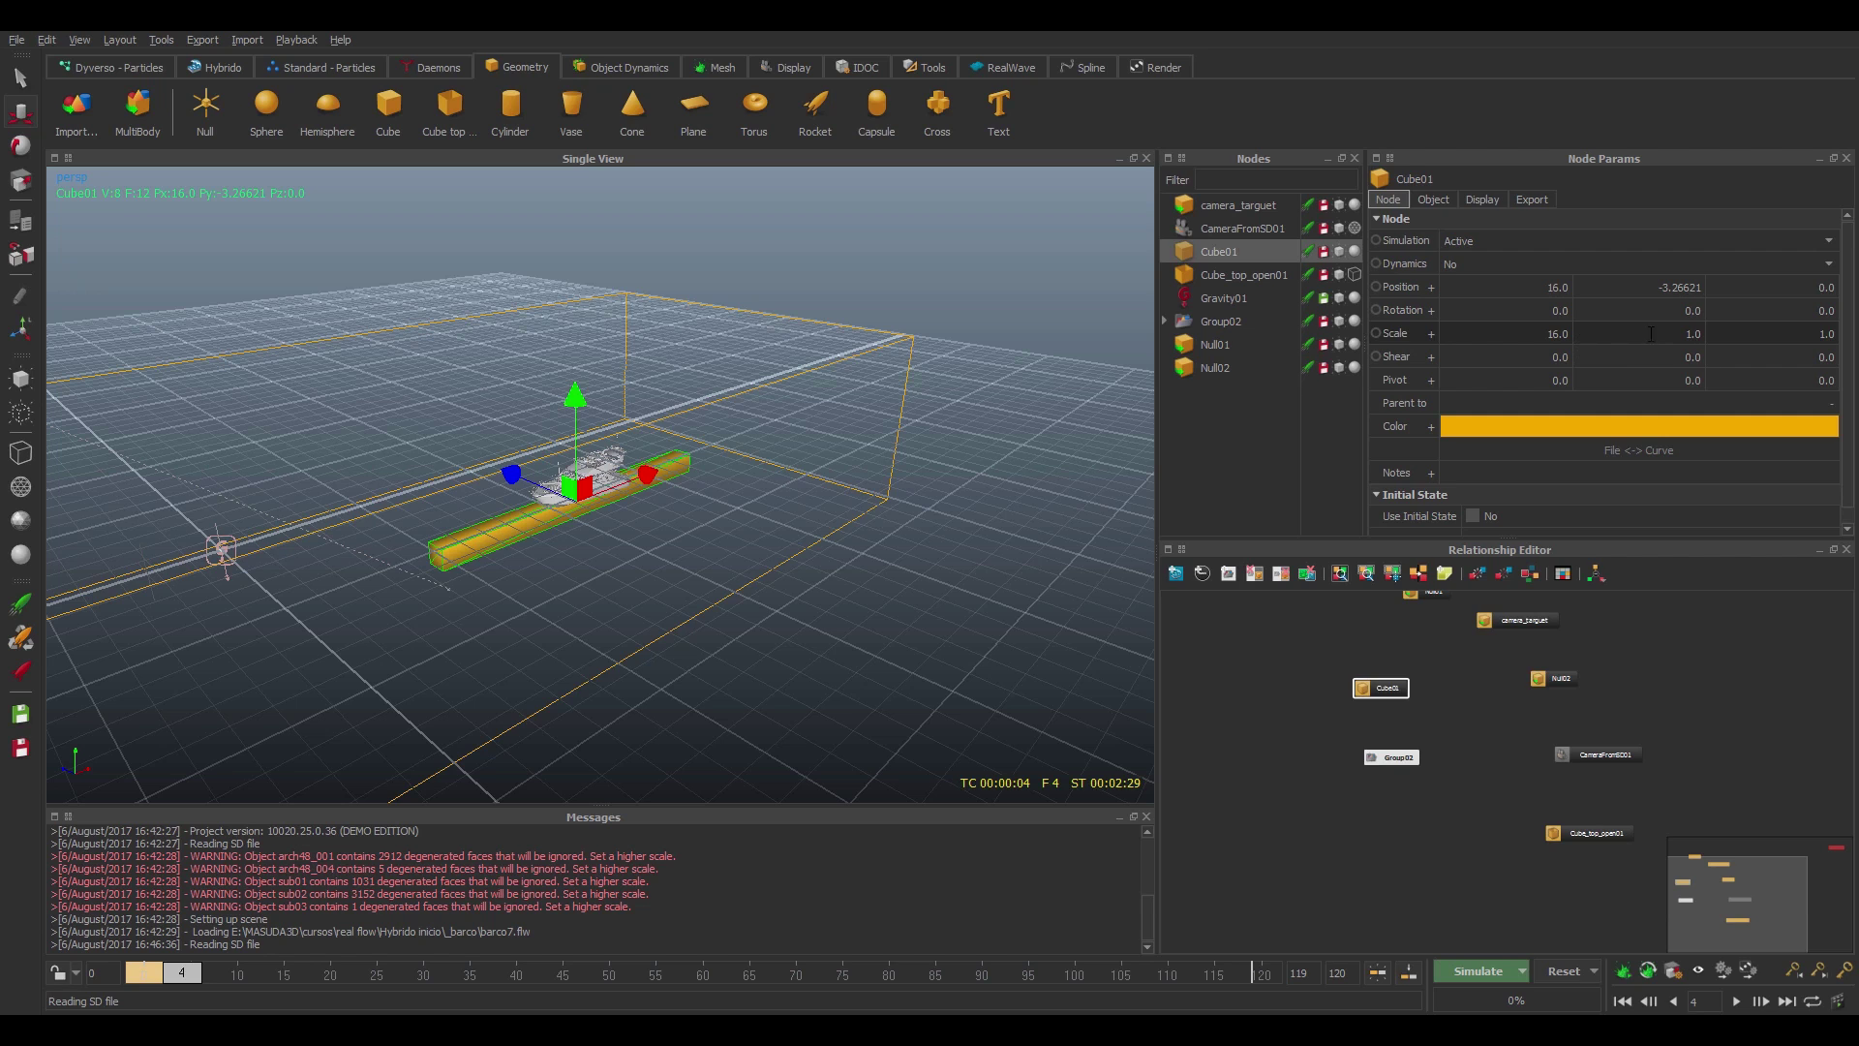
pyautogui.click(1661, 333)
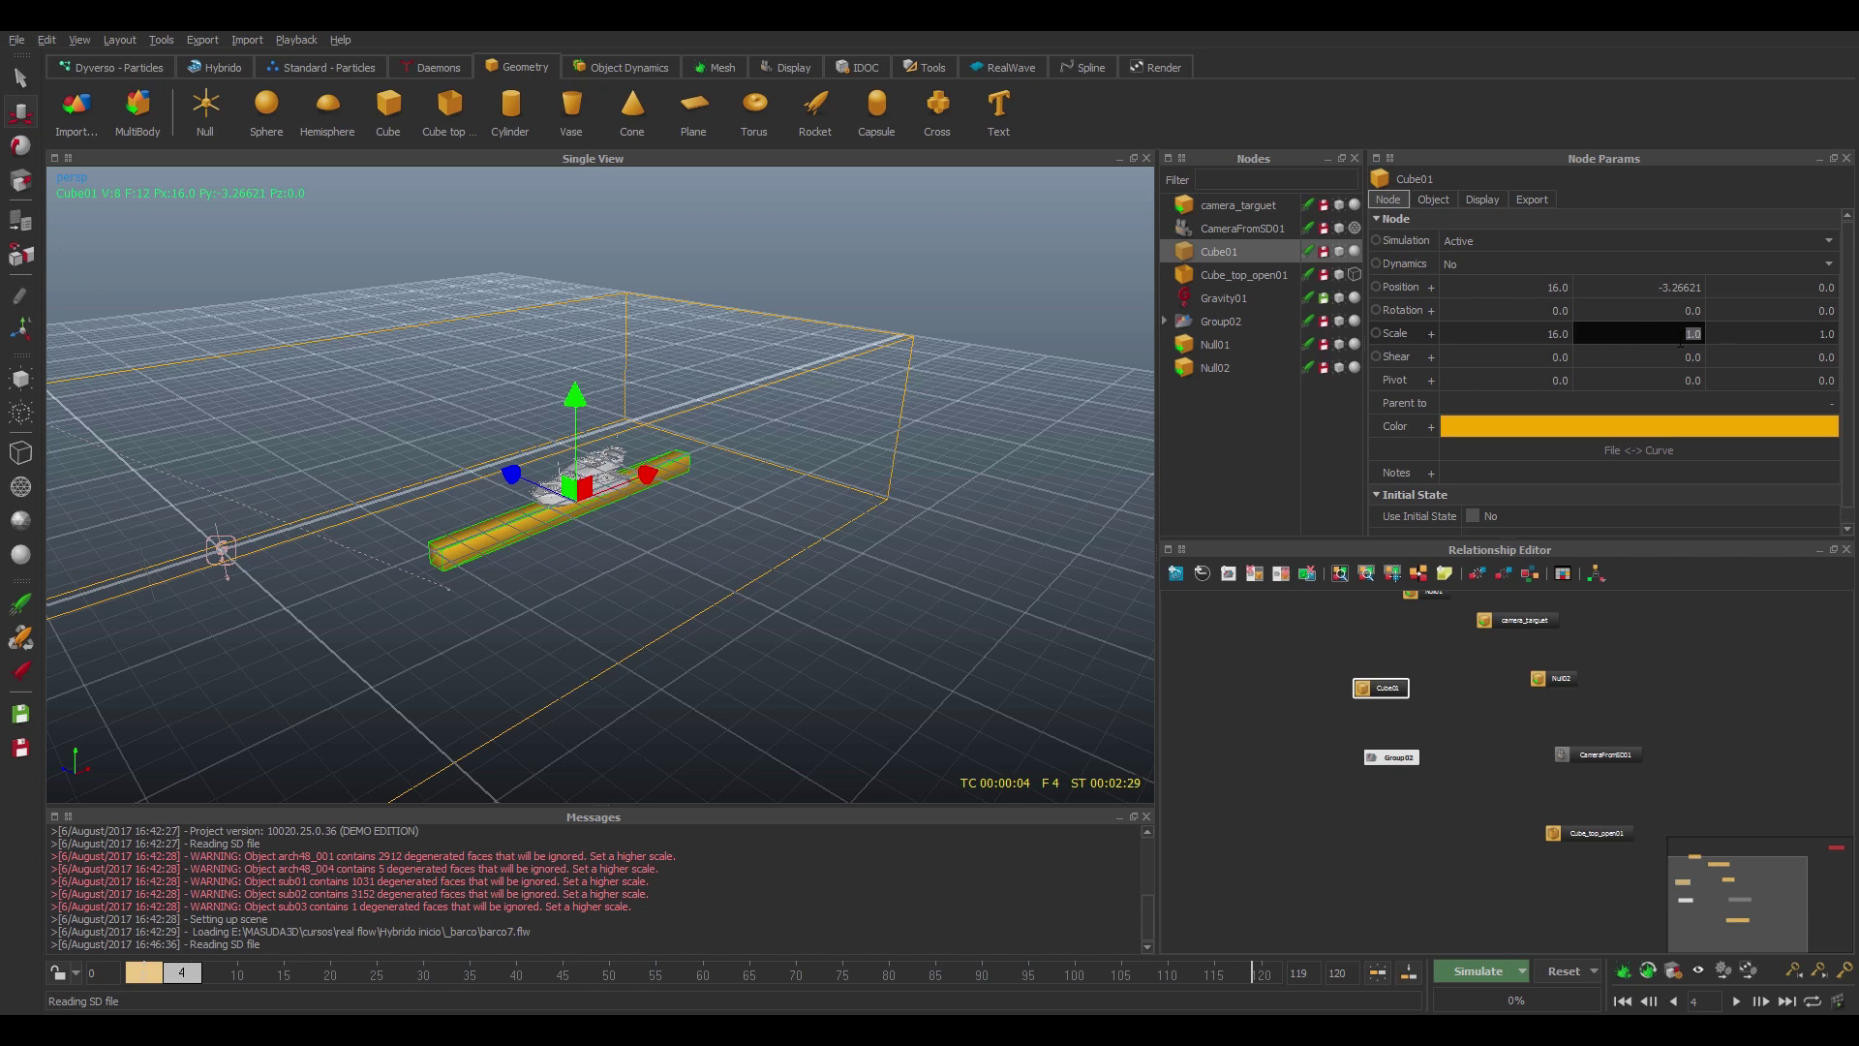
pyautogui.write('1.5')
pyautogui.press('Return')
pyautogui.click(1821, 335)
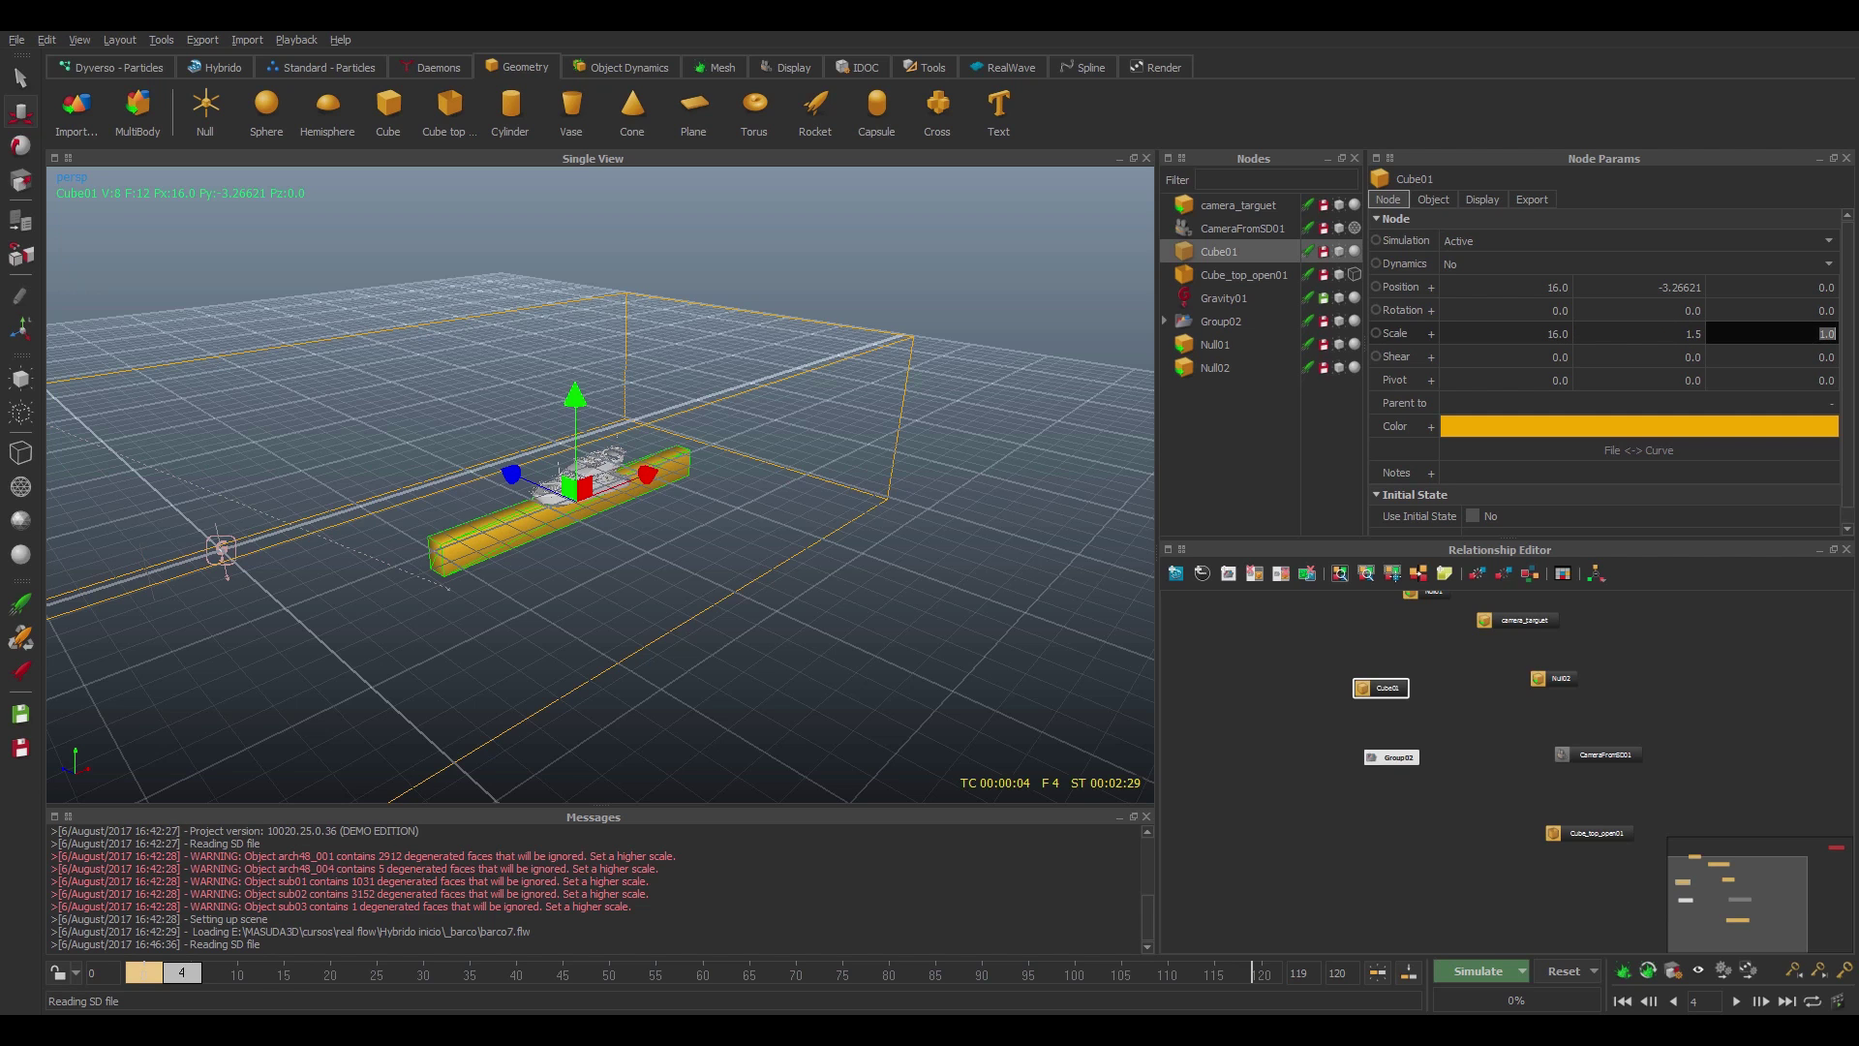
pyautogui.write('18')
pyautogui.press('Return')
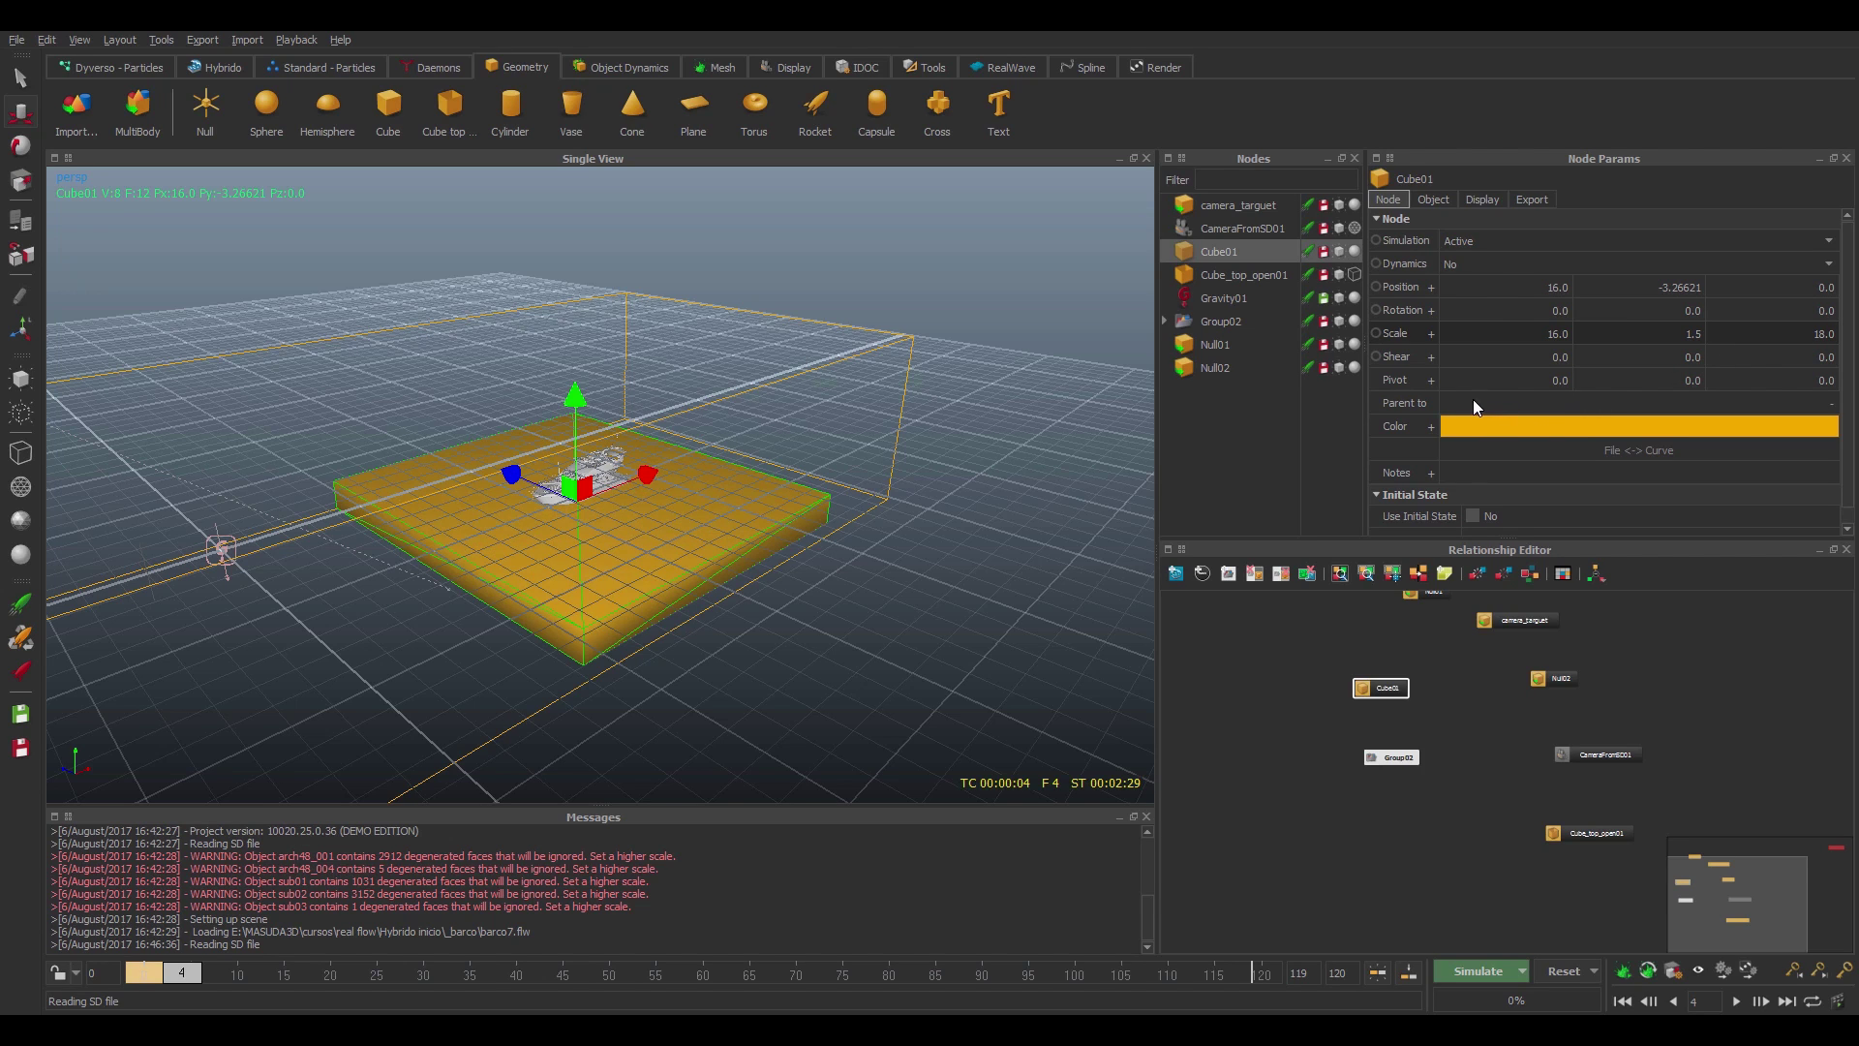
pyautogui.keyDown('alt'); pyautogui.moveTo(983, 639); pyautogui.dragTo(857, 670); pyautogui.keyUp('alt')
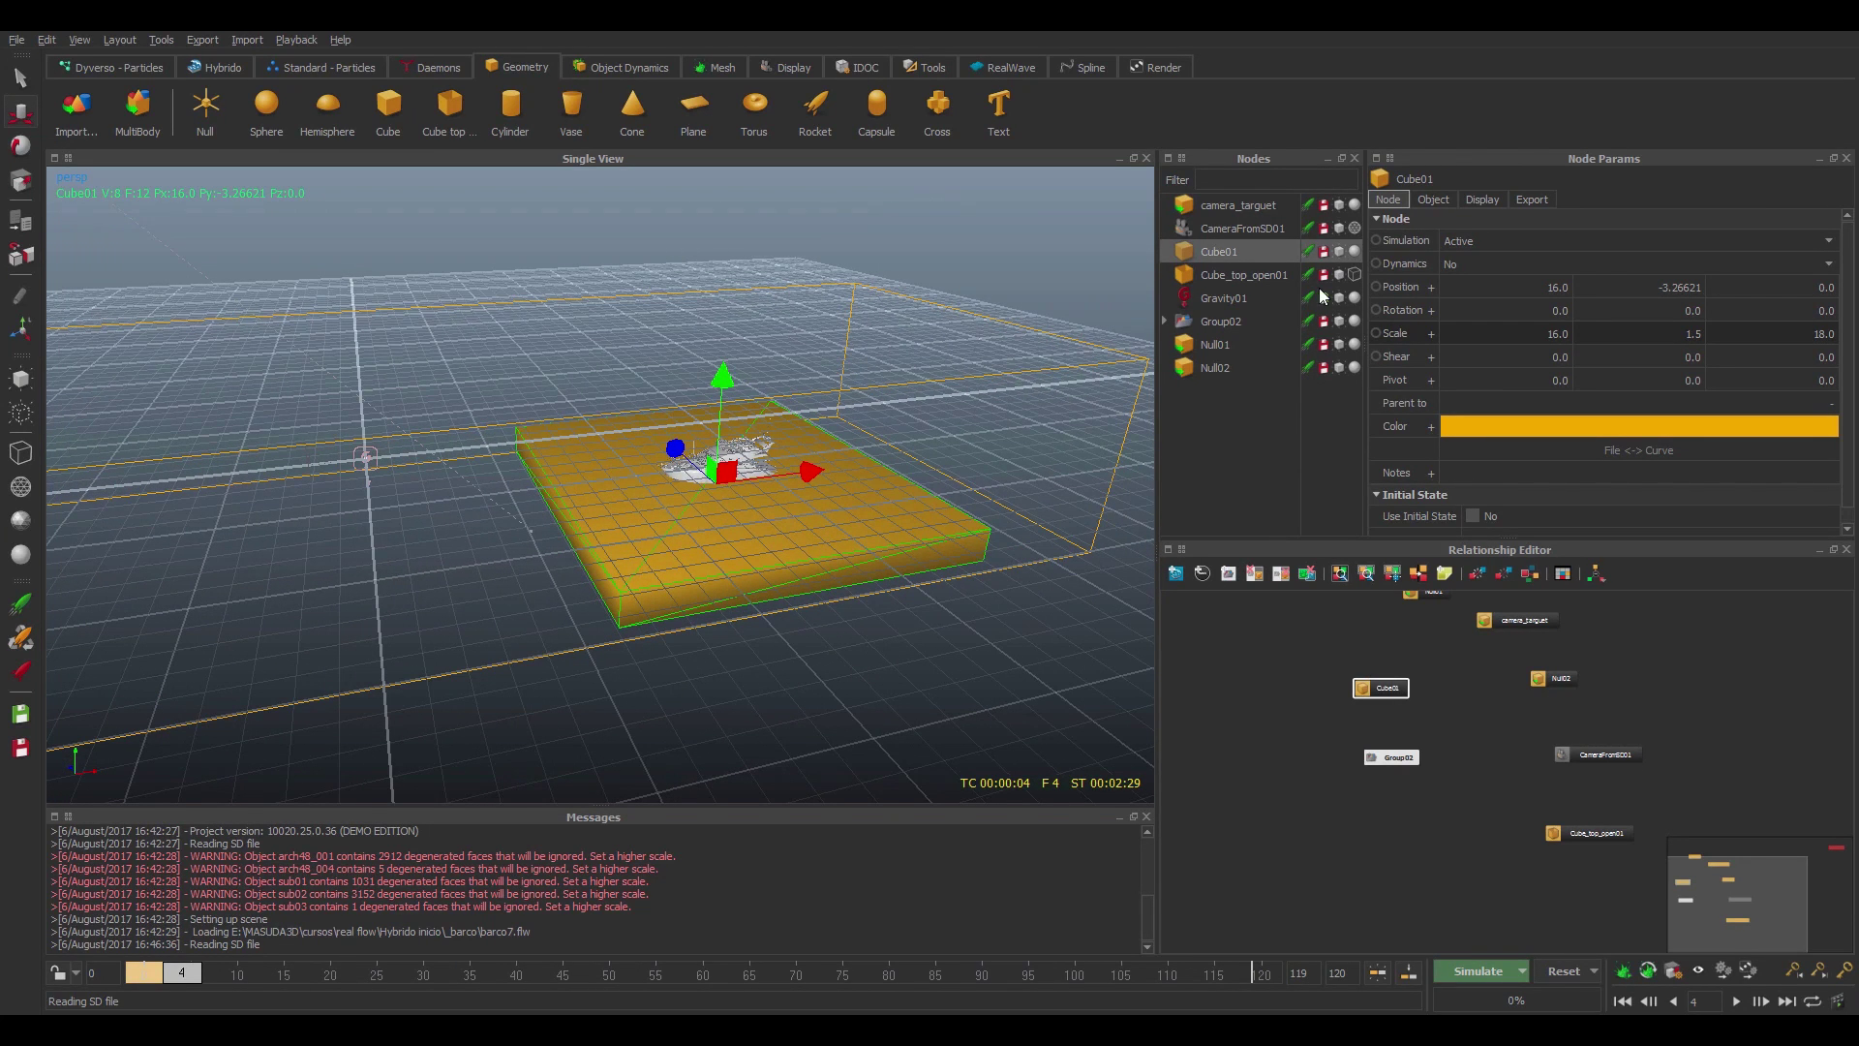
# - Rename the Cube01 node to emissor
pyautogui.rightClick(1211, 254)
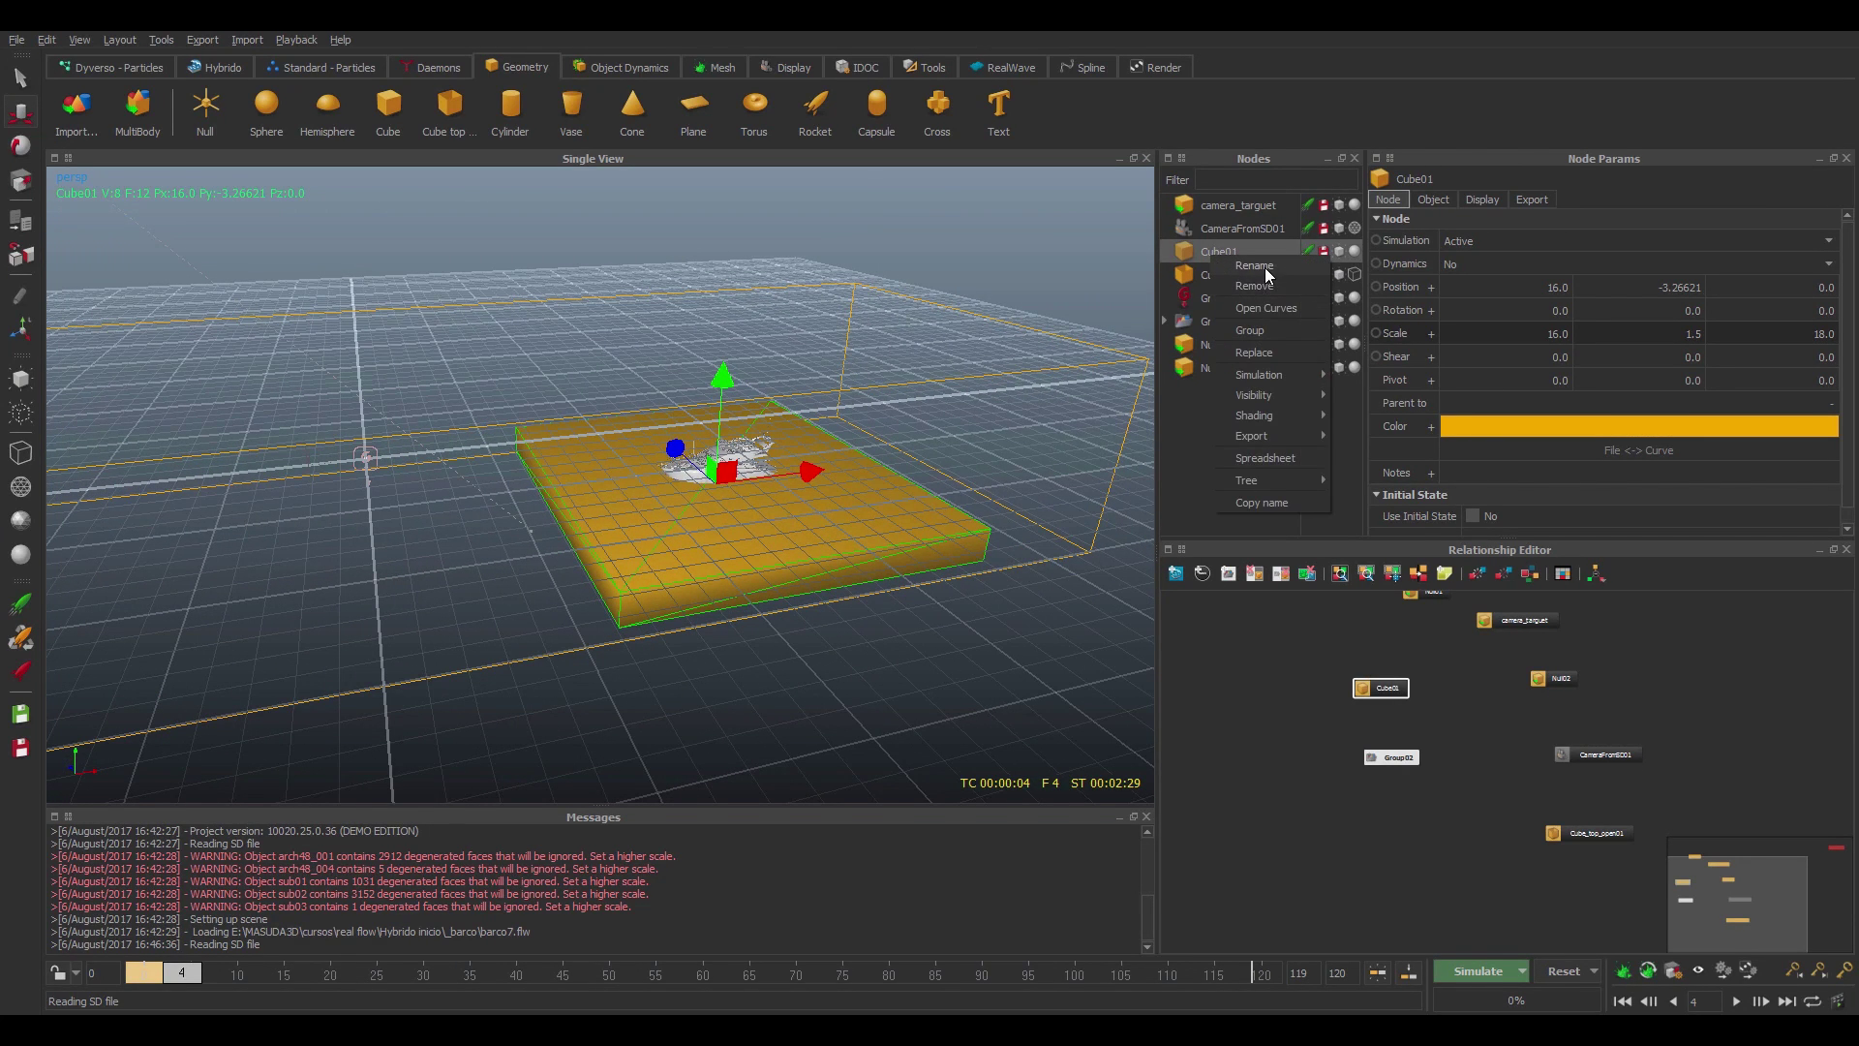
pyautogui.click(1253, 265)
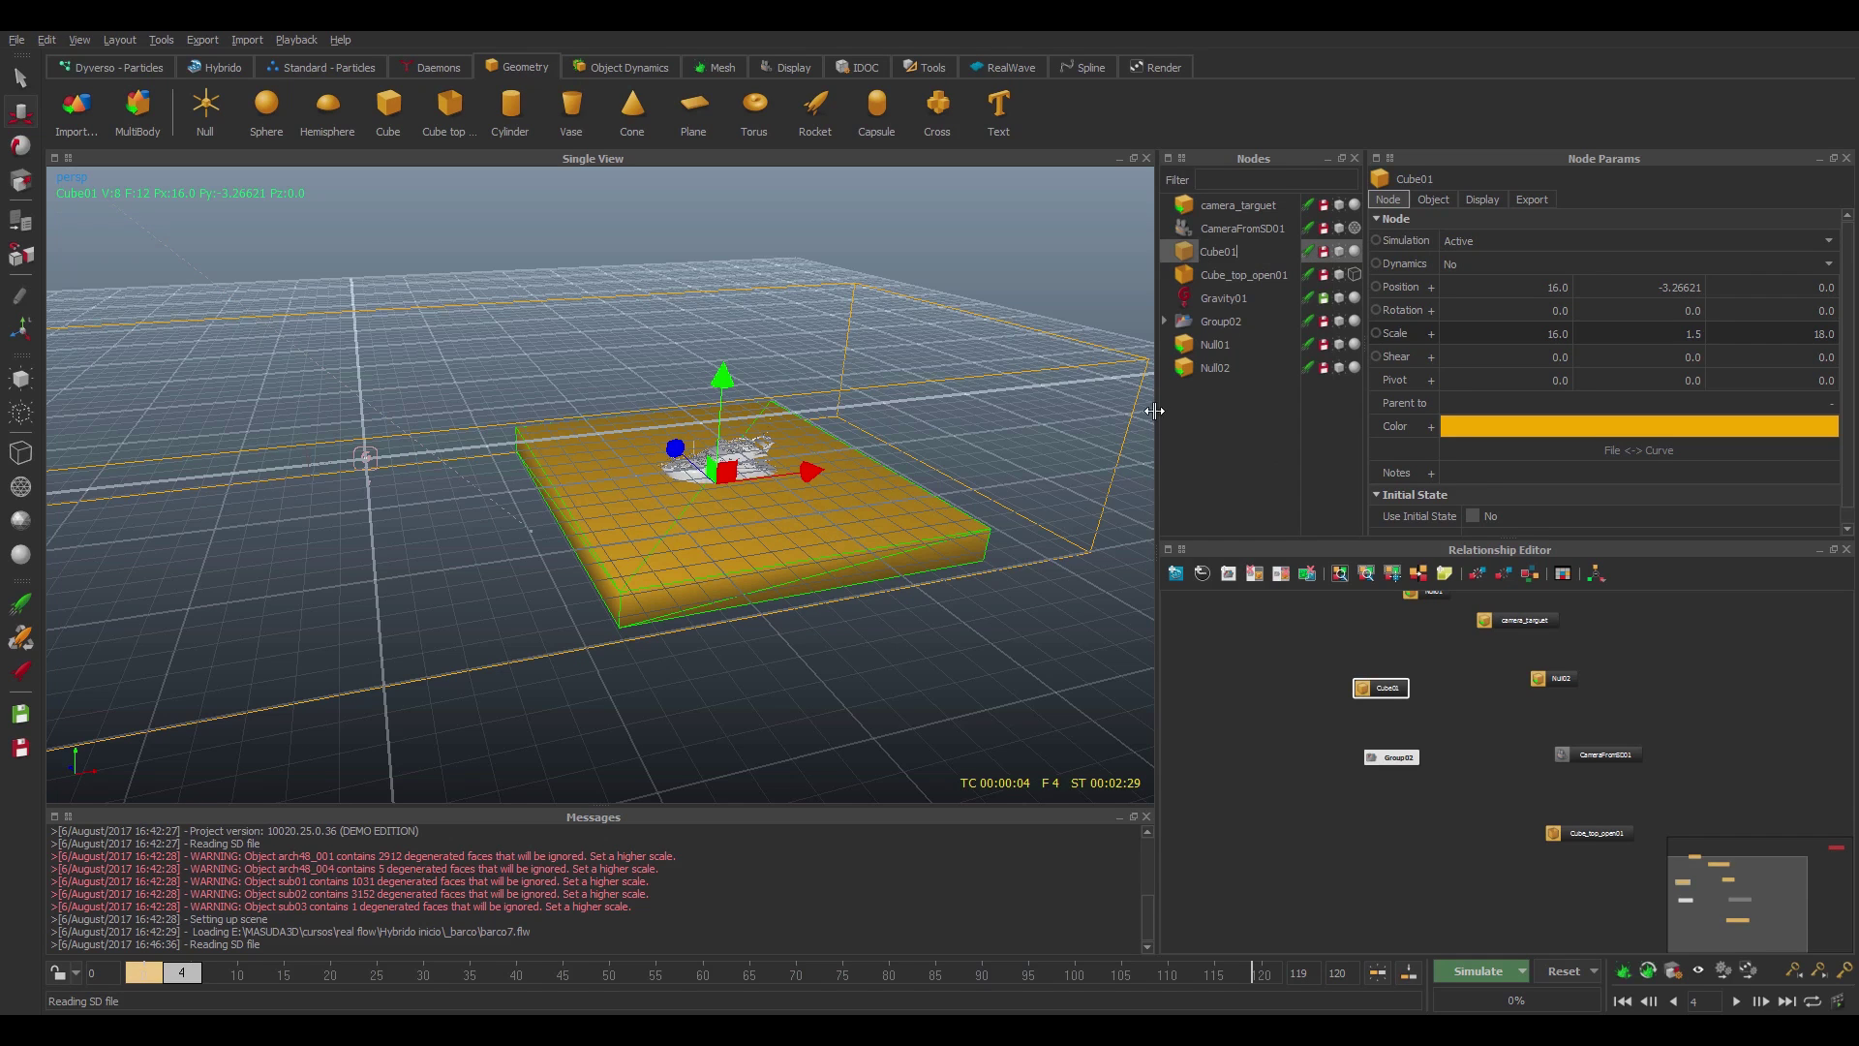
pyautogui.press('BackSpace')
pyautogui.press('BackSpace')
pyautogui.press('BackSpace')
pyautogui.press('BackSpace')
pyautogui.press('BackSpace')
pyautogui.press('BackSpace')
pyautogui.write('emissor')
pyautogui.click(1269, 451)
# - Rename the Cube_top_open01 node to conainer
pyautogui.click(1234, 253)
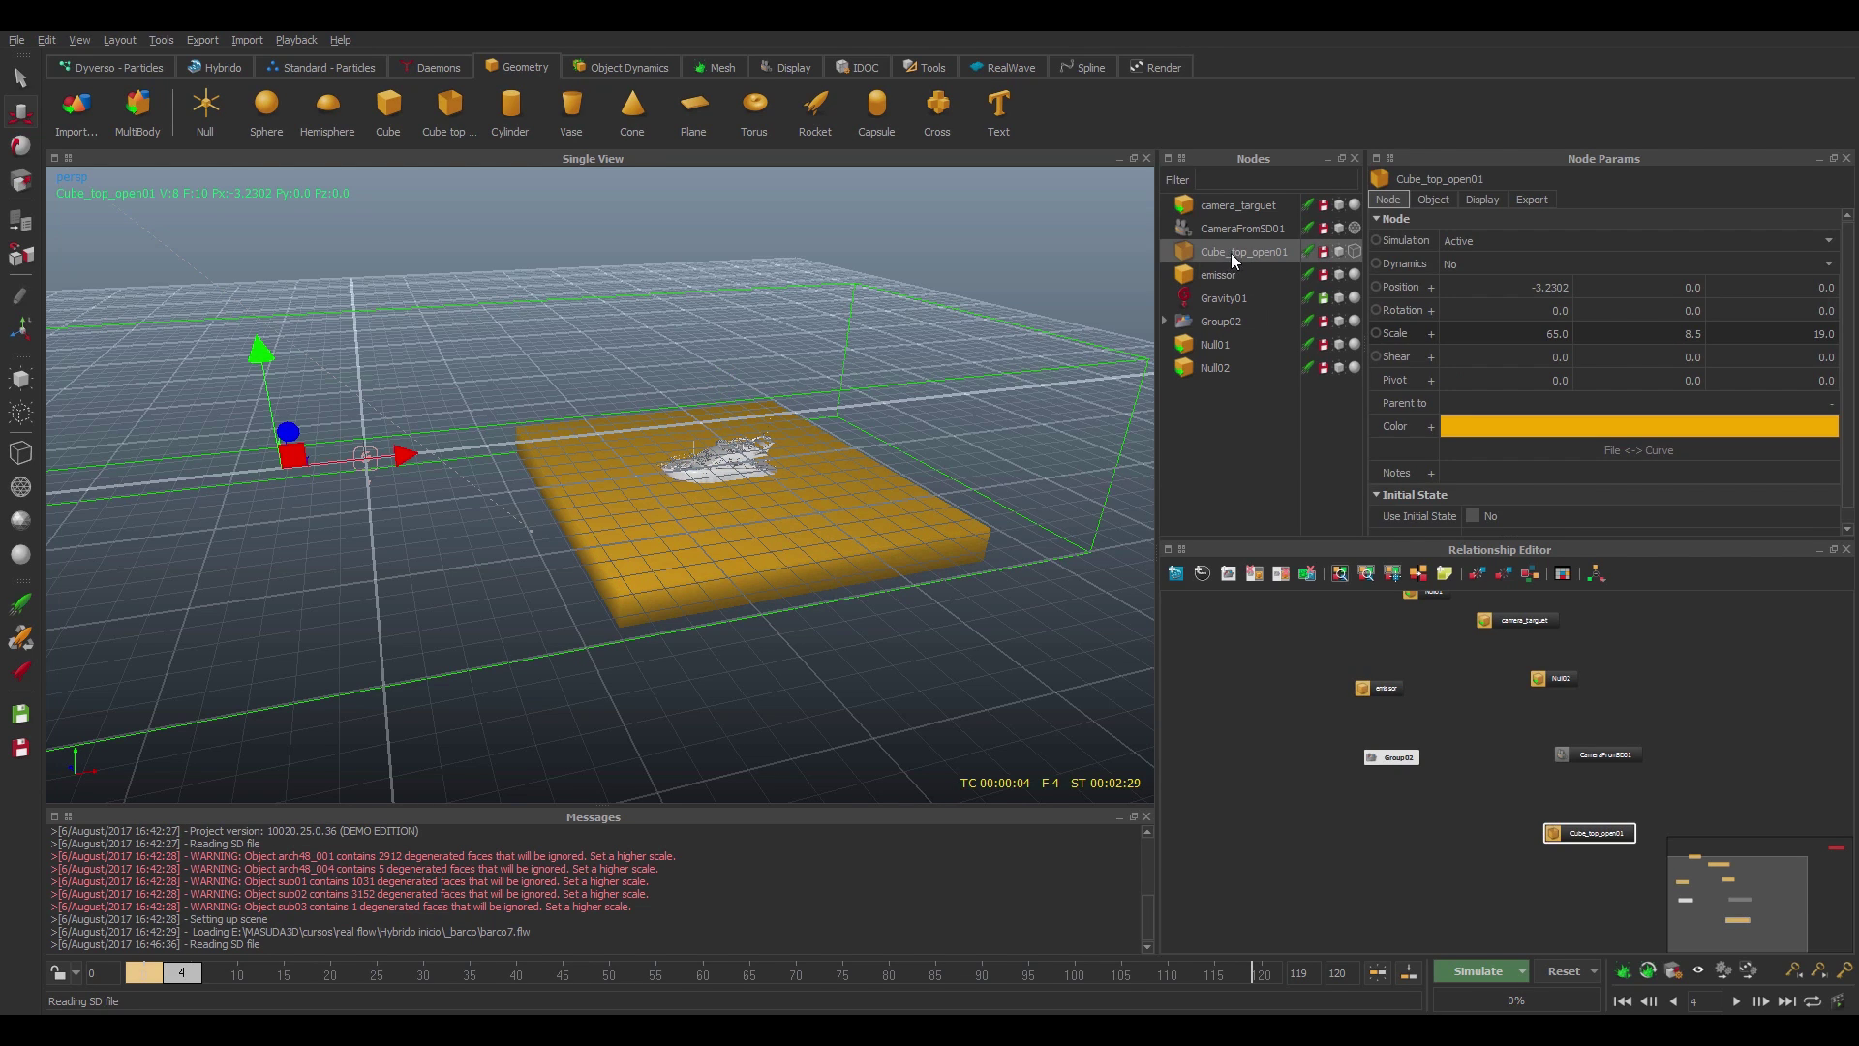
pyautogui.doubleClick(1255, 254)
pyautogui.write('conainer')
pyautogui.press('Return')
# - Add an HY_Domain02 open domain and an HY_Emitter02 emitter sourced from emissor
pyautogui.click(218, 67)
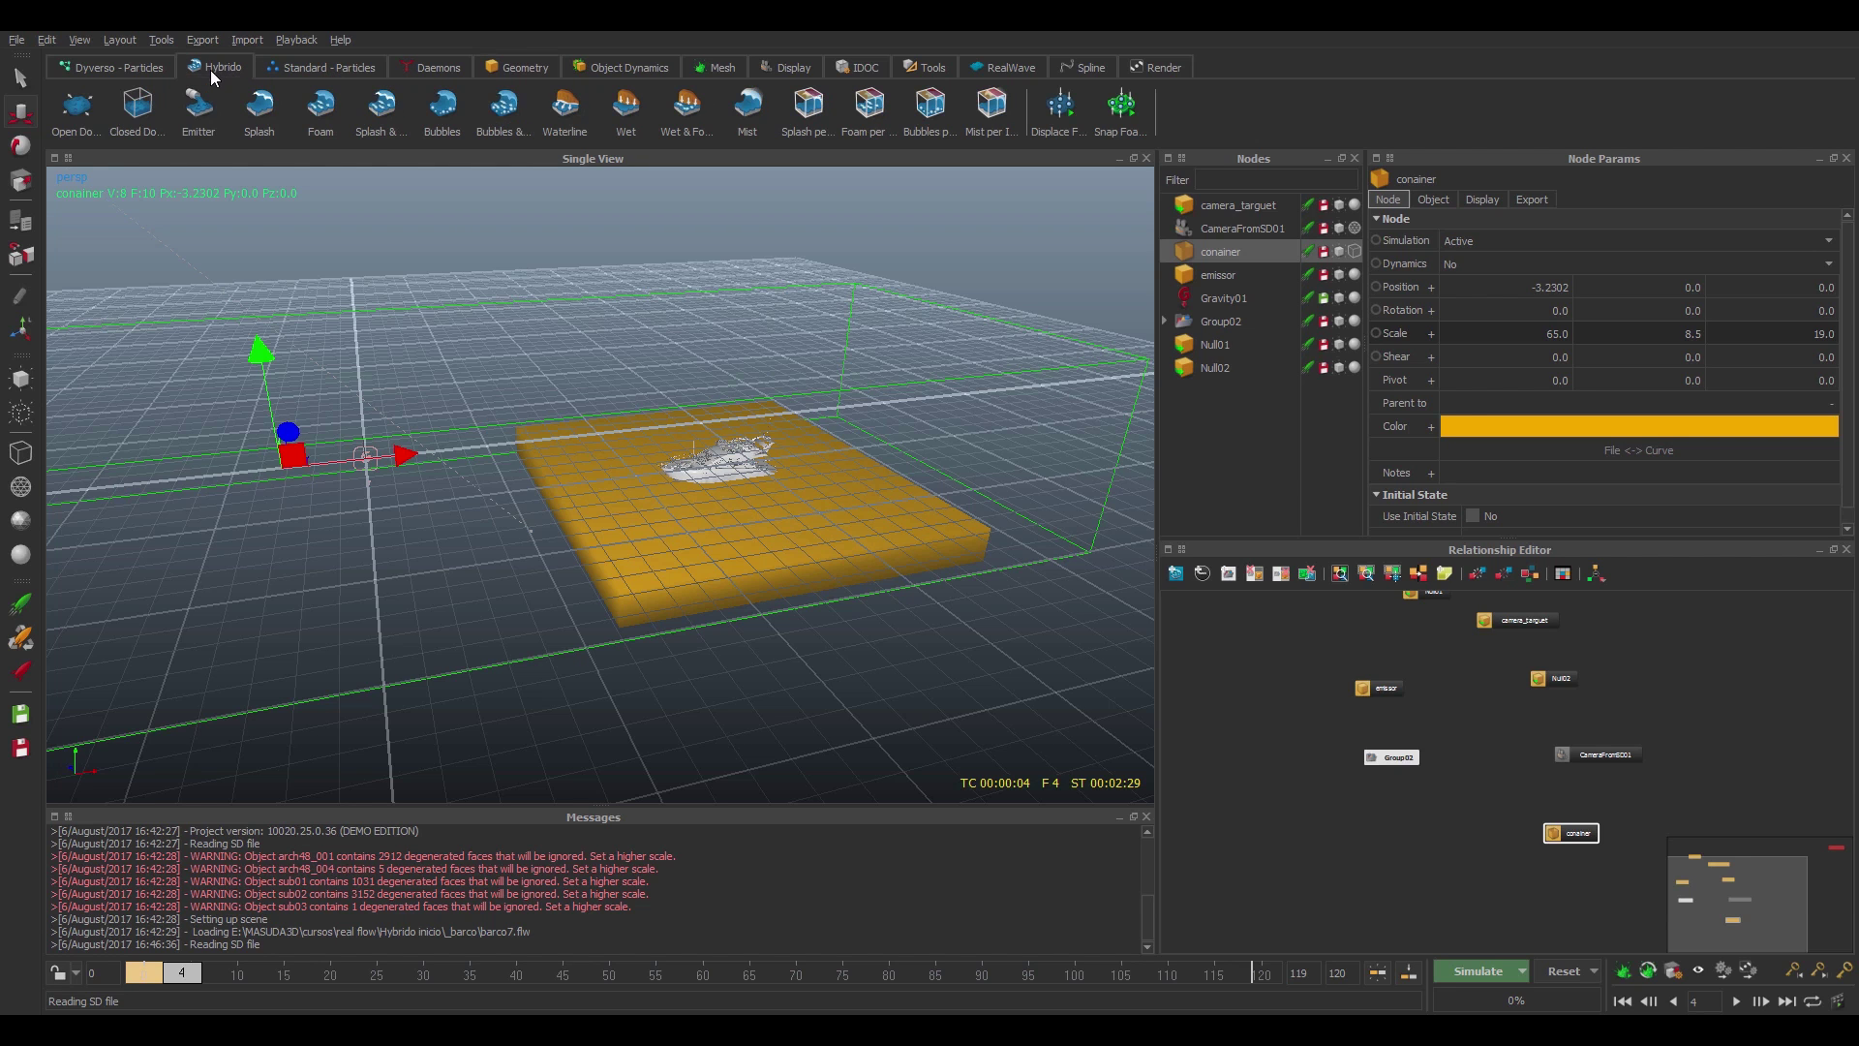
pyautogui.click(85, 125)
pyautogui.keyDown('alt'); pyautogui.moveTo(544, 590); pyautogui.dragTo(339, 339); pyautogui.keyUp('alt')
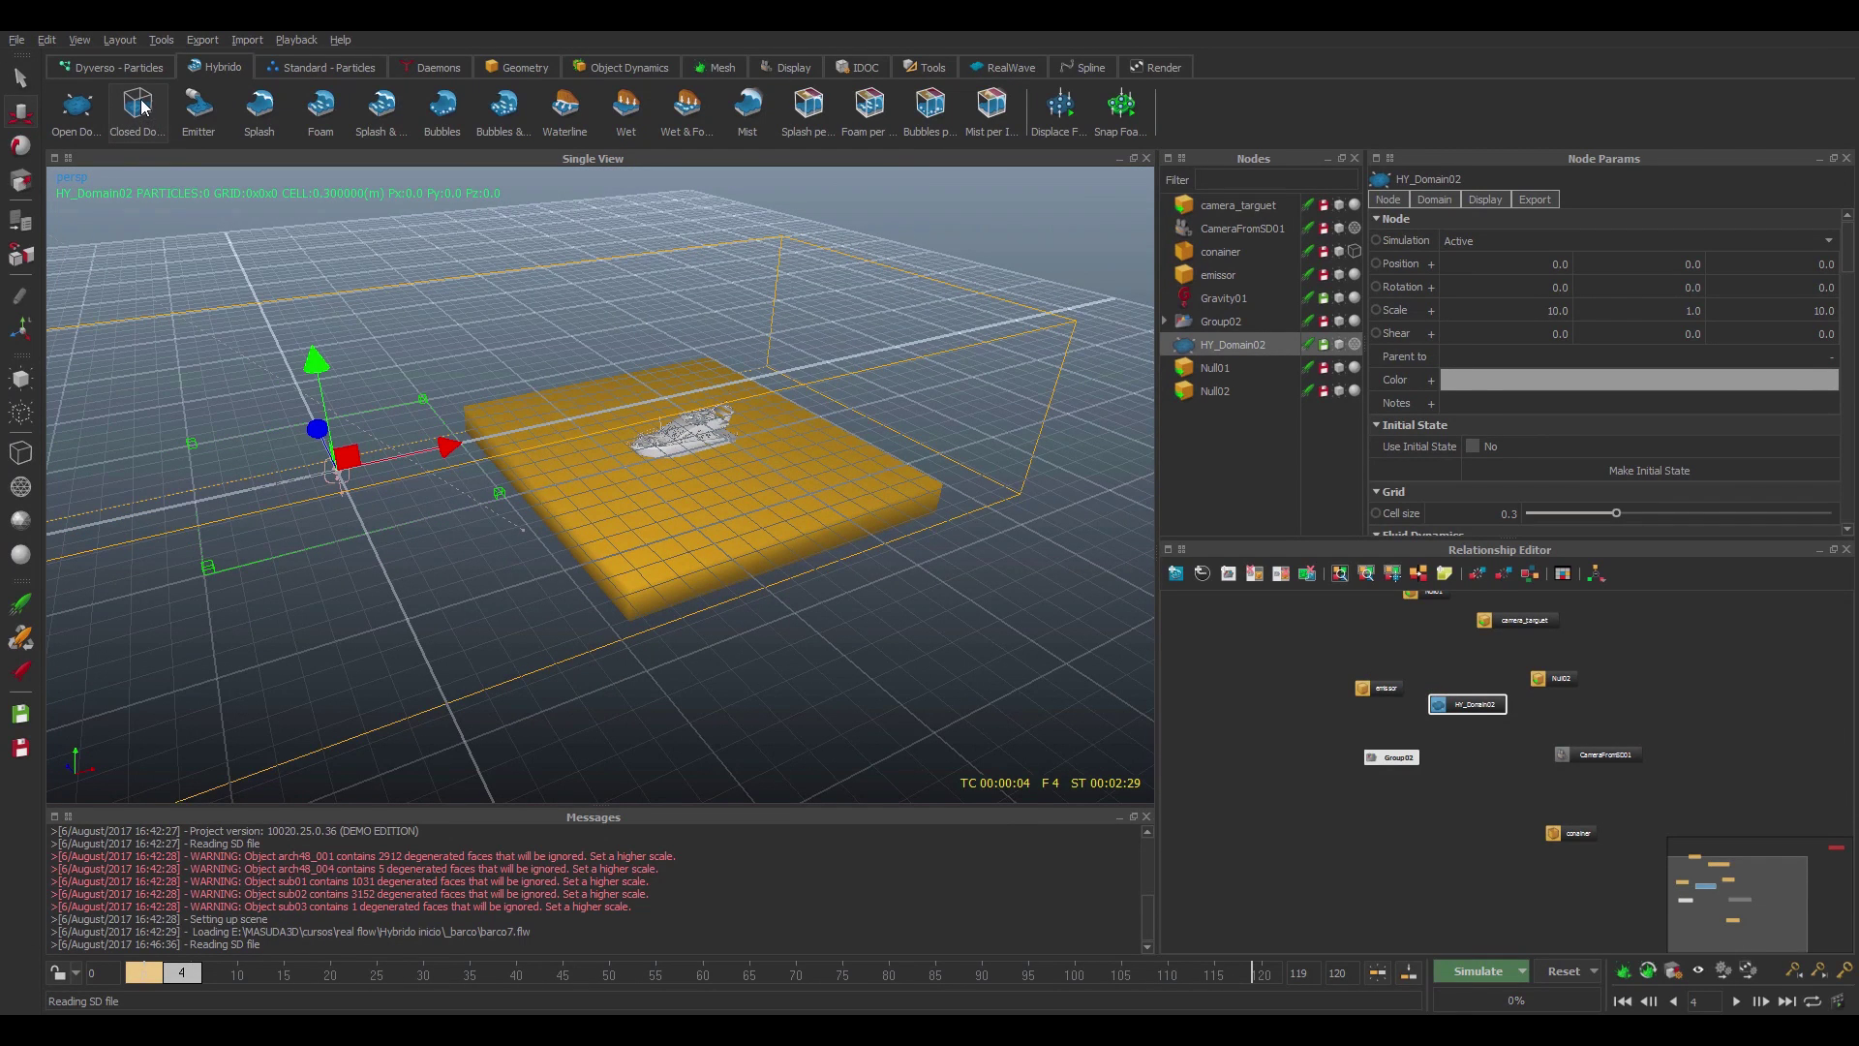
pyautogui.click(198, 117)
pyautogui.scroll(-2, 203, 189)
pyautogui.moveTo(206, 199); pyautogui.dragTo(200, 188)
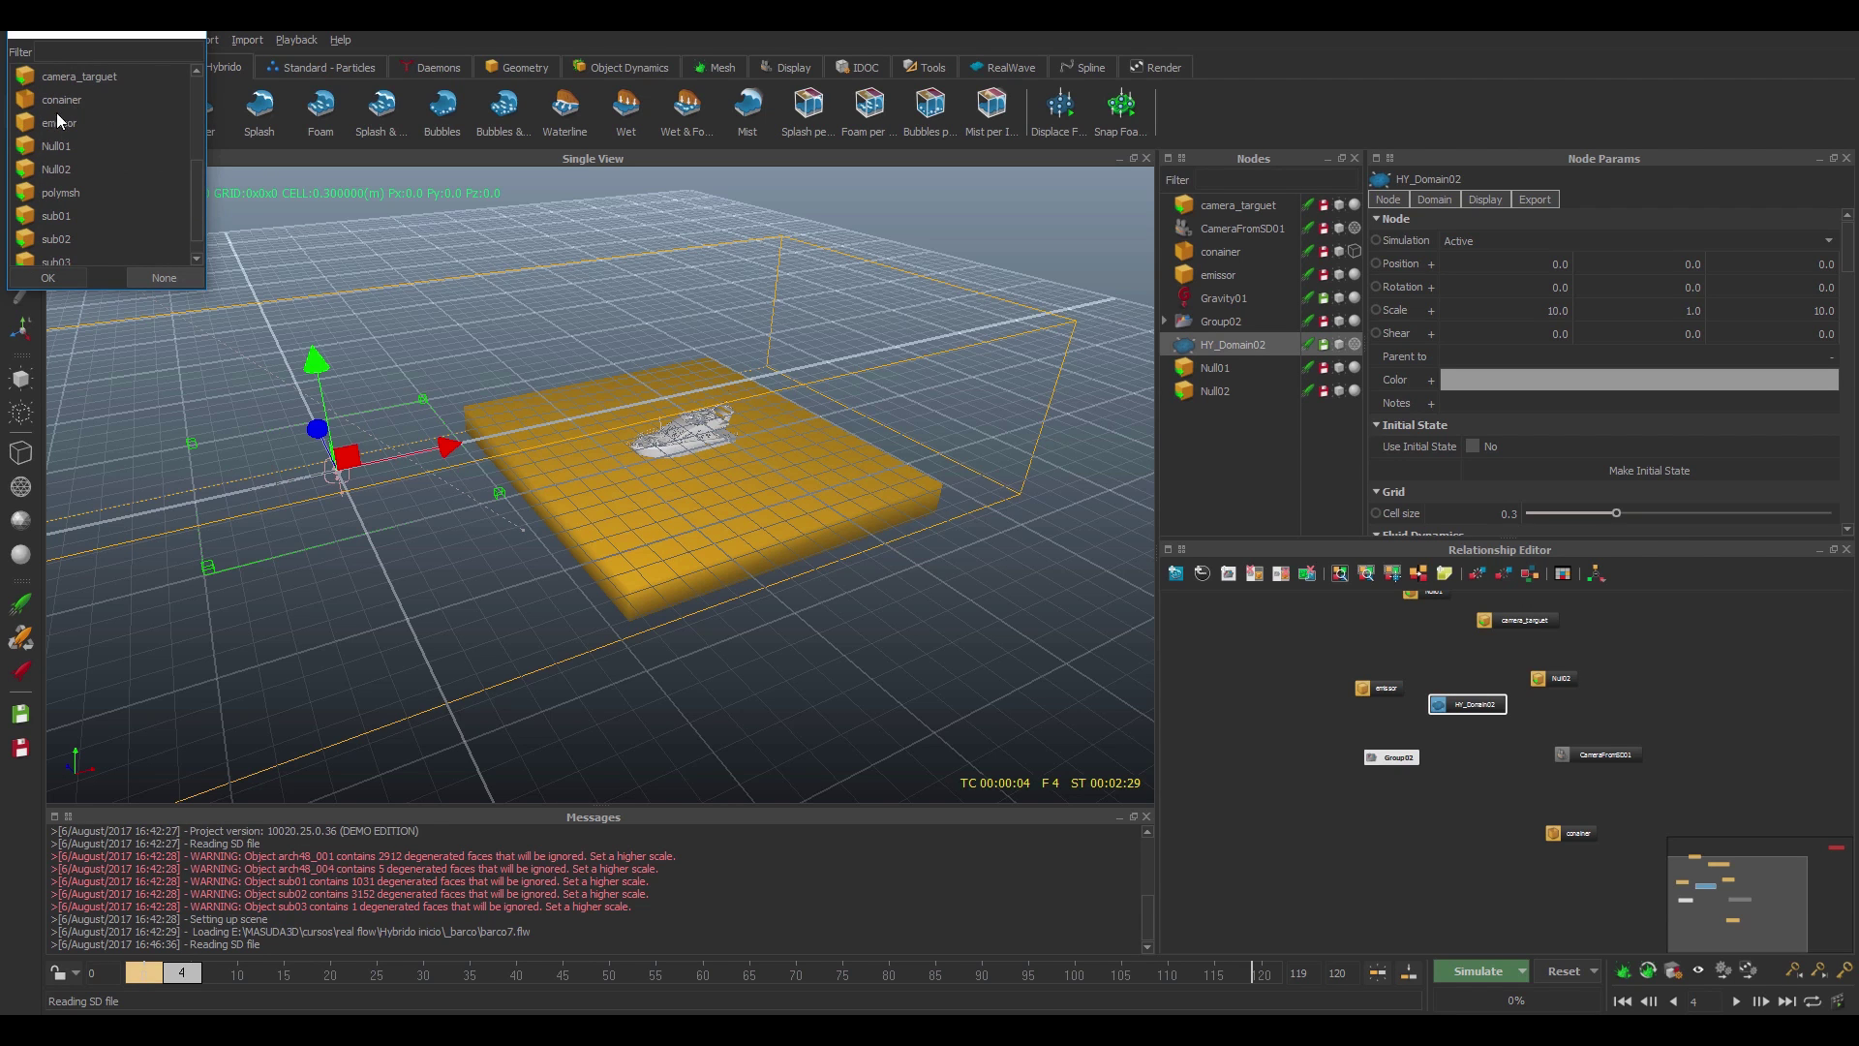
pyautogui.click(160, 278)
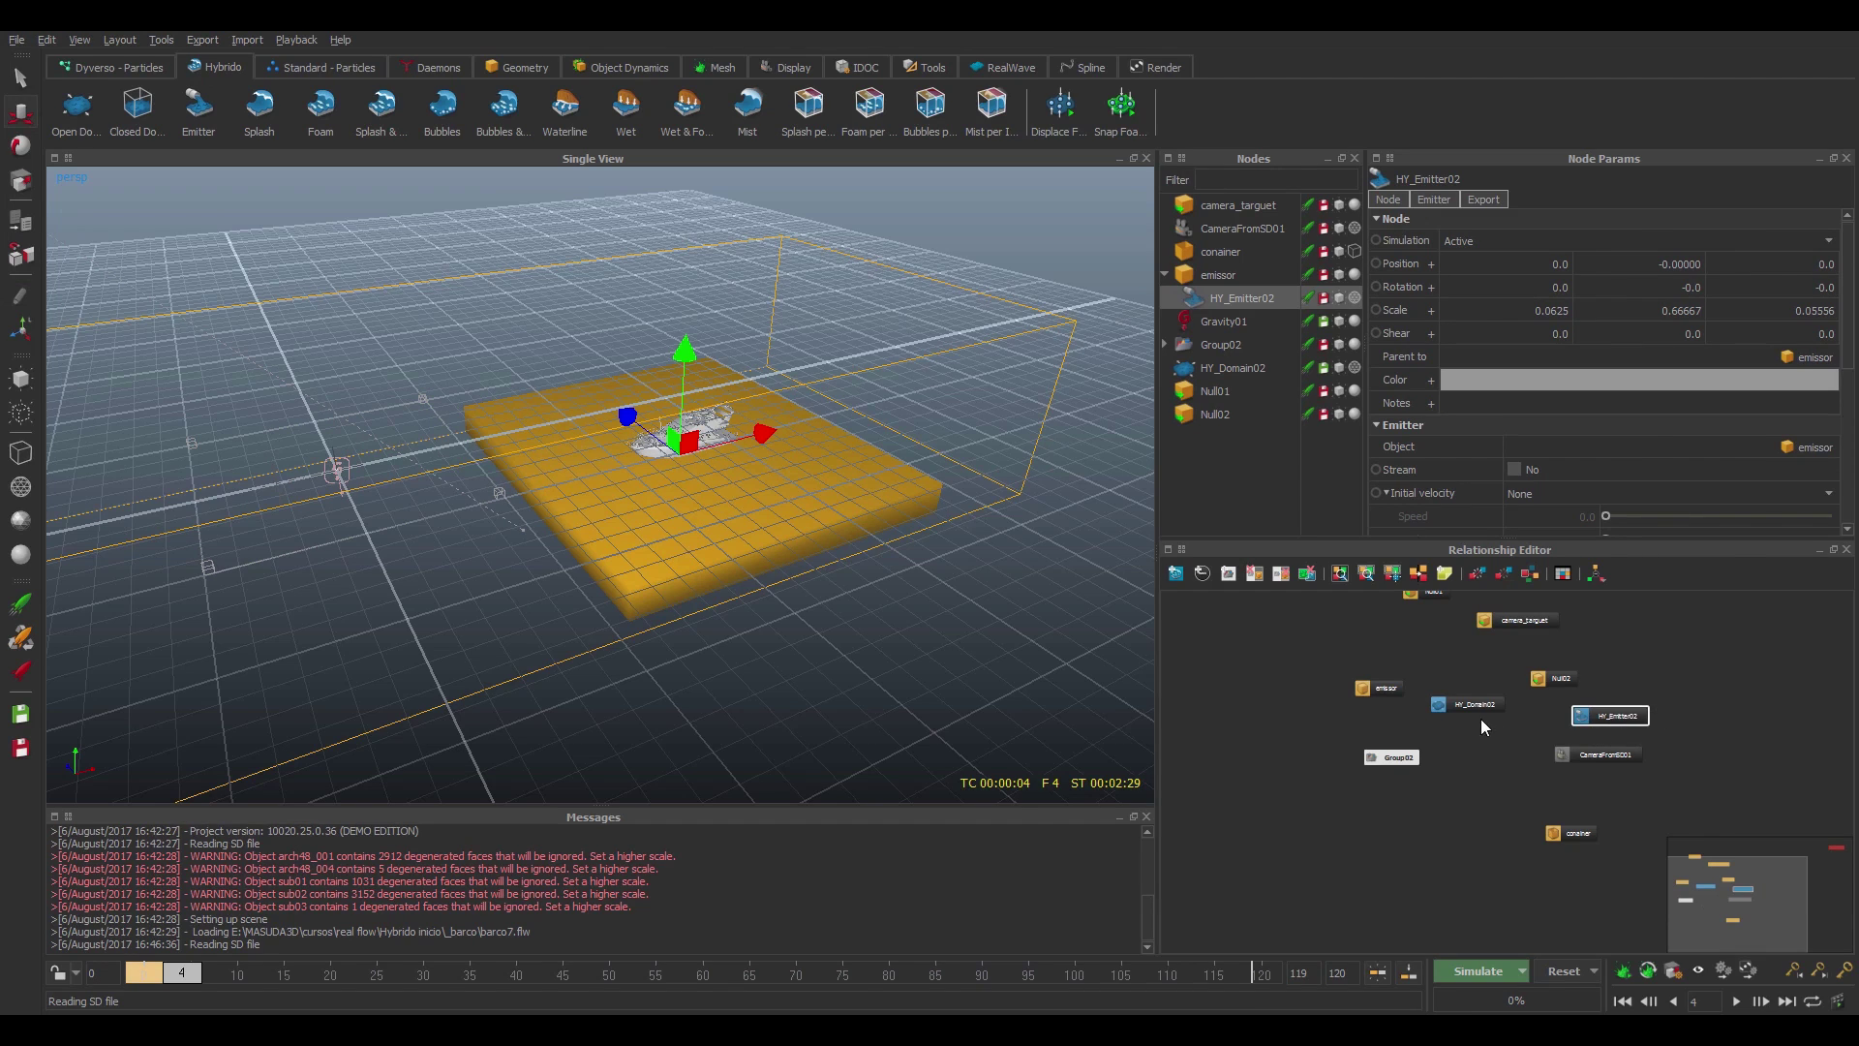
# - Rearrange the domain, camera_target, Null01, conainer and emissor graph nodes, then play to frame 120
pyautogui.moveTo(1496, 704); pyautogui.dragTo(1588, 718)
pyautogui.moveTo(1517, 619); pyautogui.dragTo(1720, 635)
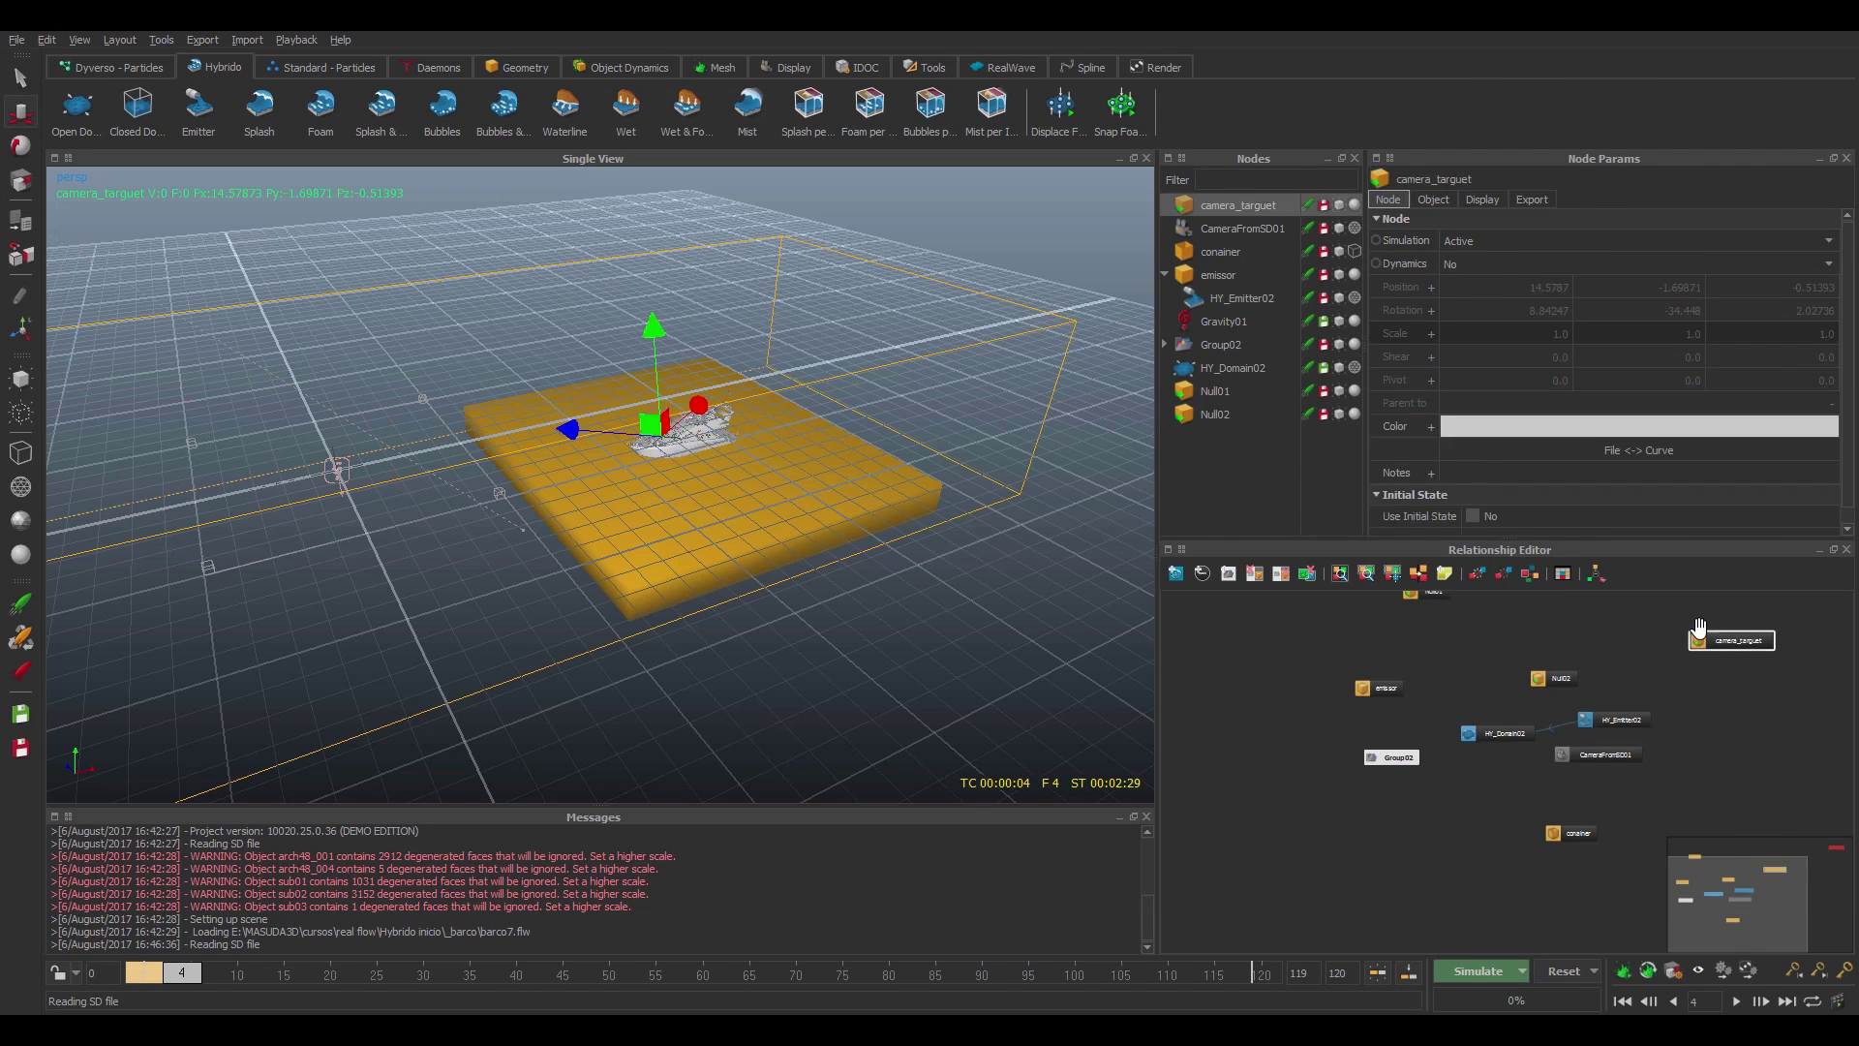
pyautogui.moveTo(1431, 594); pyautogui.dragTo(1739, 664)
pyautogui.moveTo(1588, 831); pyautogui.dragTo(1743, 699)
pyautogui.moveTo(1385, 688); pyautogui.dragTo(1777, 733)
pyautogui.moveTo(244, 970); pyautogui.dragTo(1349, 921)
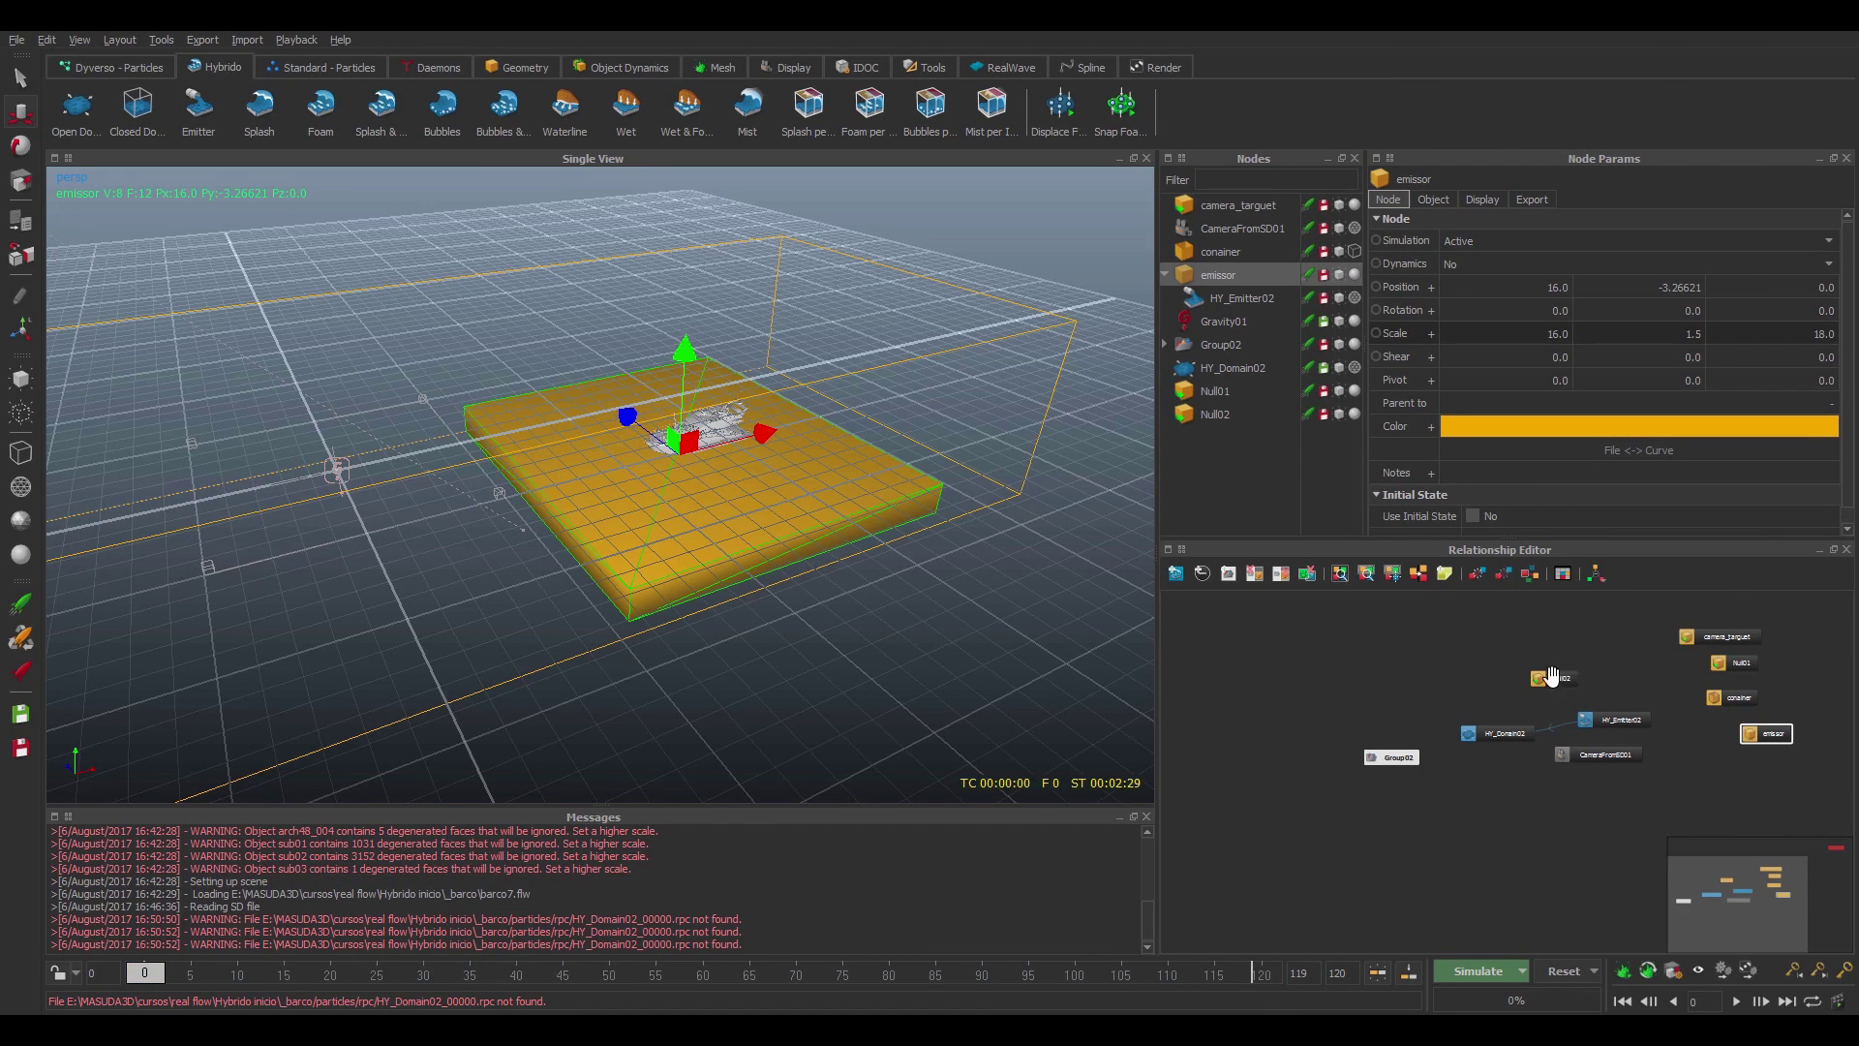
# - Key emissor's X position at 16 on frame 0 and about -7.47 on frame 120
pyautogui.moveTo(1550, 677); pyautogui.dragTo(1720, 616)
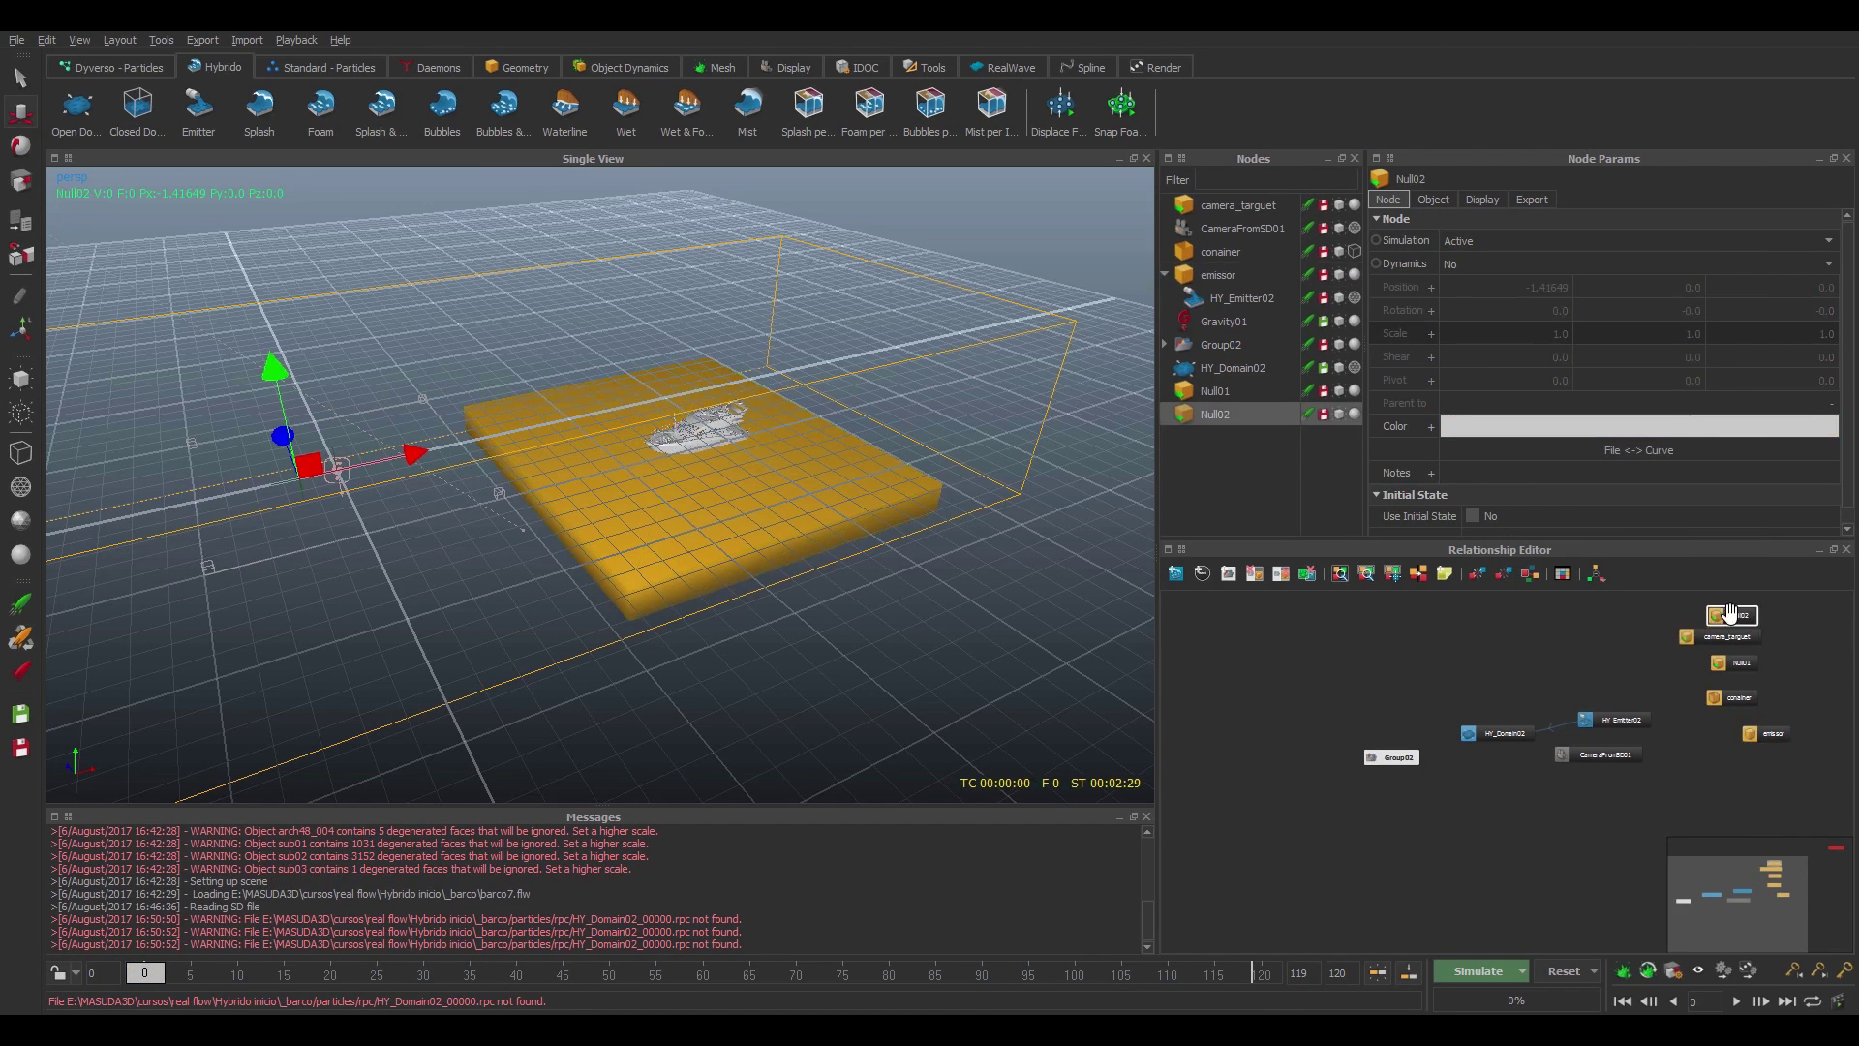
pyautogui.click(740, 555)
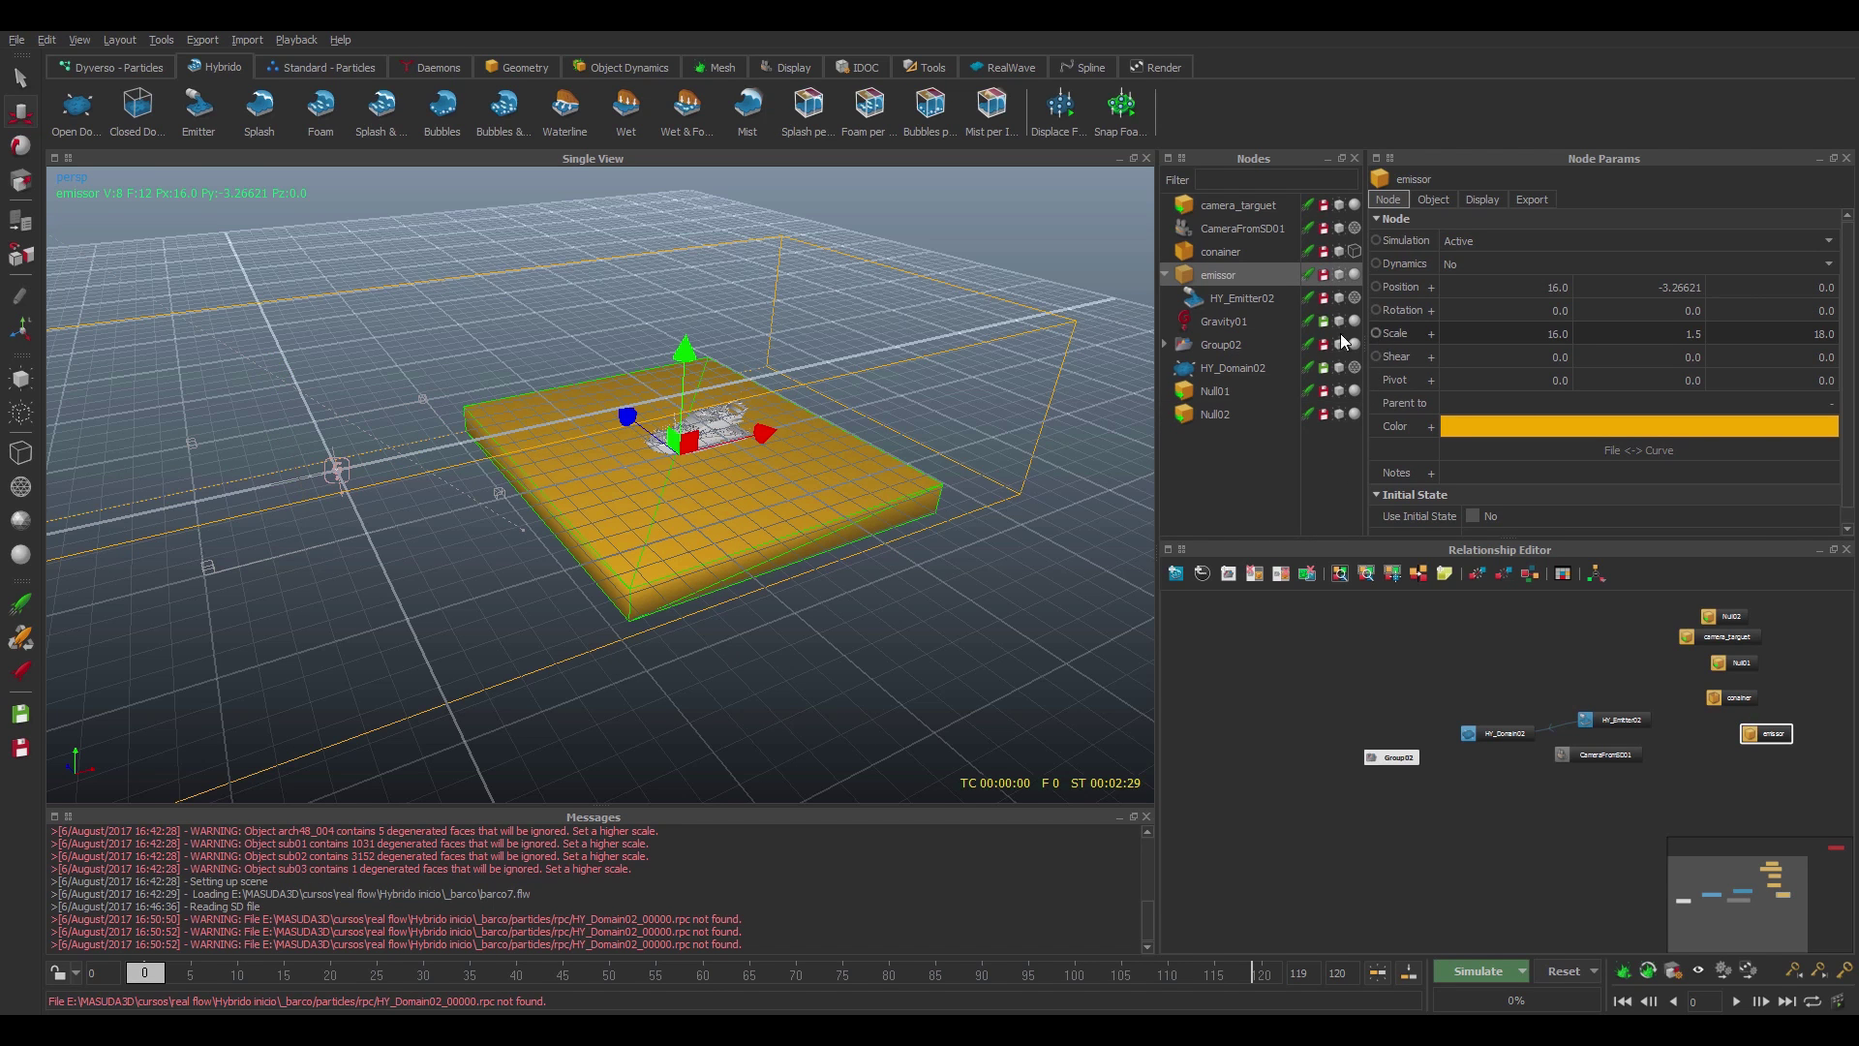
pyautogui.click(1376, 287)
pyautogui.moveTo(198, 974); pyautogui.dragTo(1259, 972)
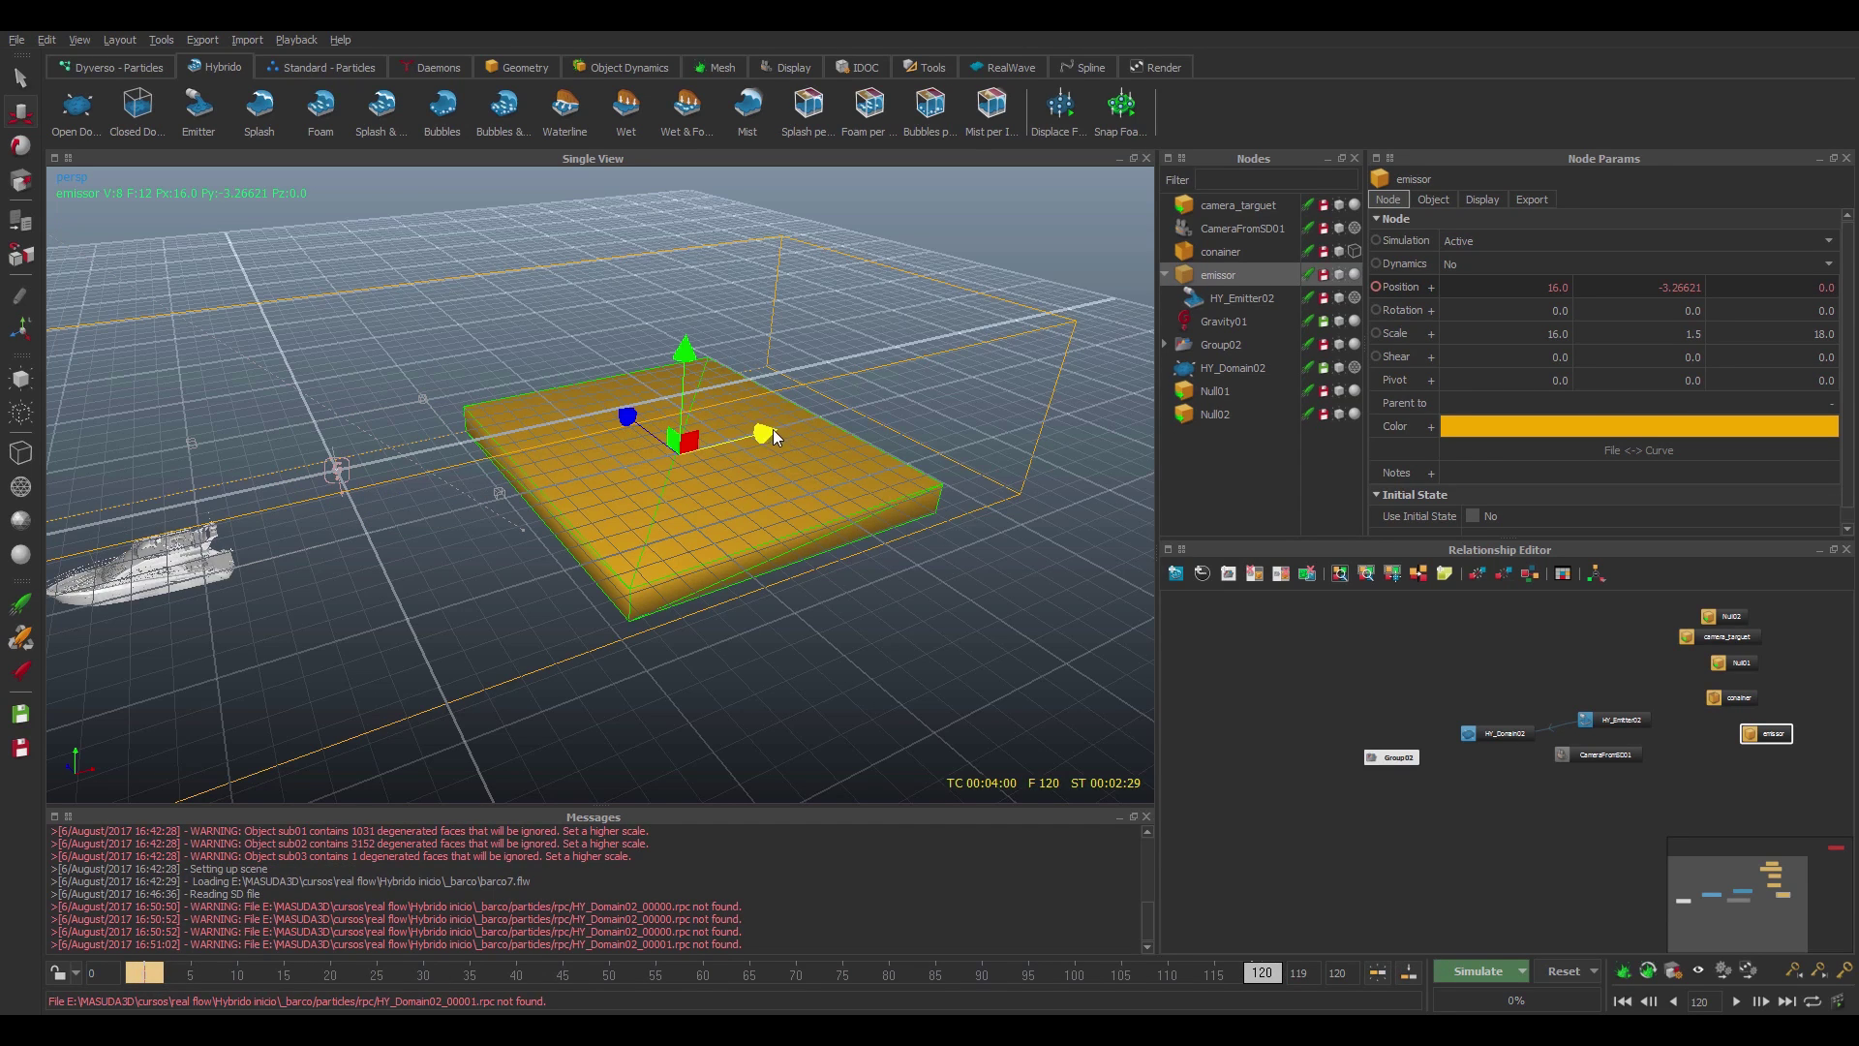
pyautogui.moveTo(772, 432); pyautogui.dragTo(306, 541)
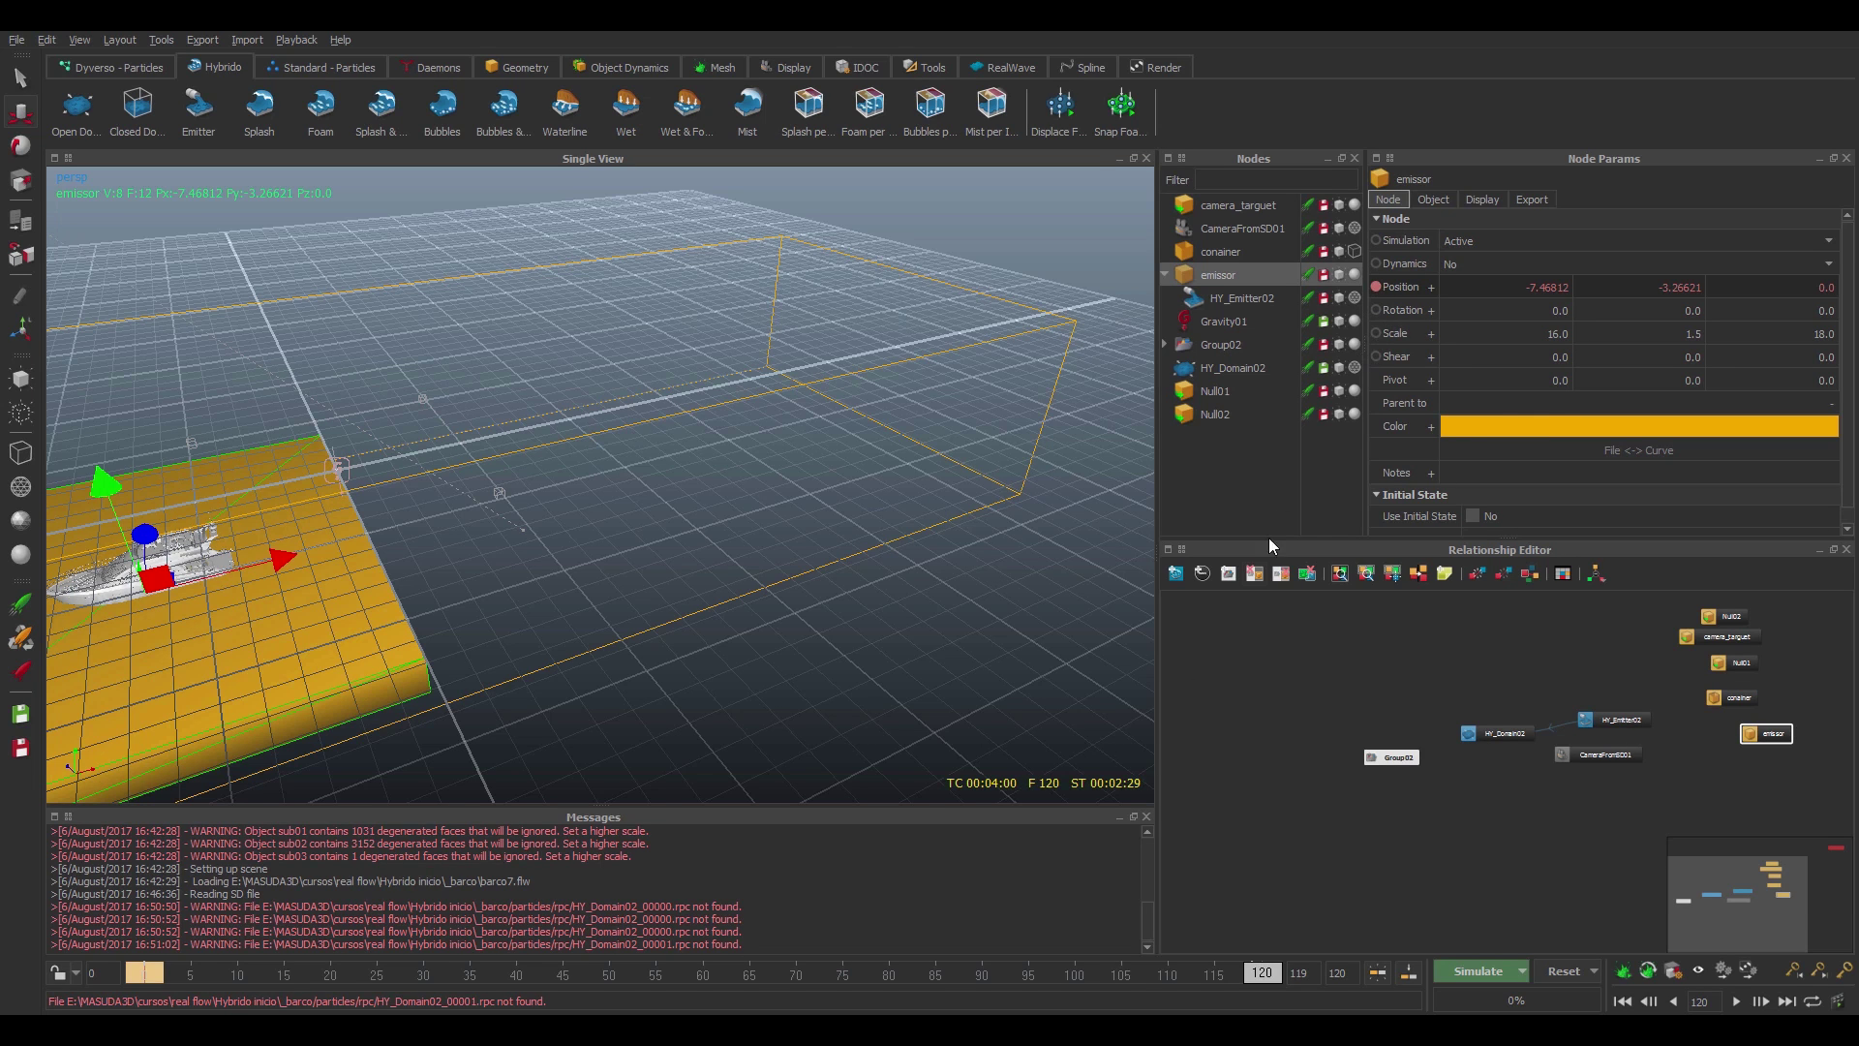
pyautogui.moveTo(160, 968); pyautogui.dragTo(230, 971)
pyautogui.moveTo(440, 967); pyautogui.dragTo(284, 972)
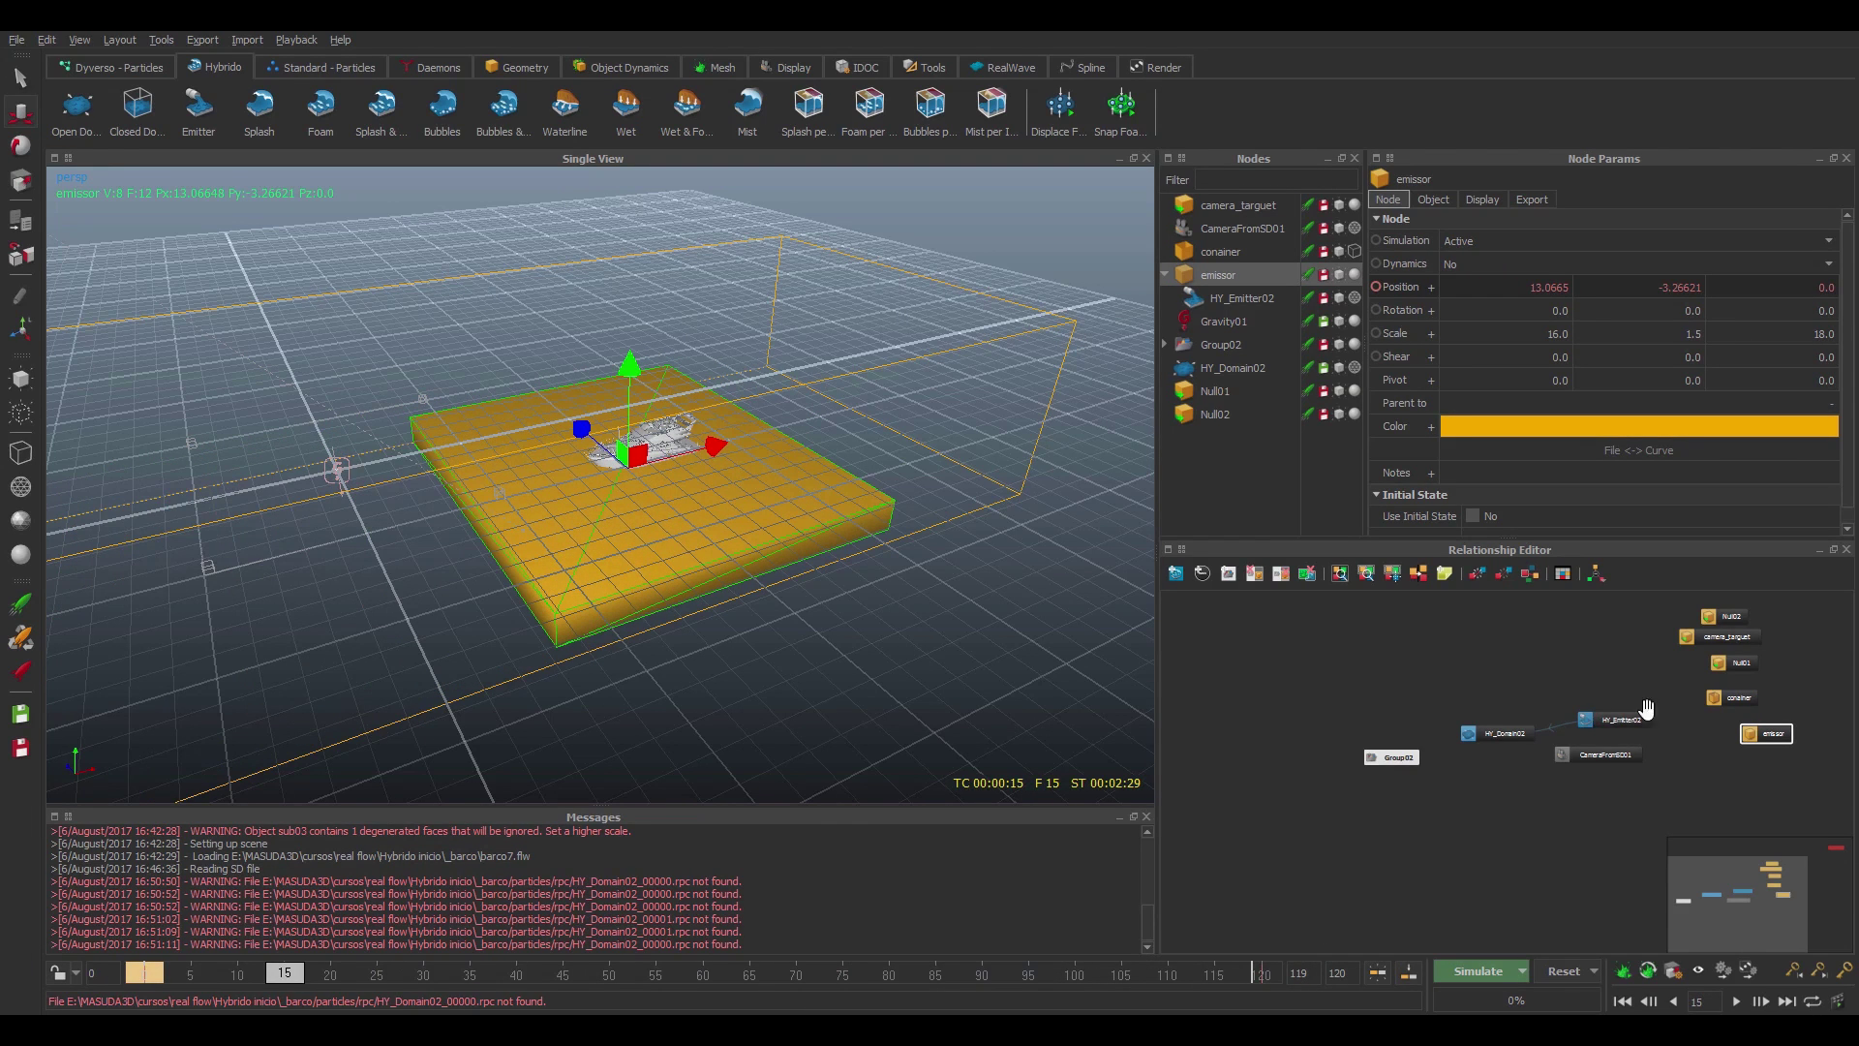
# - Add an HY_Foam02 node and arrange it with CameraFromSD01 and Group02 in the graph
pyautogui.moveTo(1618, 753); pyautogui.dragTo(1653, 794)
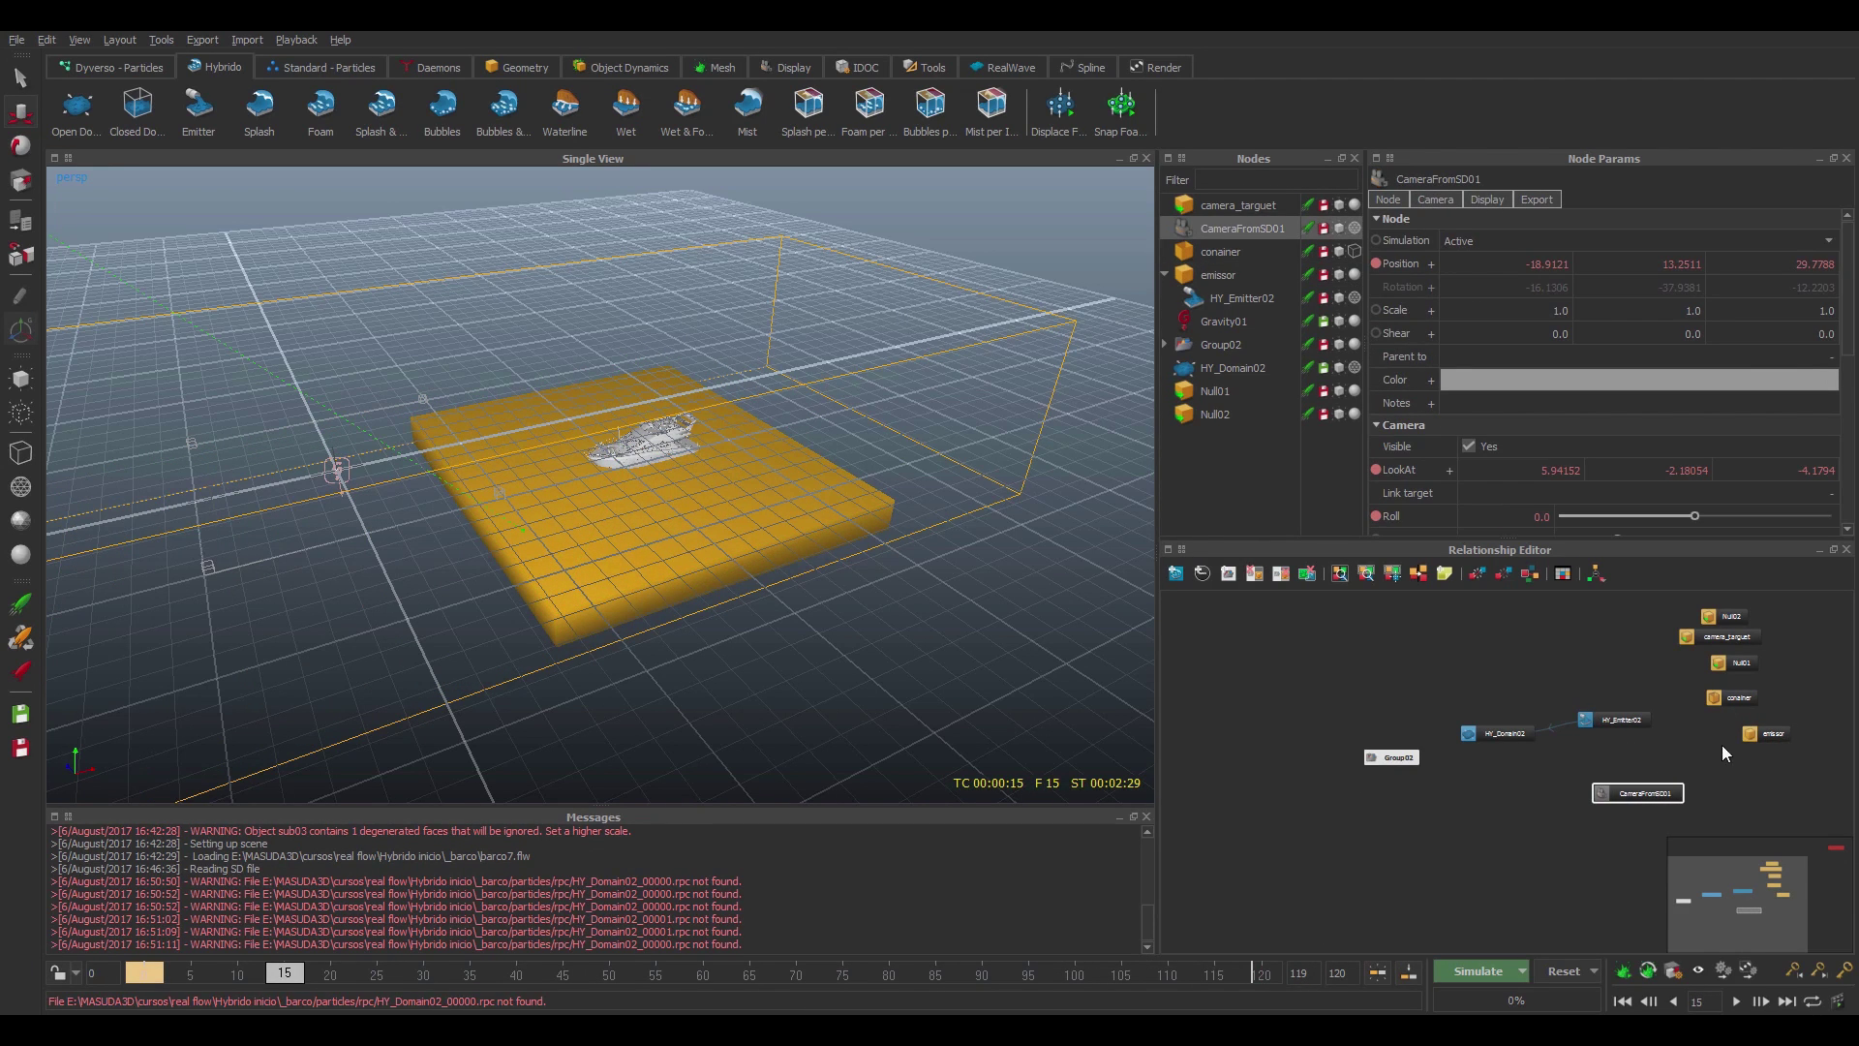
pyautogui.click(1393, 754)
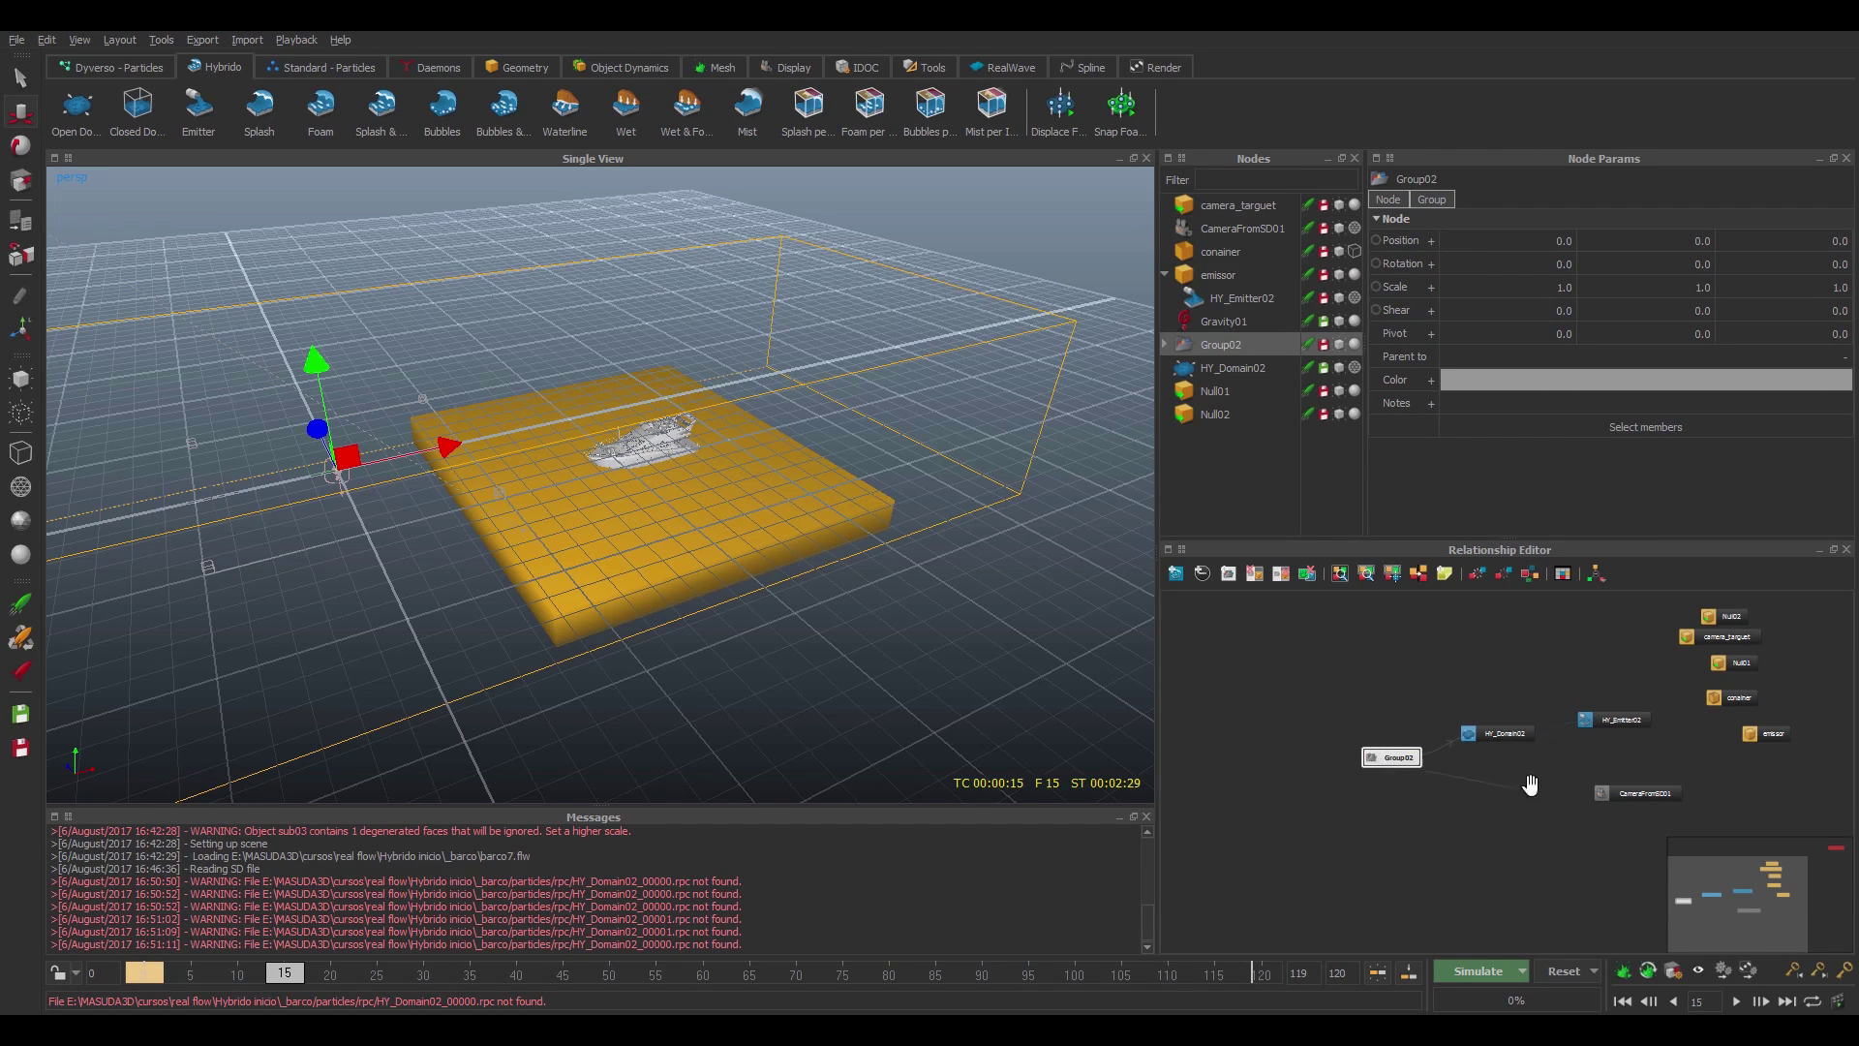
pyautogui.moveTo(1377, 759); pyautogui.dragTo(1549, 643)
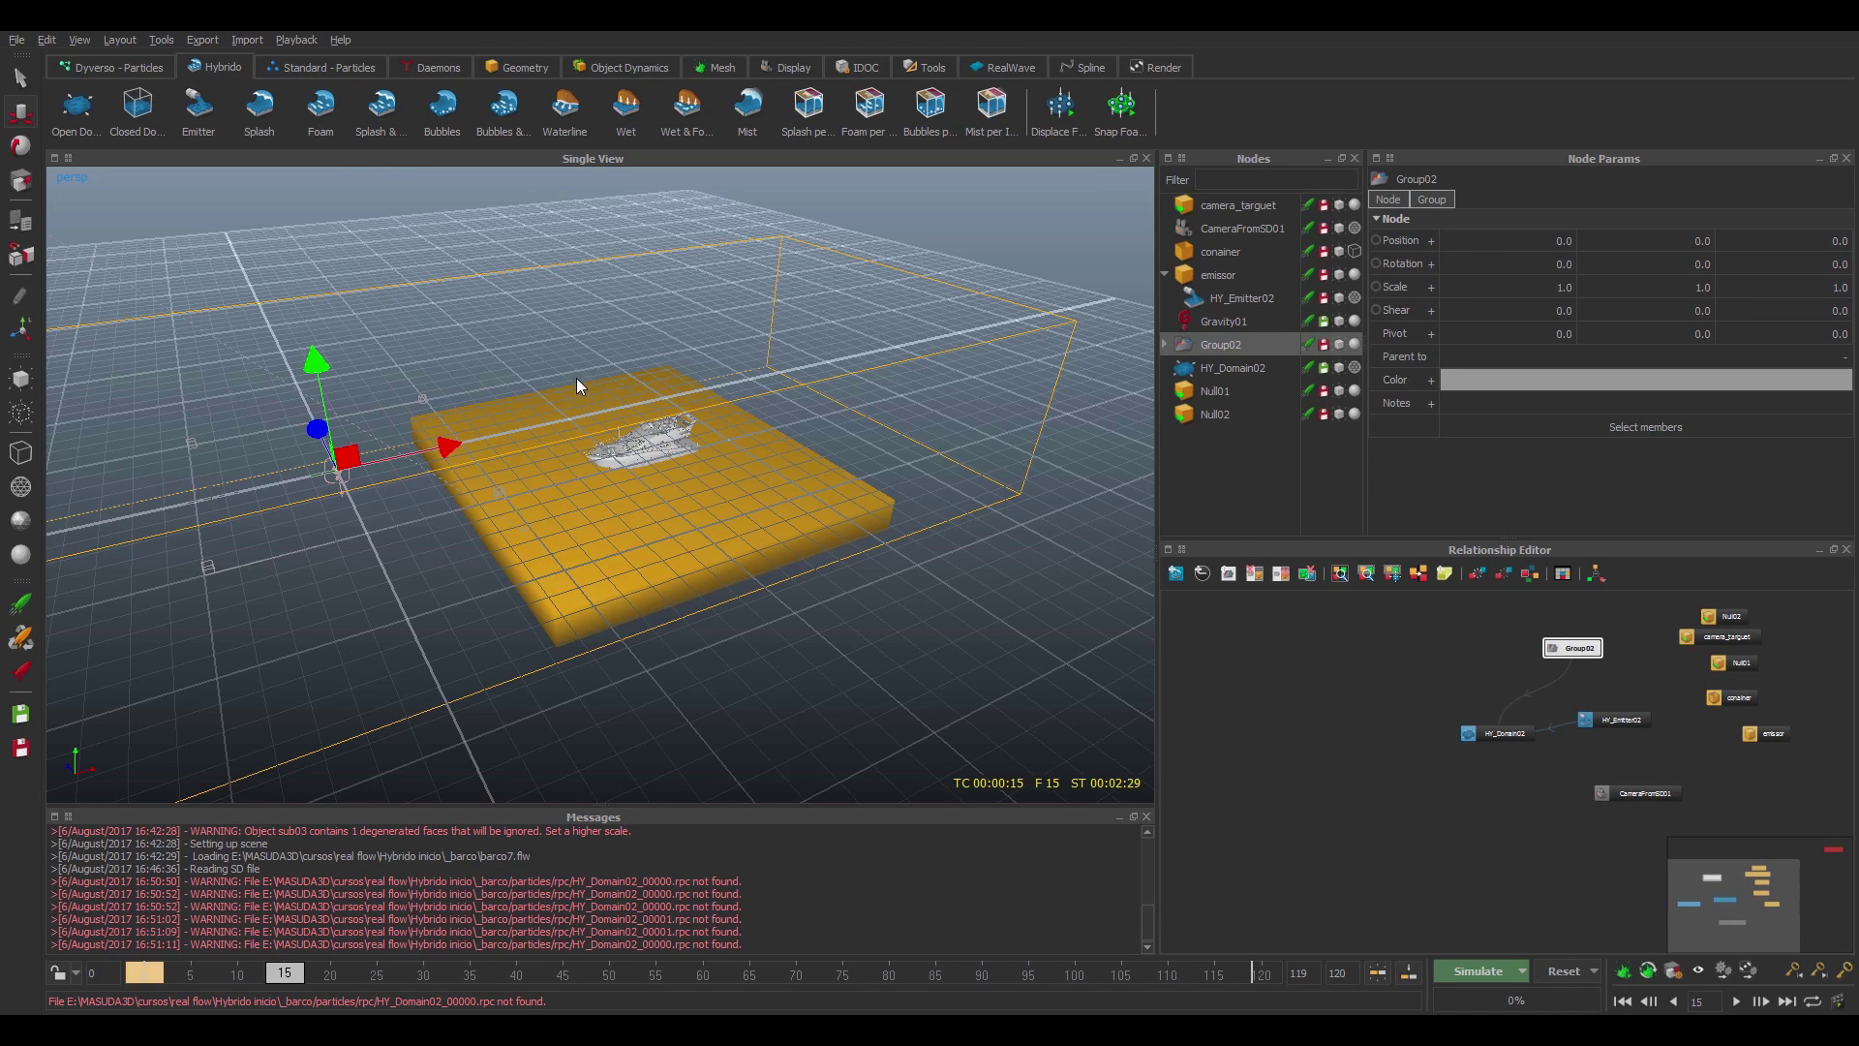
pyautogui.click(320, 128)
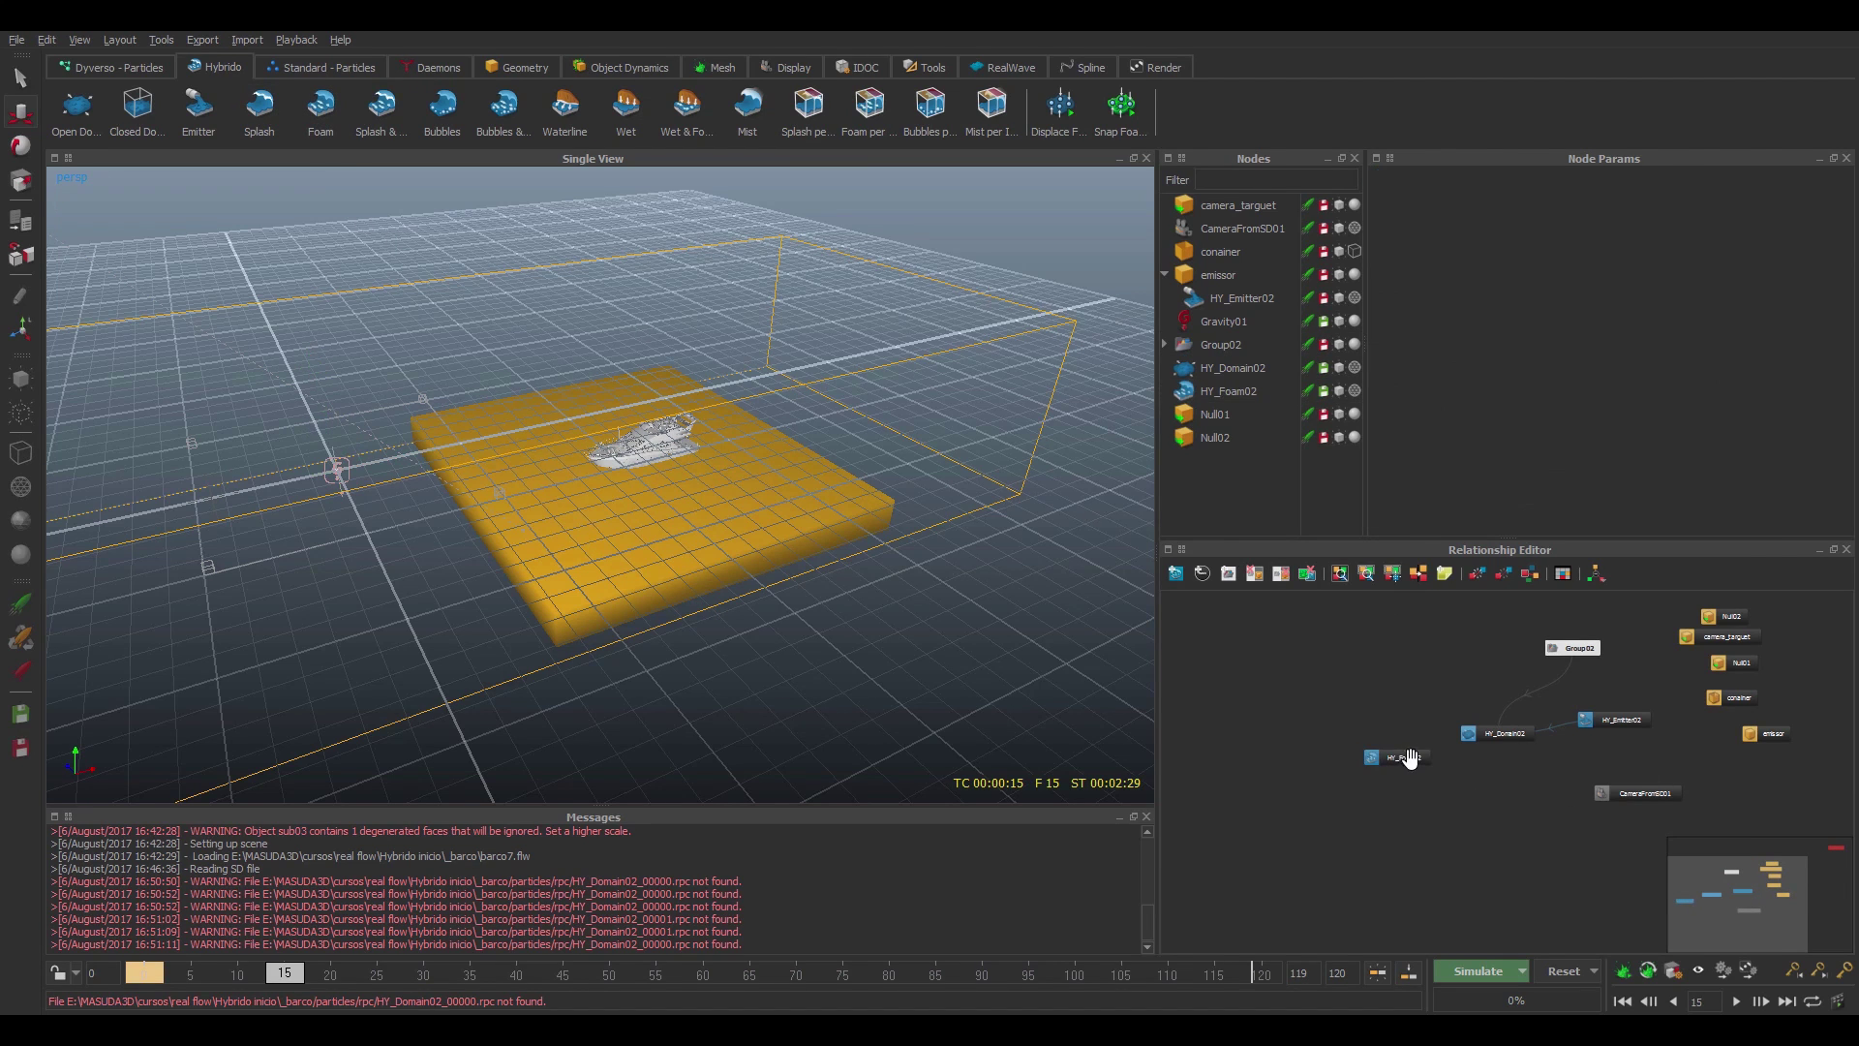
pyautogui.moveTo(1375, 760); pyautogui.dragTo(1496, 736)
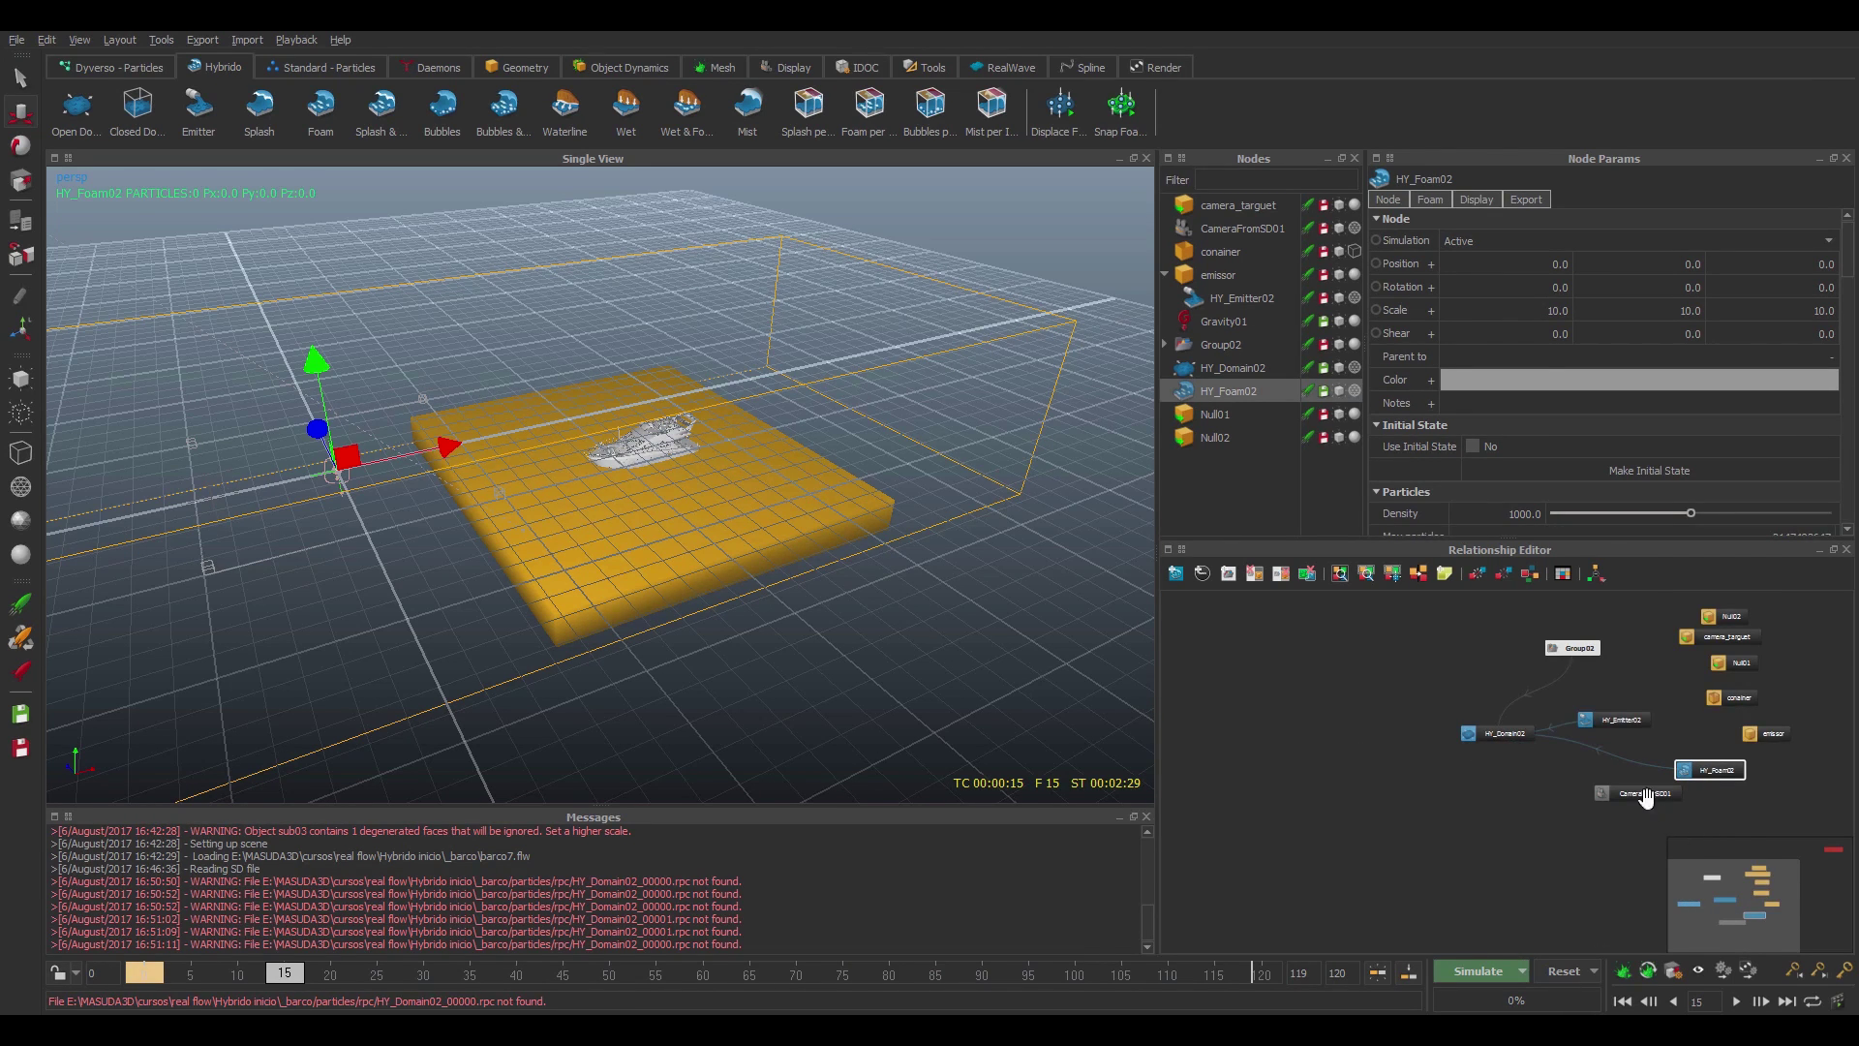
pyautogui.moveTo(1647, 794); pyautogui.dragTo(1609, 857)
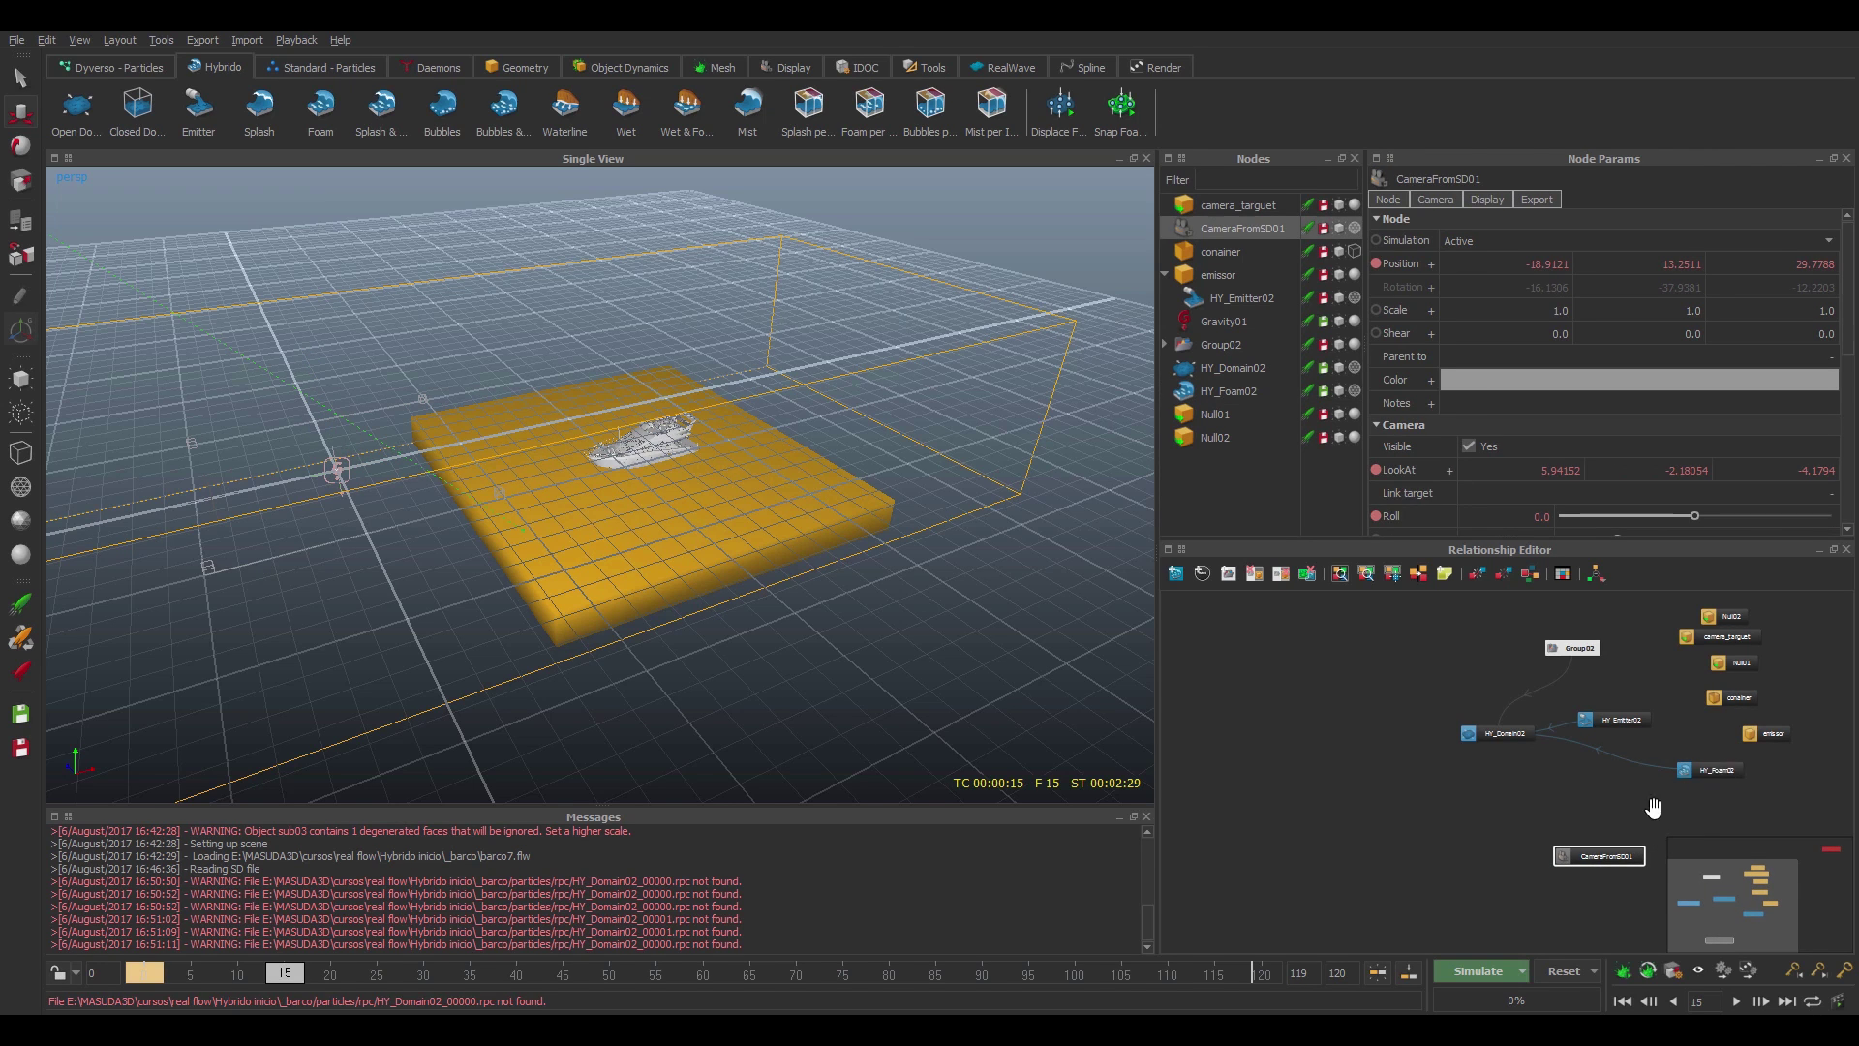
pyautogui.moveTo(1710, 770); pyautogui.dragTo(1648, 804)
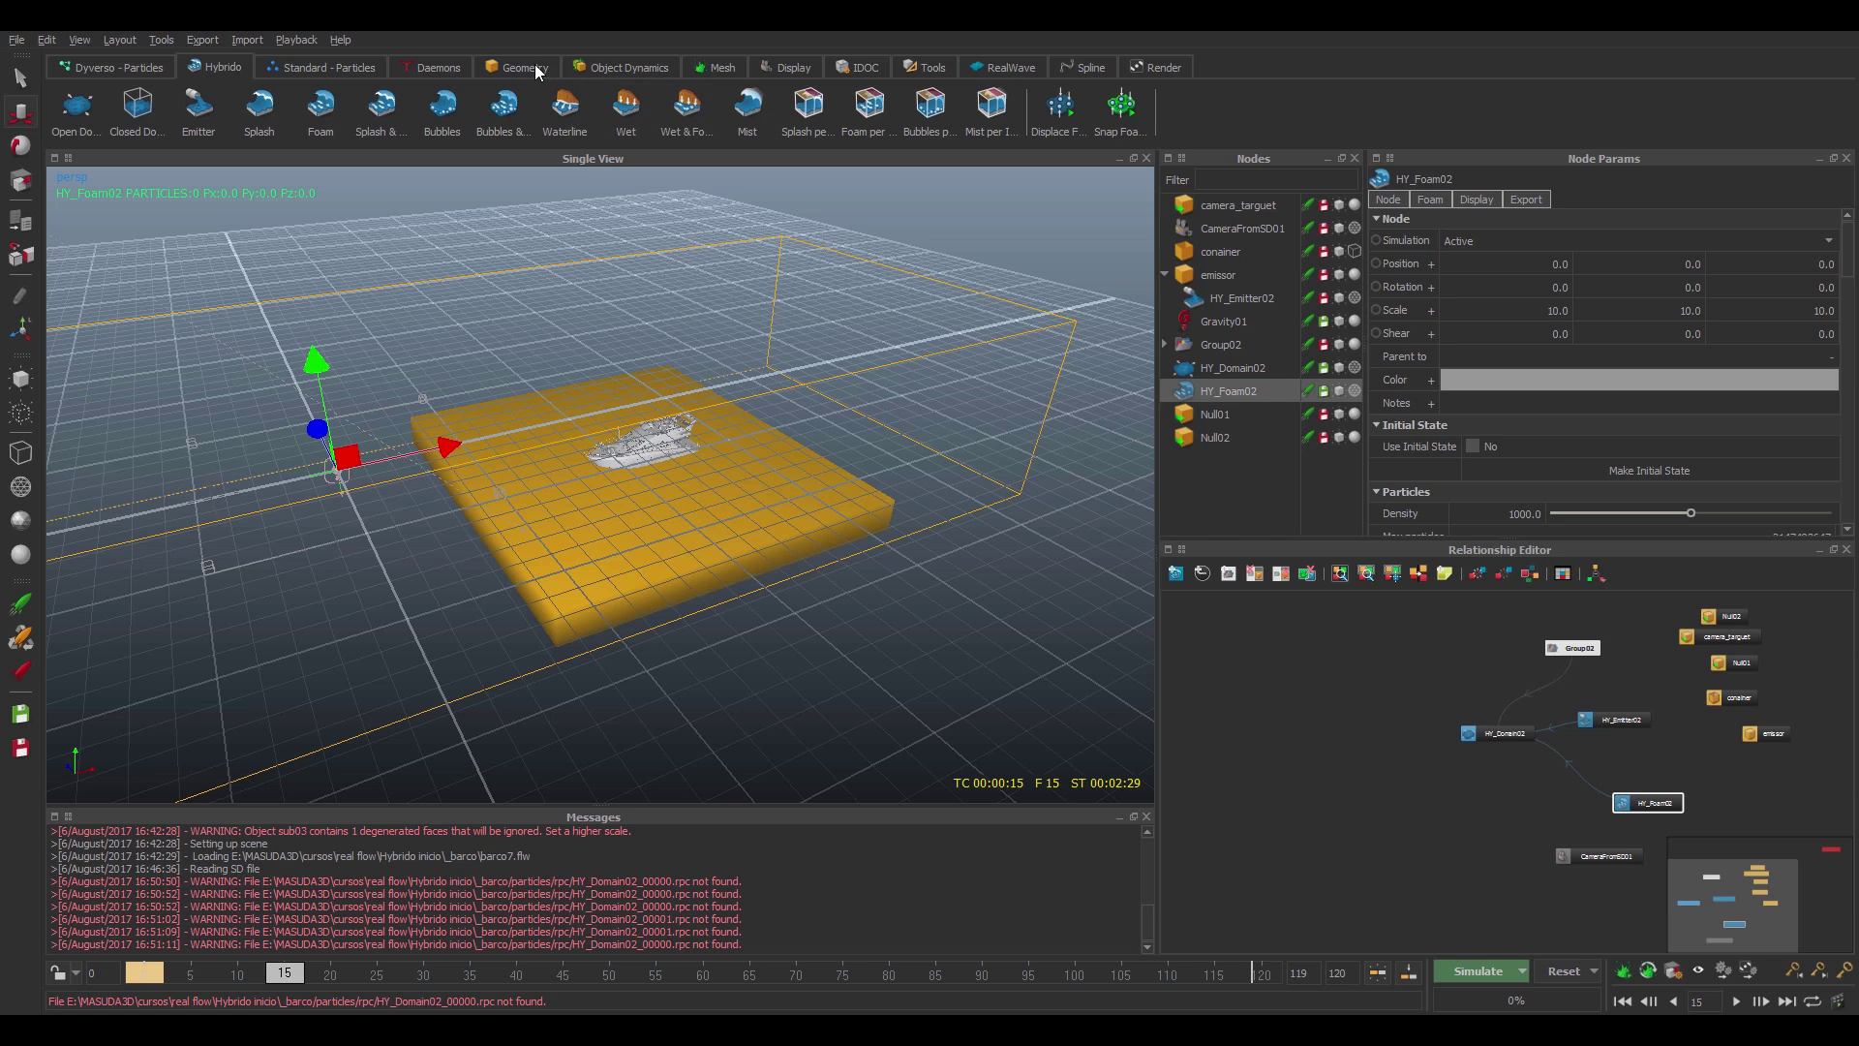
# - Add a Gravity03 daemon and move its node to the top of the graph
pyautogui.click(418, 70)
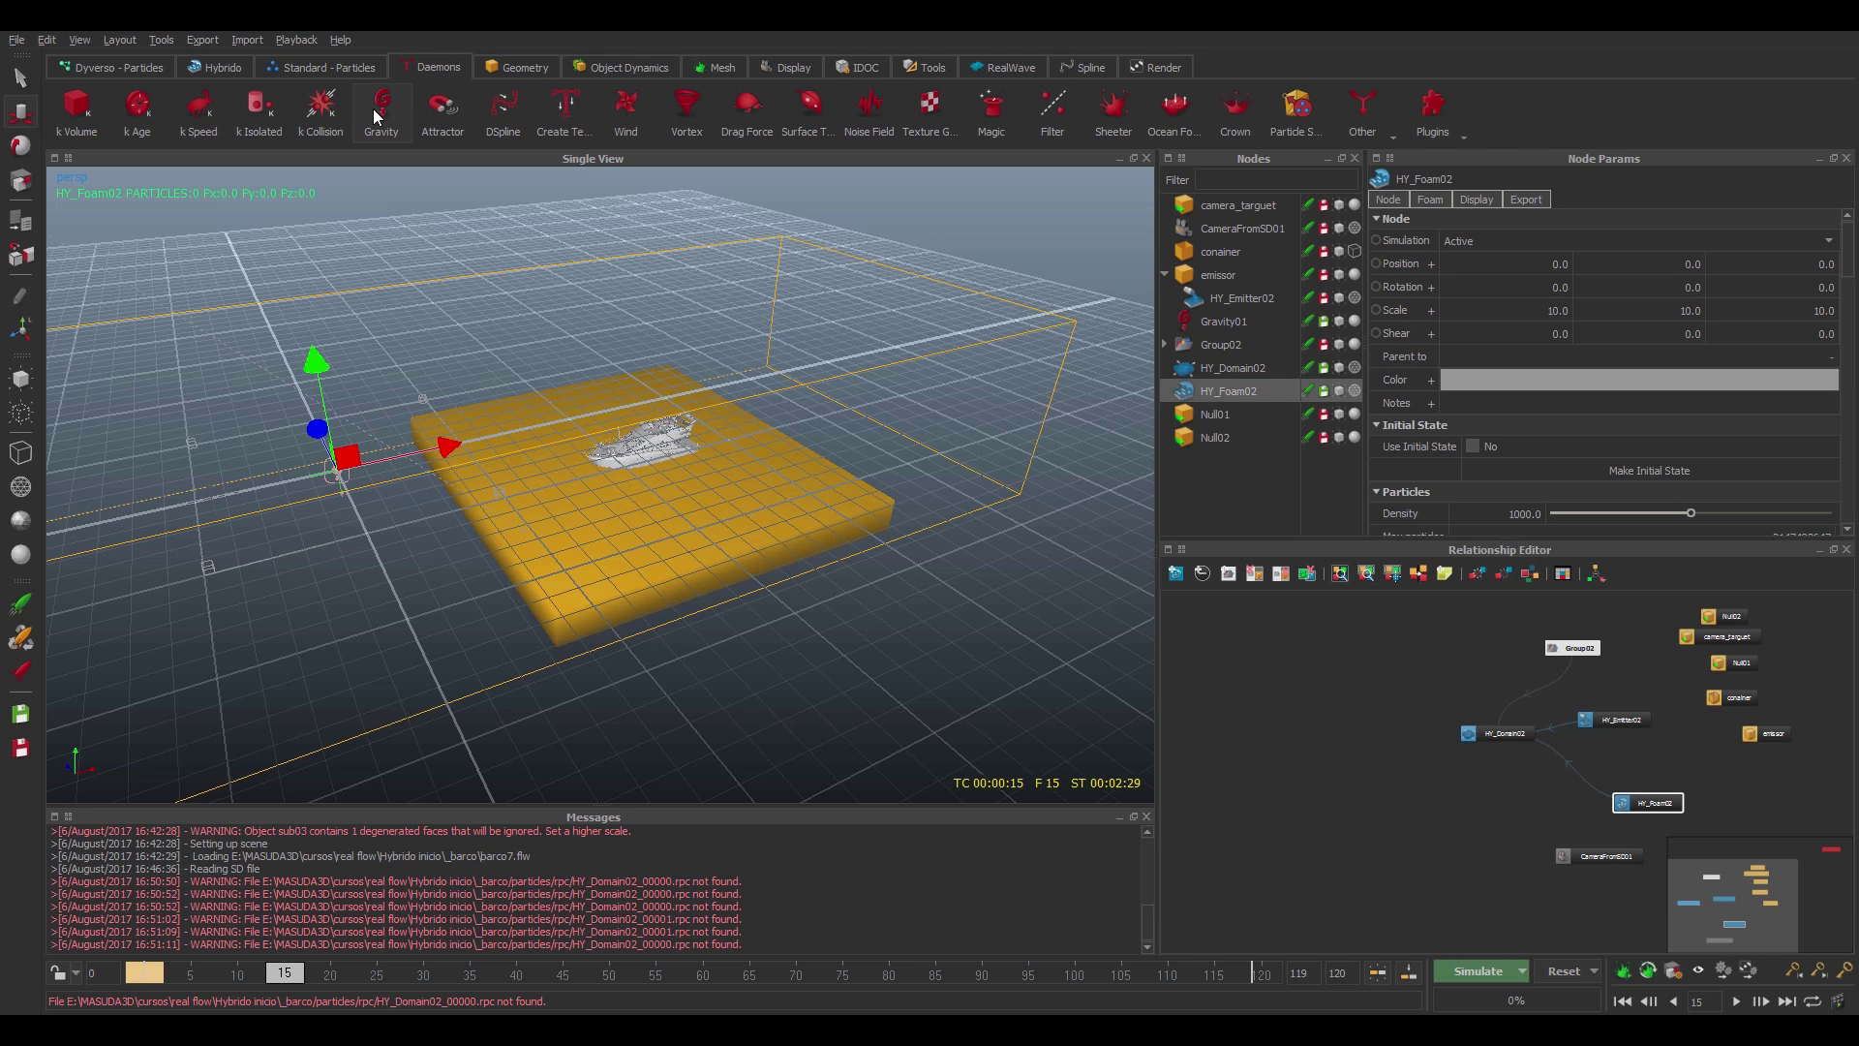
pyautogui.click(381, 104)
pyautogui.moveTo(1406, 755); pyautogui.dragTo(1469, 733)
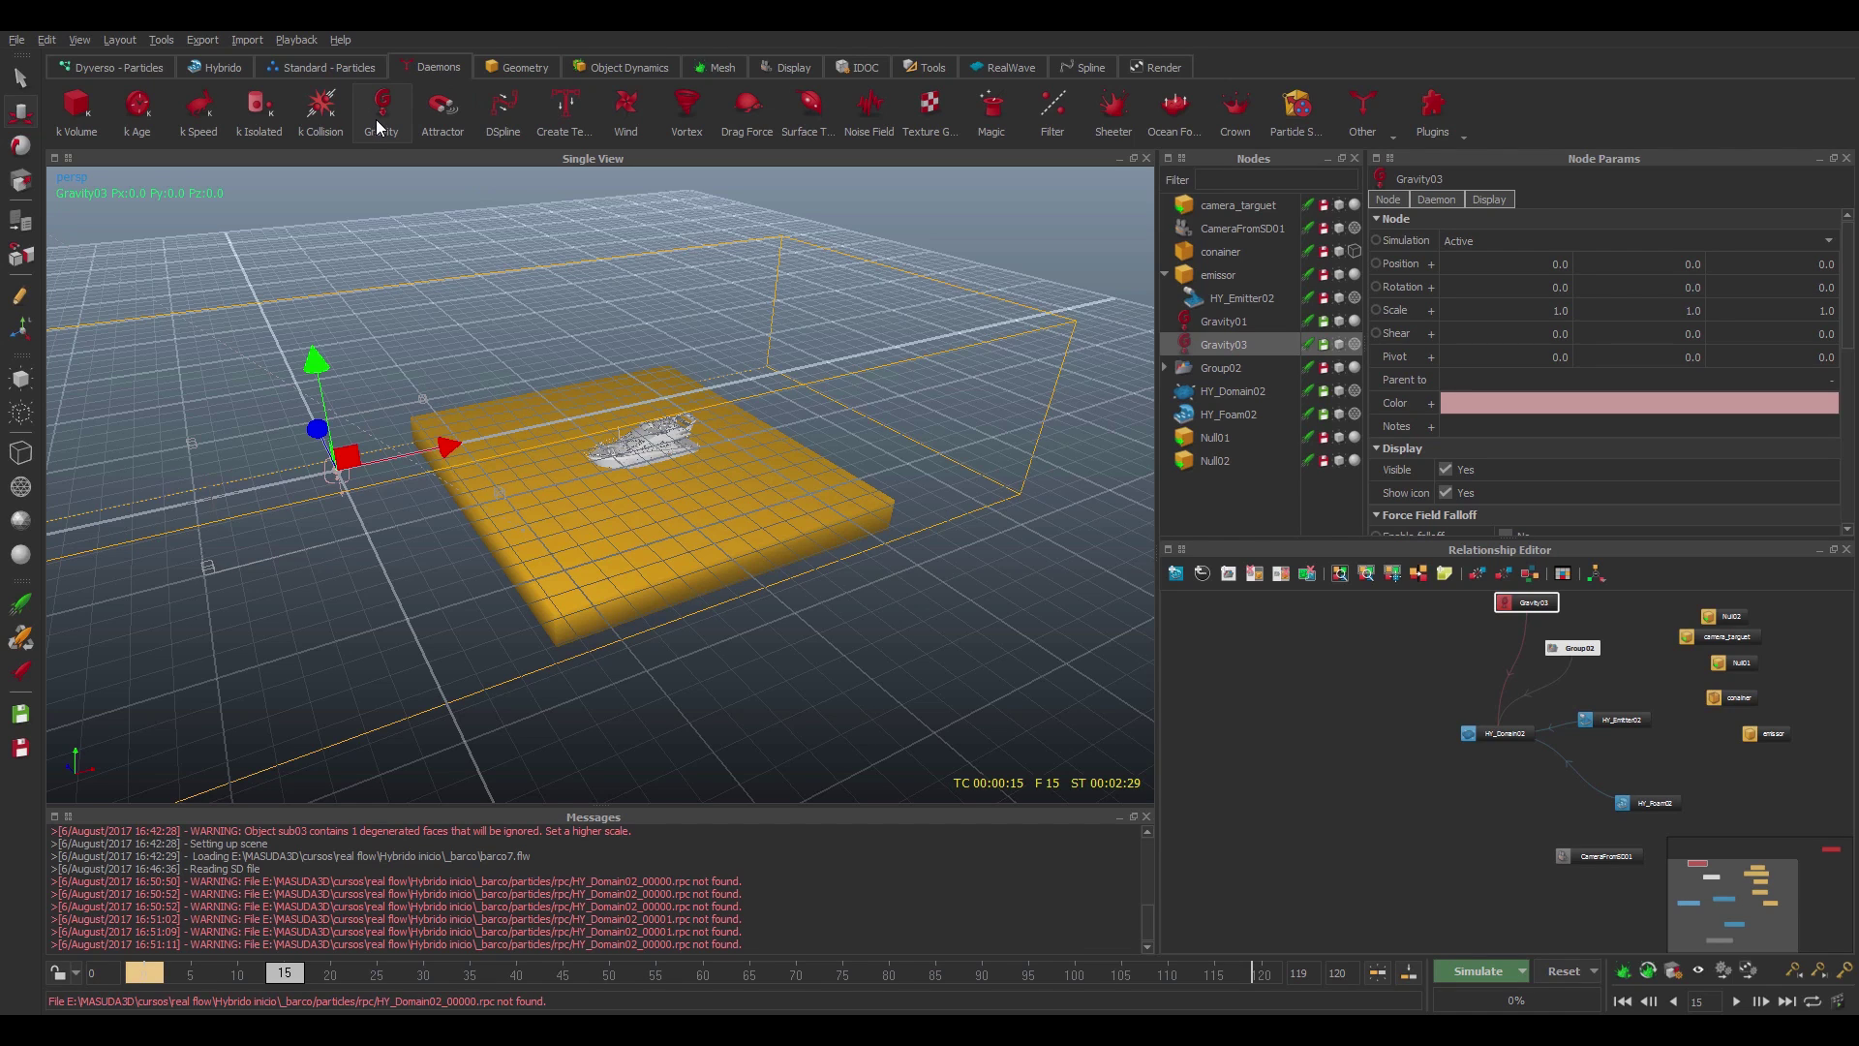
# - Add k_Volume04 and shape it into a long box beside the slab, Z scale 18.1782
pyautogui.click(69, 114)
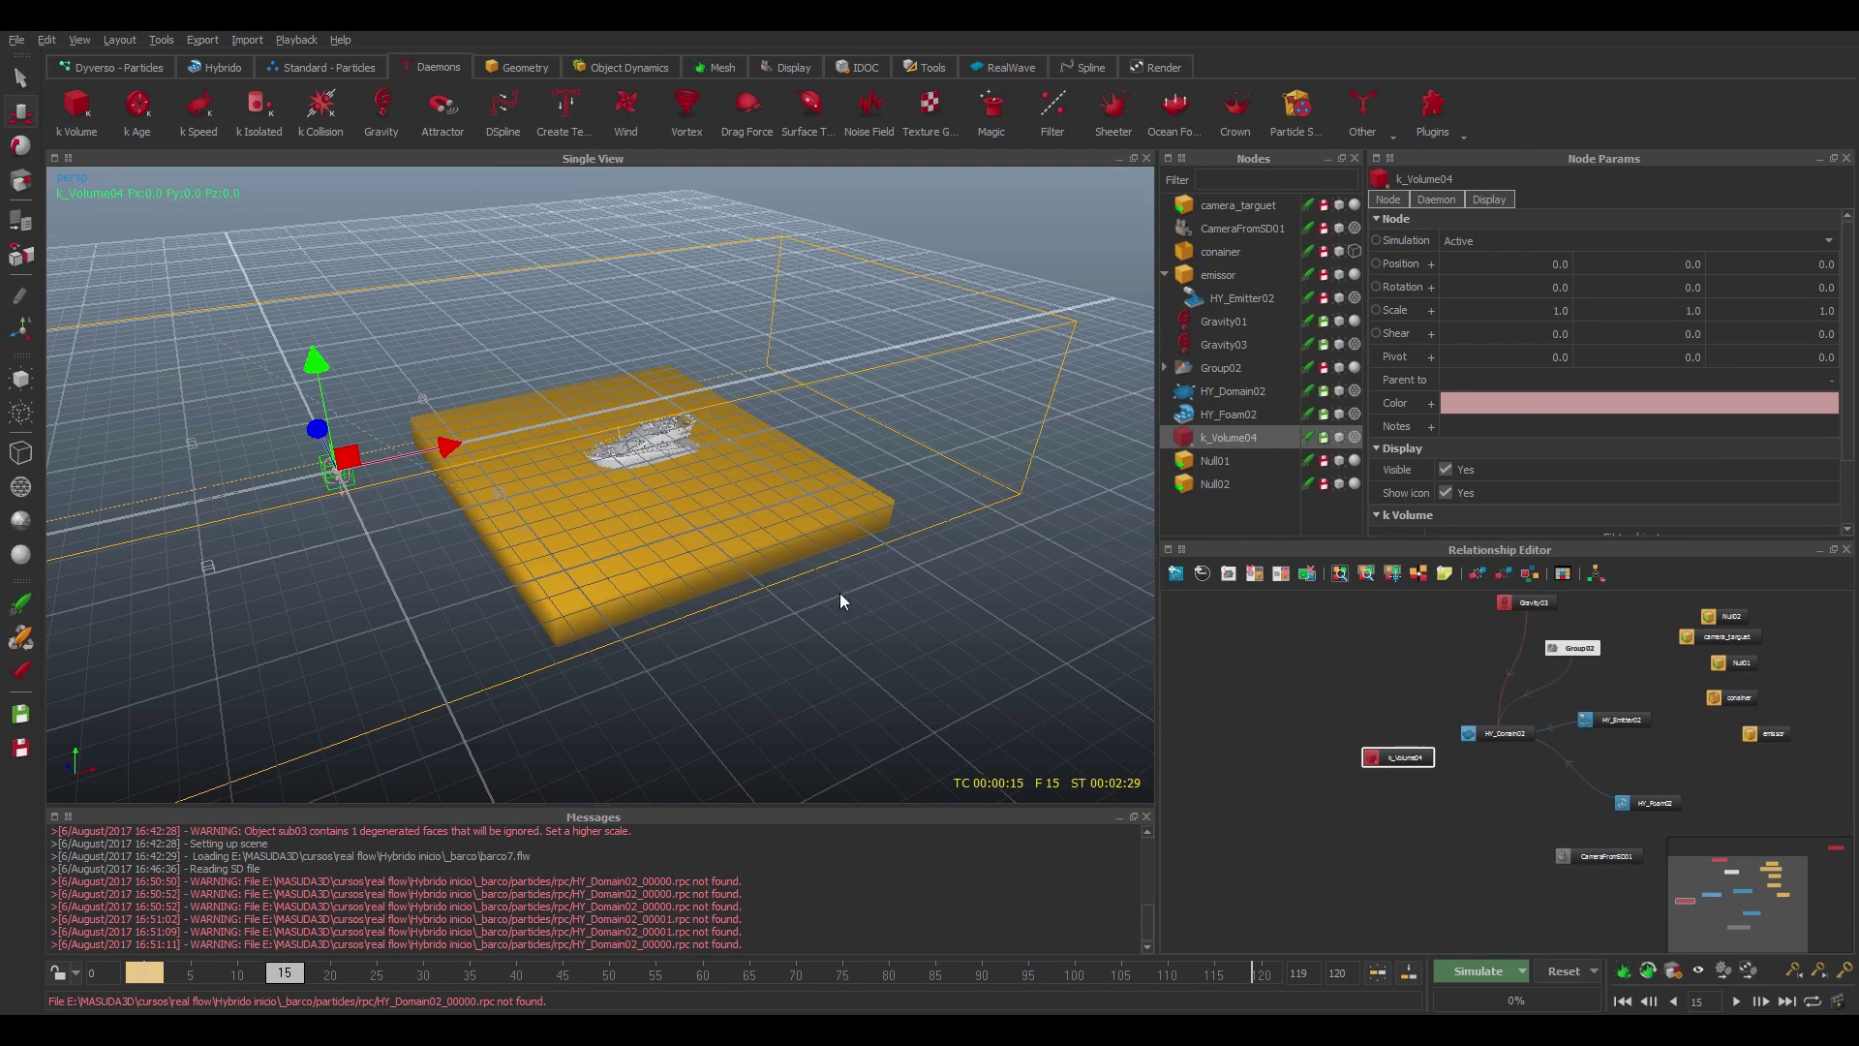
pyautogui.keyDown('alt'); pyautogui.moveTo(750, 660); pyautogui.dragTo(761, 687); pyautogui.keyUp('alt')
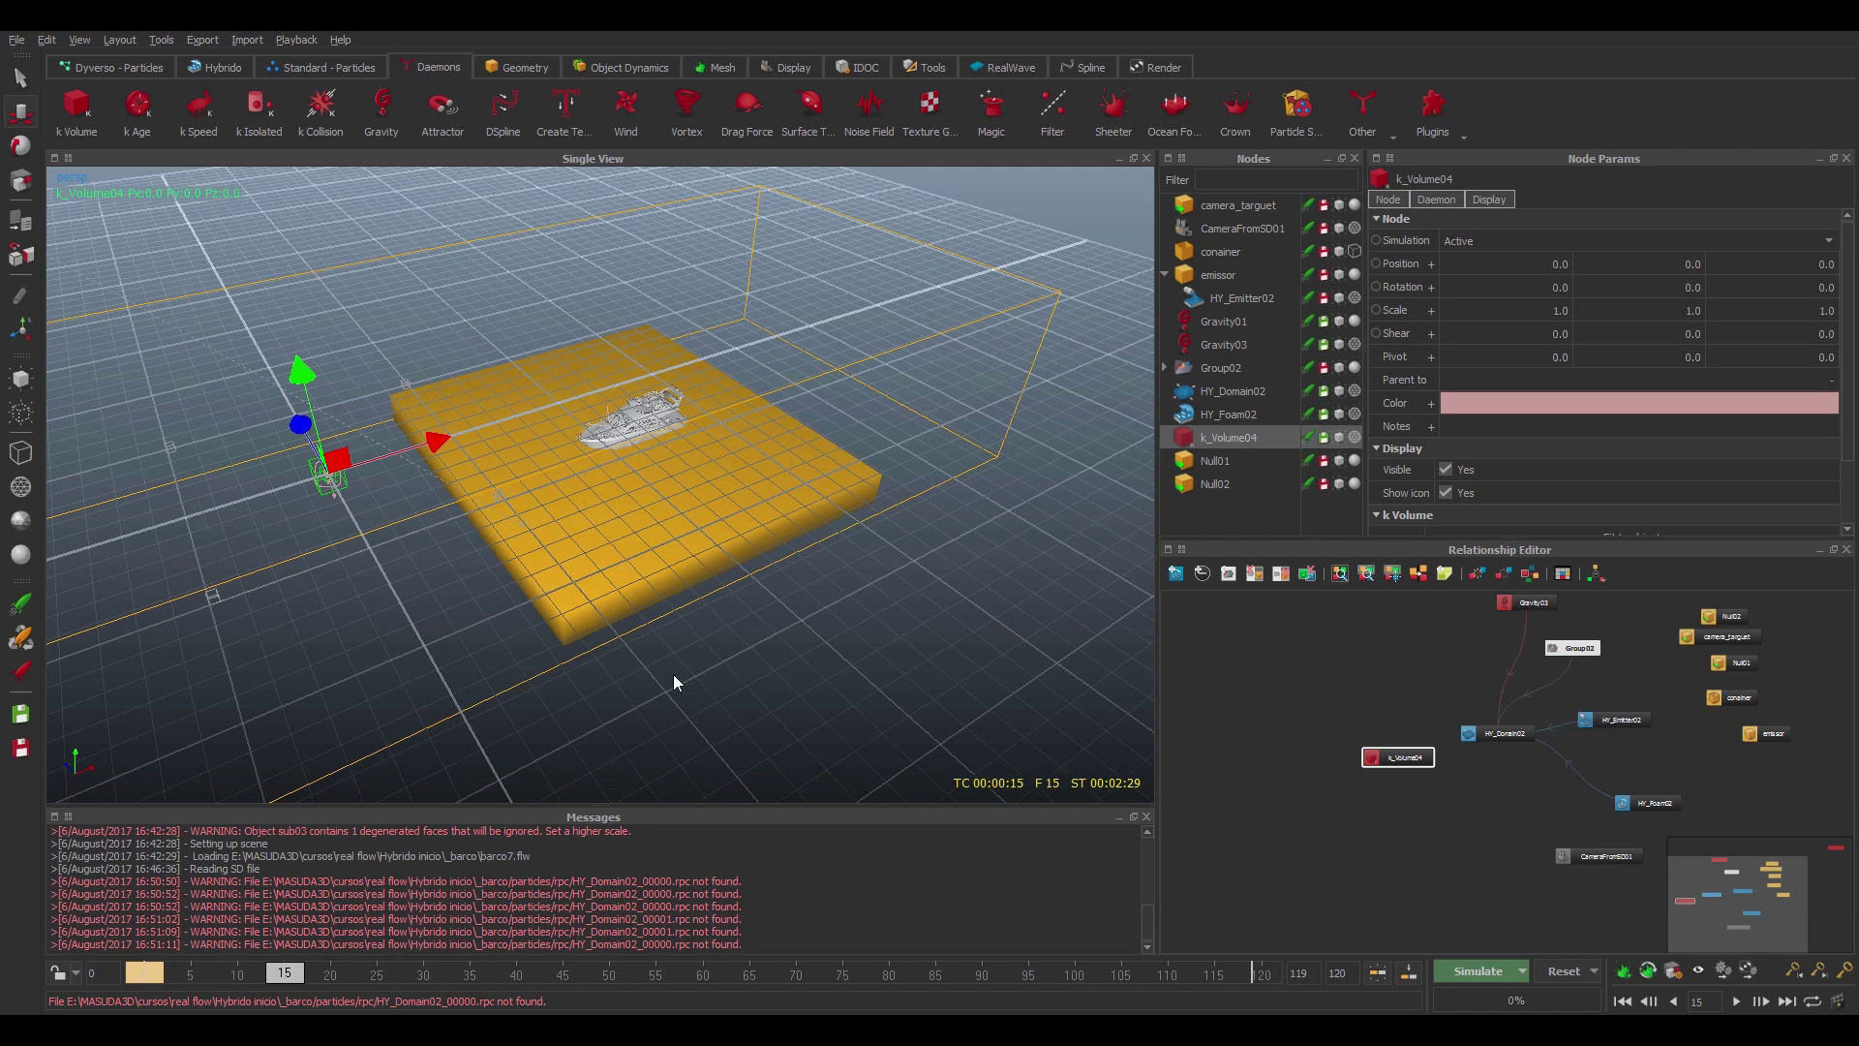
pyautogui.press('r')
pyautogui.moveTo(299, 423); pyautogui.dragTo(229, 320)
pyautogui.moveTo(434, 439); pyautogui.dragTo(479, 418)
pyautogui.moveTo(305, 370); pyautogui.dragTo(277, 324)
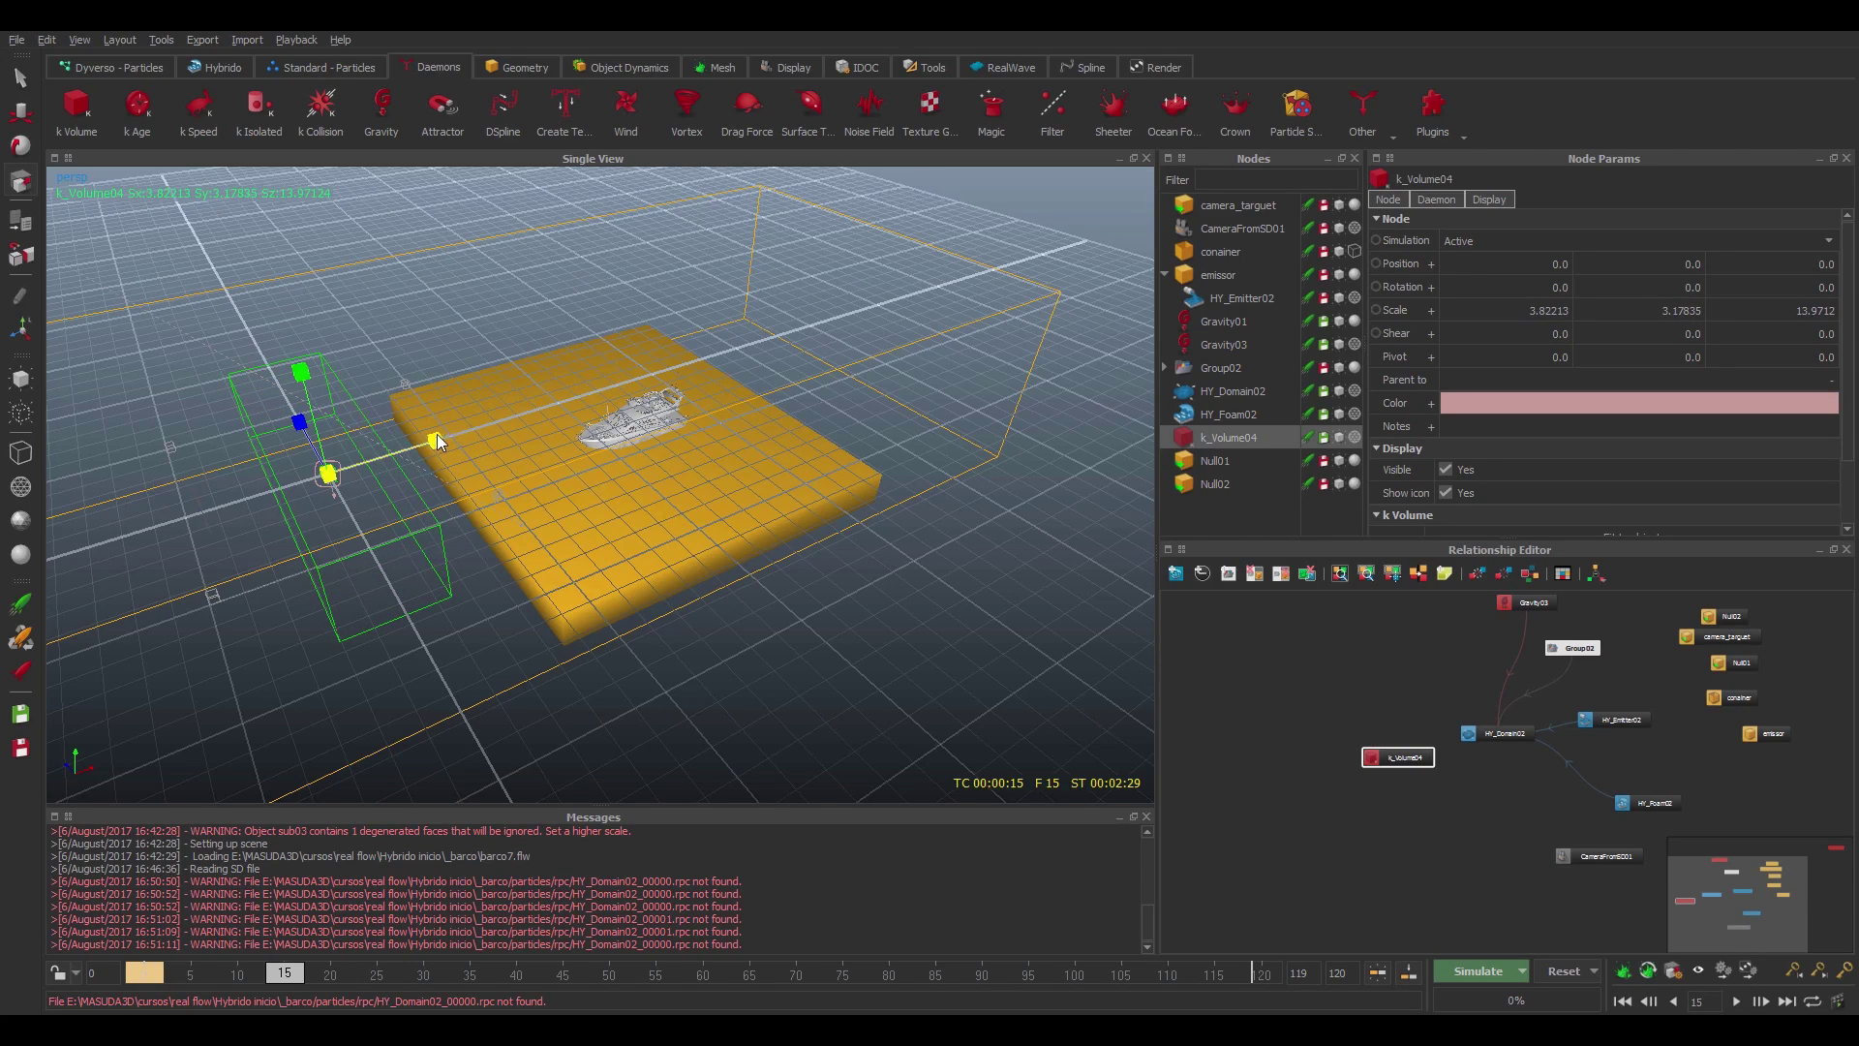
pyautogui.moveTo(435, 441); pyautogui.dragTo(707, 525)
pyautogui.moveTo(329, 588); pyautogui.dragTo(369, 588)
pyautogui.press('w')
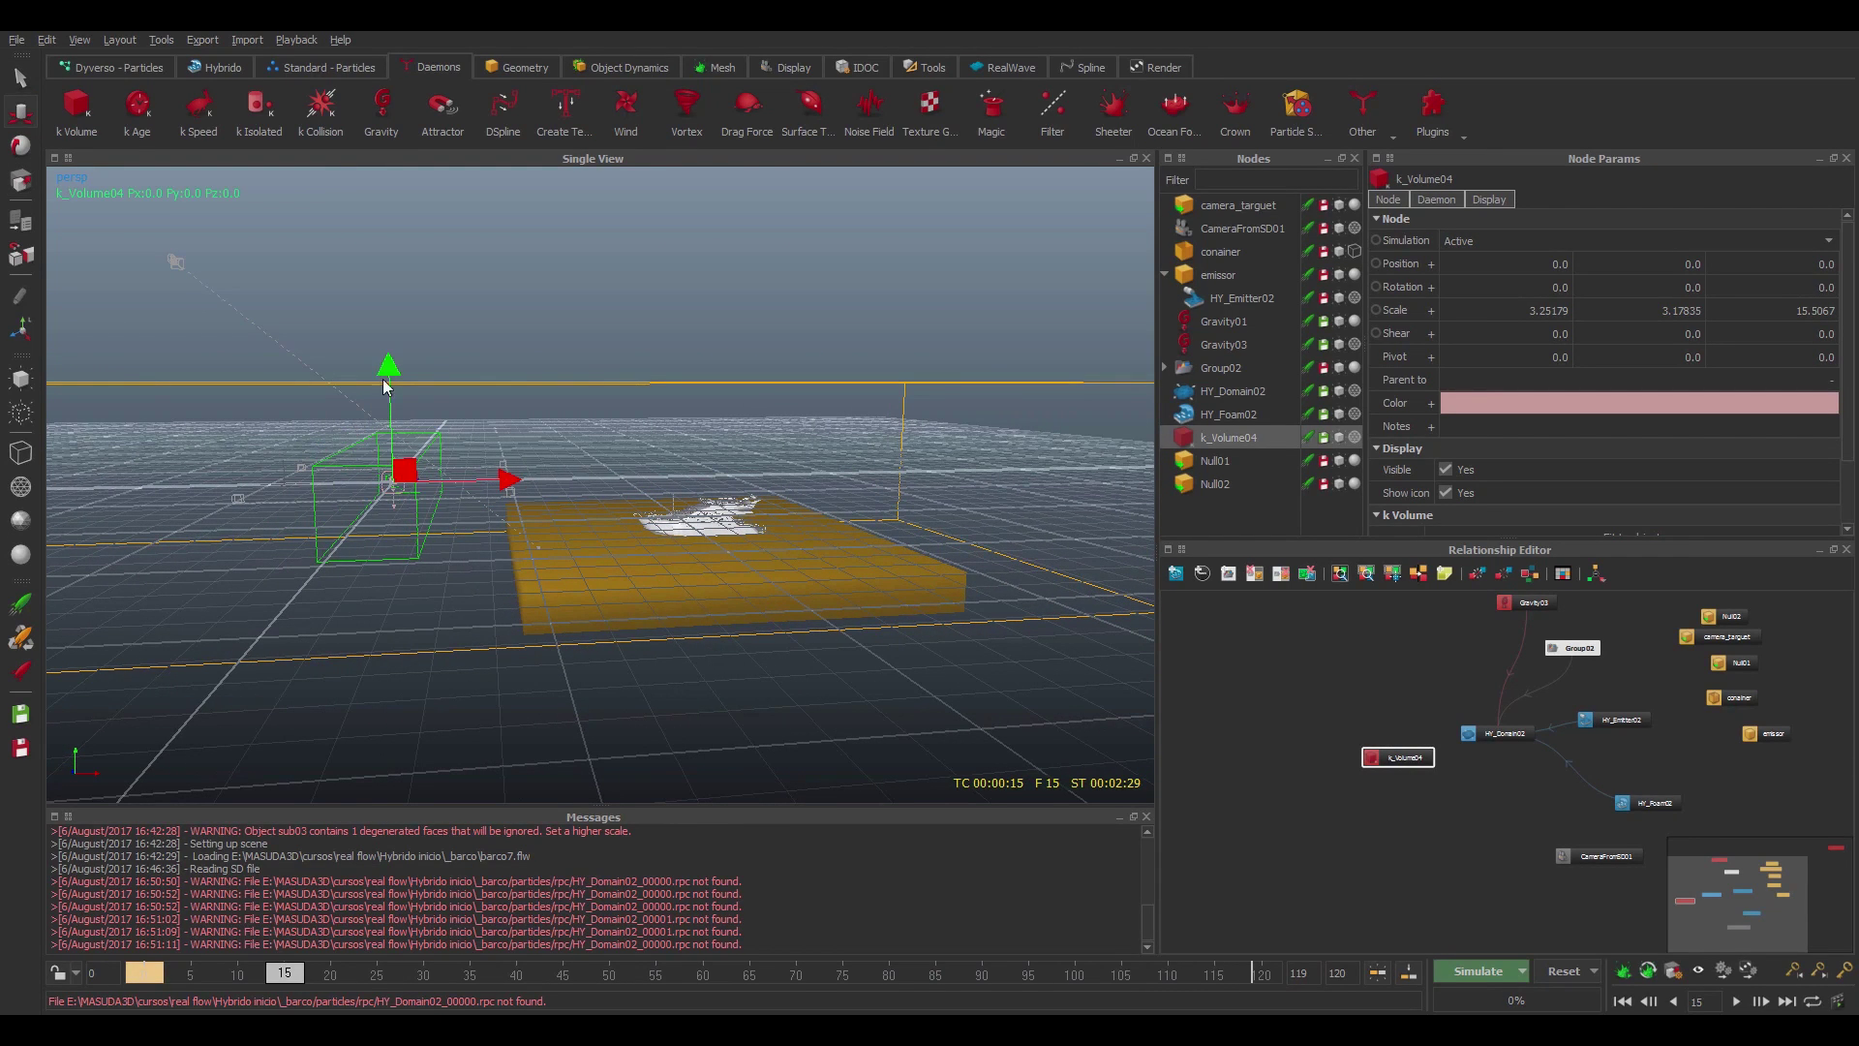
pyautogui.moveTo(397, 524); pyautogui.dragTo(434, 441)
pyautogui.moveTo(527, 552); pyautogui.dragTo(816, 744)
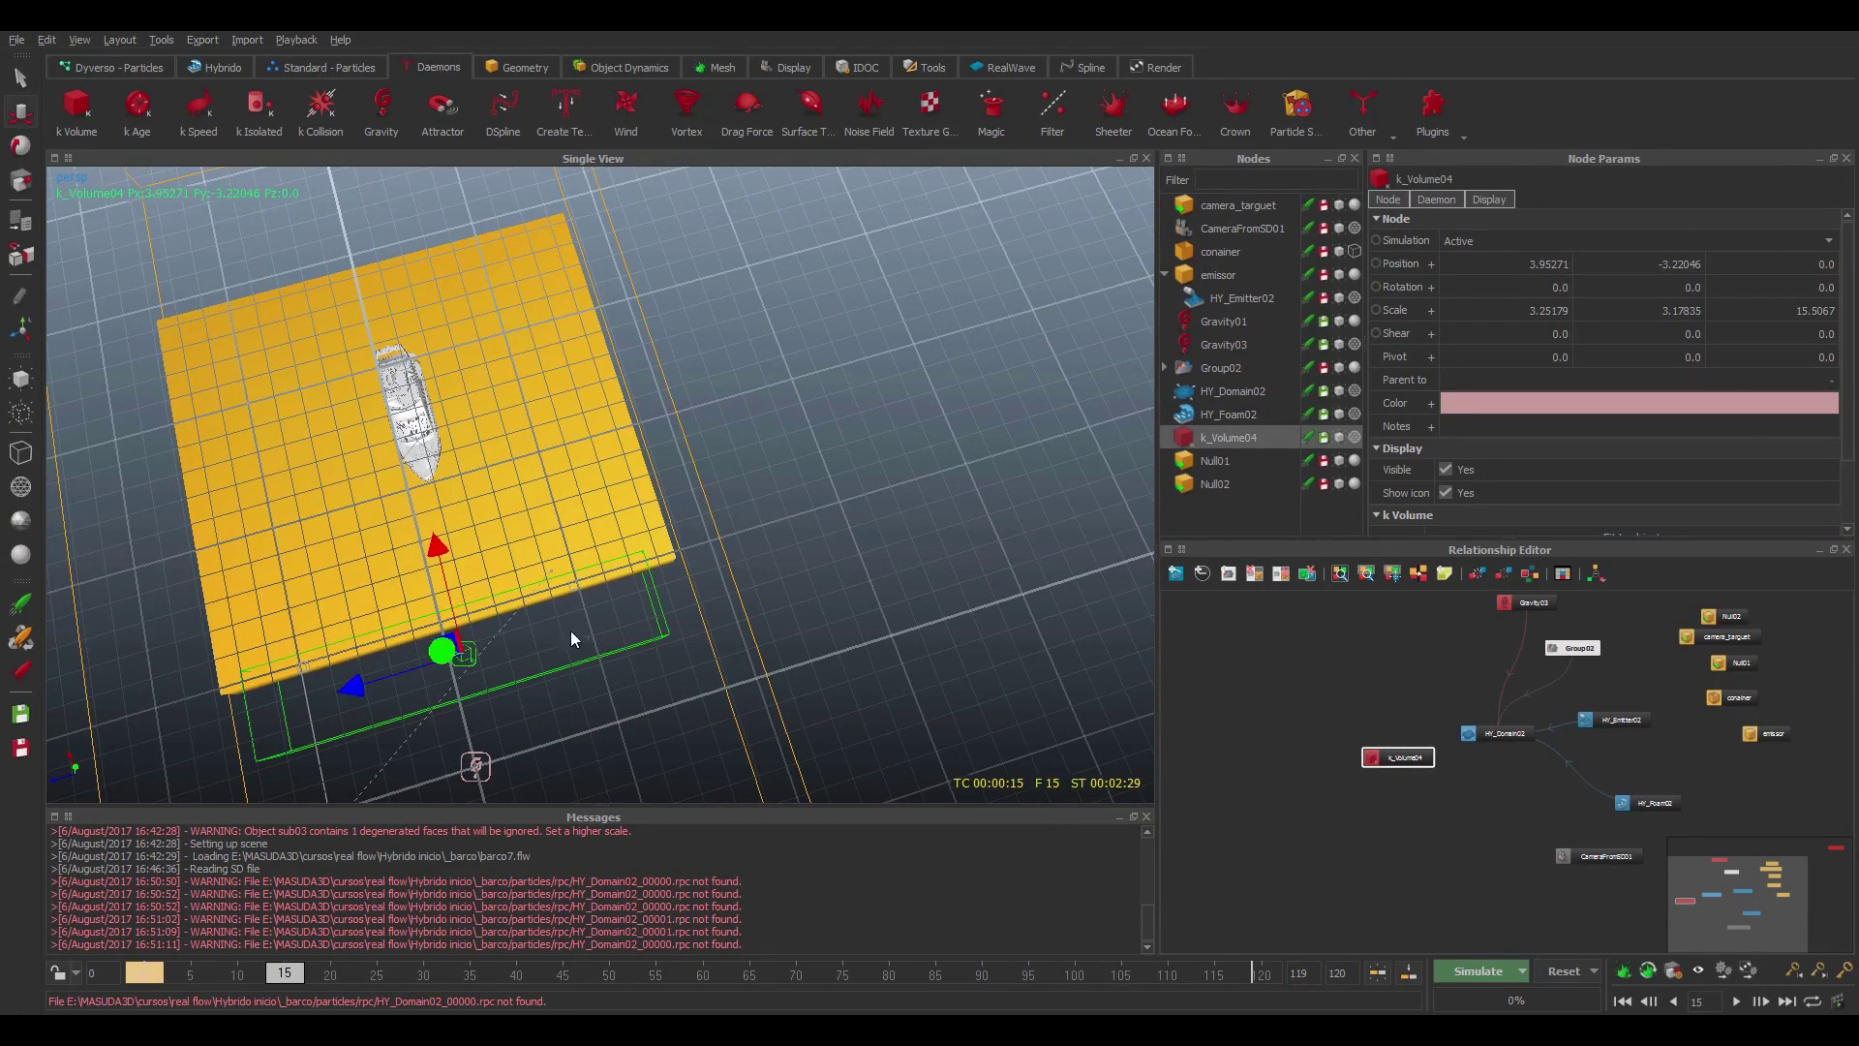
pyautogui.press('r')
pyautogui.moveTo(369, 672); pyautogui.dragTo(304, 700)
# - Duplicate k_Volume04 as k_Volume05 and shift it to X 21.6966 beyond the slab
pyautogui.keyDown('alt'); pyautogui.moveTo(815, 642); pyautogui.dragTo(586, 579); pyautogui.keyUp('alt')
pyautogui.hotkey('ctrl', 'd')
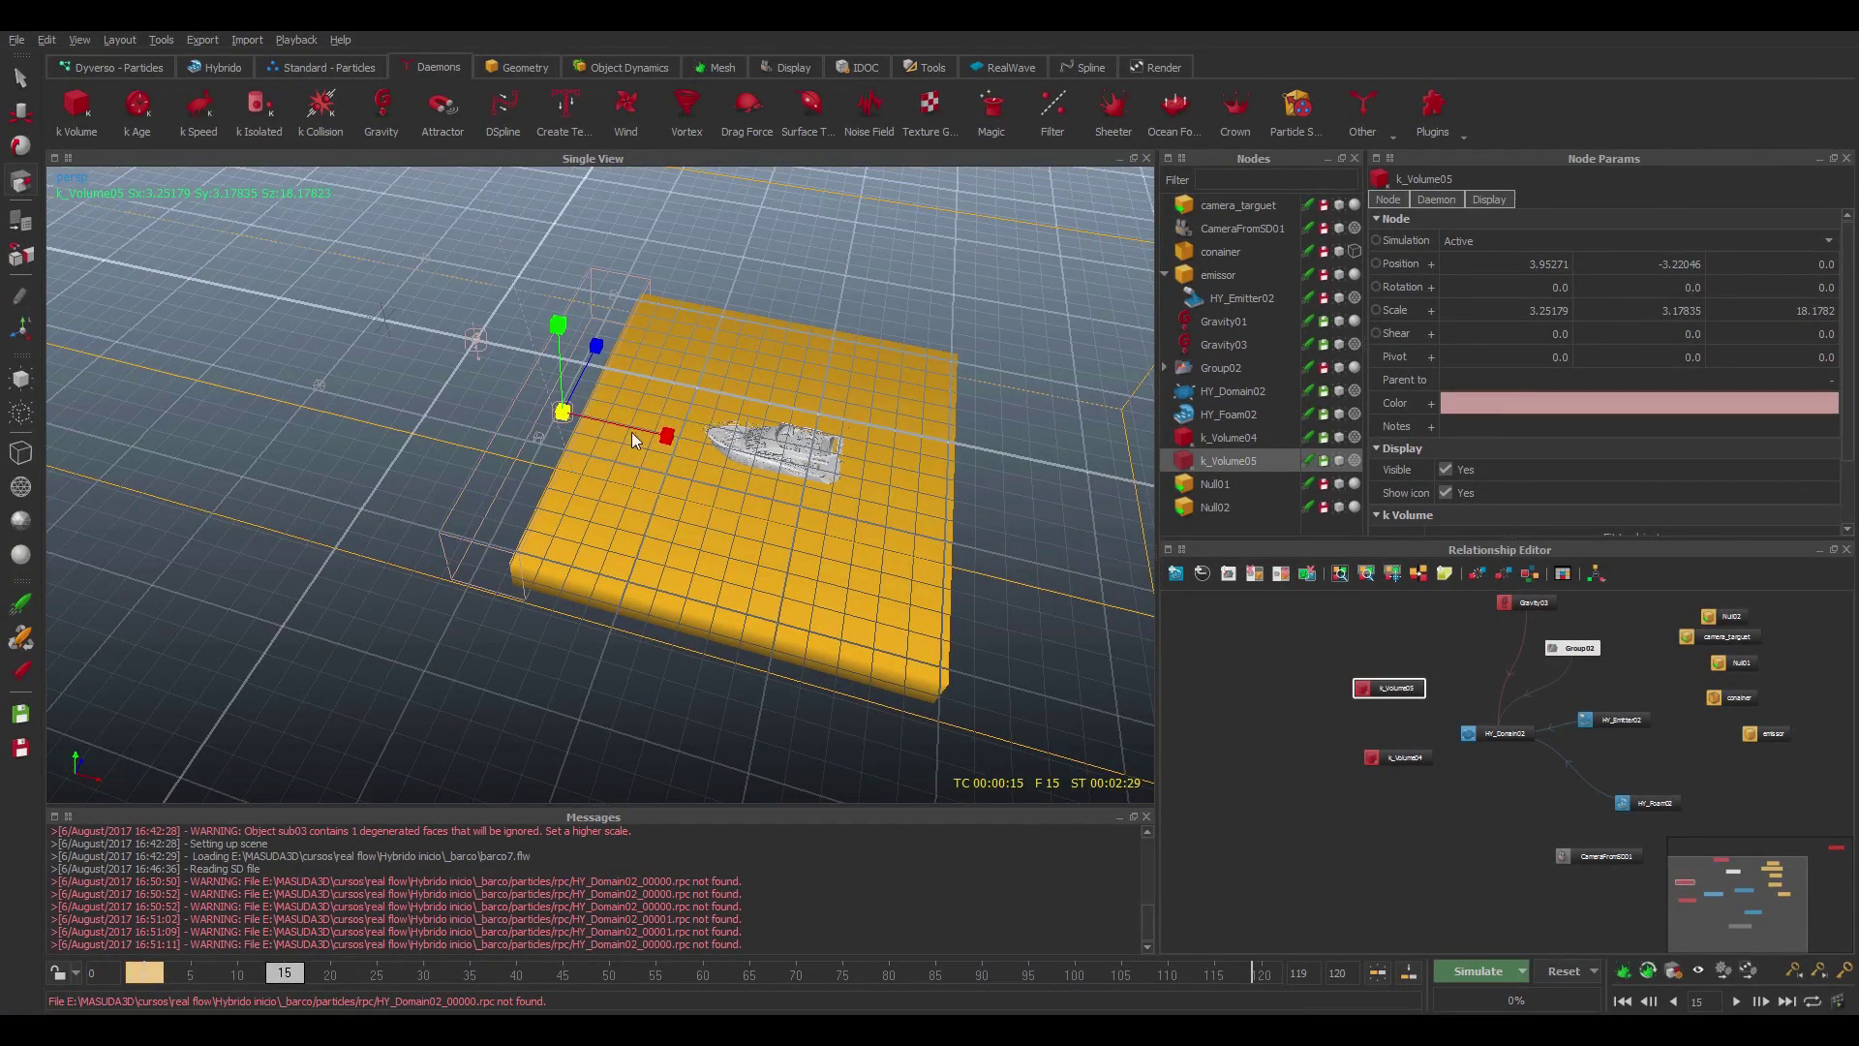
pyautogui.press('w')
pyautogui.moveTo(668, 434); pyautogui.dragTo(1079, 486)
pyautogui.keyDown('alt'); pyautogui.moveTo(678, 484); pyautogui.dragTo(456, 590); pyautogui.keyUp('alt')
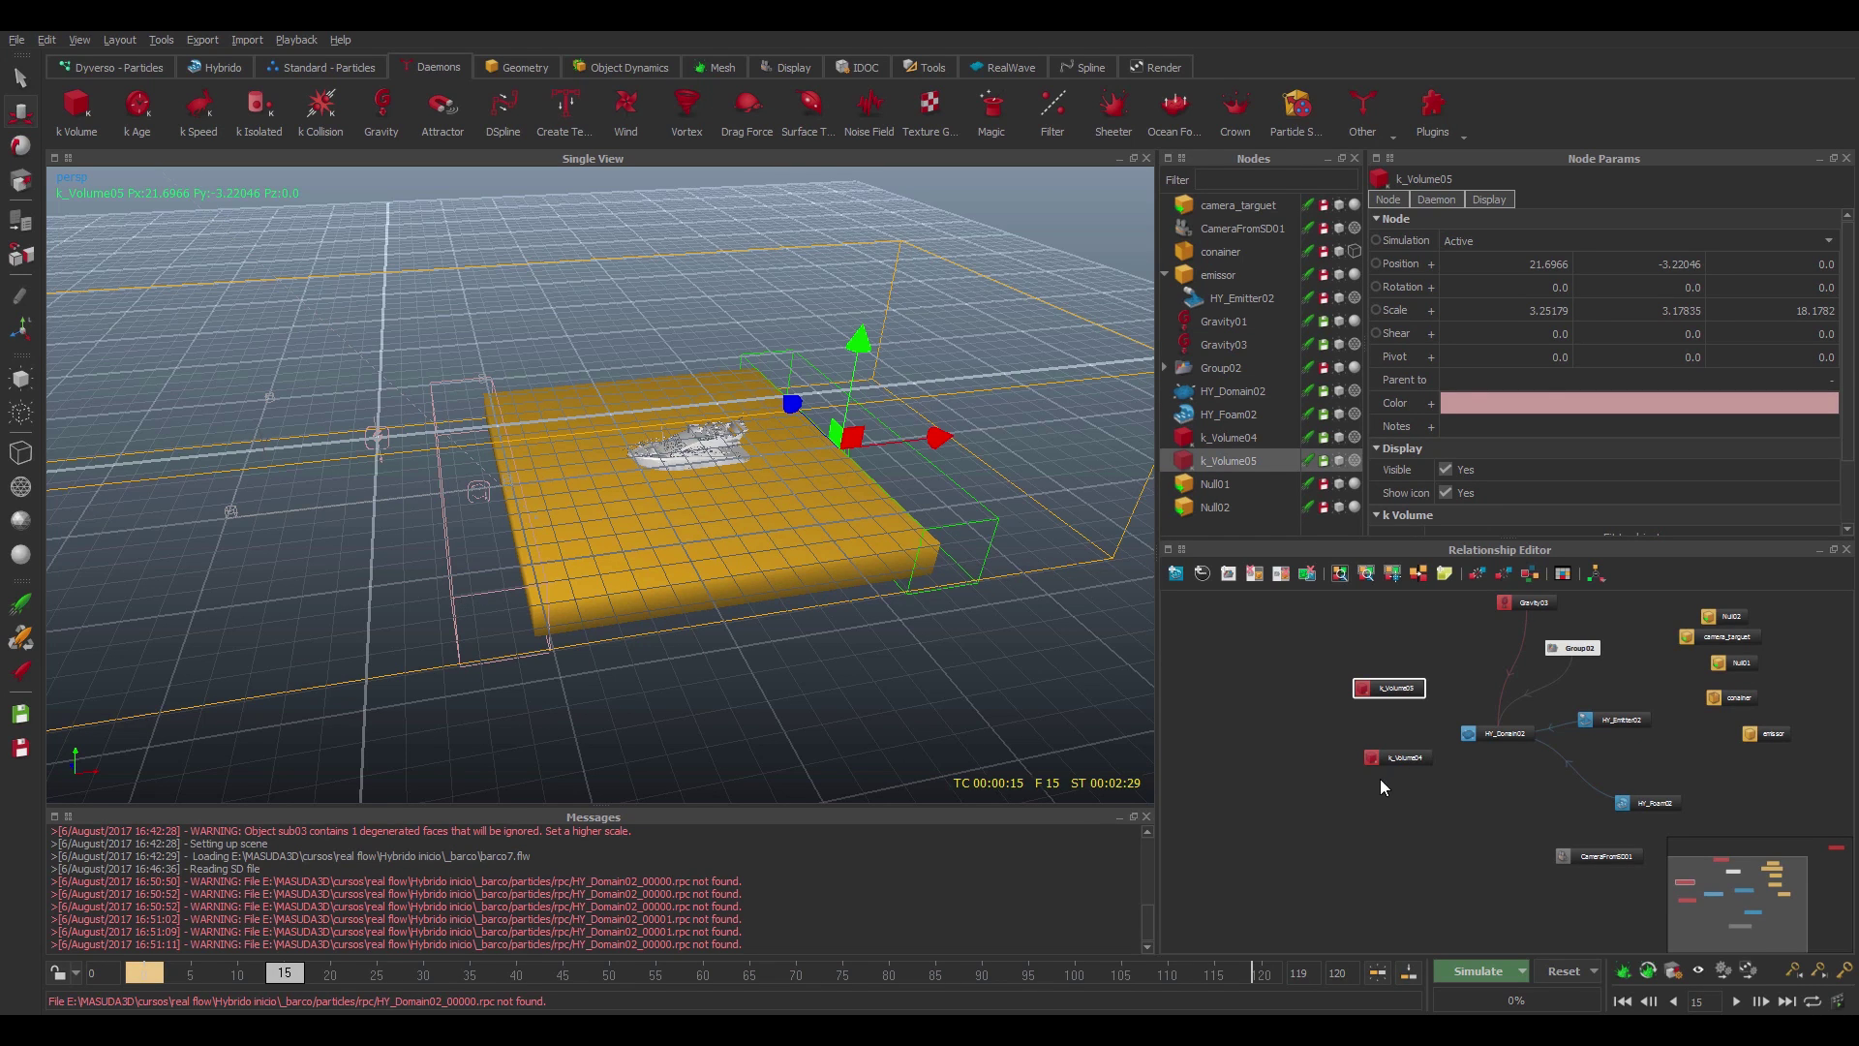
pyautogui.moveTo(1395, 759); pyautogui.dragTo(1468, 798)
pyautogui.moveTo(1368, 686); pyautogui.dragTo(1480, 847)
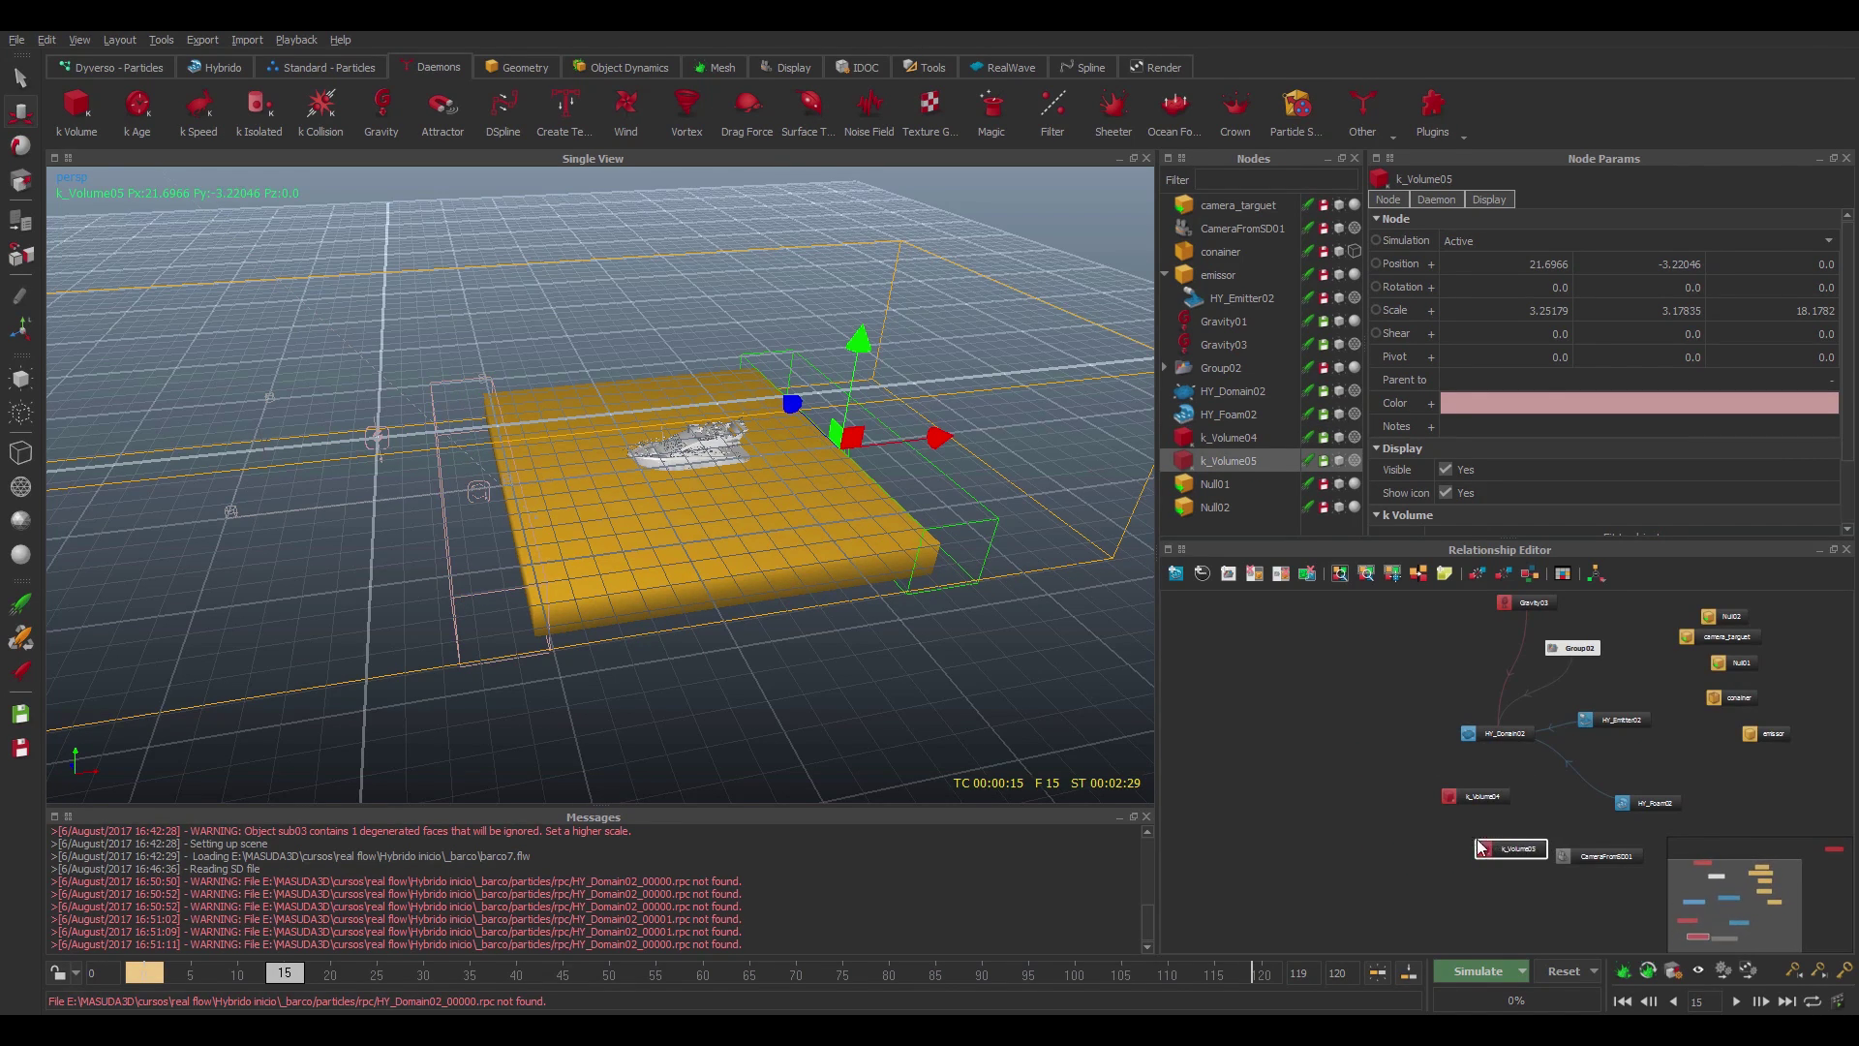
# - Parent k_Volume04 to emissor
pyautogui.click(1450, 795)
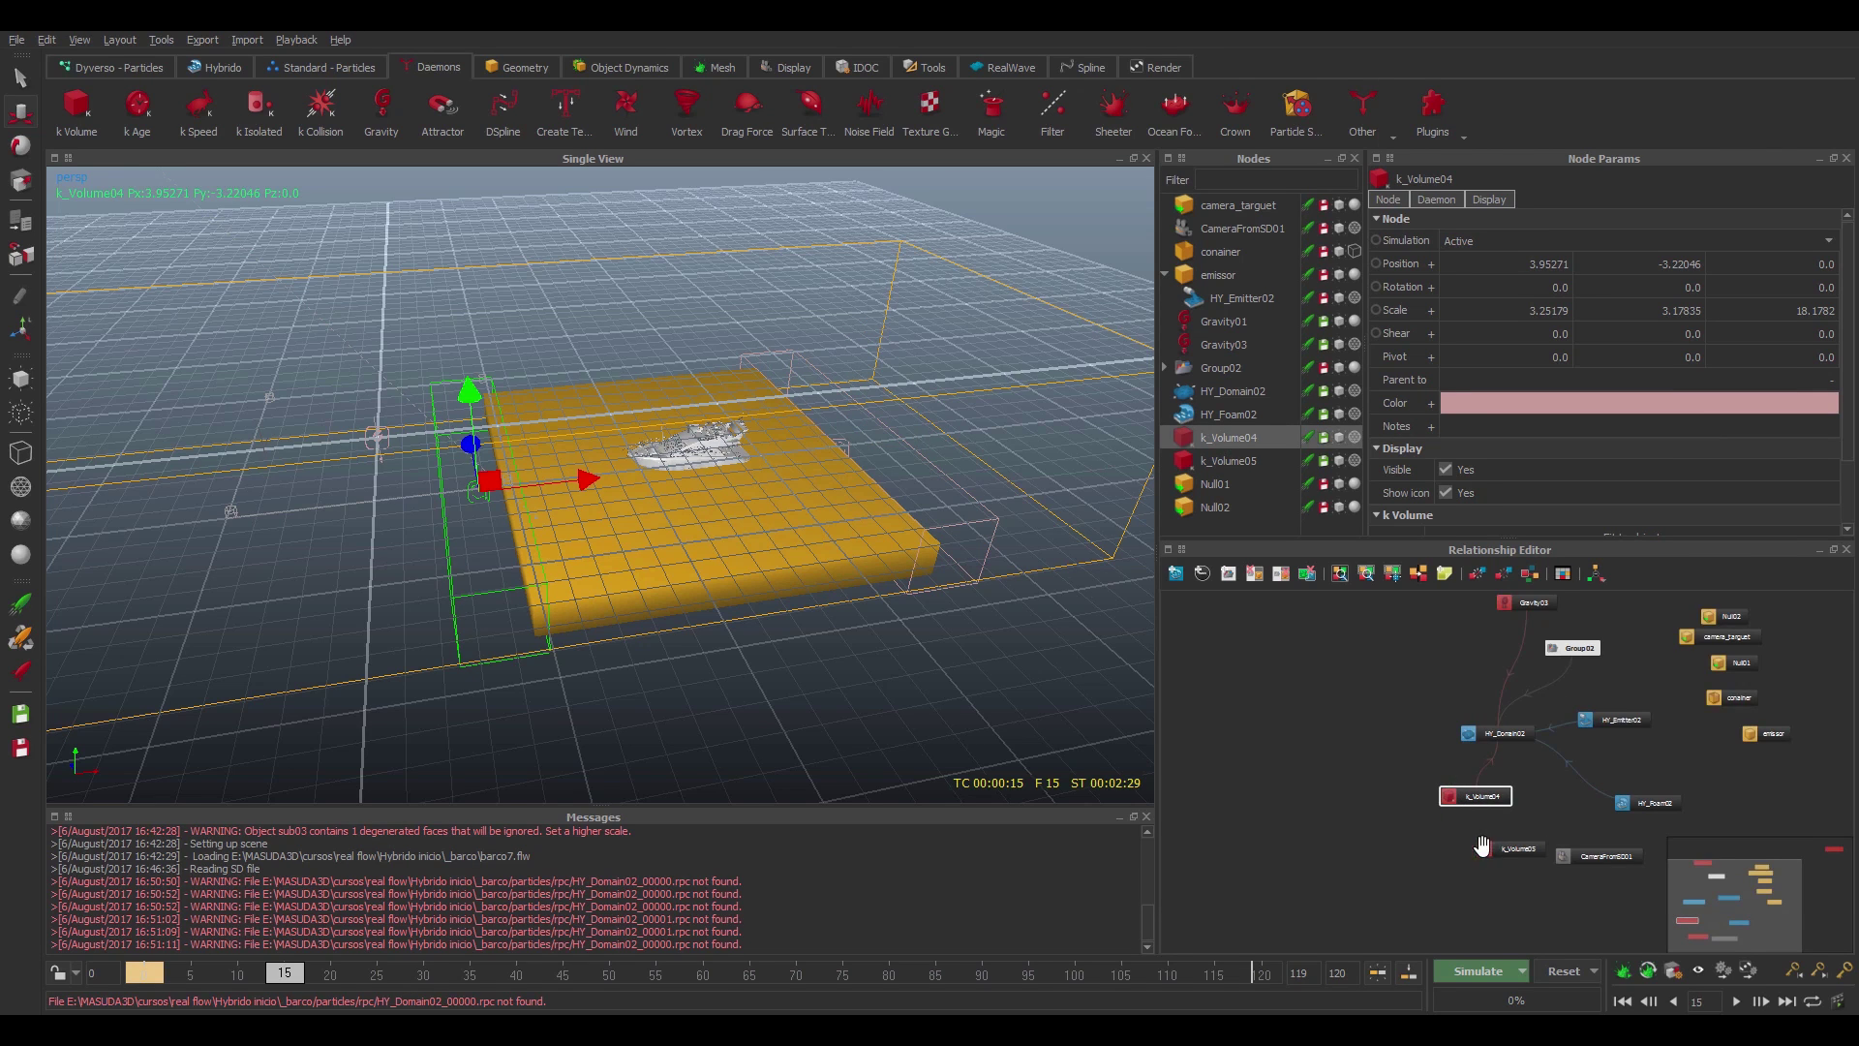
pyautogui.click(1481, 848)
pyautogui.click(1472, 796)
pyautogui.click(1830, 380)
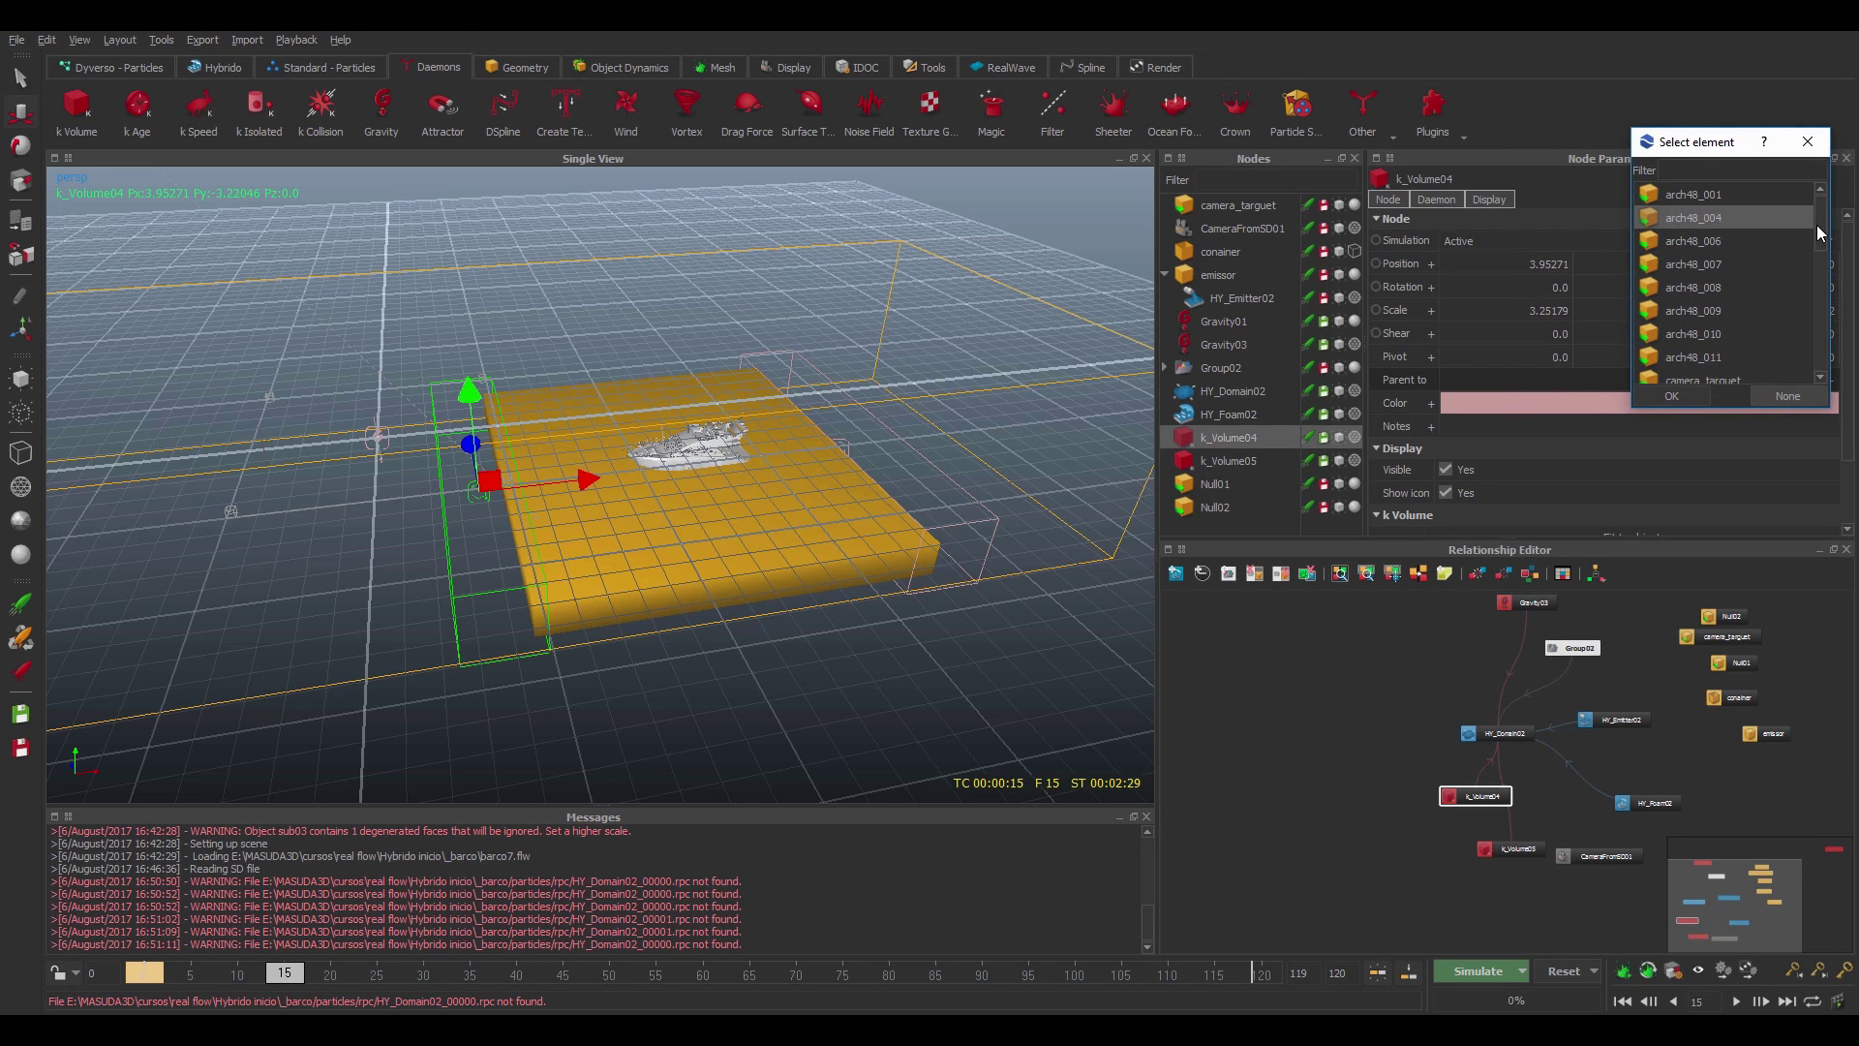
pyautogui.moveTo(1818, 233); pyautogui.dragTo(1821, 287)
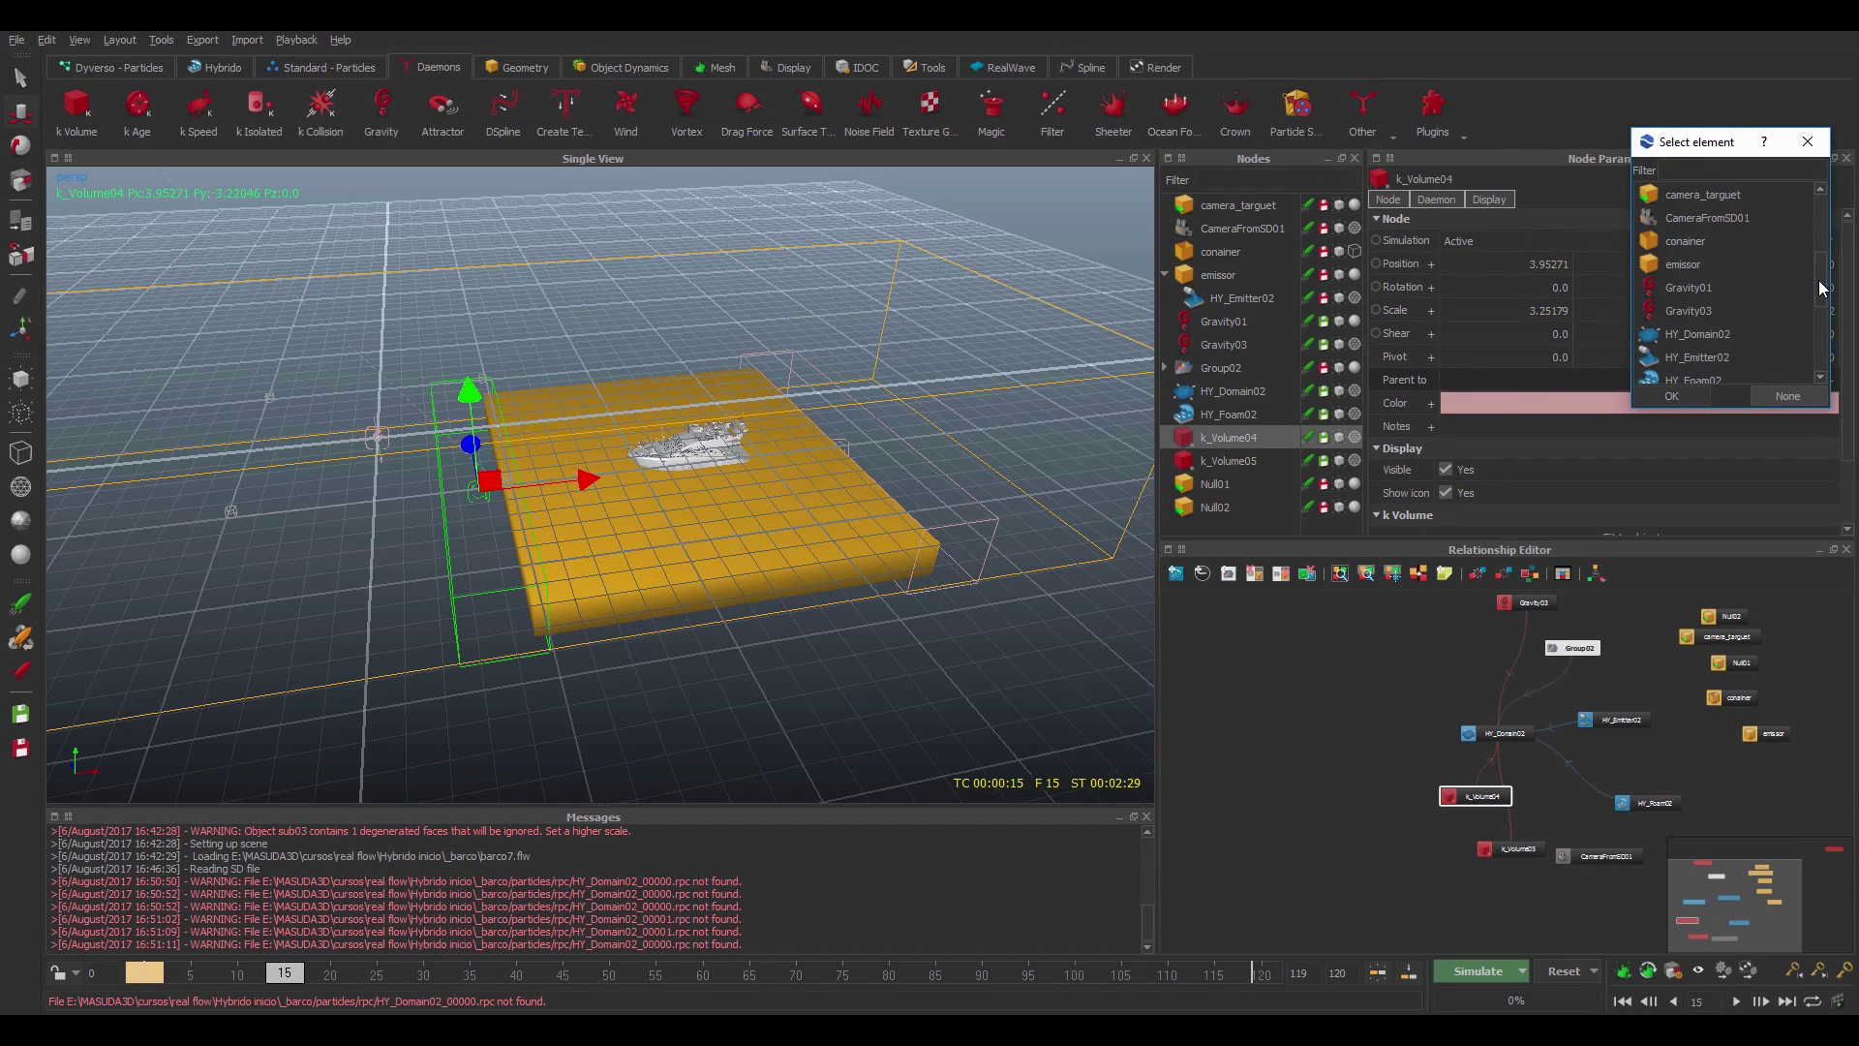
pyautogui.click(1686, 263)
pyautogui.click(1671, 396)
# - Parent k_Volume05 to emissor and step through frames to check the motion
pyautogui.click(1488, 852)
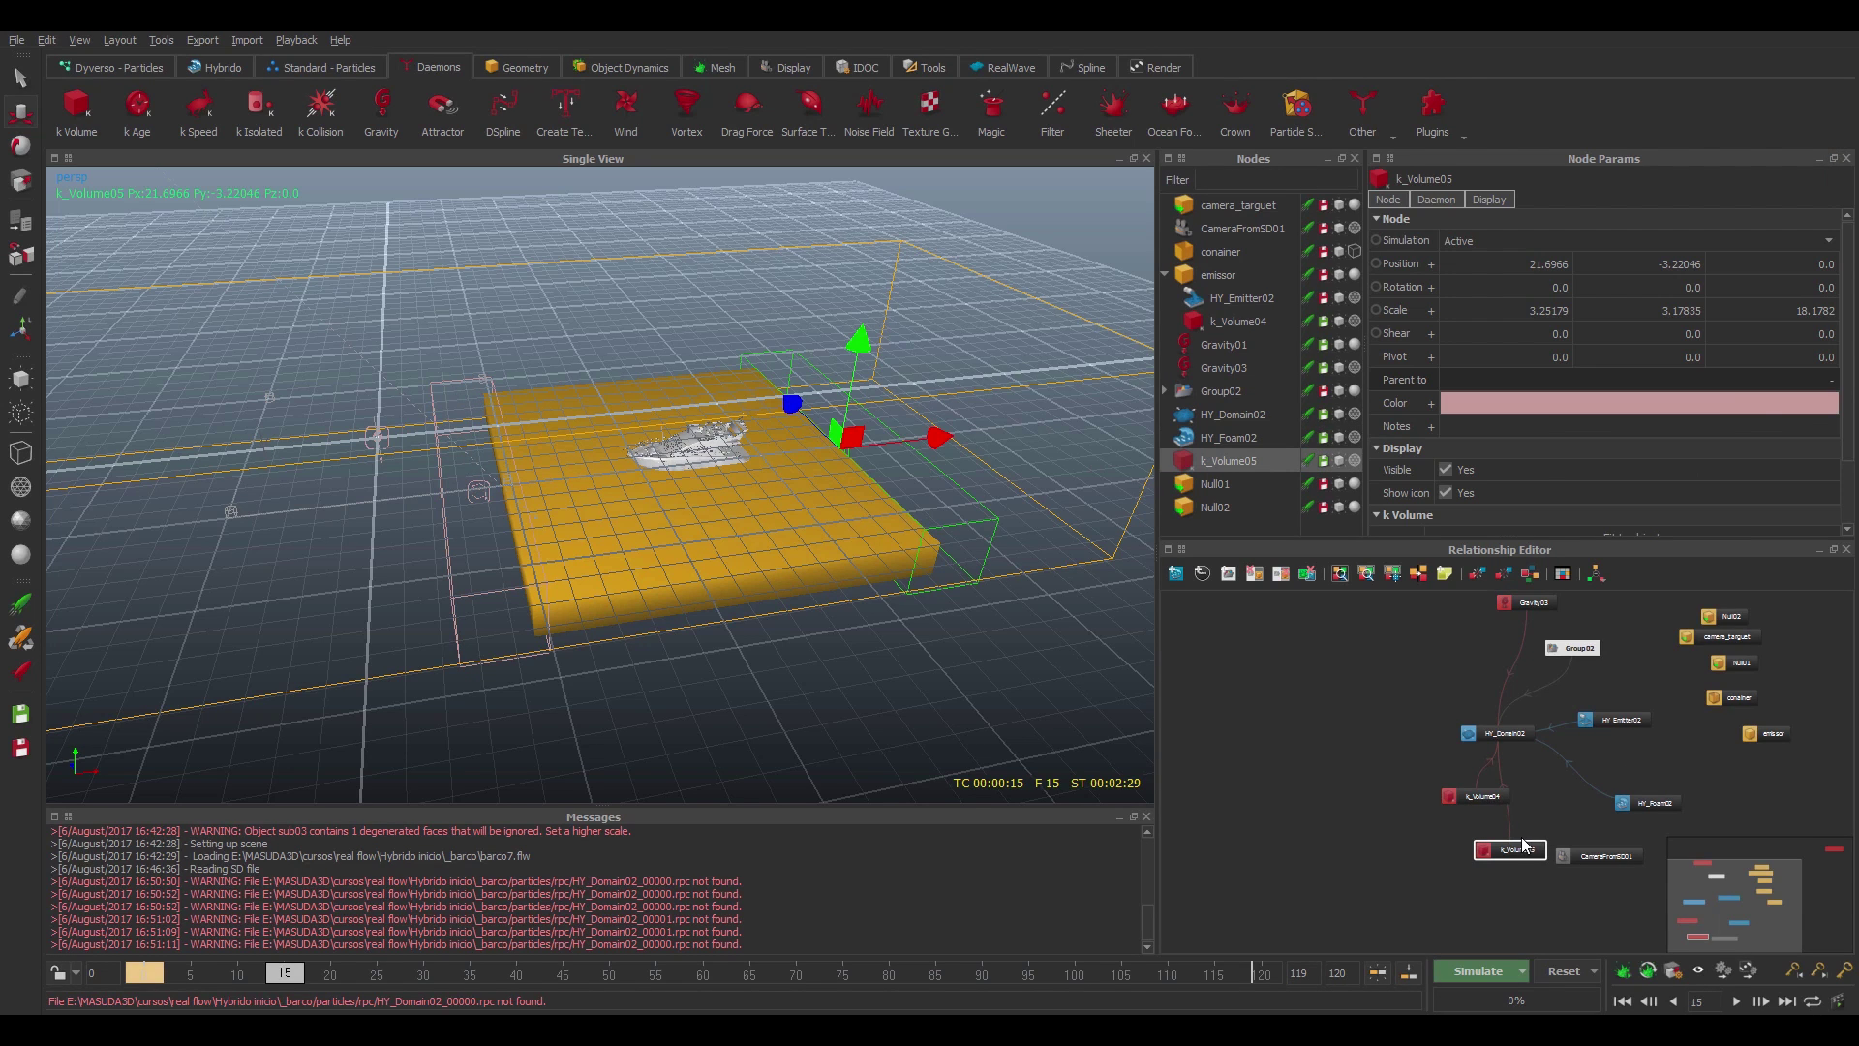
pyautogui.click(1788, 379)
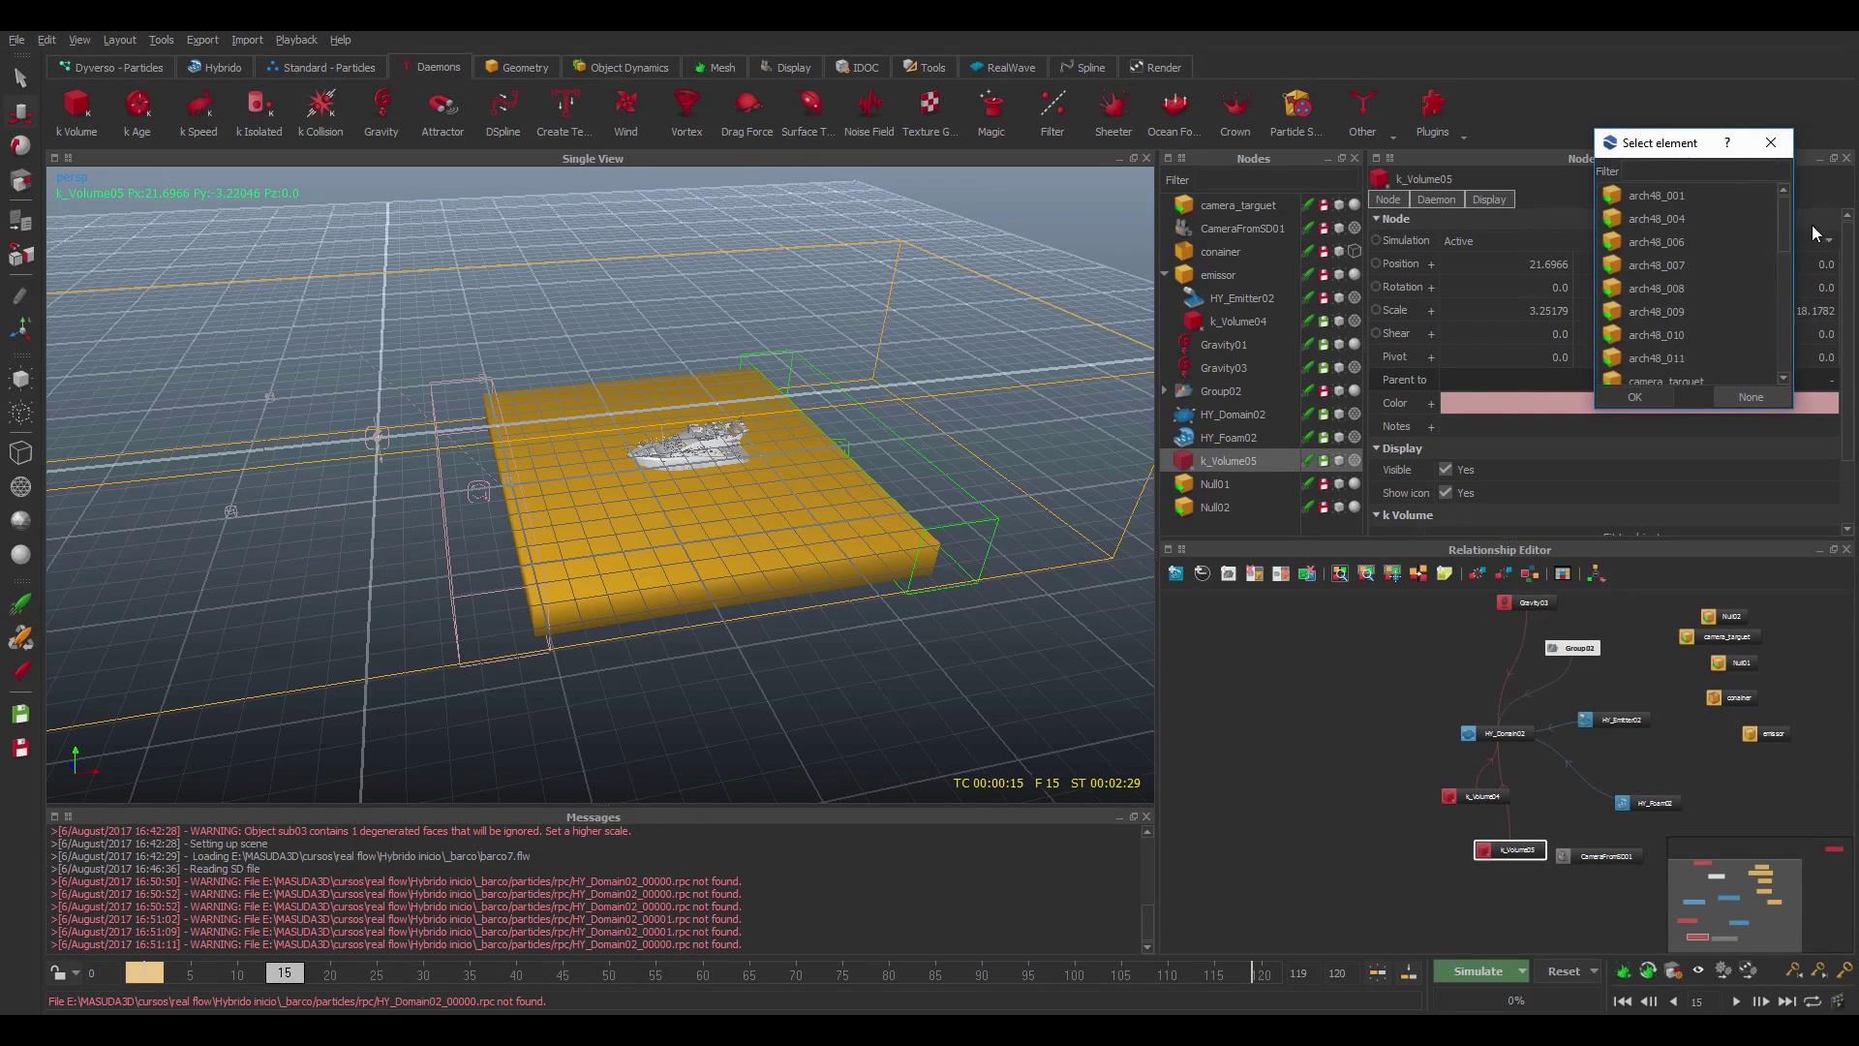
pyautogui.moveTo(1785, 230); pyautogui.dragTo(1795, 289)
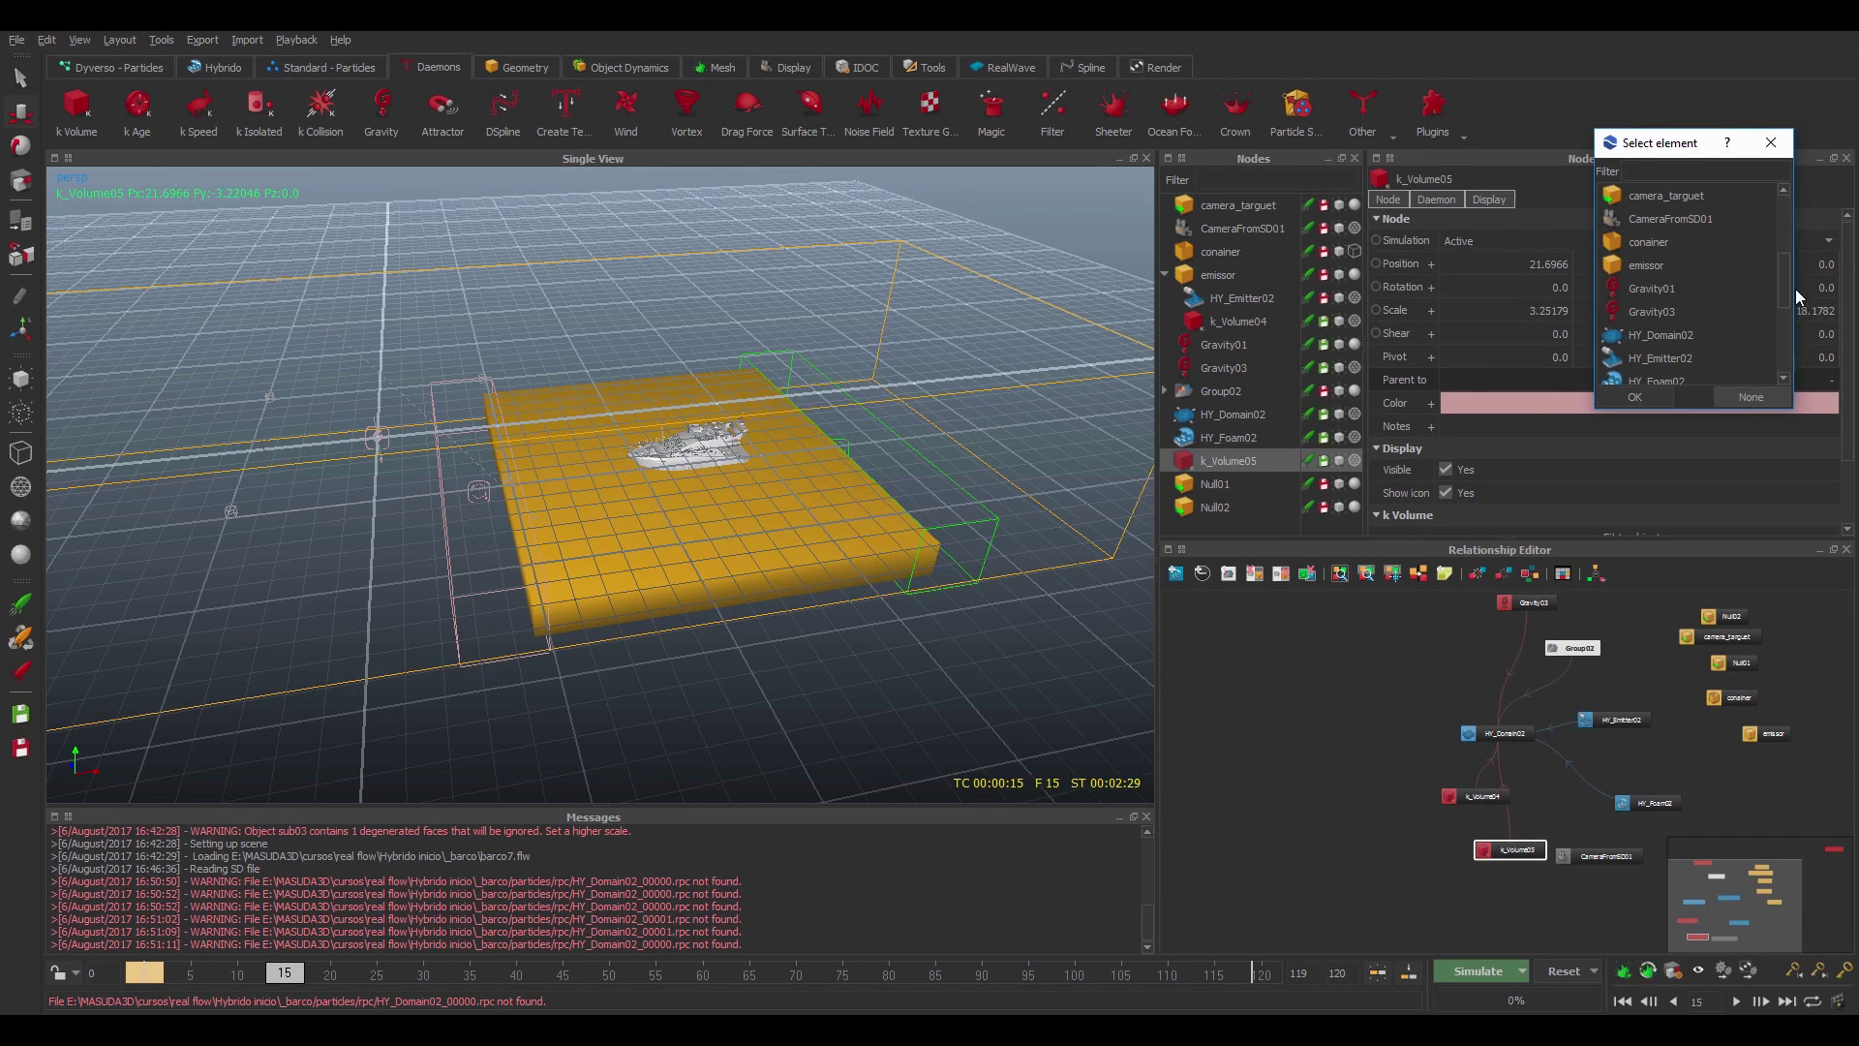
pyautogui.click(1627, 397)
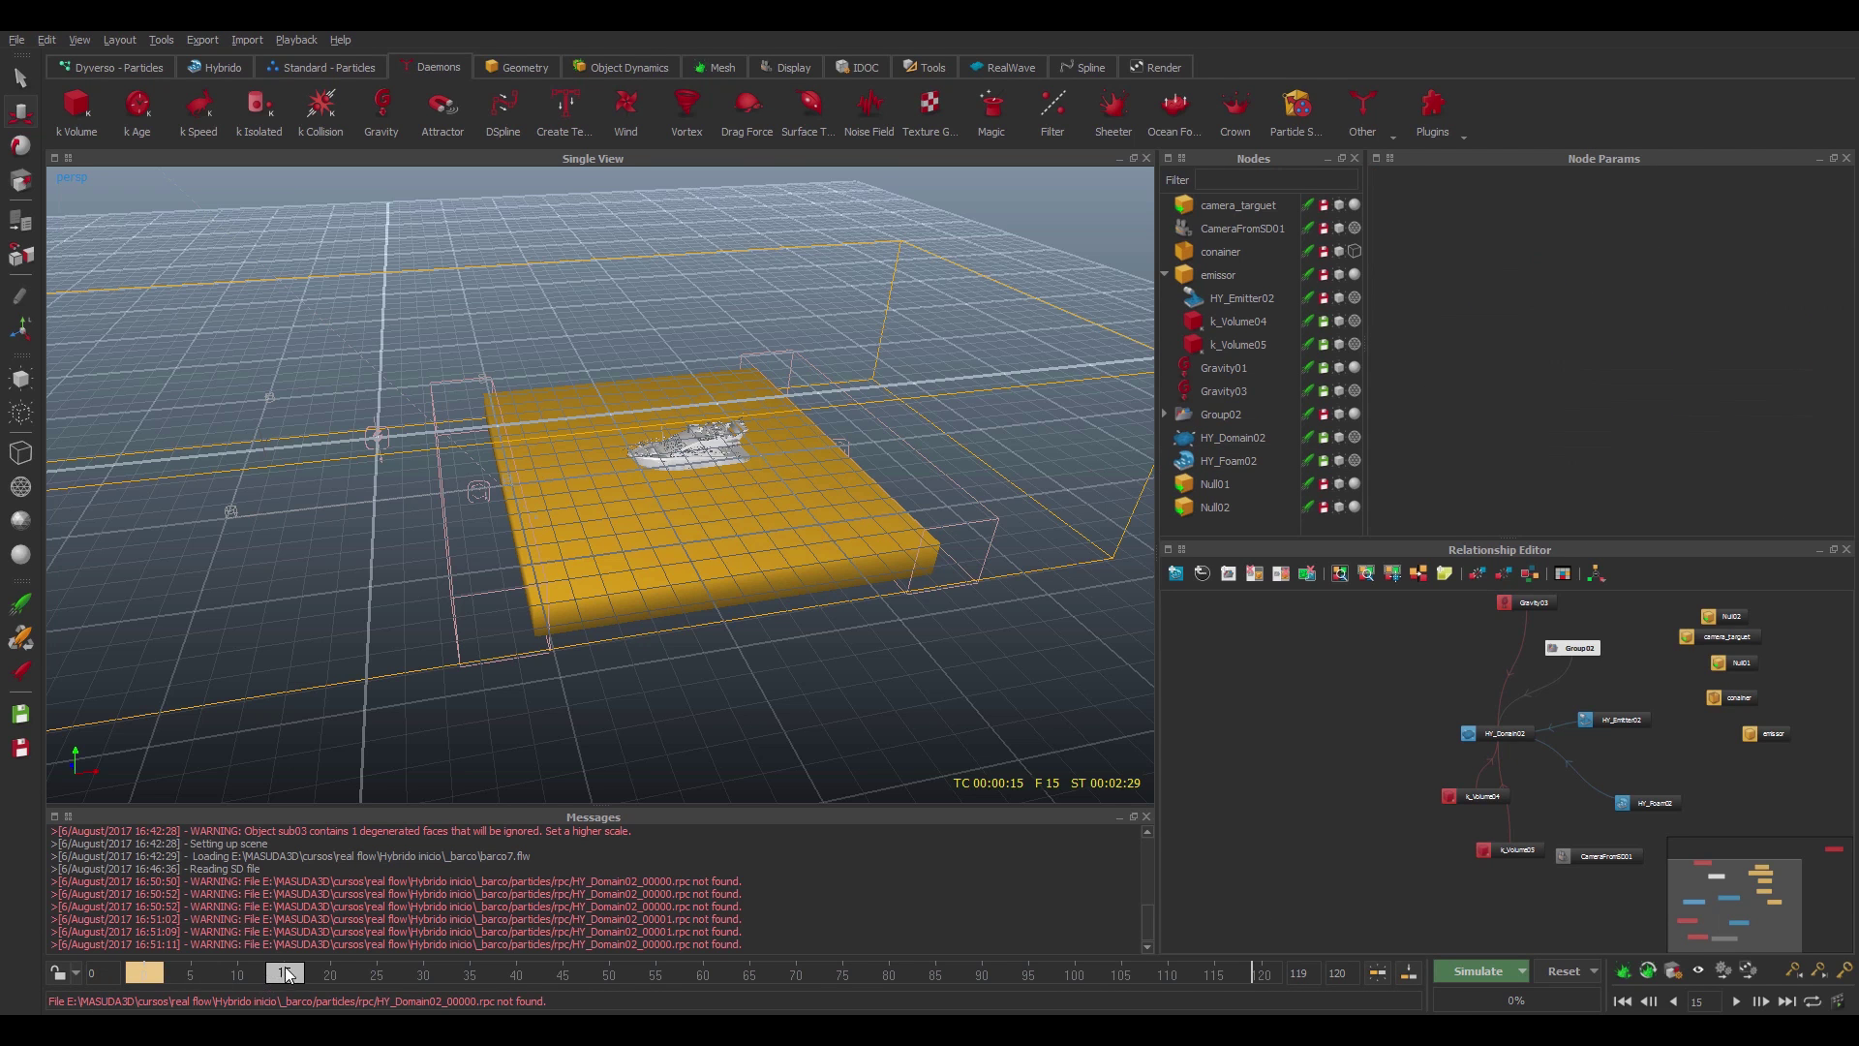
pyautogui.moveTo(281, 971); pyautogui.dragTo(182, 972)
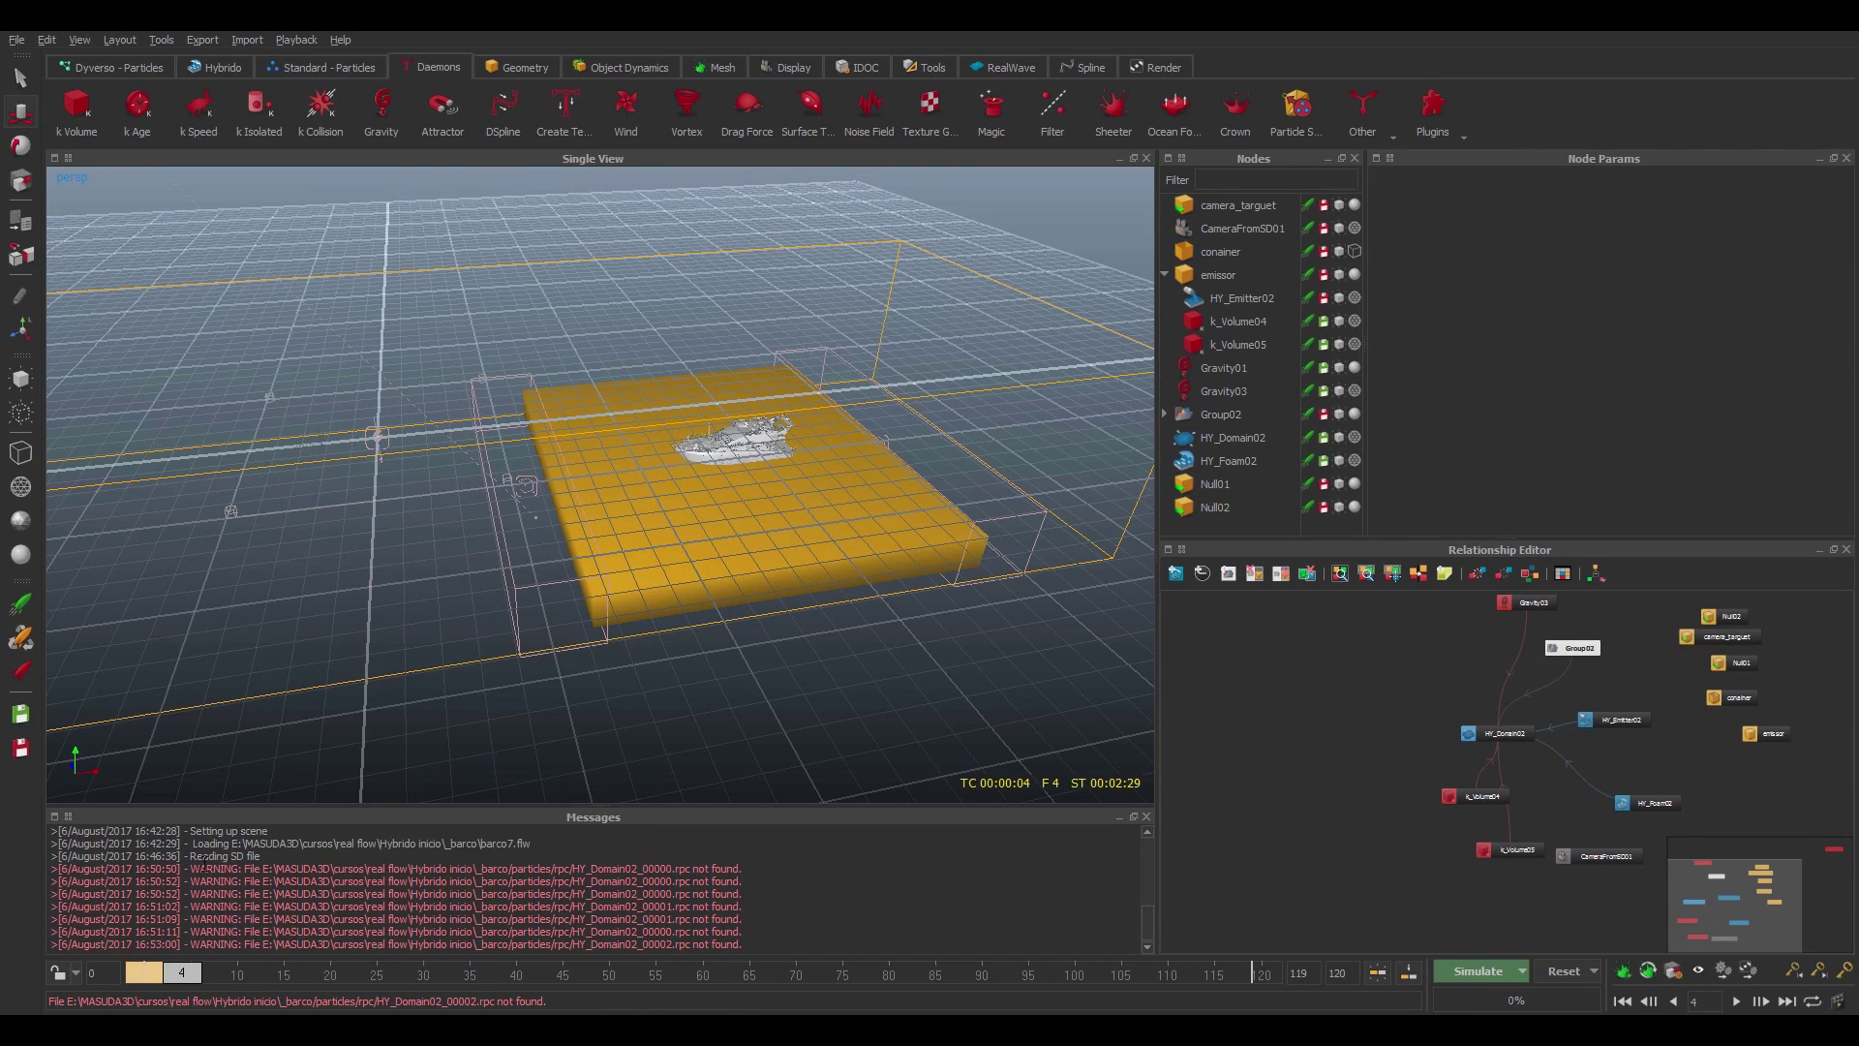
# - Add a k_Volume01 kill daemon and fit it around the conainer tank, then check it across frames
pyautogui.click(76, 107)
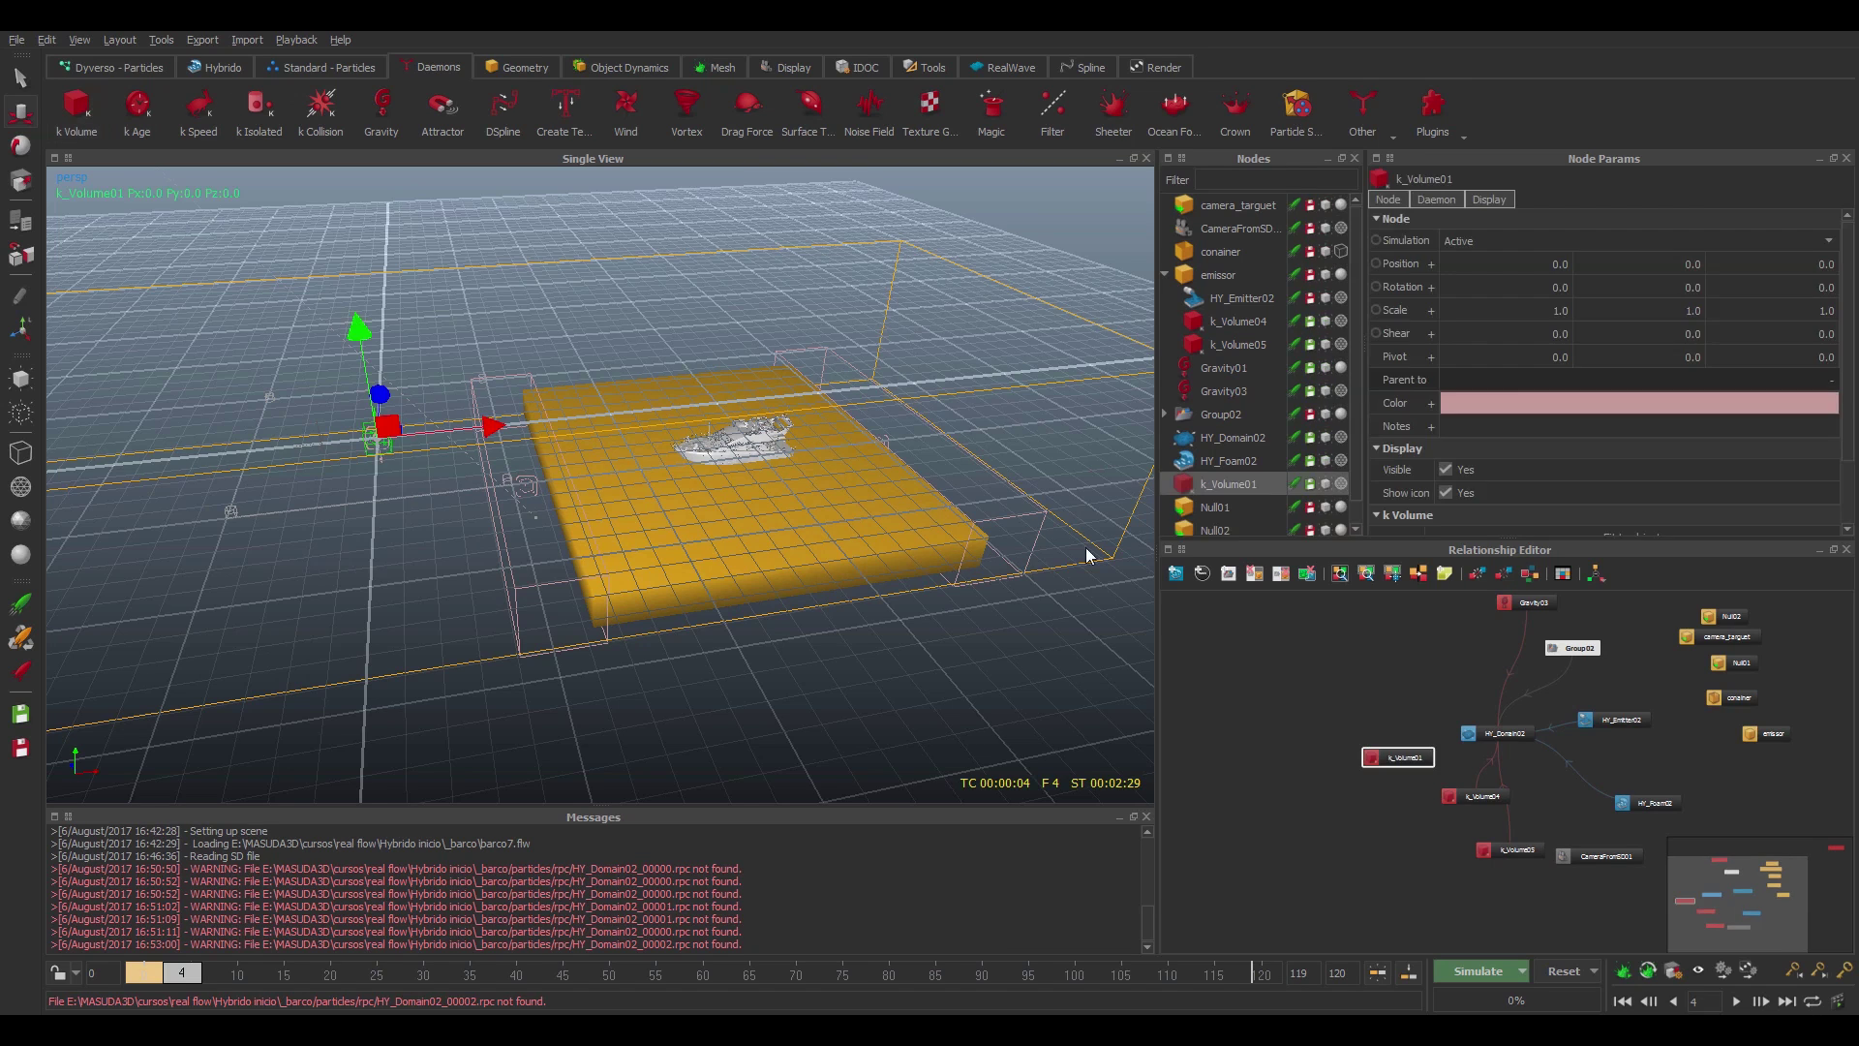
pyautogui.moveTo(1420, 767); pyautogui.dragTo(1421, 642)
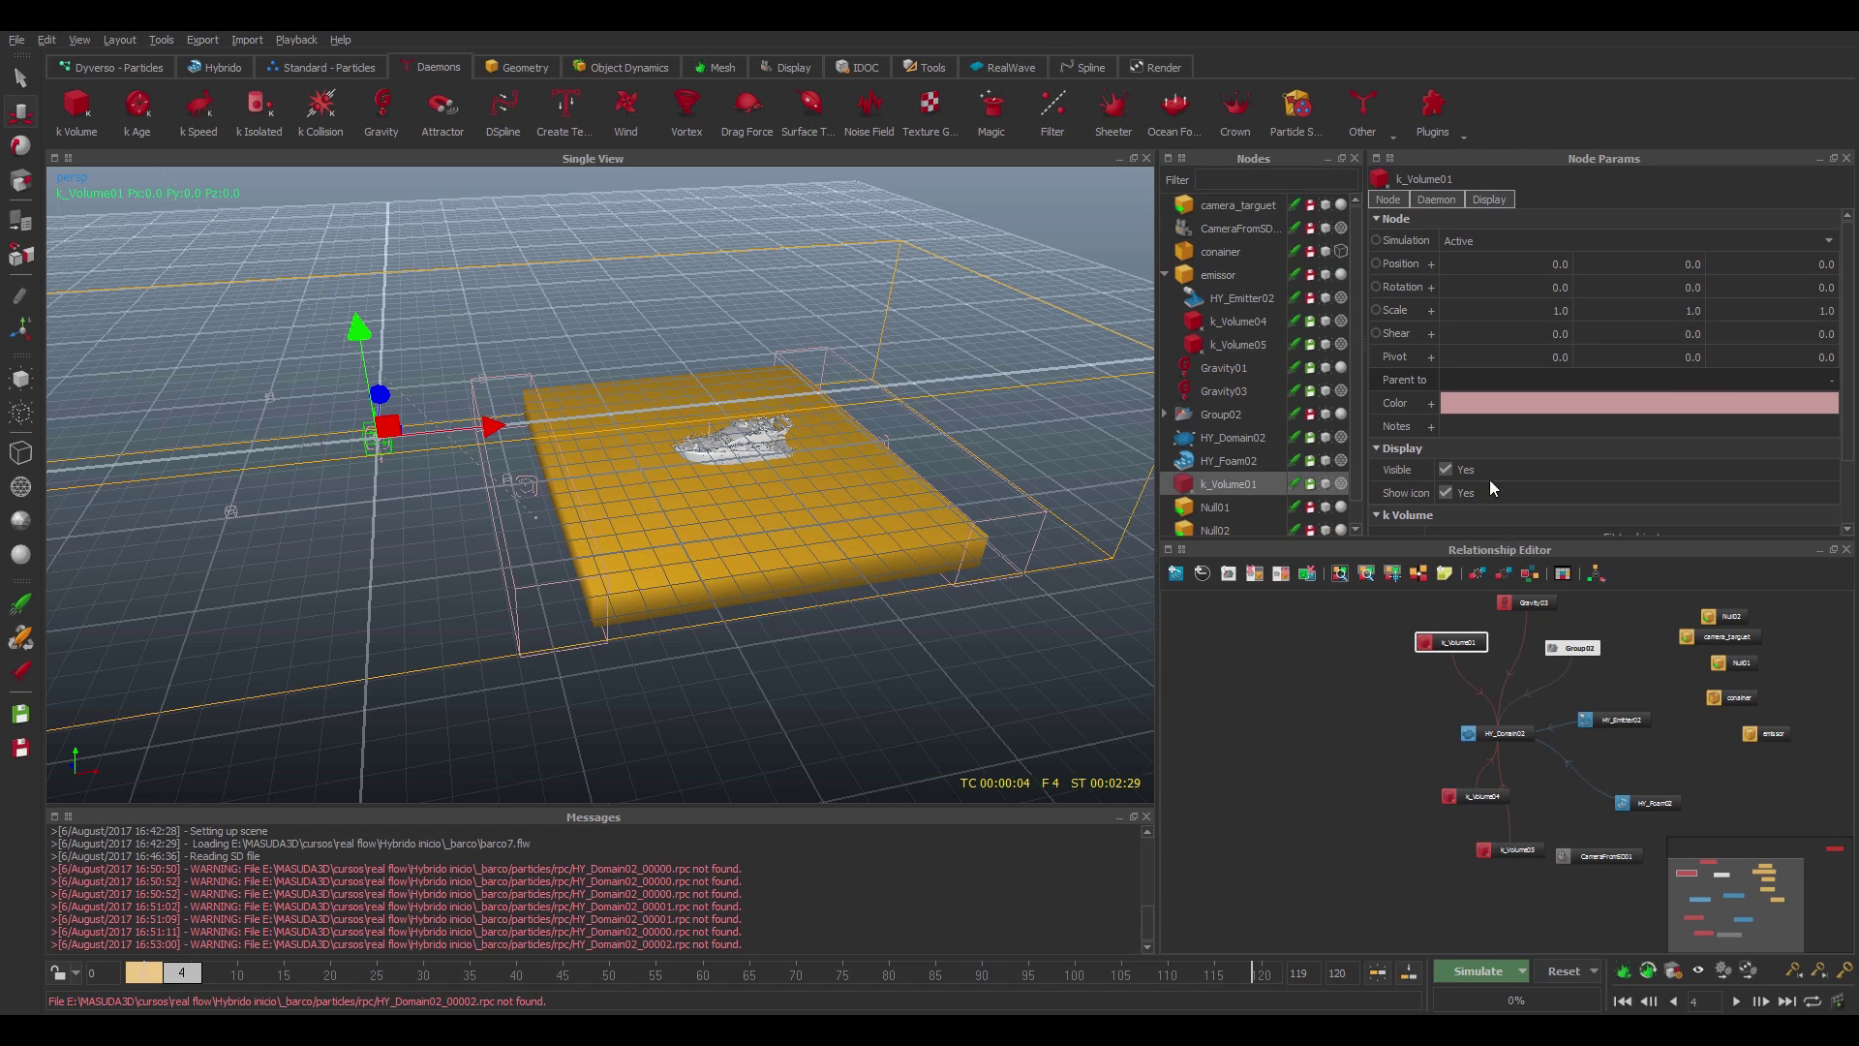
pyautogui.click(1438, 196)
pyautogui.click(1652, 241)
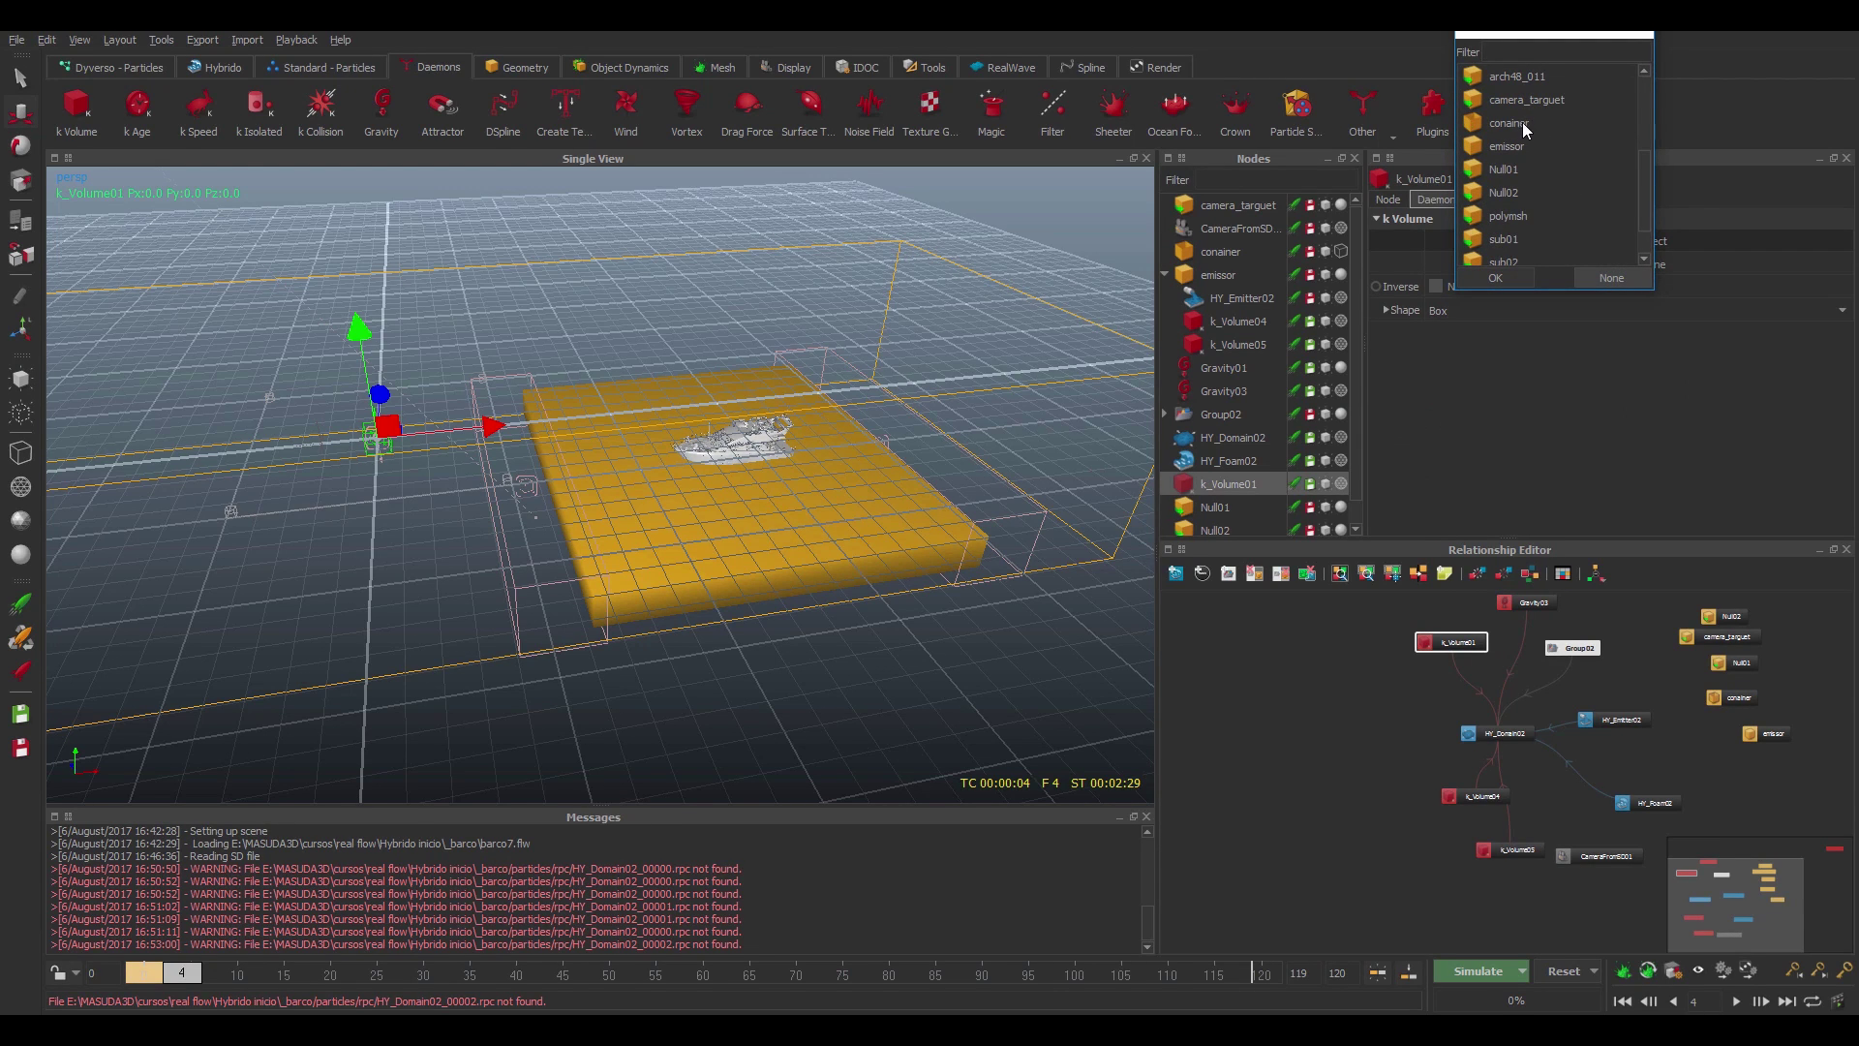
pyautogui.click(1509, 123)
pyautogui.click(1495, 278)
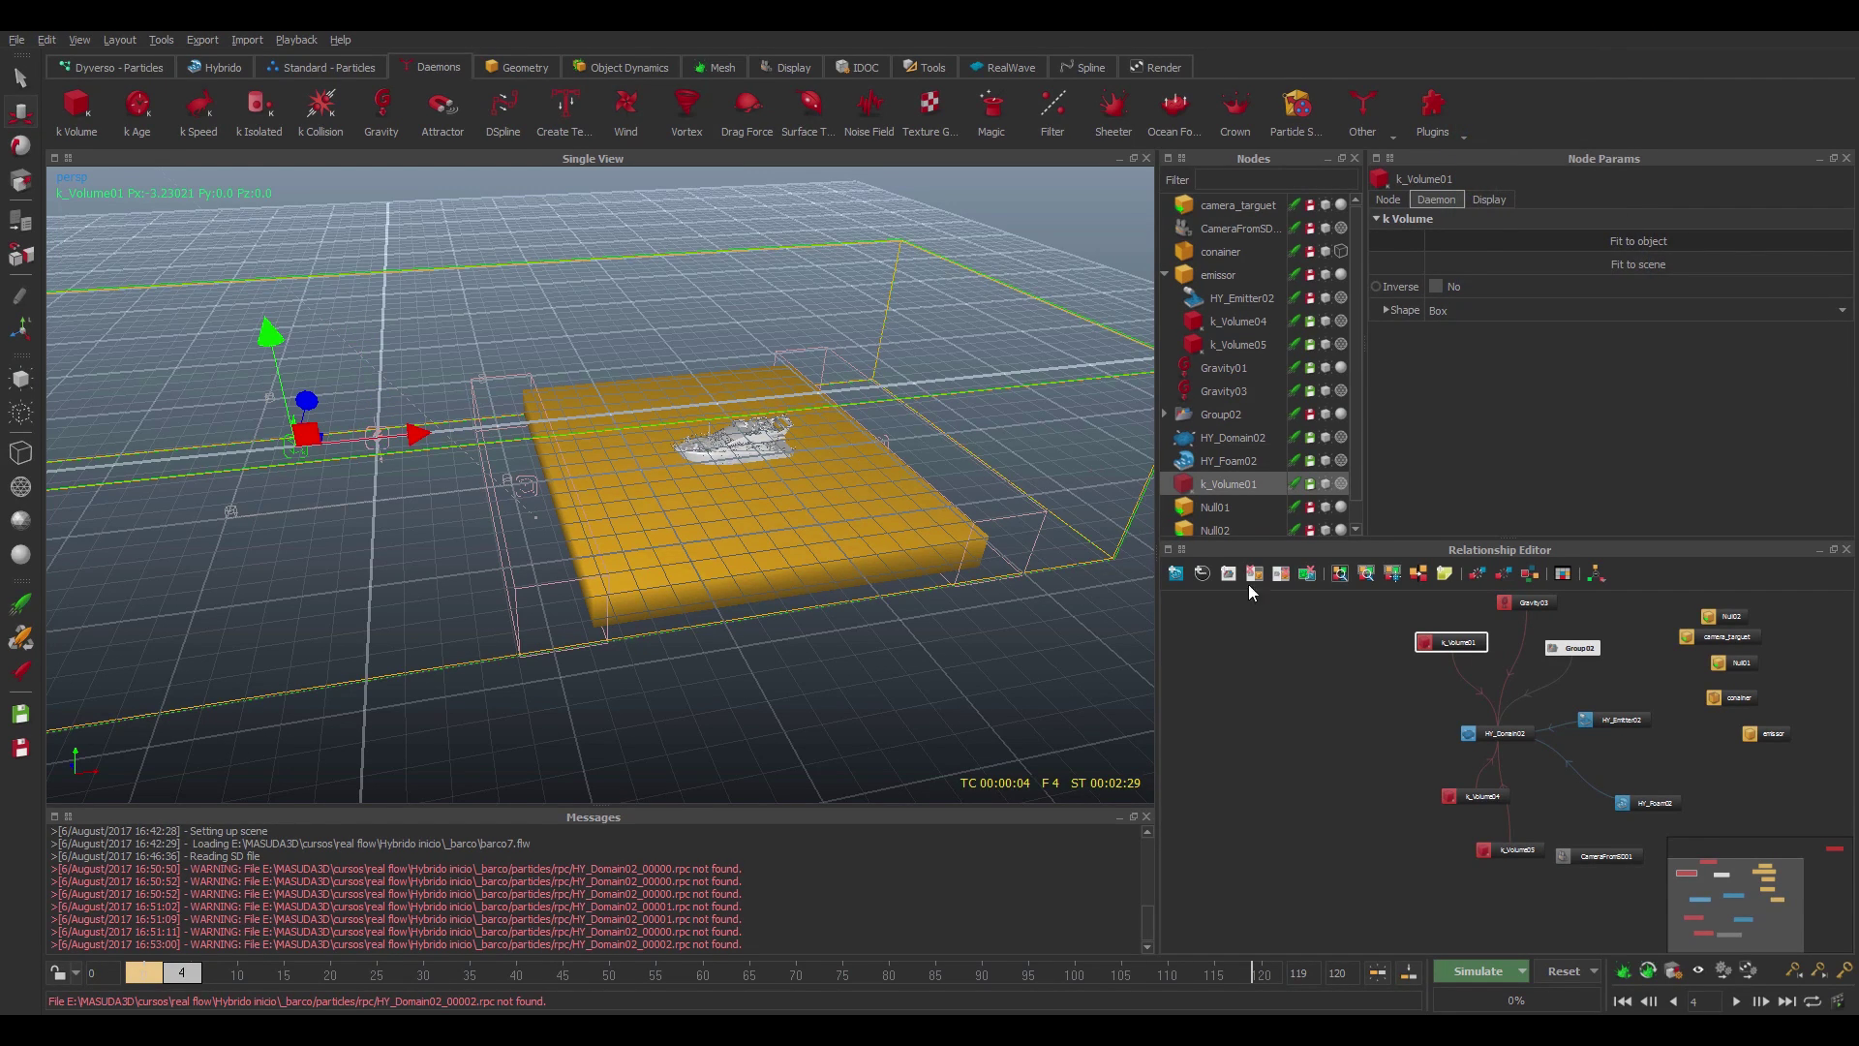
pyautogui.moveTo(211, 975); pyautogui.dragTo(144, 972)
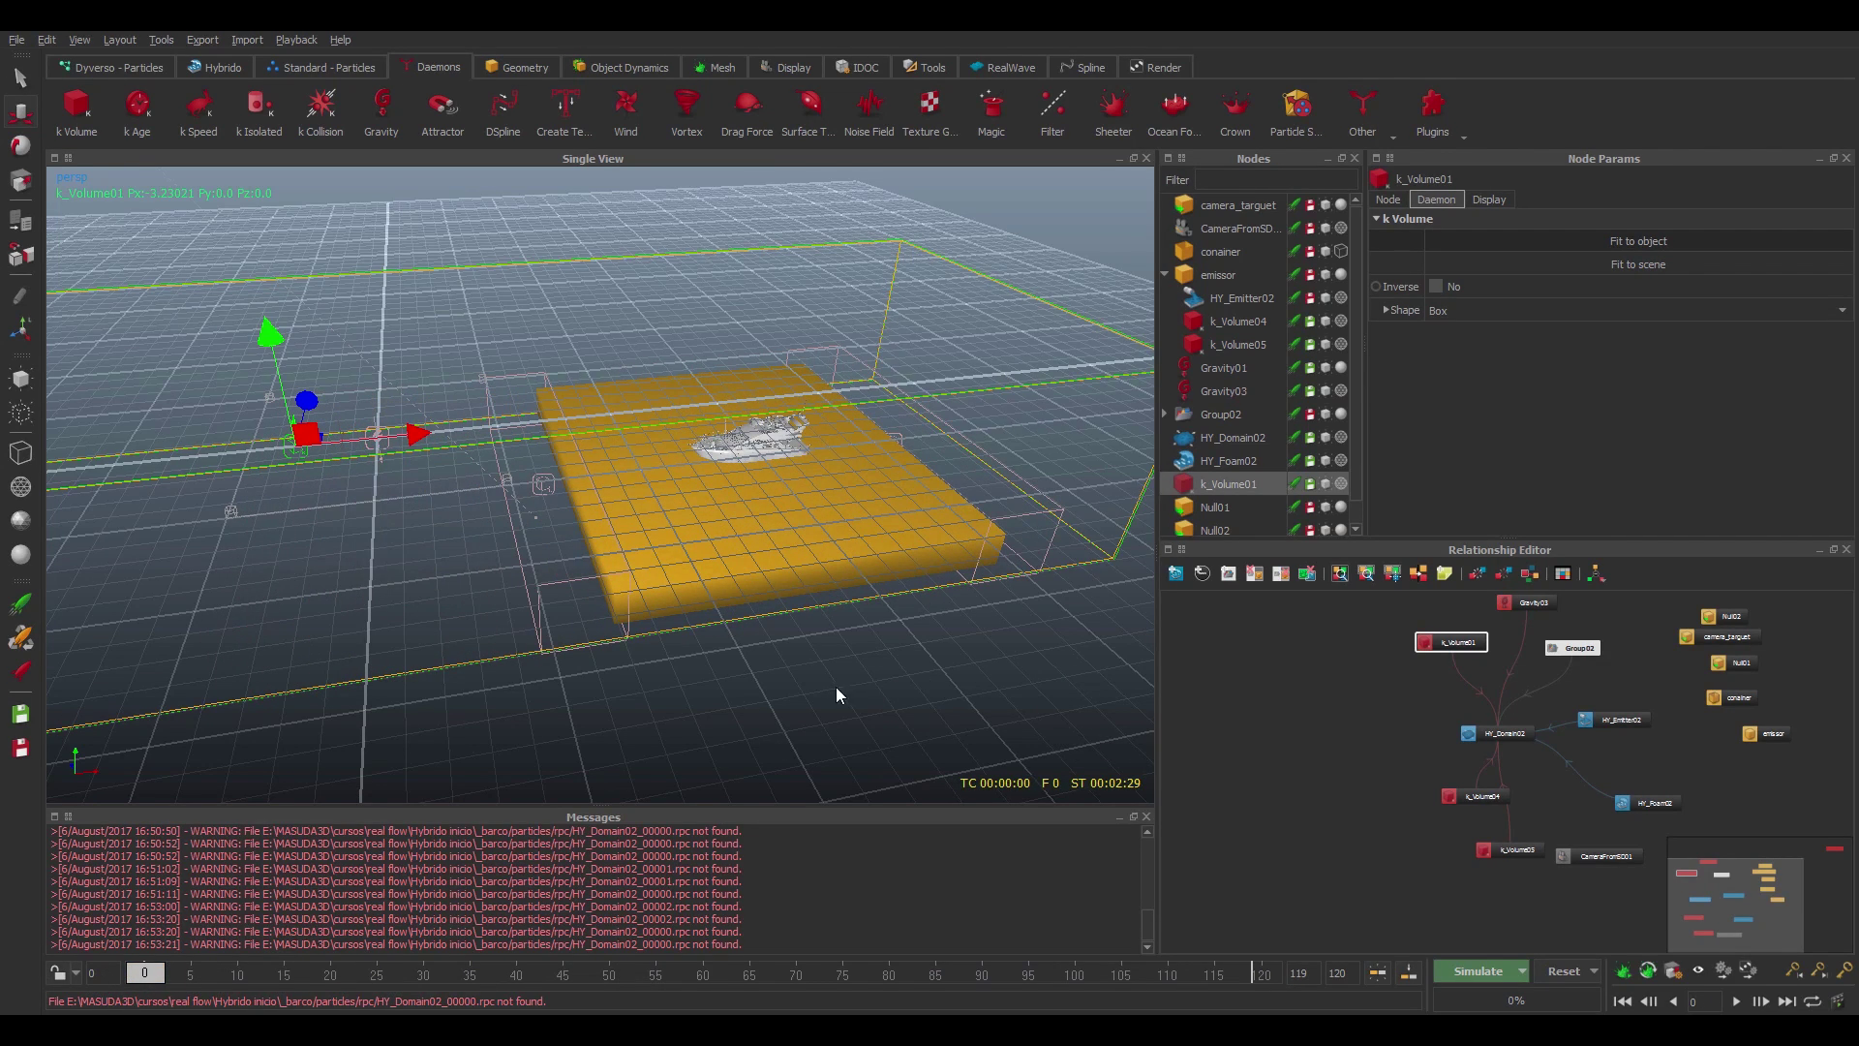
pyautogui.keyDown('alt'); pyautogui.moveTo(820, 695); pyautogui.dragTo(942, 668); pyautogui.keyUp('alt')
# - Rearrange the HY_Domain02 and k_Volume01 nodes in the graph and select HY_Emitter02
pyautogui.click(1469, 733)
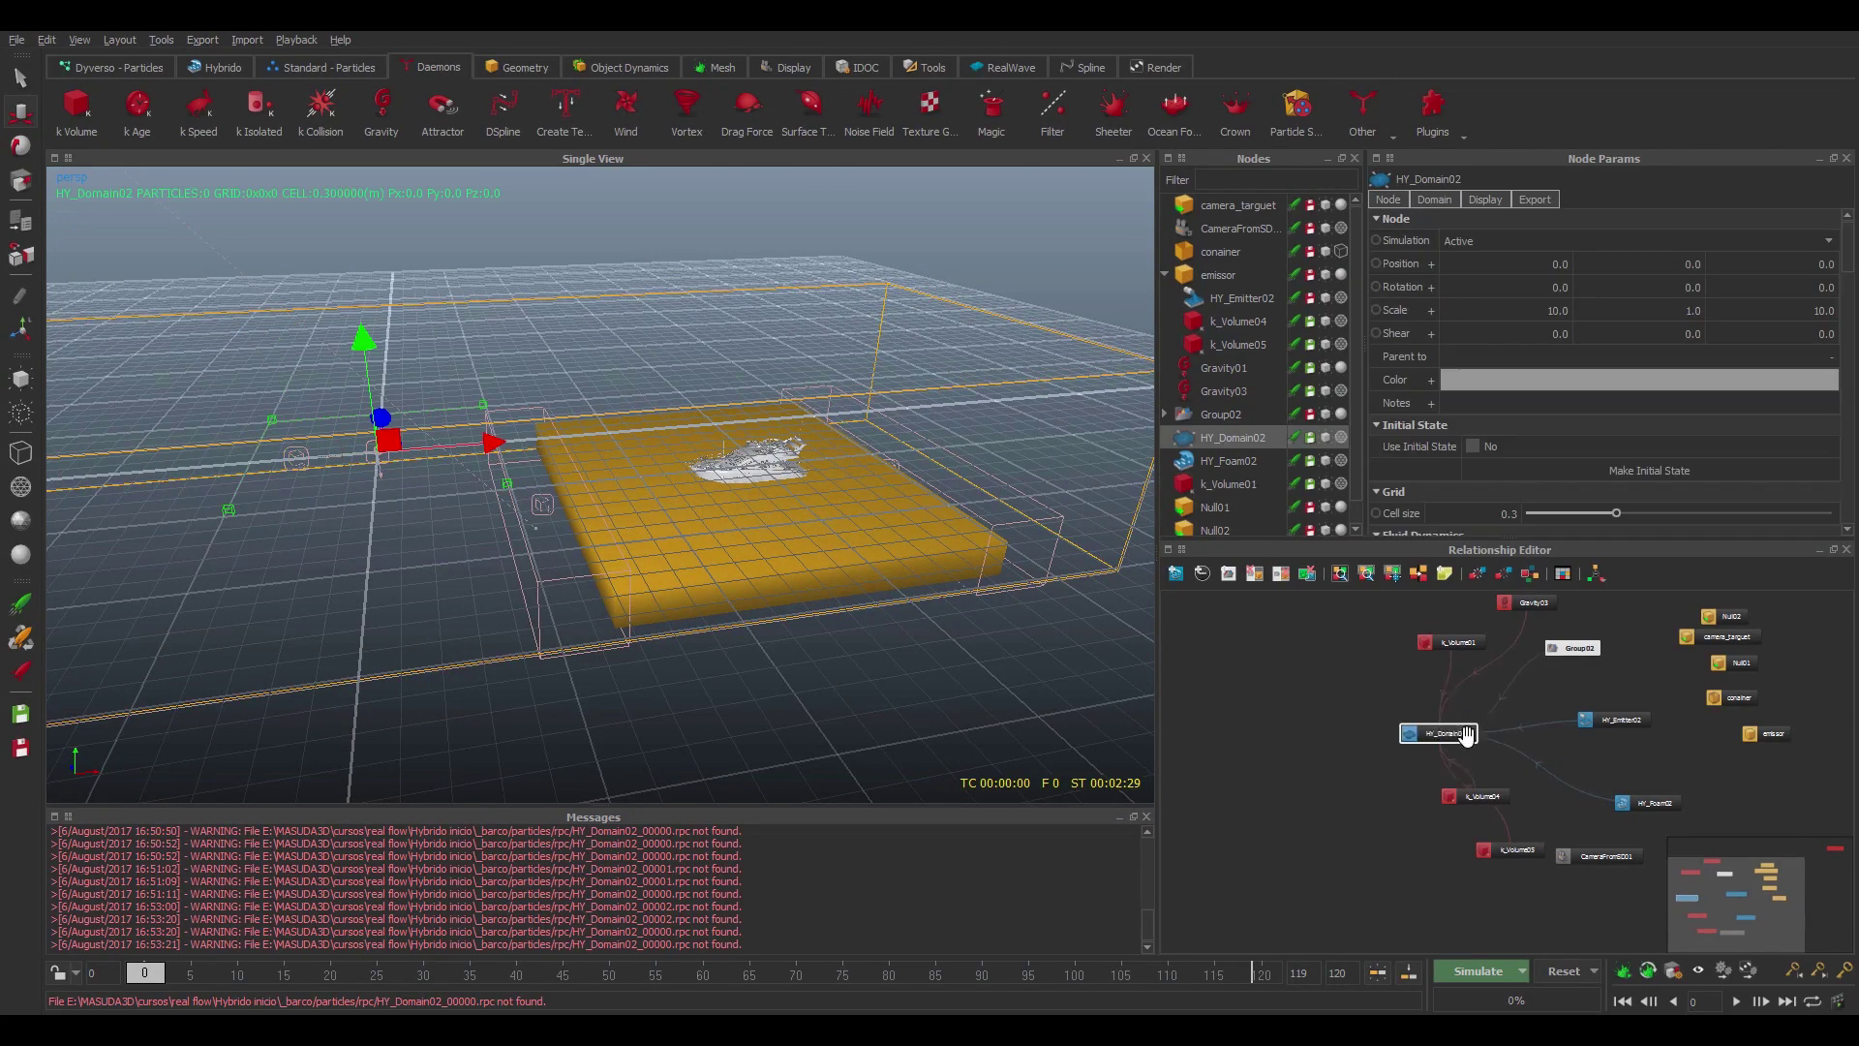
pyautogui.moveTo(1469, 733); pyautogui.dragTo(1448, 733)
pyautogui.moveTo(1466, 642); pyautogui.dragTo(1433, 632)
pyautogui.click(1496, 641)
pyautogui.moveTo(1626, 721); pyautogui.dragTo(1608, 733)
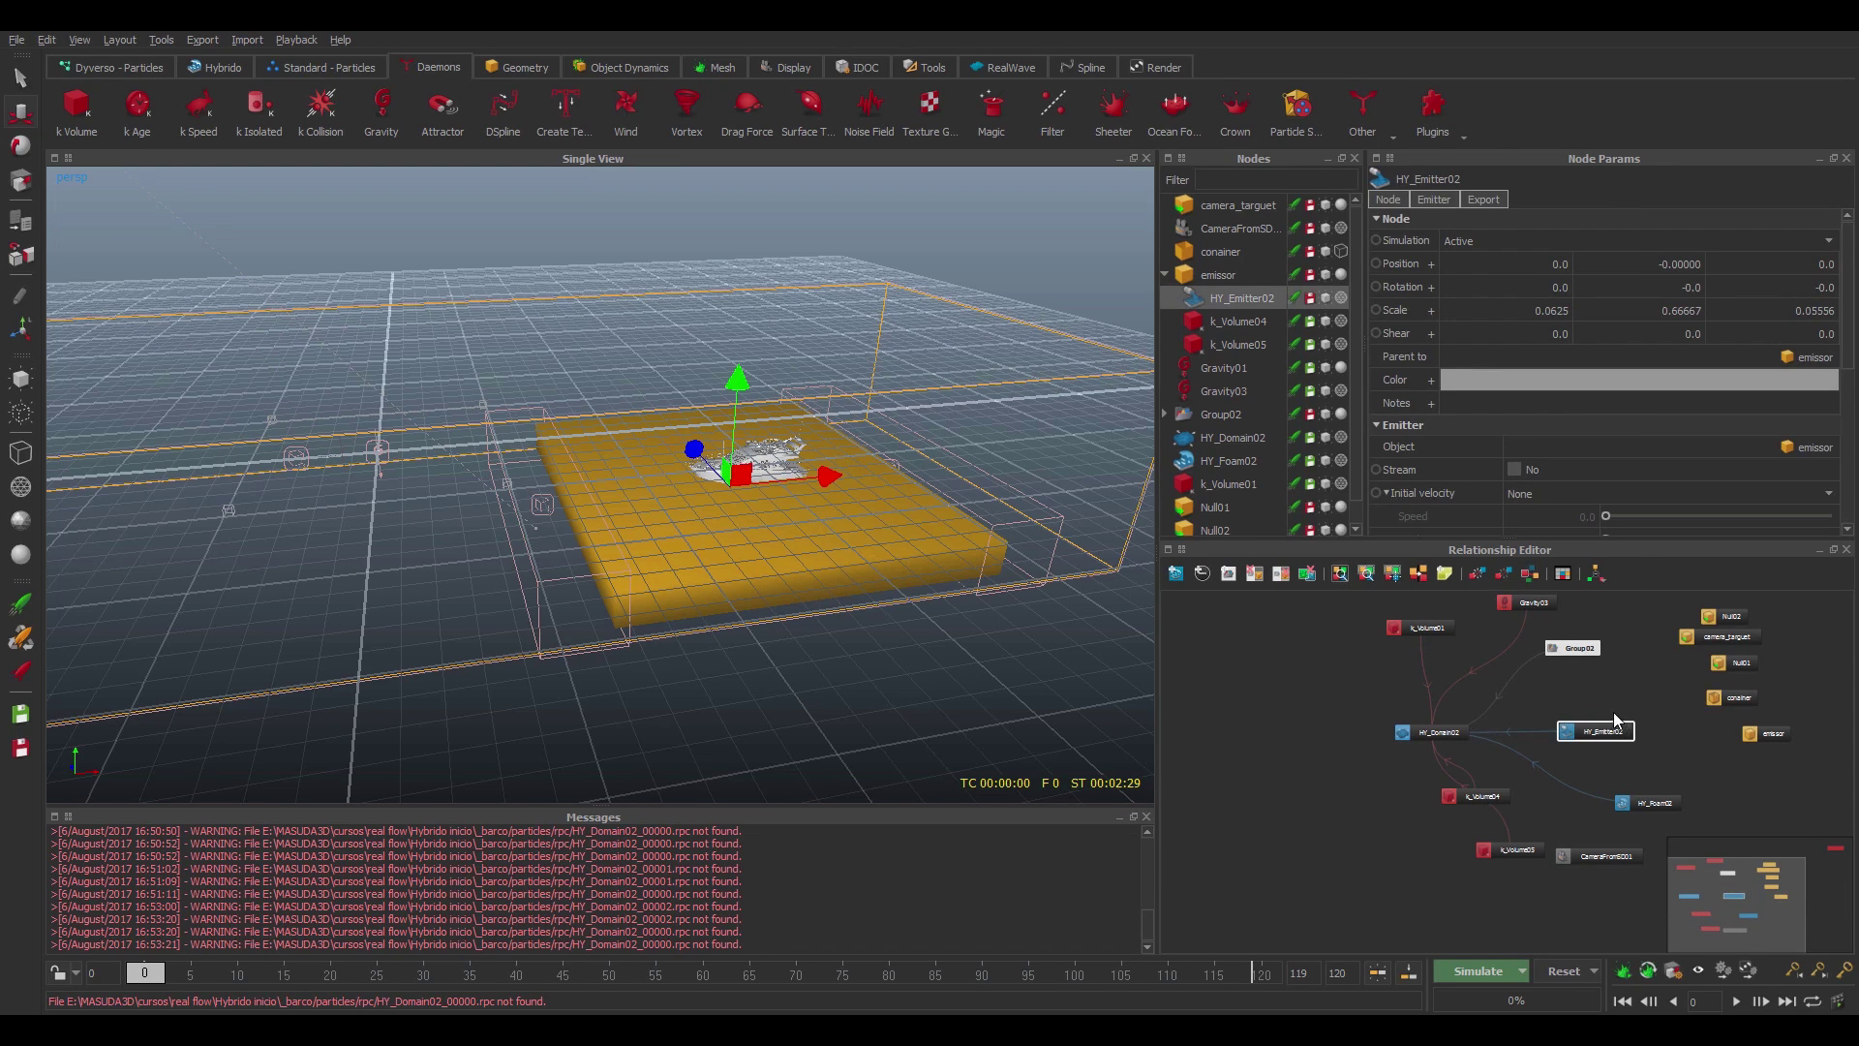
# - Turn on Stream for HY_Emitter02 with a Constant initial velocity of speed 2.0
pyautogui.click(1432, 199)
pyautogui.click(1514, 262)
pyautogui.click(1569, 287)
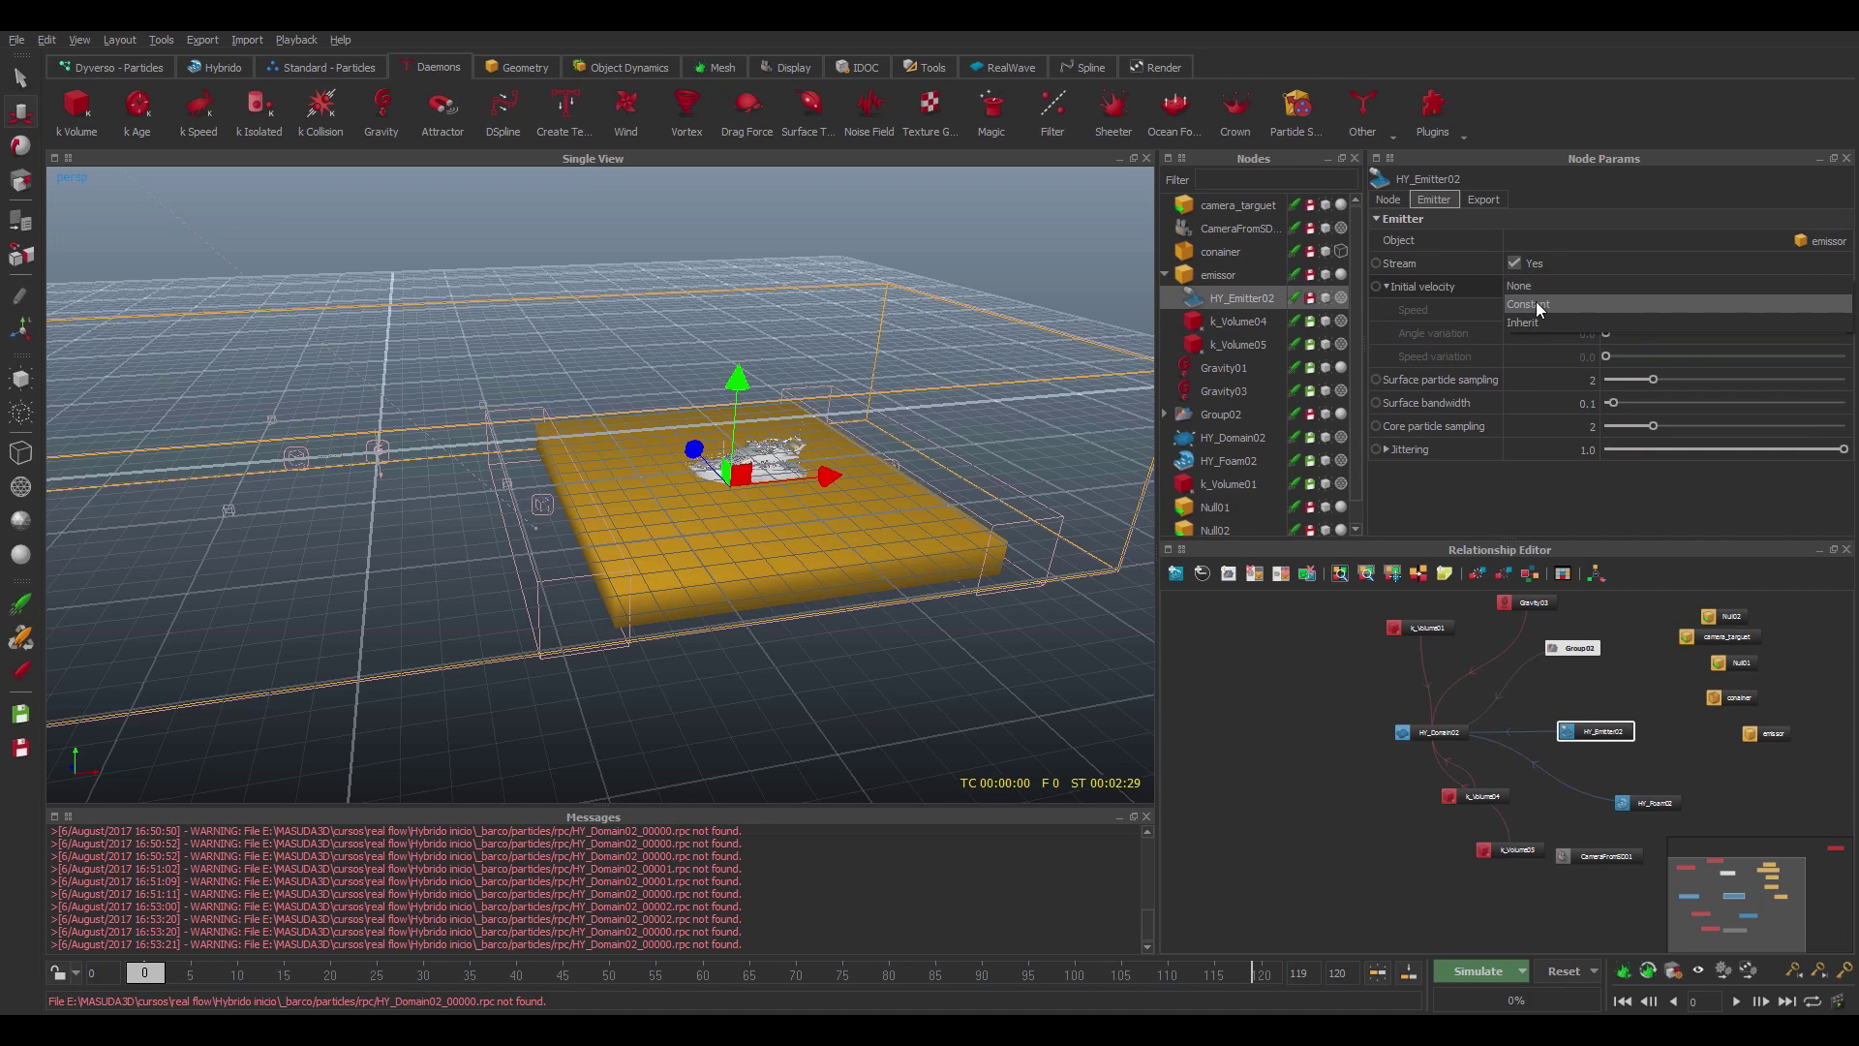
pyautogui.click(1535, 303)
pyautogui.click(1570, 312)
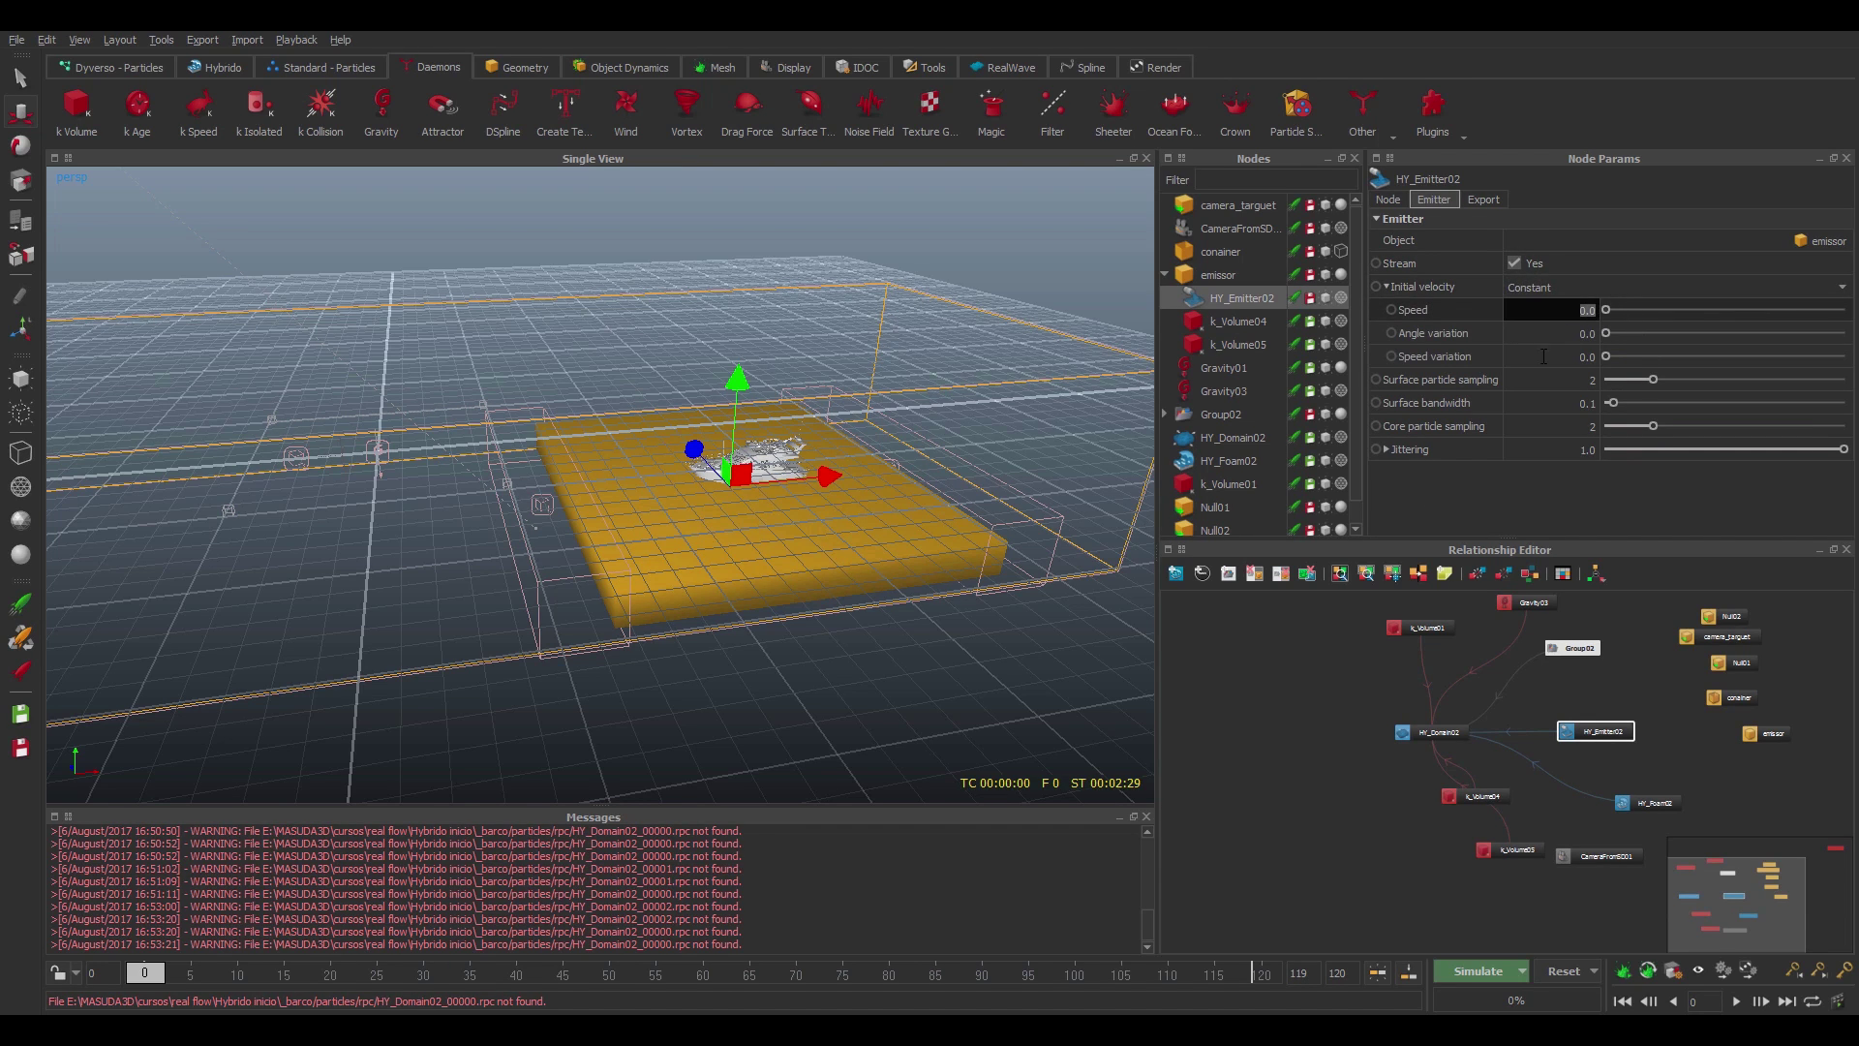
pyautogui.write('2')
pyautogui.press('Return')
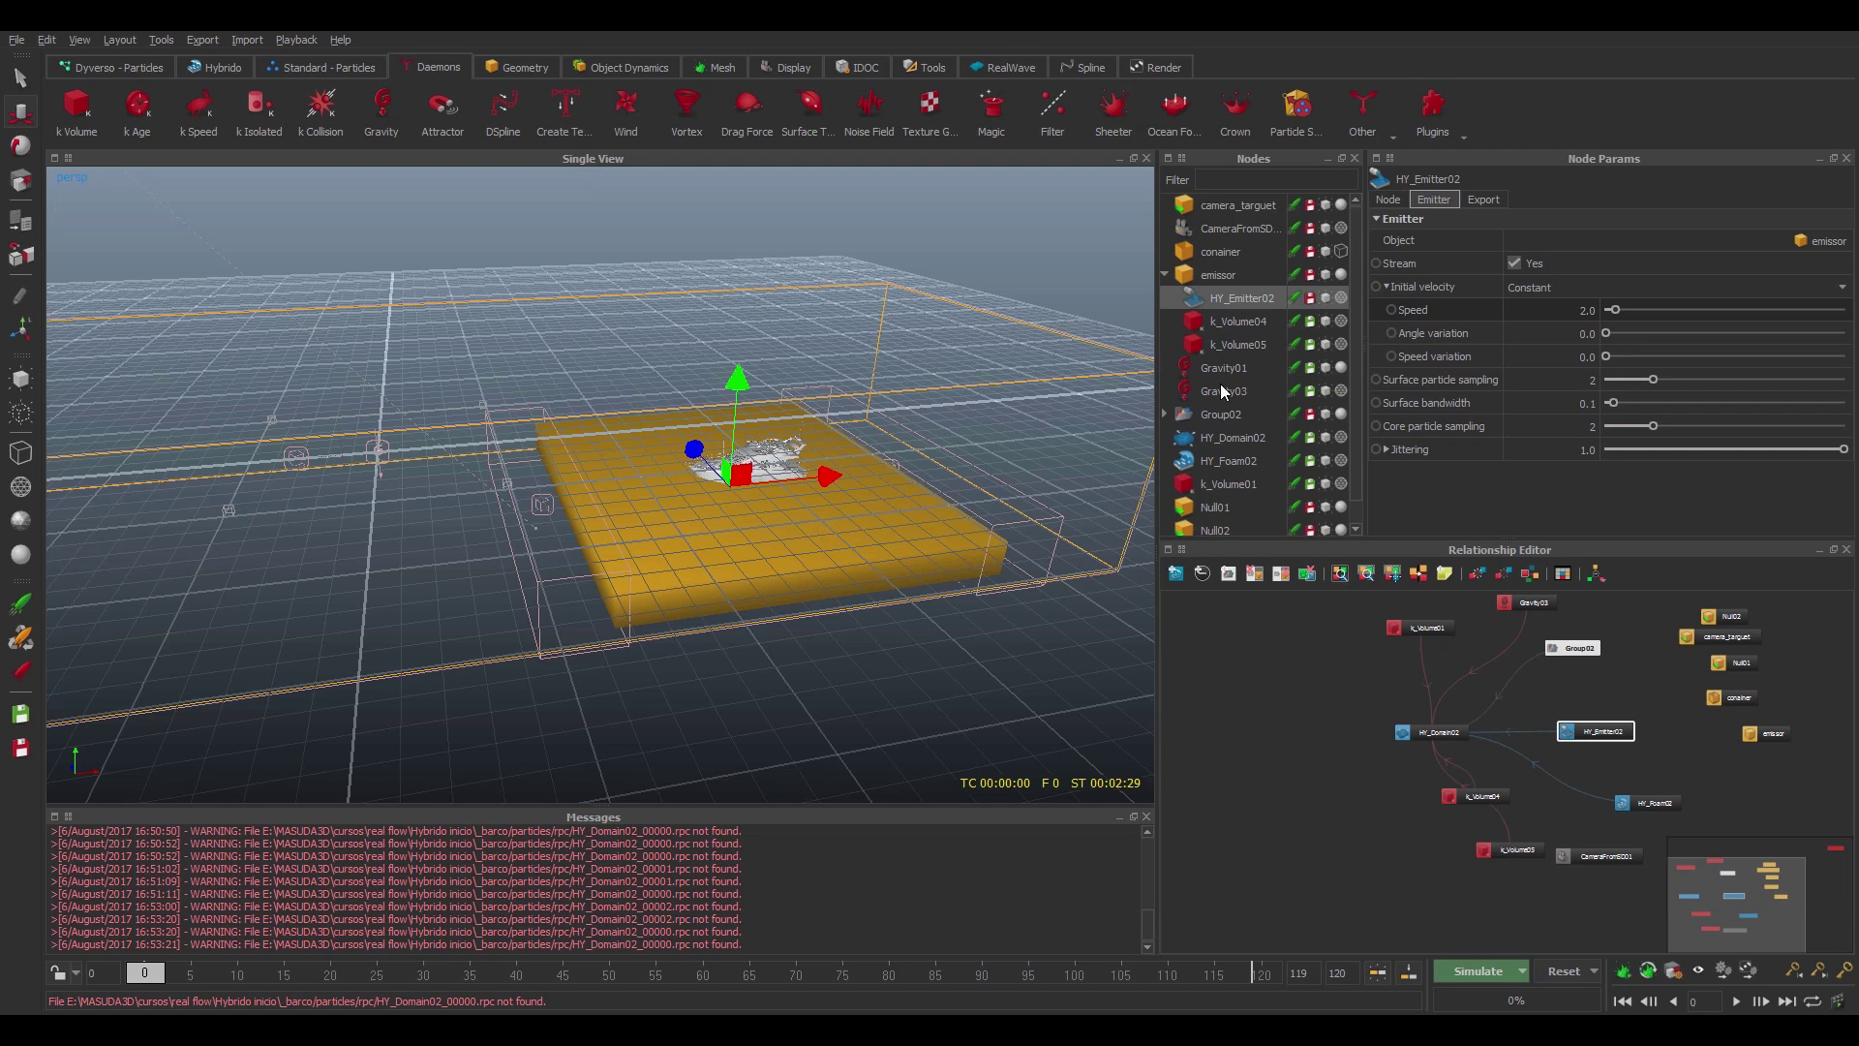
# - Set HY_Domain02's cell size to 0.1 and vorticity boost to 5.0
pyautogui.click(1231, 438)
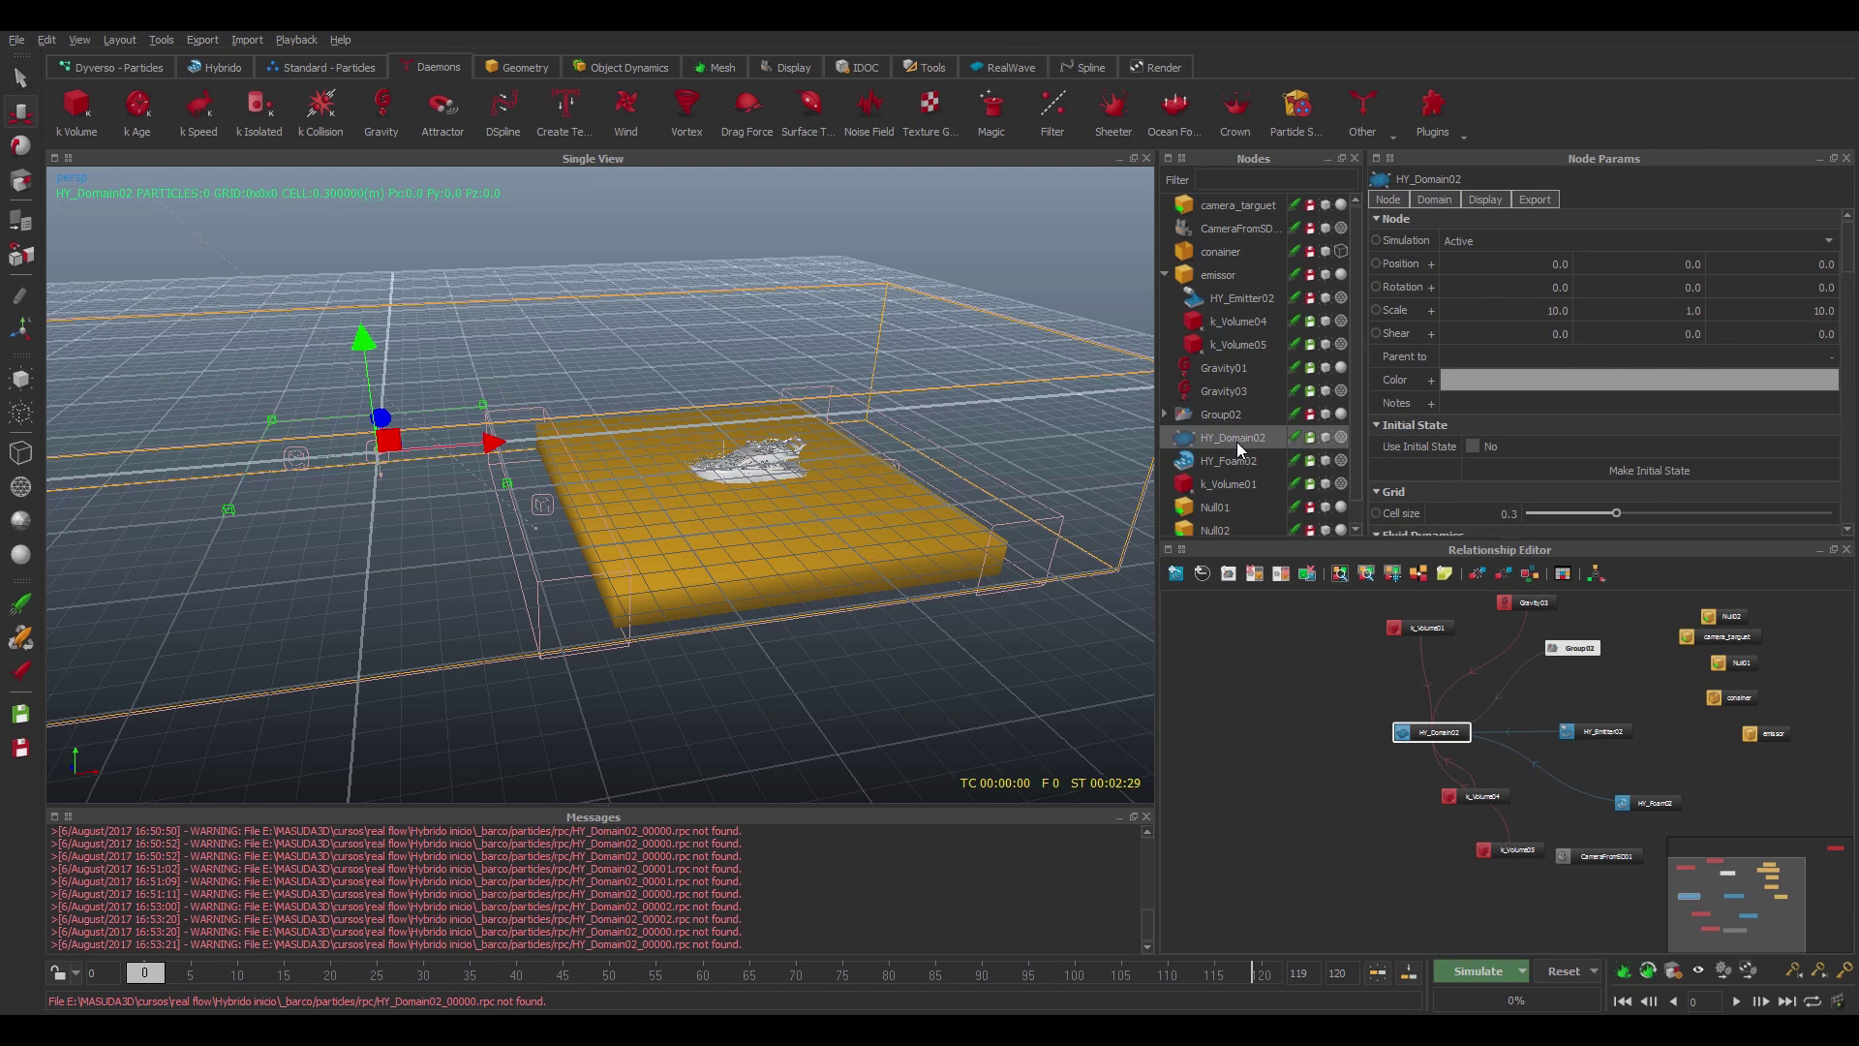
pyautogui.click(1436, 200)
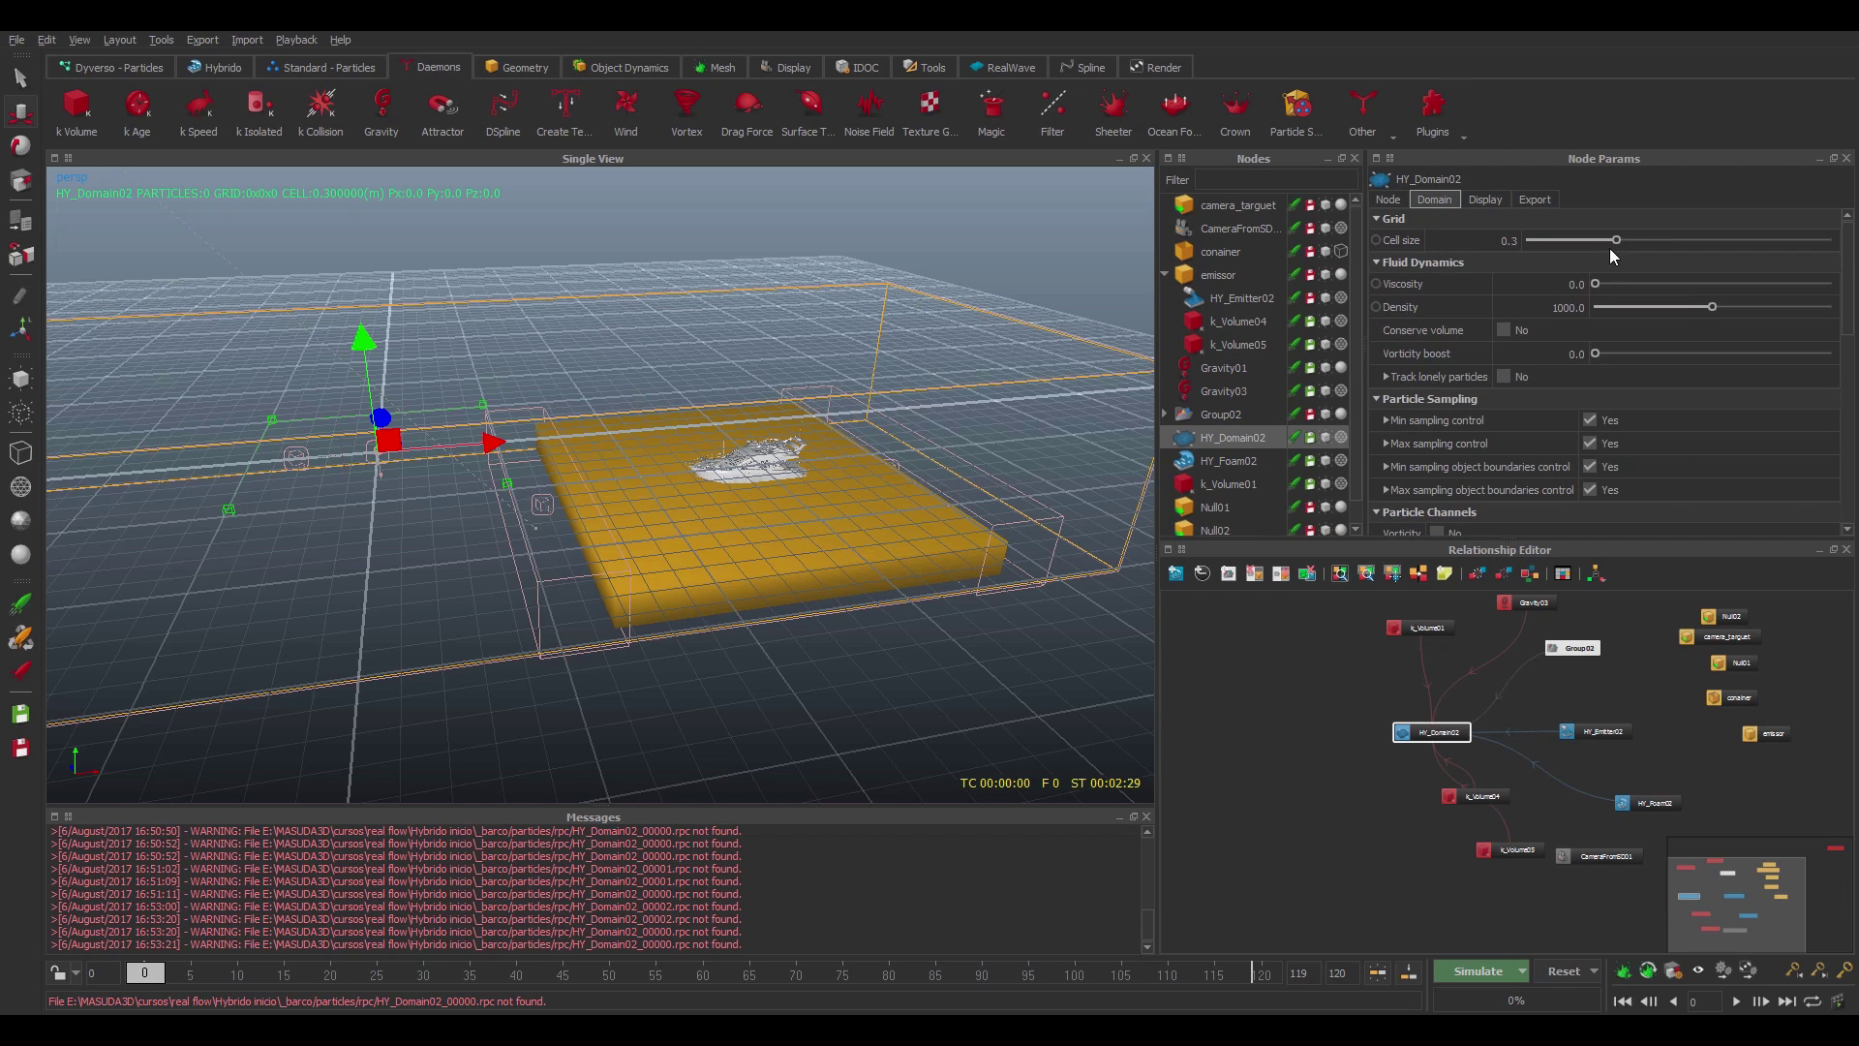
pyautogui.click(1519, 243)
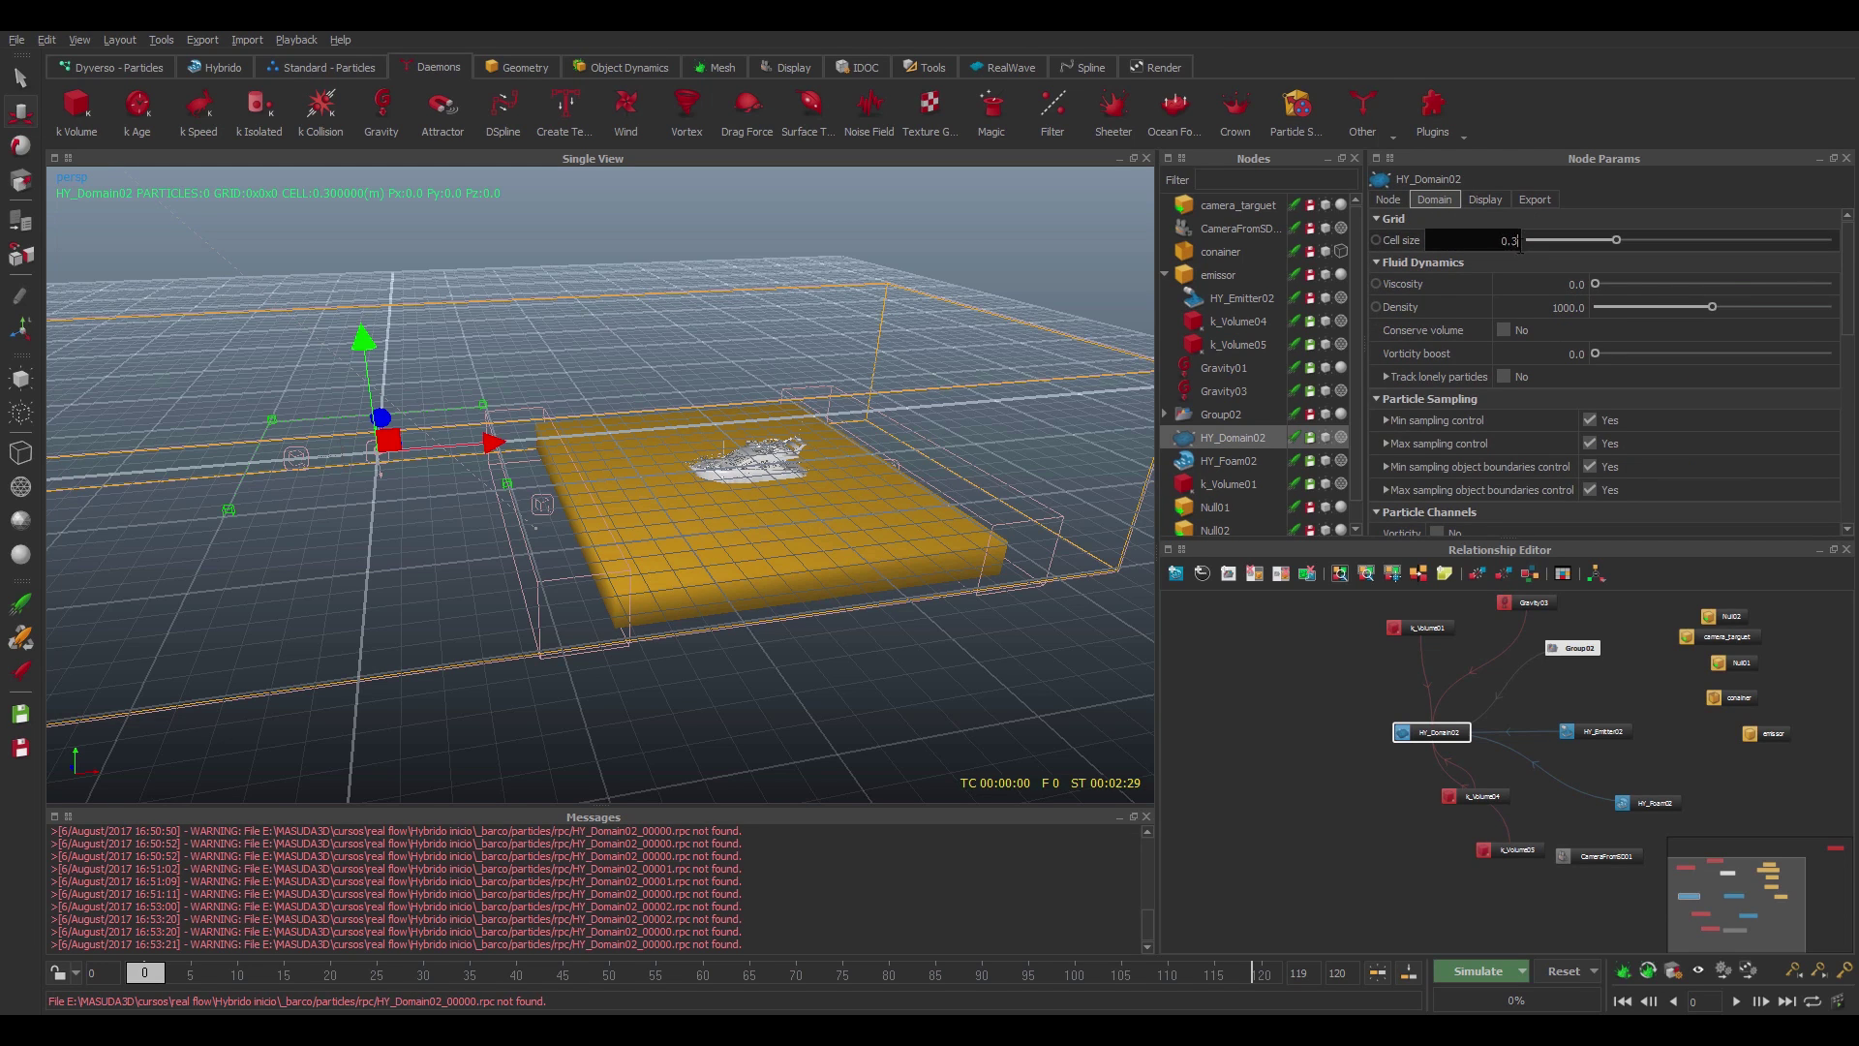
pyautogui.press('BackSpace')
pyautogui.write('1')
pyautogui.click(1547, 354)
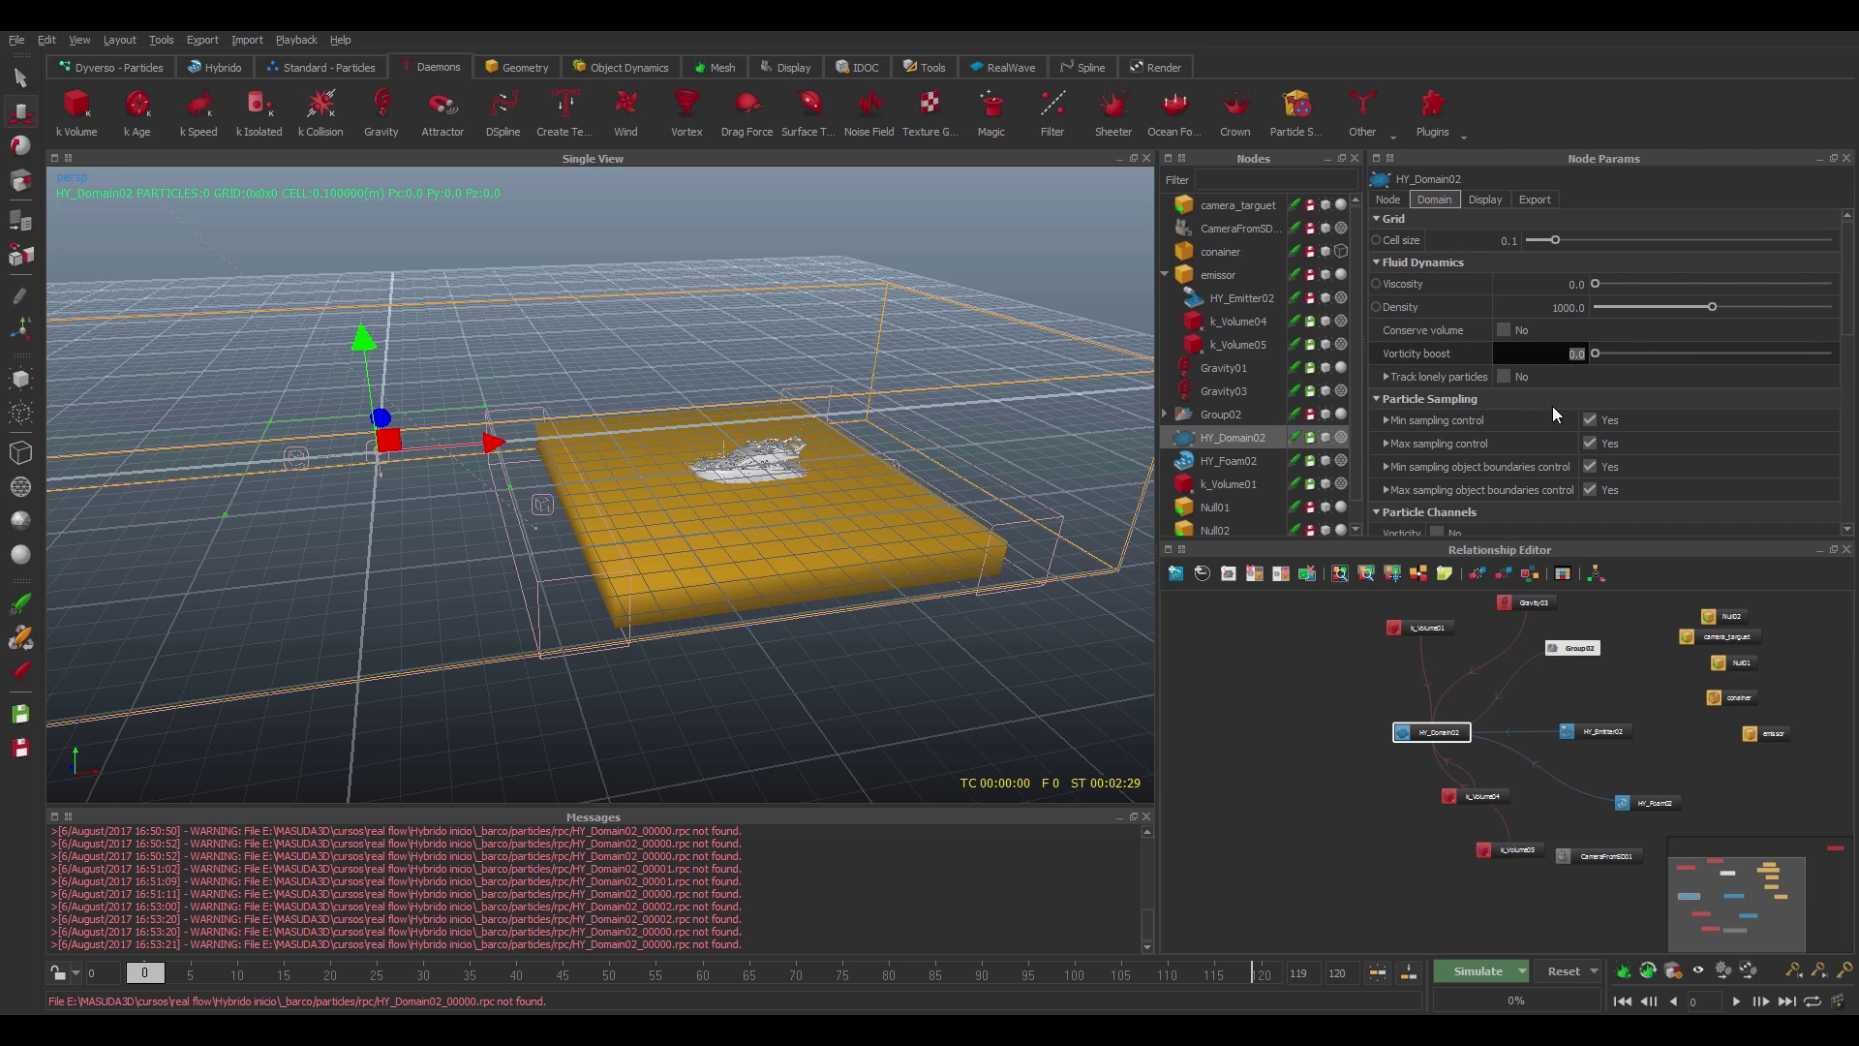
pyautogui.write('5')
pyautogui.press('Return')
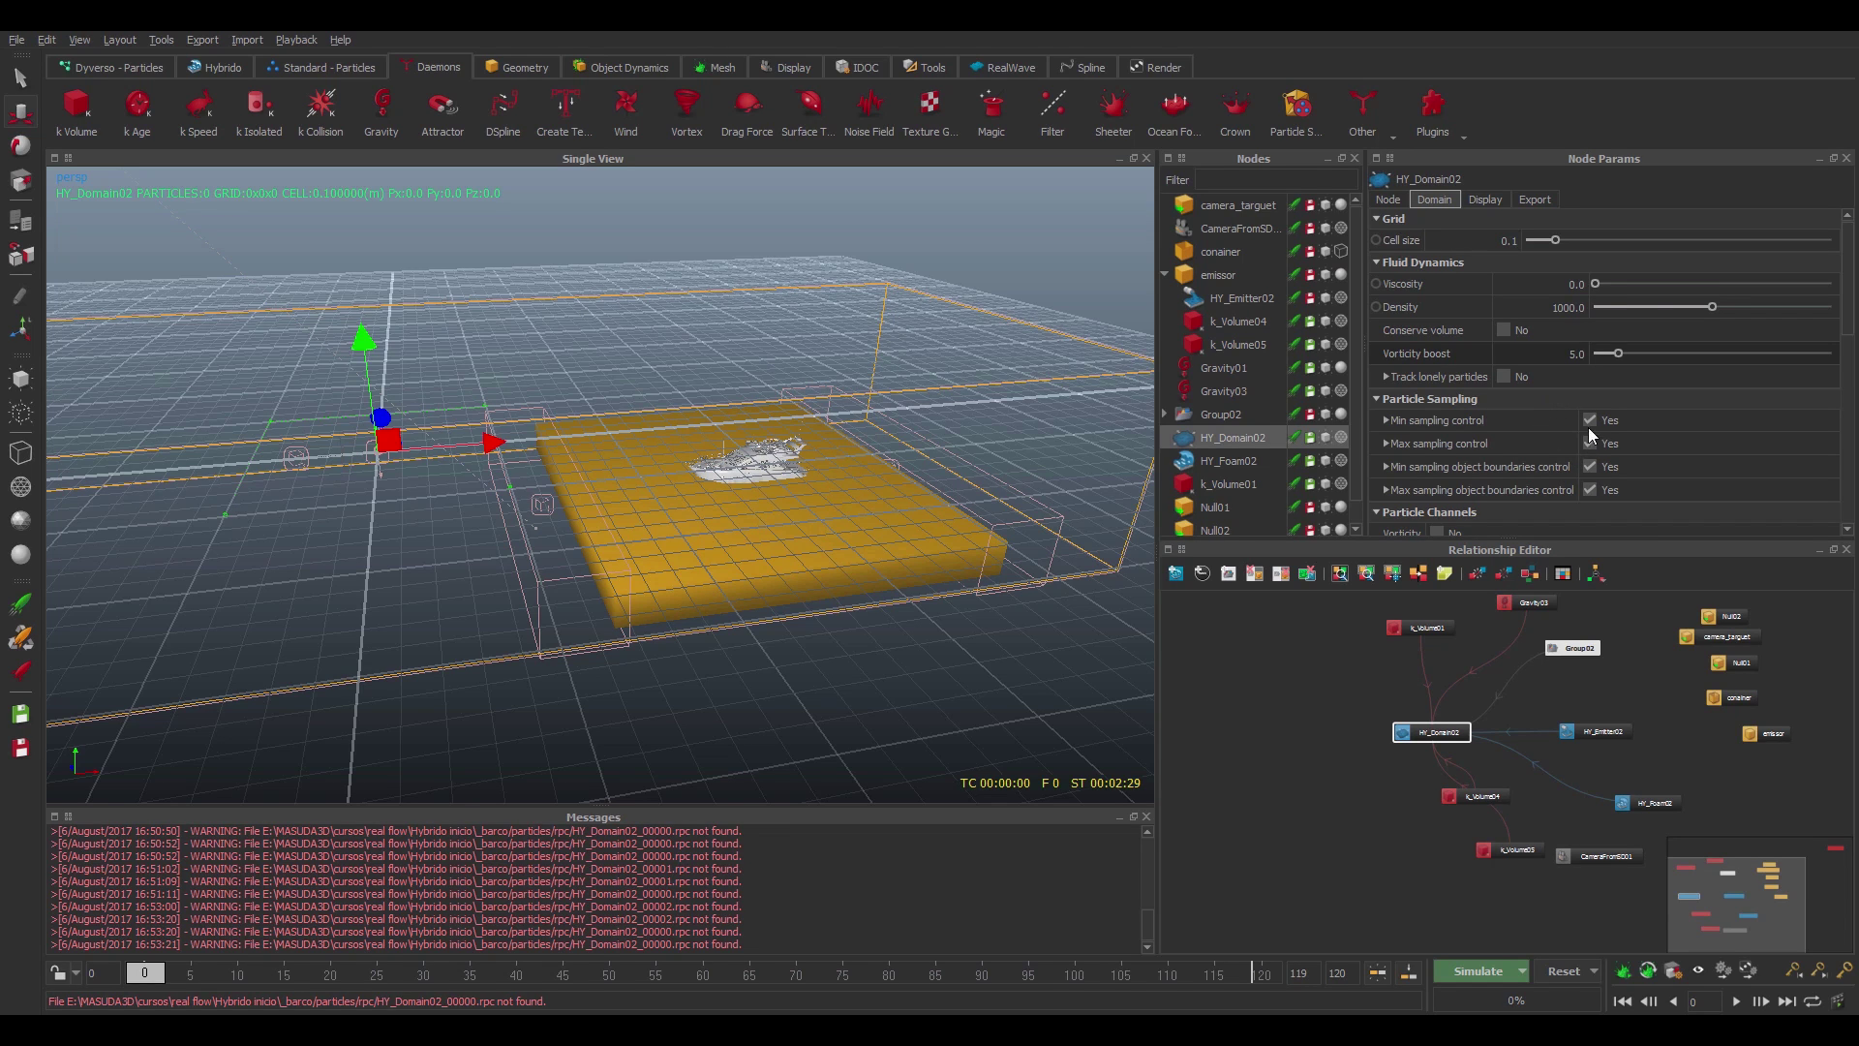
# - Switch off HY_Domain02's max sampling and min sampling object boundaries controls
pyautogui.click(1589, 442)
pyautogui.click(1588, 467)
pyautogui.scroll(-5, 1851, 291)
pyautogui.scroll(5, 1847, 236)
# - Rearrange the HY_Domain02, HY_Emitter02, Group02 and k_Volume04 nodes in the graph
pyautogui.moveTo(1463, 729); pyautogui.dragTo(1491, 705)
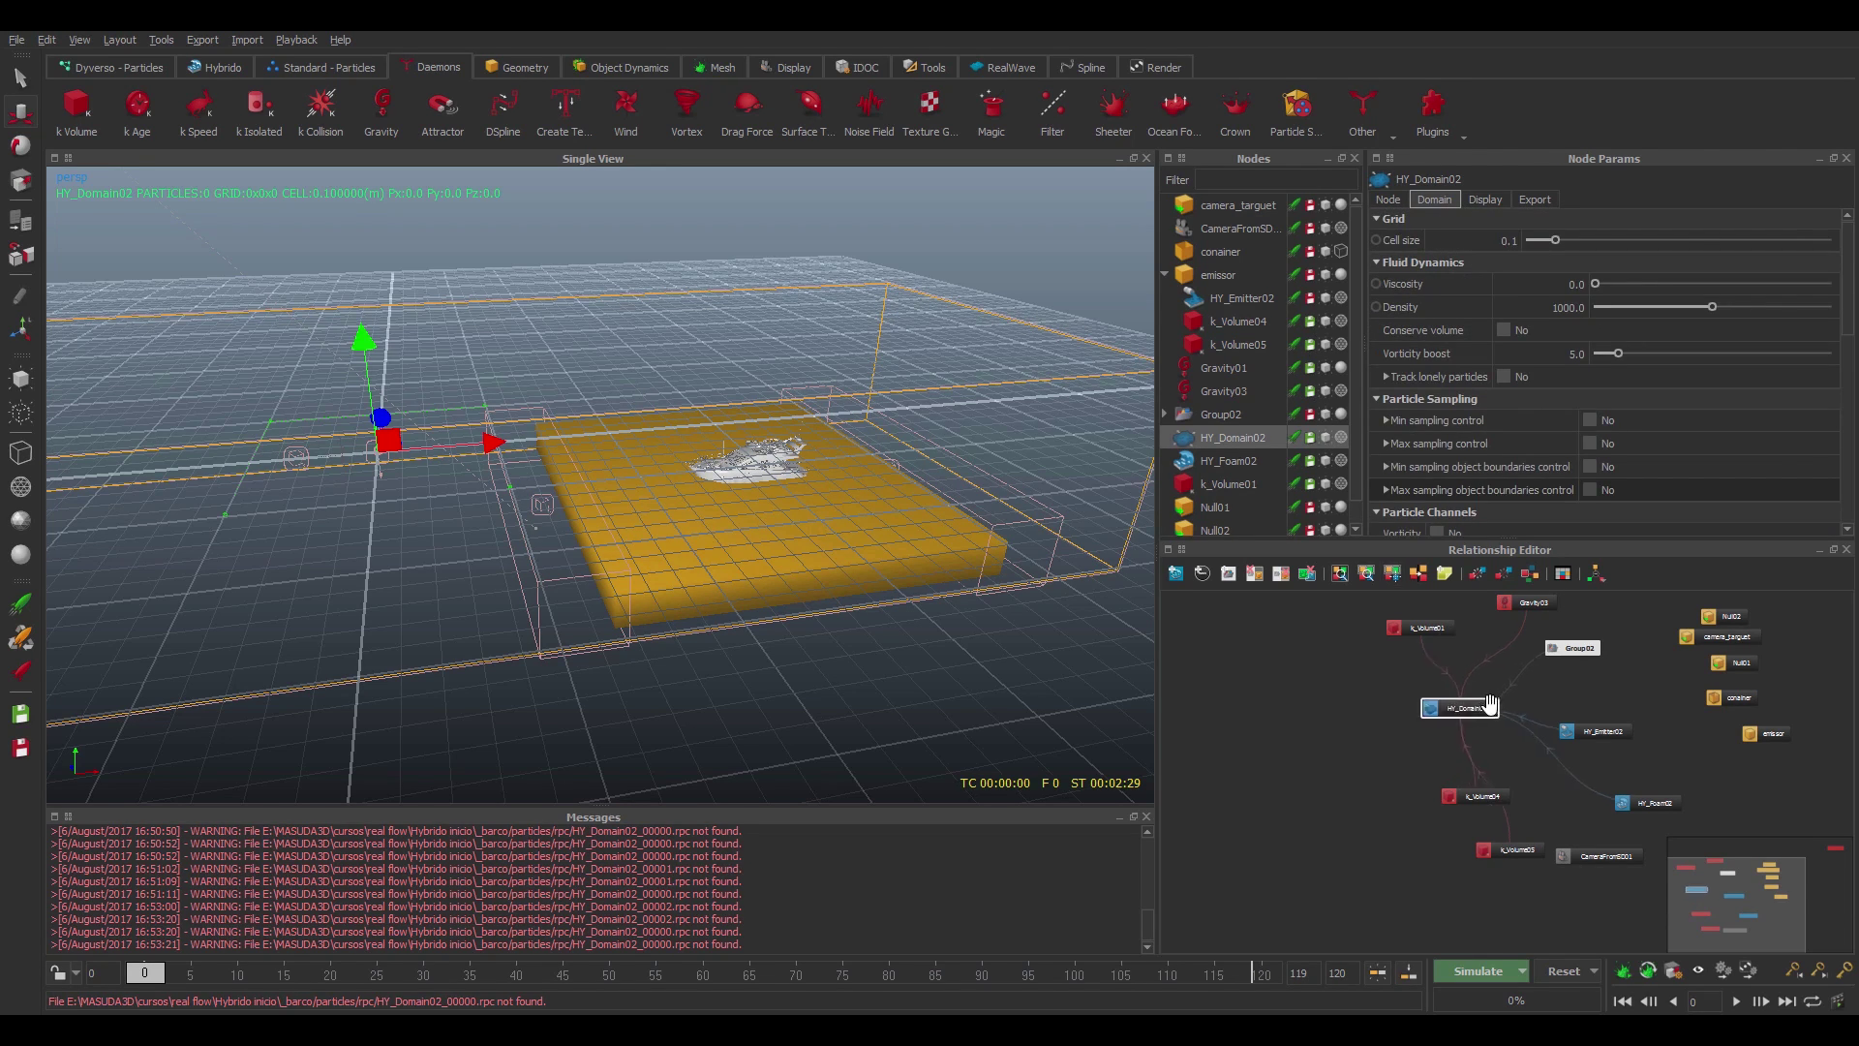
pyautogui.moveTo(1617, 726); pyautogui.dragTo(1643, 709)
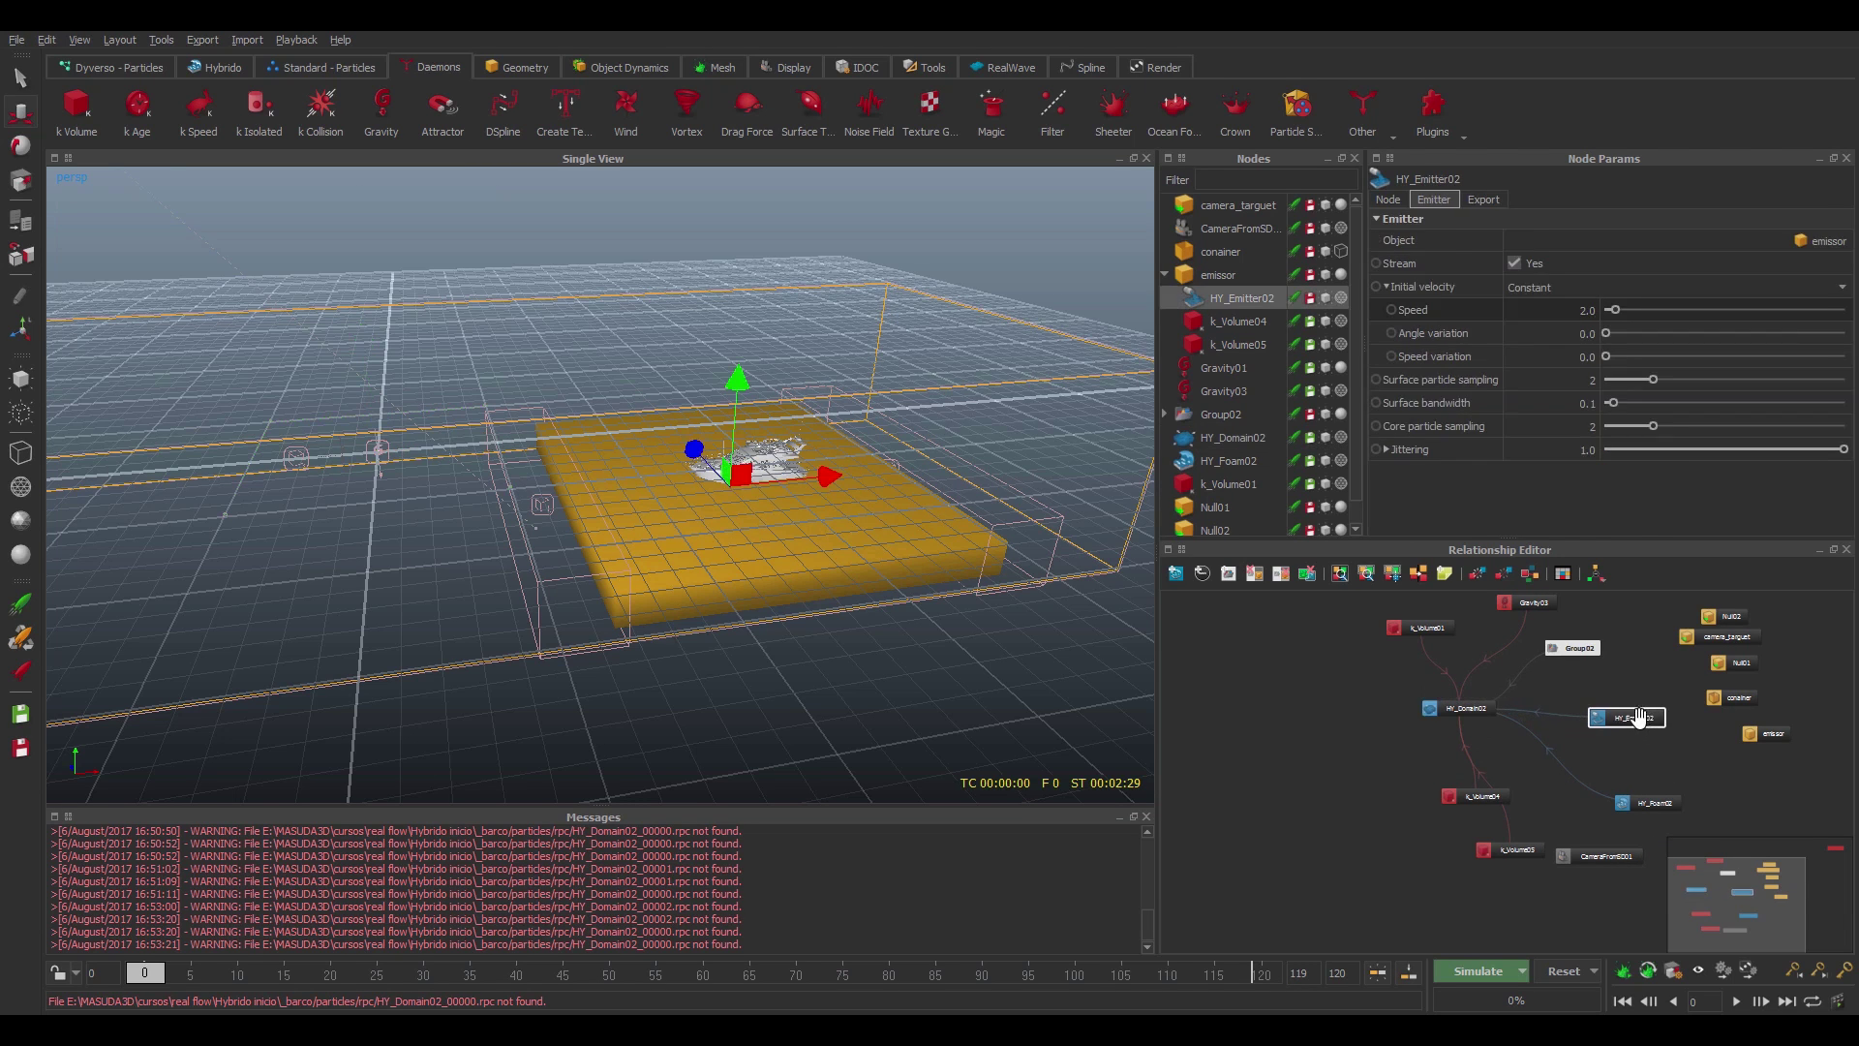
pyautogui.moveTo(1574, 647); pyautogui.dragTo(1598, 651)
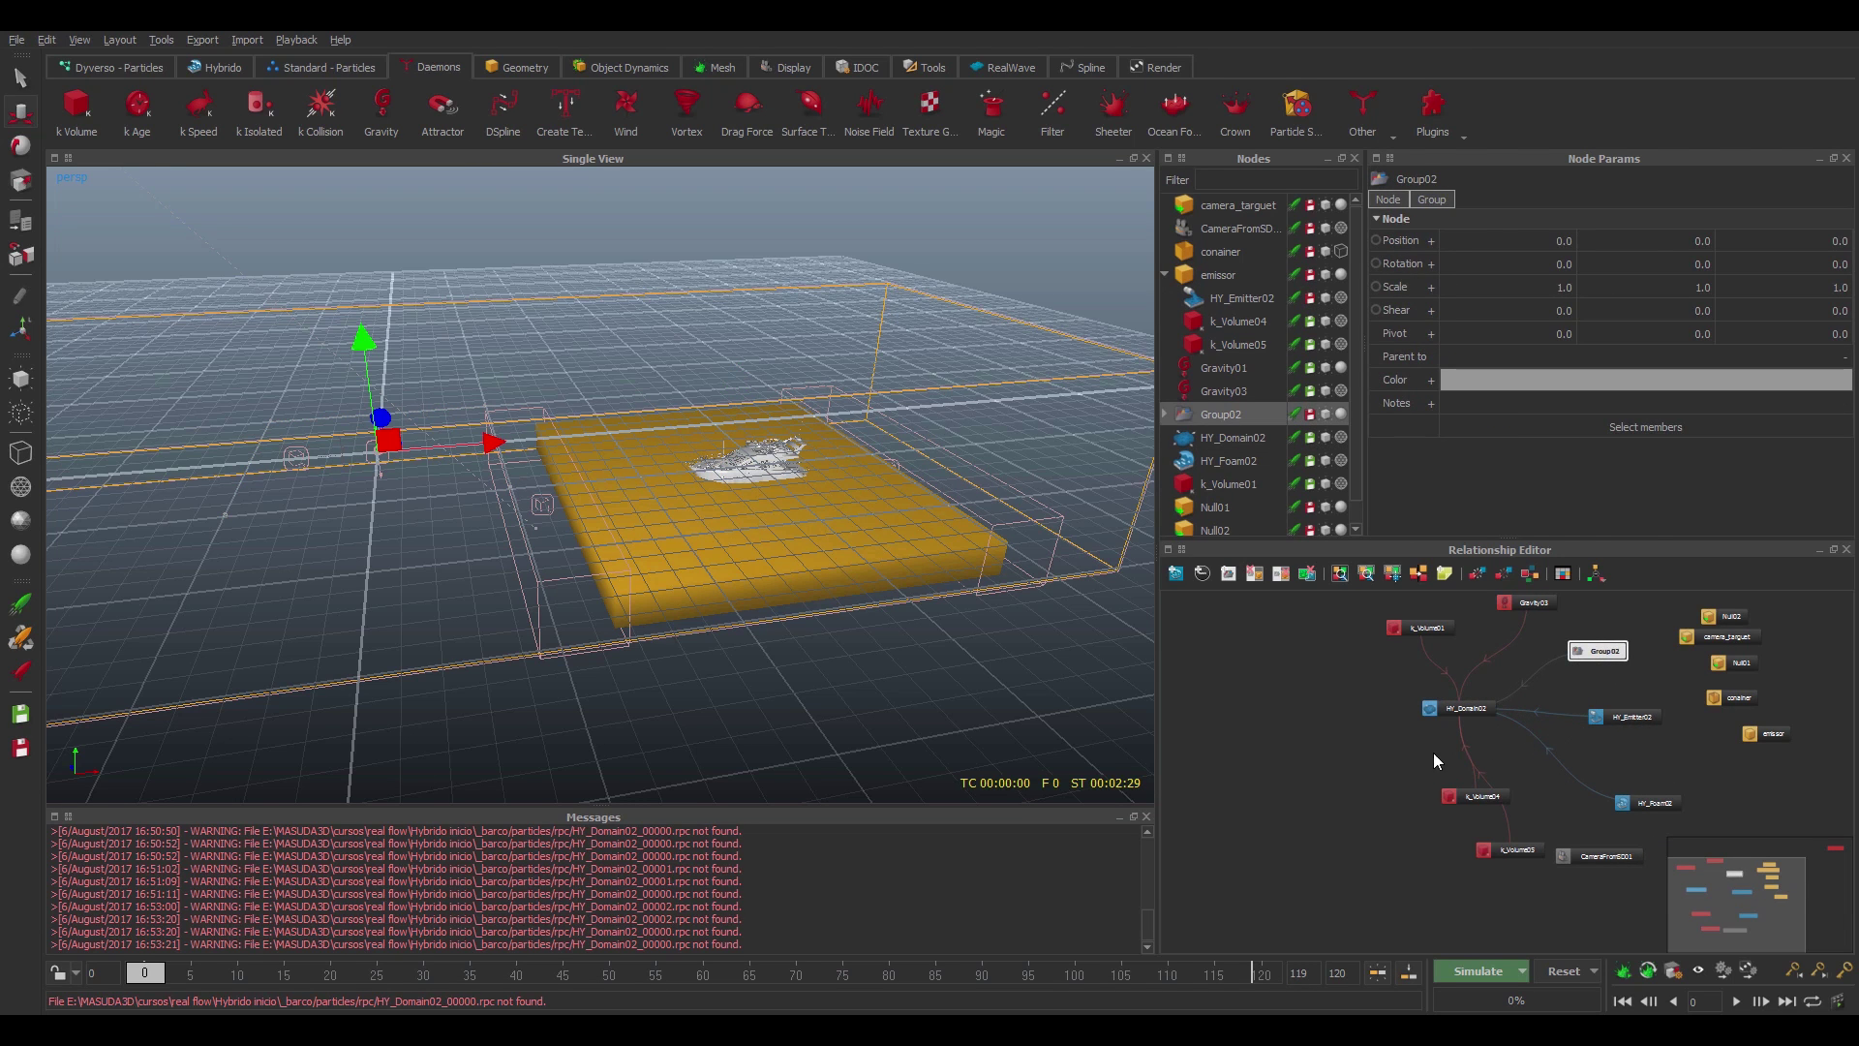
pyautogui.moveTo(1467, 796); pyautogui.dragTo(1430, 801)
# - Move k_Volume05 in the graph, scrub the timeline, and review HY_Foam02's Foam settings
pyautogui.moveTo(1503, 850); pyautogui.dragTo(1490, 862)
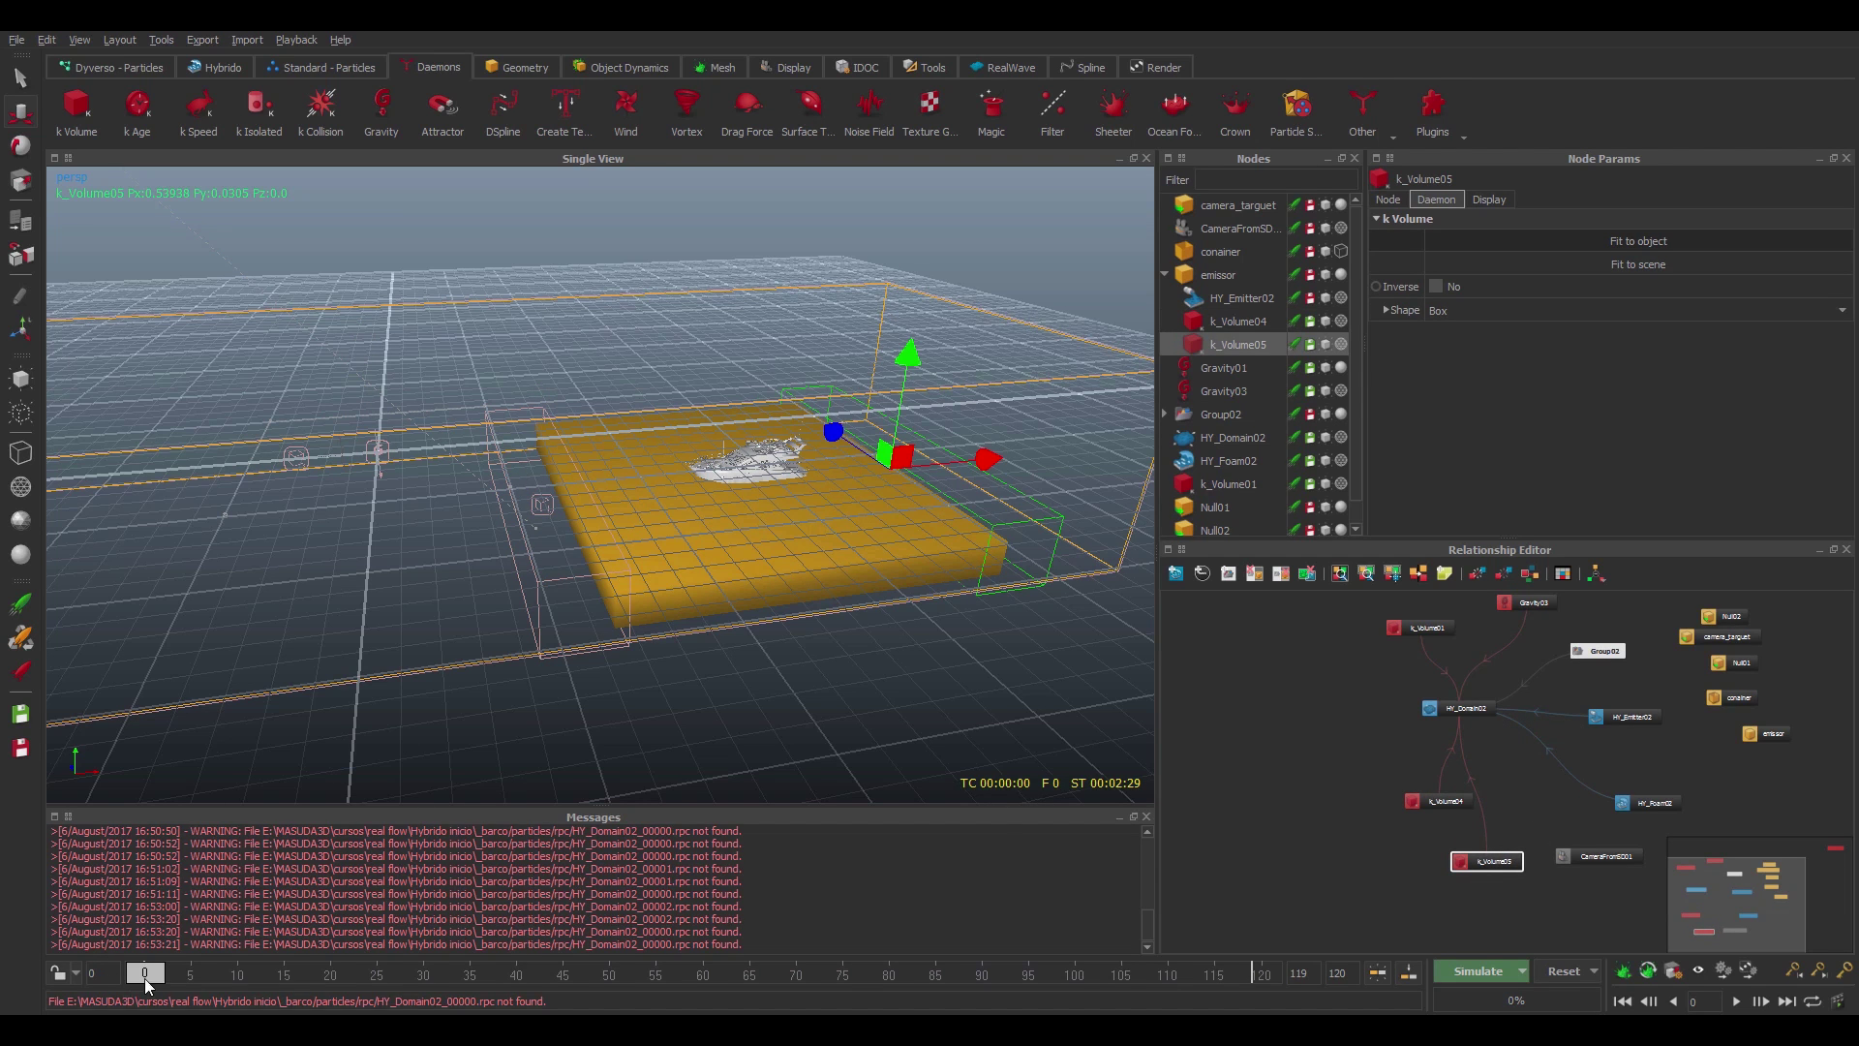
pyautogui.moveTo(143, 974)
pyautogui.mouseDown()
pyautogui.moveTo(1249, 974)
pyautogui.moveTo(144, 973)
pyautogui.mouseUp()
pyautogui.click(1229, 459)
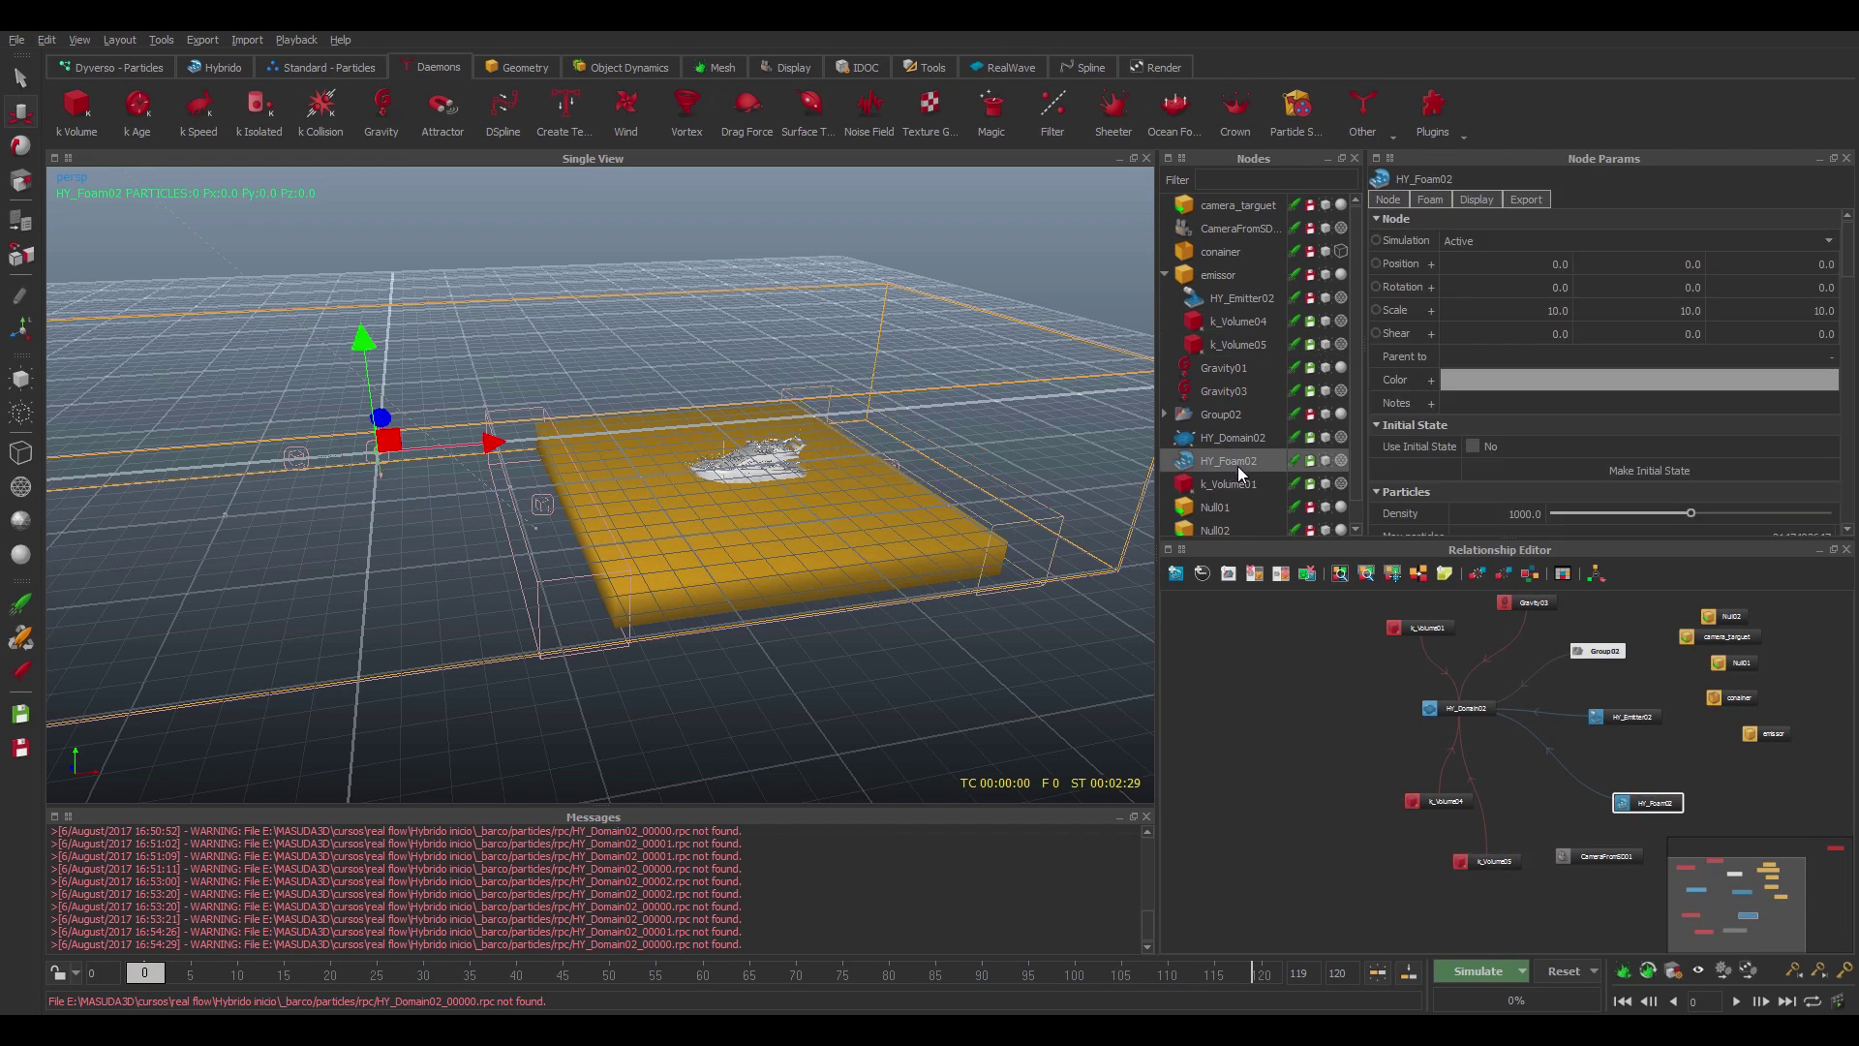
pyautogui.click(1429, 200)
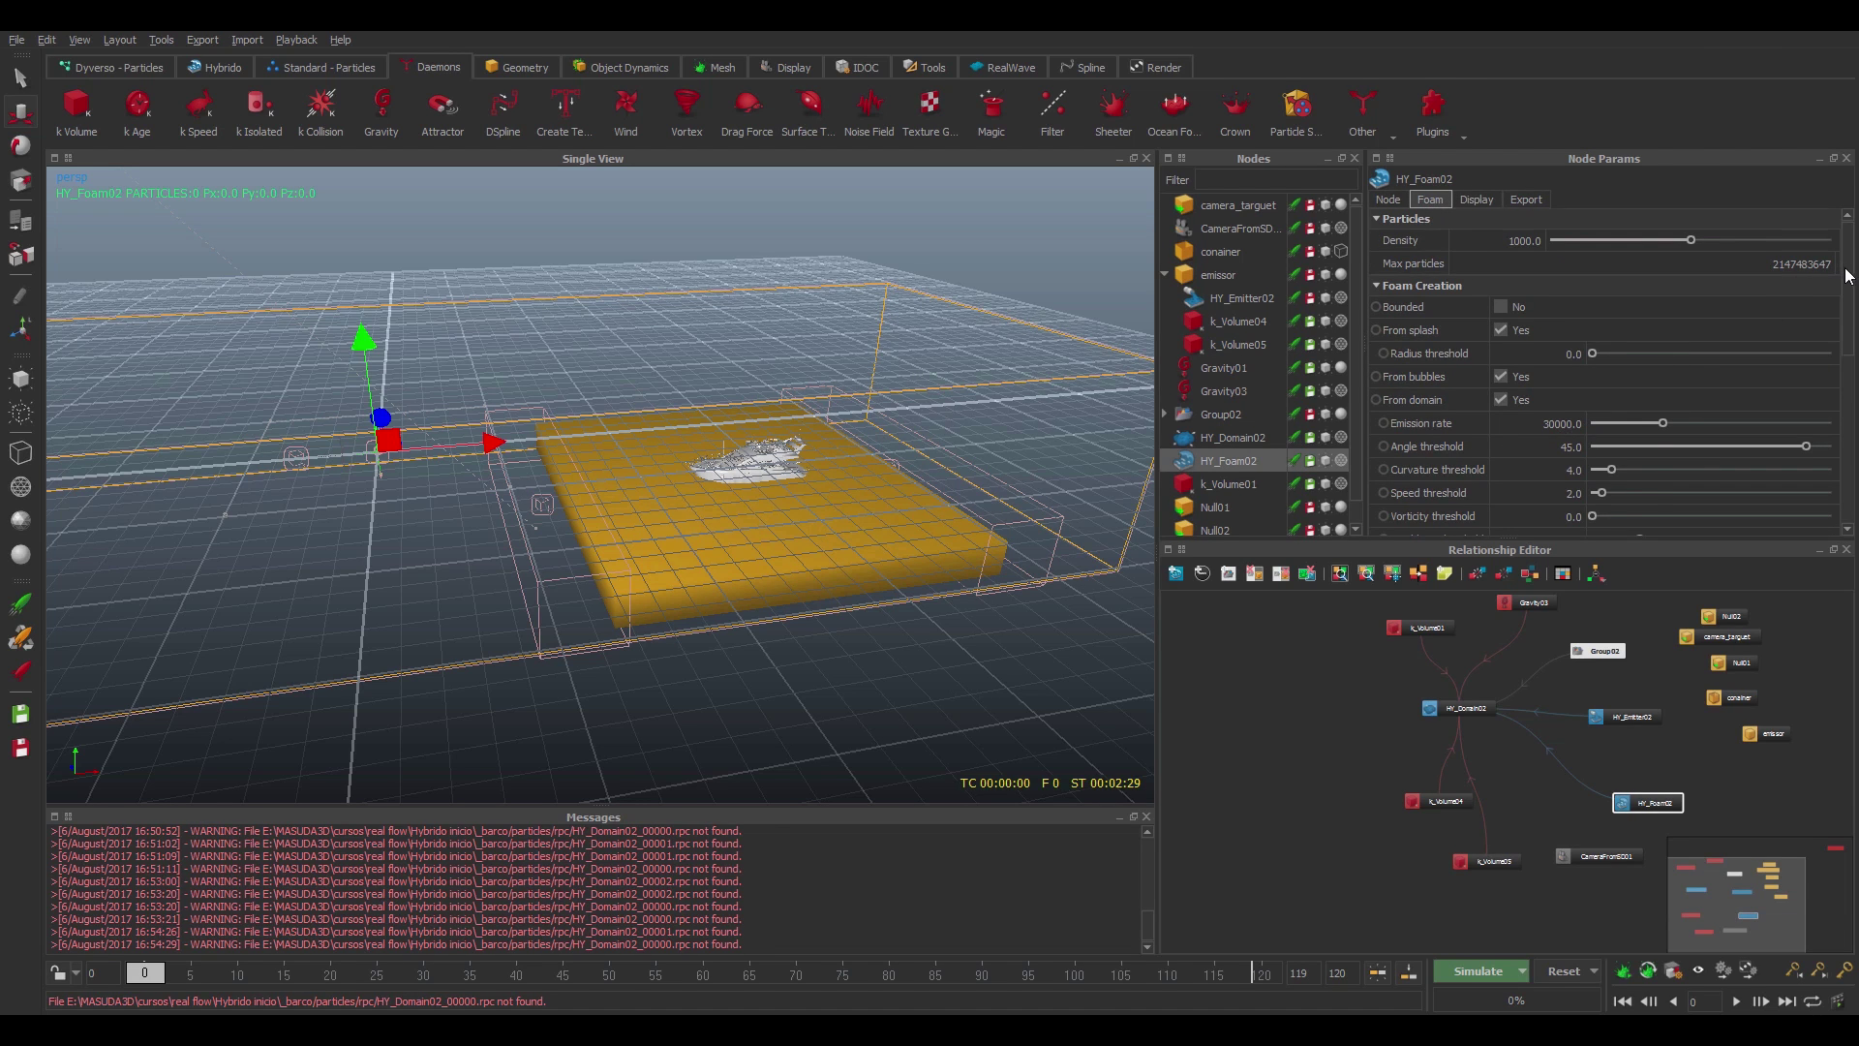
pyautogui.scroll(-3, 1850, 291)
pyautogui.scroll(3, 1855, 327)
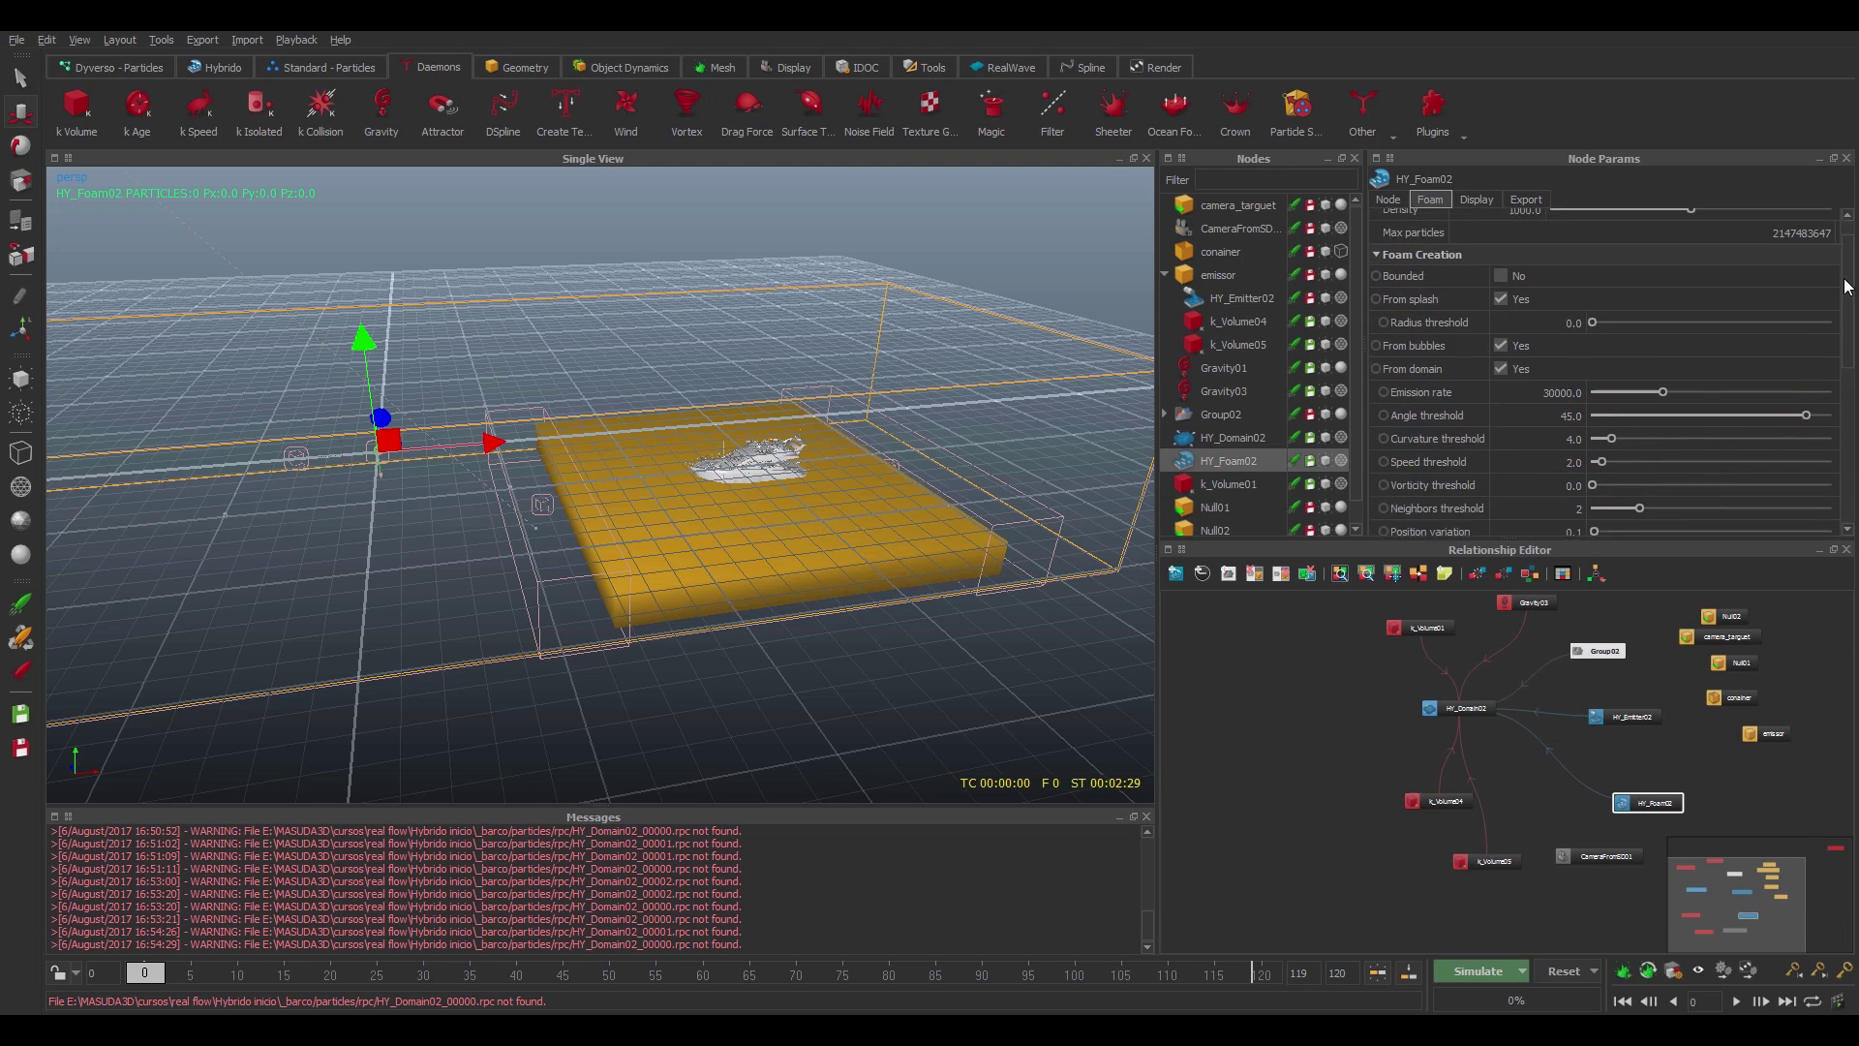
pyautogui.scroll(-2, 1854, 326)
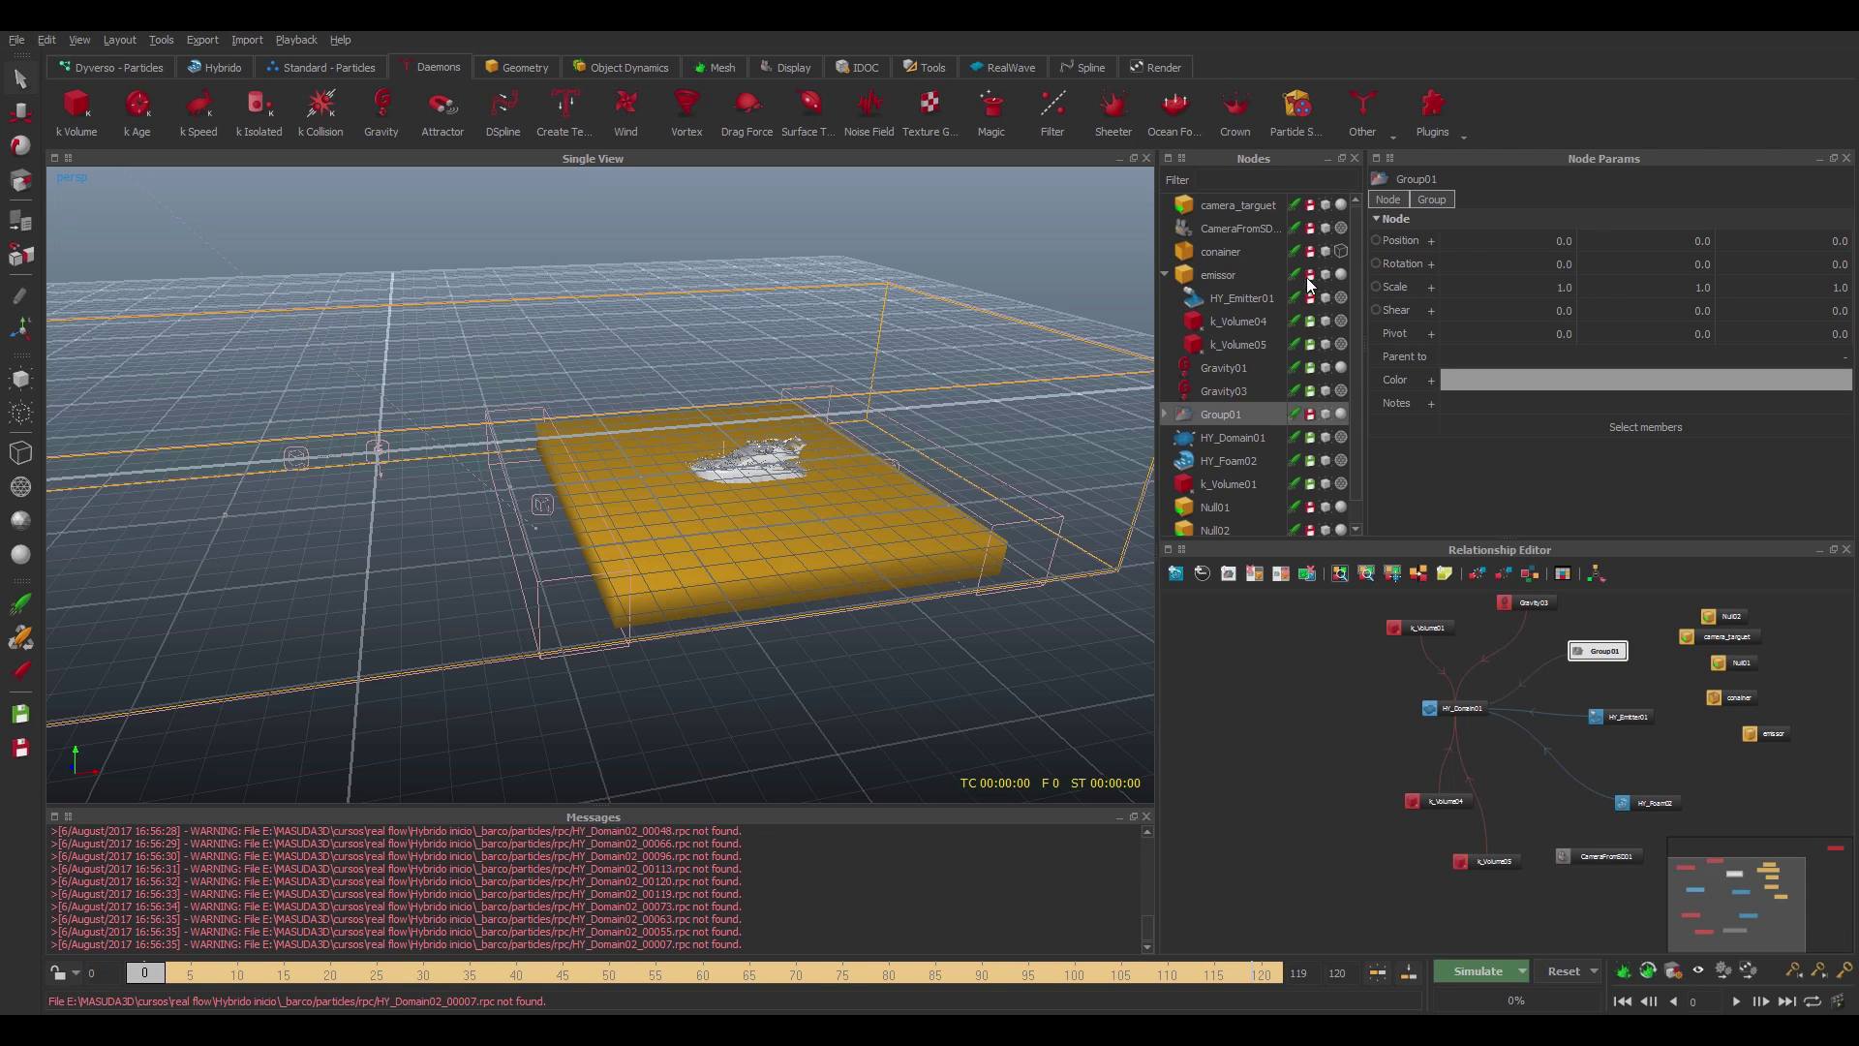
# - Show emissor as wireframe, advance frames, and orbit out to view the whole fluid tank
pyautogui.click(1339, 276)
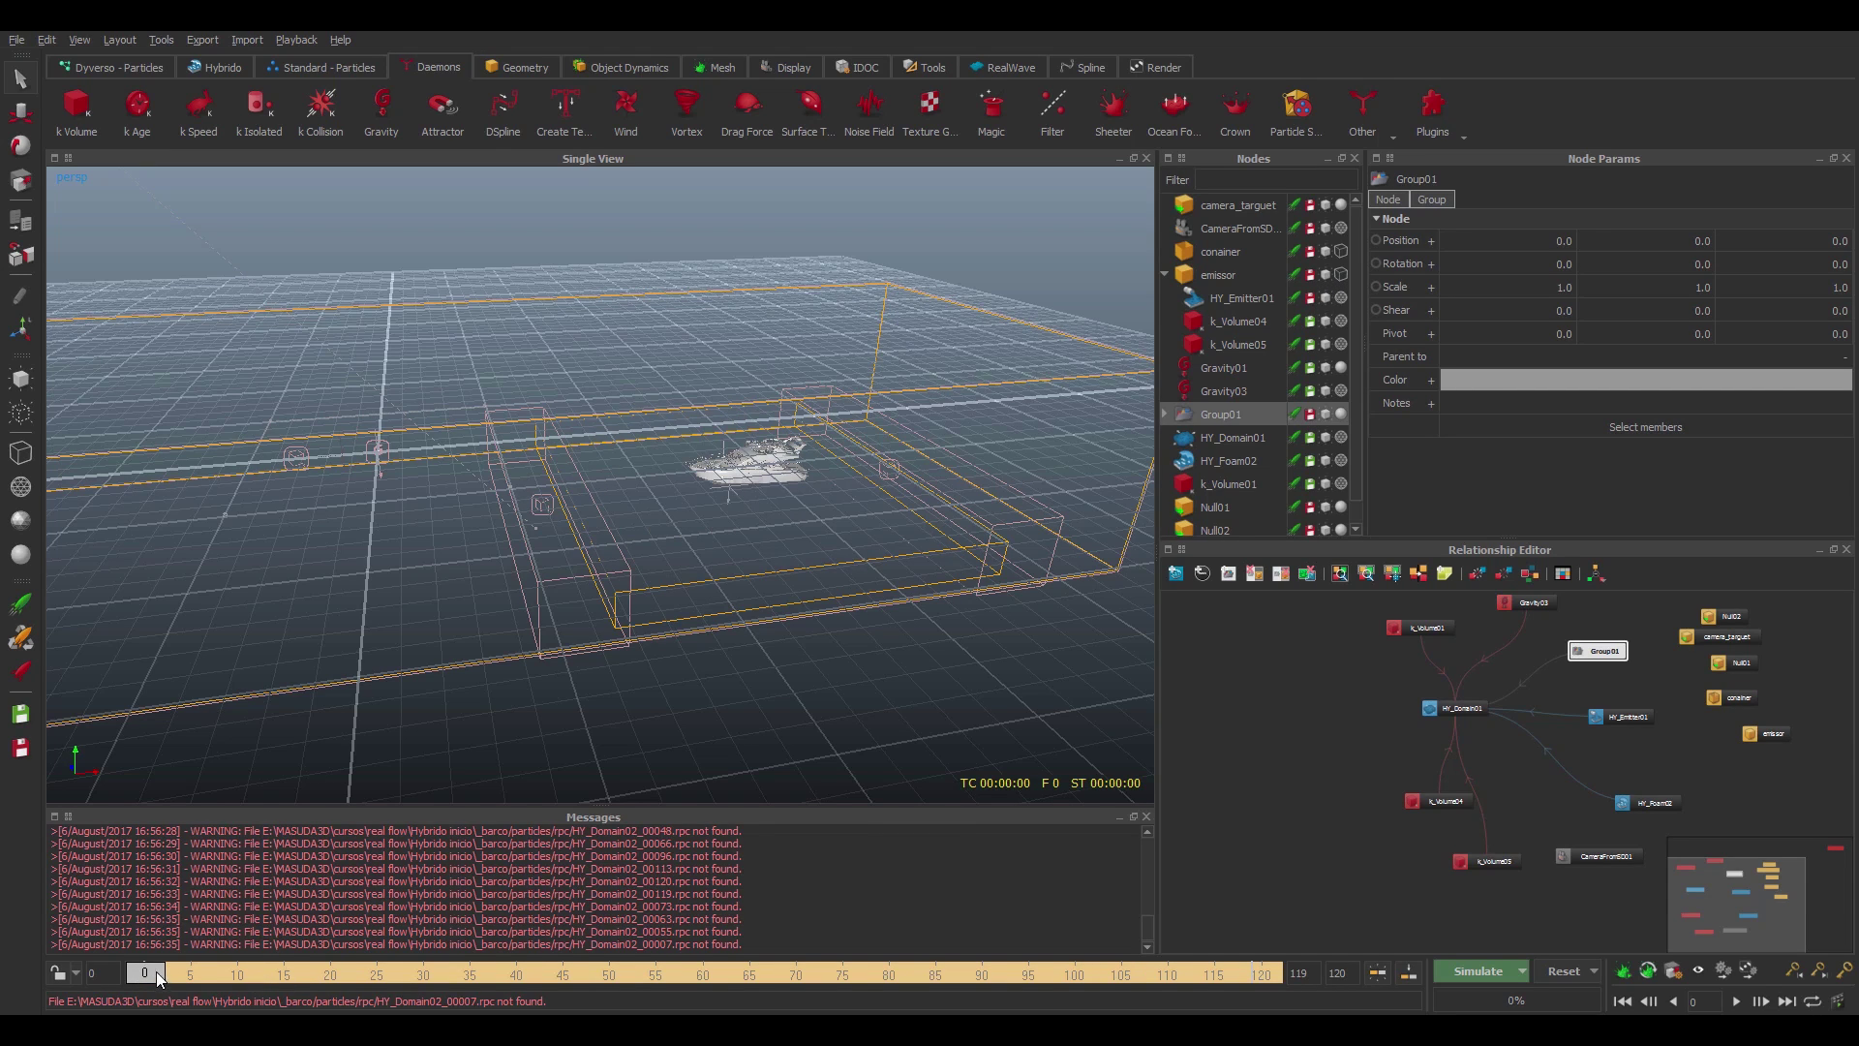
pyautogui.click(189, 969)
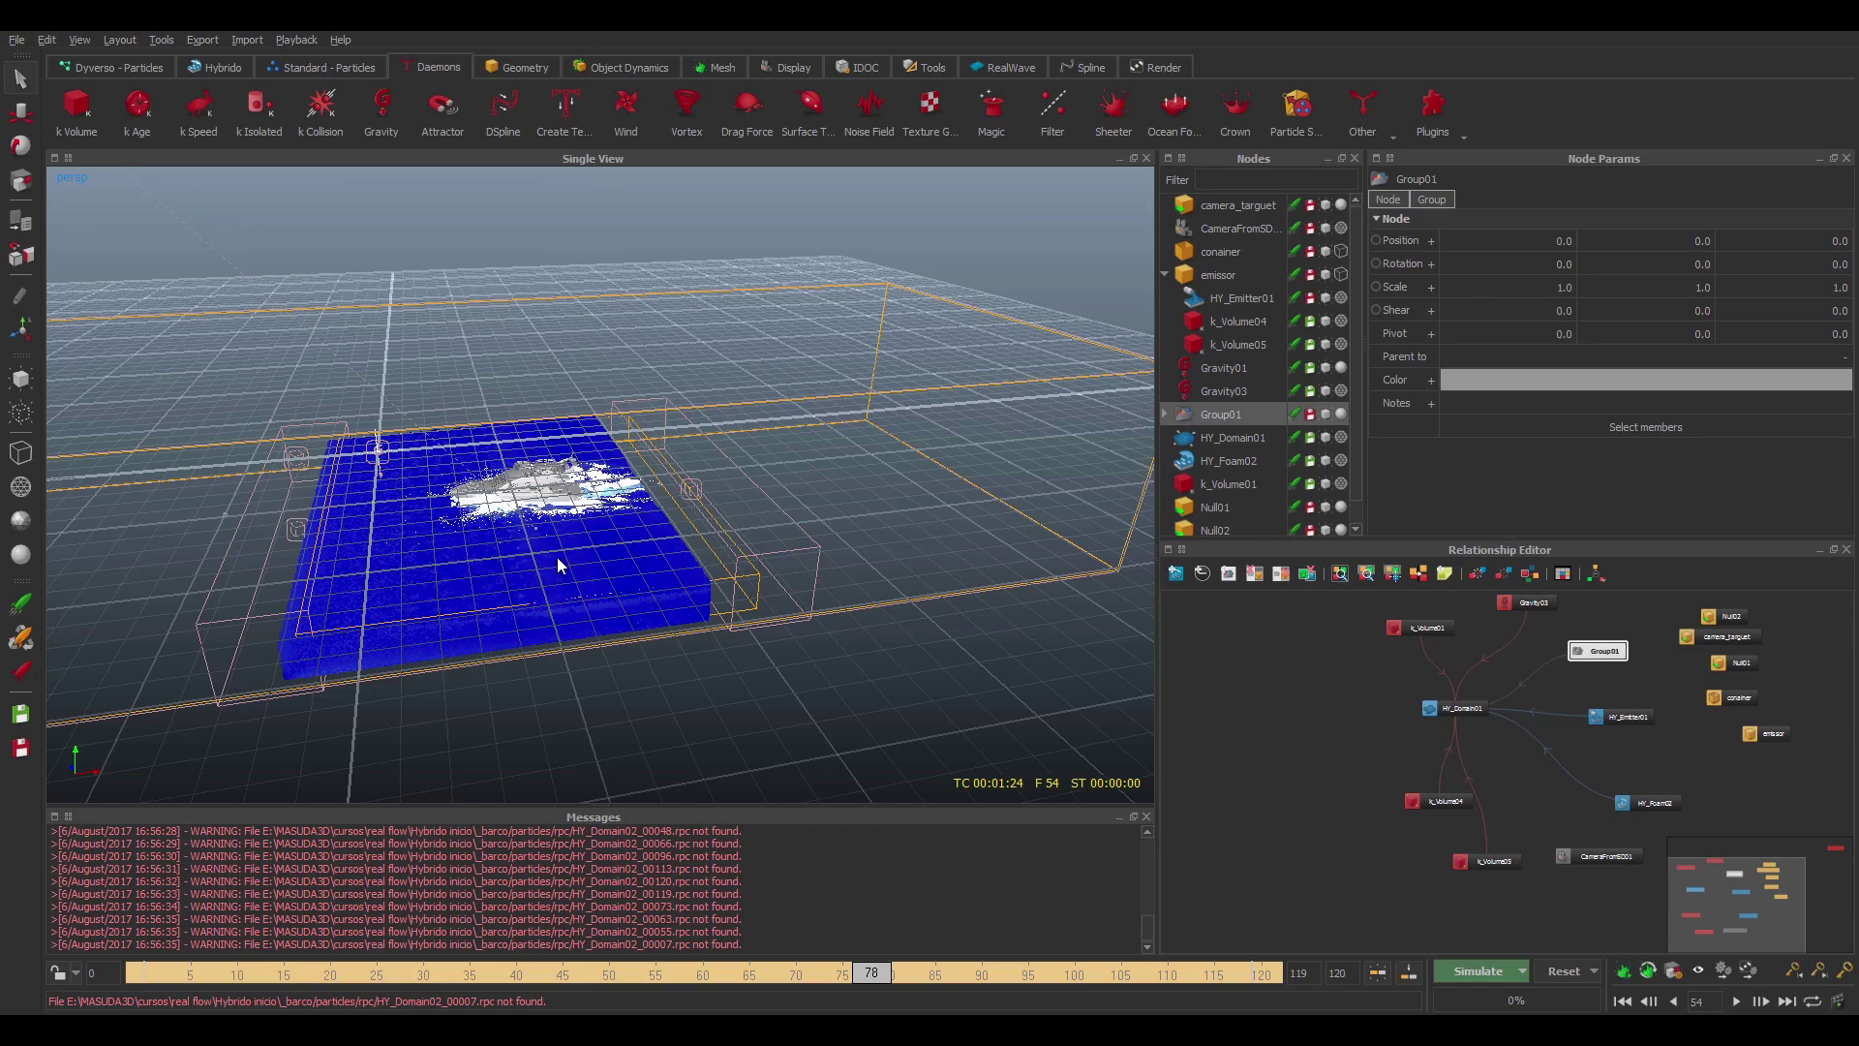
pyautogui.keyDown('alt'); pyautogui.moveTo(568, 555); pyautogui.dragTo(661, 587); pyautogui.keyUp('alt')
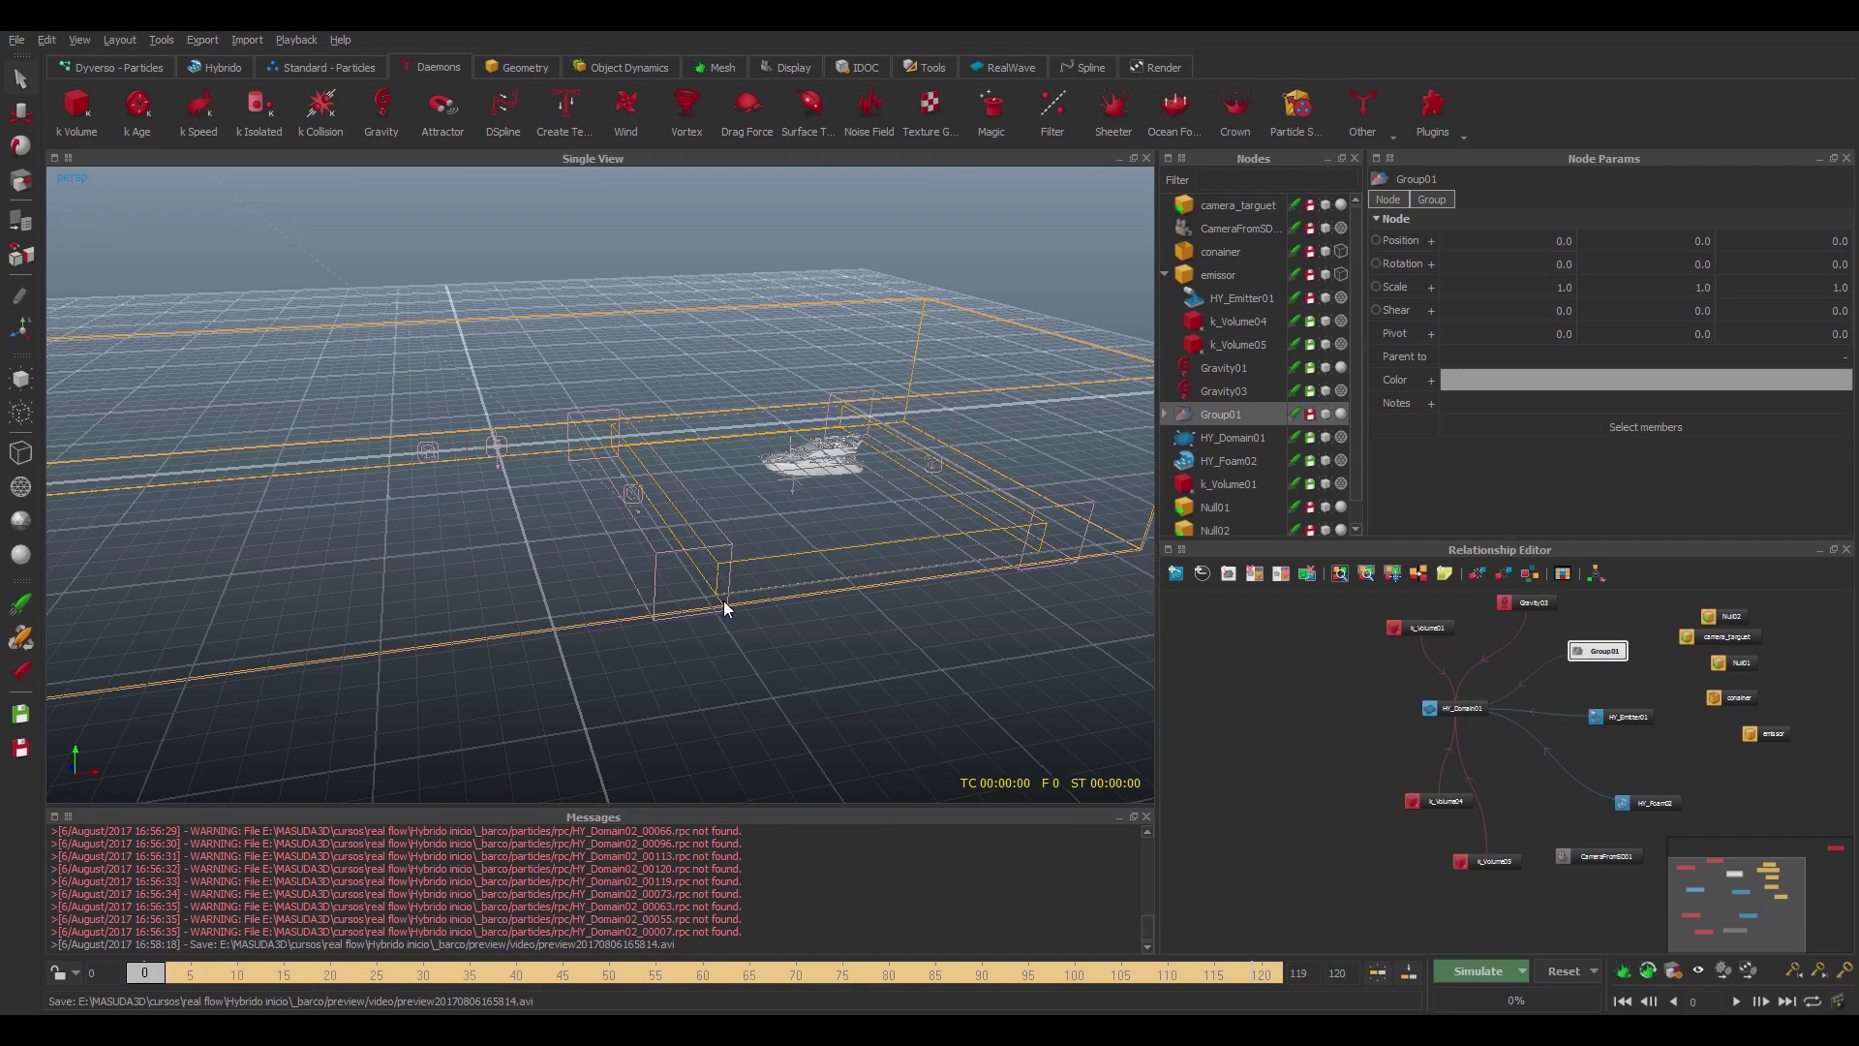
pyautogui.keyDown('alt'); pyautogui.moveTo(734, 705); pyautogui.dragTo(672, 456); pyautogui.keyUp('alt')
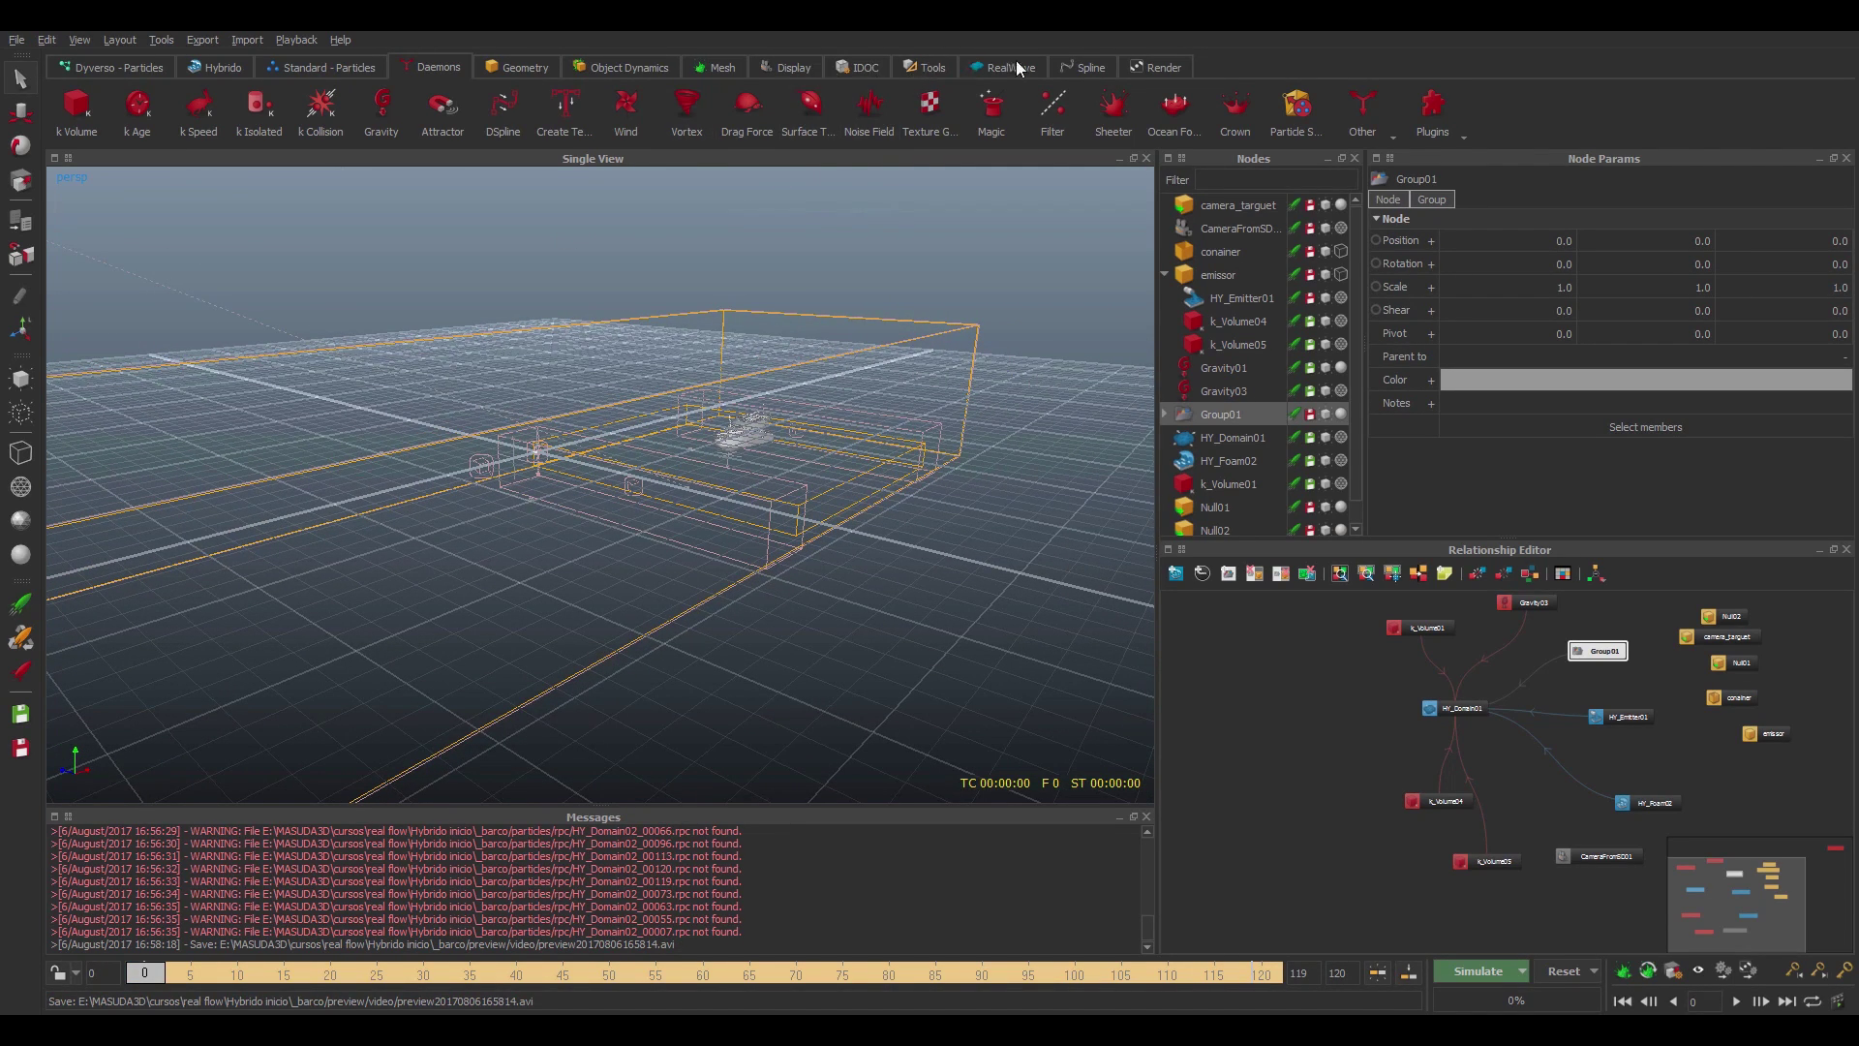
# - Add SceneCamera01, split into two viewports, and view the boat through CameraFromSD01 on the left
pyautogui.click(784, 70)
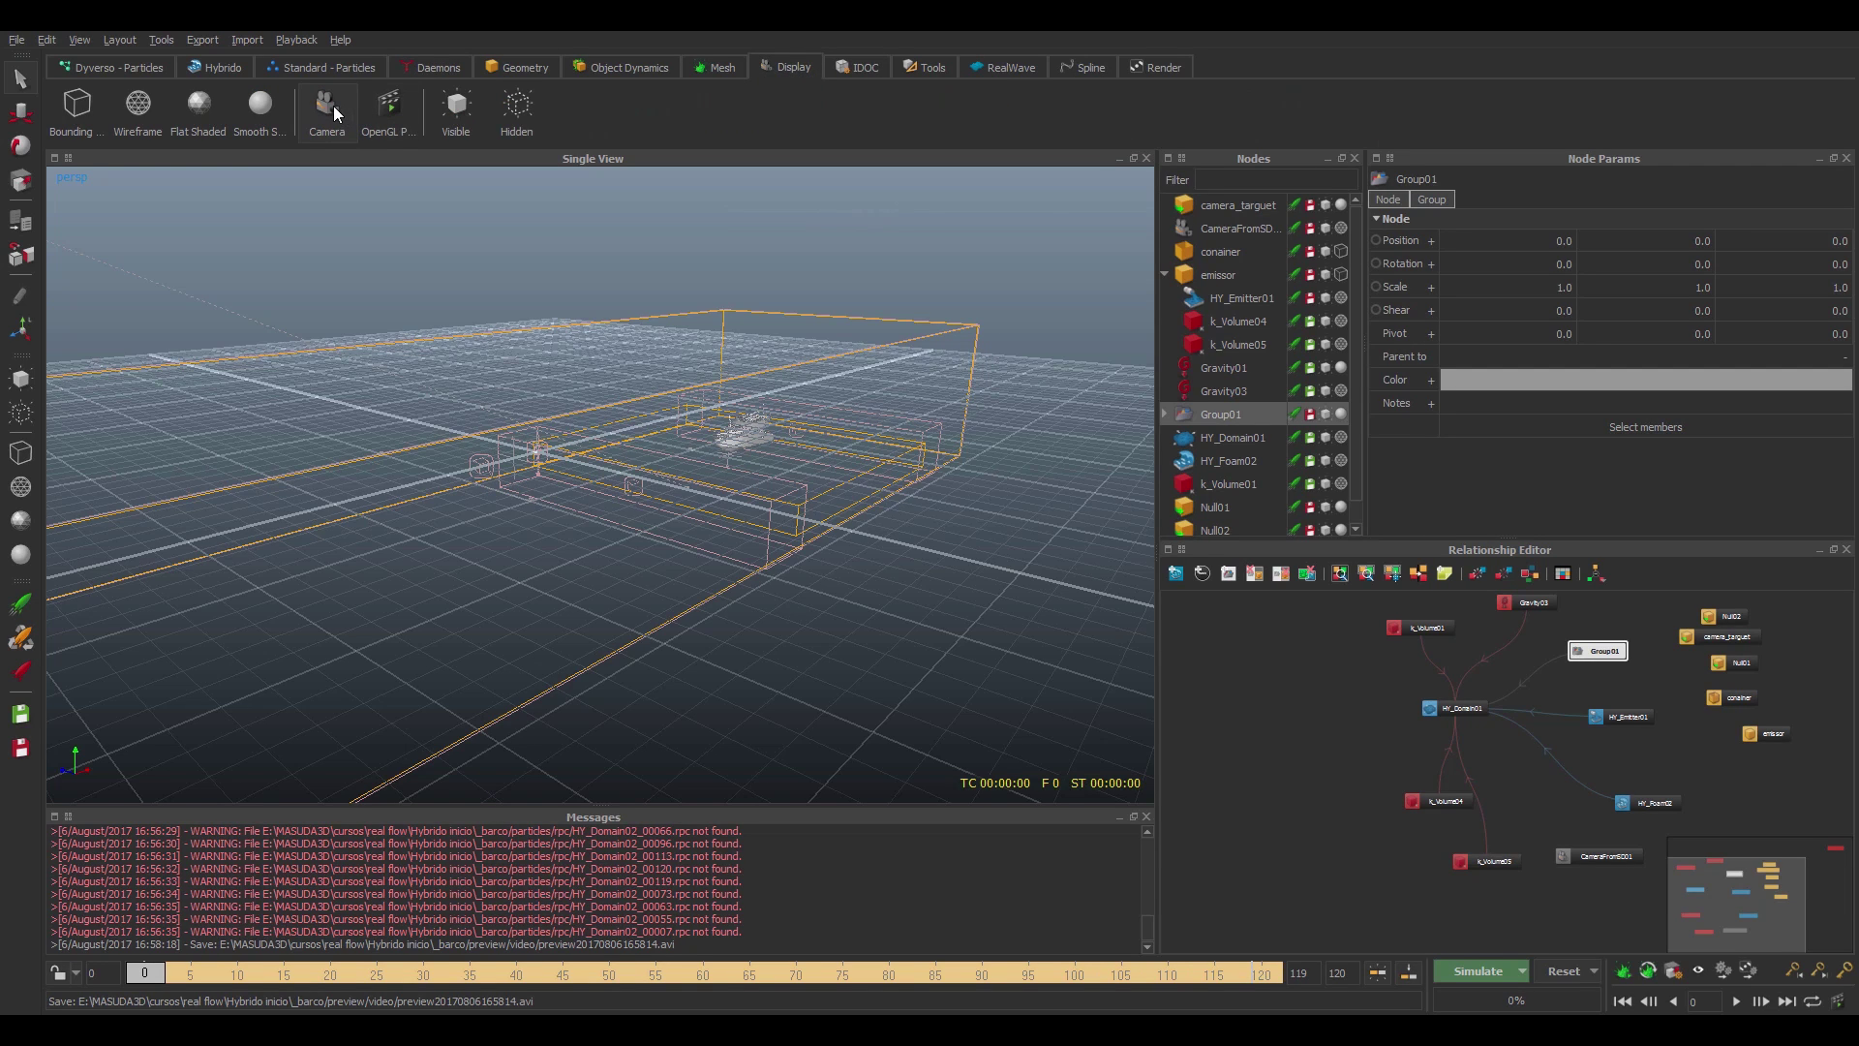
pyautogui.click(341, 143)
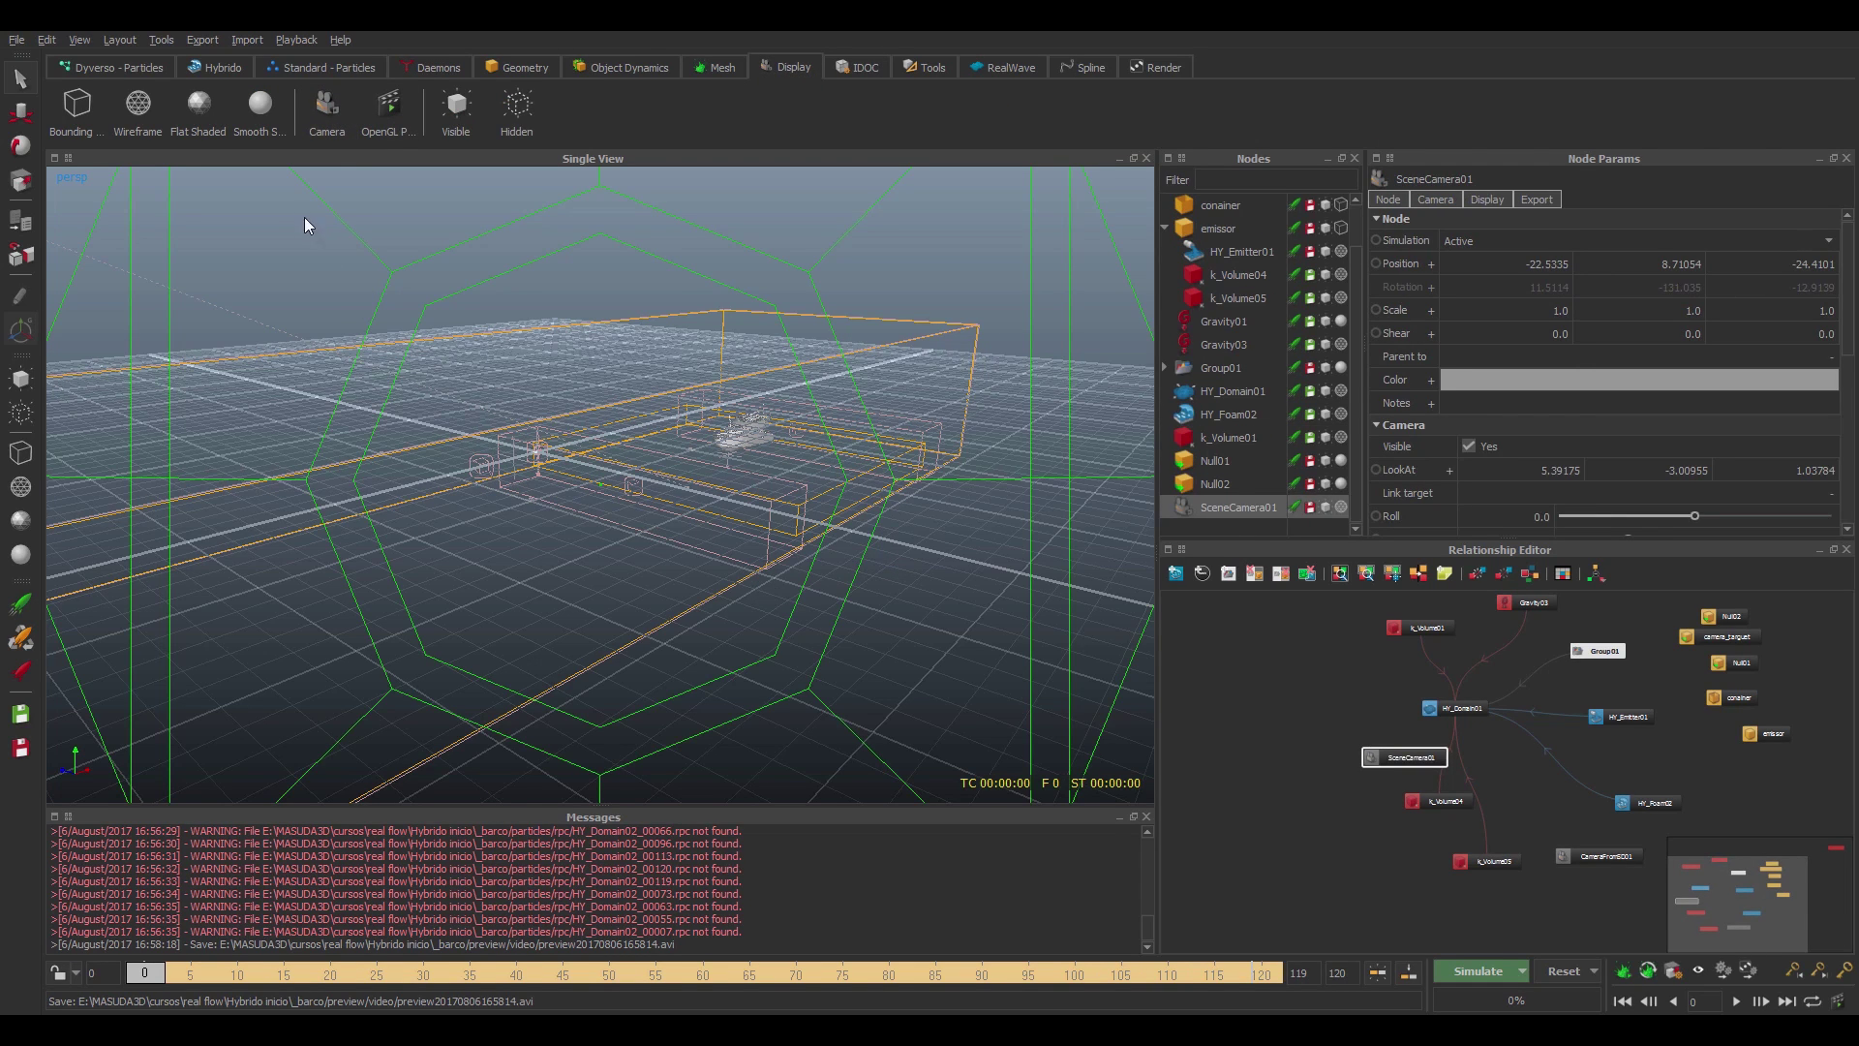
pyautogui.click(67, 157)
pyautogui.click(93, 176)
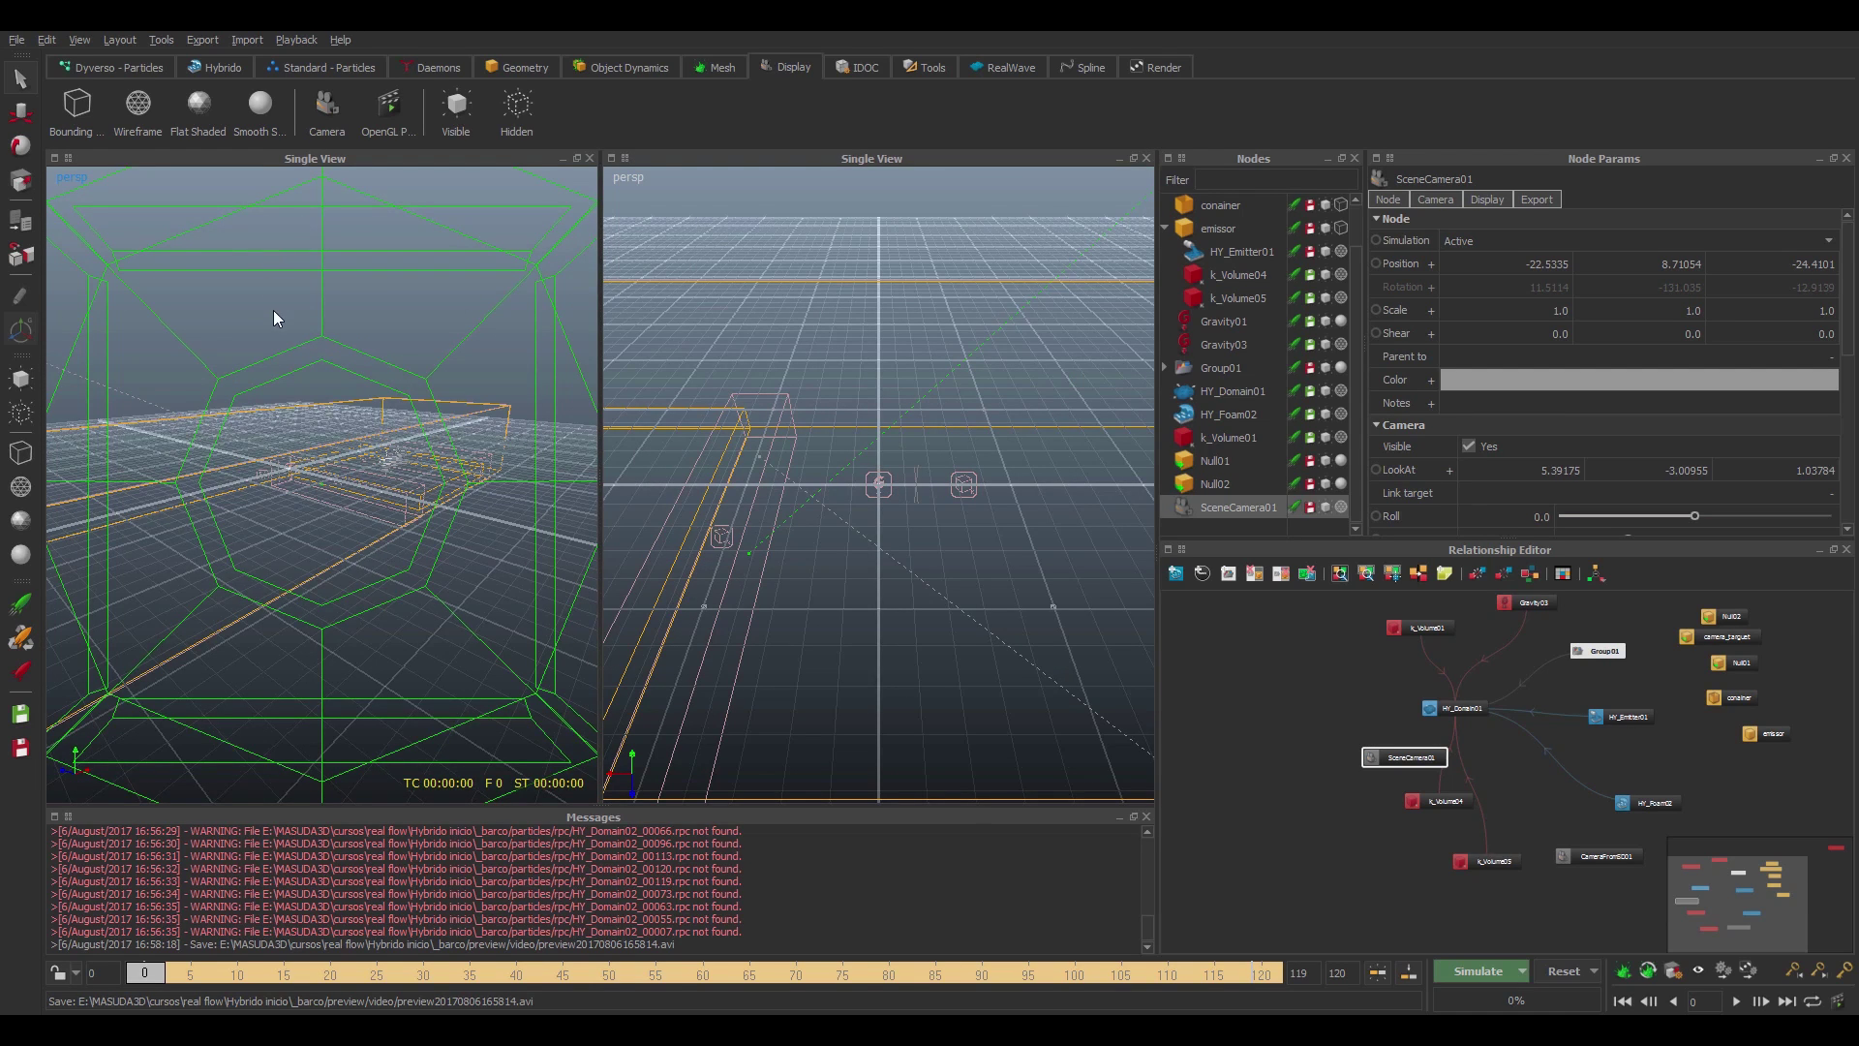
pyautogui.press('5')
pyautogui.keyDown('alt'); pyautogui.moveTo(410, 514); pyautogui.dragTo(504, 484); pyautogui.keyUp('alt')
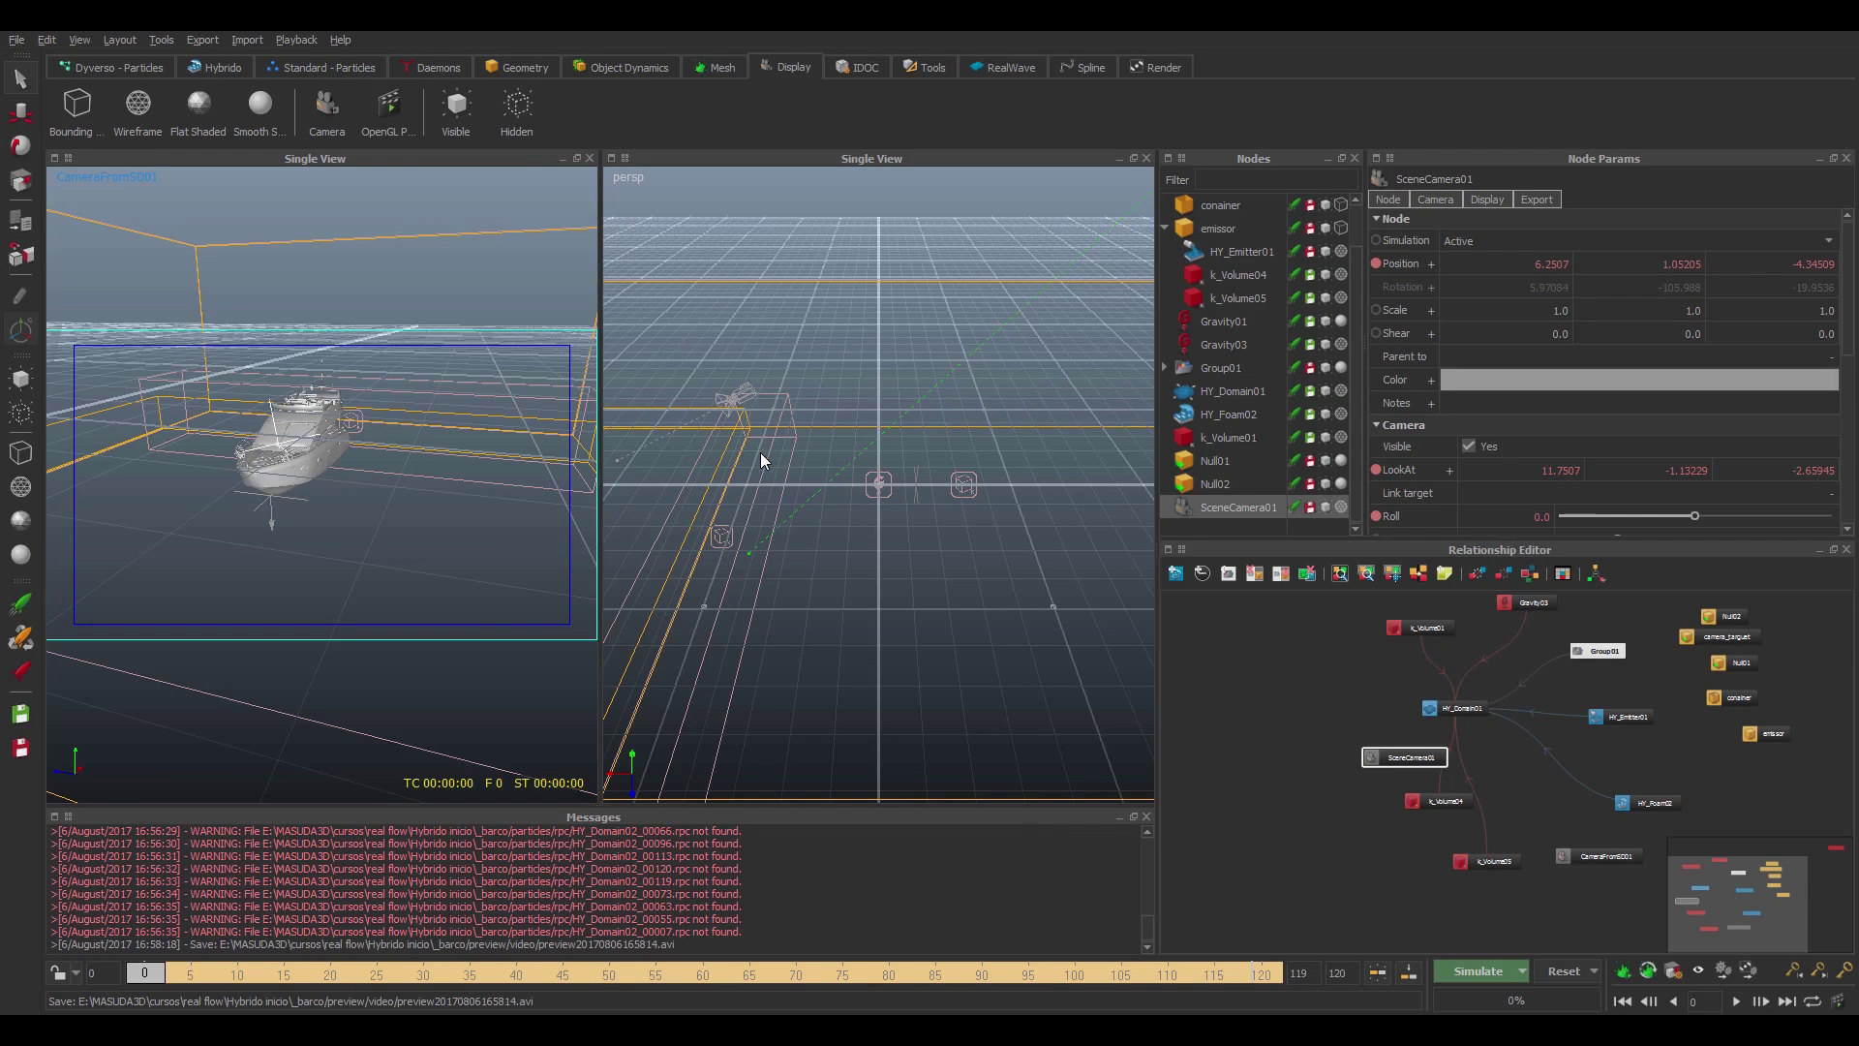
# - Orbit the perspective view around the boat and refine the CameraFromSD01 framing
pyautogui.moveTo(770, 449)
pyautogui.keyDown('alt'); pyautogui.mouseDown()
pyautogui.moveTo(1094, 443)
pyautogui.moveTo(850, 492)
pyautogui.moveTo(757, 426)
pyautogui.mouseUp(); pyautogui.keyUp('alt')
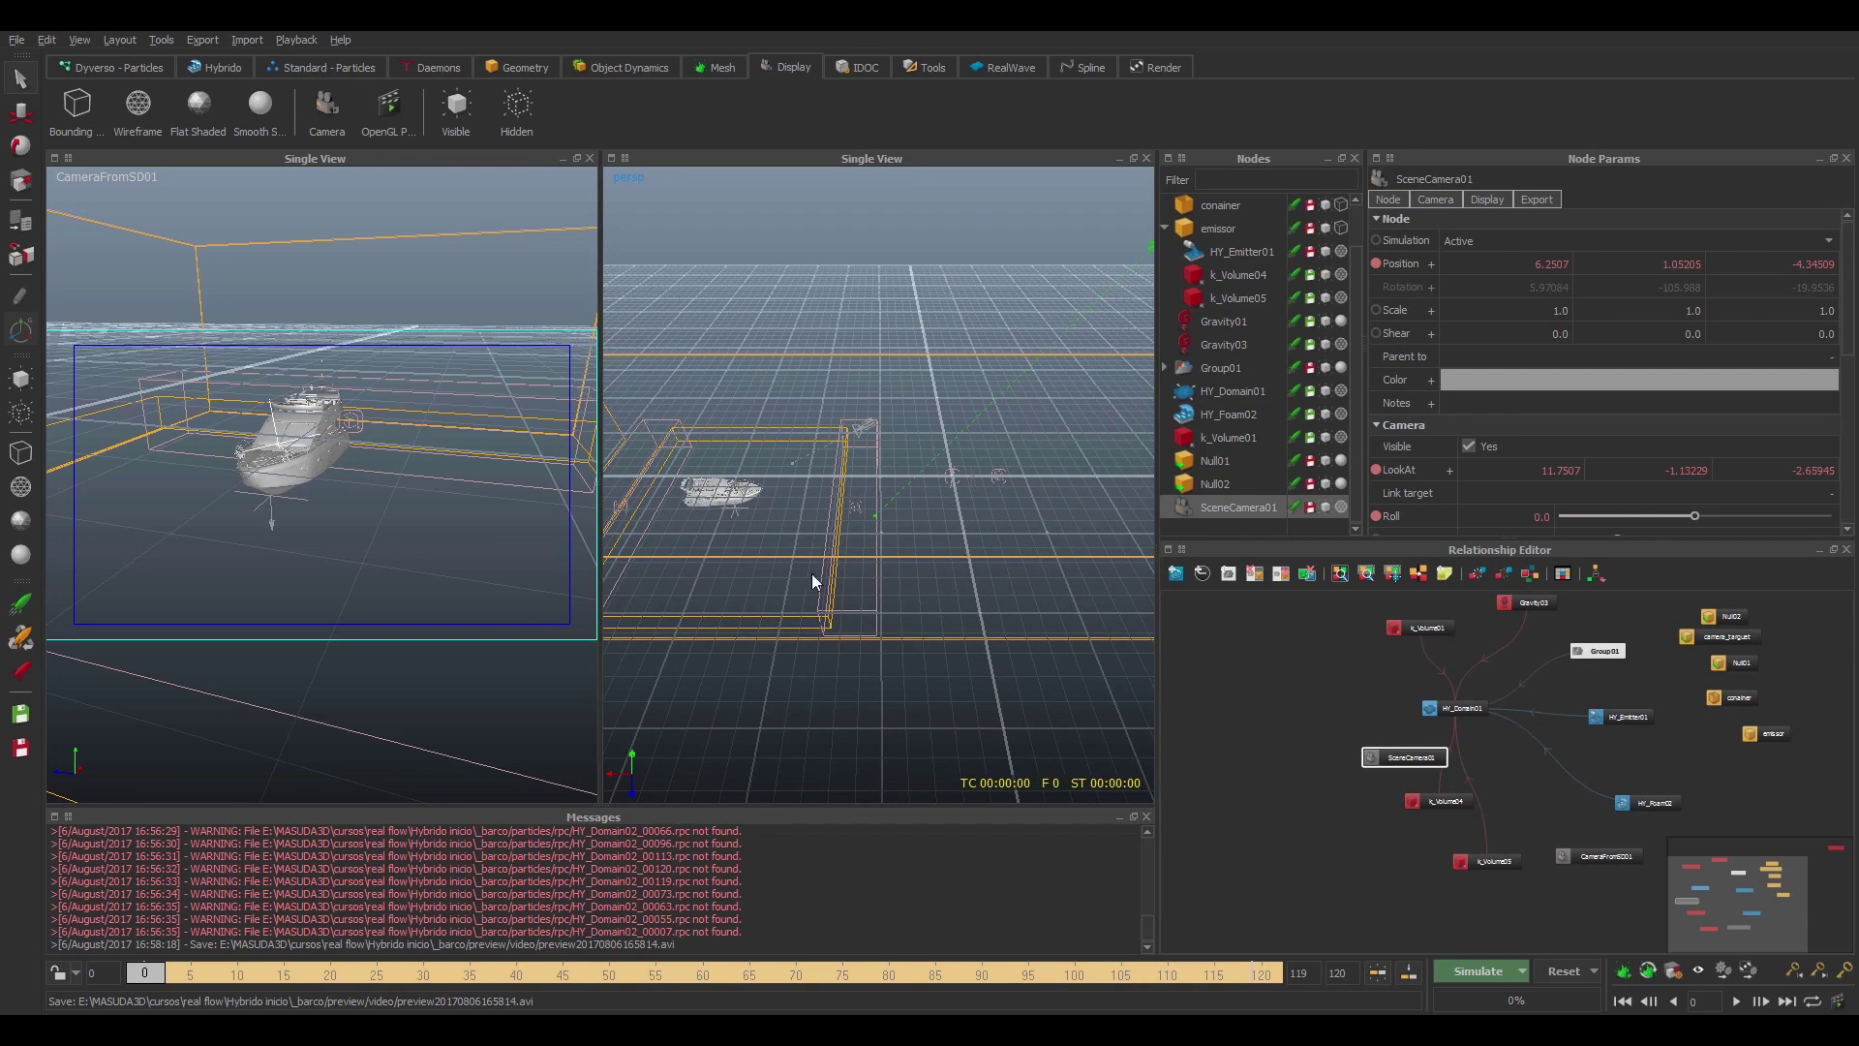
pyautogui.keyDown('alt'); pyautogui.moveTo(922, 523); pyautogui.dragTo(734, 502); pyautogui.keyUp('alt')
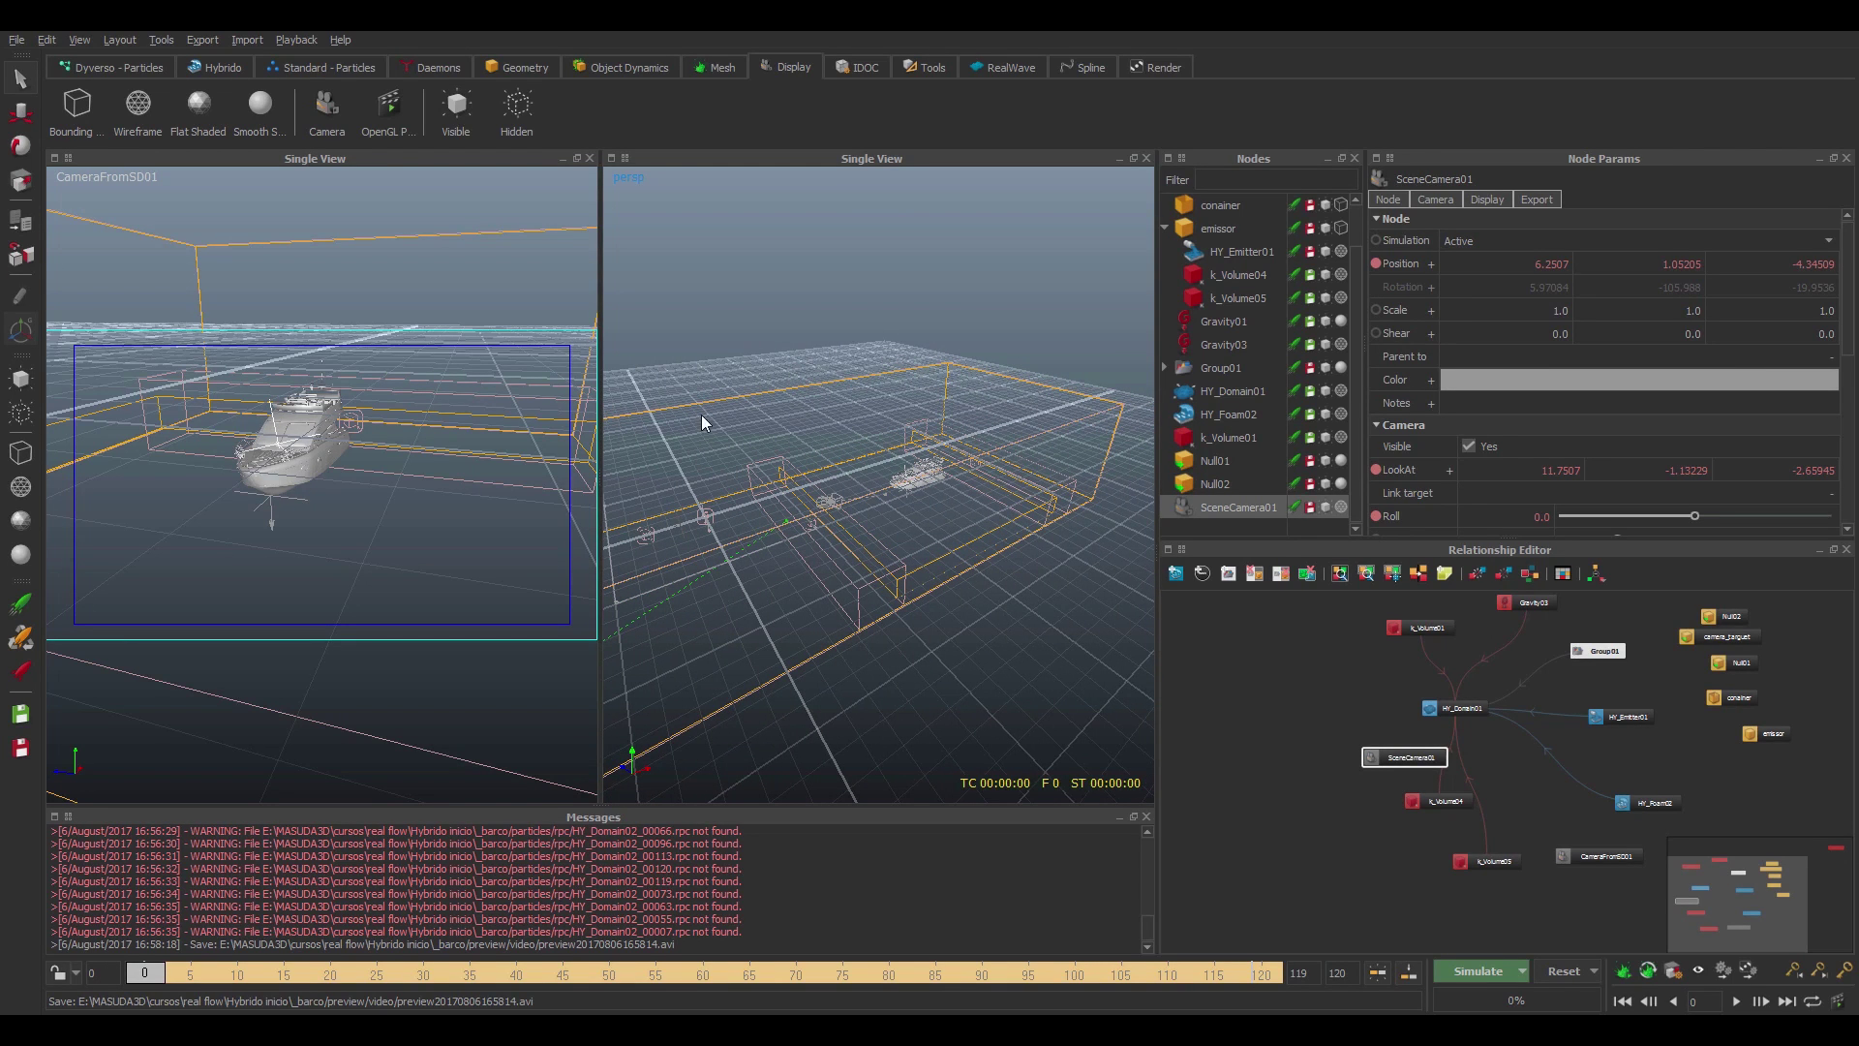
pyautogui.keyDown('alt'); pyautogui.moveTo(1027, 577); pyautogui.dragTo(883, 545); pyautogui.keyUp('alt')
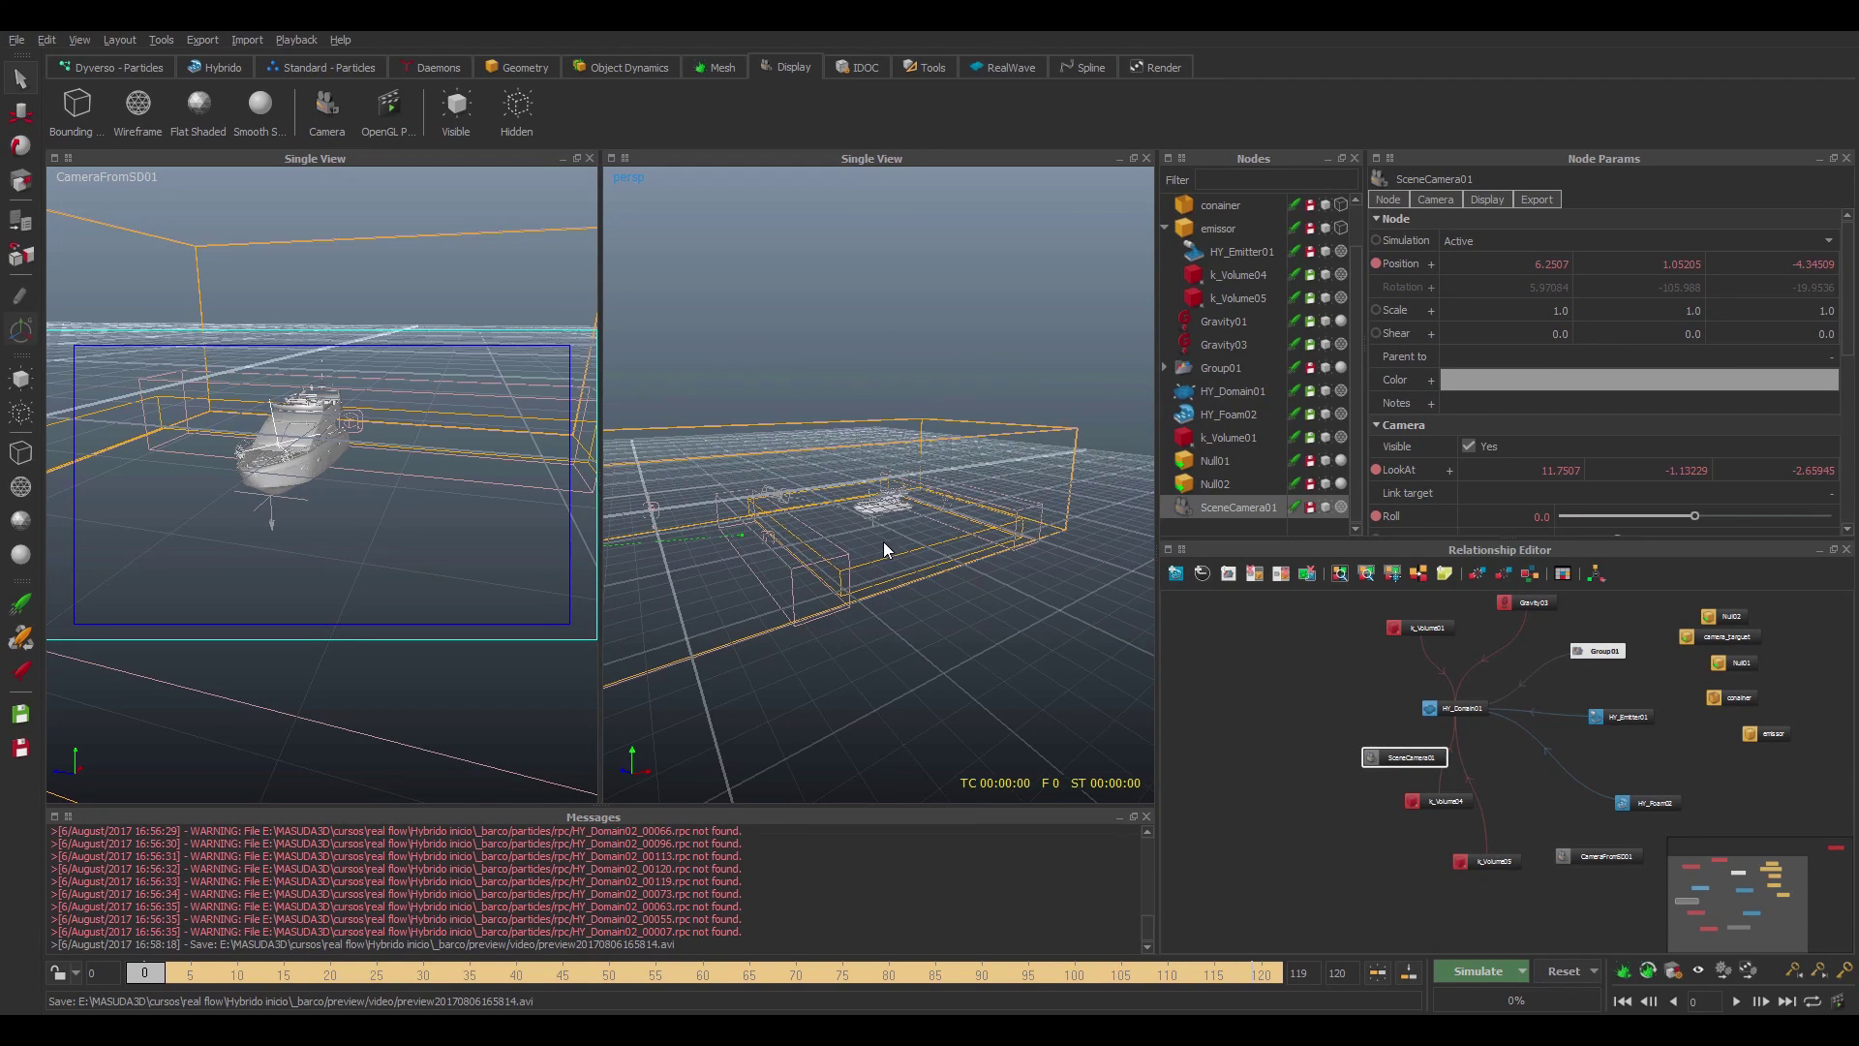
pyautogui.rightClick(1055, 587)
pyautogui.keyDown('alt'); pyautogui.moveTo(966, 591); pyautogui.dragTo(851, 417); pyautogui.keyUp('alt')
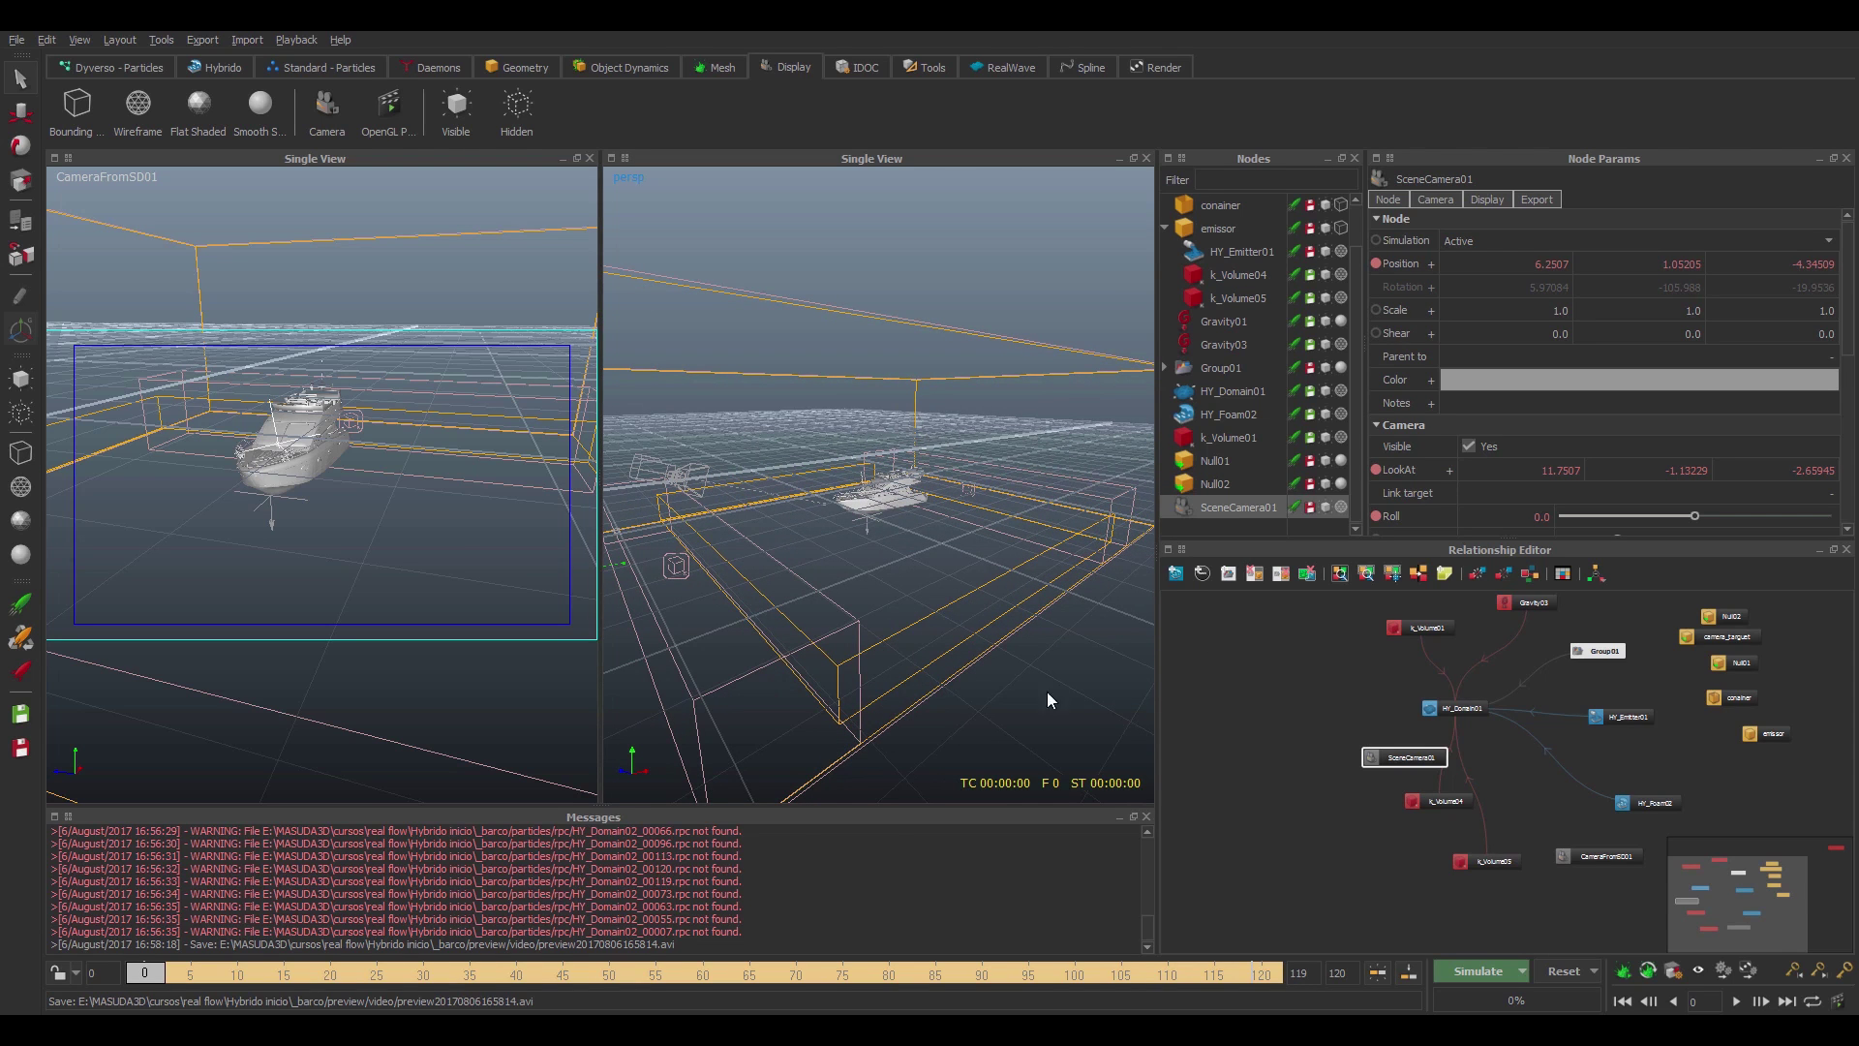
pyautogui.keyDown('alt'); pyautogui.moveTo(510, 536); pyautogui.dragTo(595, 494); pyautogui.keyUp('alt')
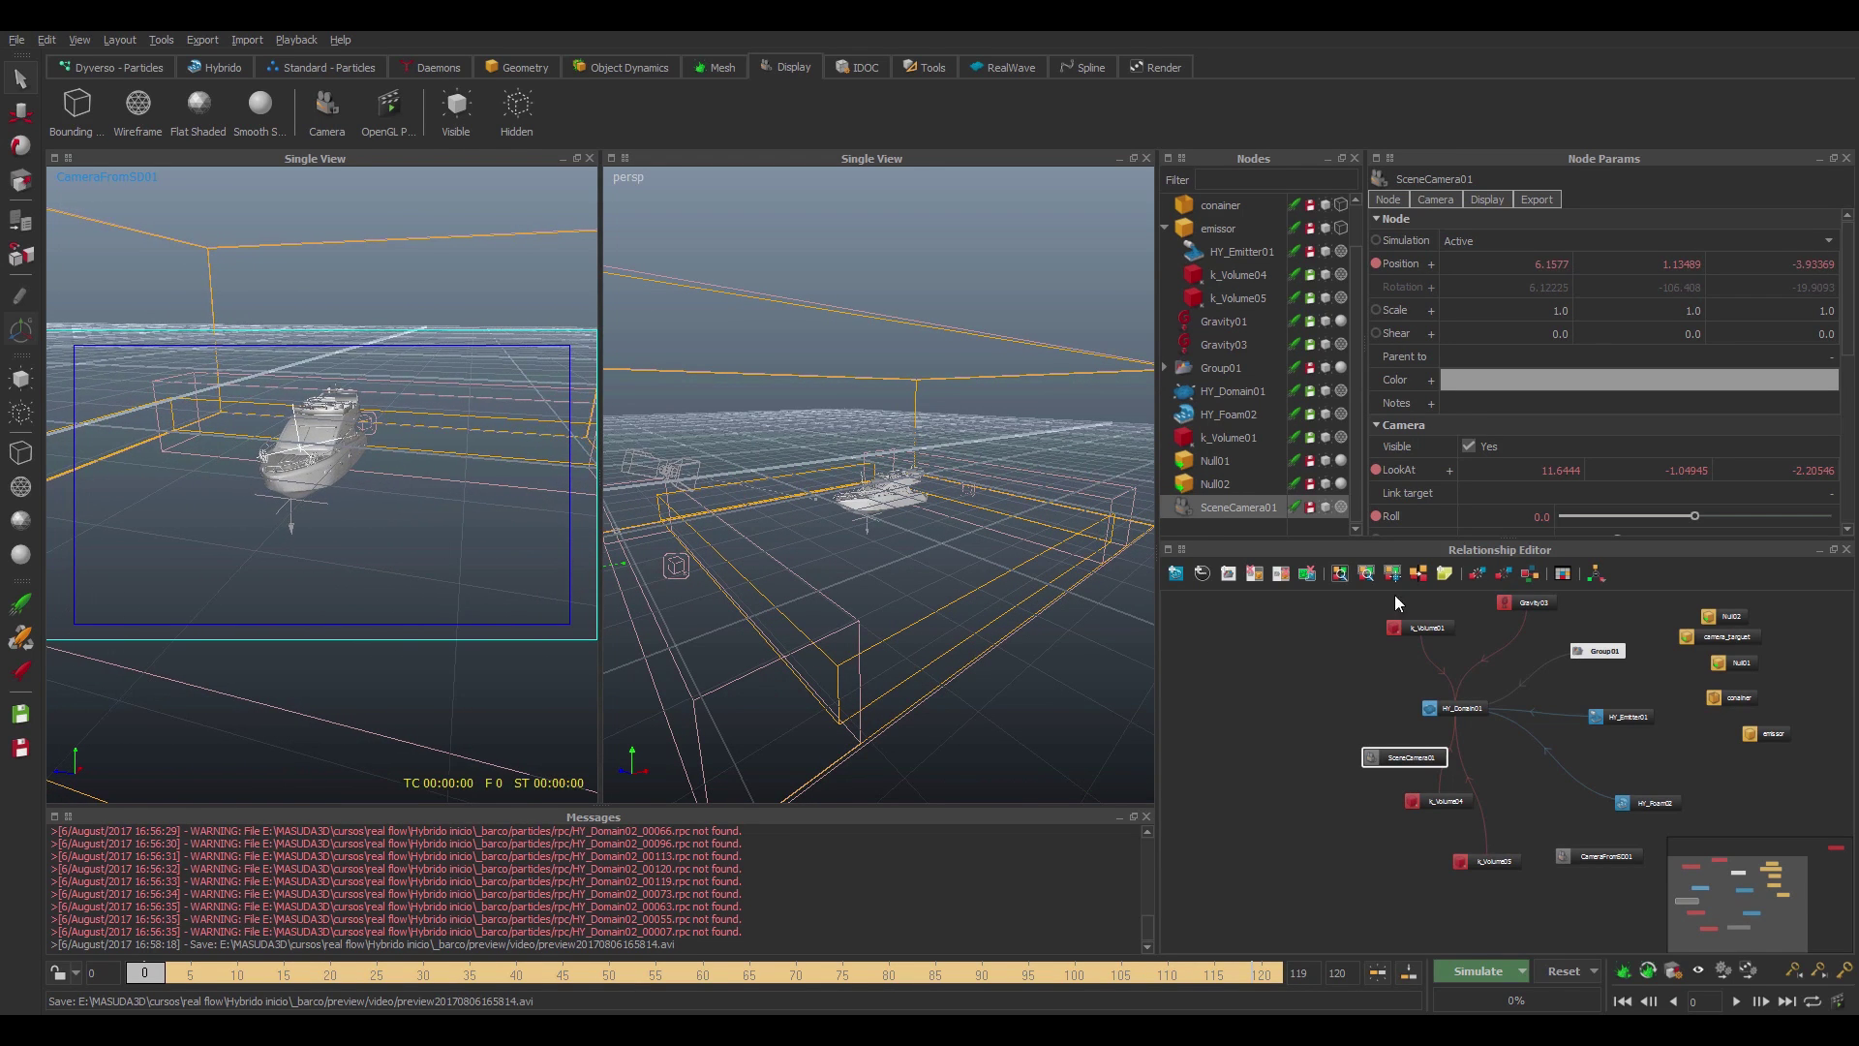
# - Parent CameraFromSD01 to the emissor object
pyautogui.click(632, 476)
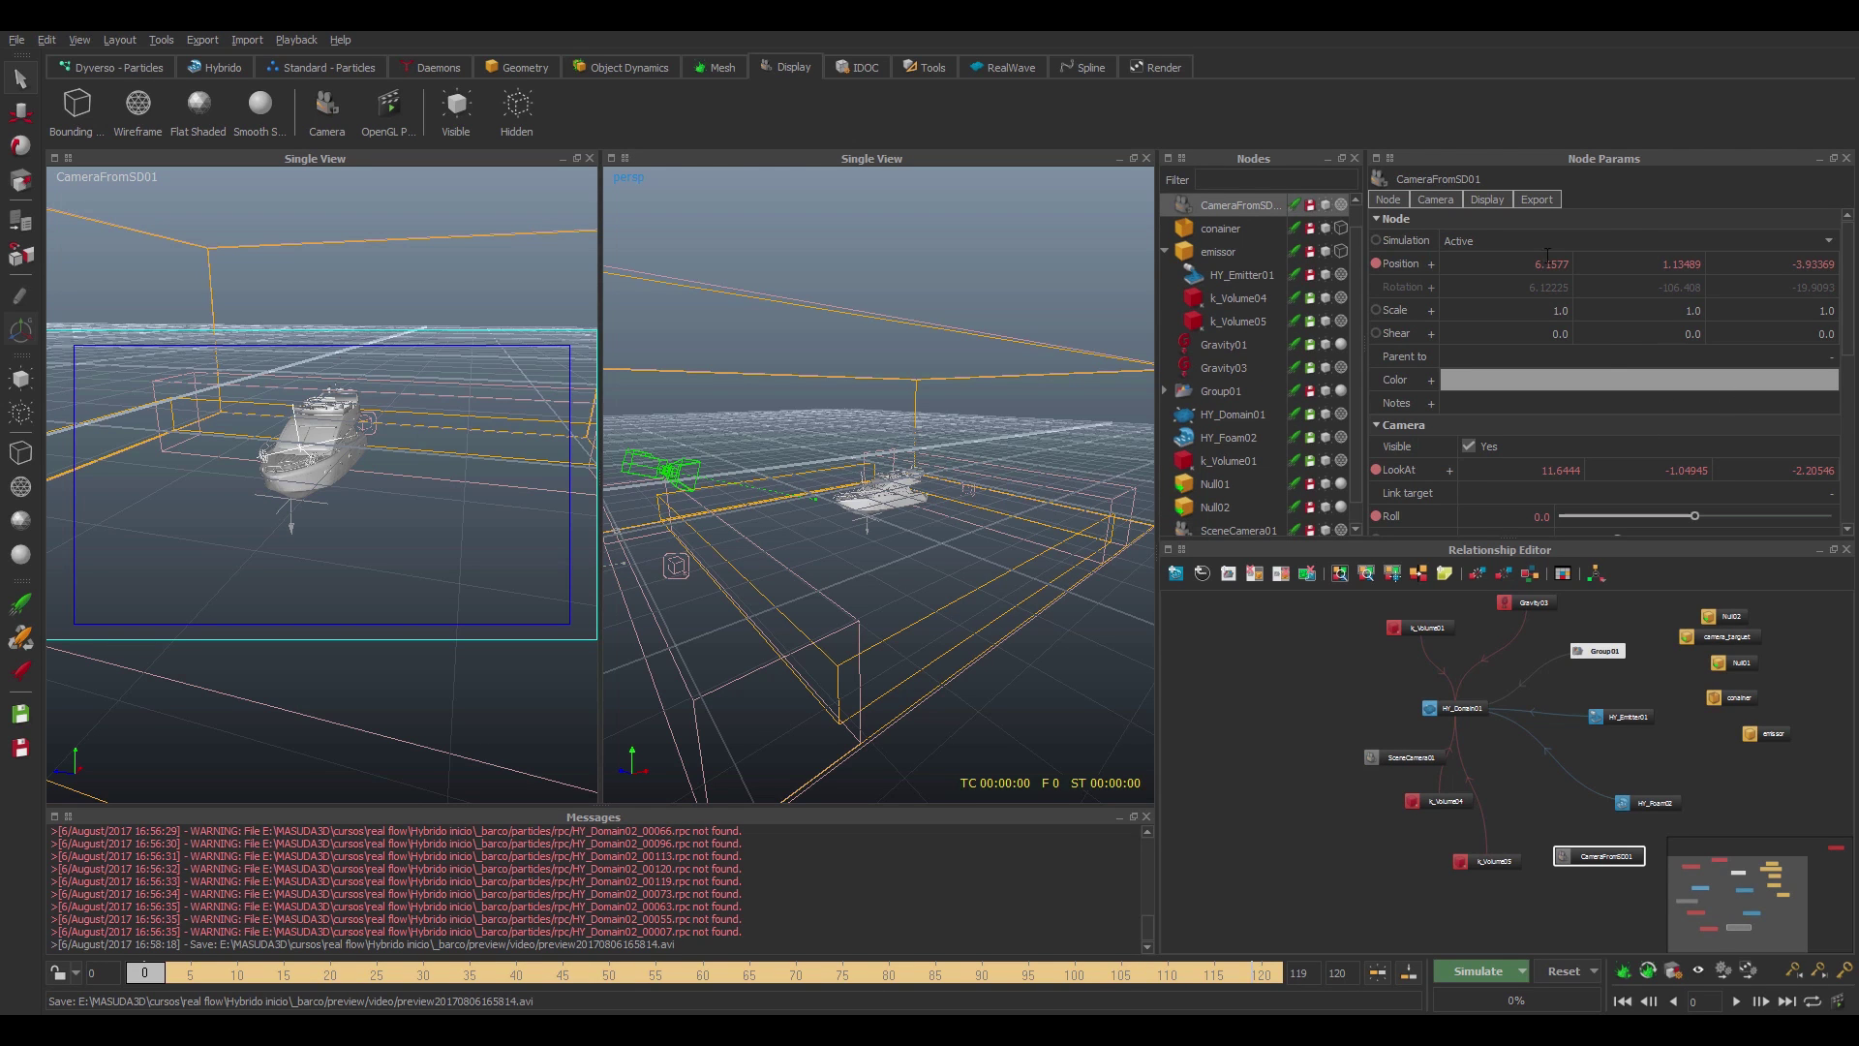
pyautogui.click(1437, 199)
pyautogui.click(1389, 202)
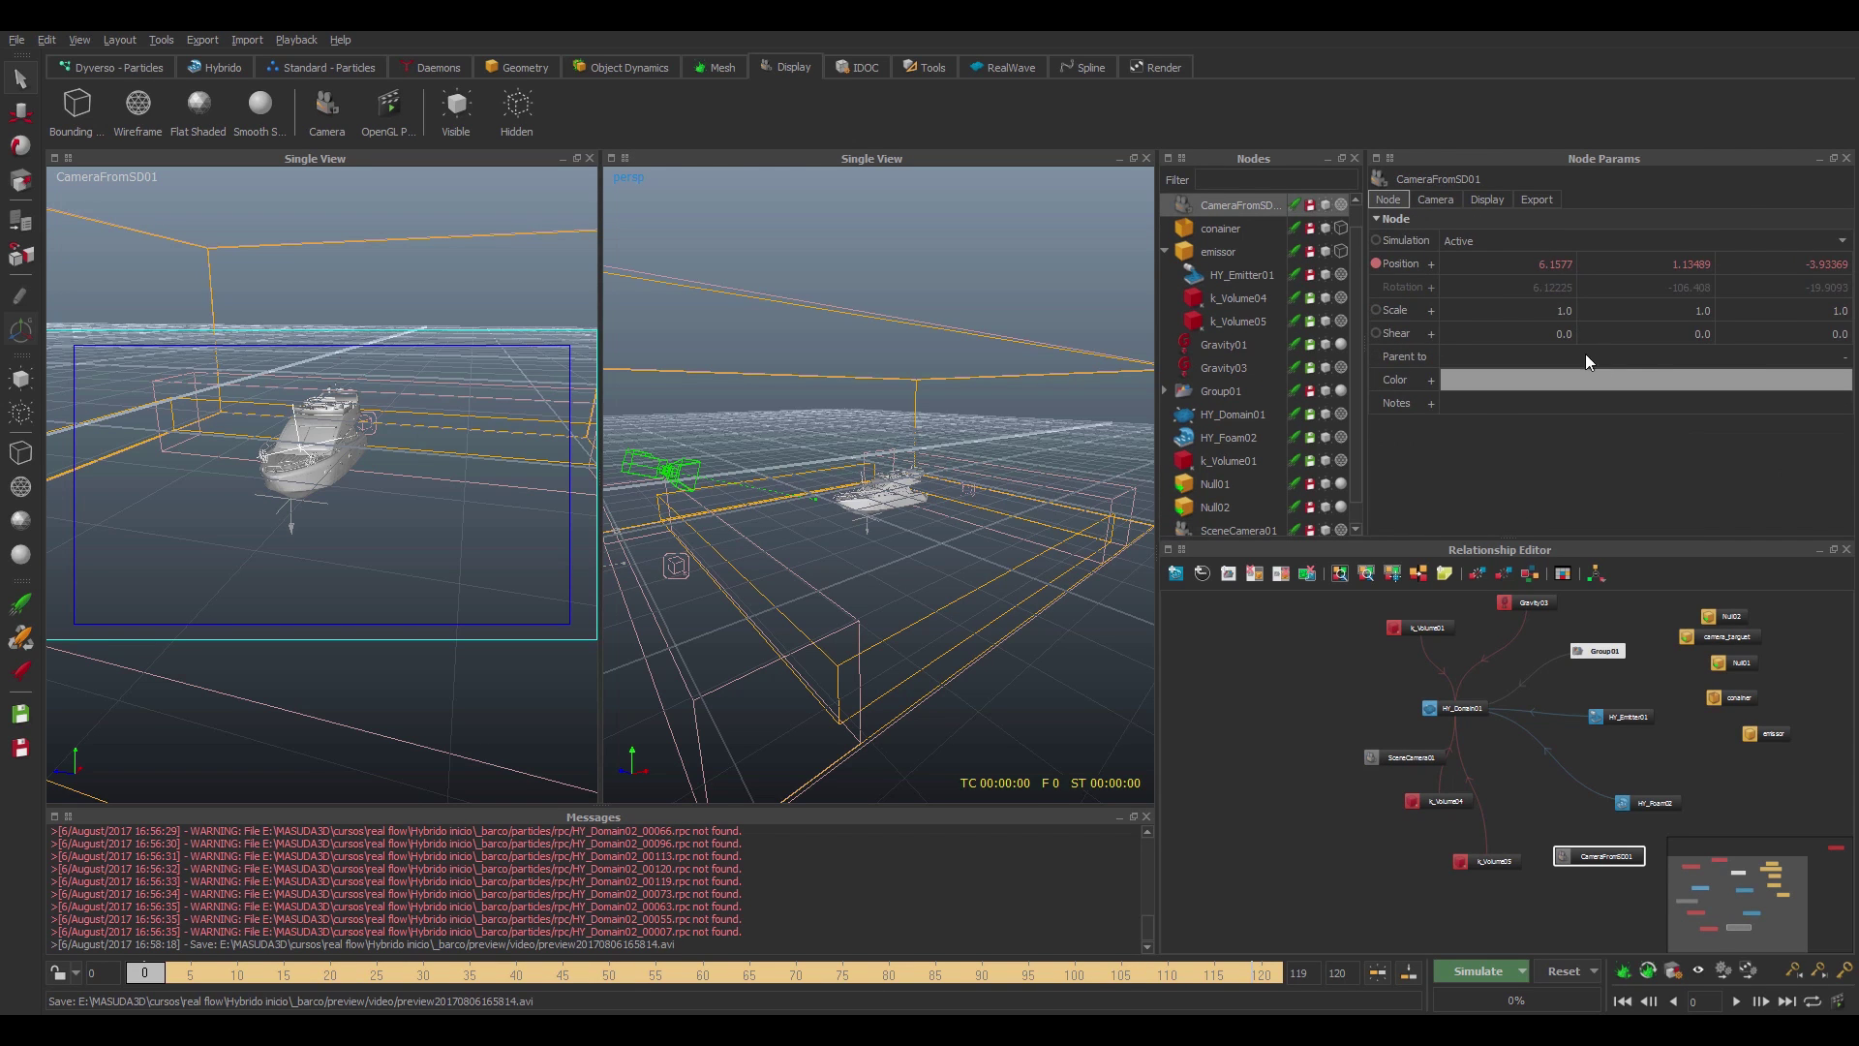
pyautogui.click(1734, 358)
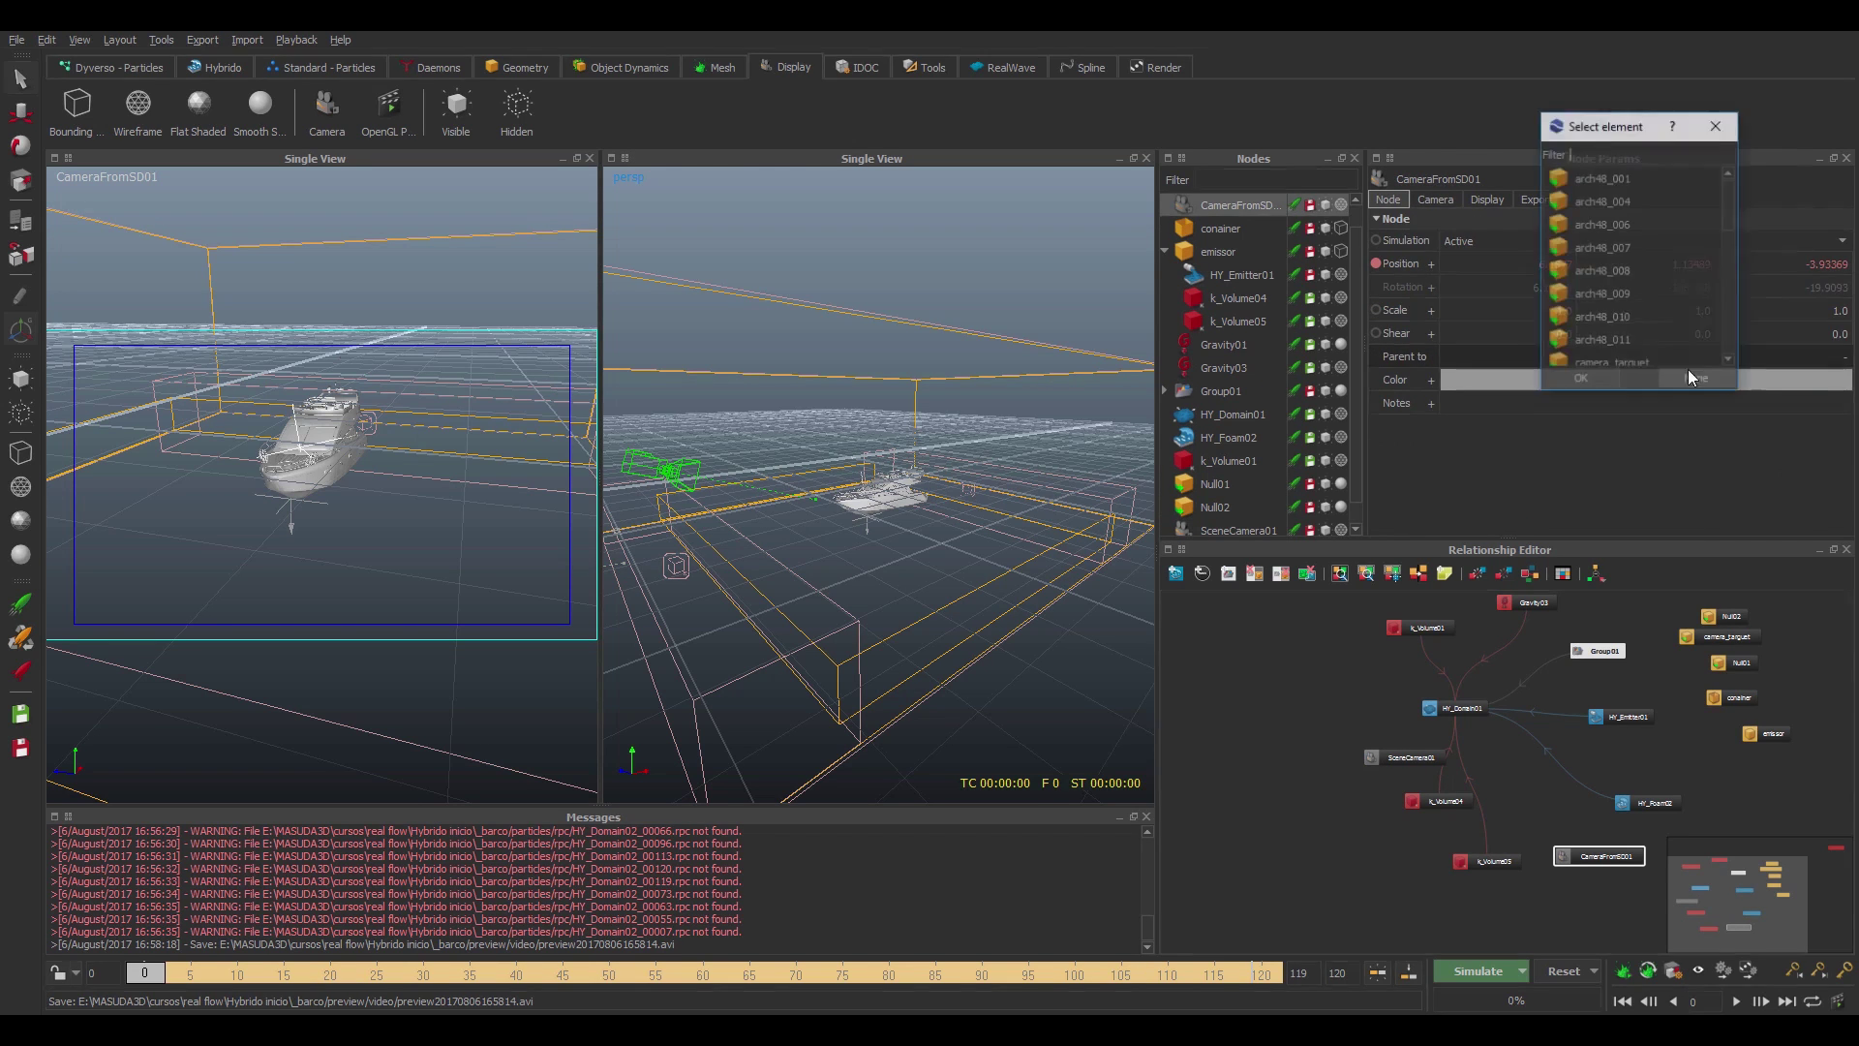
pyautogui.click(1718, 200)
pyautogui.scroll(-6, 1726, 254)
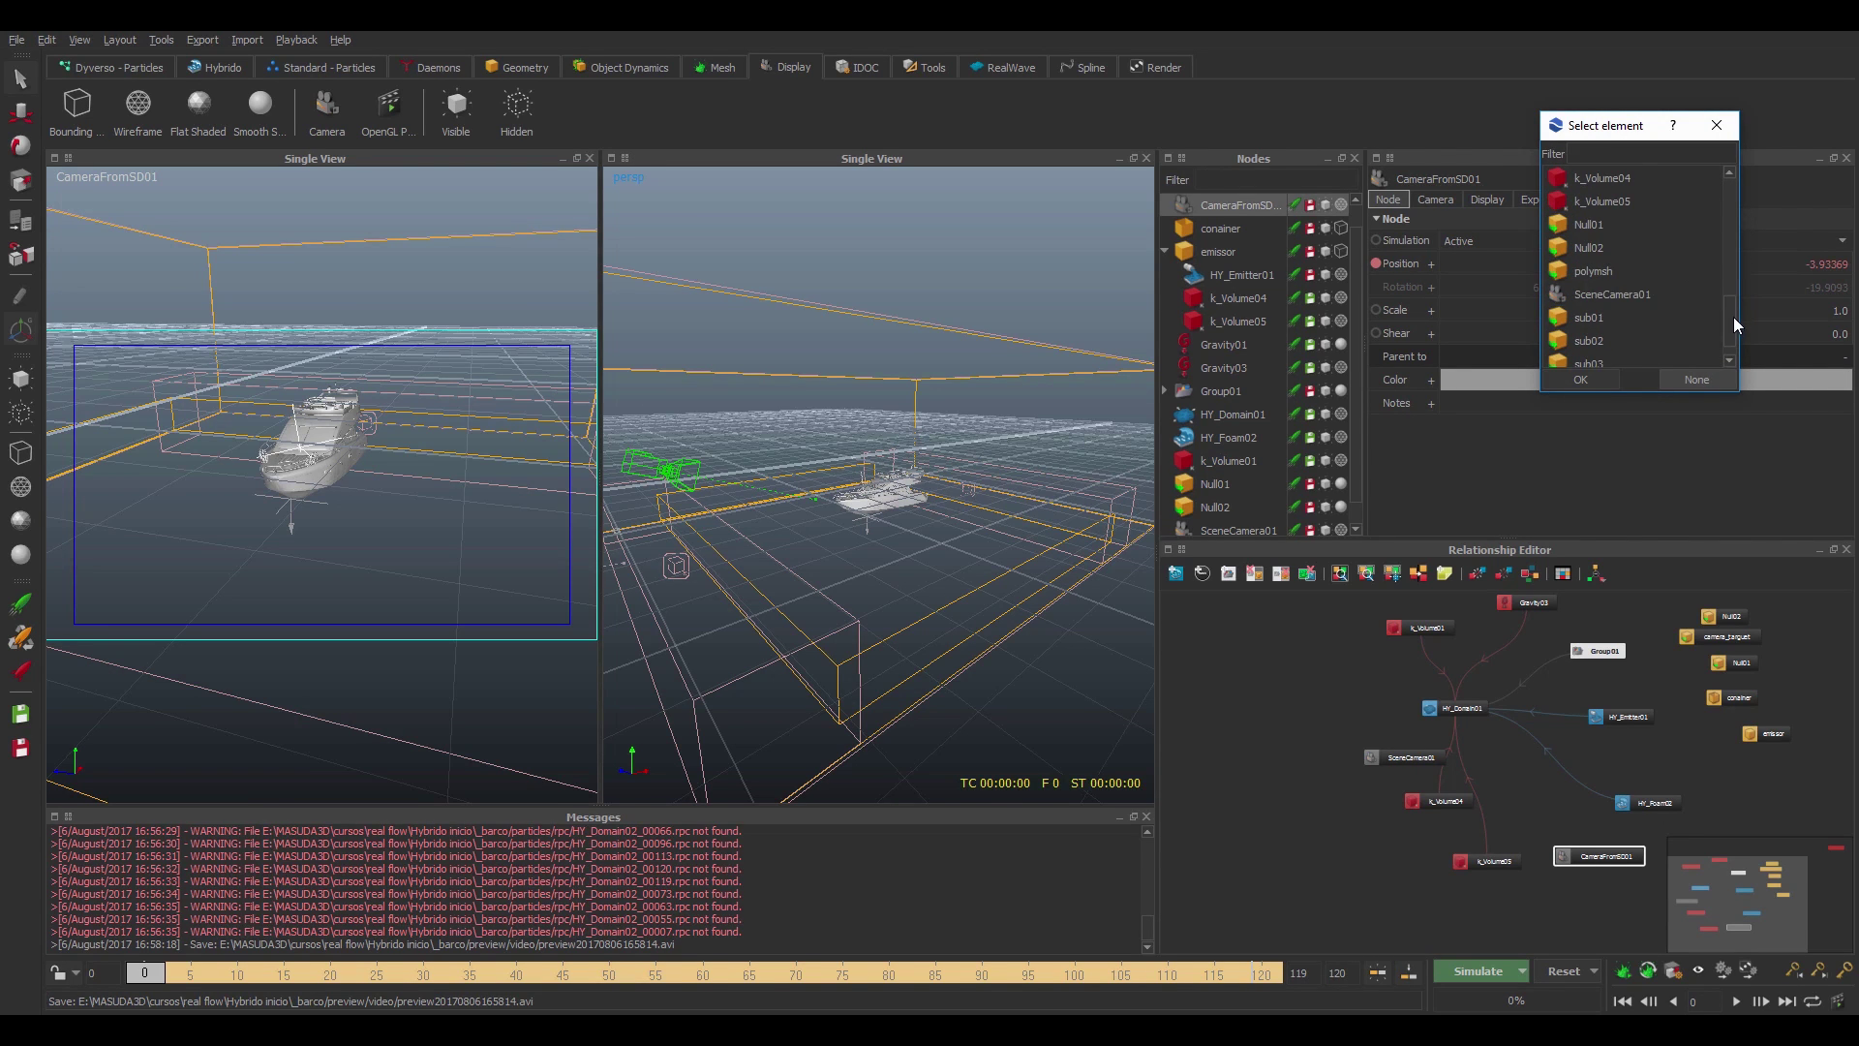
pyautogui.moveTo(1733, 317); pyautogui.dragTo(1733, 244)
pyautogui.click(1584, 231)
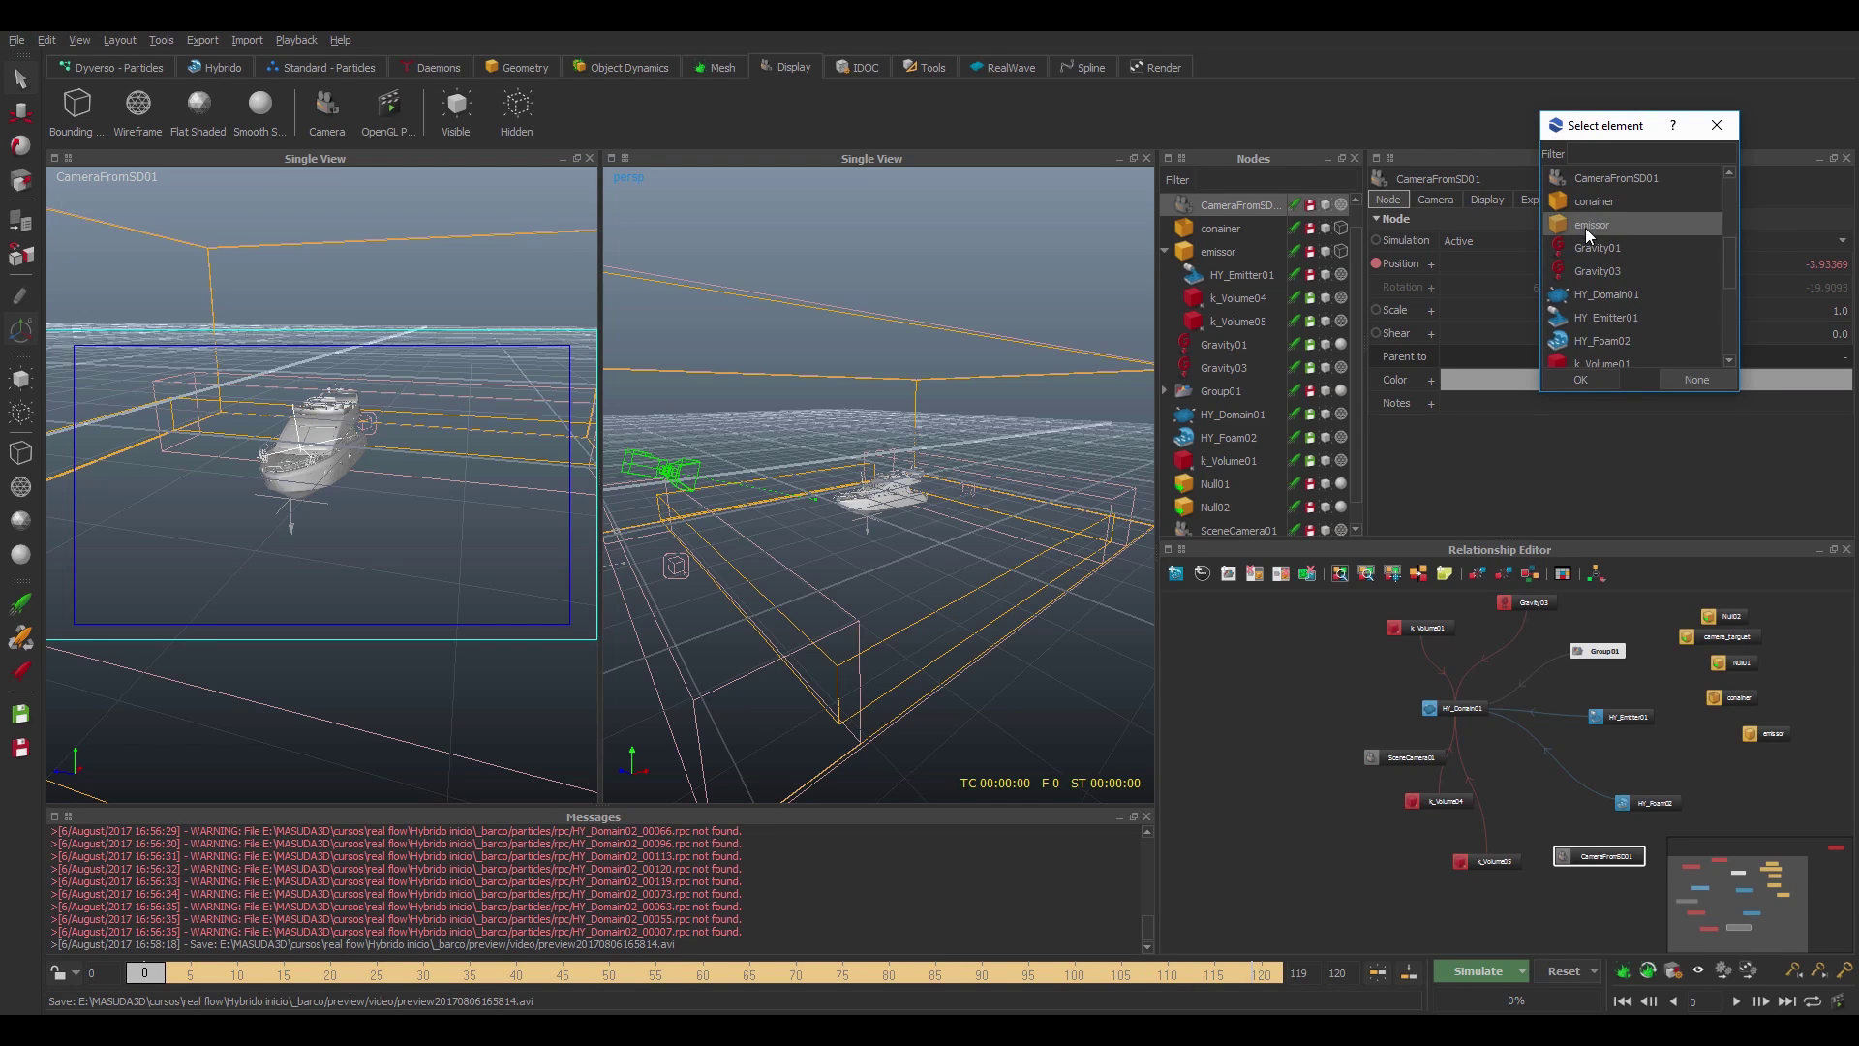
pyautogui.click(1588, 376)
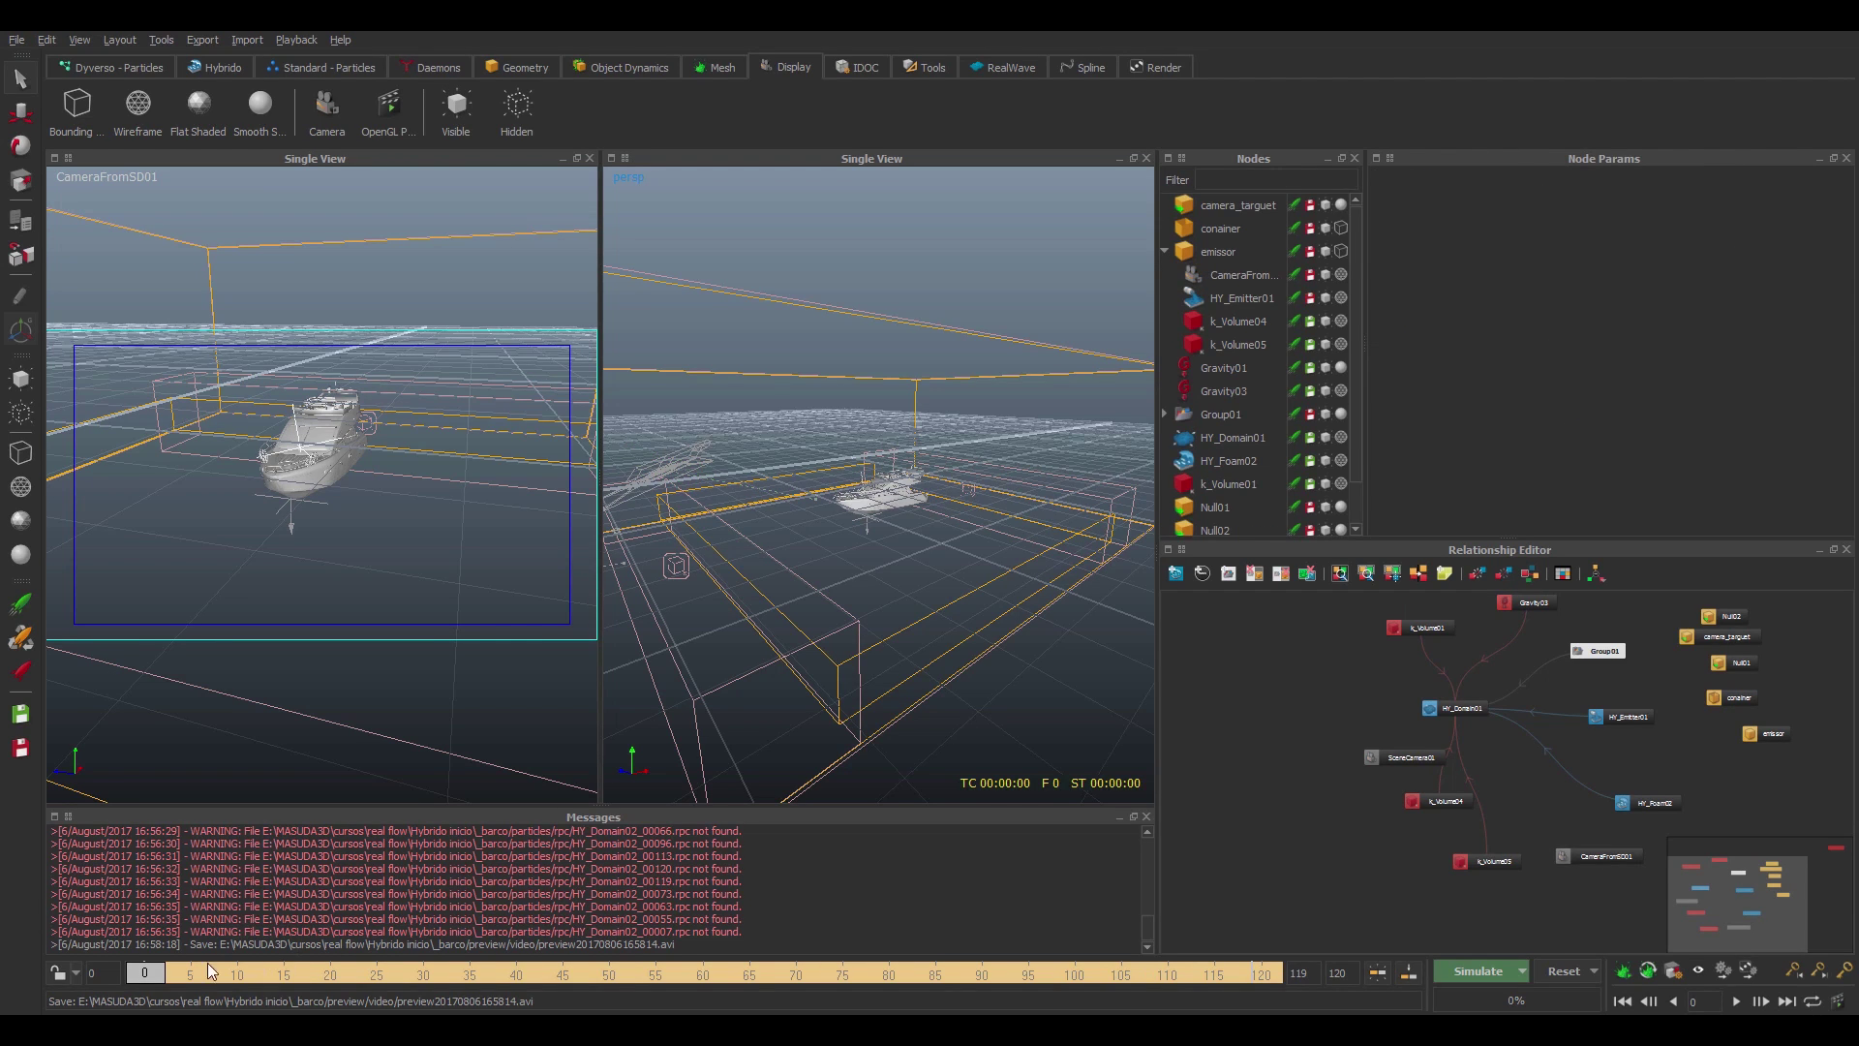
# - Scrub the timeline and select CameraFromSD01, then SceneCamera01, in the node list
pyautogui.moveTo(258, 968)
pyautogui.mouseDown()
pyautogui.moveTo(333, 972)
pyautogui.moveTo(79, 964)
pyautogui.mouseUp()
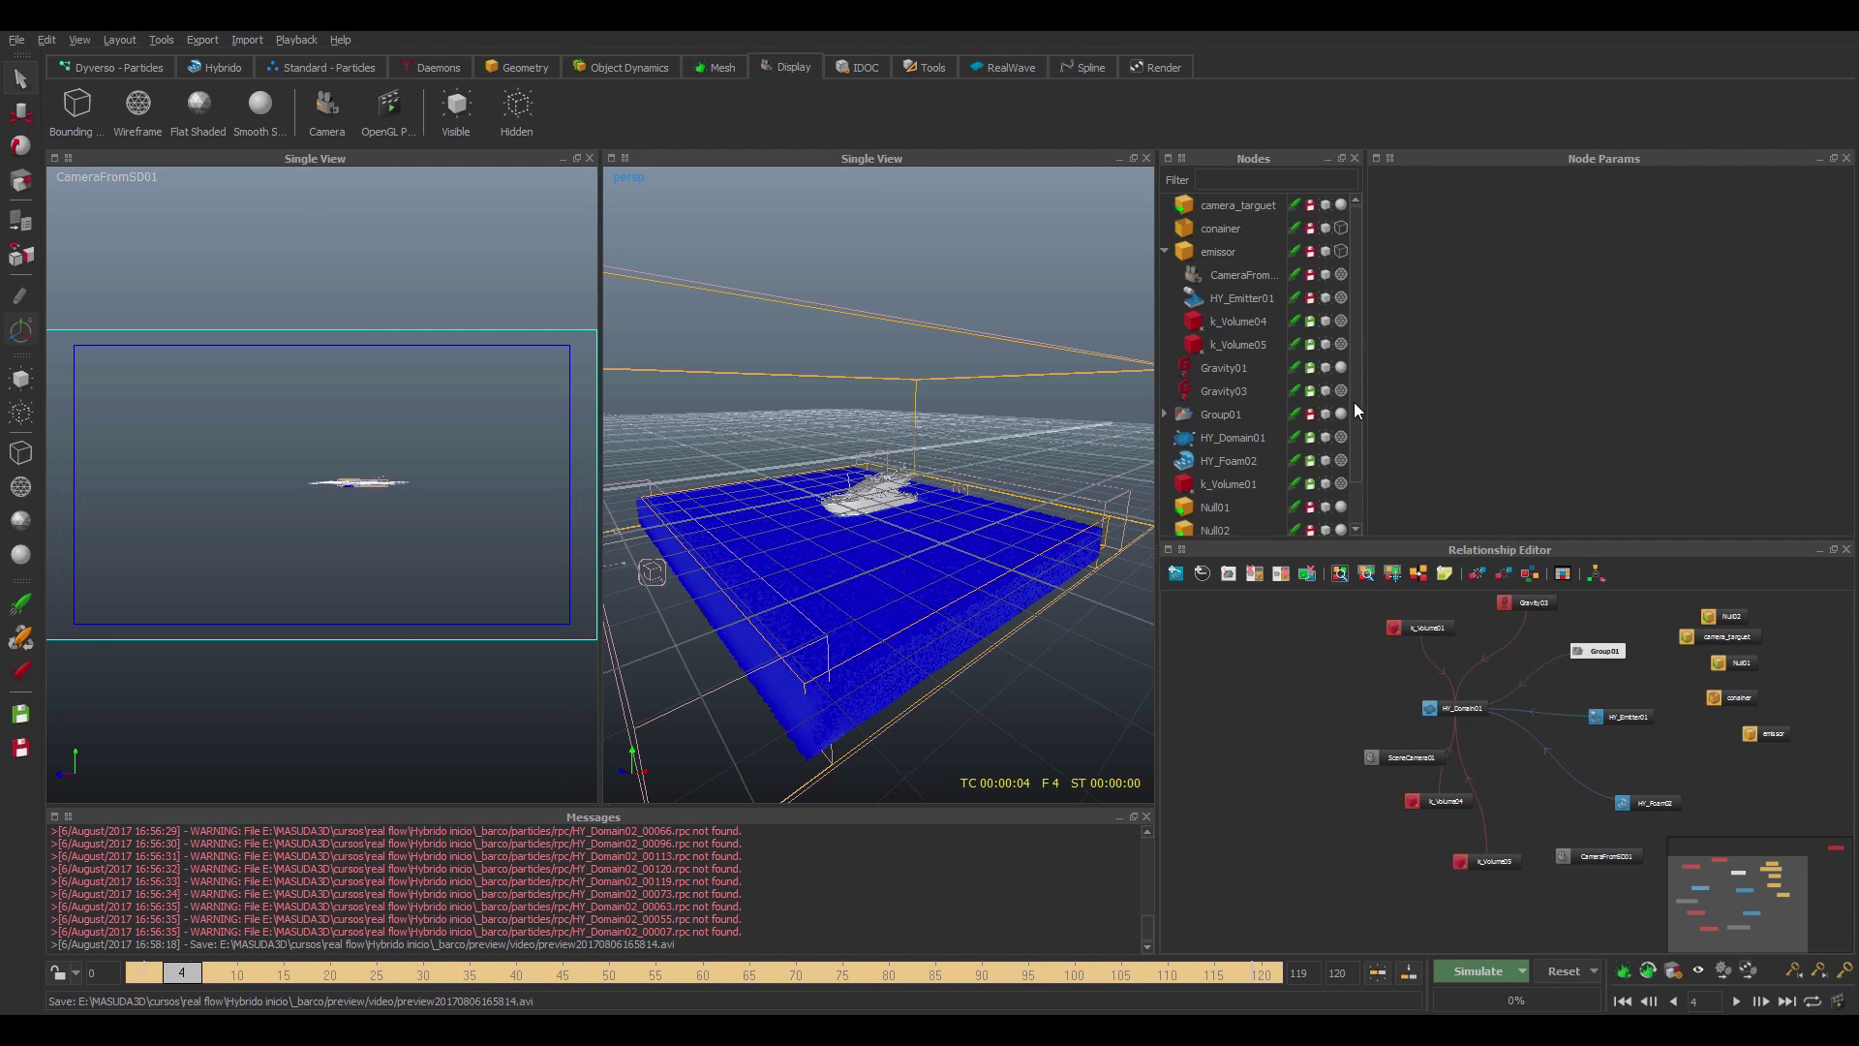
pyautogui.scroll(-1, 1348, 397)
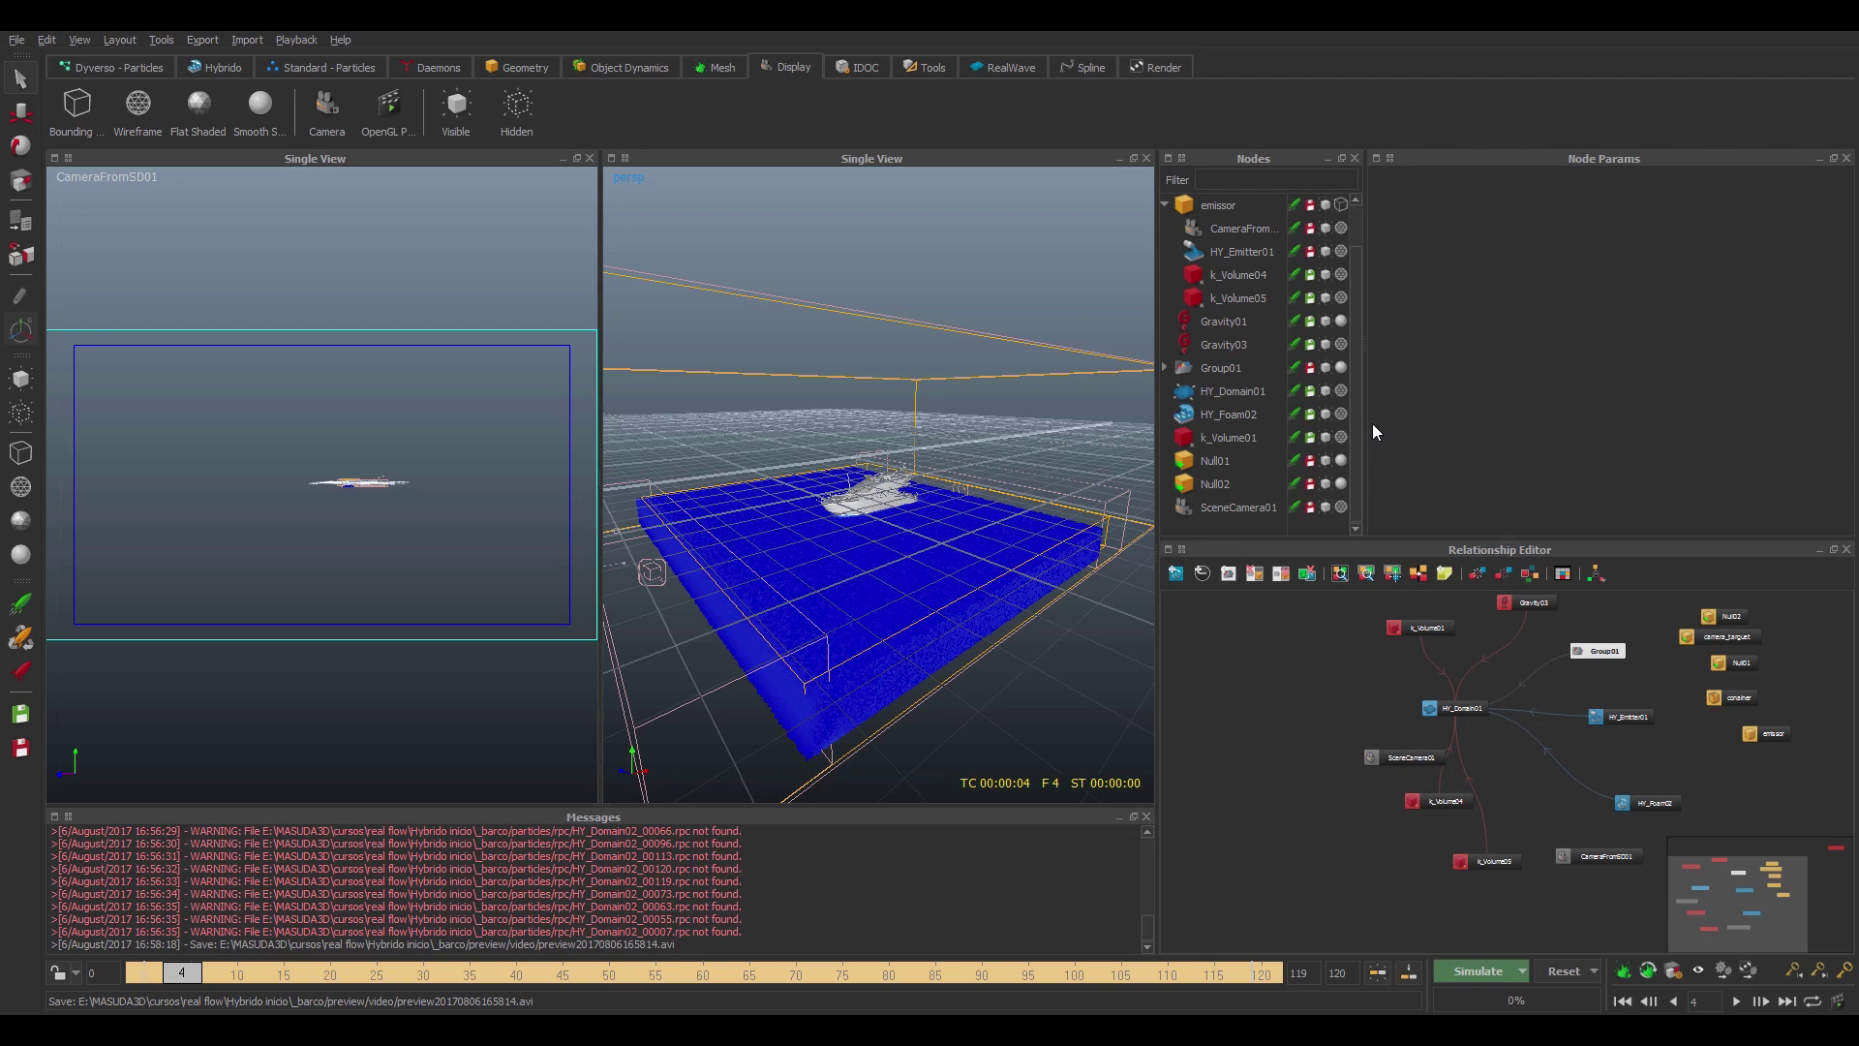
pyautogui.click(1237, 232)
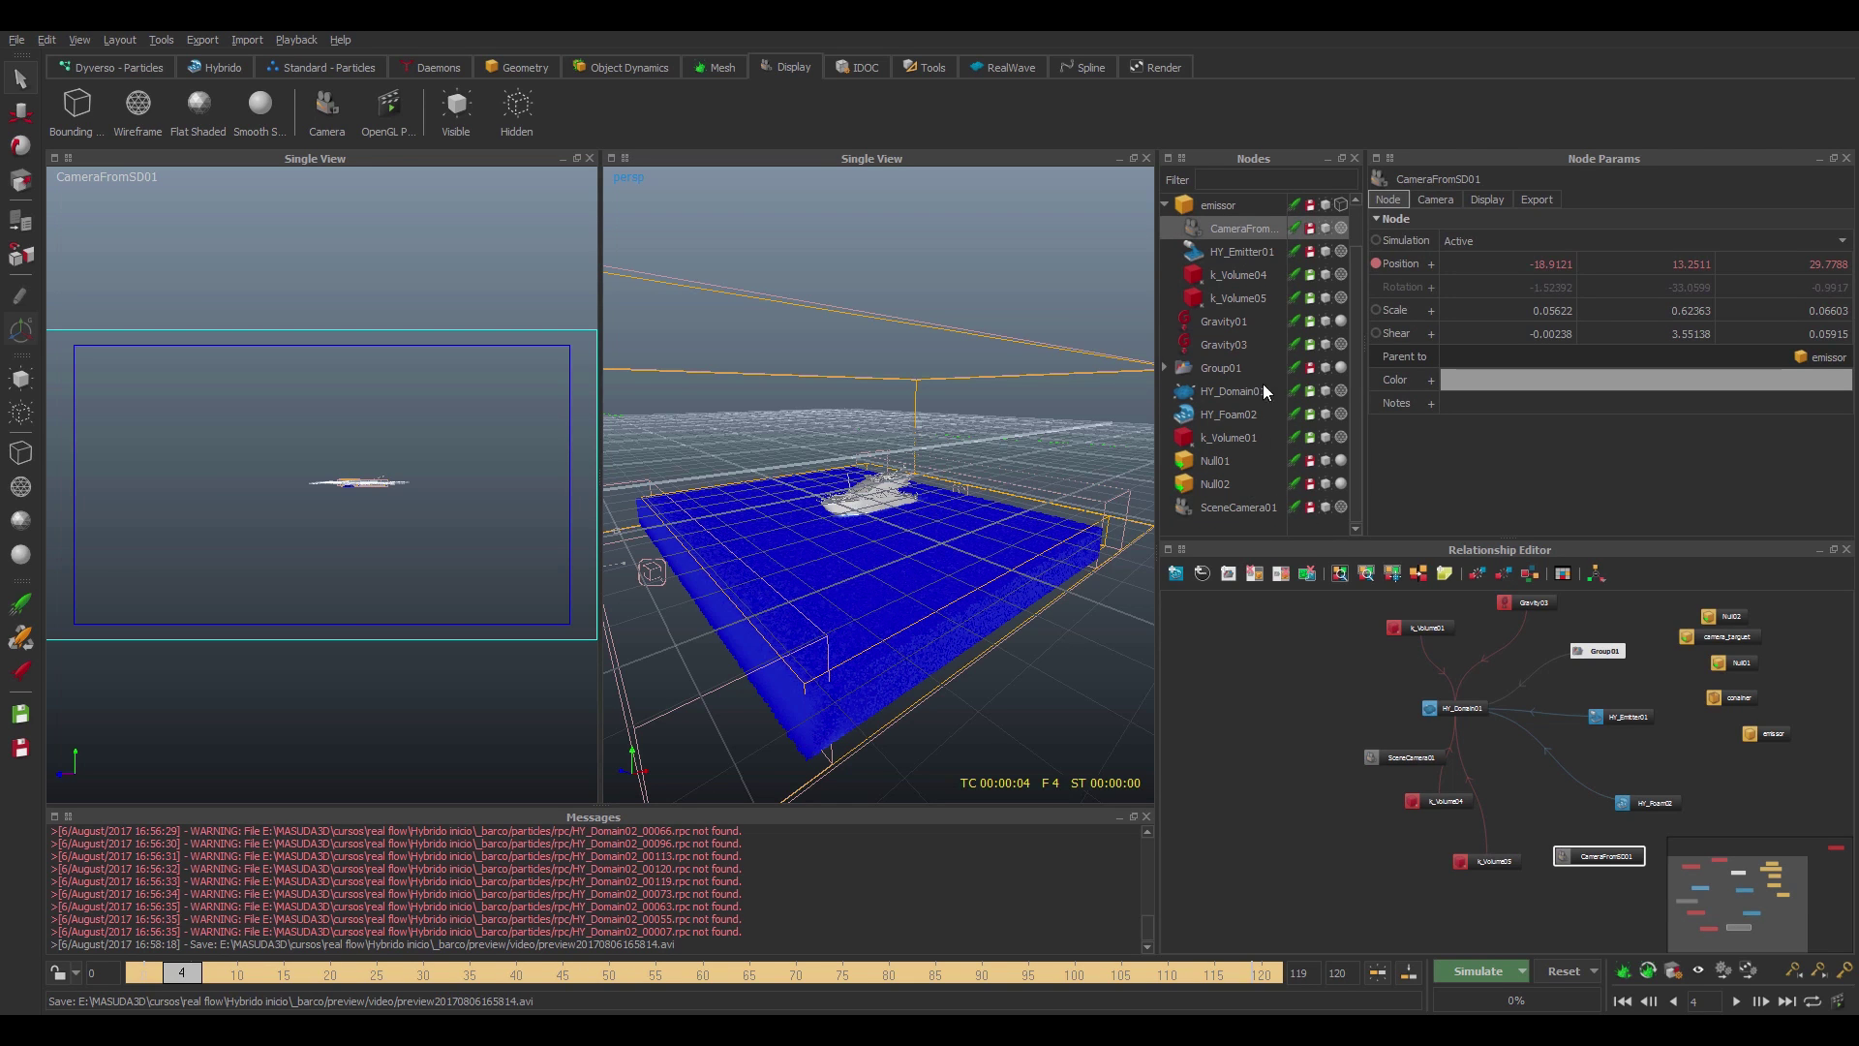
pyautogui.click(1230, 503)
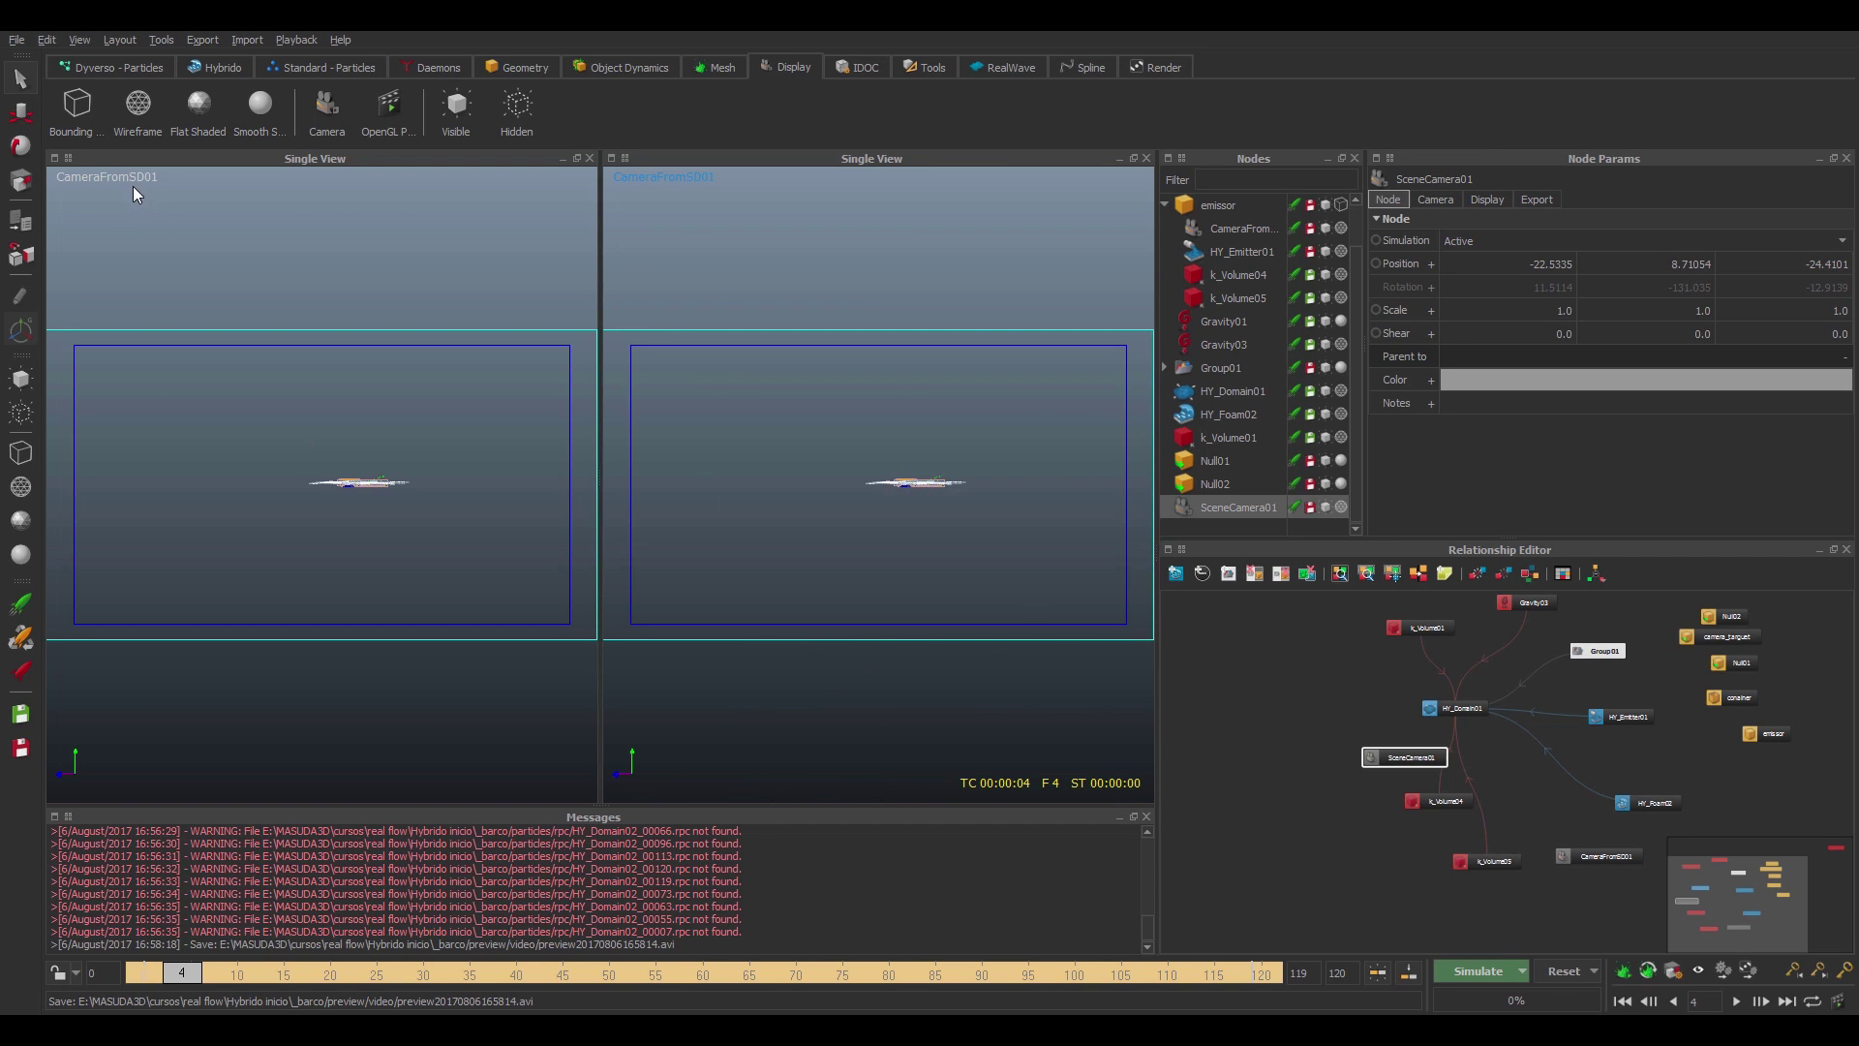
# - Look through SceneCamera01 and move it low near the boat at water level, framing the bow
pyautogui.press('5')
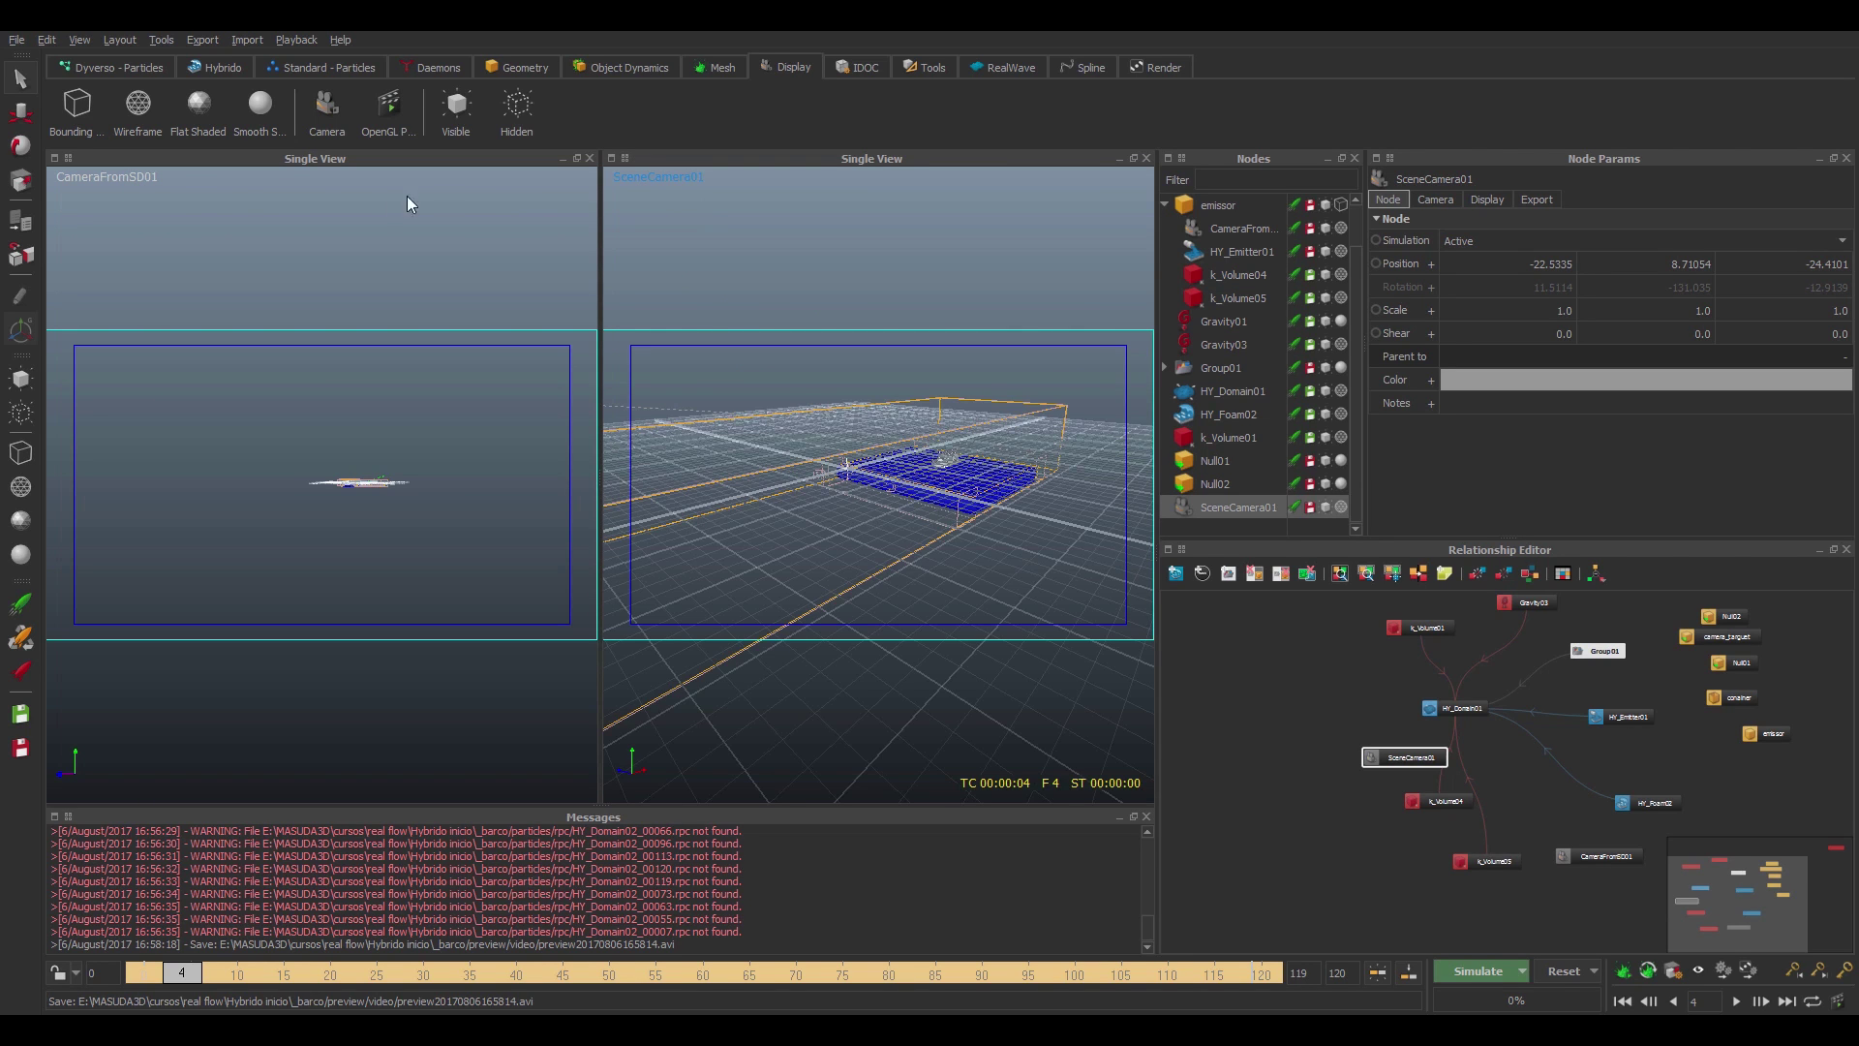
pyautogui.press('5')
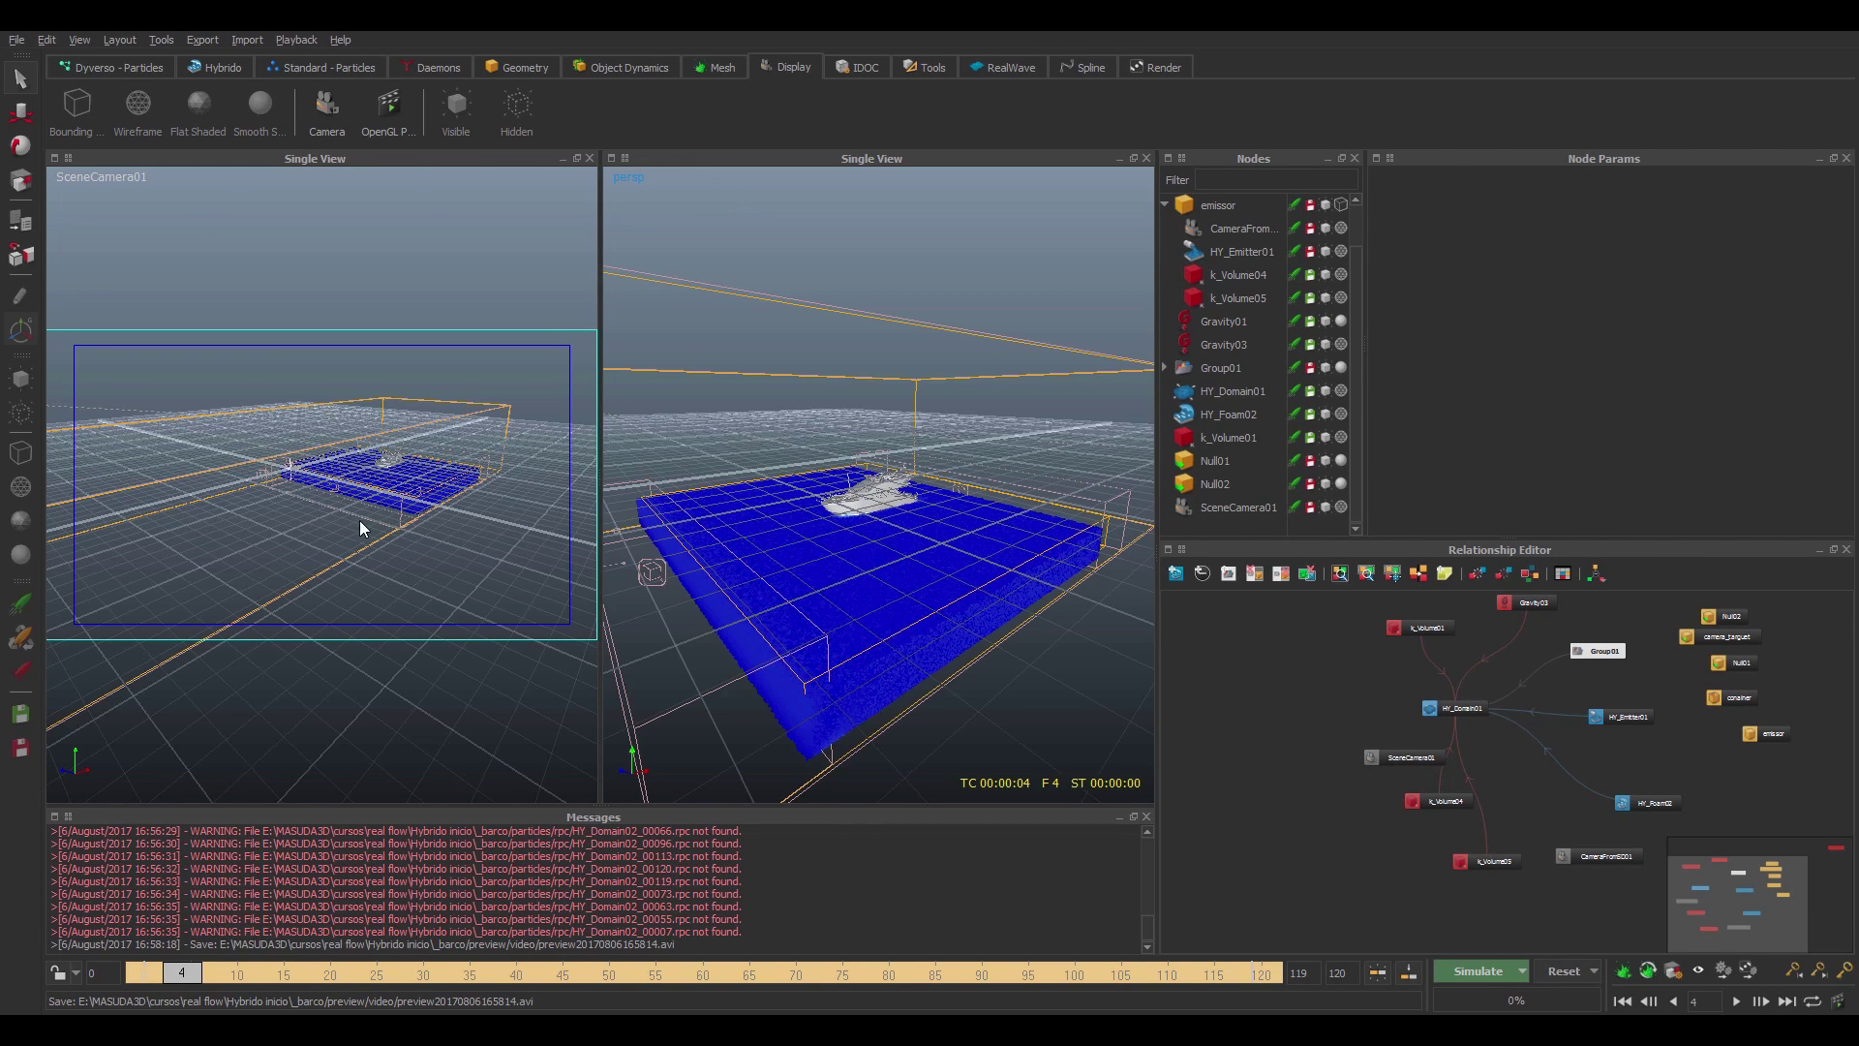
pyautogui.keyDown('alt'); pyautogui.moveTo(358, 525); pyautogui.dragTo(722, 525); pyautogui.keyUp('alt')
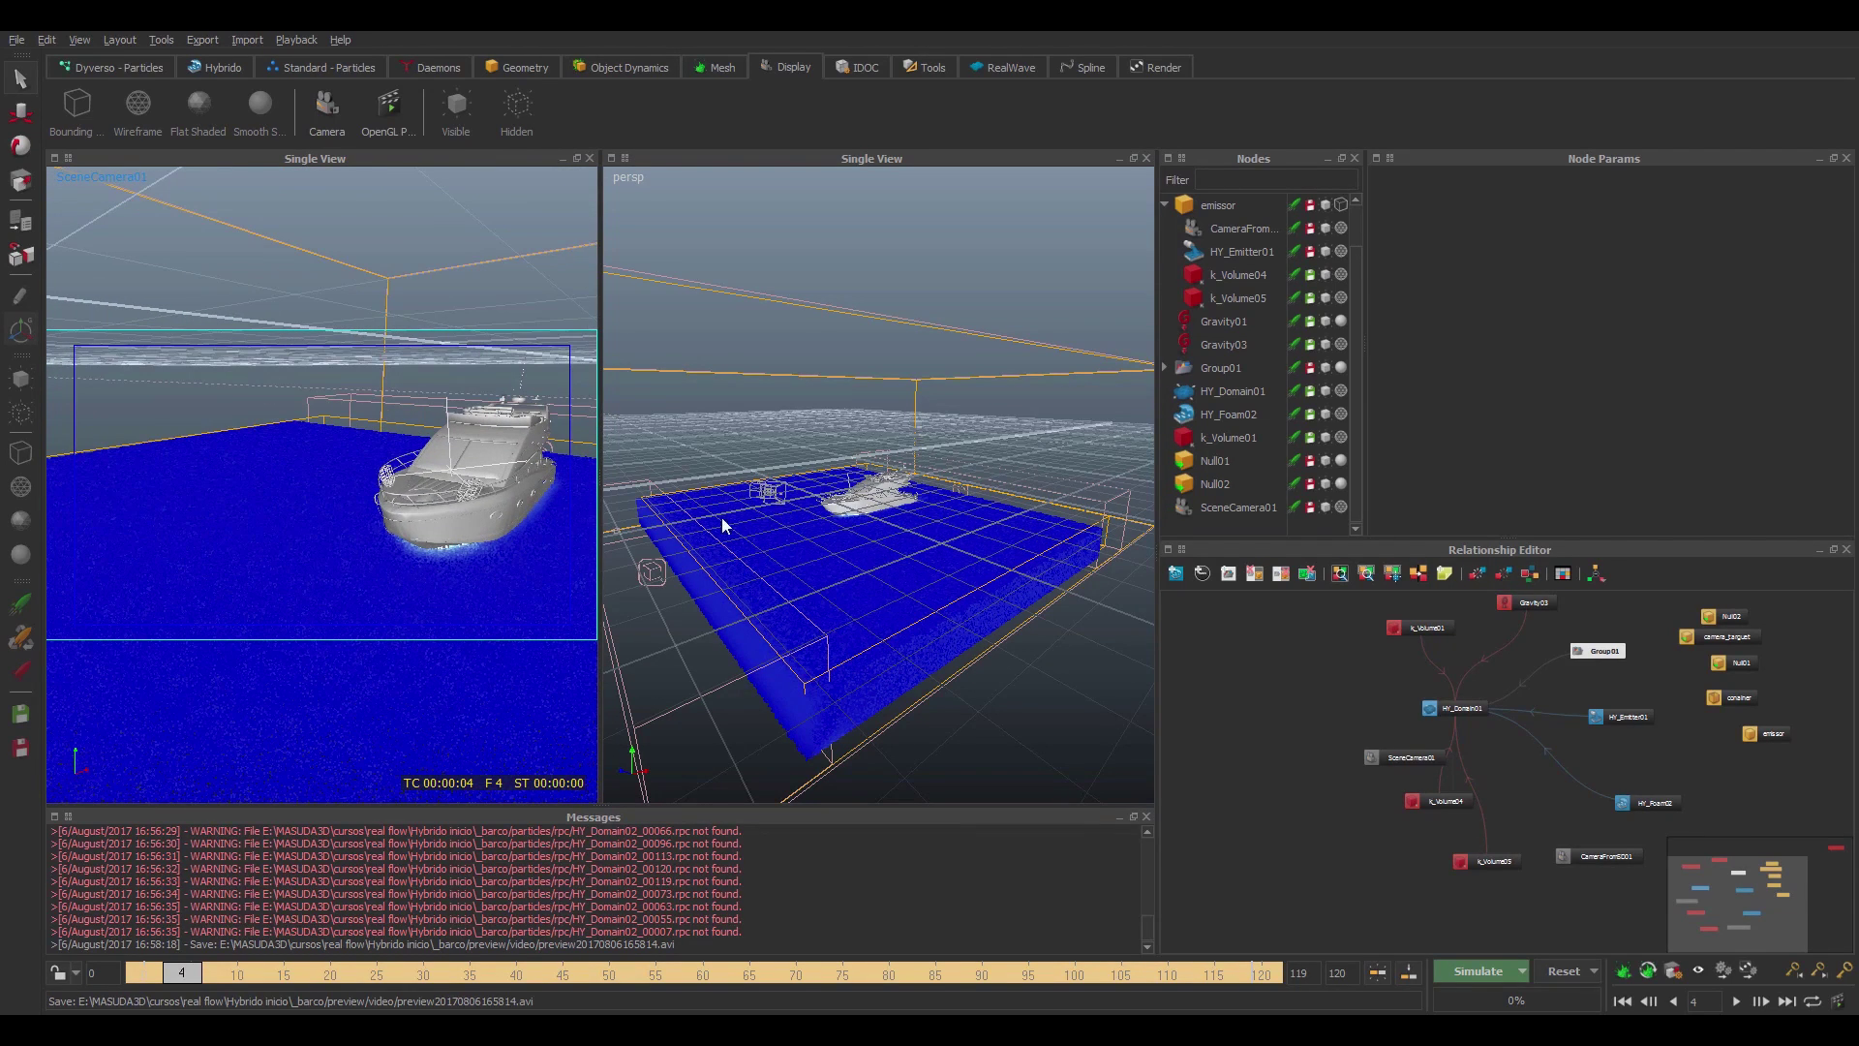
pyautogui.click(771, 492)
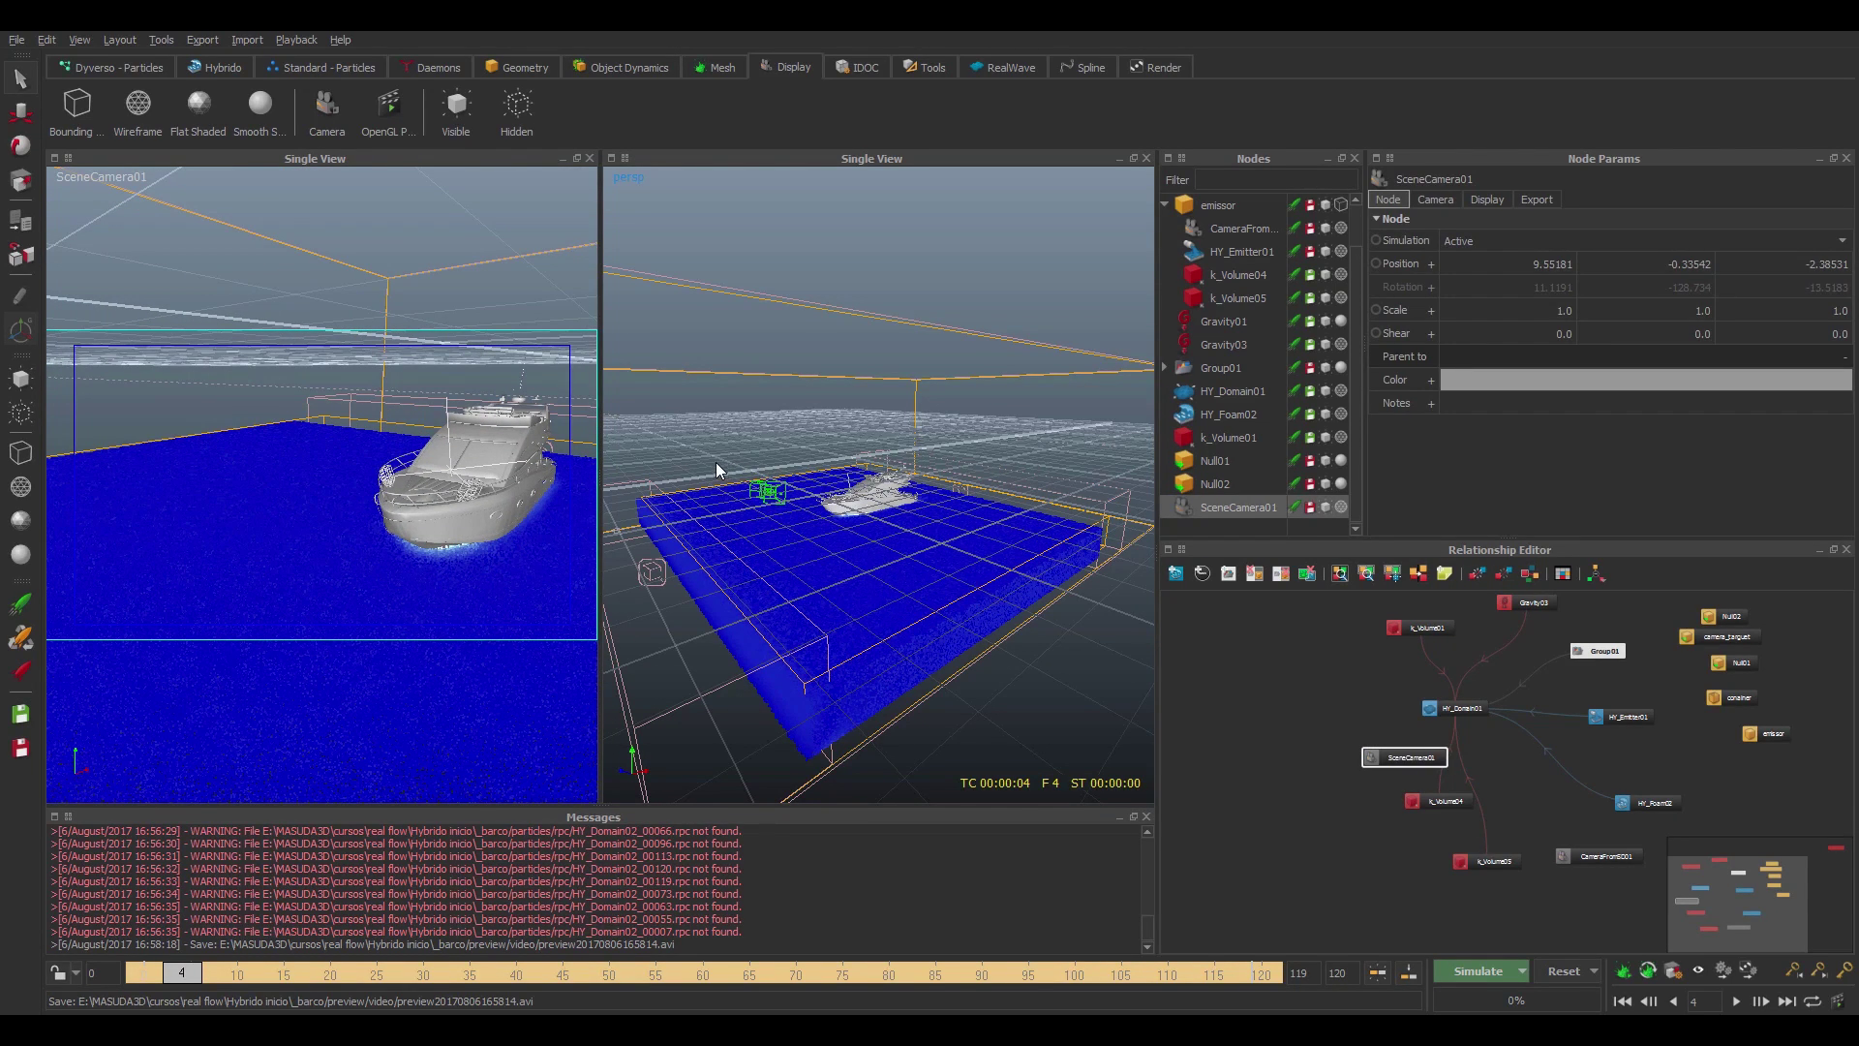
pyautogui.press('w')
pyautogui.moveTo(763, 450); pyautogui.dragTo(745, 493)
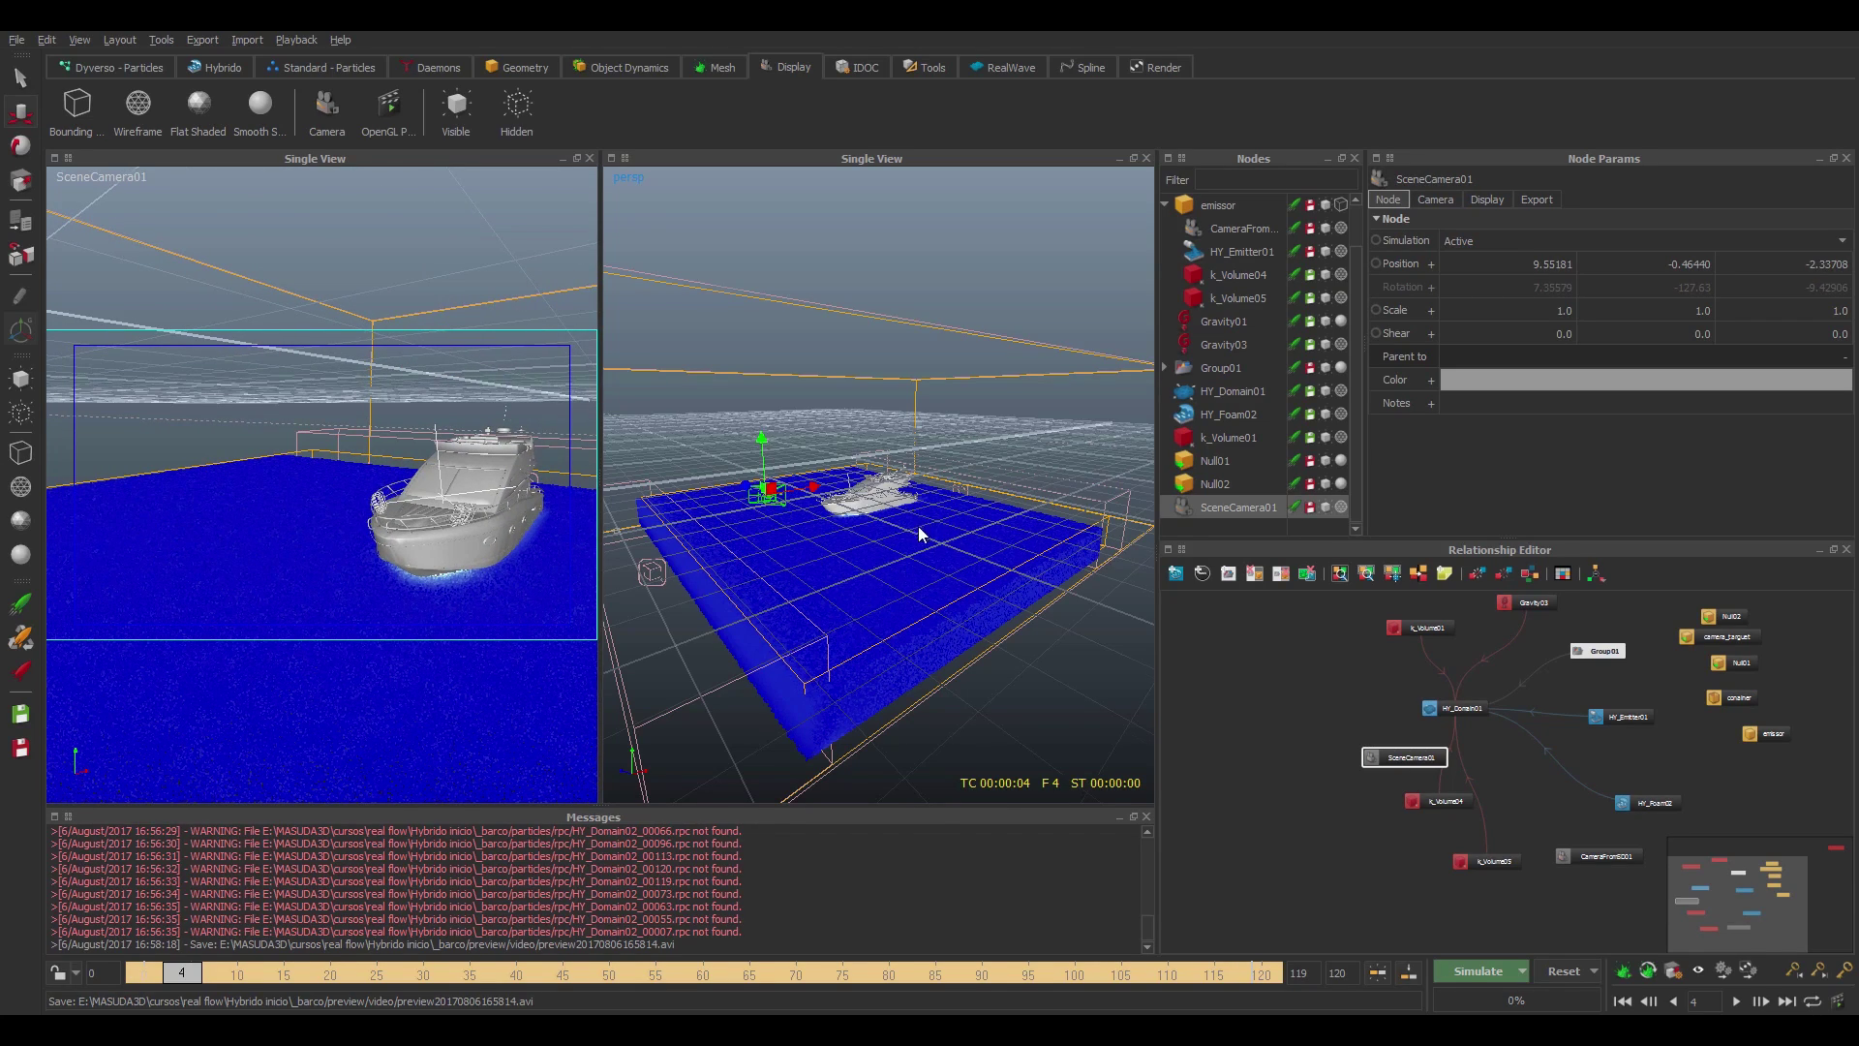
pyautogui.keyDown('alt'); pyautogui.moveTo(917, 536); pyautogui.dragTo(617, 509); pyautogui.keyUp('alt')
pyautogui.keyDown('alt'); pyautogui.moveTo(517, 503); pyautogui.dragTo(107, 496, button='middle'); pyautogui.keyUp('alt')
pyautogui.keyDown('alt'); pyautogui.moveTo(437, 490); pyautogui.dragTo(654, 516); pyautogui.keyUp('alt')
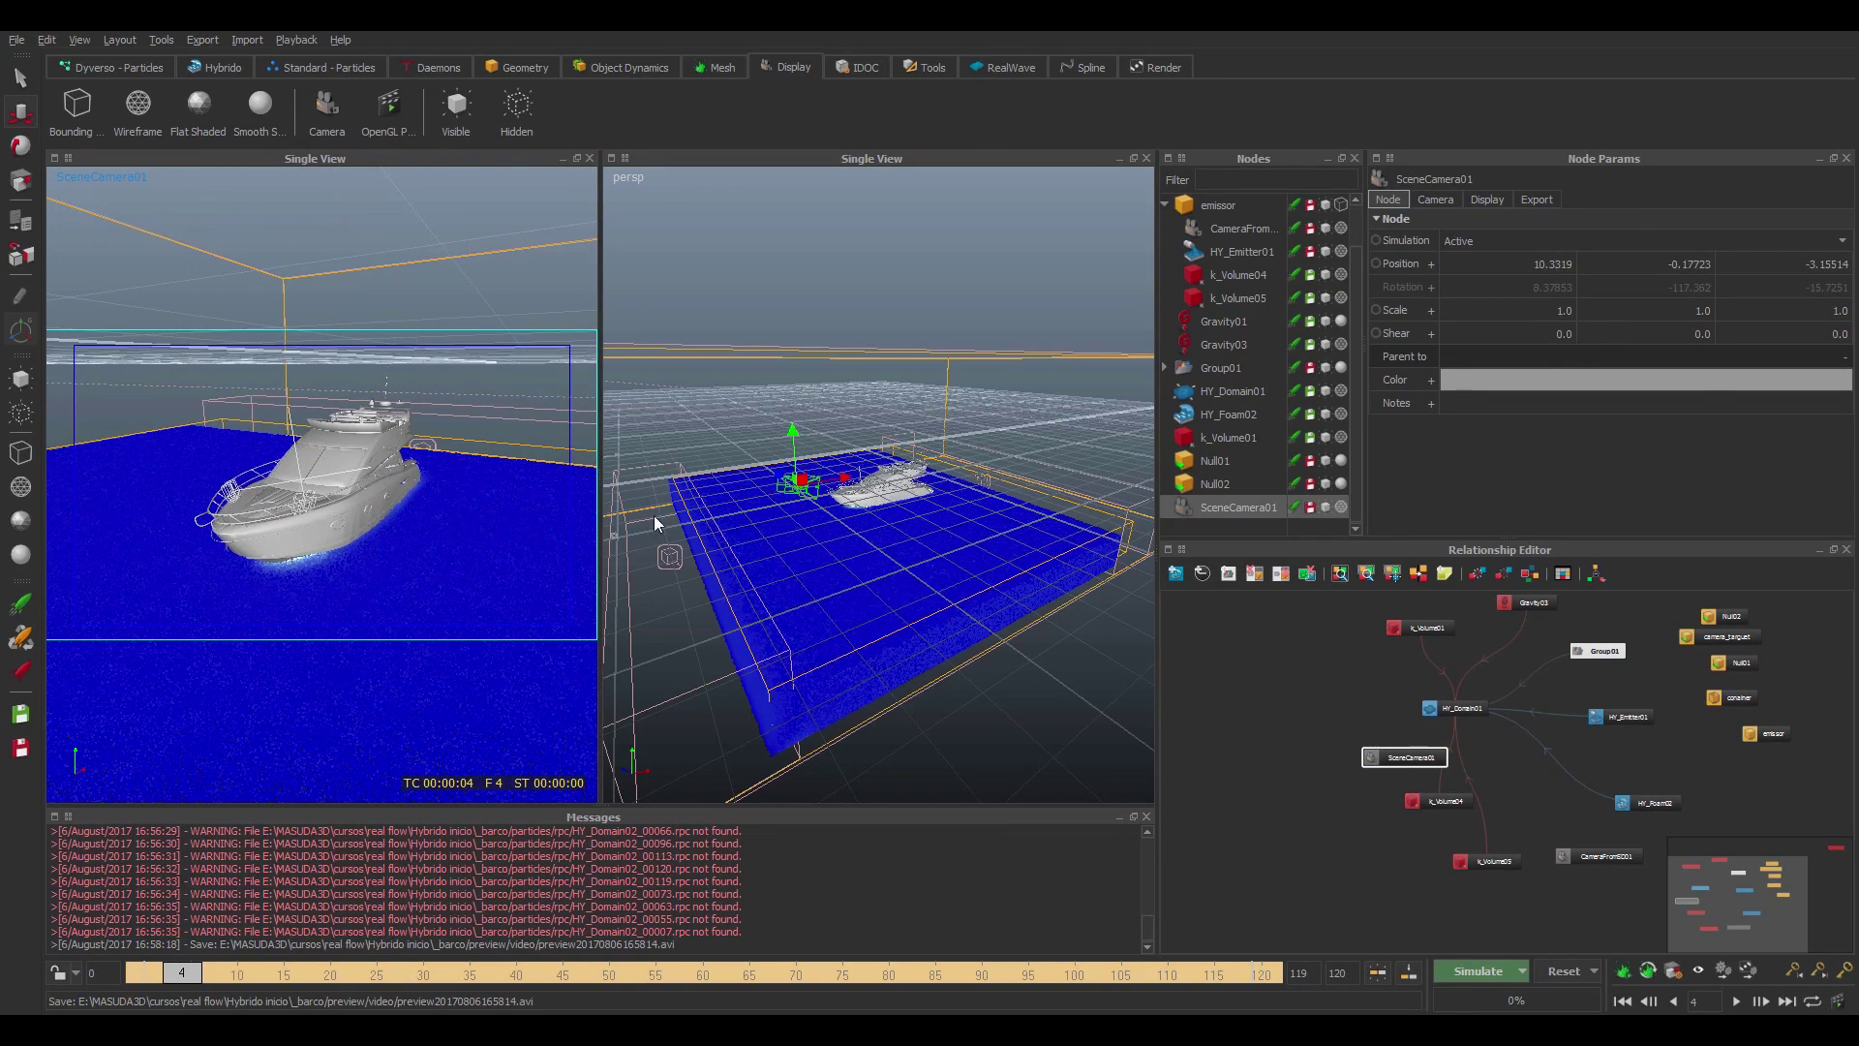
# - Parent SceneCamera01 to emissor and scrub to frame 119 to confirm it follows
pyautogui.click(1527, 356)
pyautogui.moveTo(1534, 215)
pyautogui.mouseDown()
pyautogui.moveTo(1542, 329)
pyautogui.moveTo(1537, 225)
pyautogui.mouseUp()
pyautogui.click(1420, 261)
pyautogui.click(1387, 368)
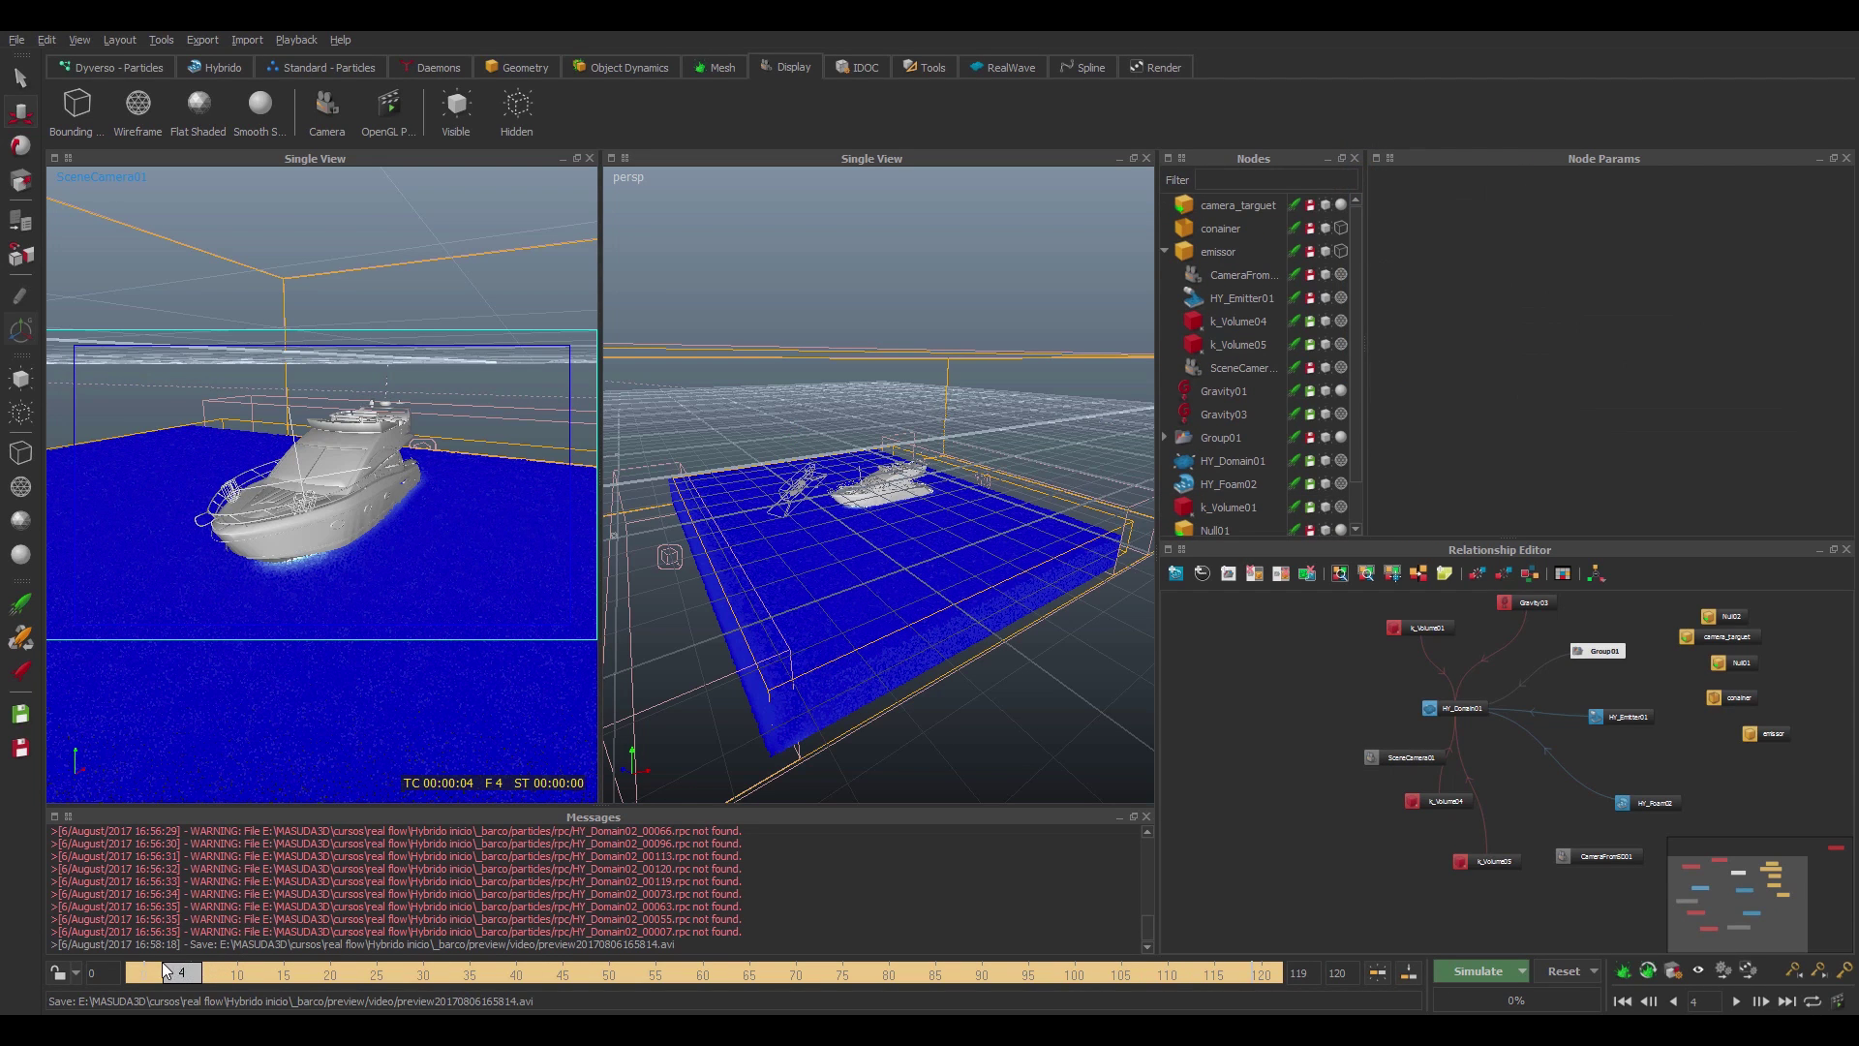
pyautogui.moveTo(244, 974); pyautogui.dragTo(222, 976)
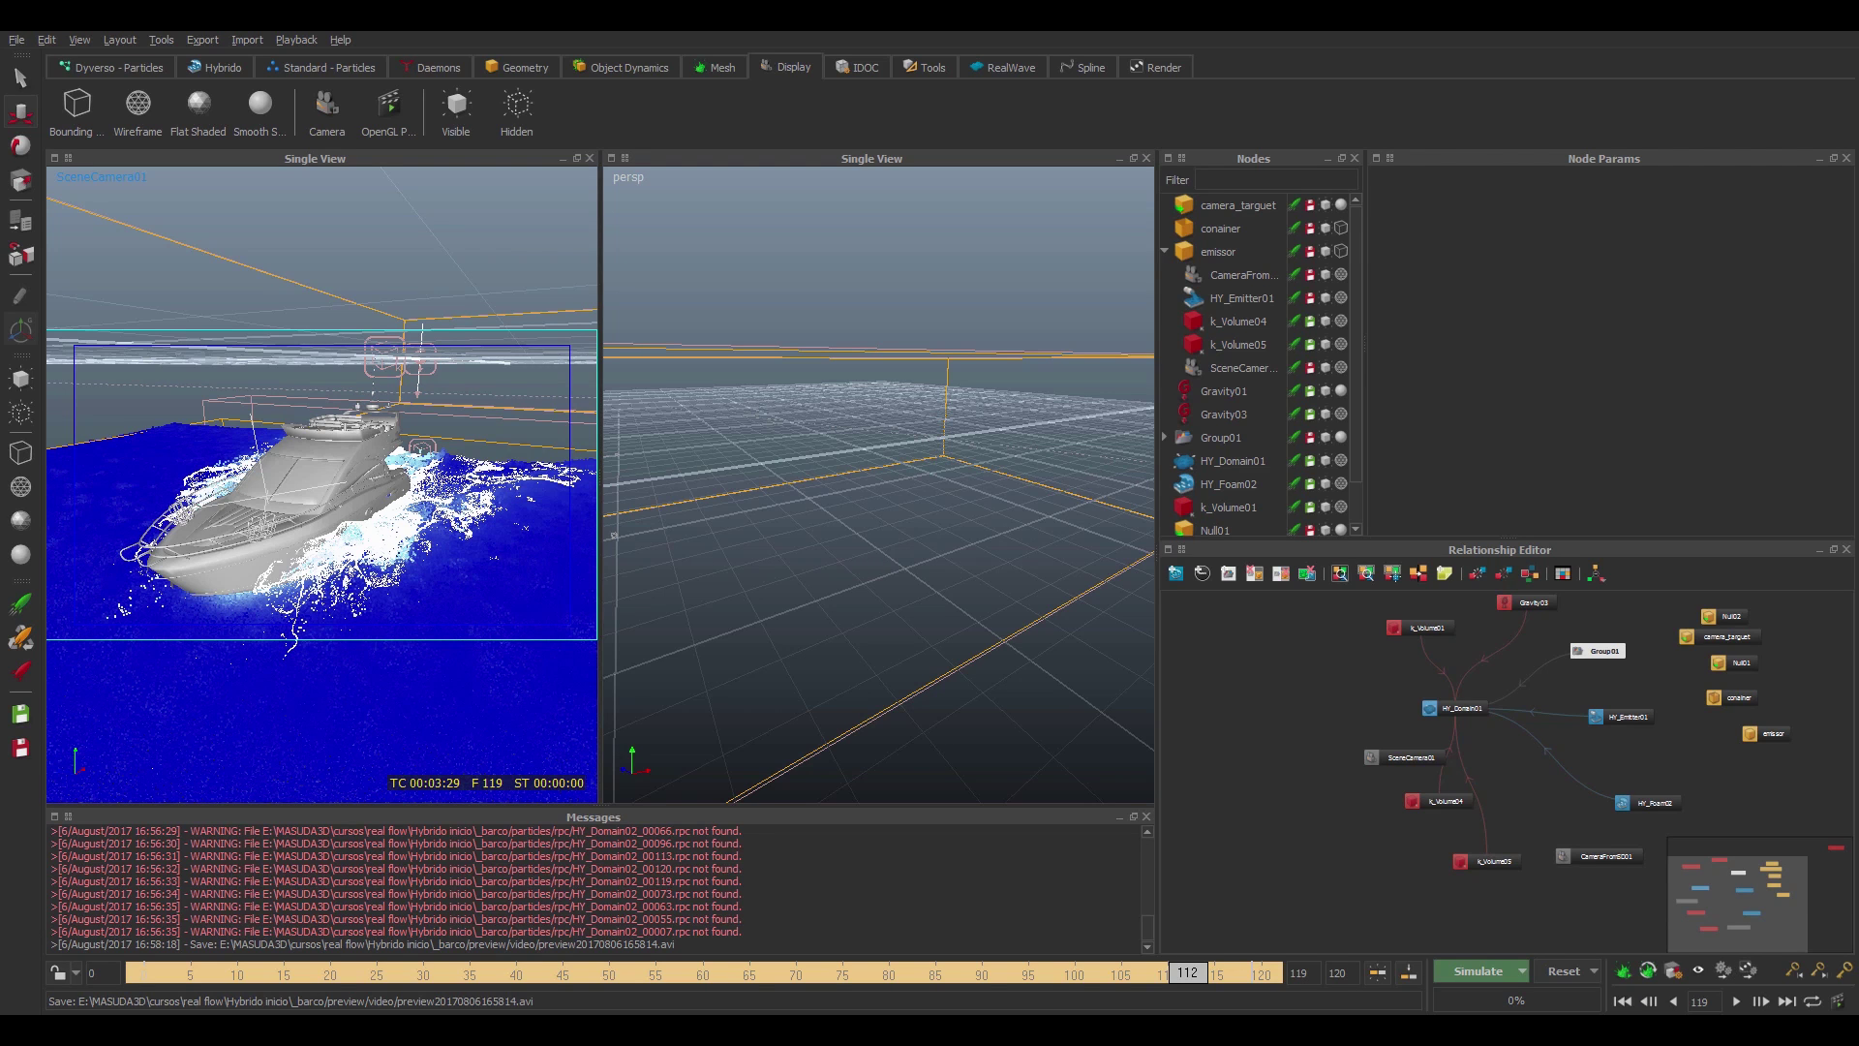
pyautogui.click(1623, 1001)
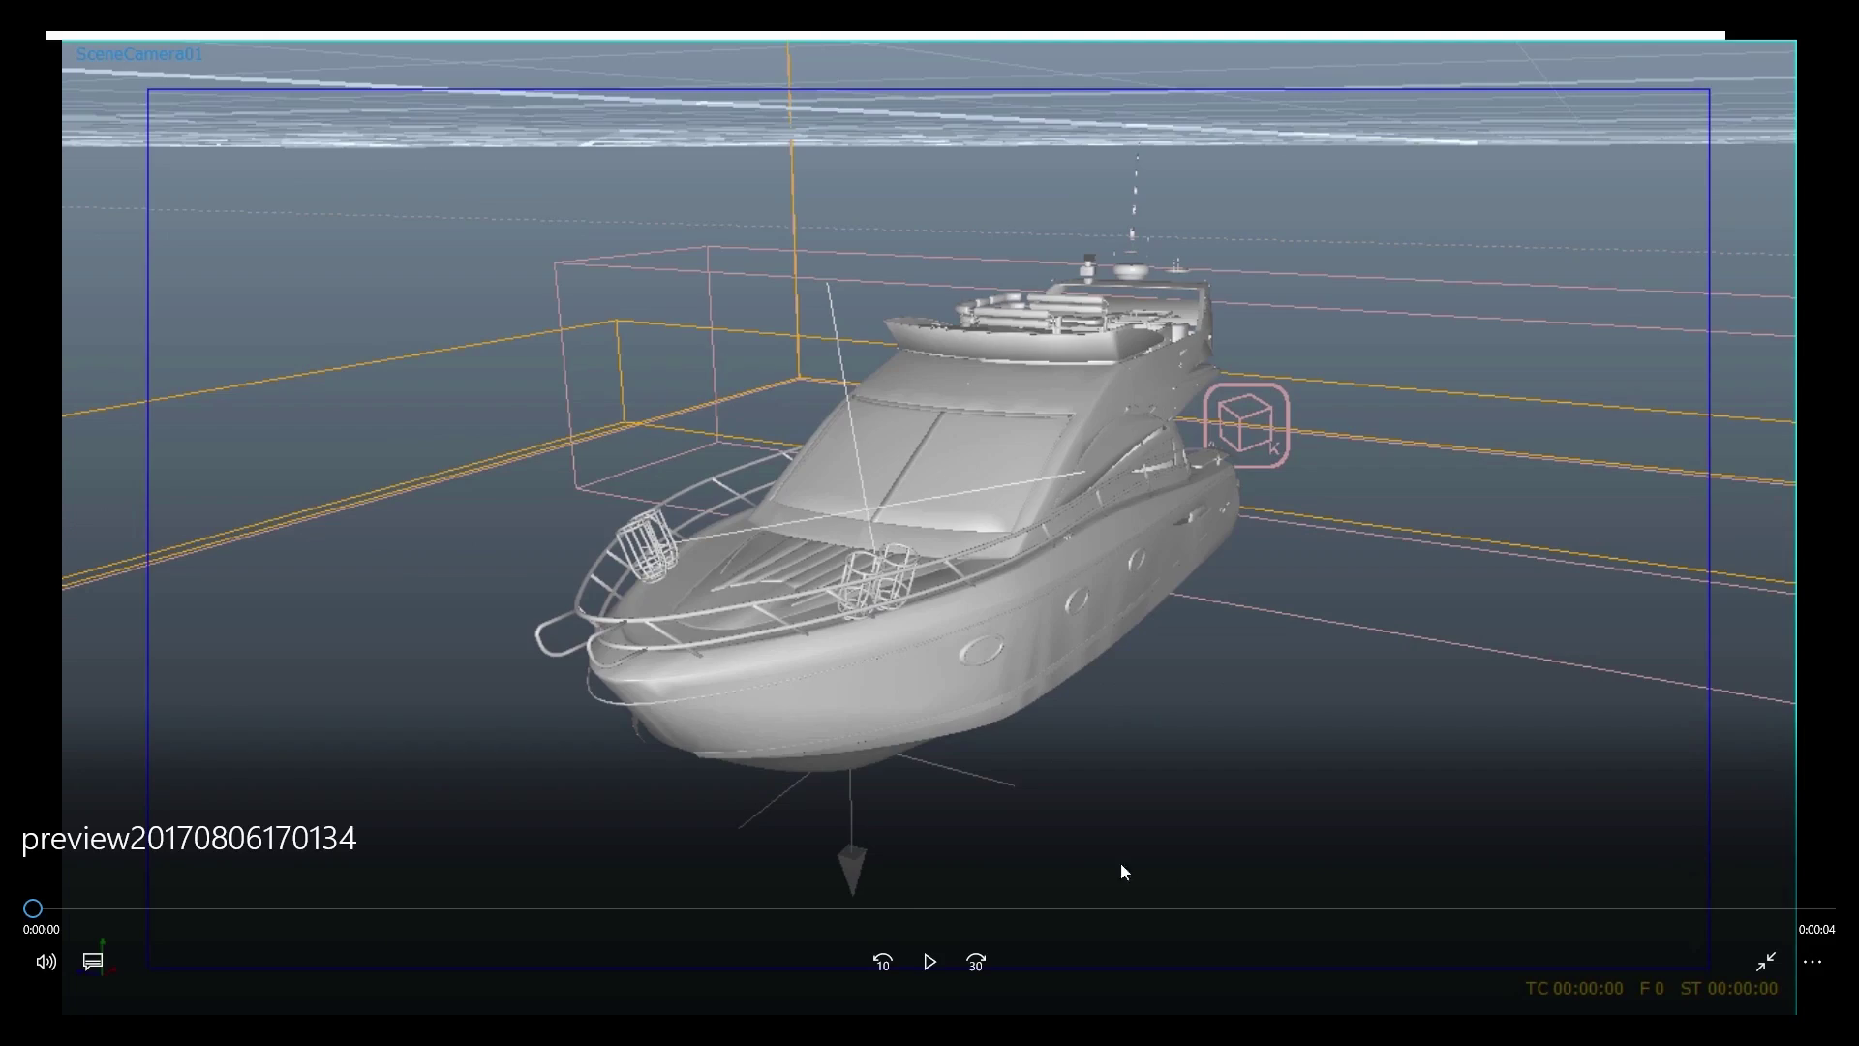
pyautogui.click(932, 961)
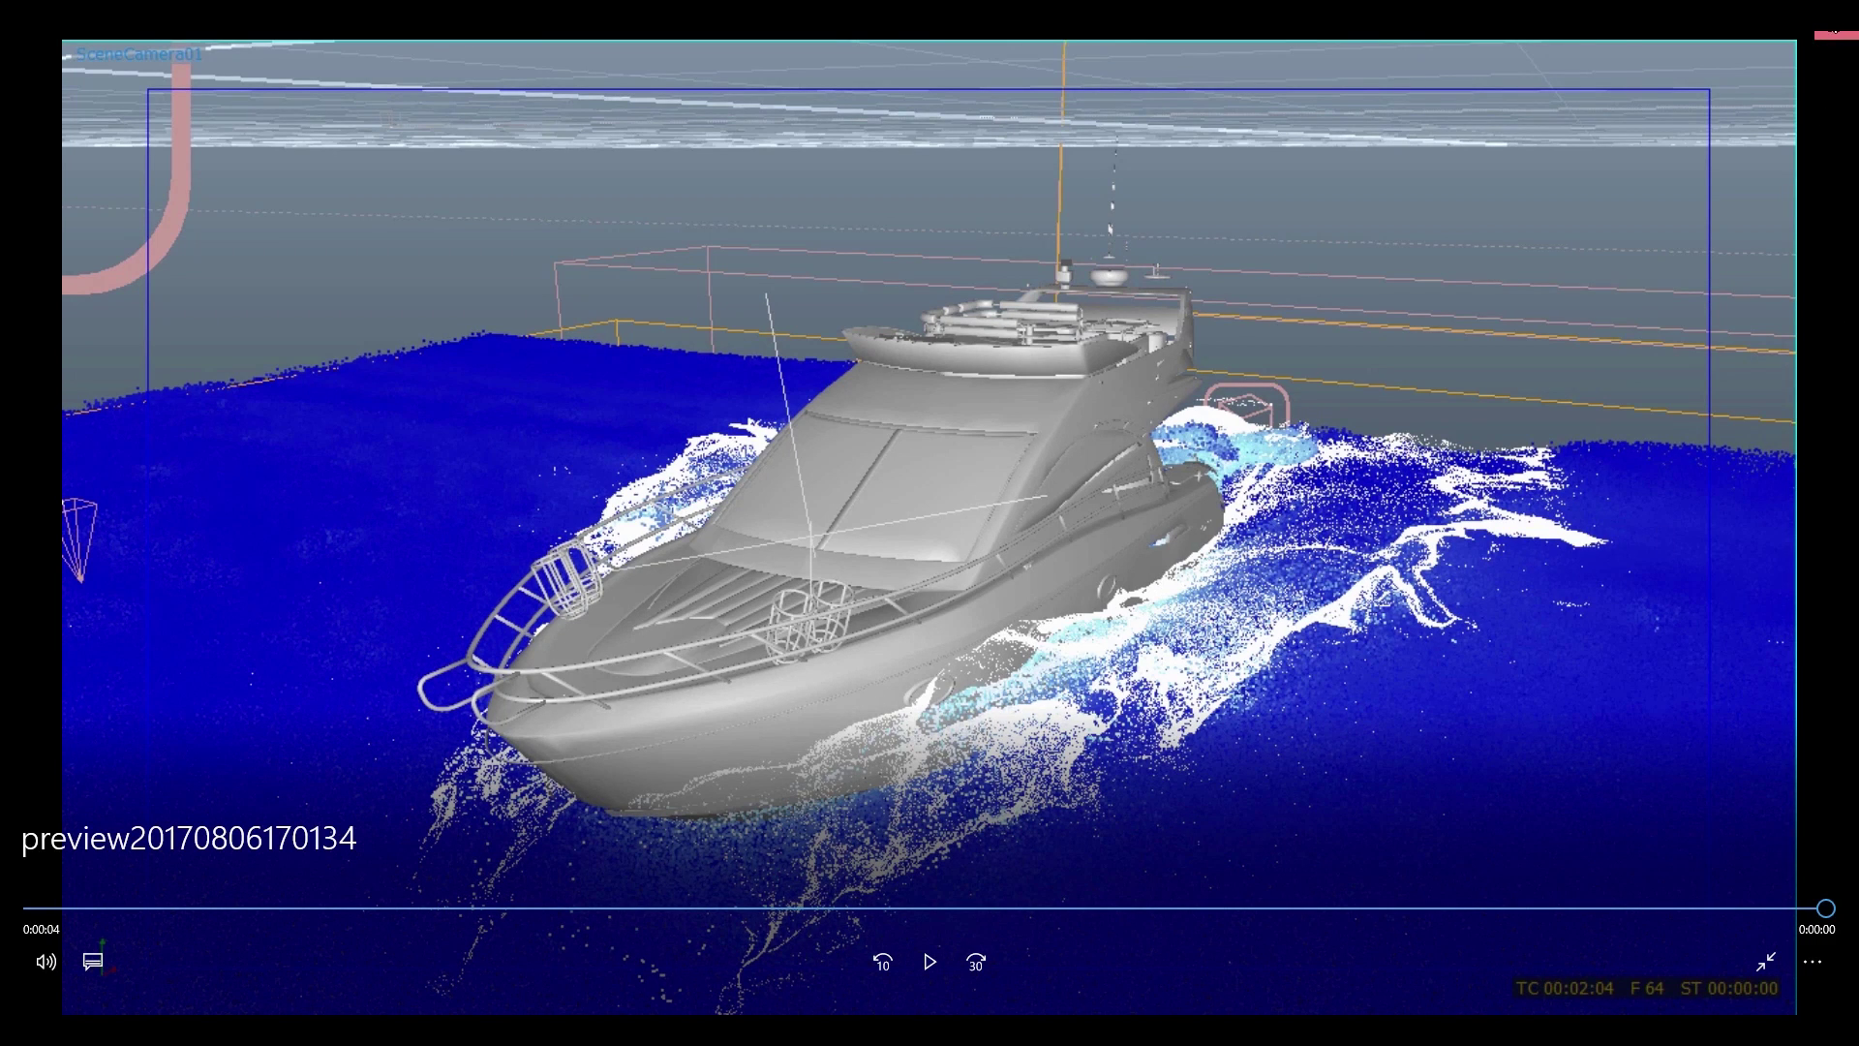
pyautogui.click(1828, 37)
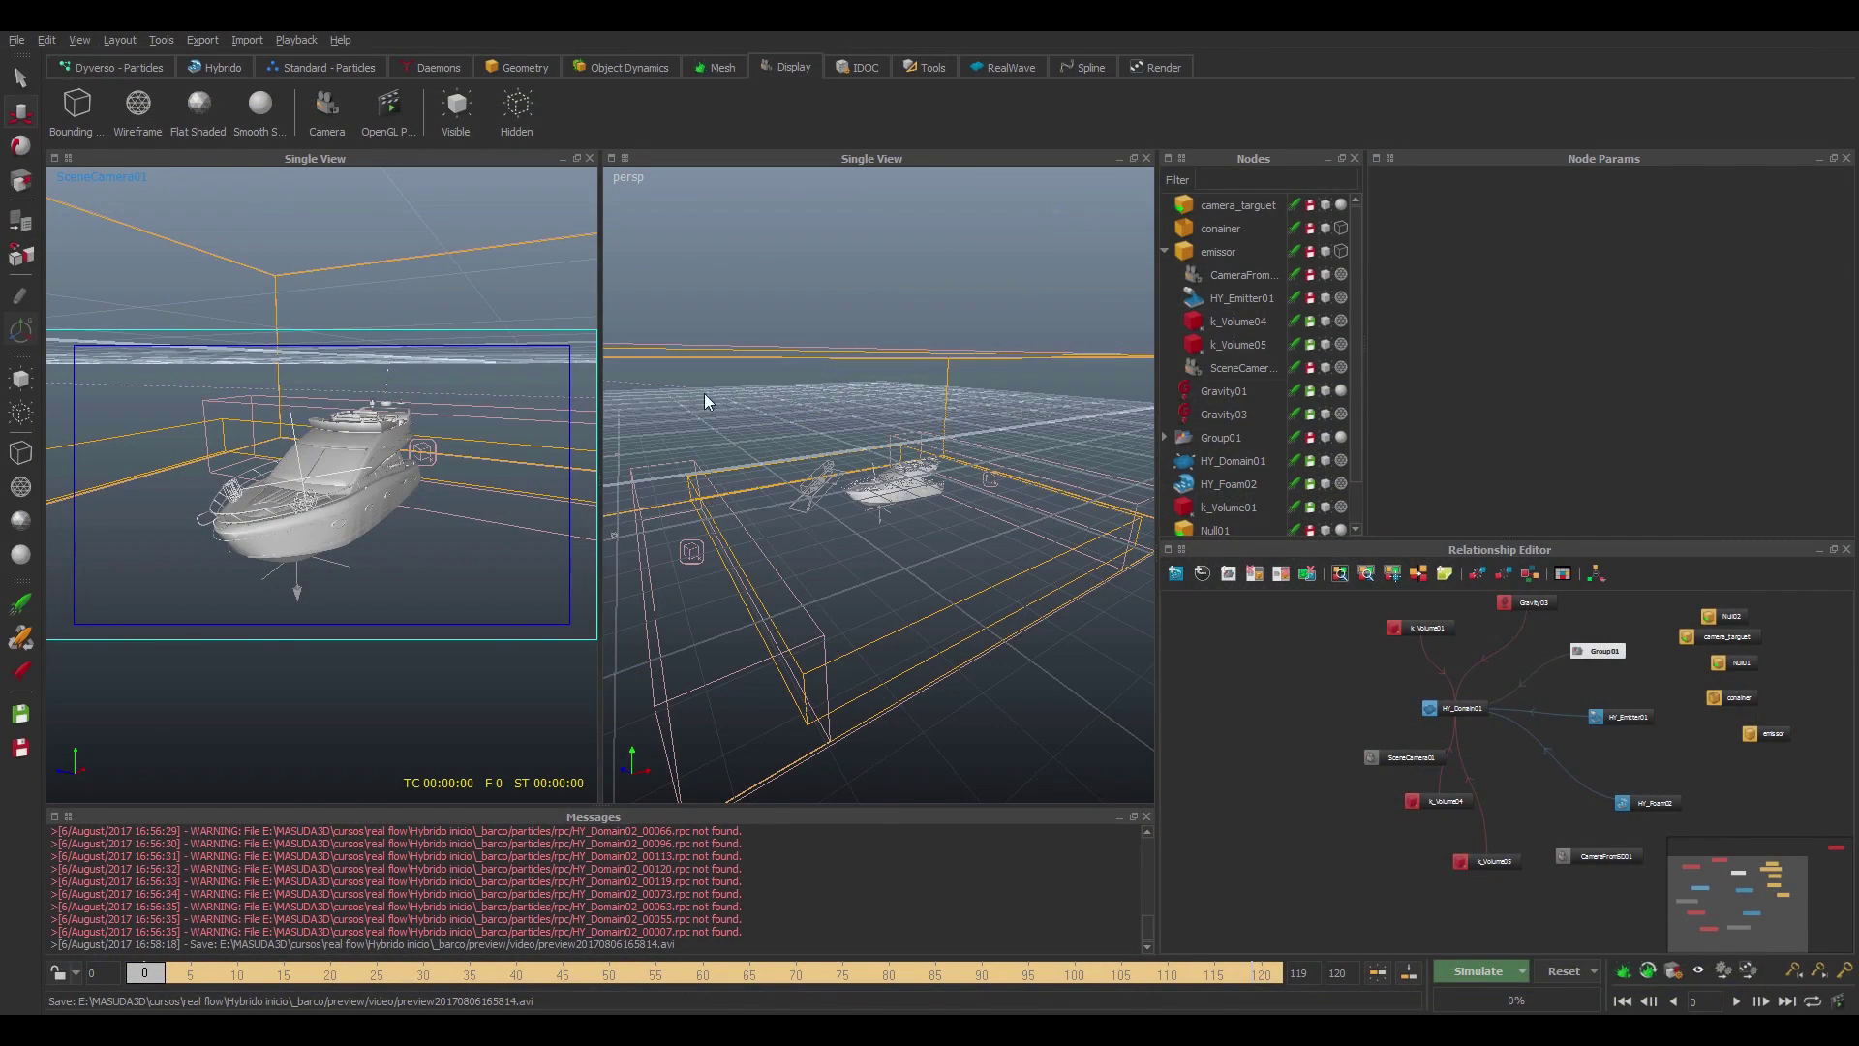
# - Add a Hybrido mesh node and rename it HY_Mesh_VDB02
pyautogui.click(715, 70)
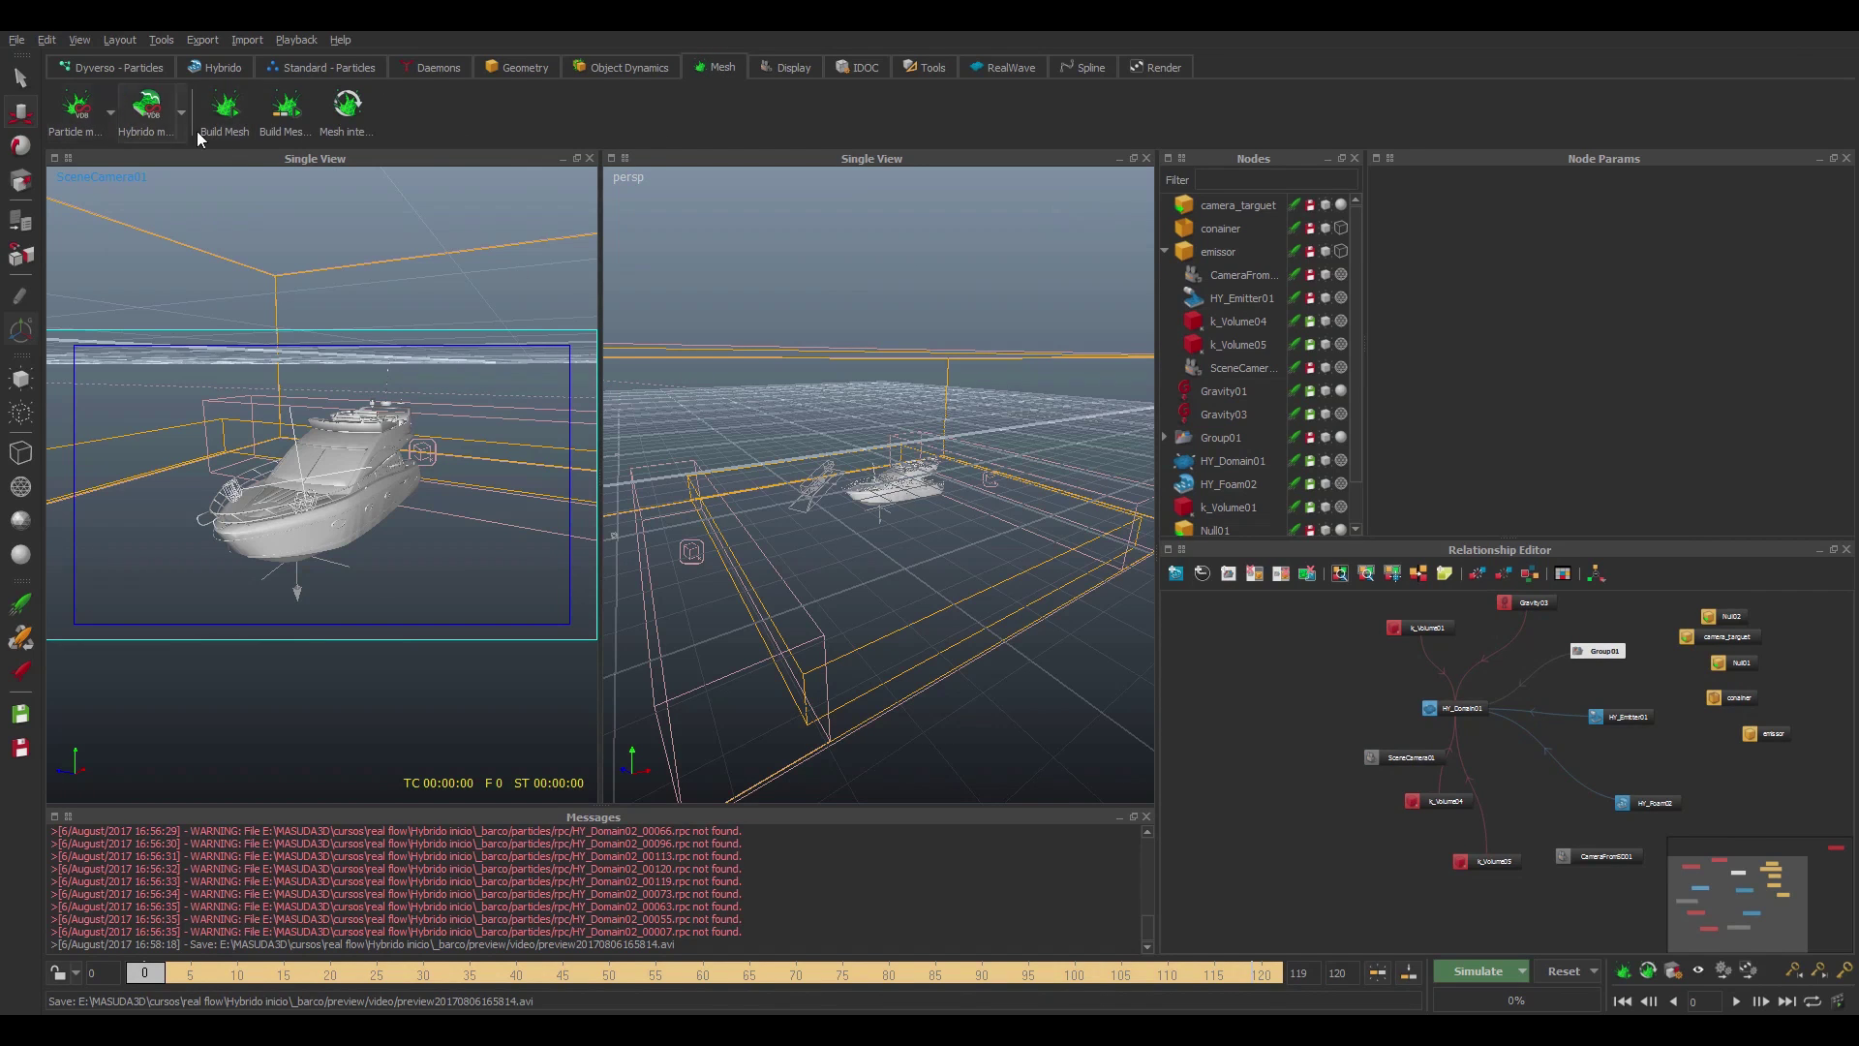
pyautogui.click(147, 105)
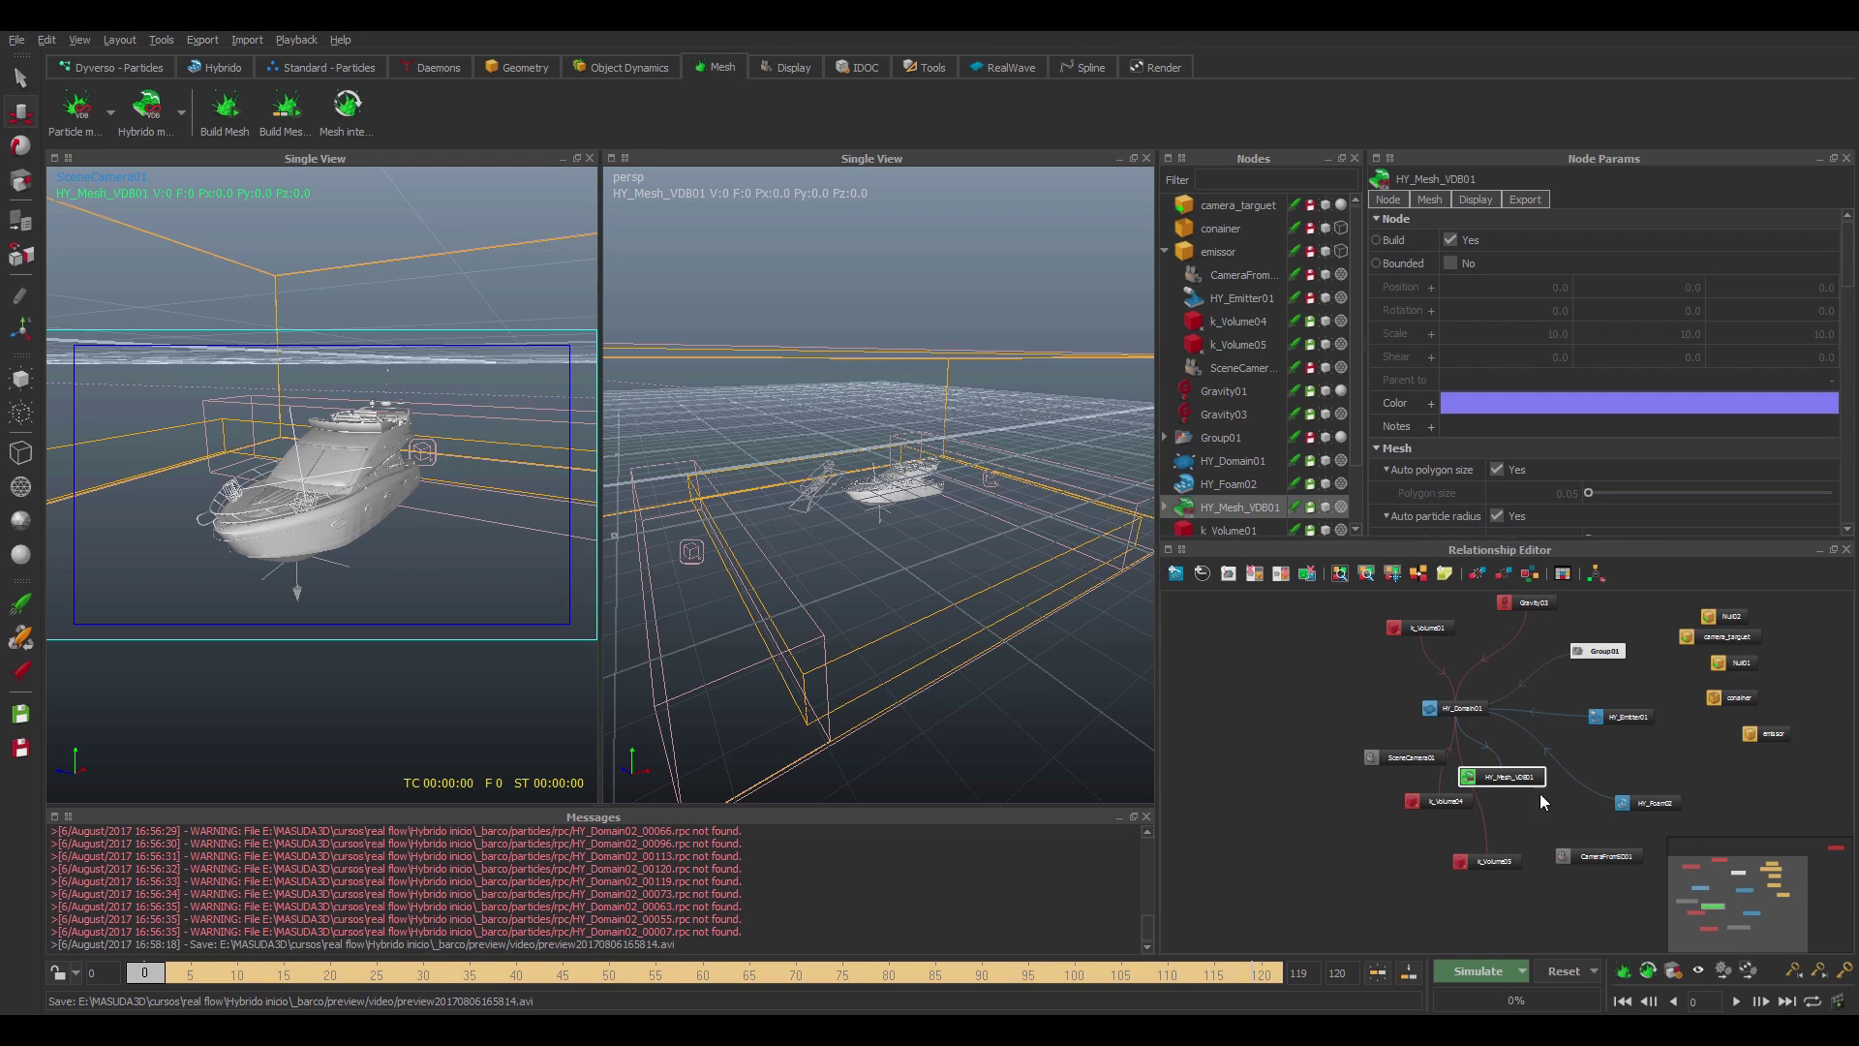
pyautogui.moveTo(1521, 776); pyautogui.dragTo(1266, 726)
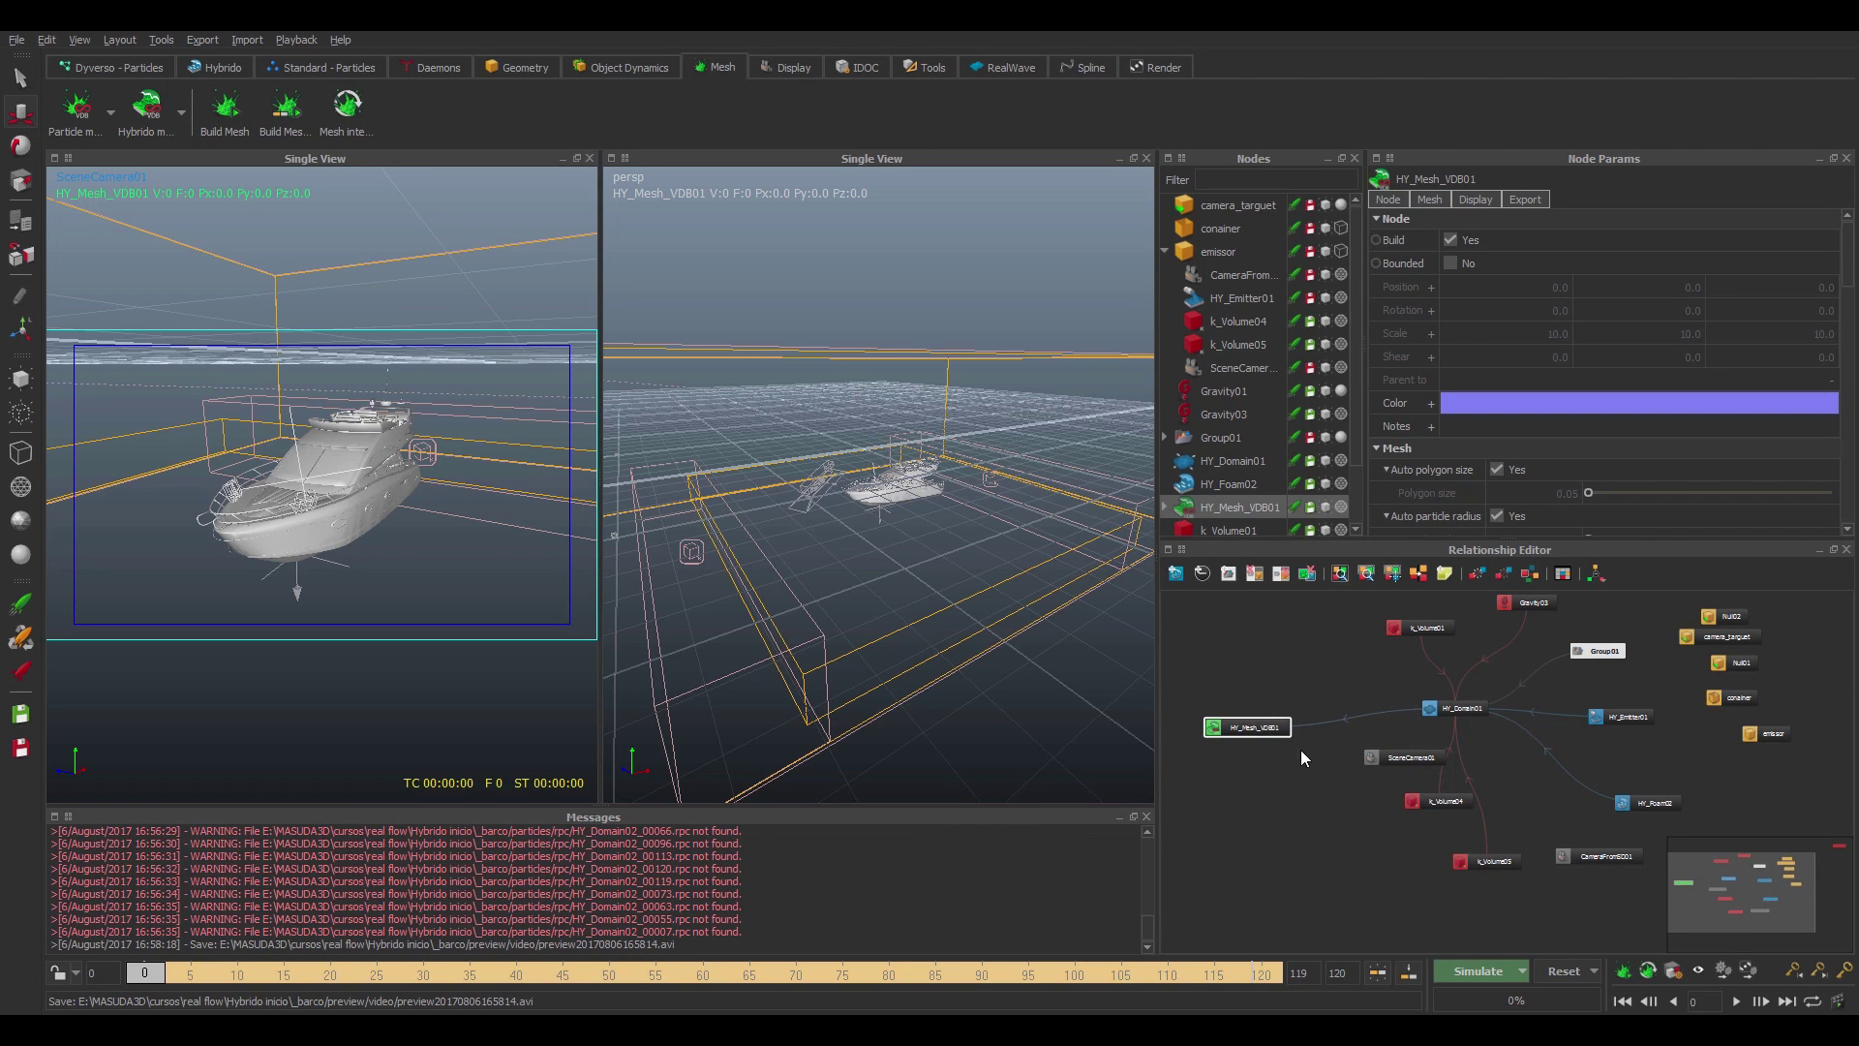
pyautogui.rightClick(1275, 511)
pyautogui.click(1322, 519)
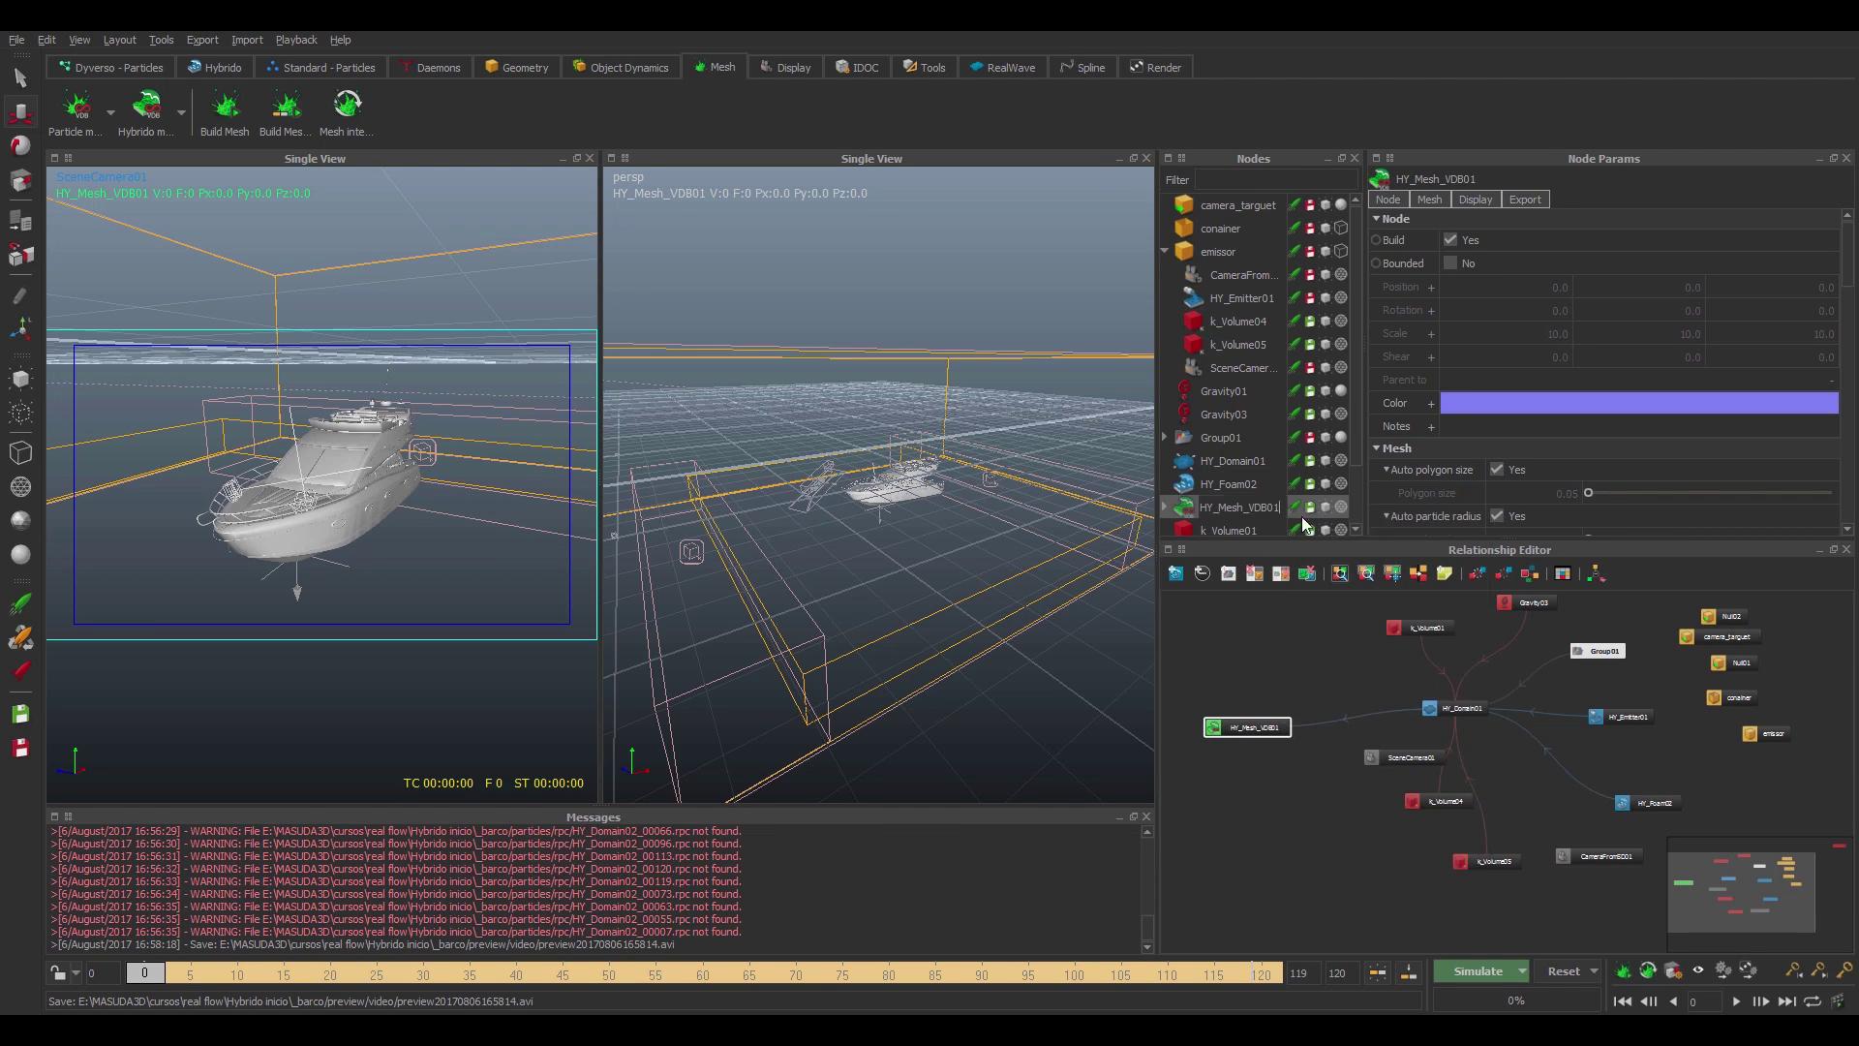
pyautogui.press('BackSpace')
pyautogui.write('2')
pyautogui.press('Return')
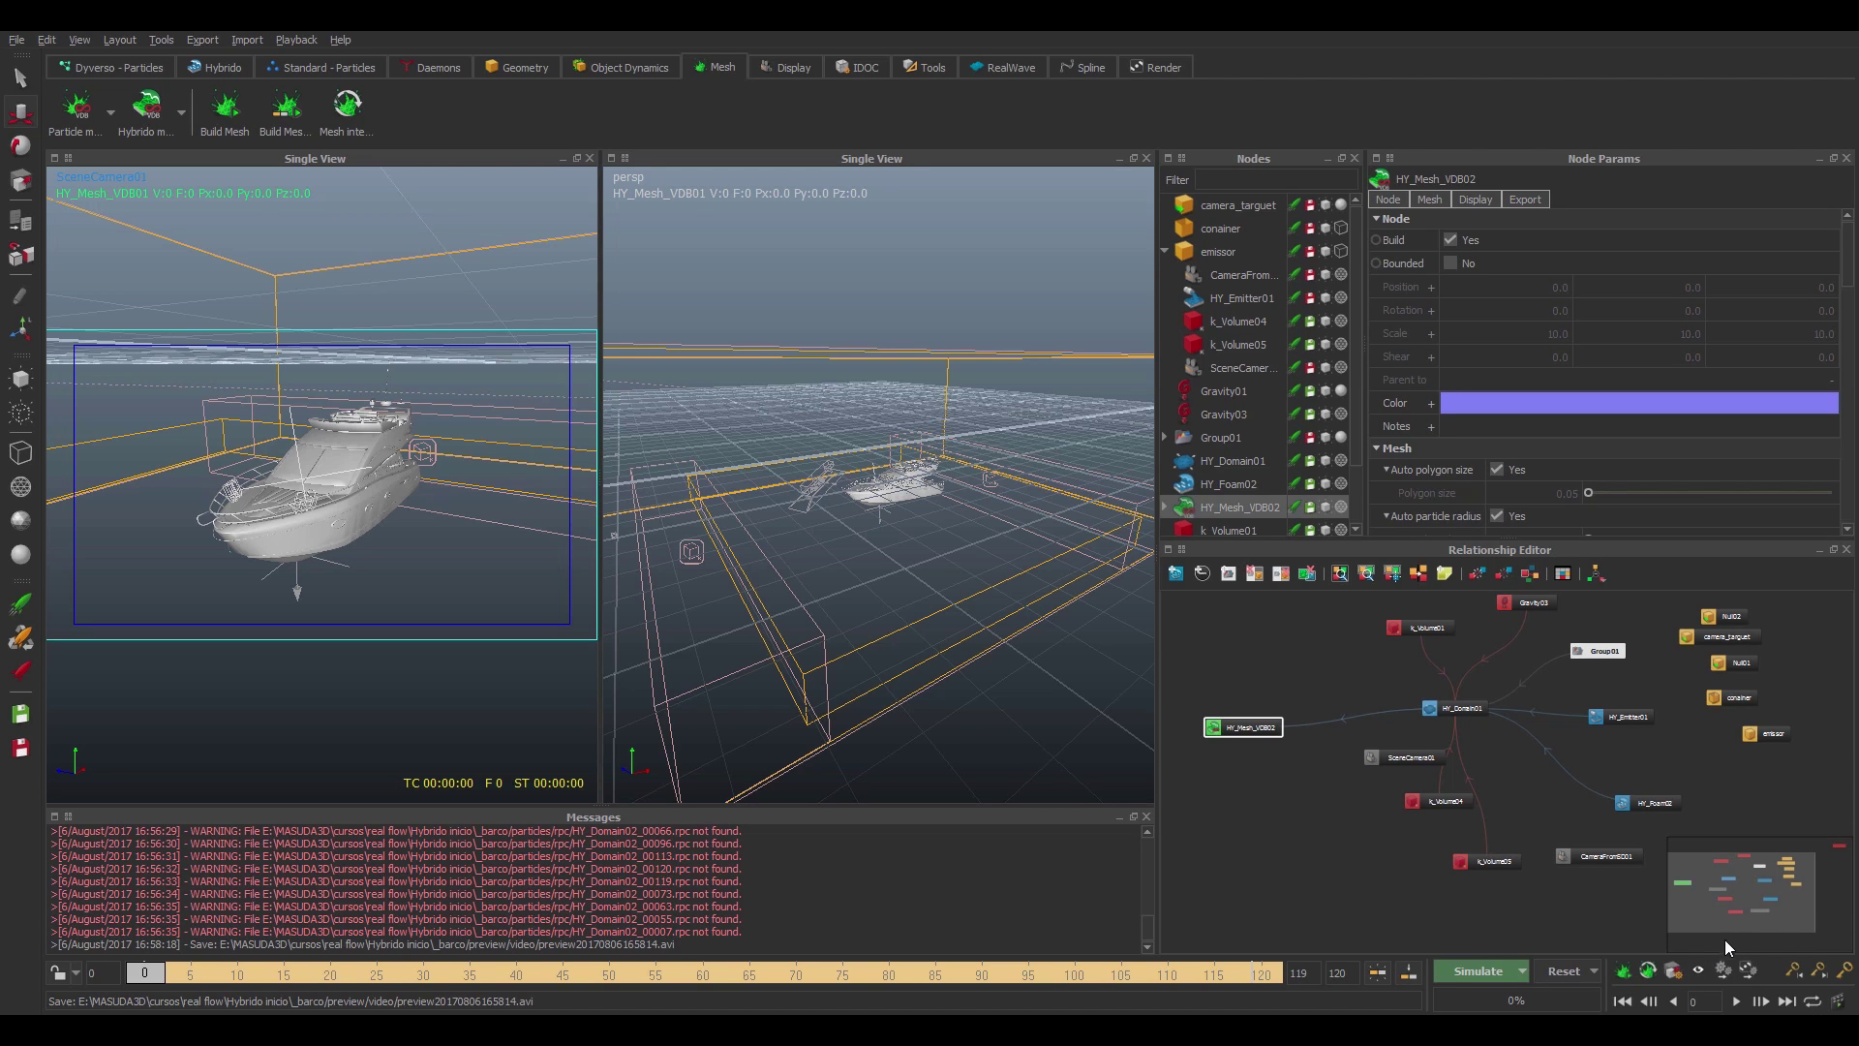
# - Turn off Auto polygon size and set the polygon size to 0.03
pyautogui.click(1427, 199)
pyautogui.click(1498, 240)
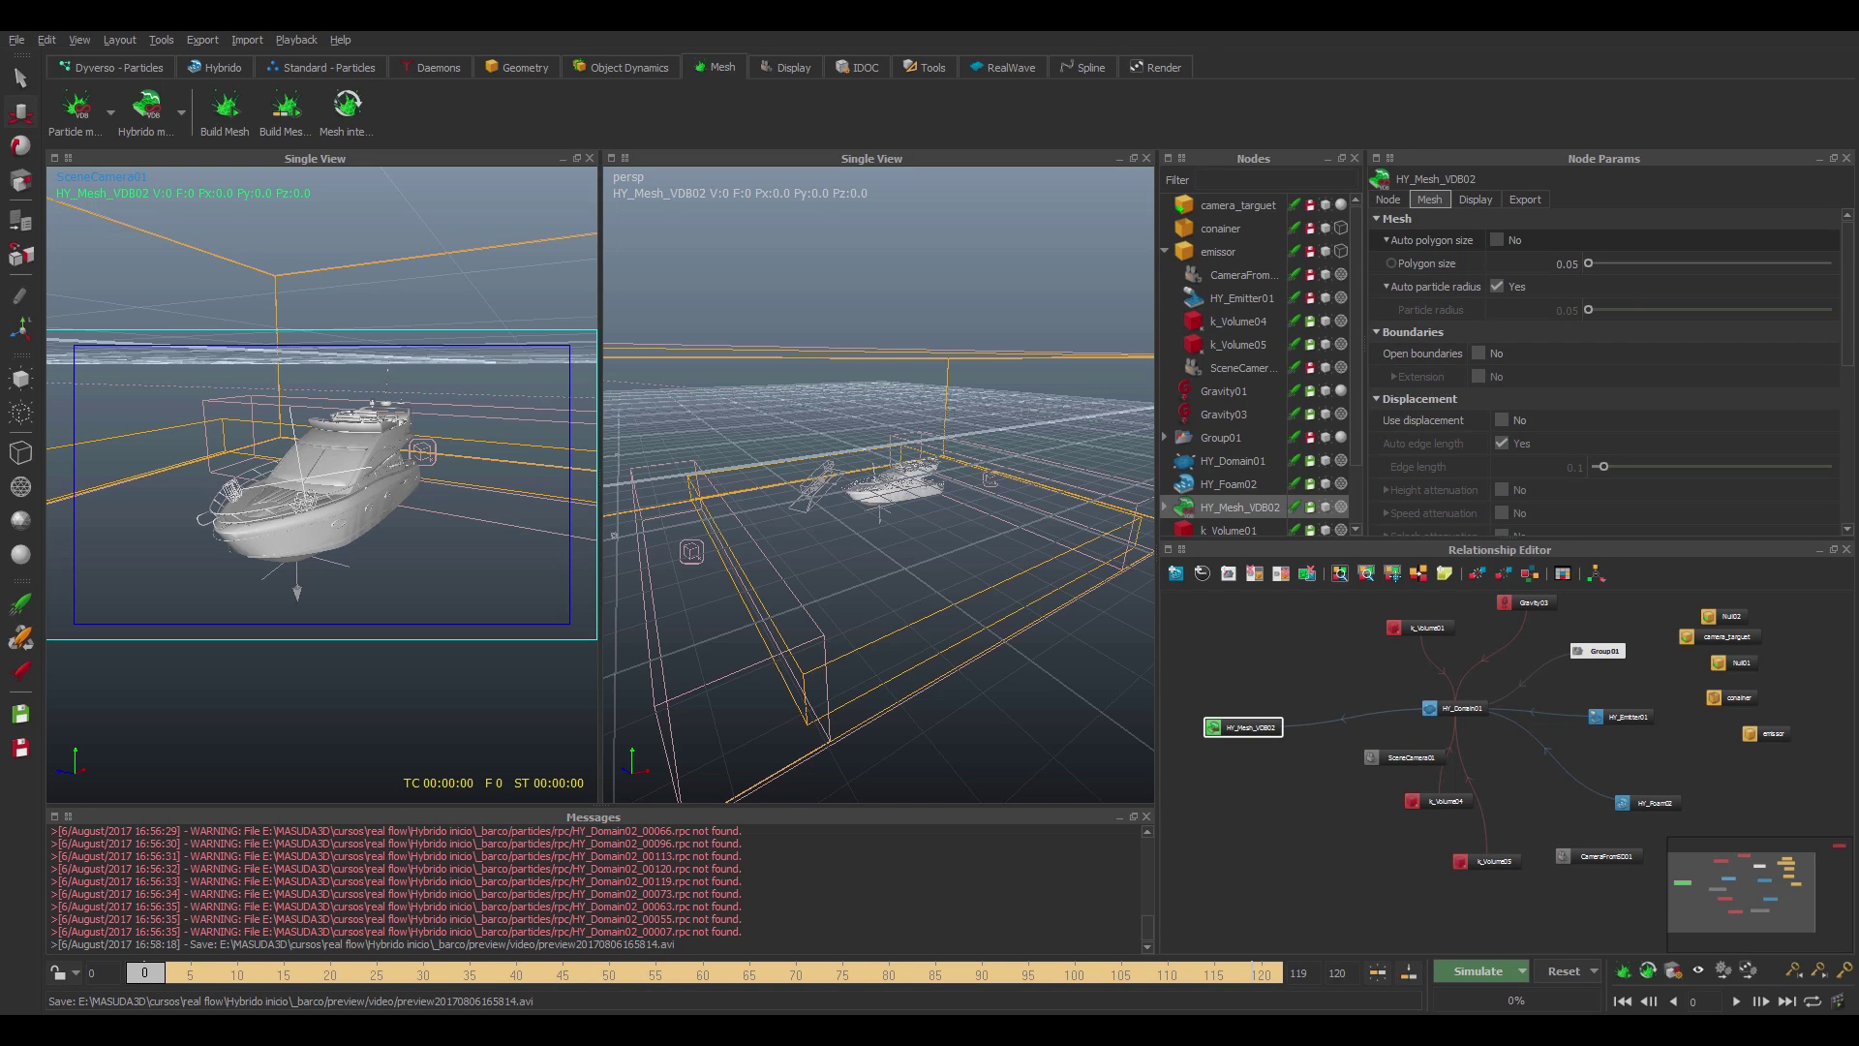
pyautogui.doubleClick(1582, 259)
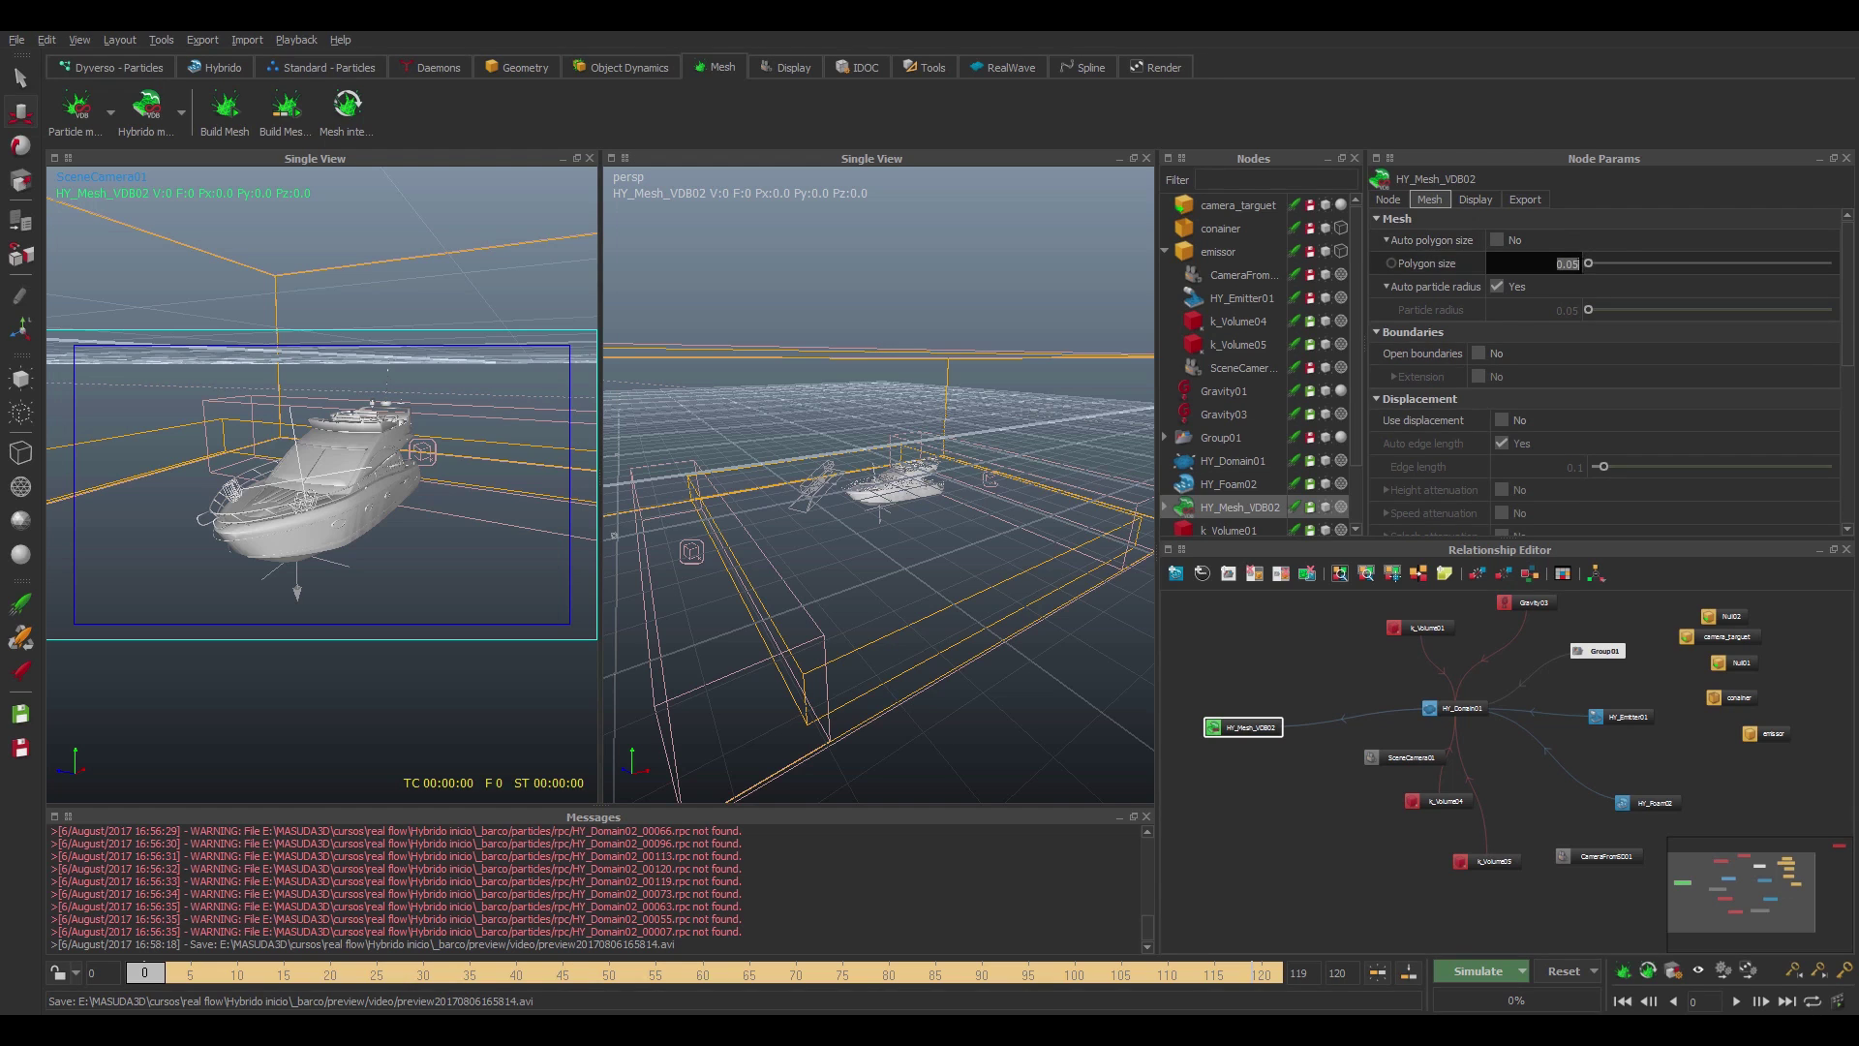
pyautogui.press('Return')
pyautogui.press('BackSpace')
pyautogui.write('3')
pyautogui.press('Return')
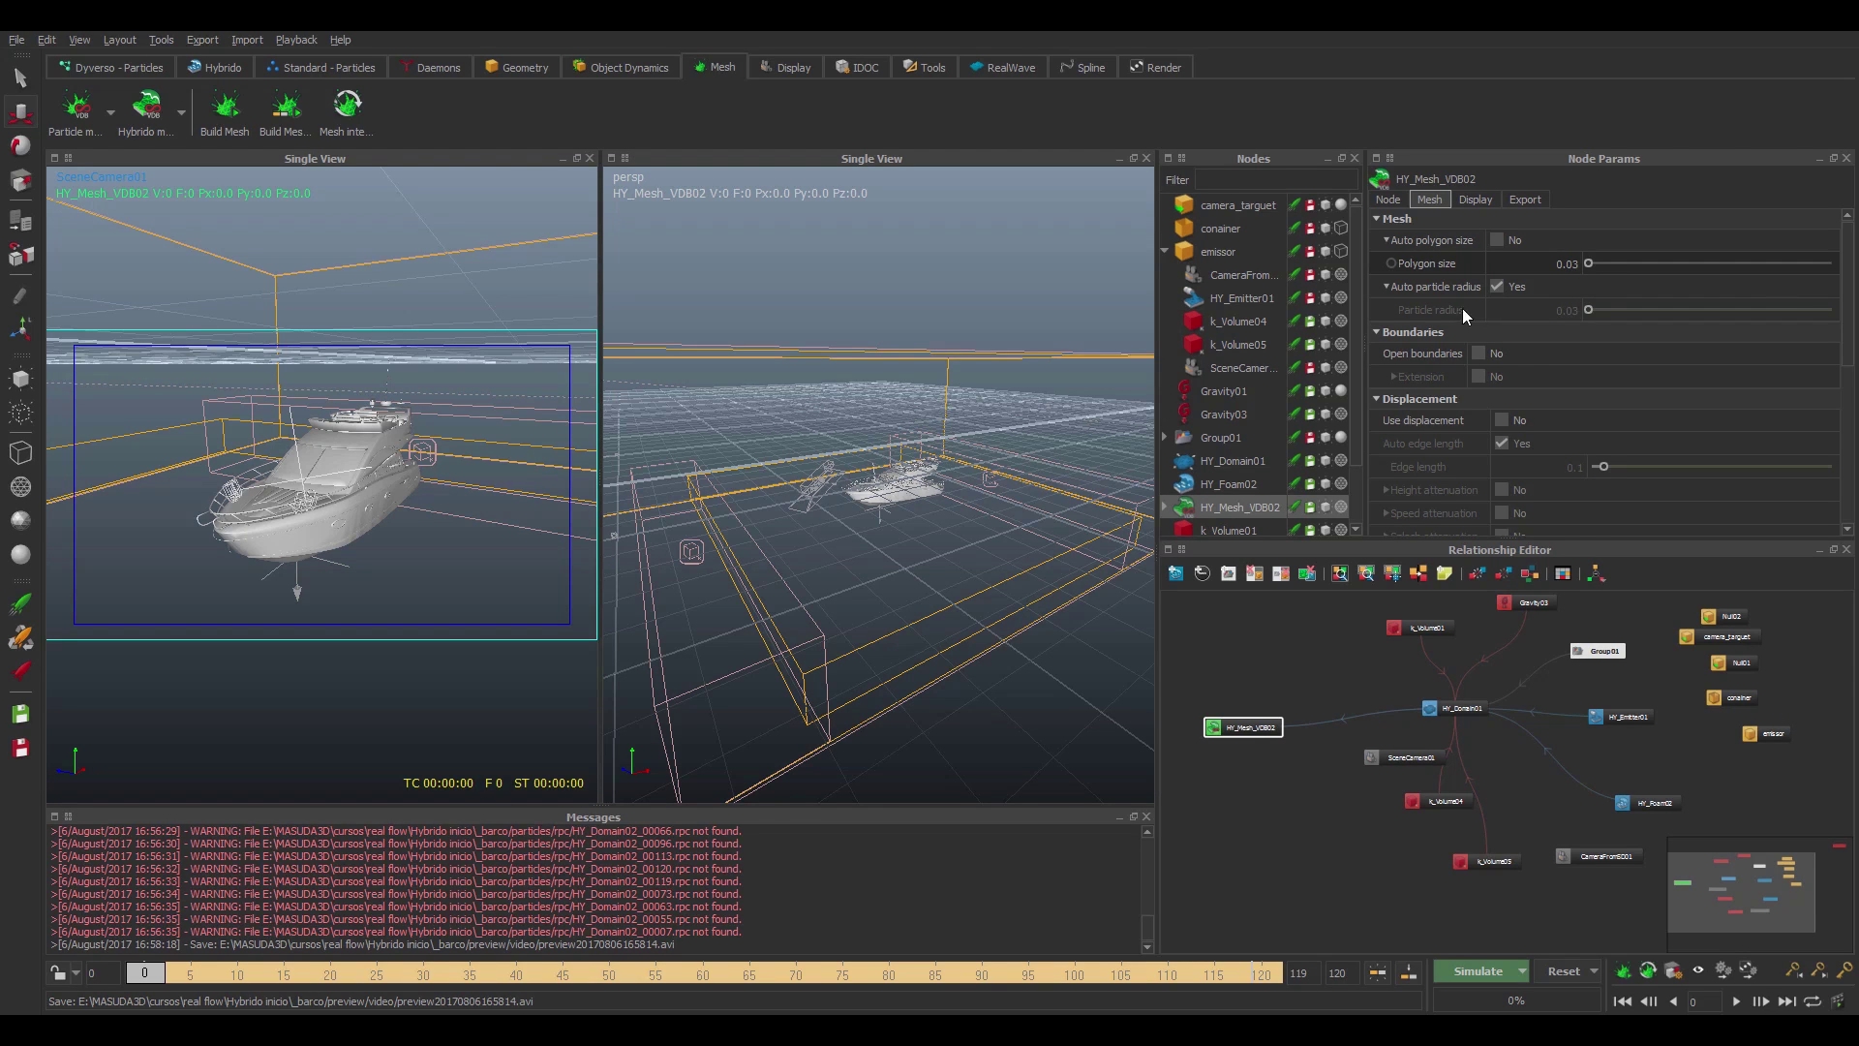
# - Turn off Auto particle radius and set the particle radius to 0.045
pyautogui.click(1498, 287)
pyautogui.doubleClick(1571, 312)
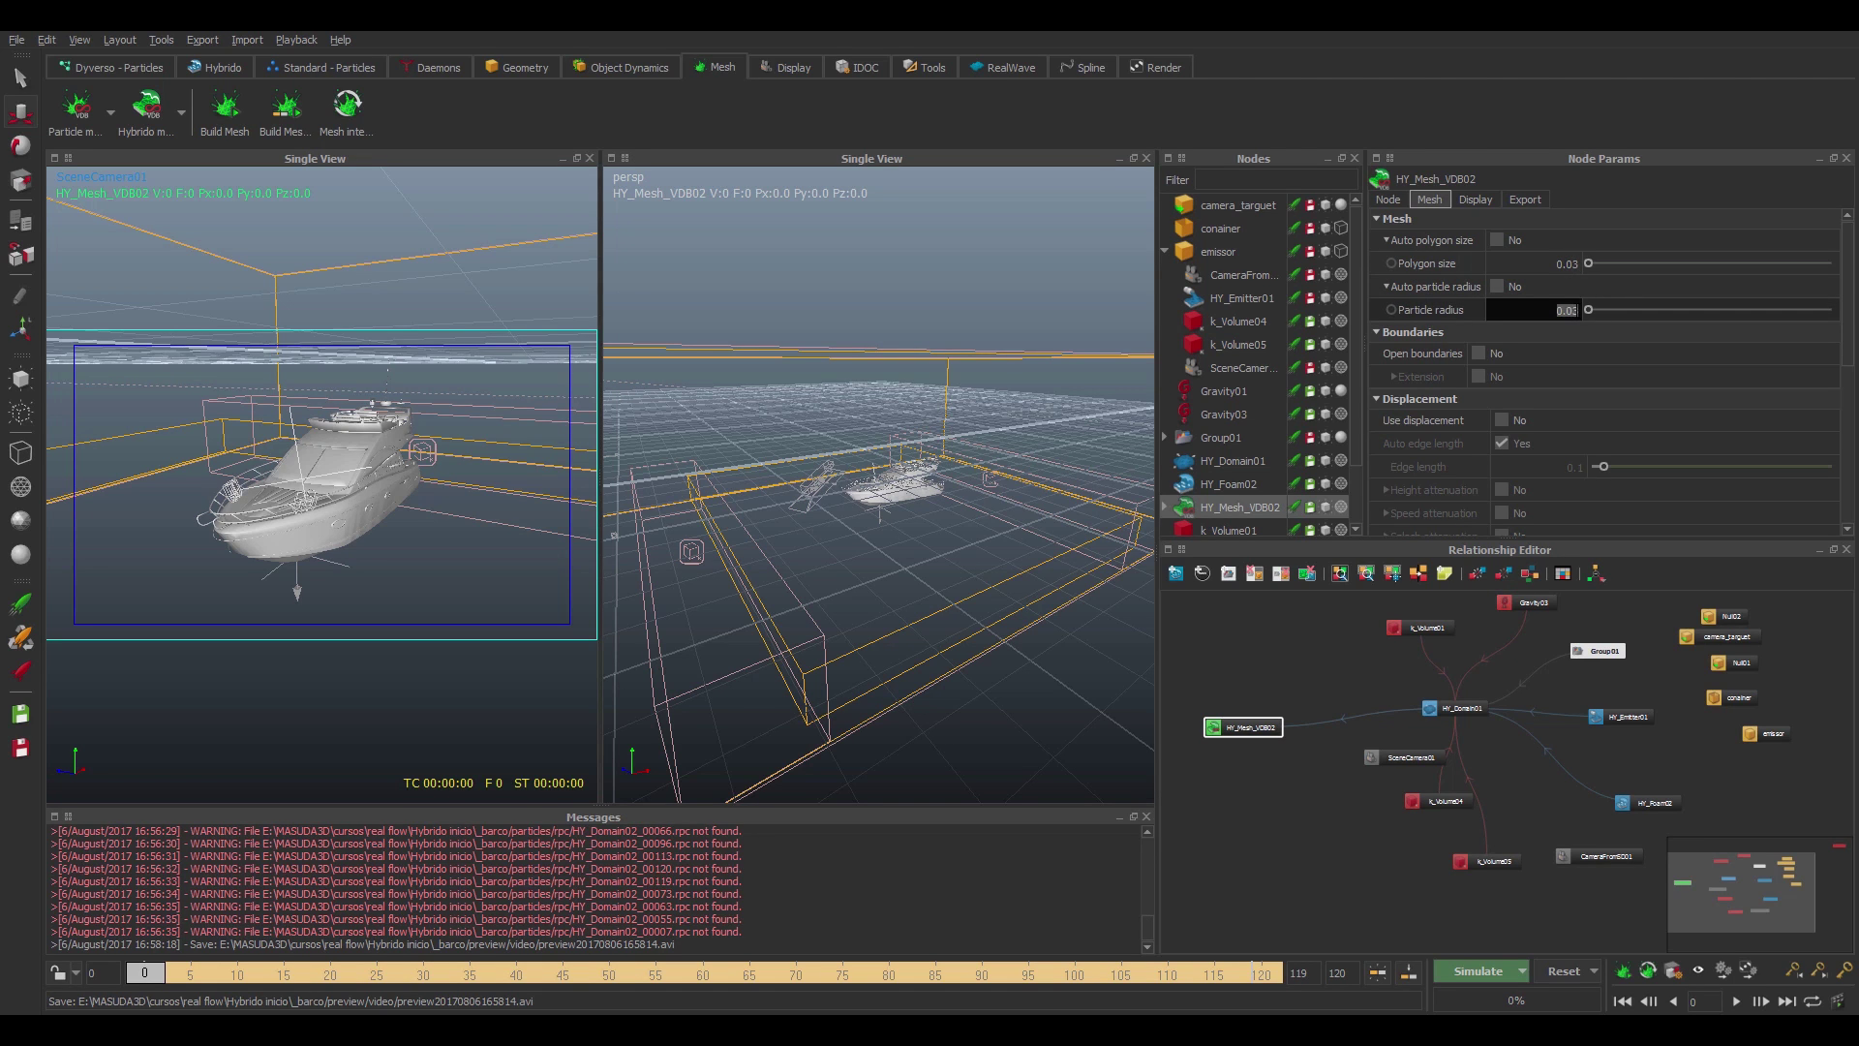
pyautogui.click(1579, 310)
pyautogui.write('45')
pyautogui.press('Return')
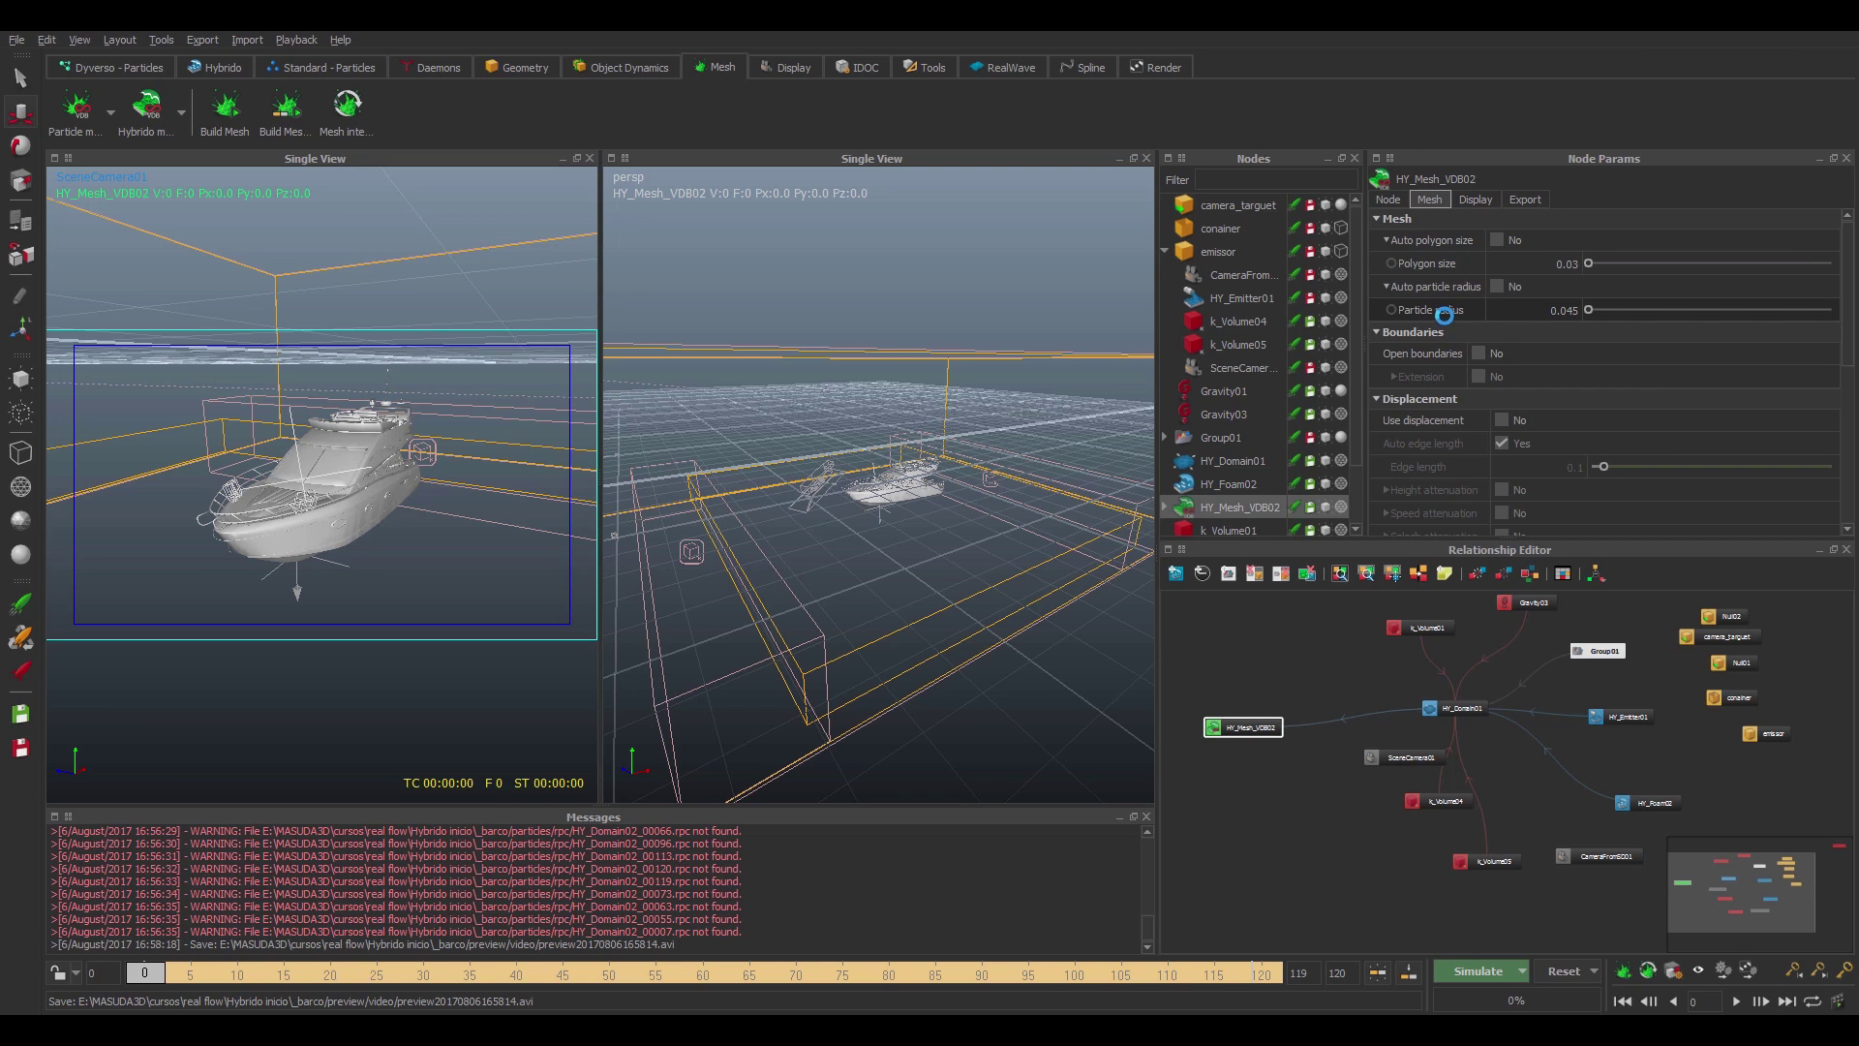
pyautogui.moveTo(1449, 322)
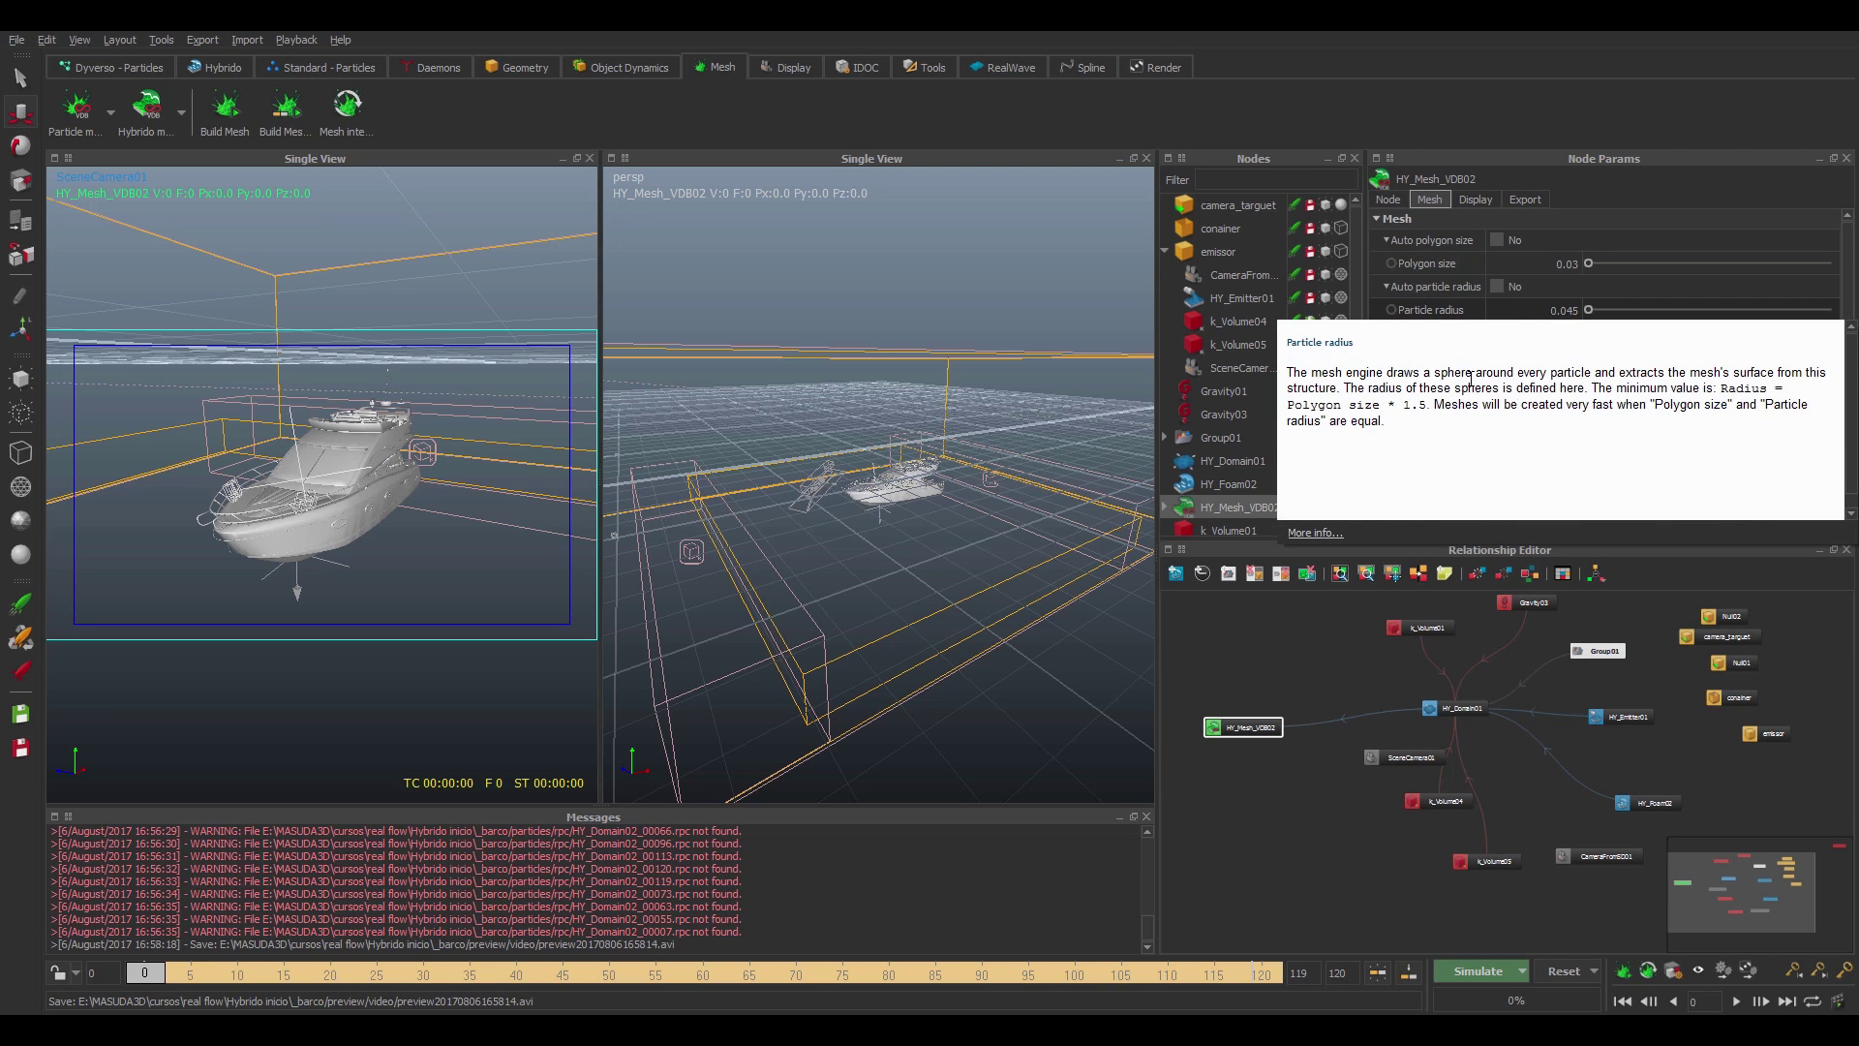
pyautogui.click(1291, 630)
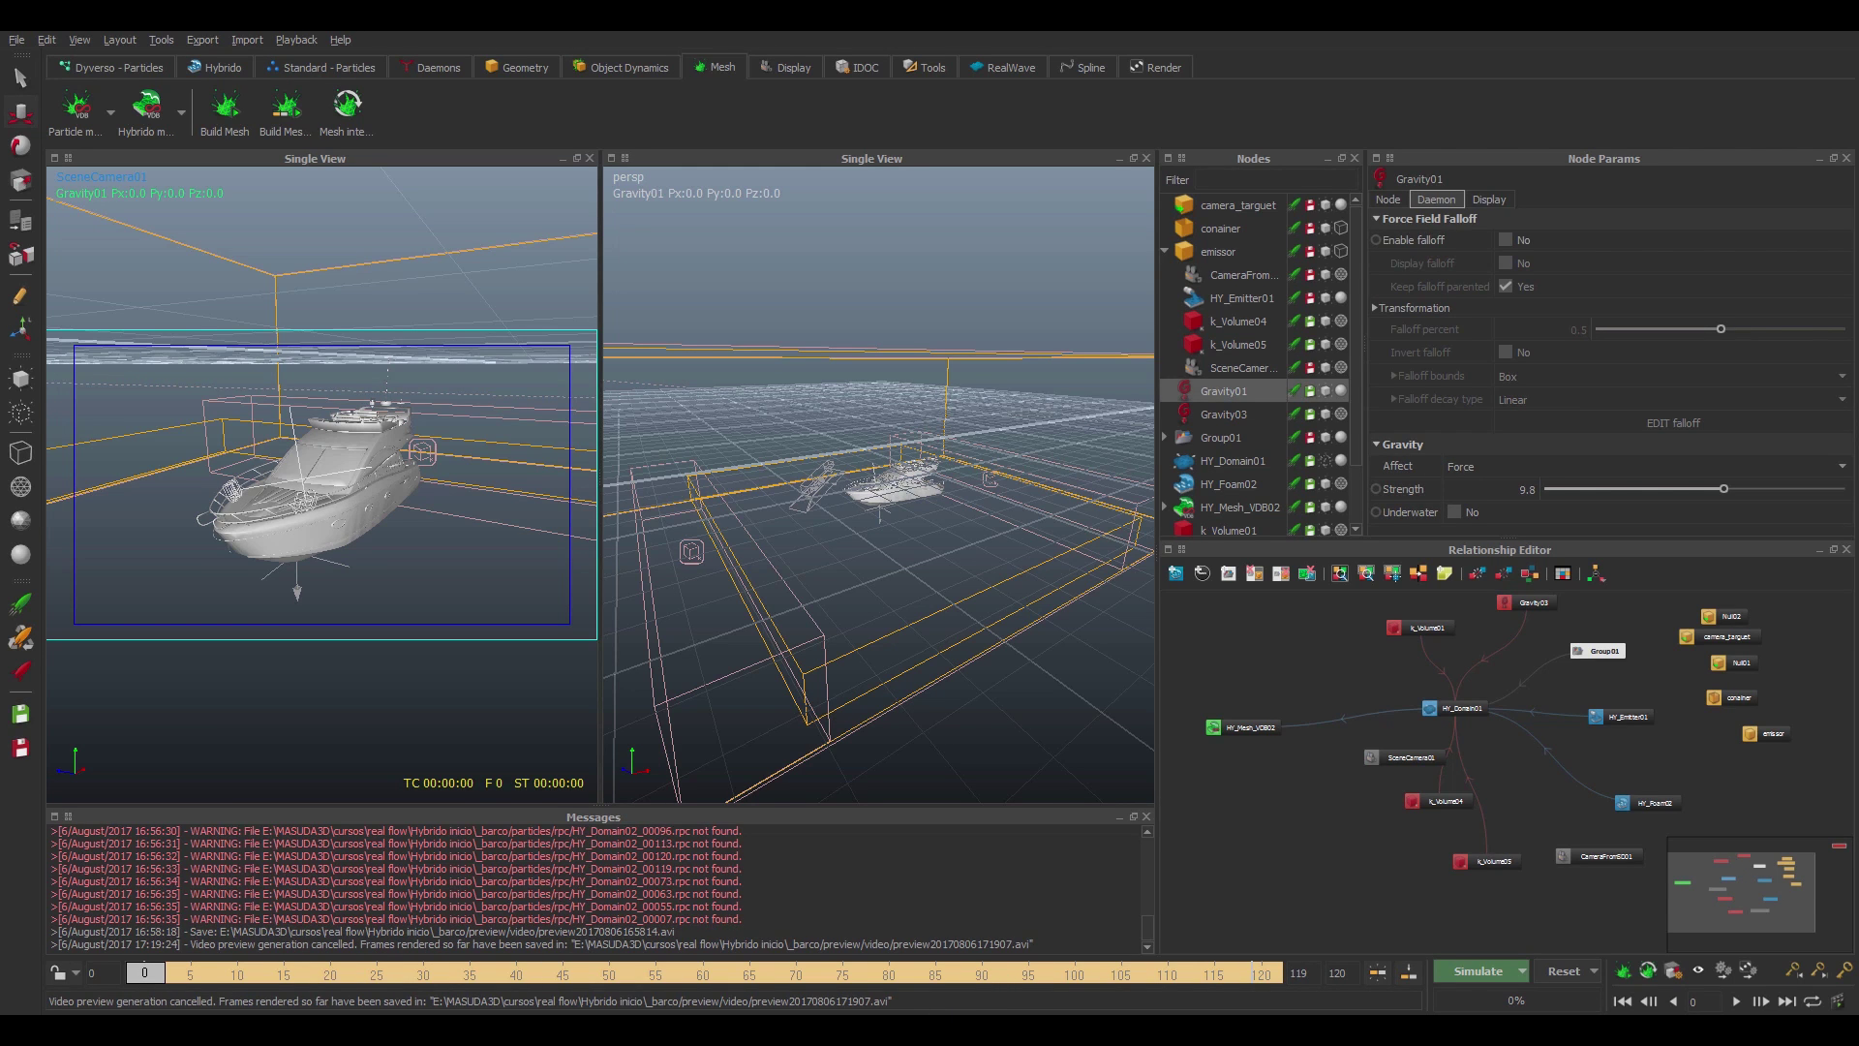
# - Jump to frame 10, replay the preview video twice, then close the player
pyautogui.click(238, 971)
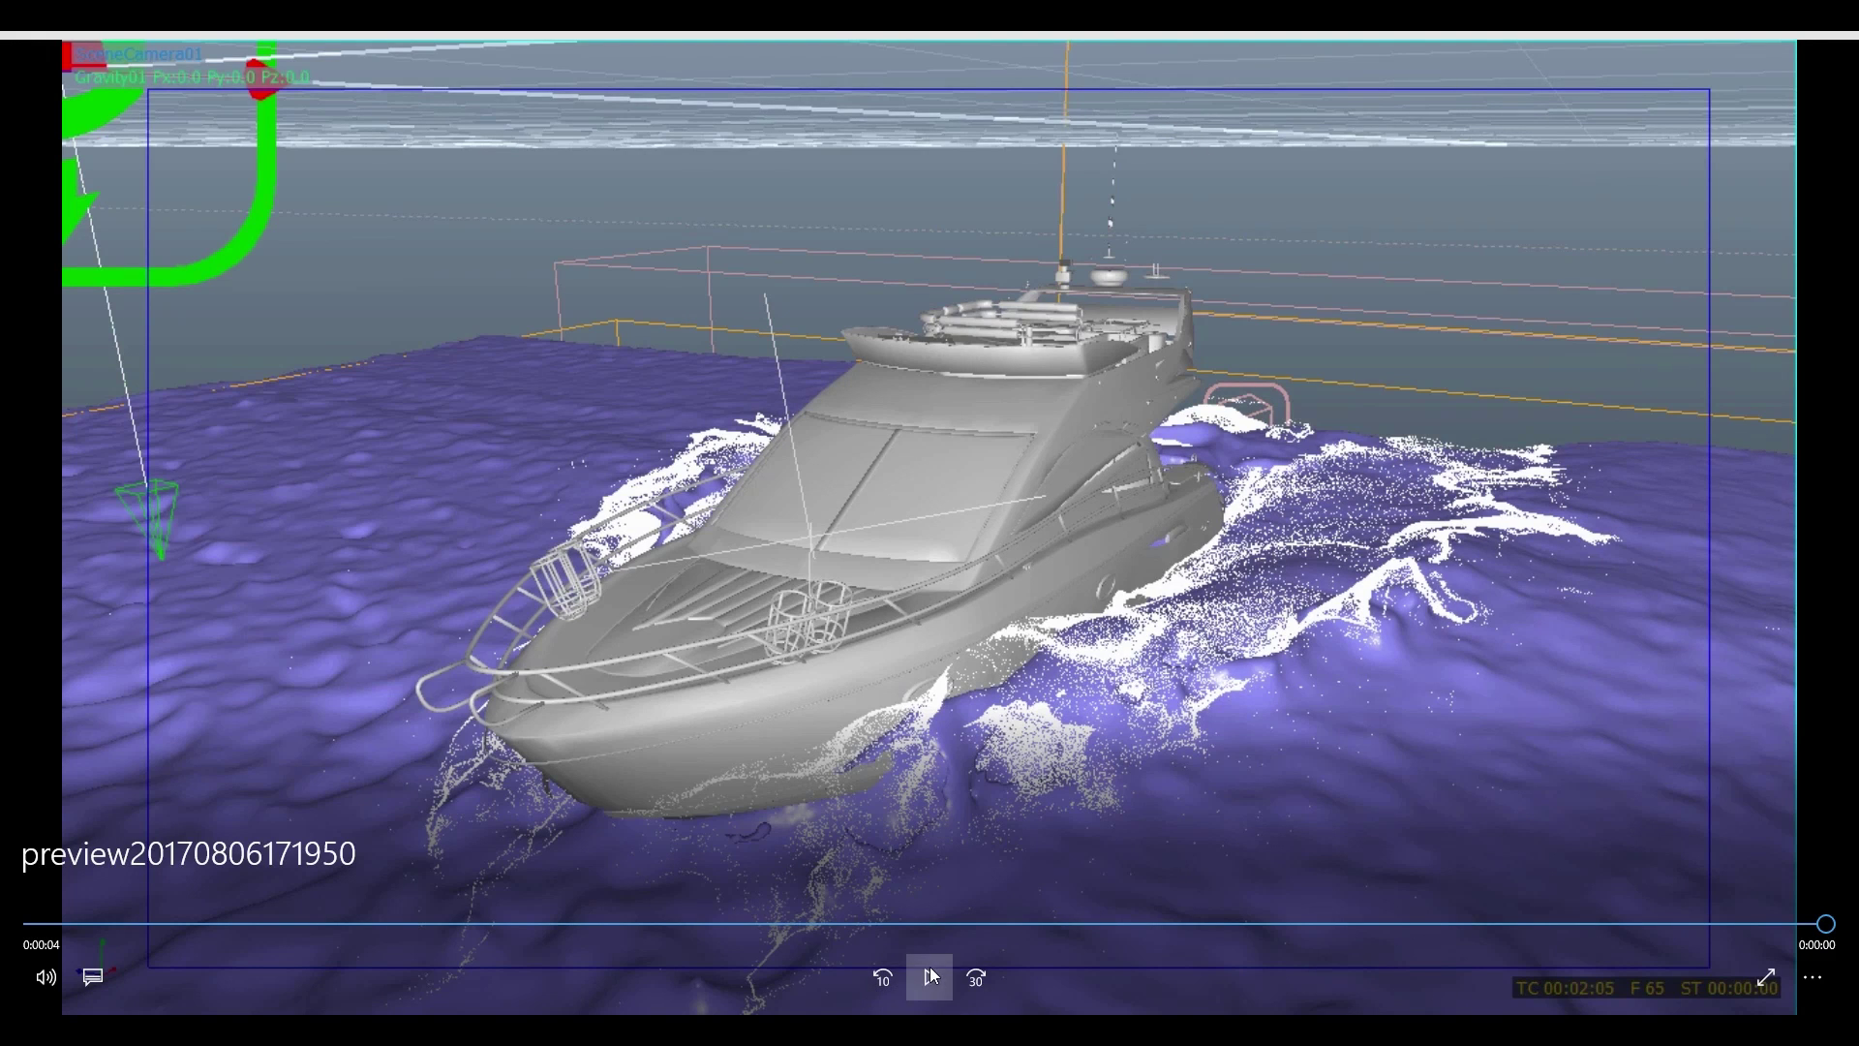
pyautogui.click(931, 972)
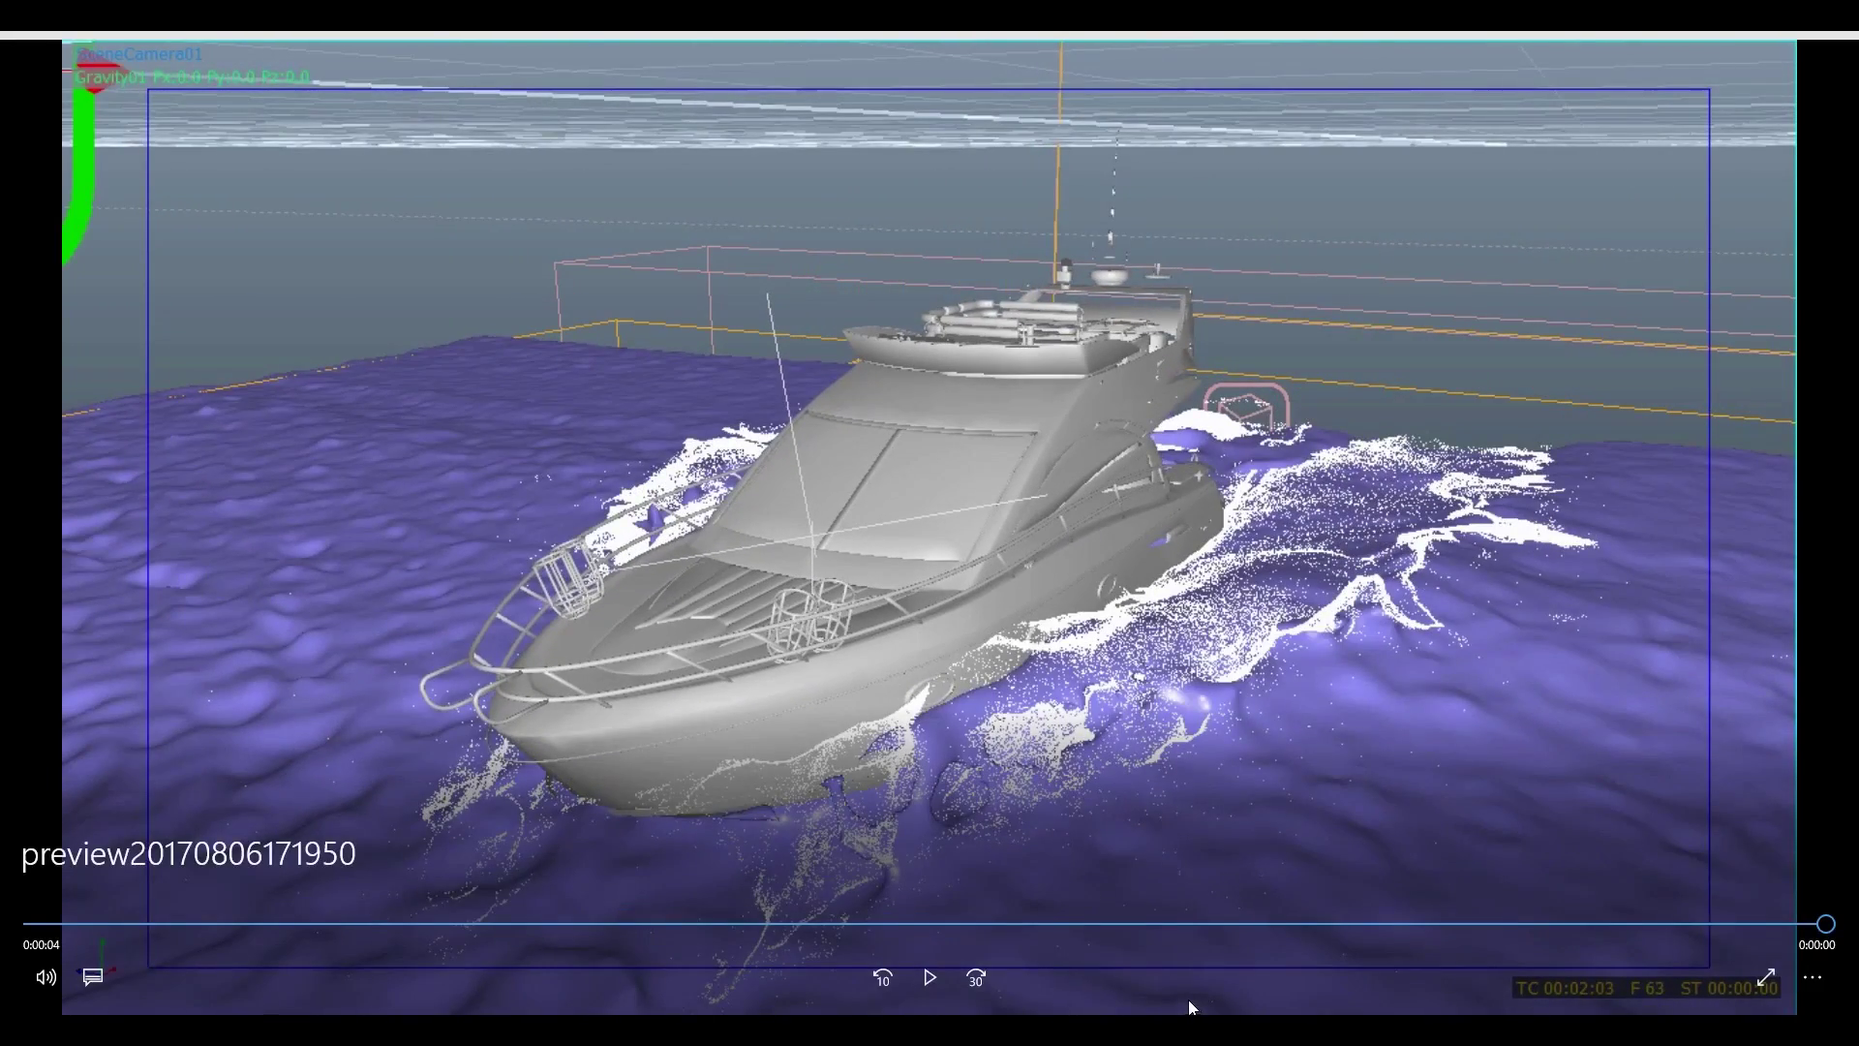
pyautogui.click(930, 977)
pyautogui.click(1810, 36)
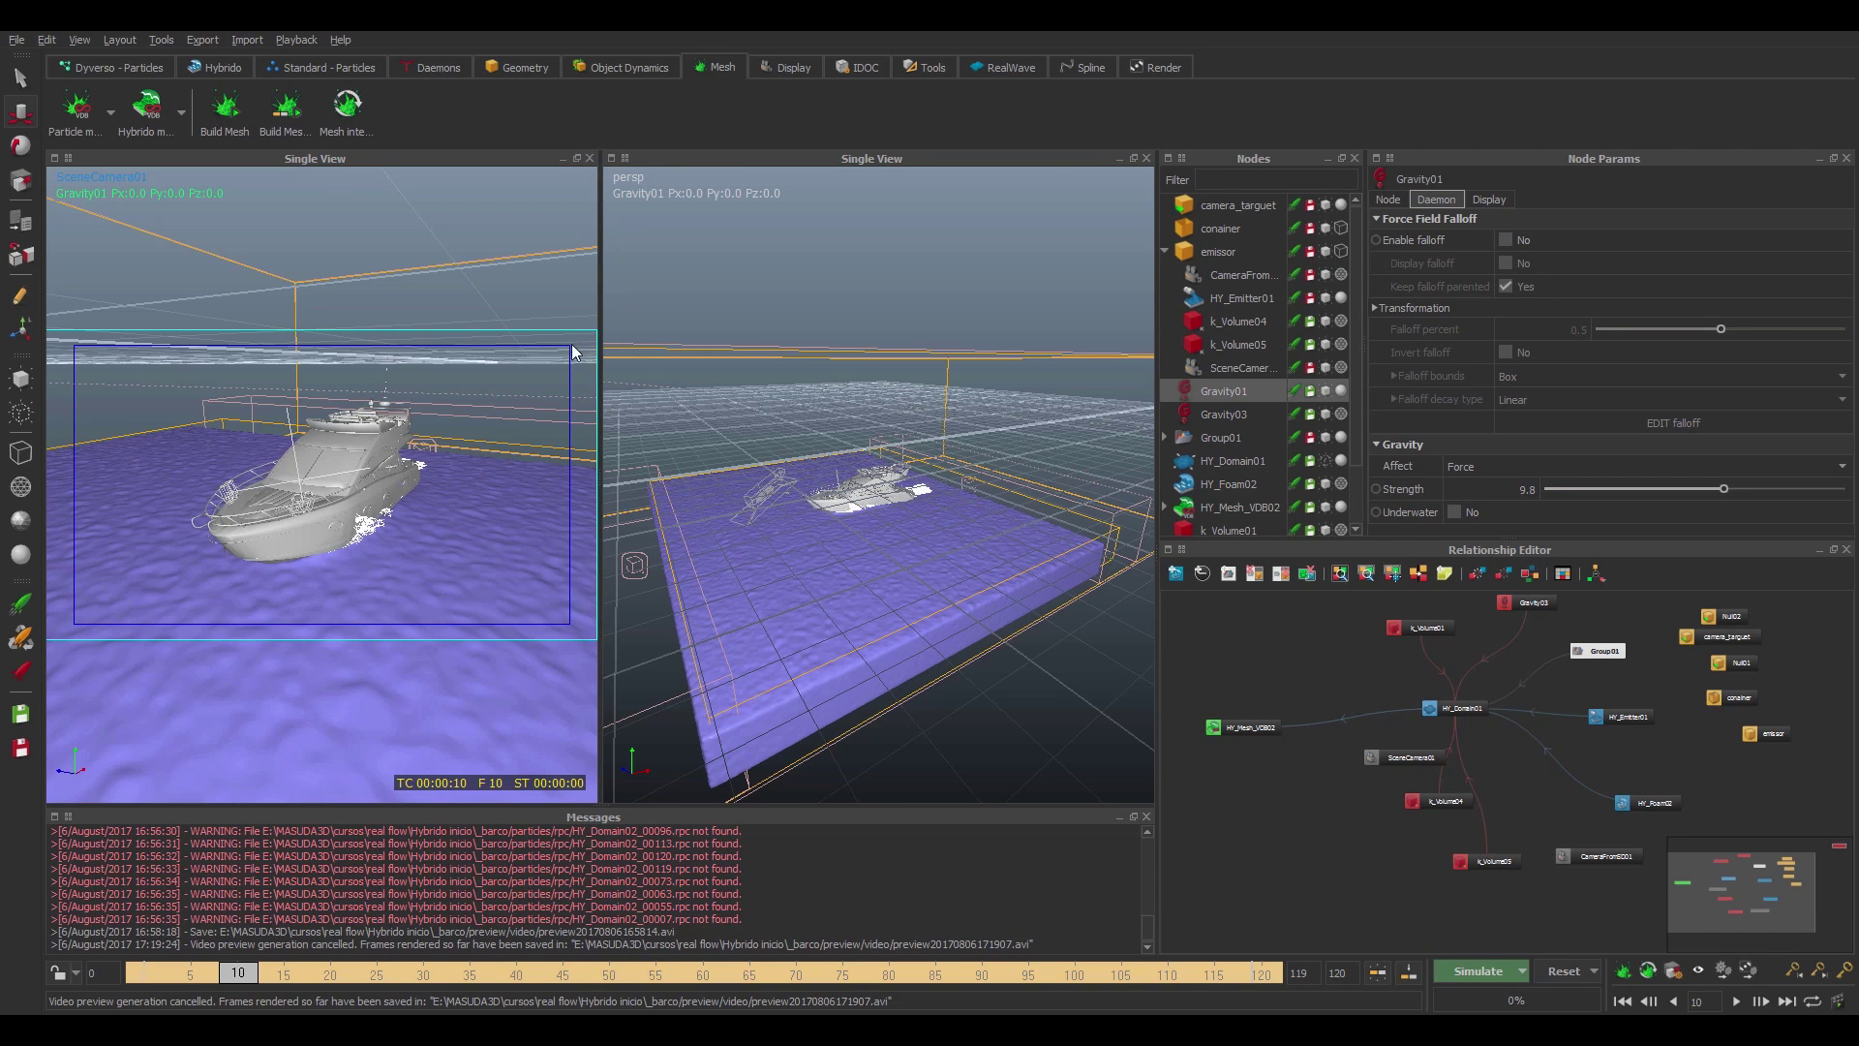
# - Close the perspective view and give HY_Mesh_VDB02 the water_ocean material
pyautogui.click(1145, 157)
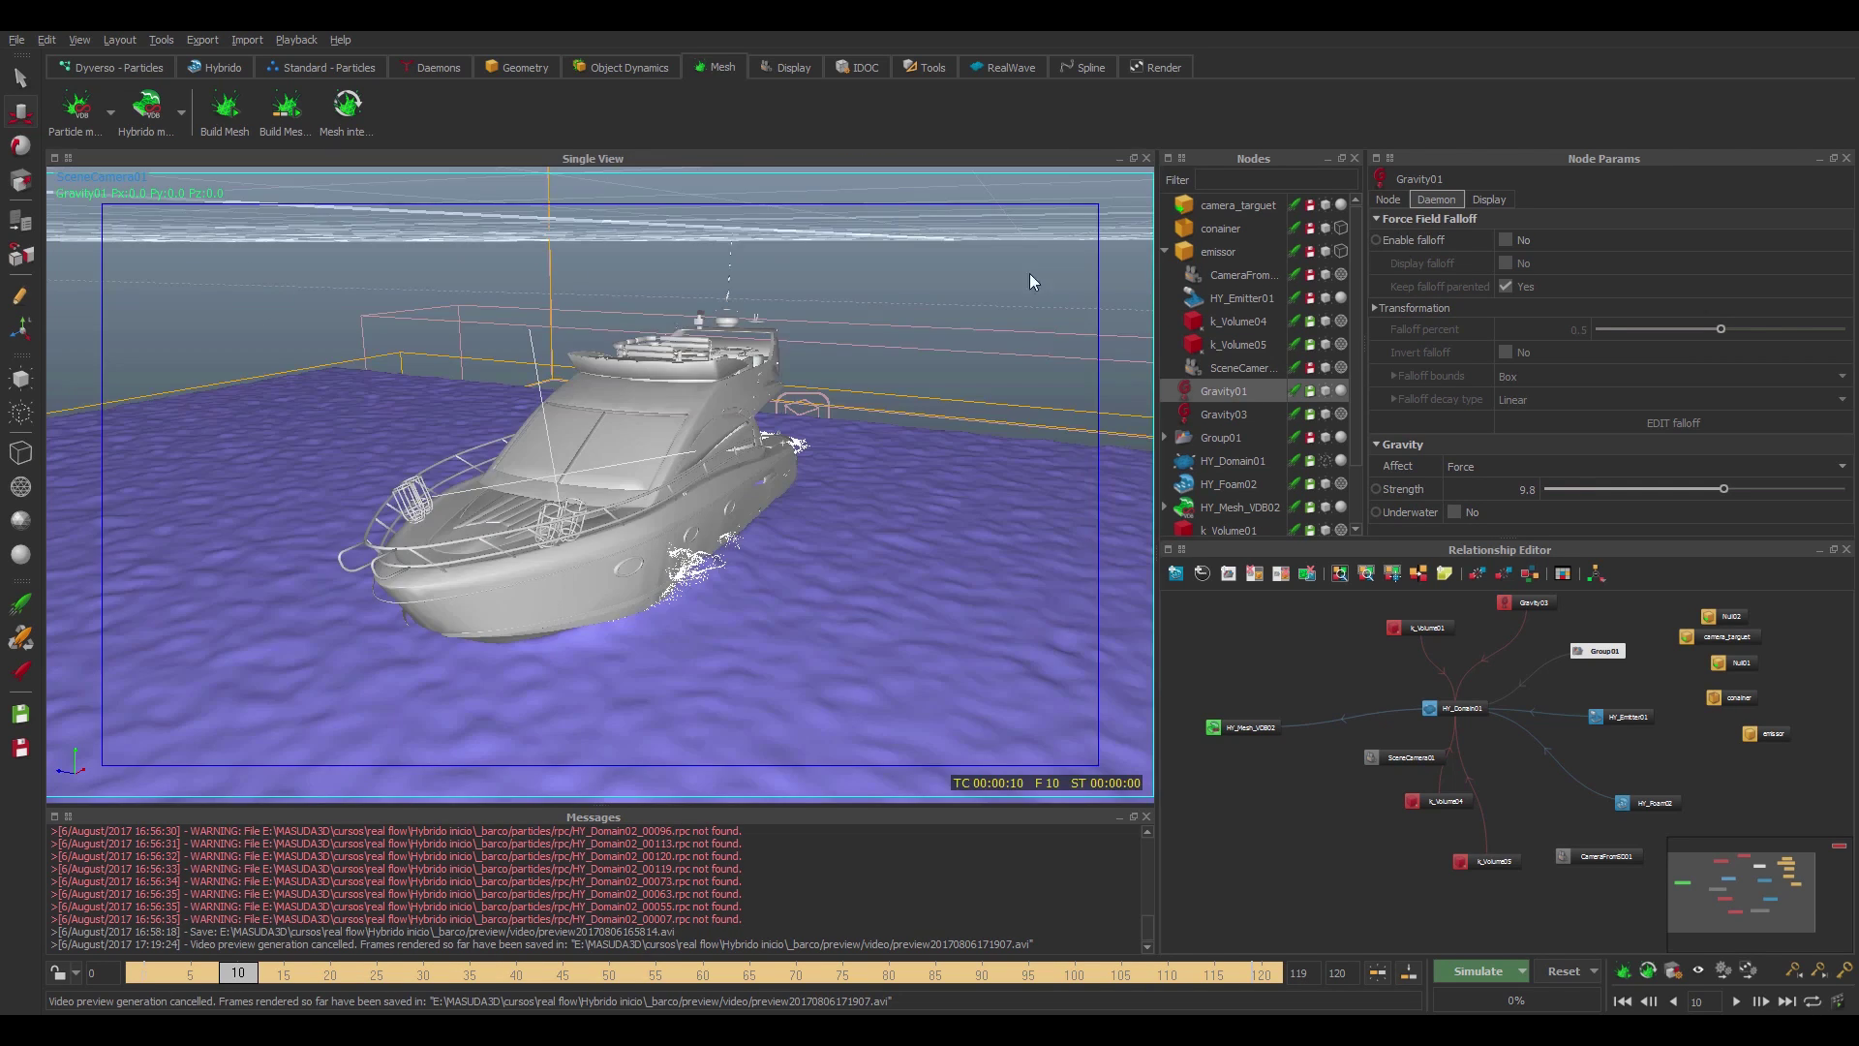
pyautogui.click(950, 641)
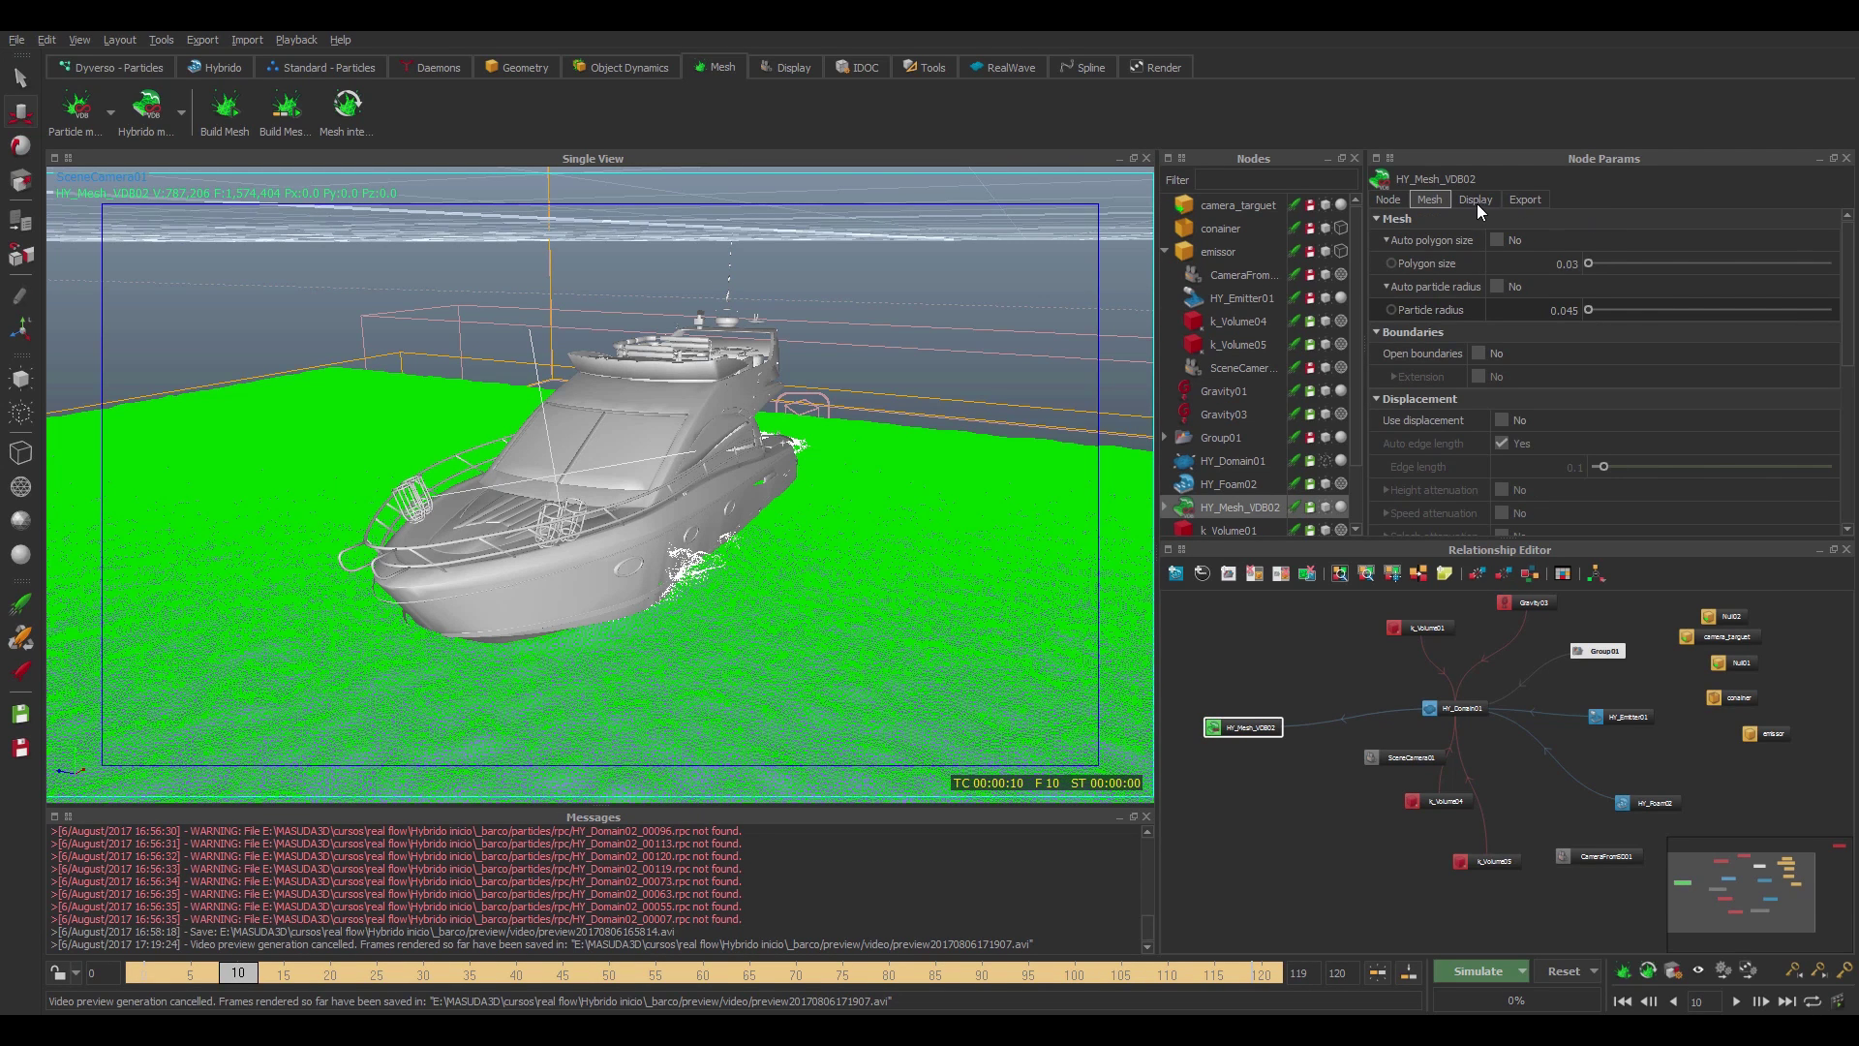
pyautogui.click(1474, 201)
pyautogui.scroll(-1, 1855, 465)
pyautogui.scroll(-1, 1854, 464)
pyautogui.click(1828, 411)
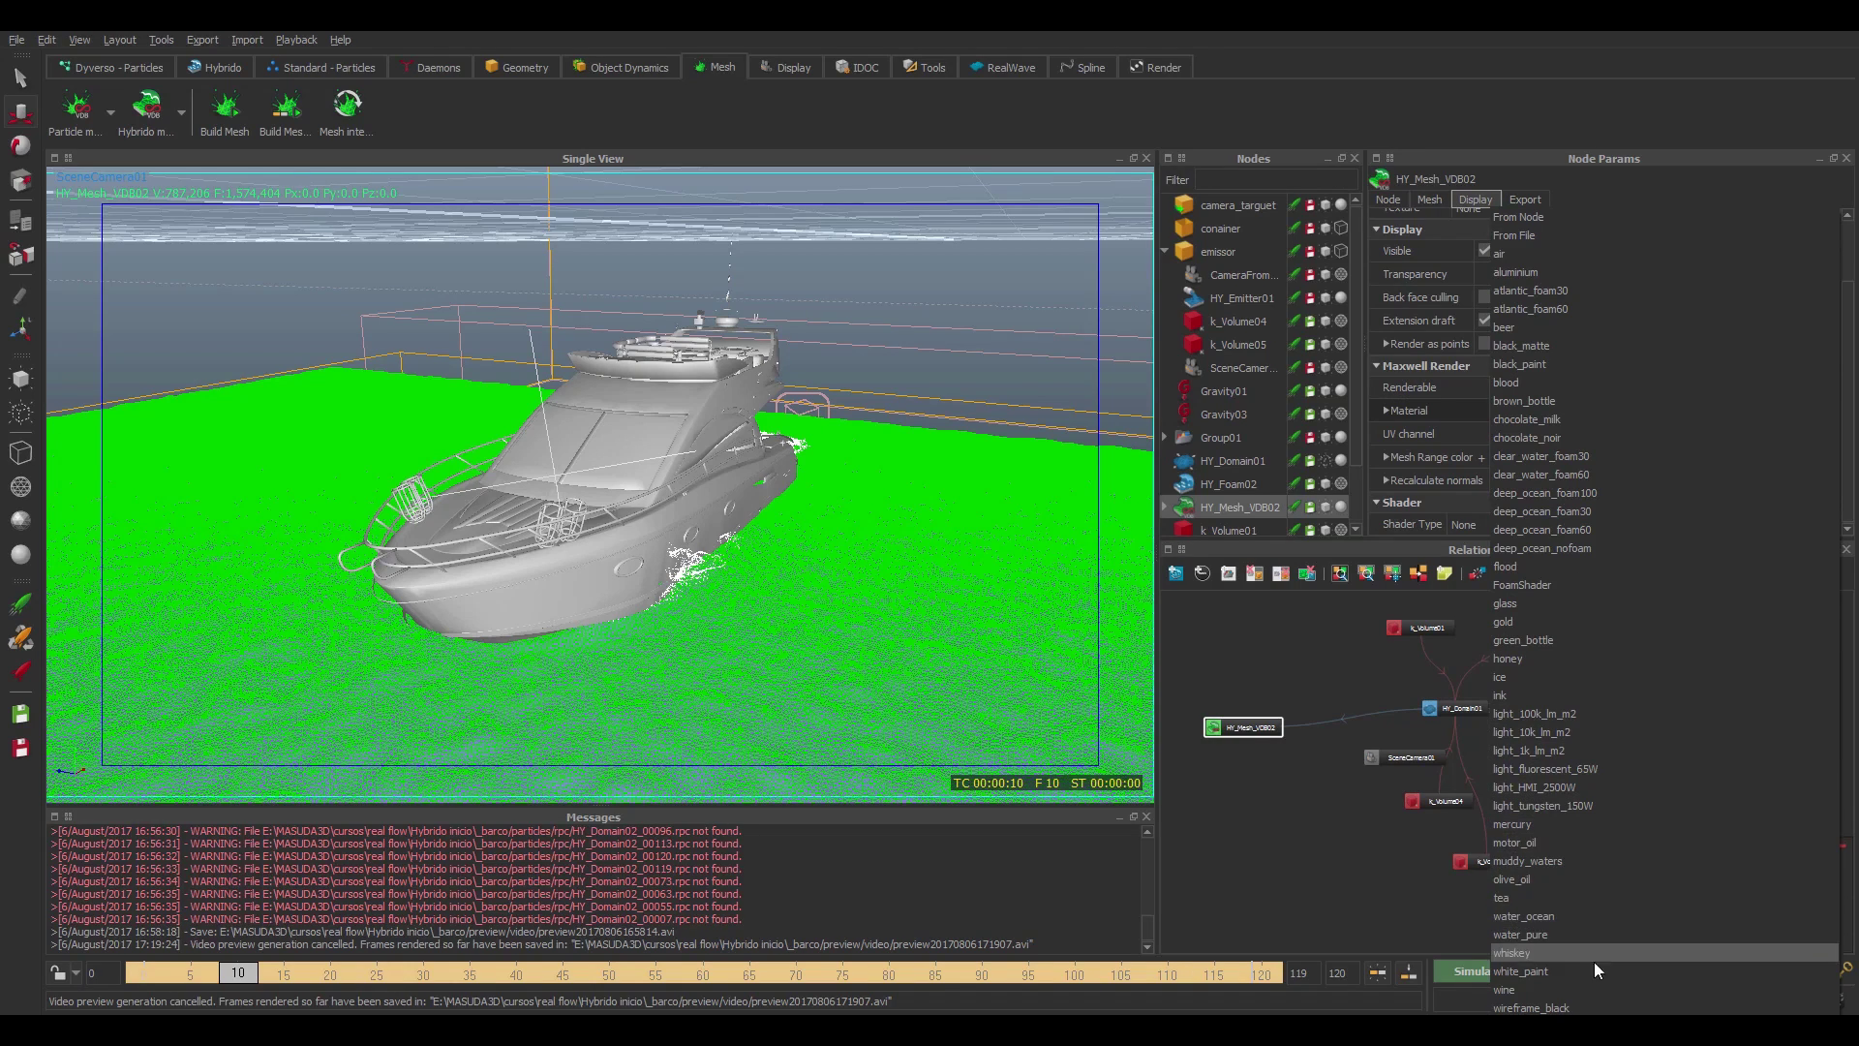
pyautogui.click(1550, 914)
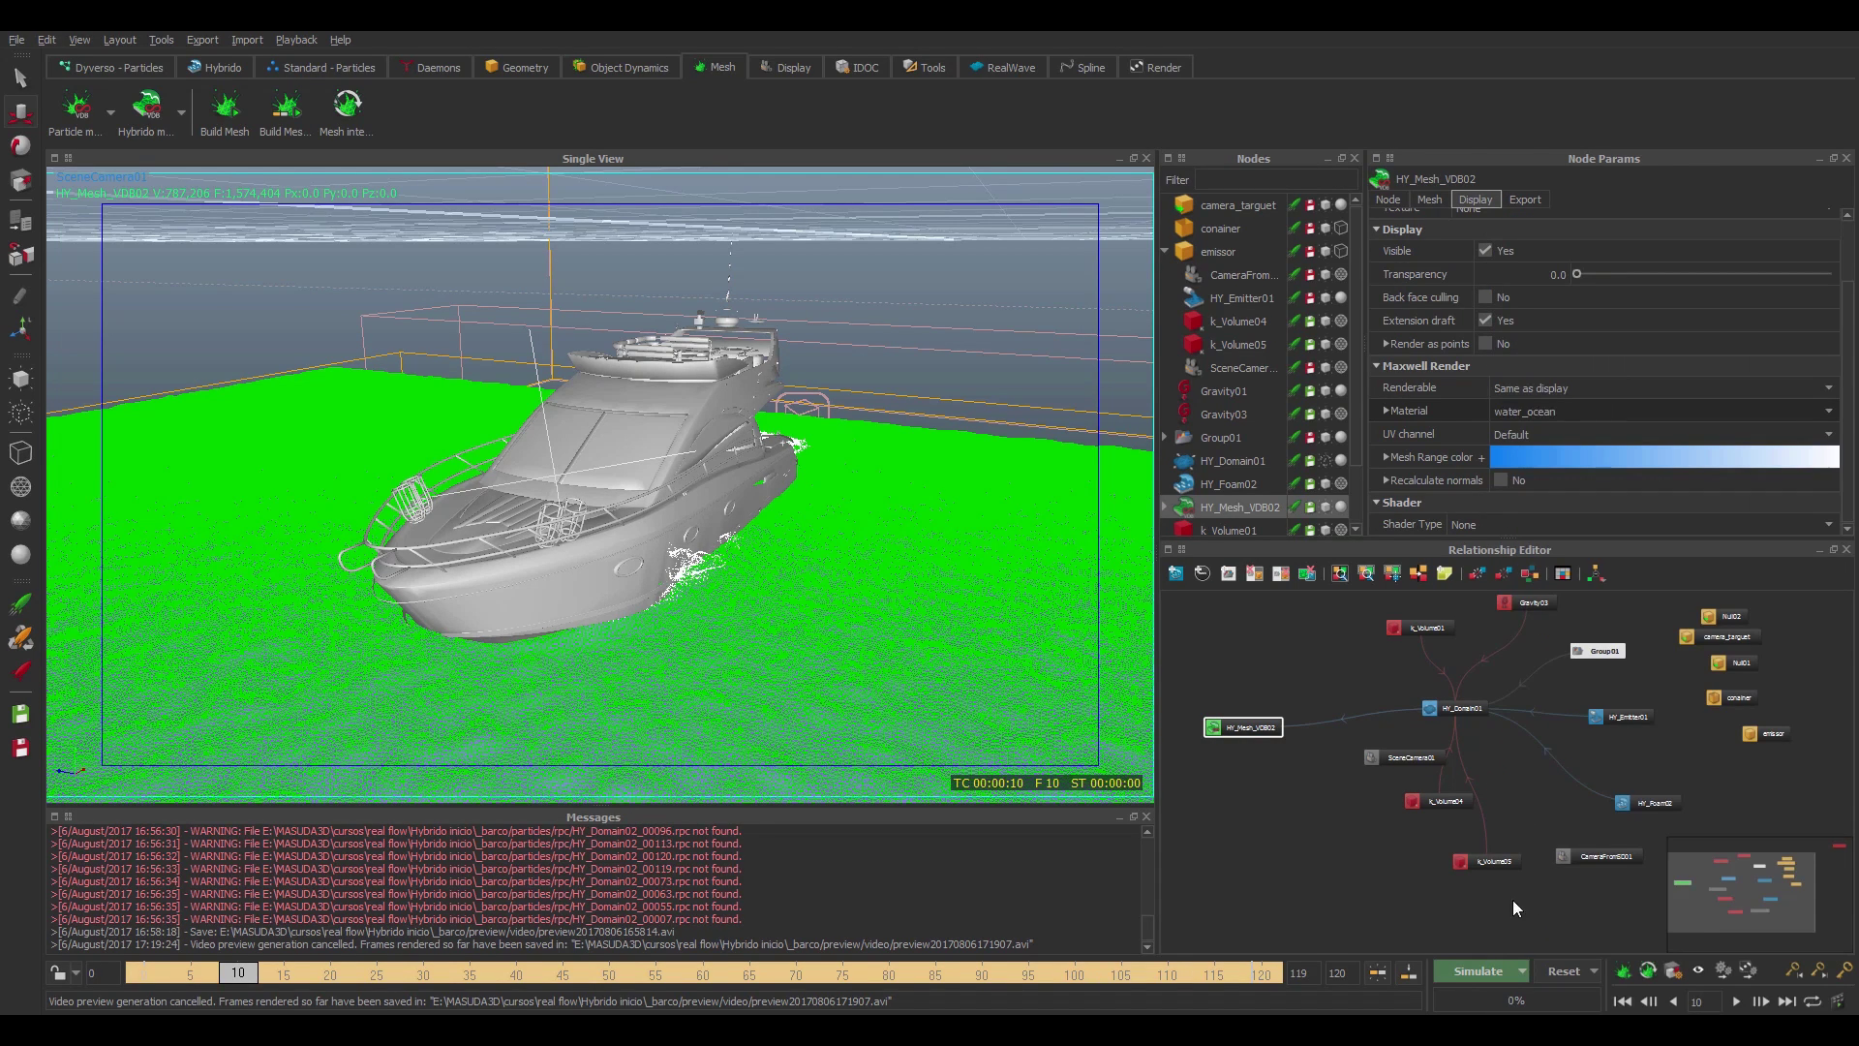
# - Assign the FoamShader render material to the HY_Foam02 foam node
pyautogui.click(1230, 483)
pyautogui.click(1475, 199)
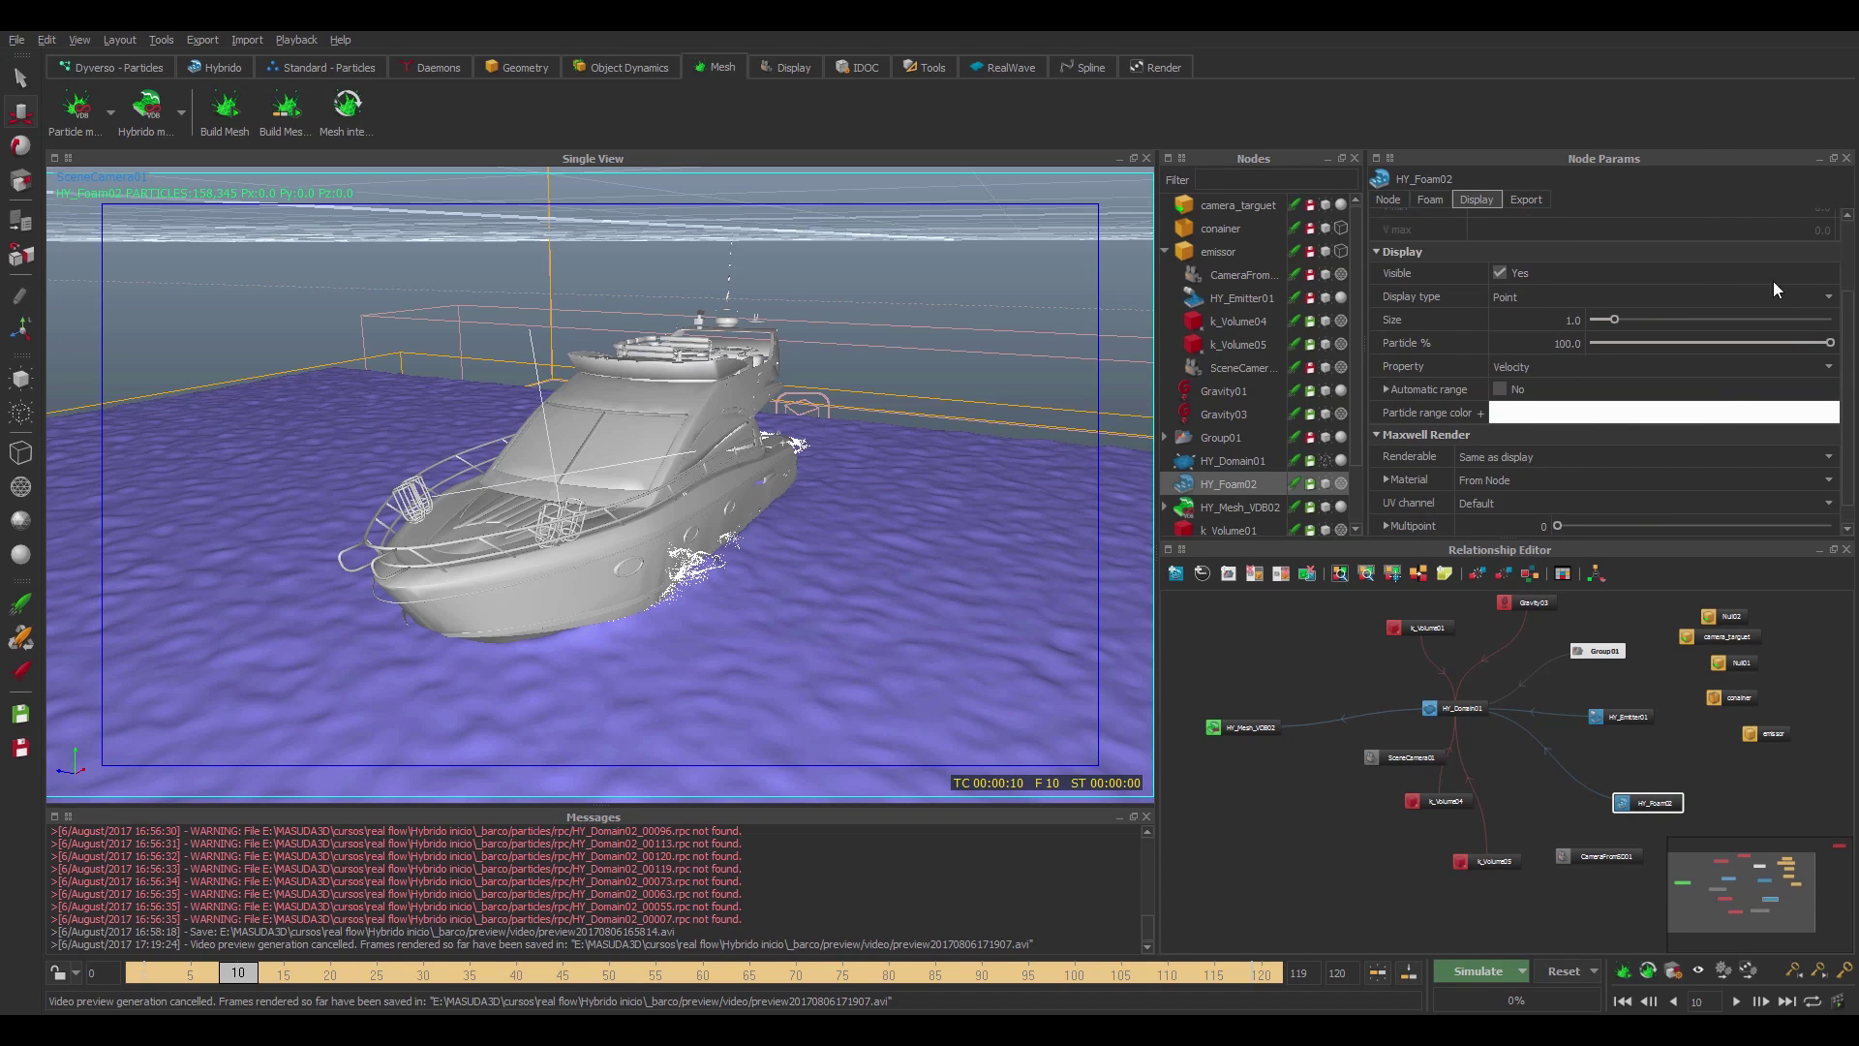
pyautogui.scroll(-1, 1847, 388)
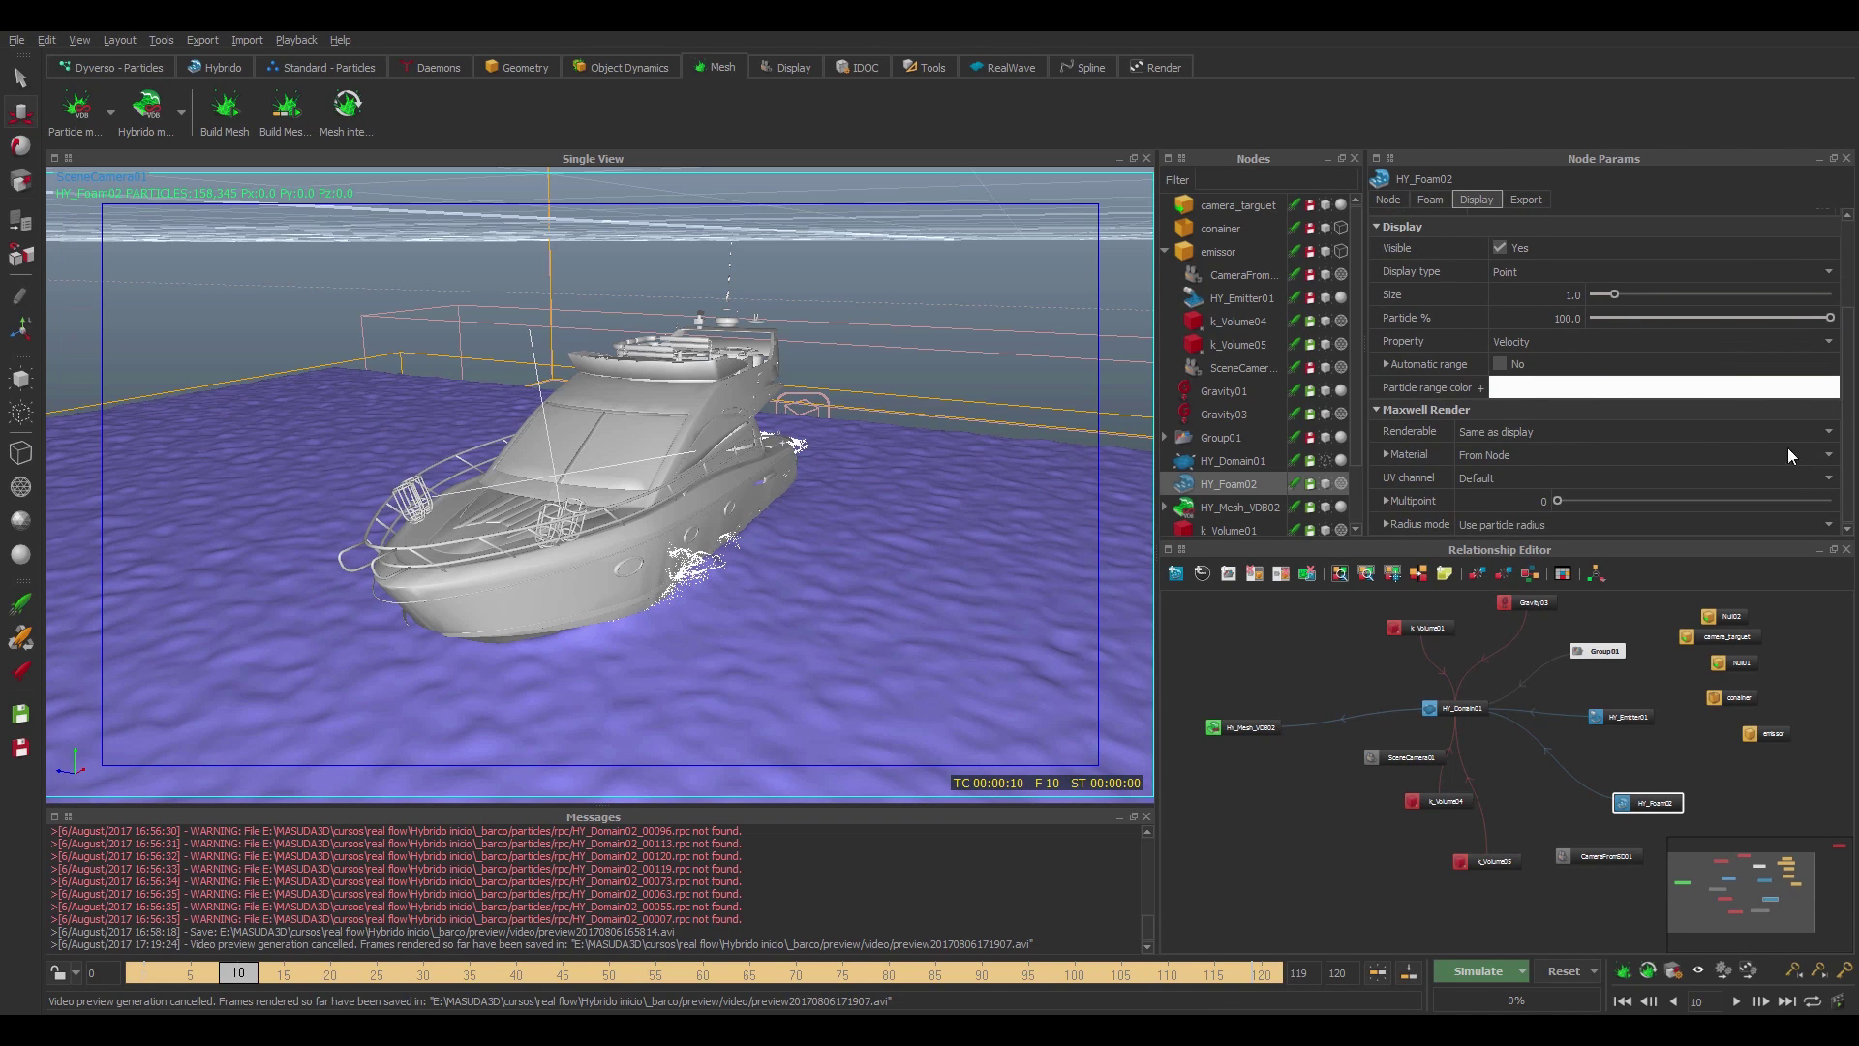
pyautogui.click(1815, 455)
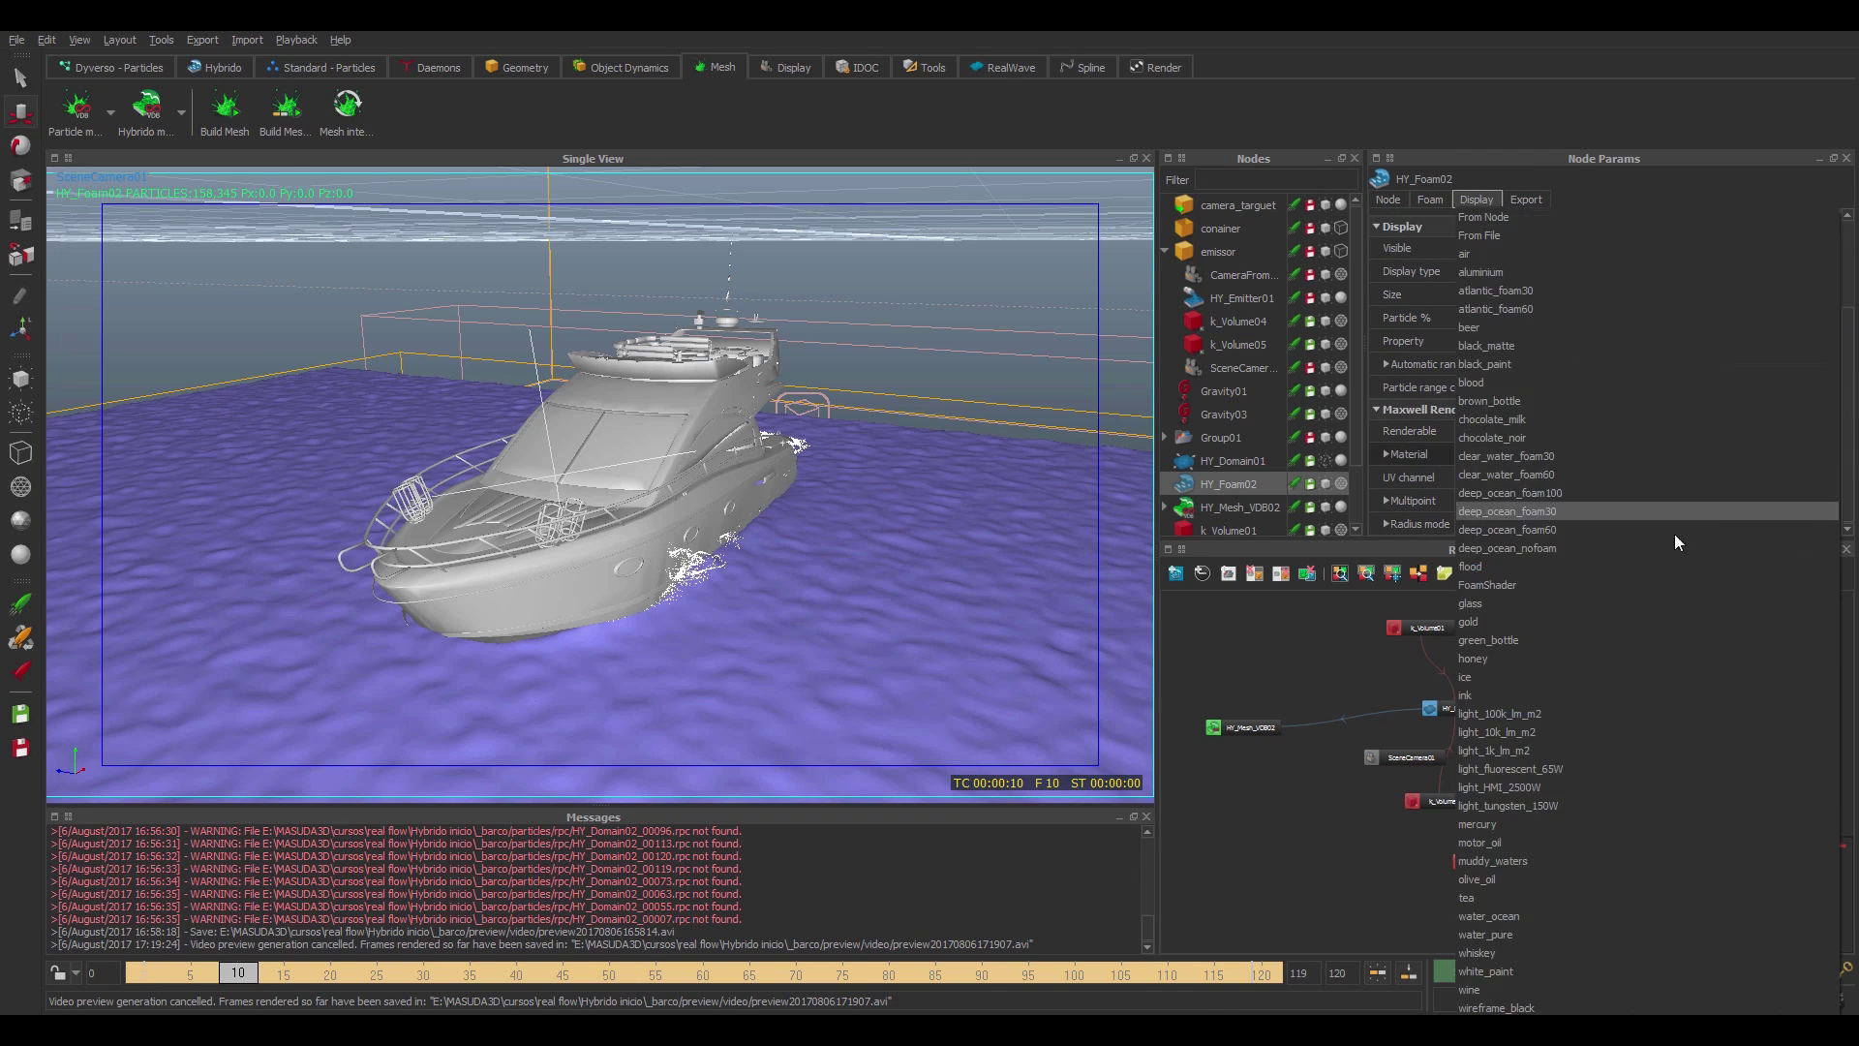
pyautogui.click(1476, 585)
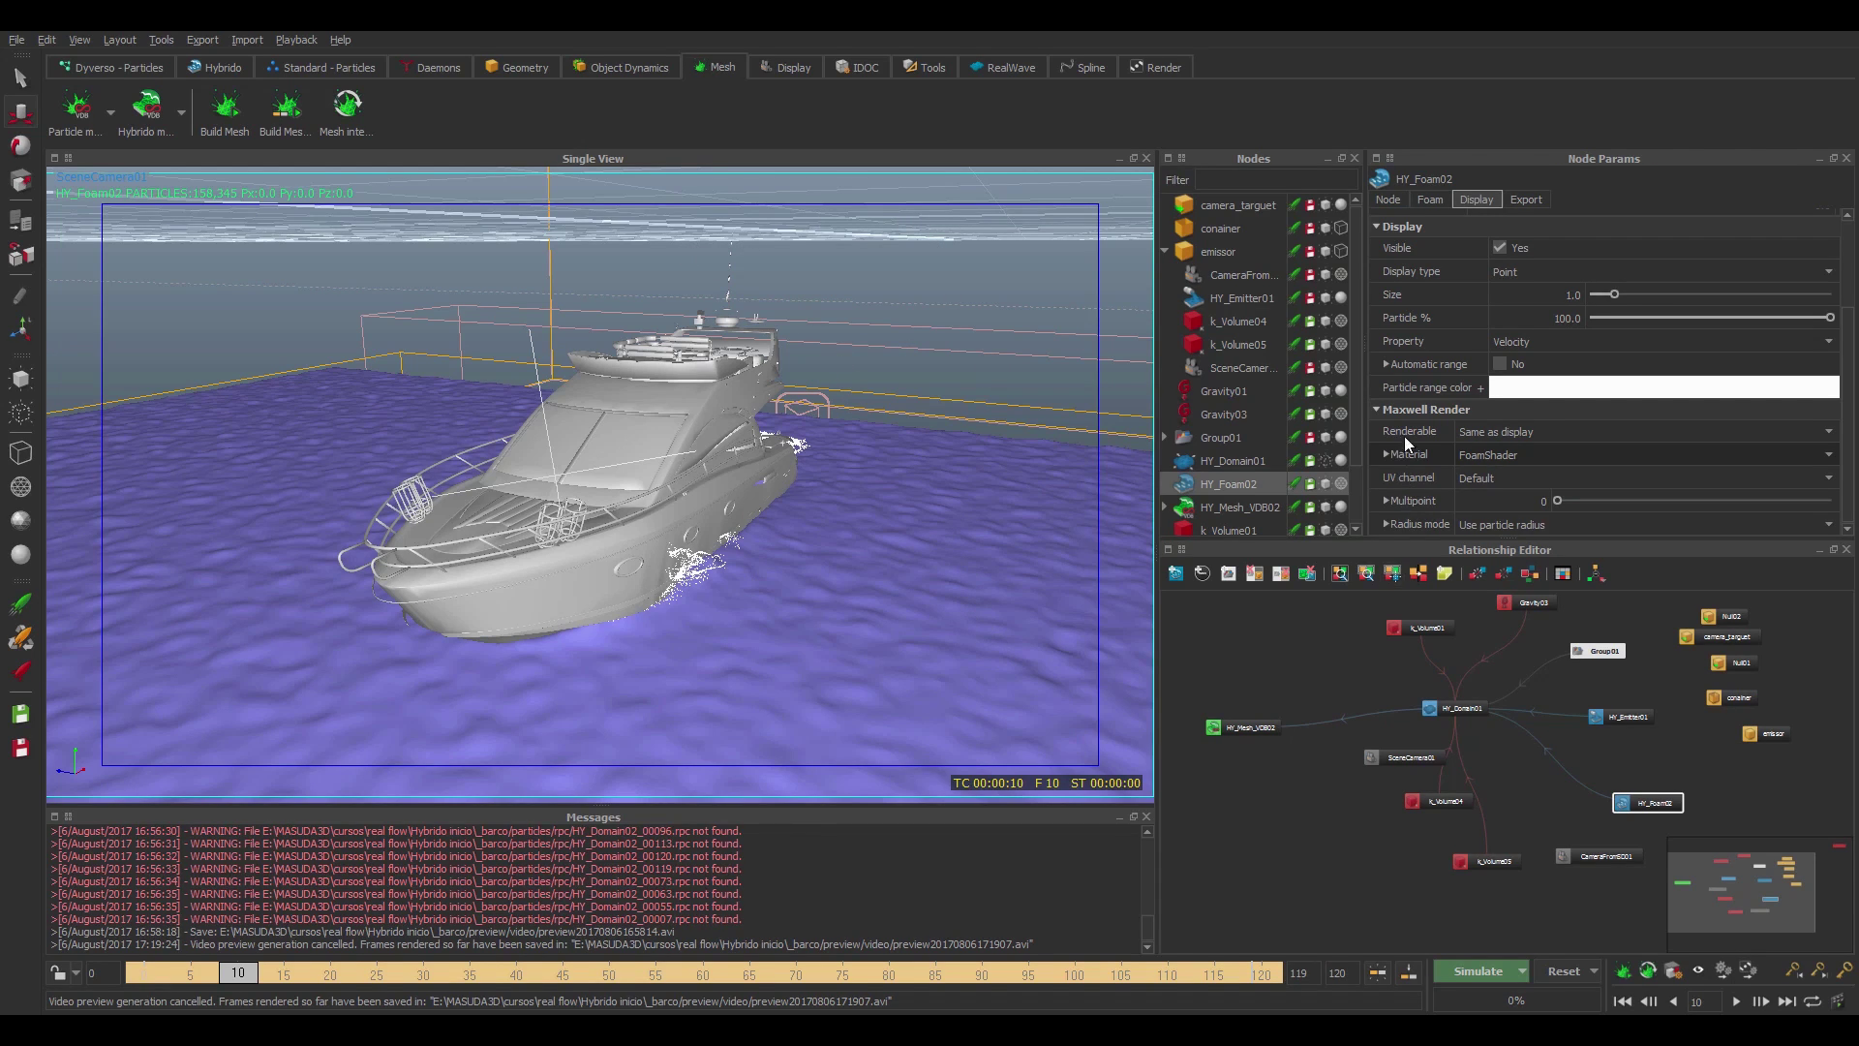
# - Give the boat mesh polymsh the water_pure material, then change it to white_paint
pyautogui.click(584, 589)
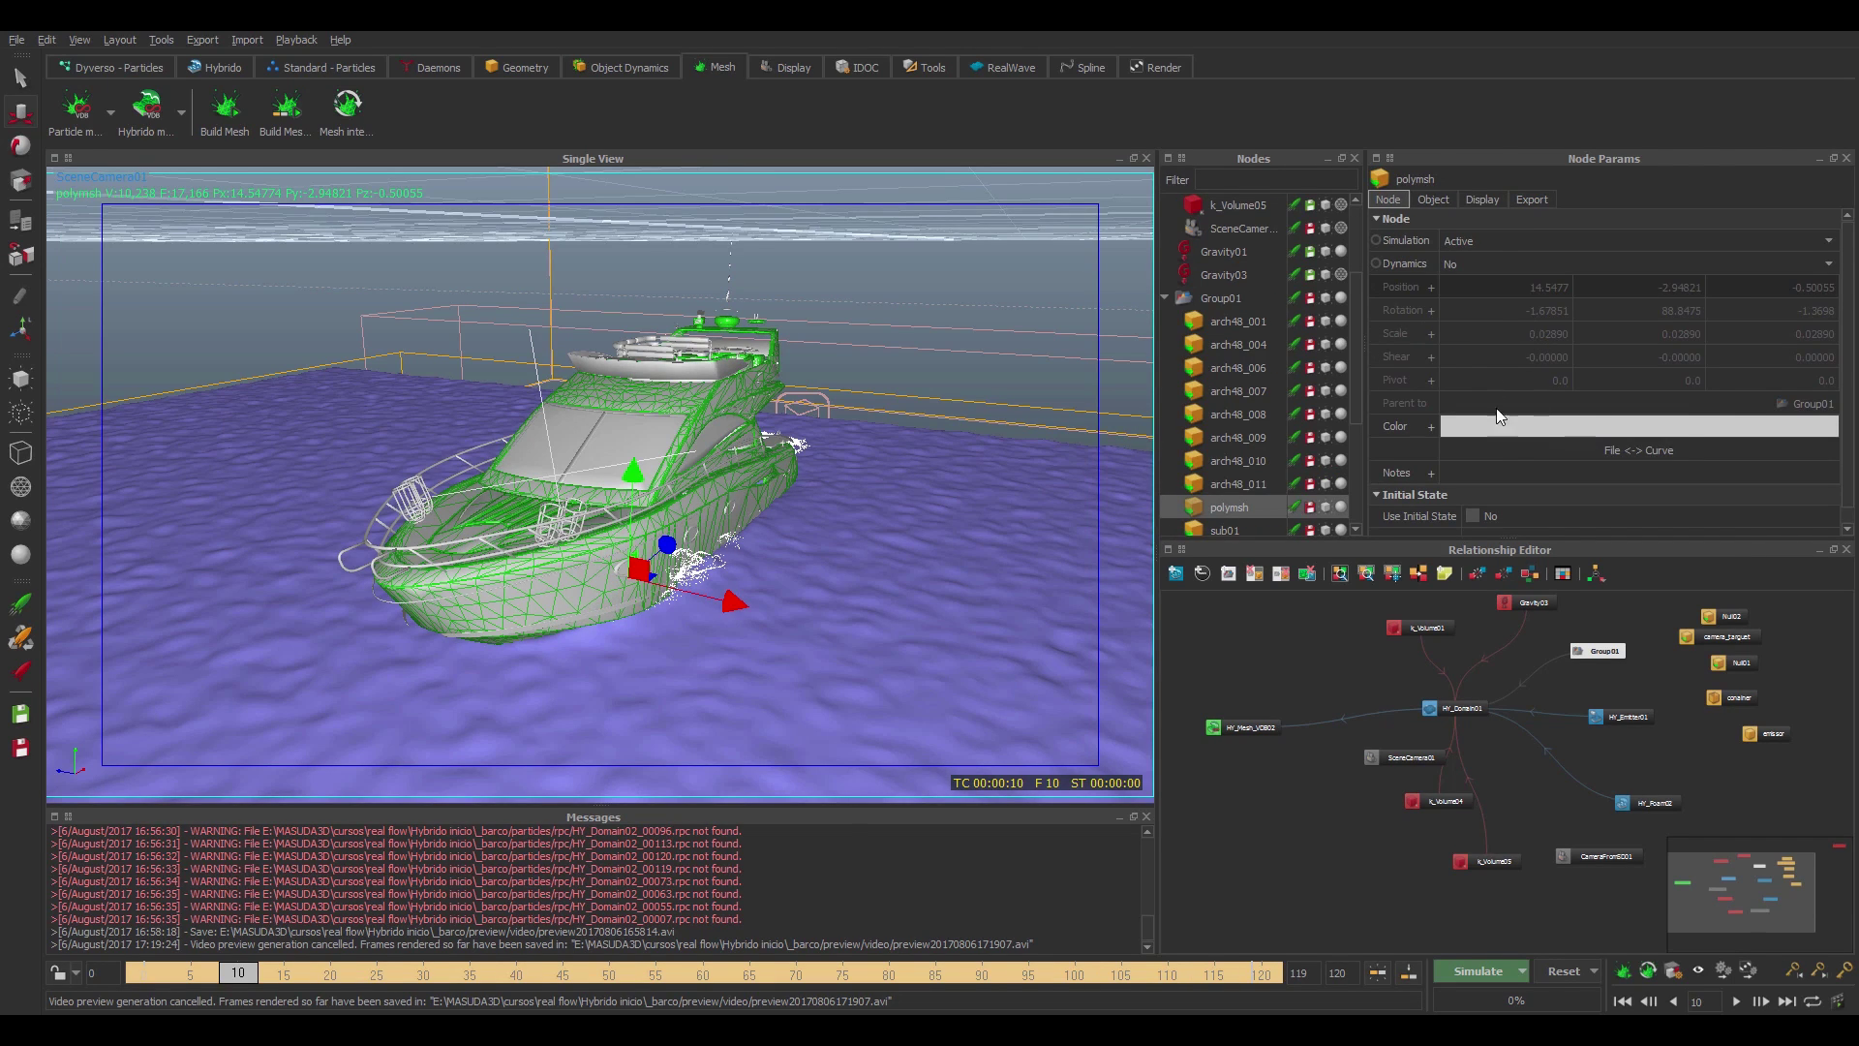
pyautogui.click(1479, 203)
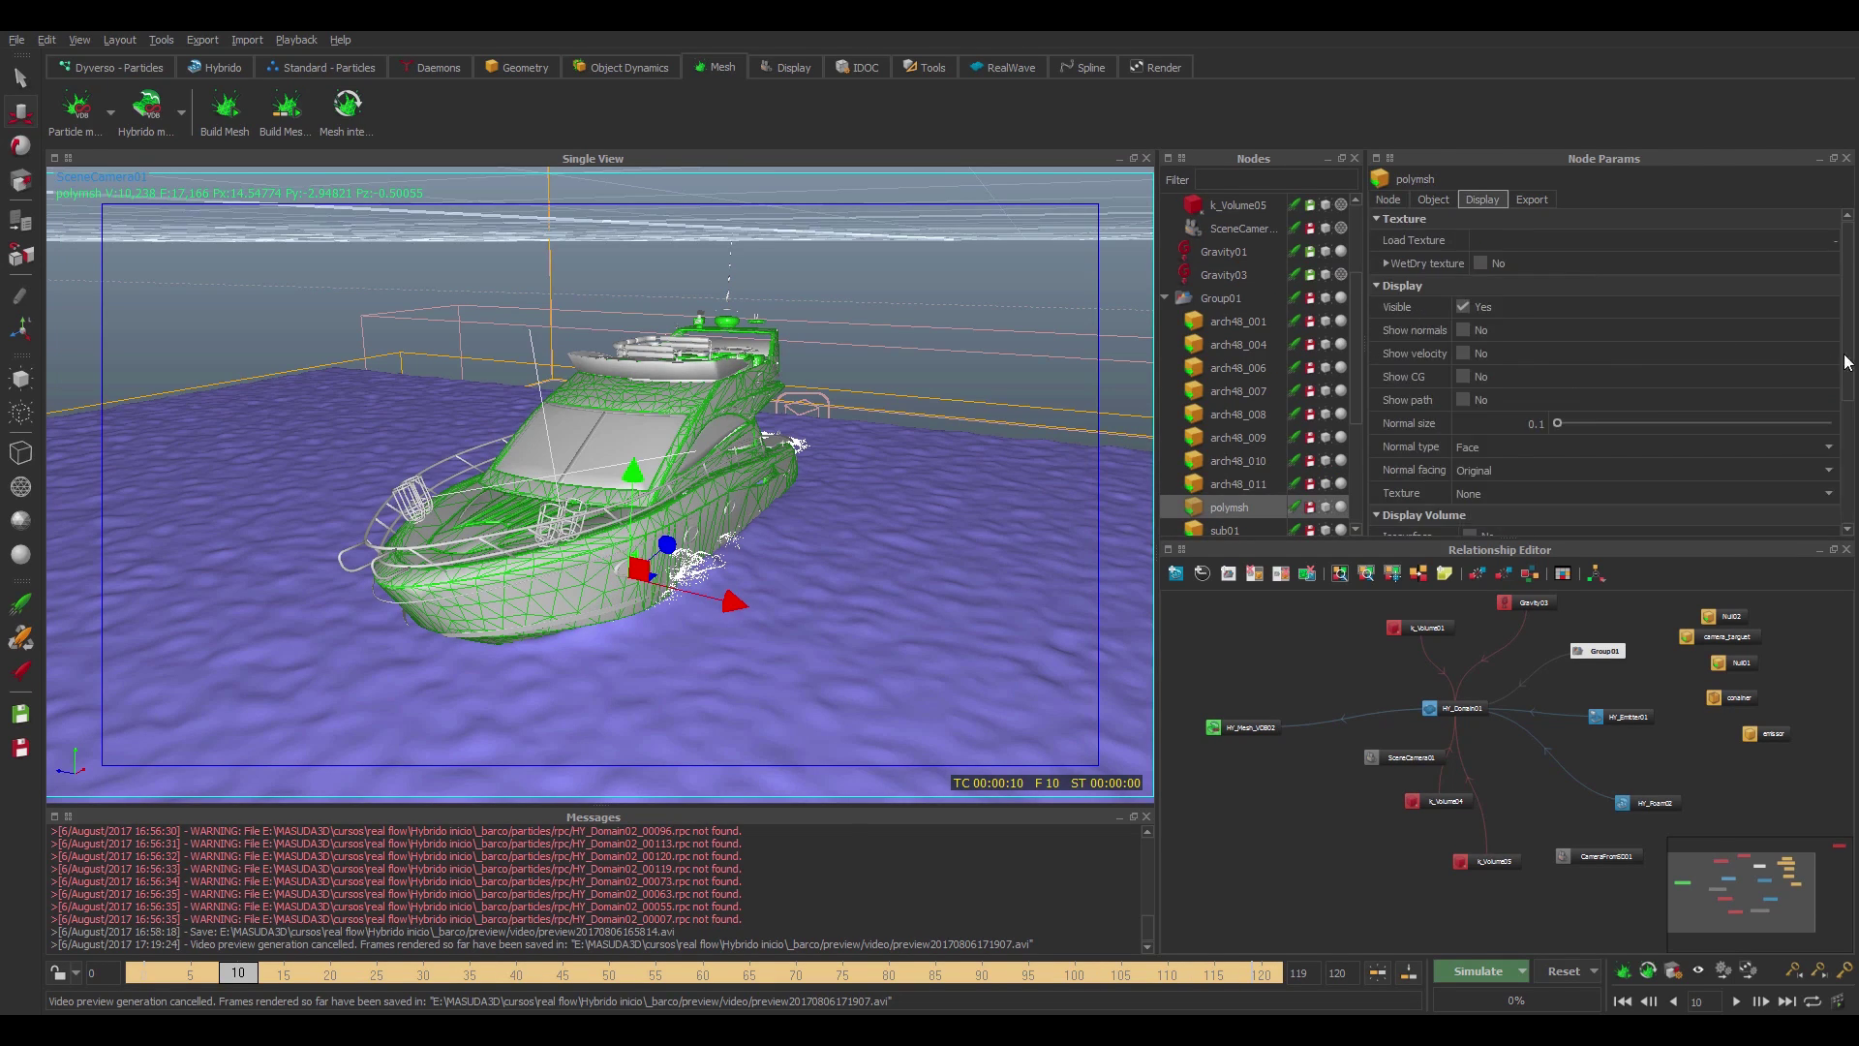
pyautogui.scroll(-3, 1685, 411)
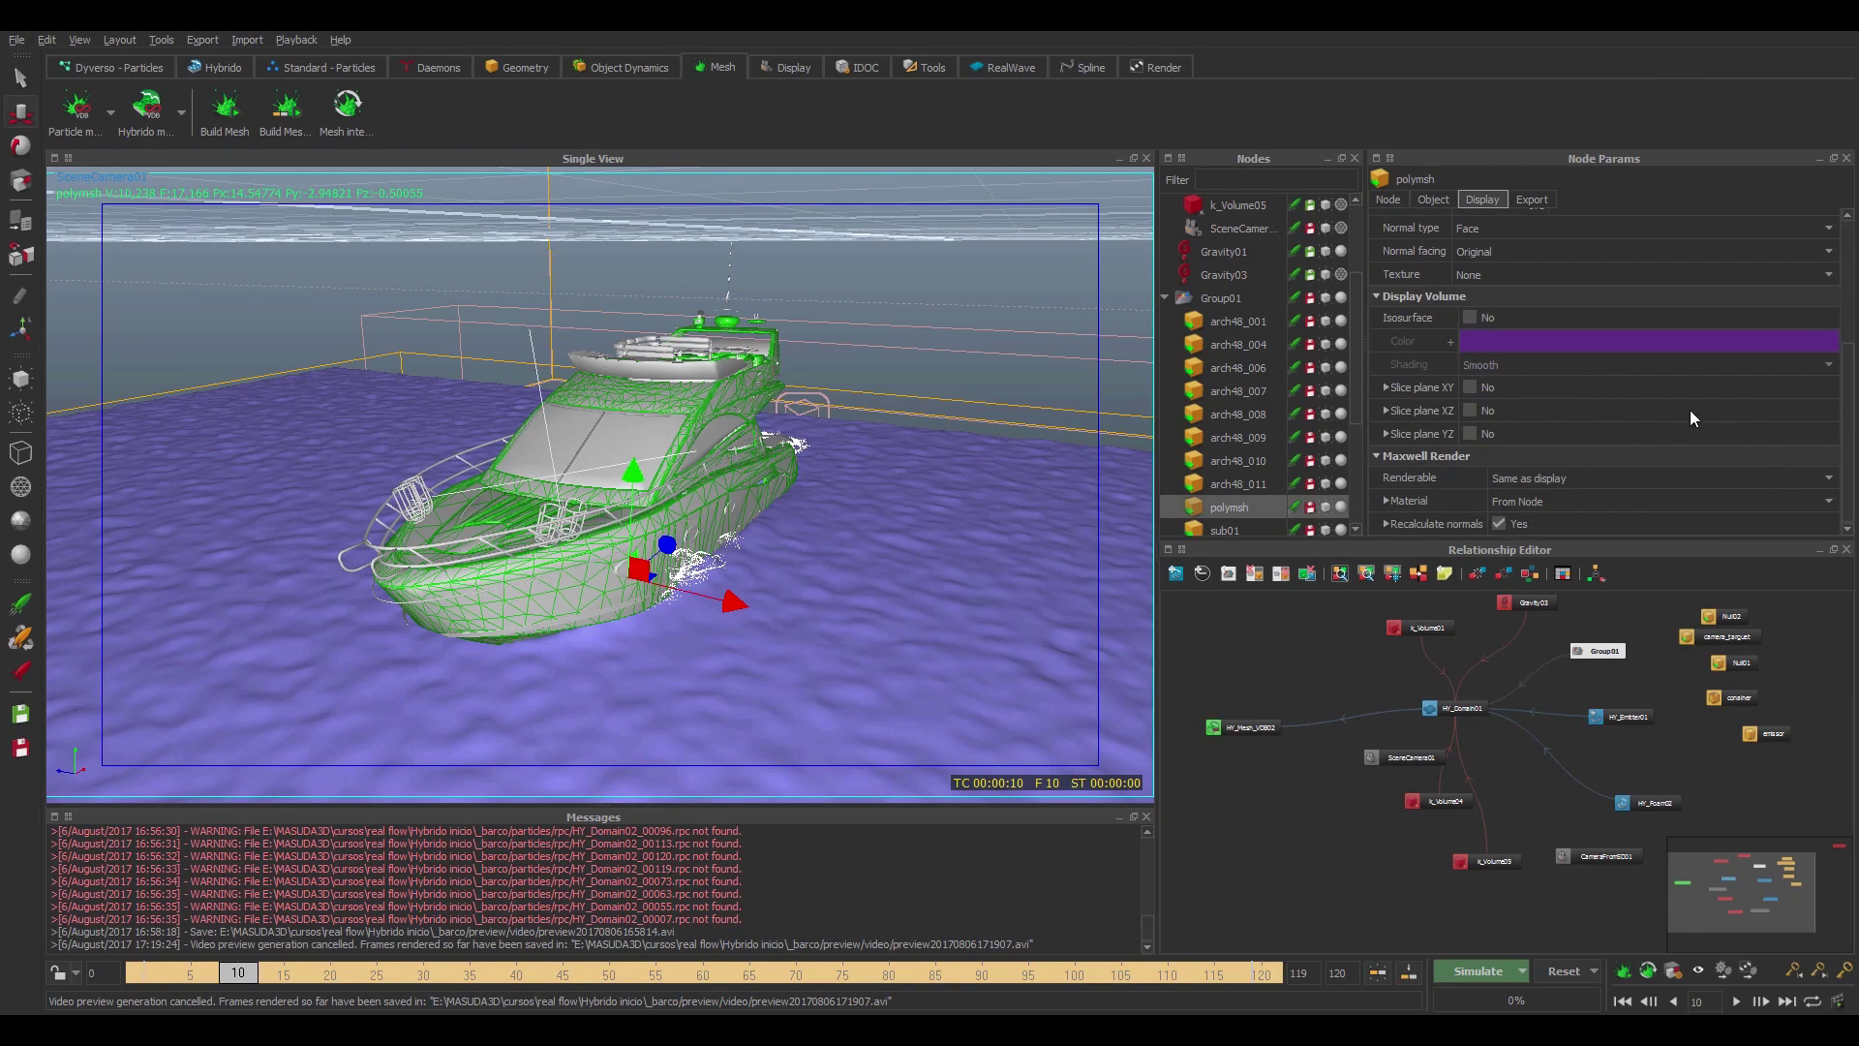
pyautogui.click(1588, 501)
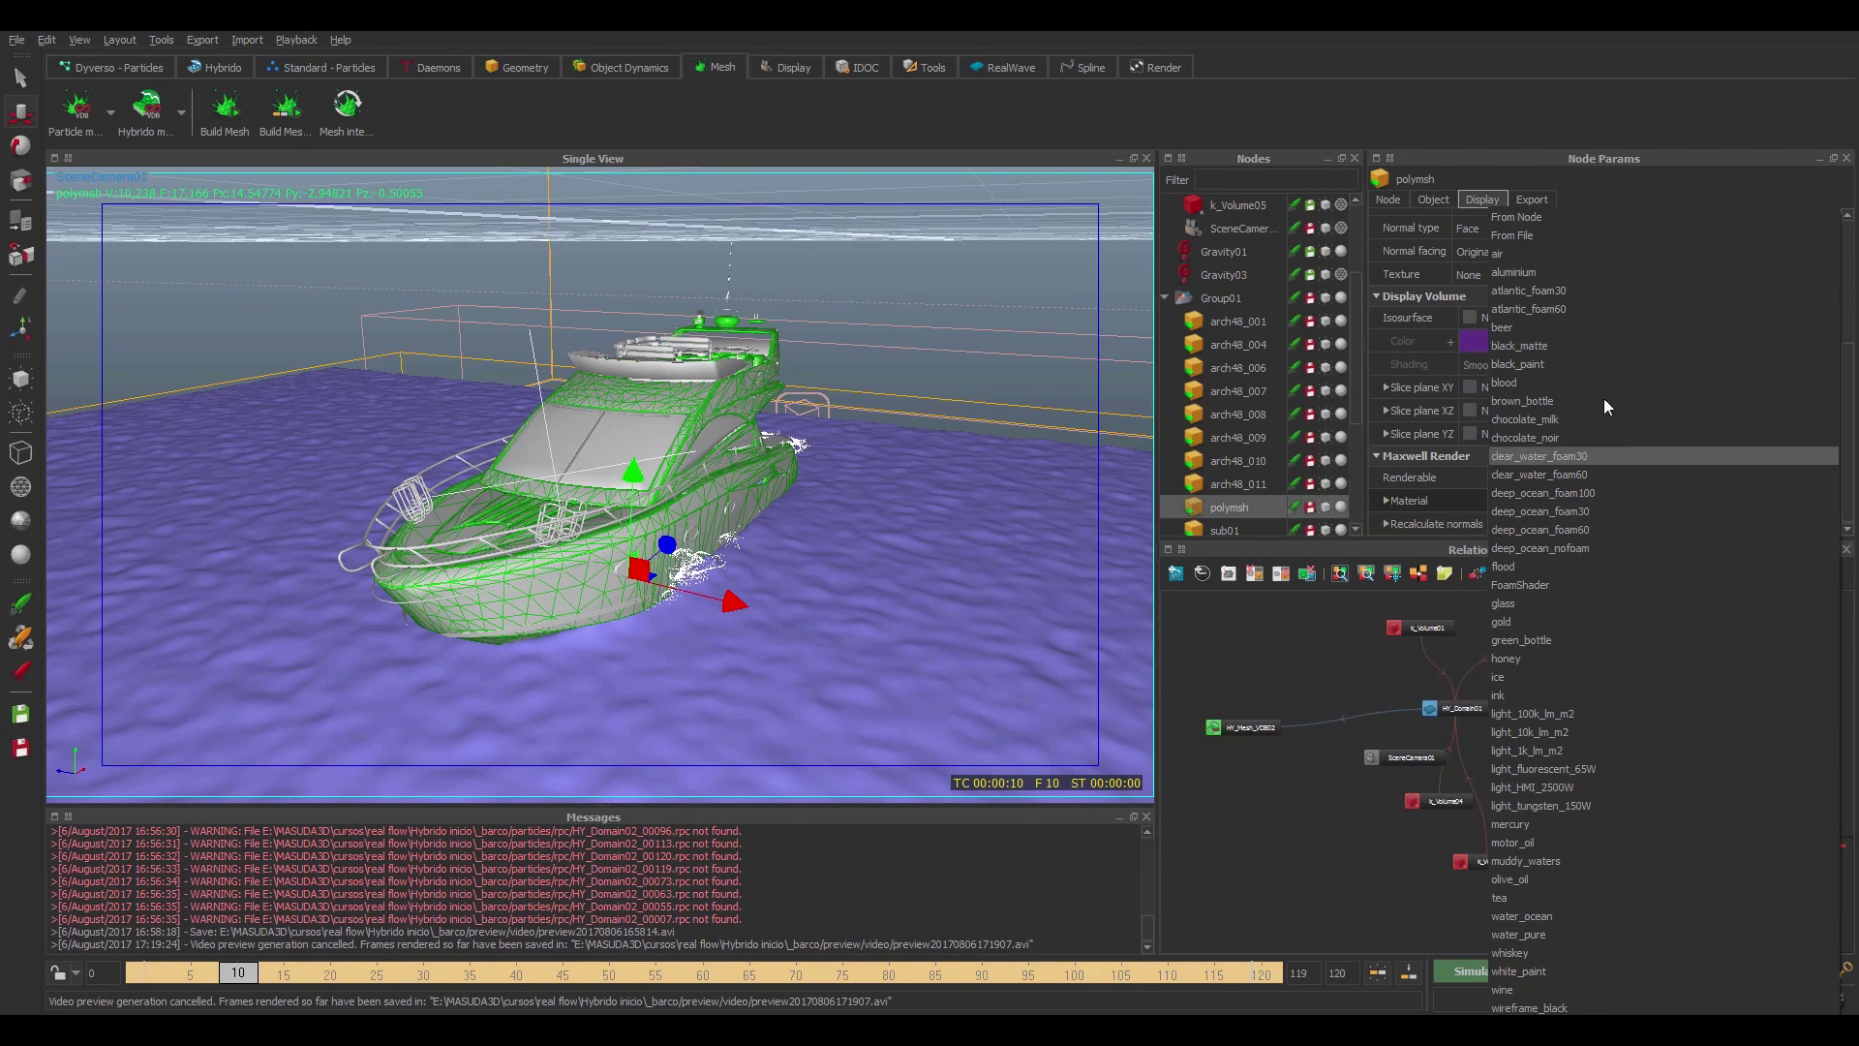
pyautogui.click(1526, 935)
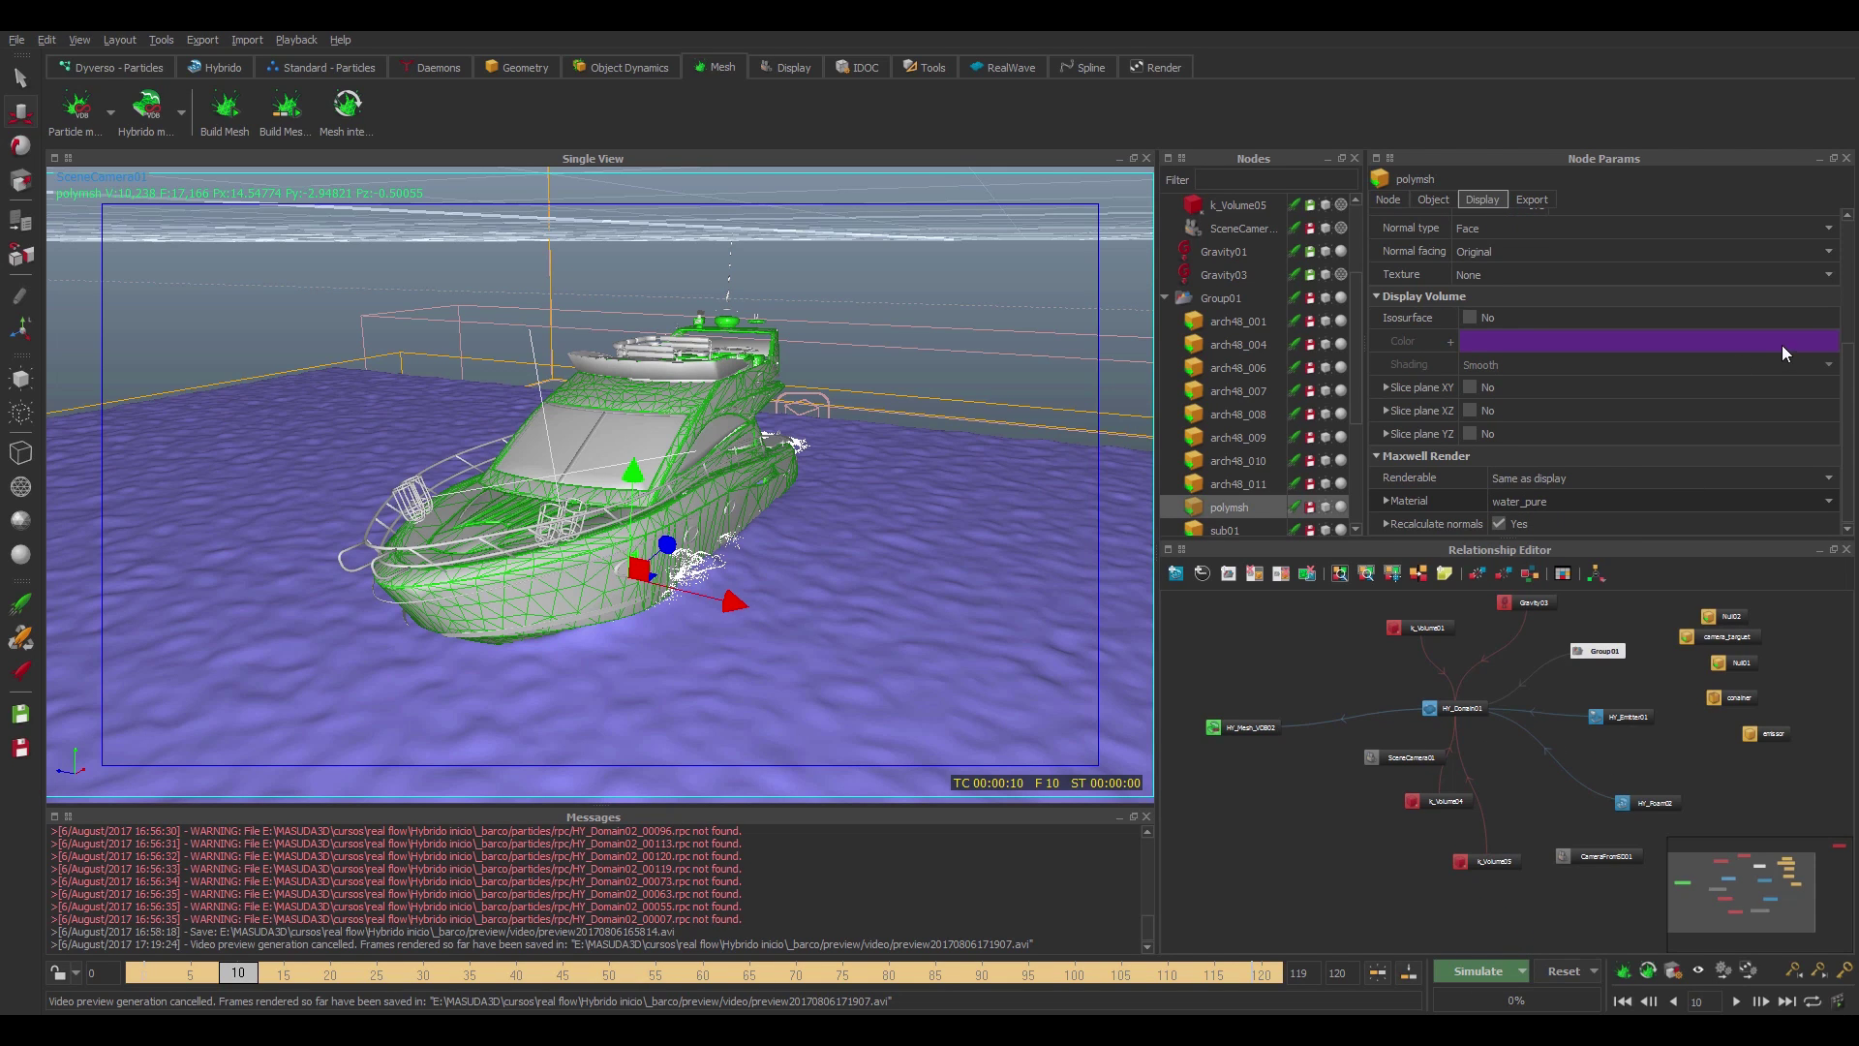
pyautogui.click(1792, 502)
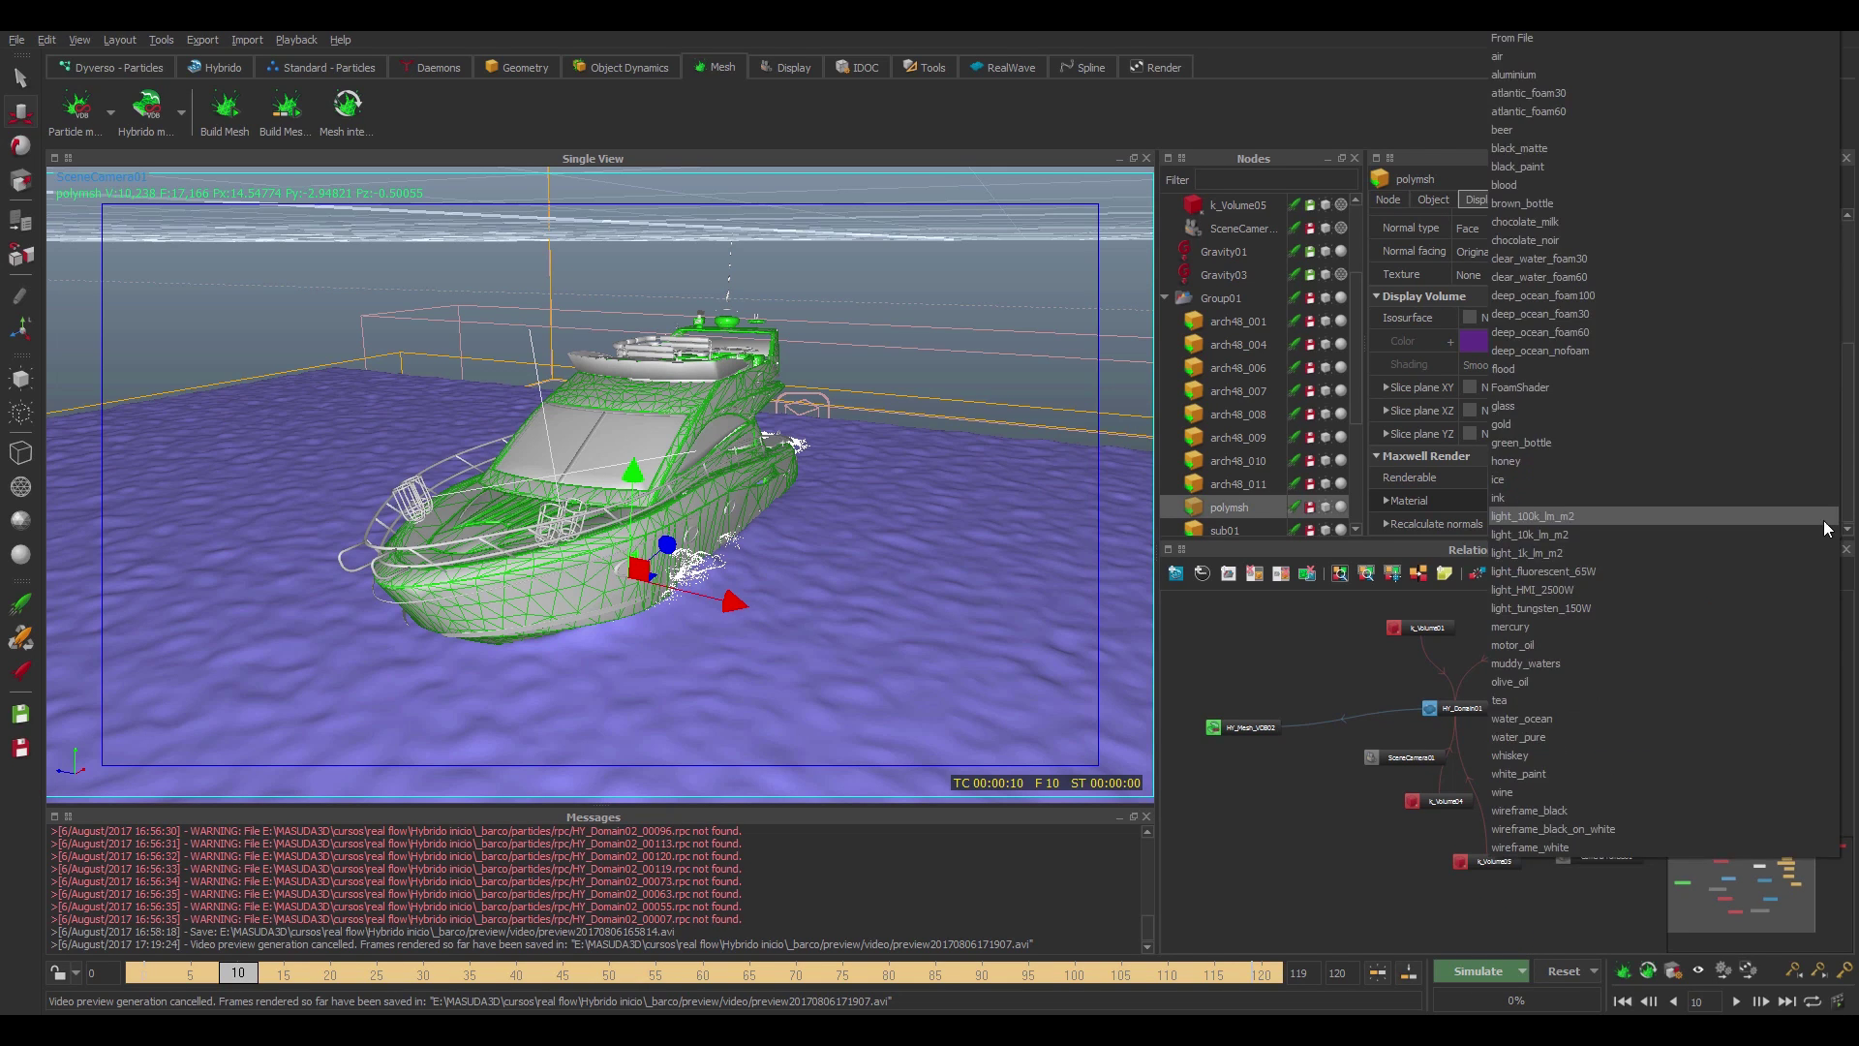
pyautogui.click(1658, 774)
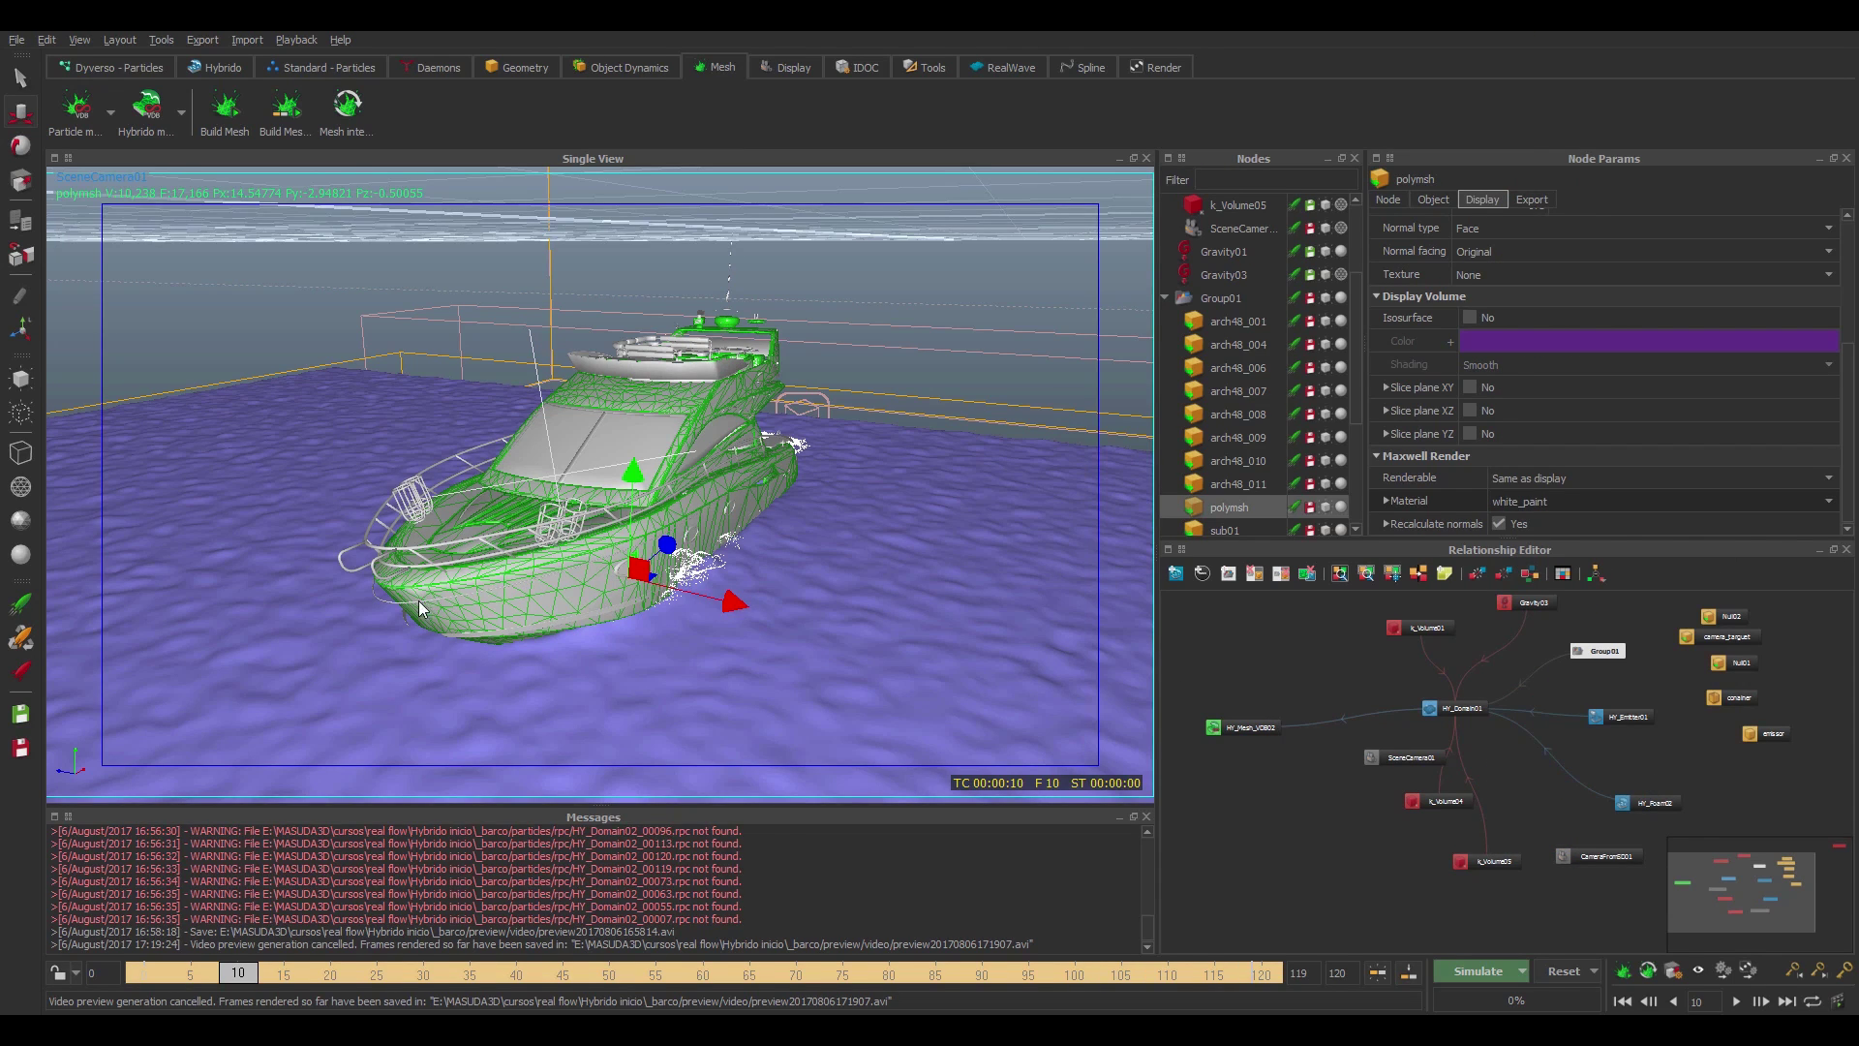
# - Assign the aluminium render material to the boat railing part sub01
pyautogui.click(418, 552)
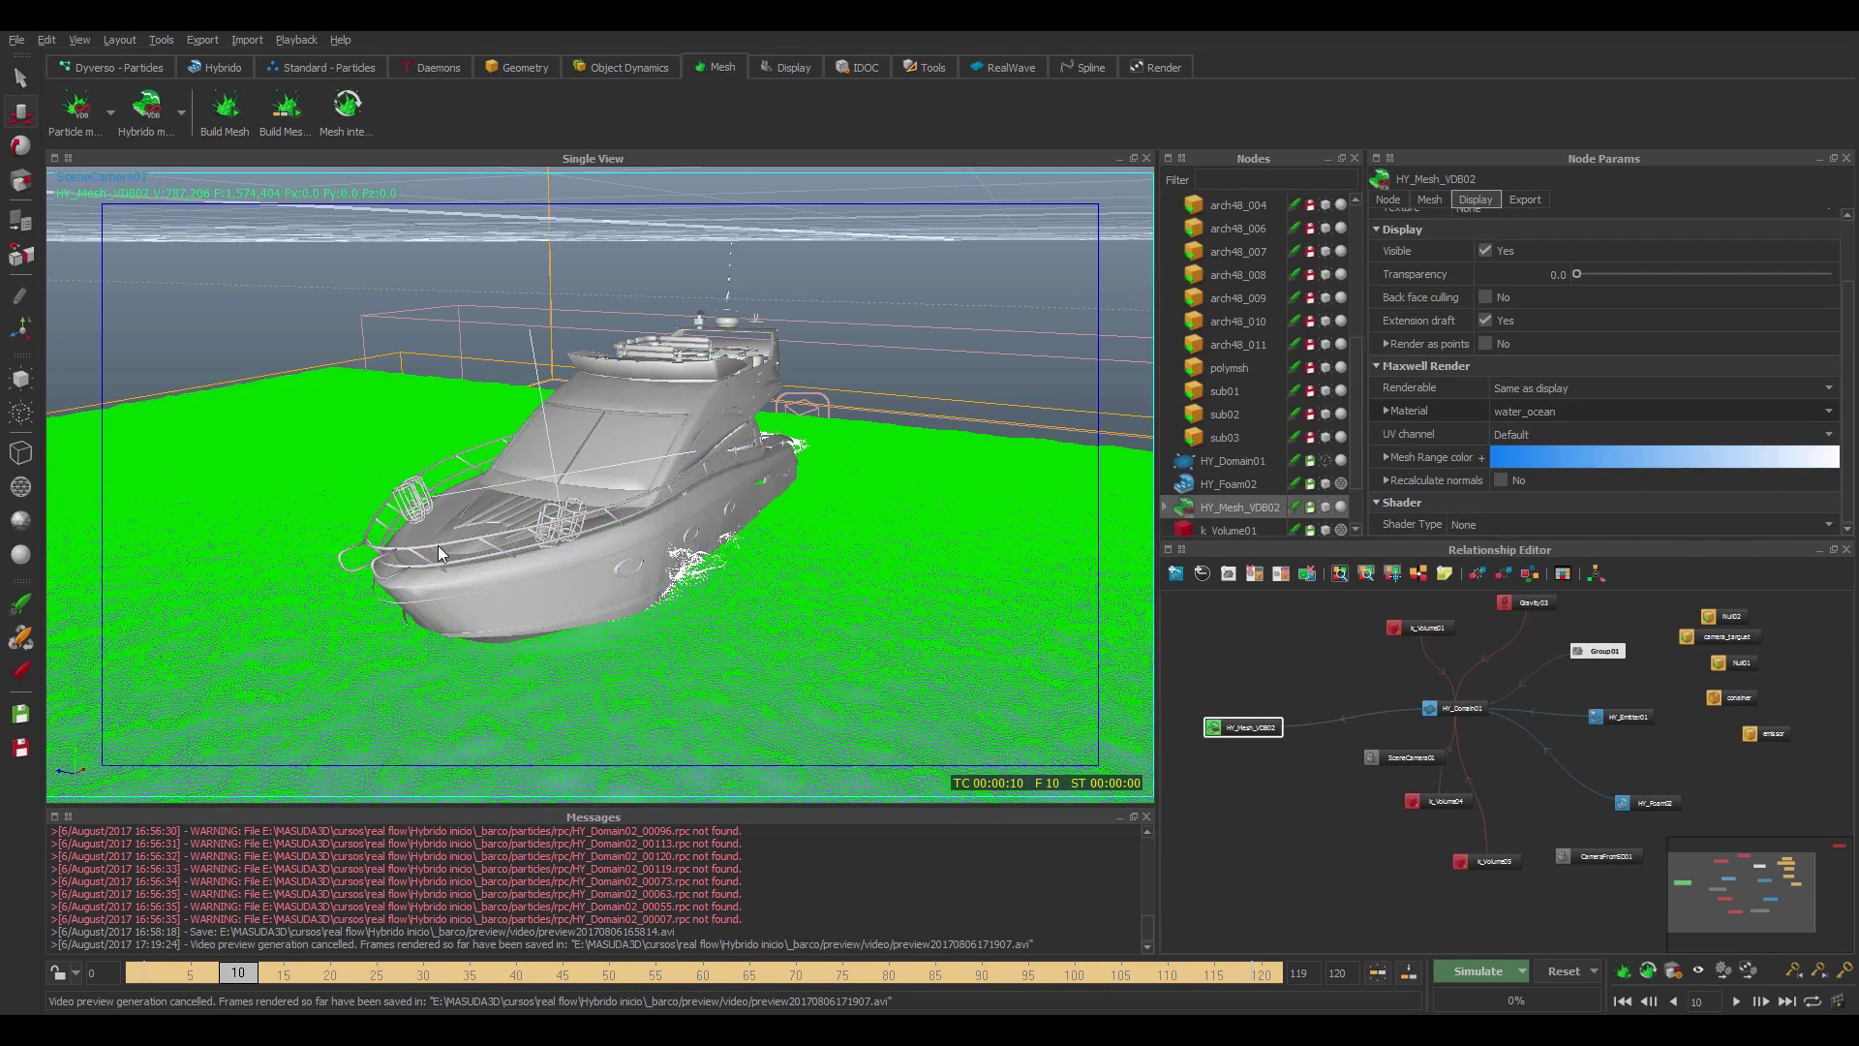
pyautogui.click(432, 548)
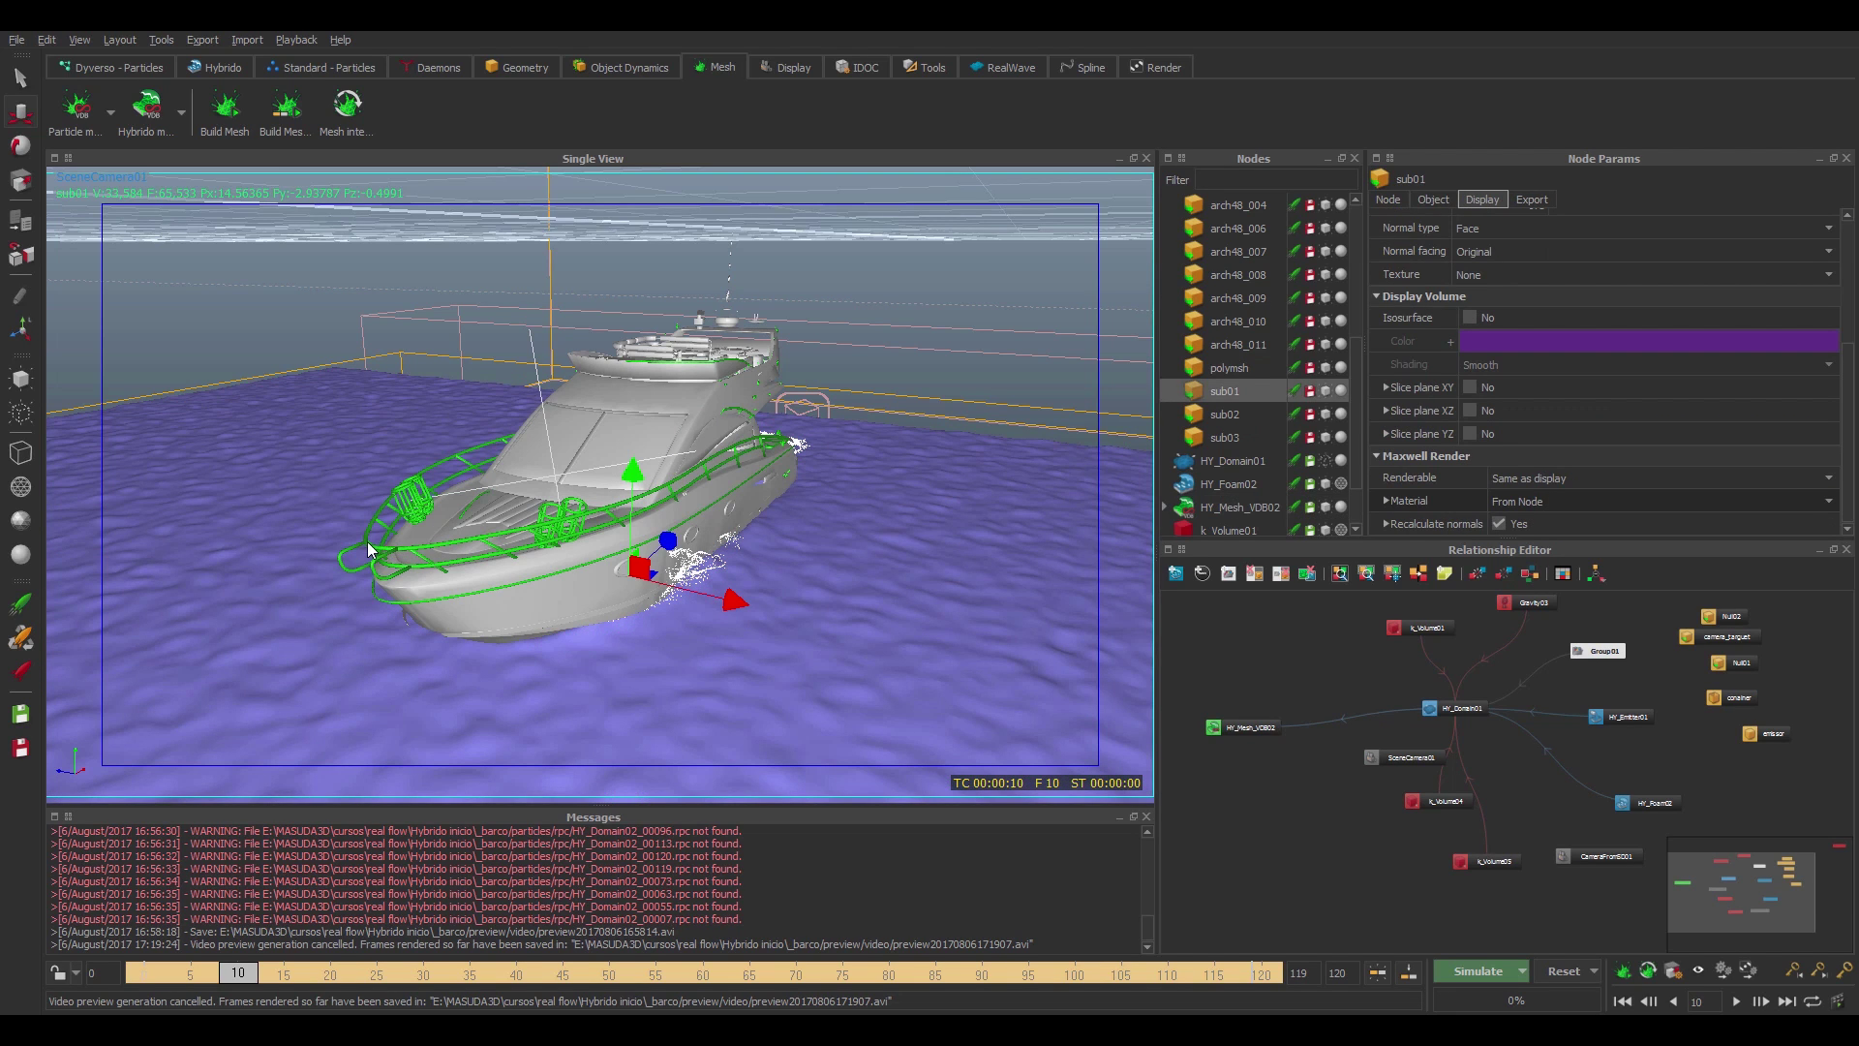
pyautogui.click(1238, 507)
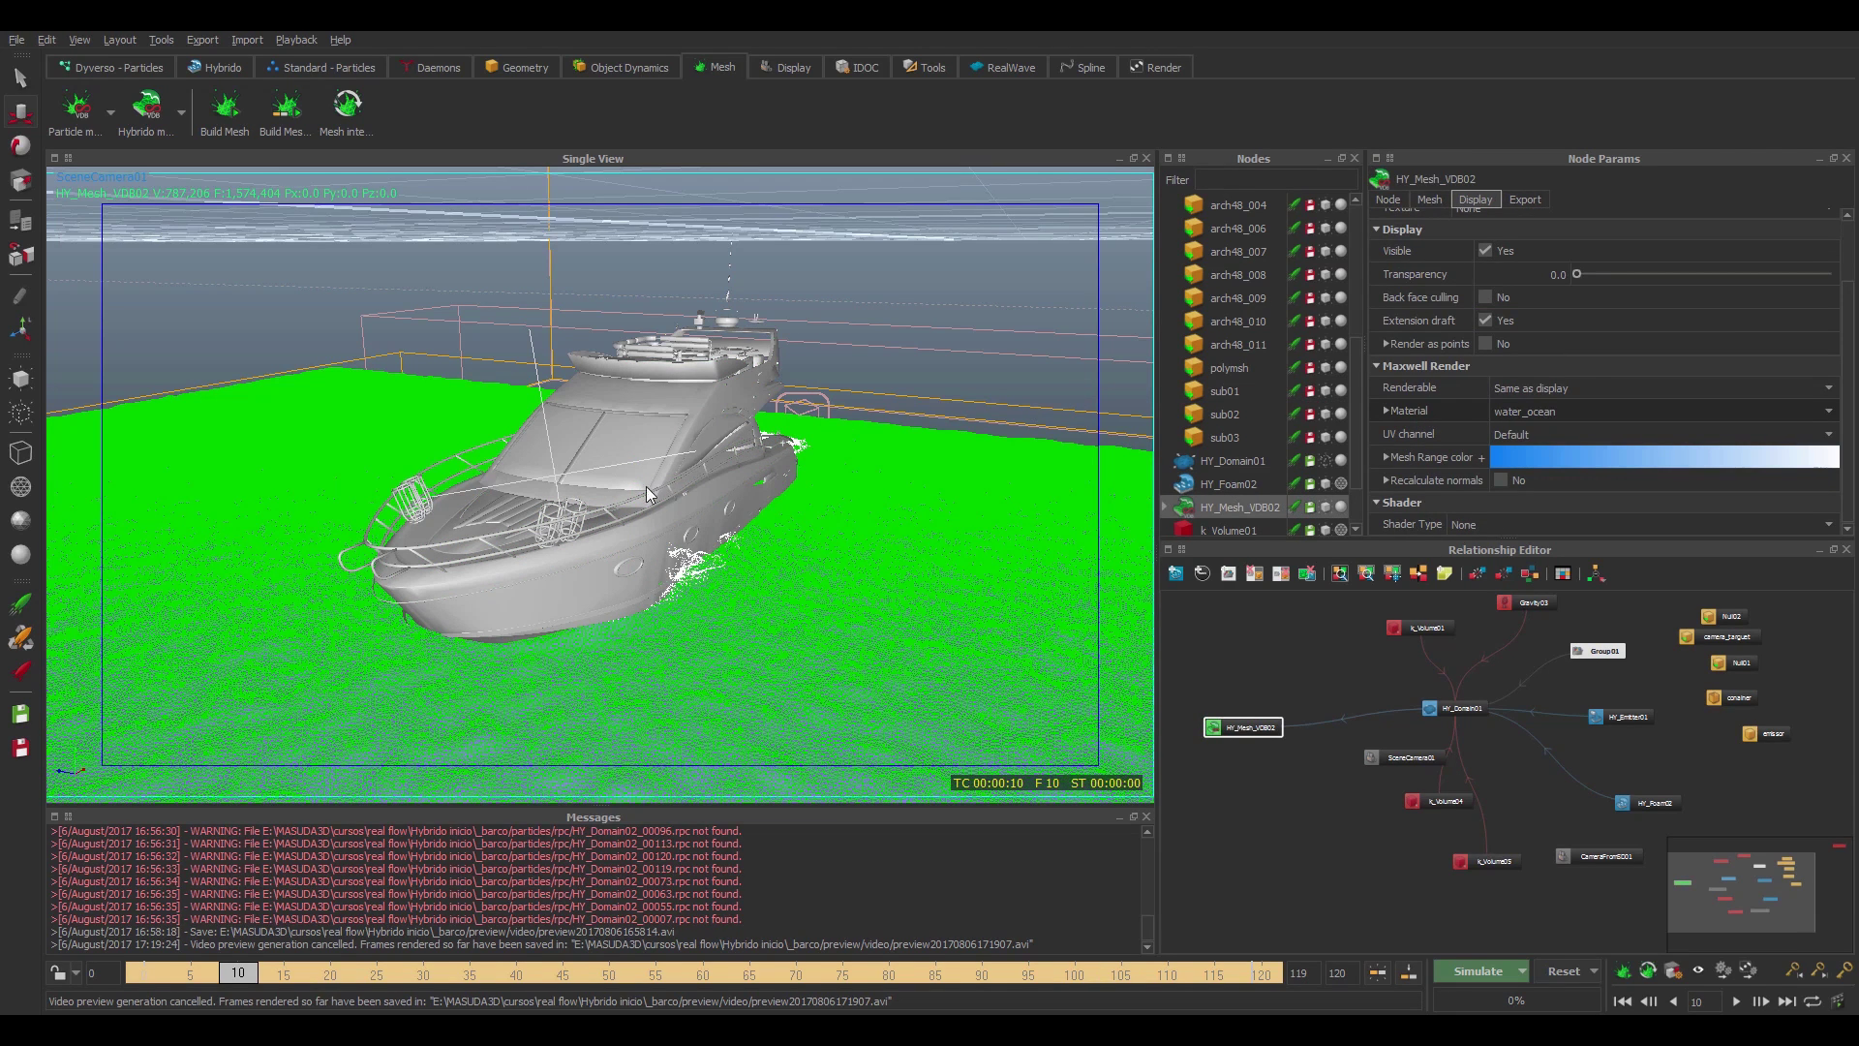
pyautogui.click(726, 617)
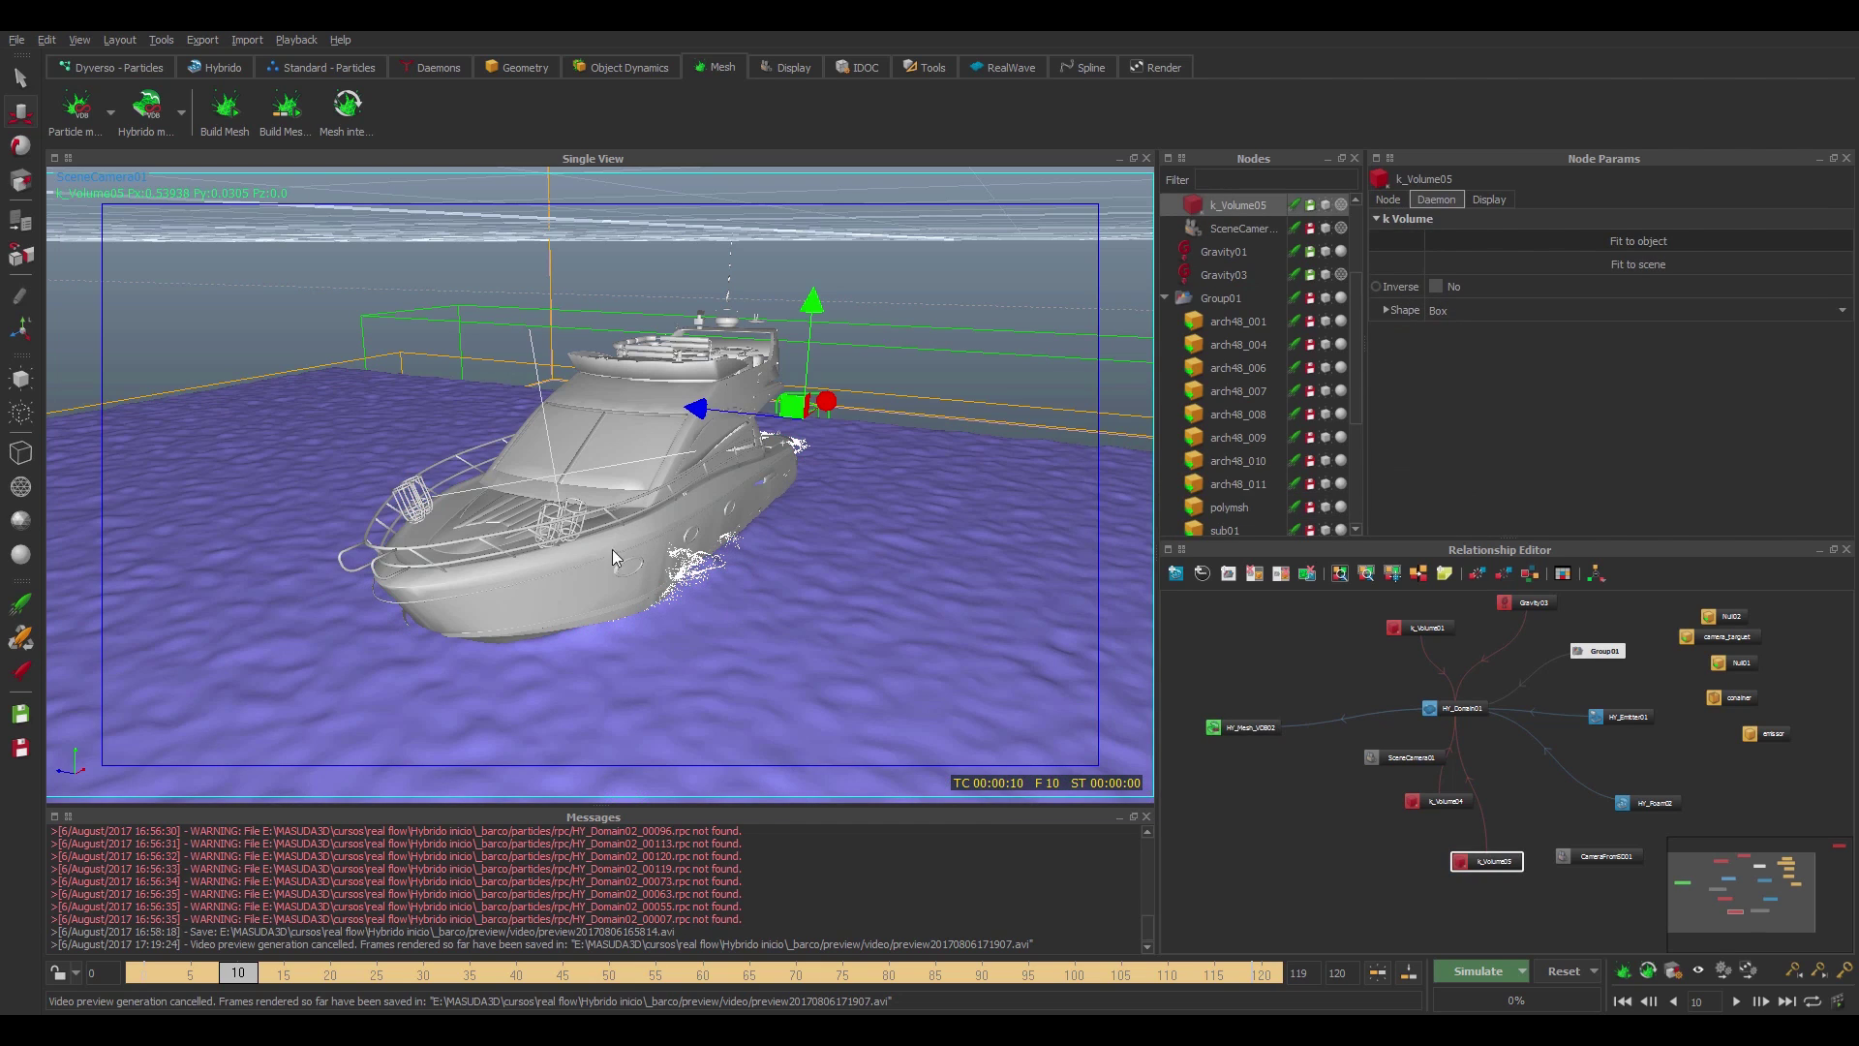
pyautogui.click(548, 524)
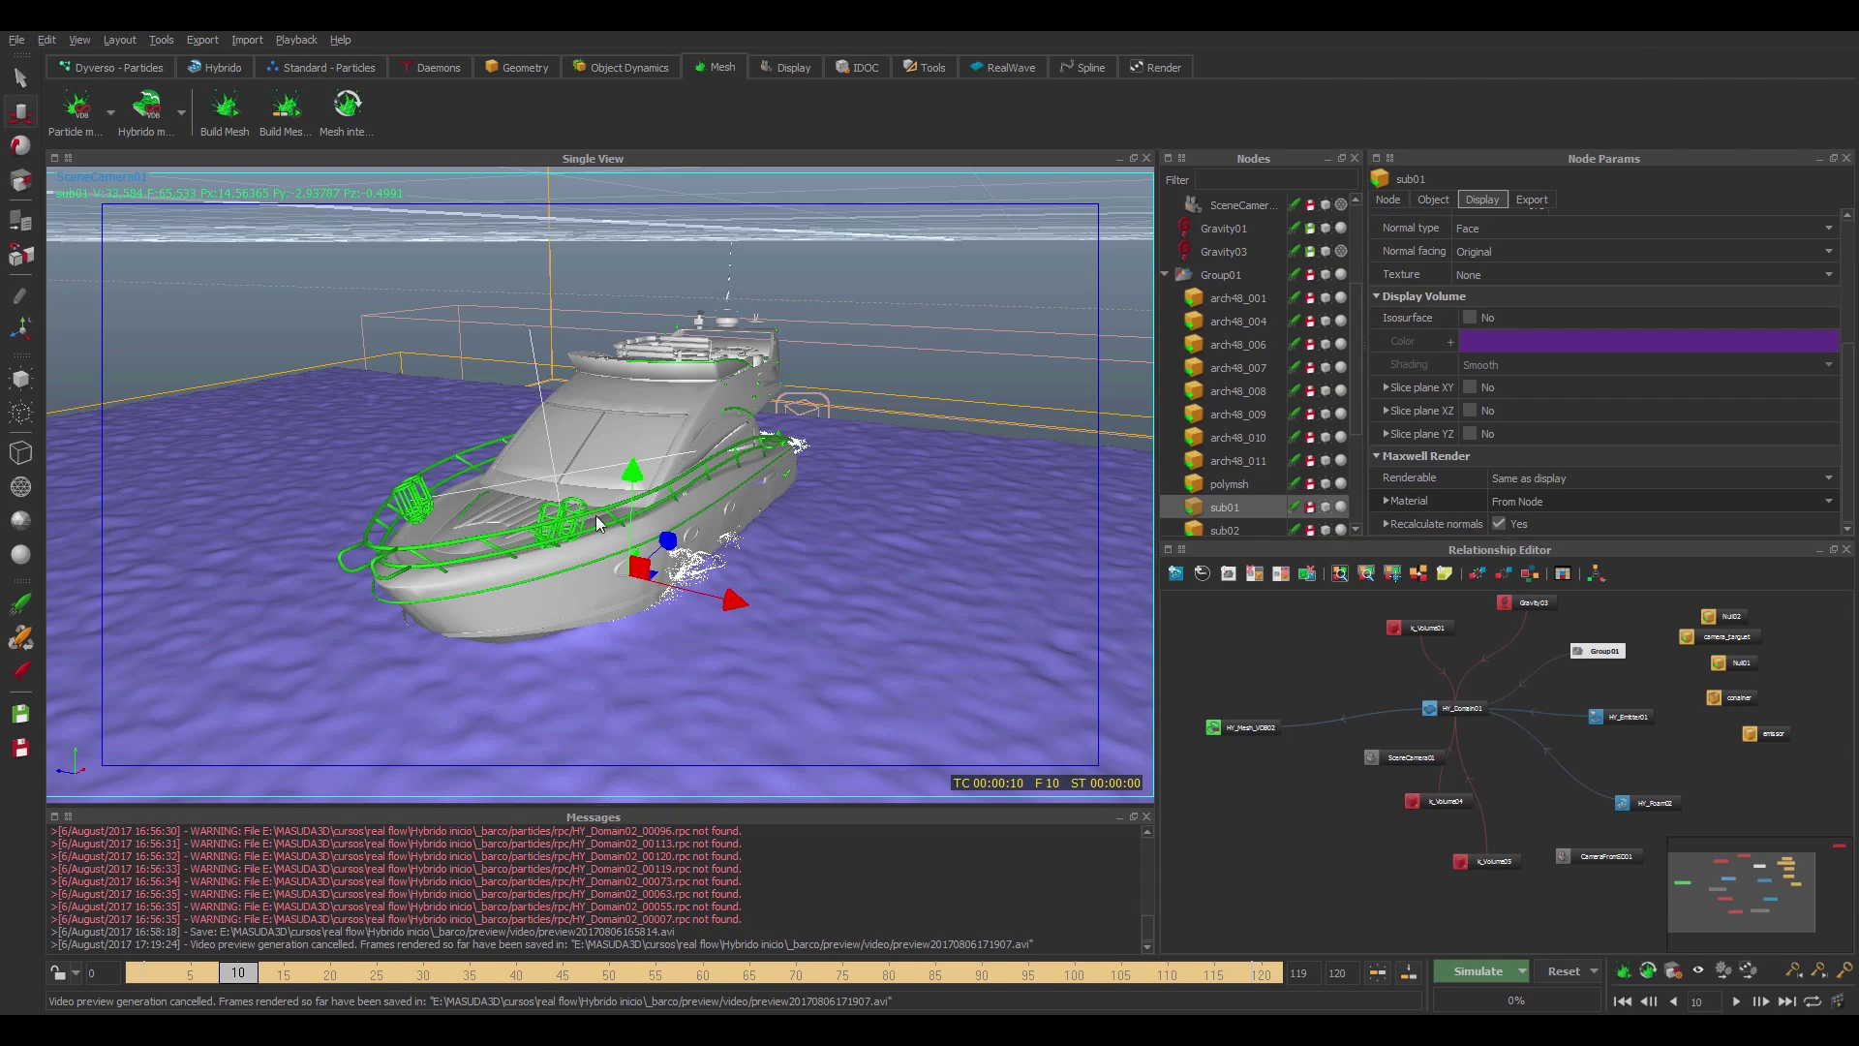
pyautogui.click(1707, 501)
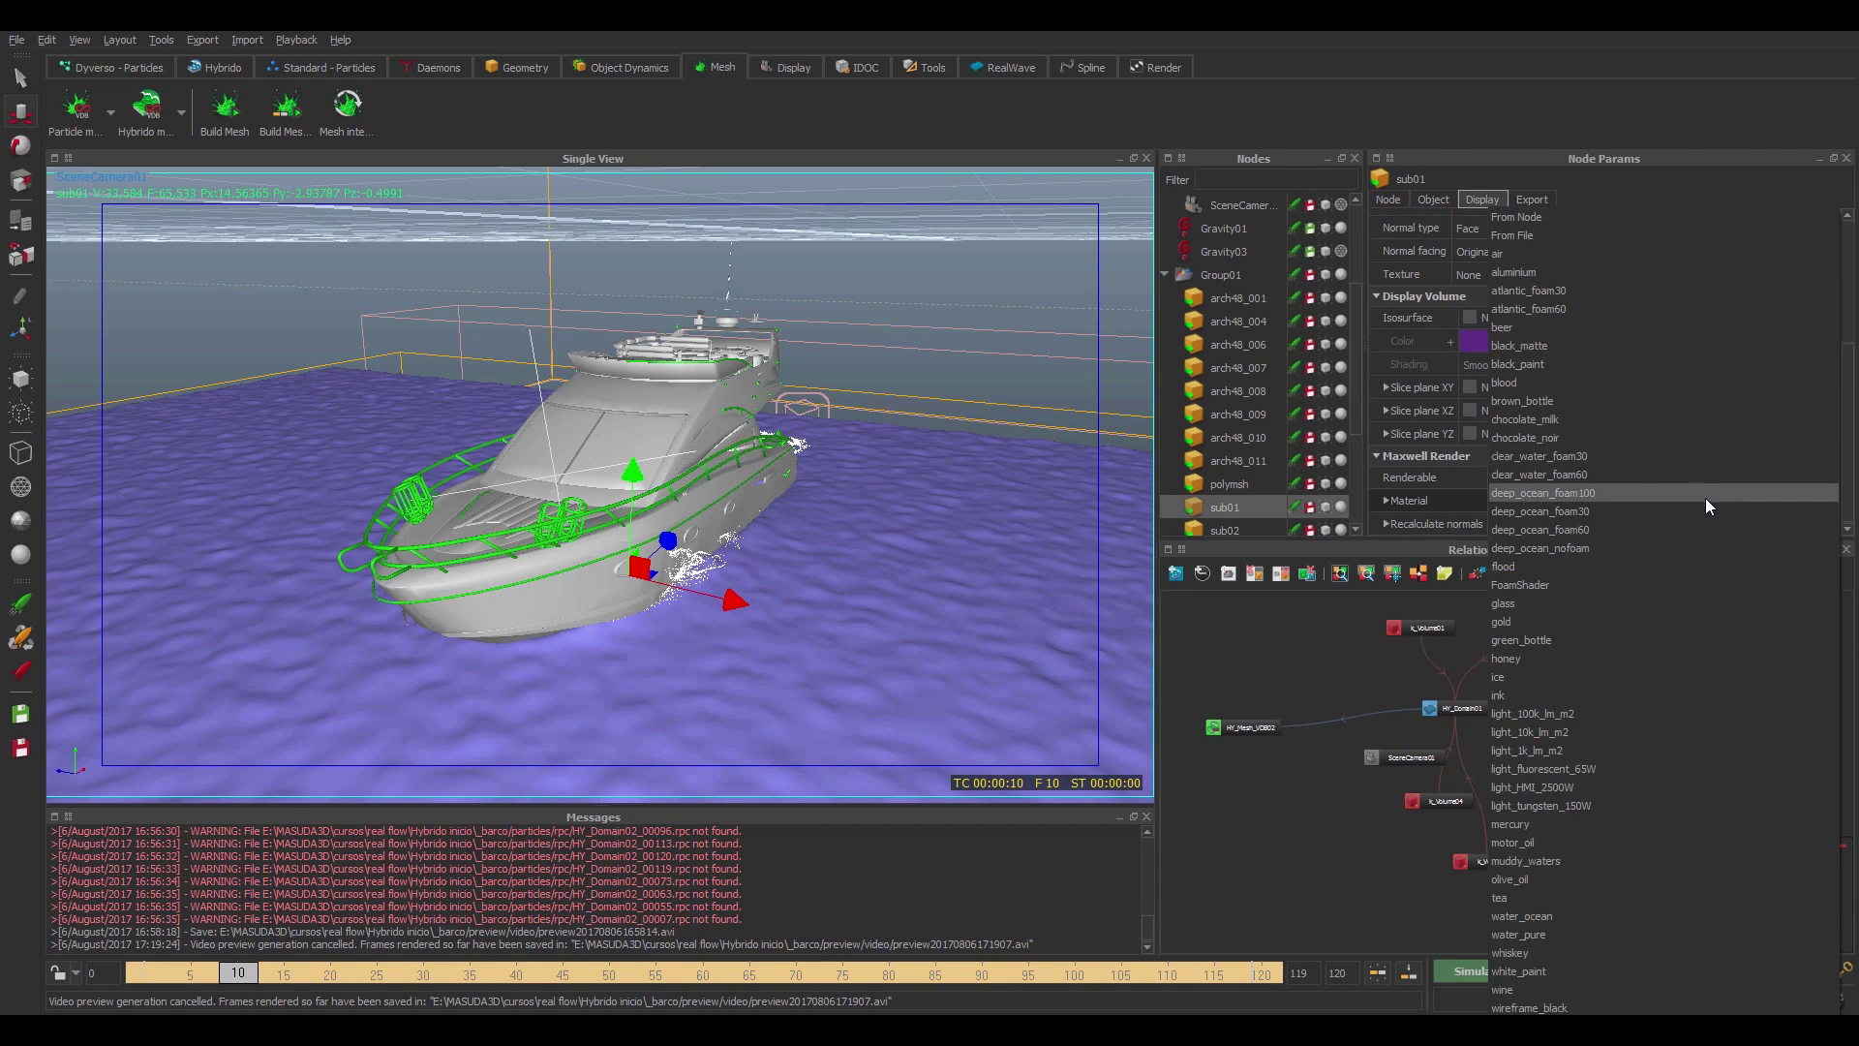
pyautogui.click(1613, 273)
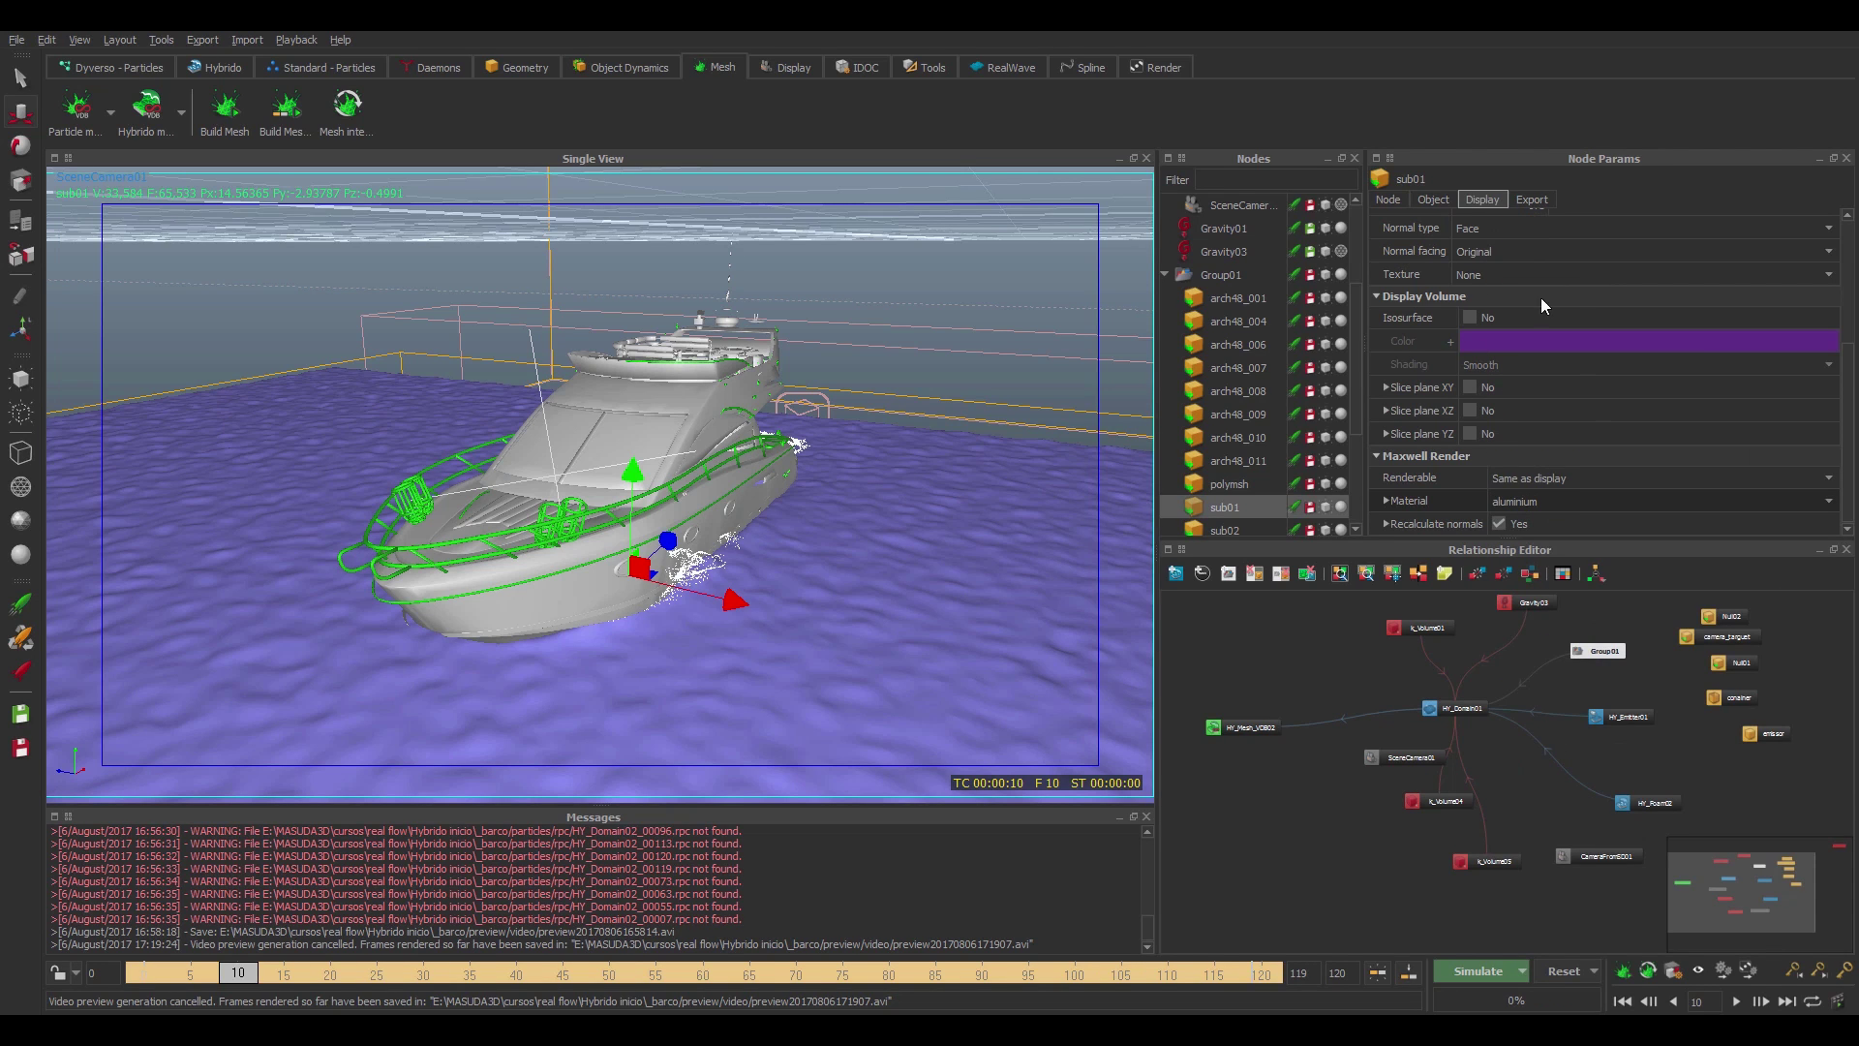
# - Set the windows-and-portholes part sub02's colour to black
pyautogui.click(623, 572)
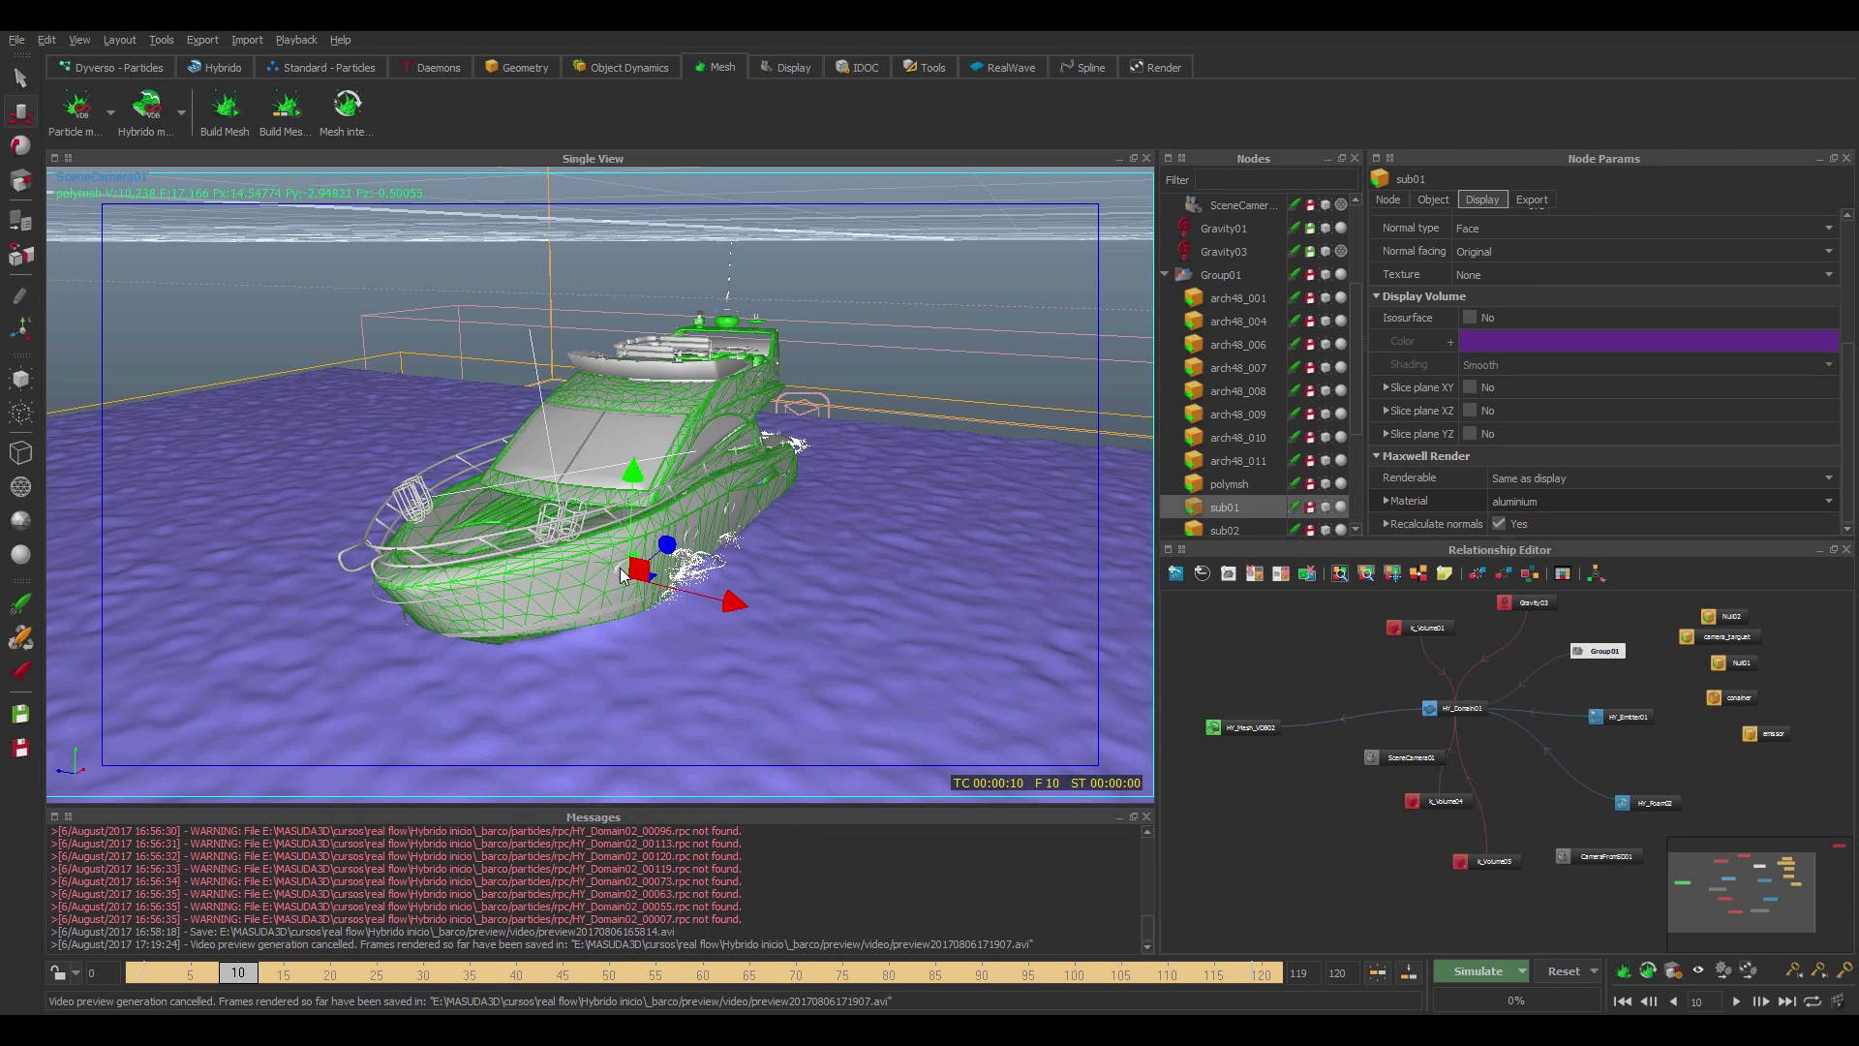
pyautogui.click(1387, 200)
pyautogui.click(1561, 410)
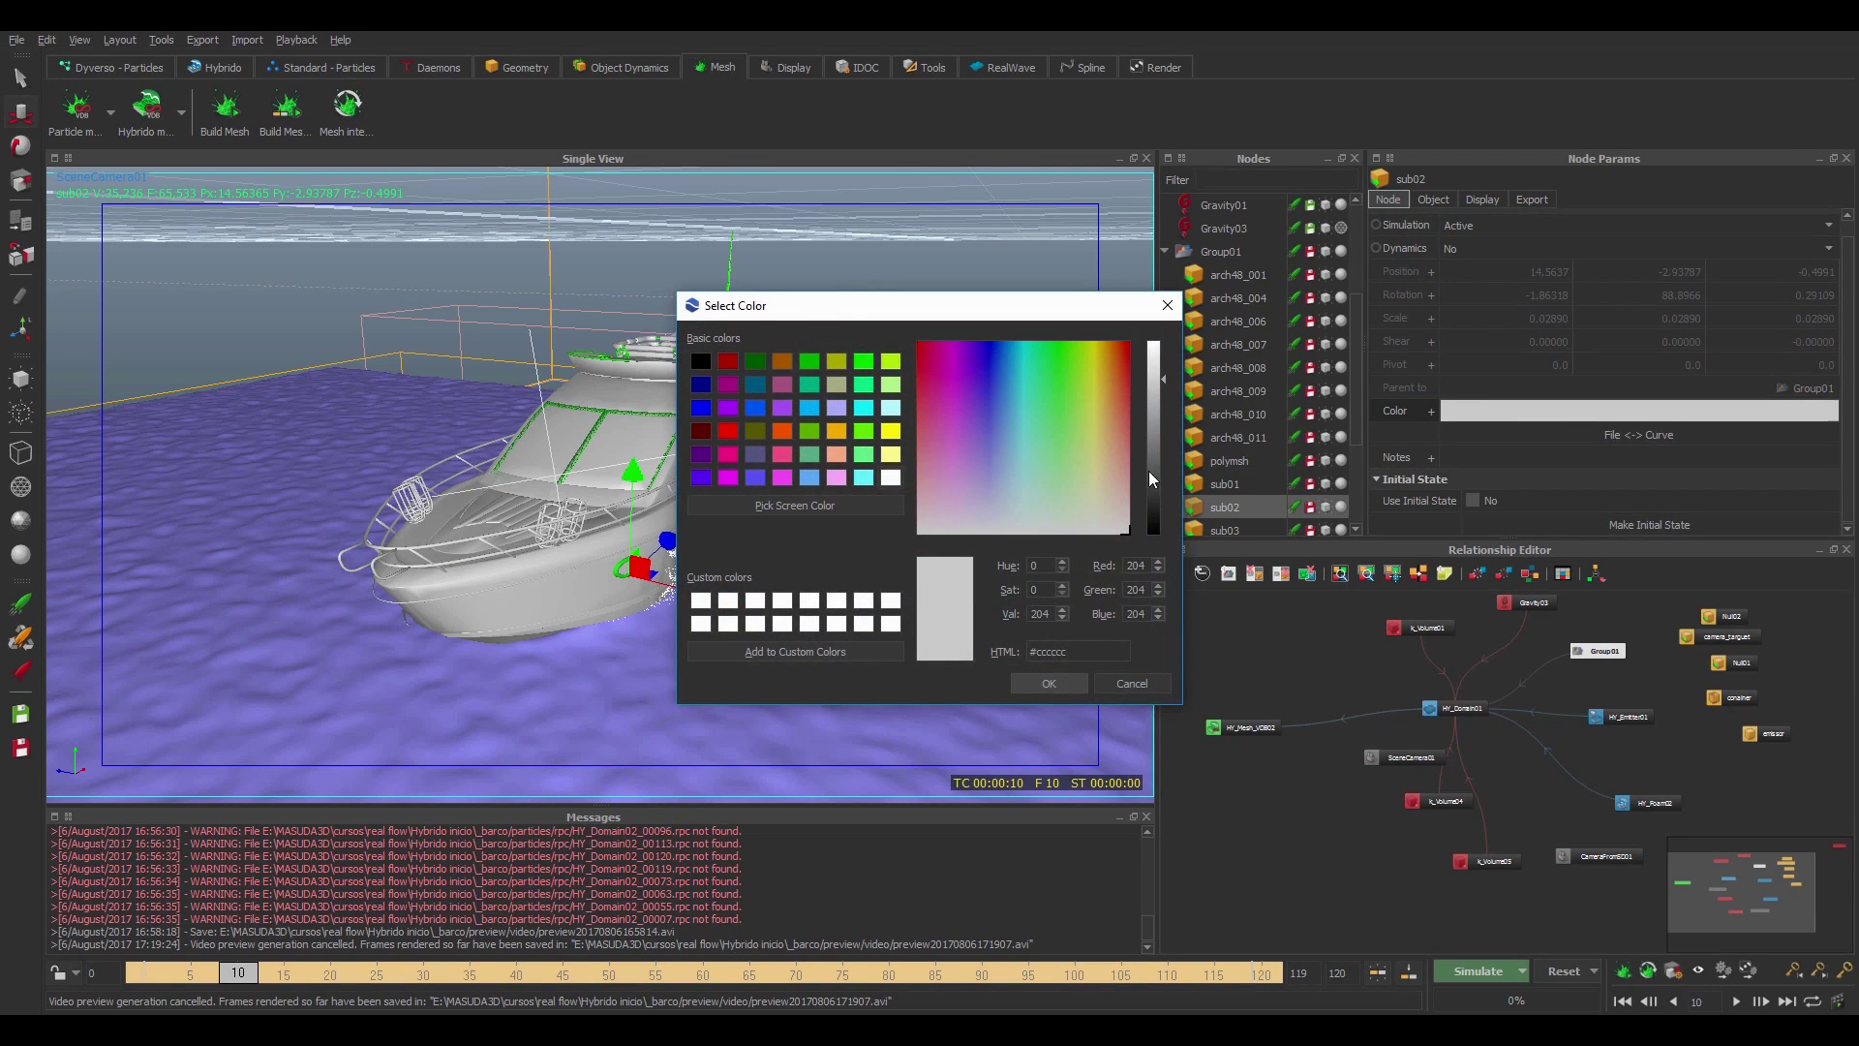
pyautogui.moveTo(1150, 472); pyautogui.dragTo(1153, 535)
pyautogui.click(1051, 680)
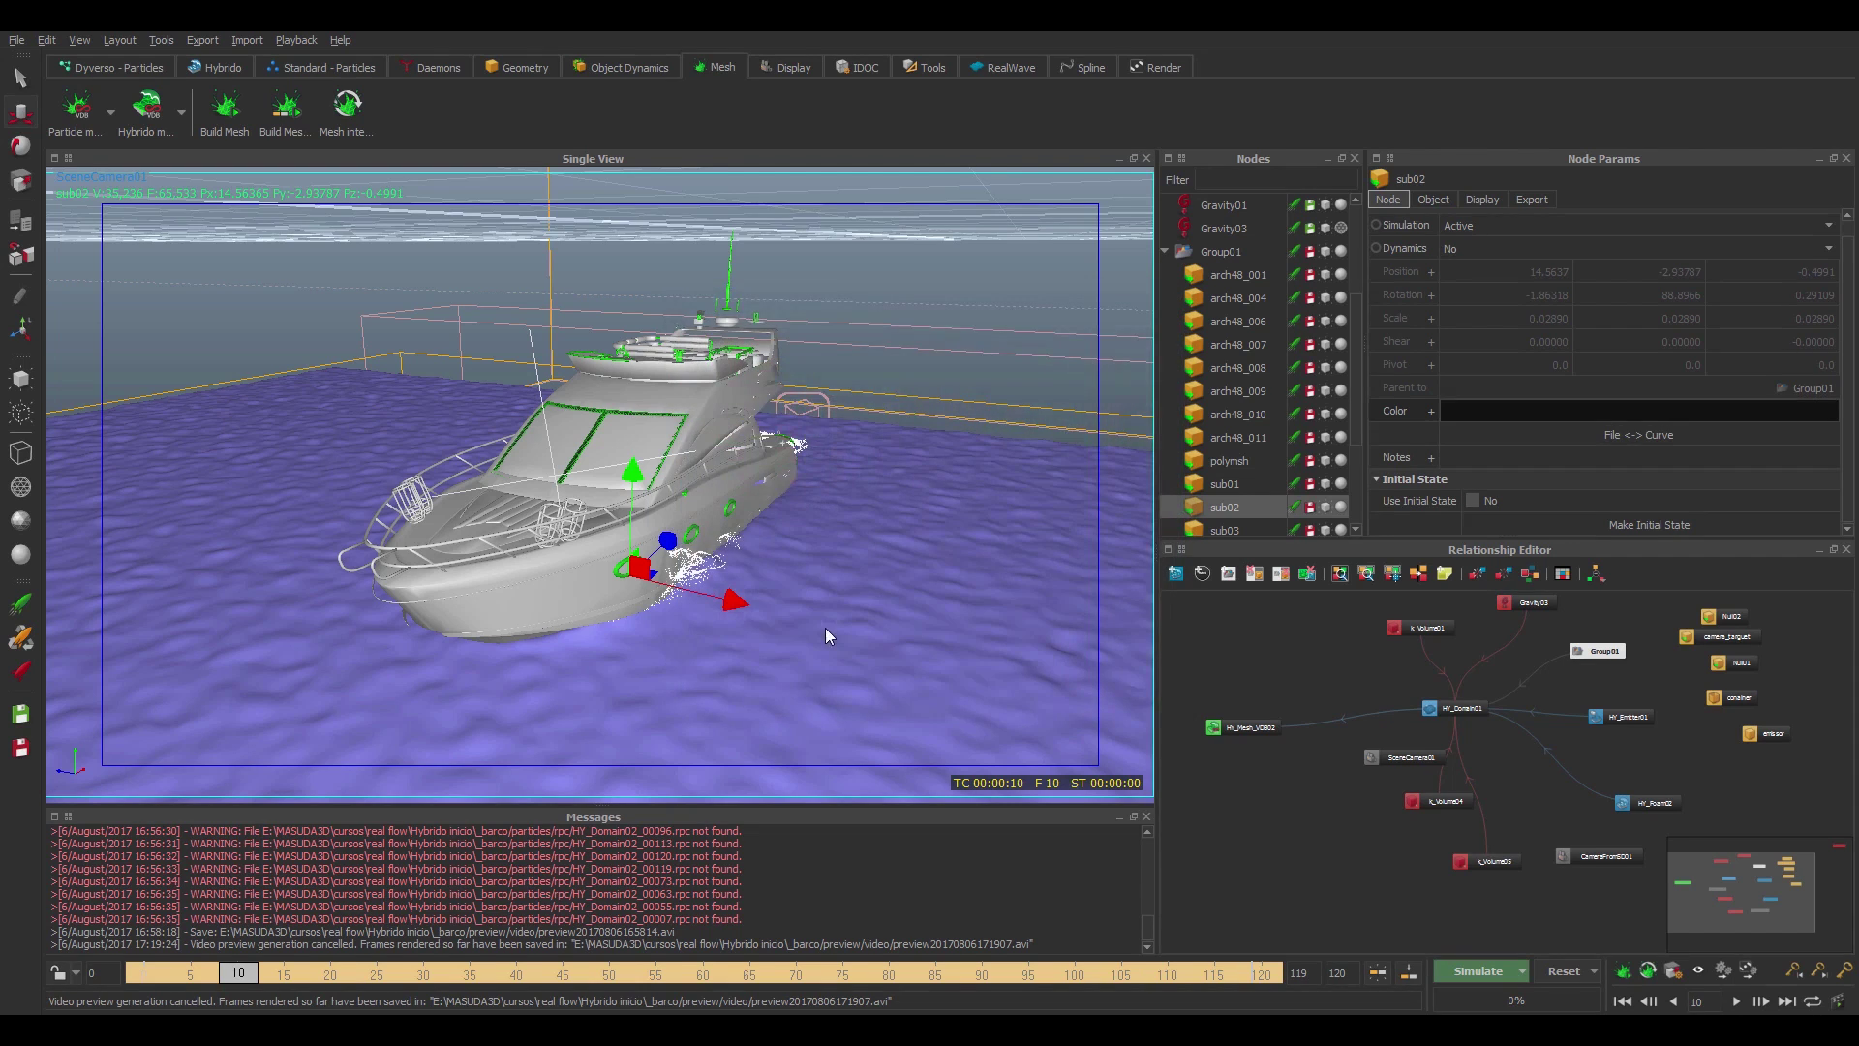
pyautogui.click(630, 571)
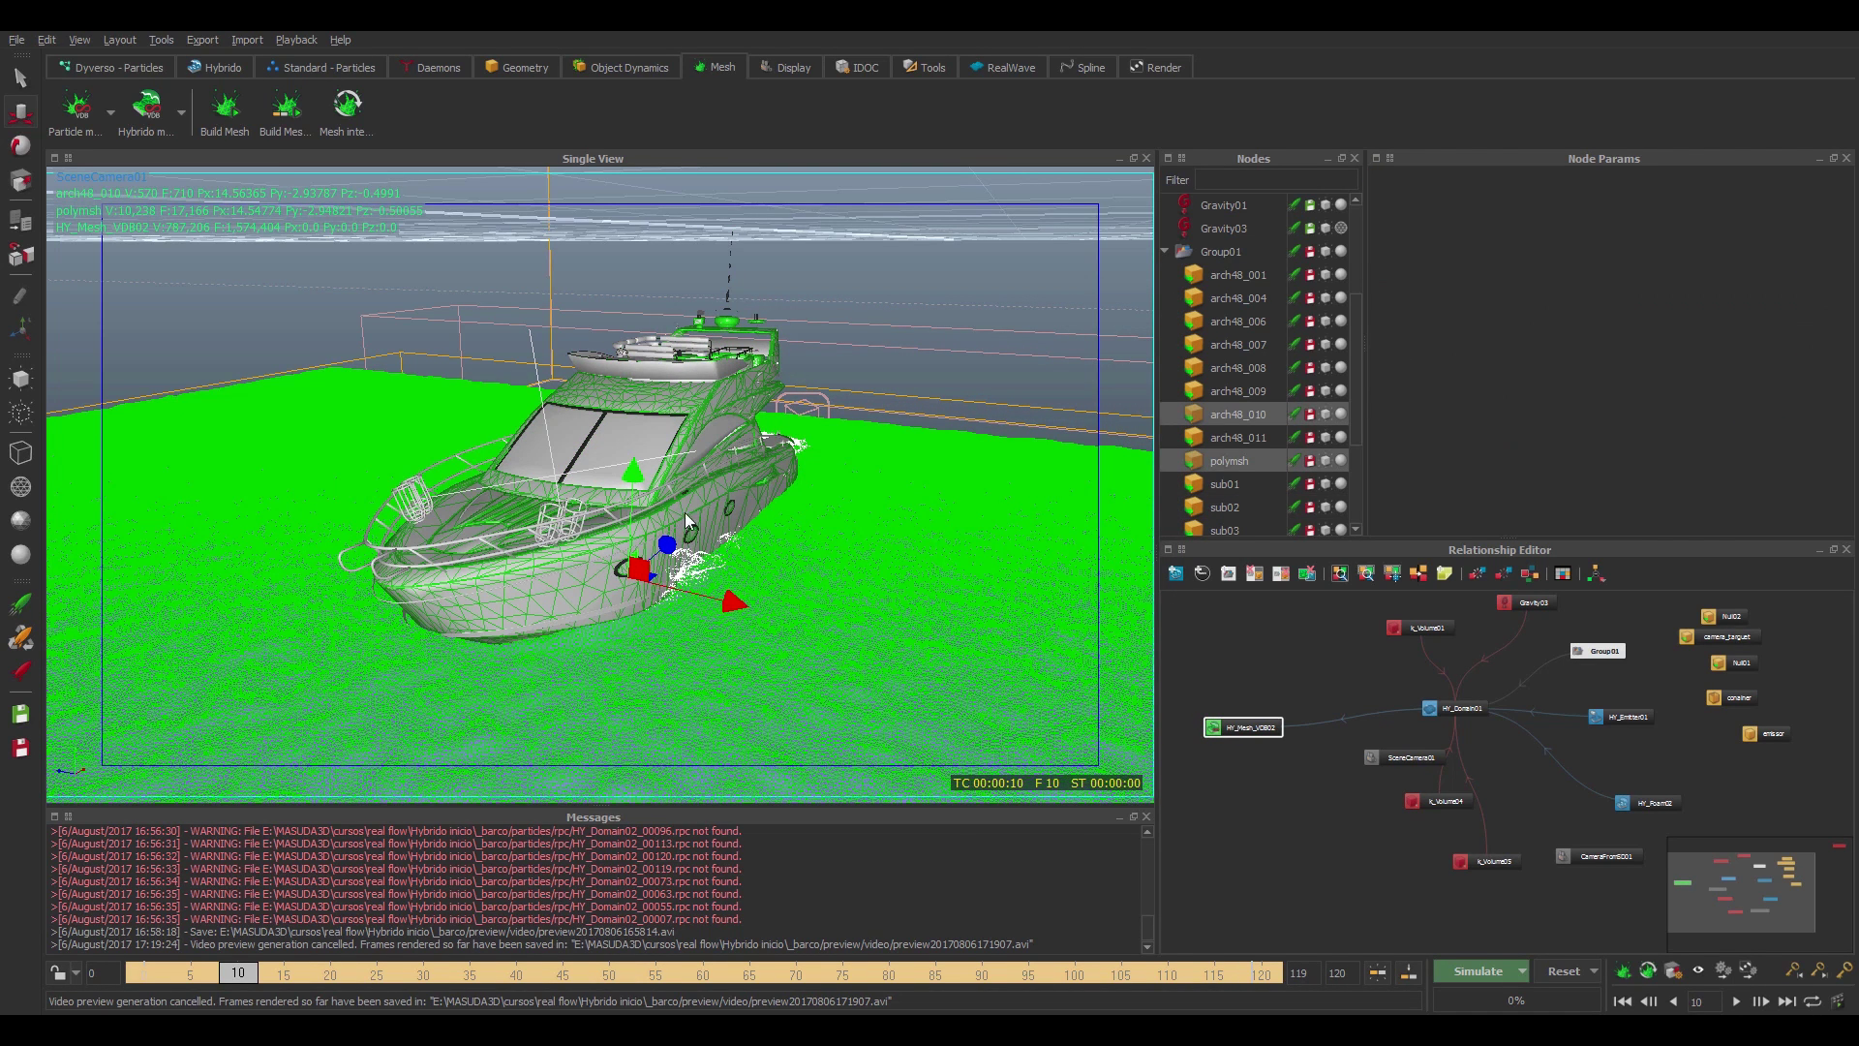
# - Colour the windshield part arch48_008 black
pyautogui.click(688, 542)
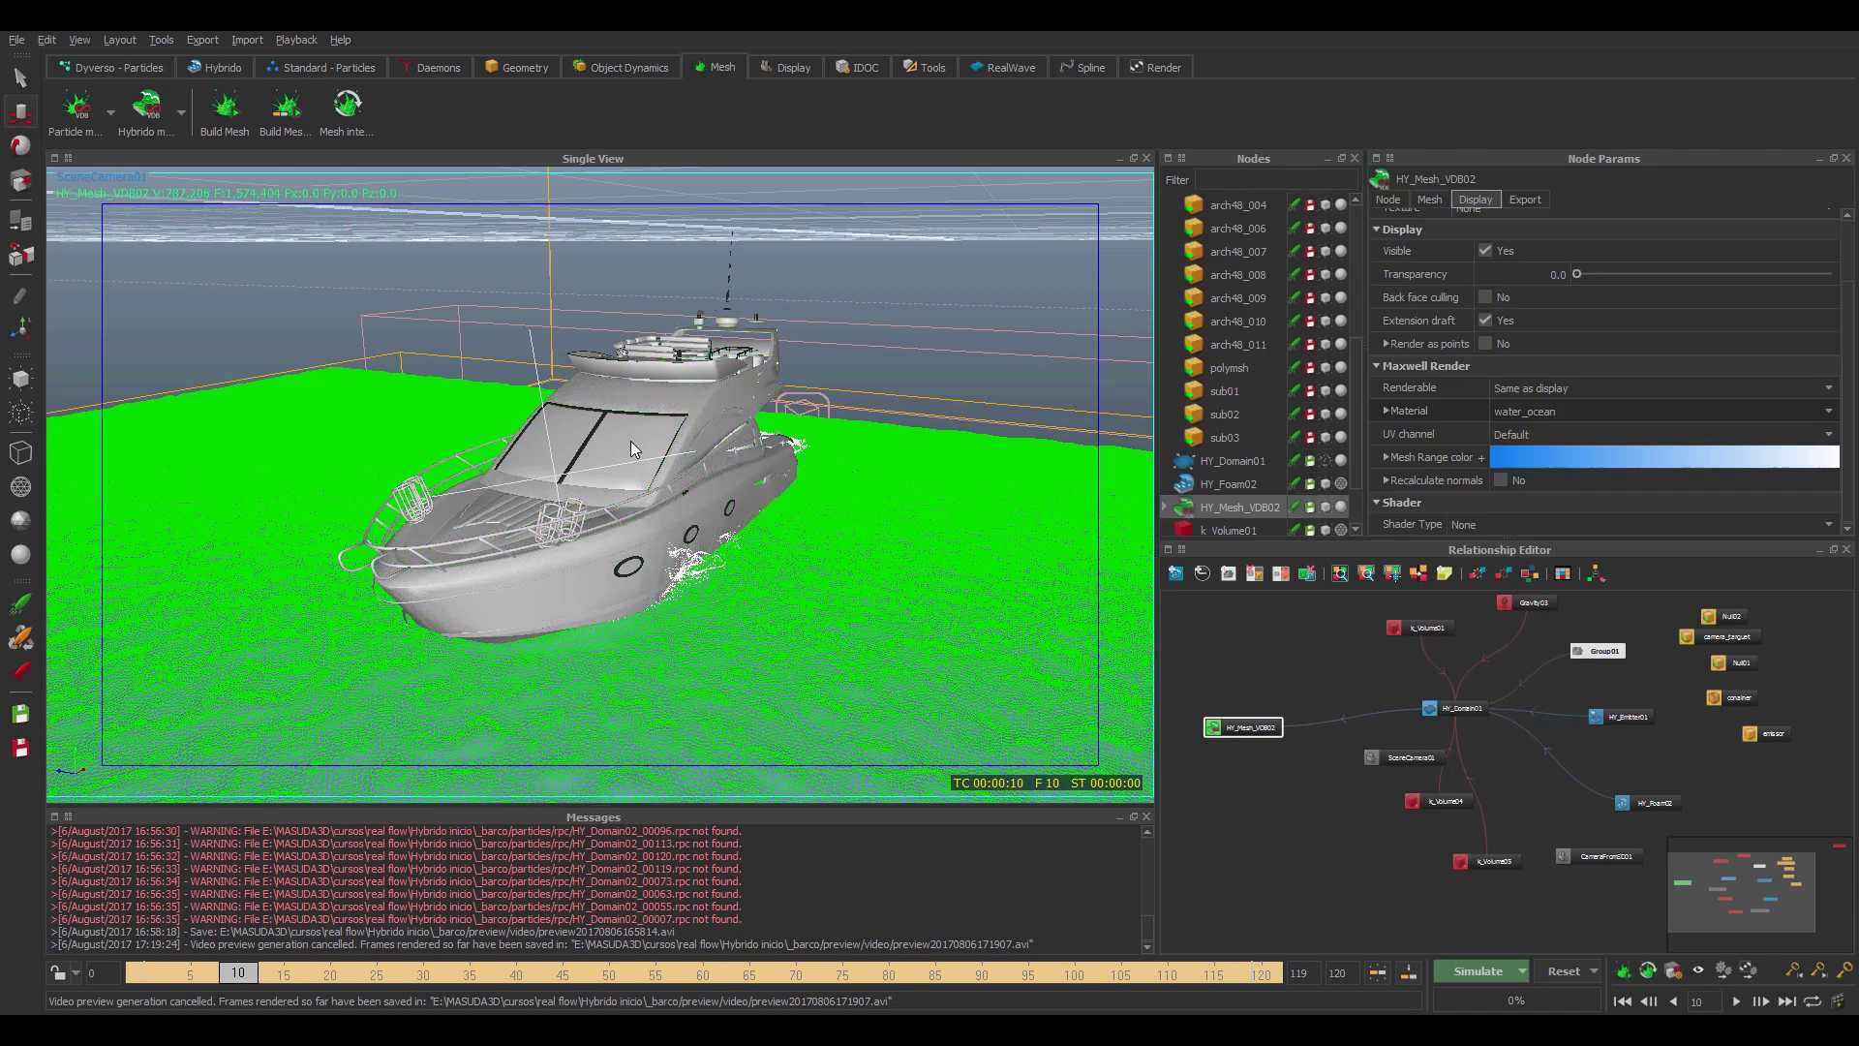
pyautogui.click(693, 532)
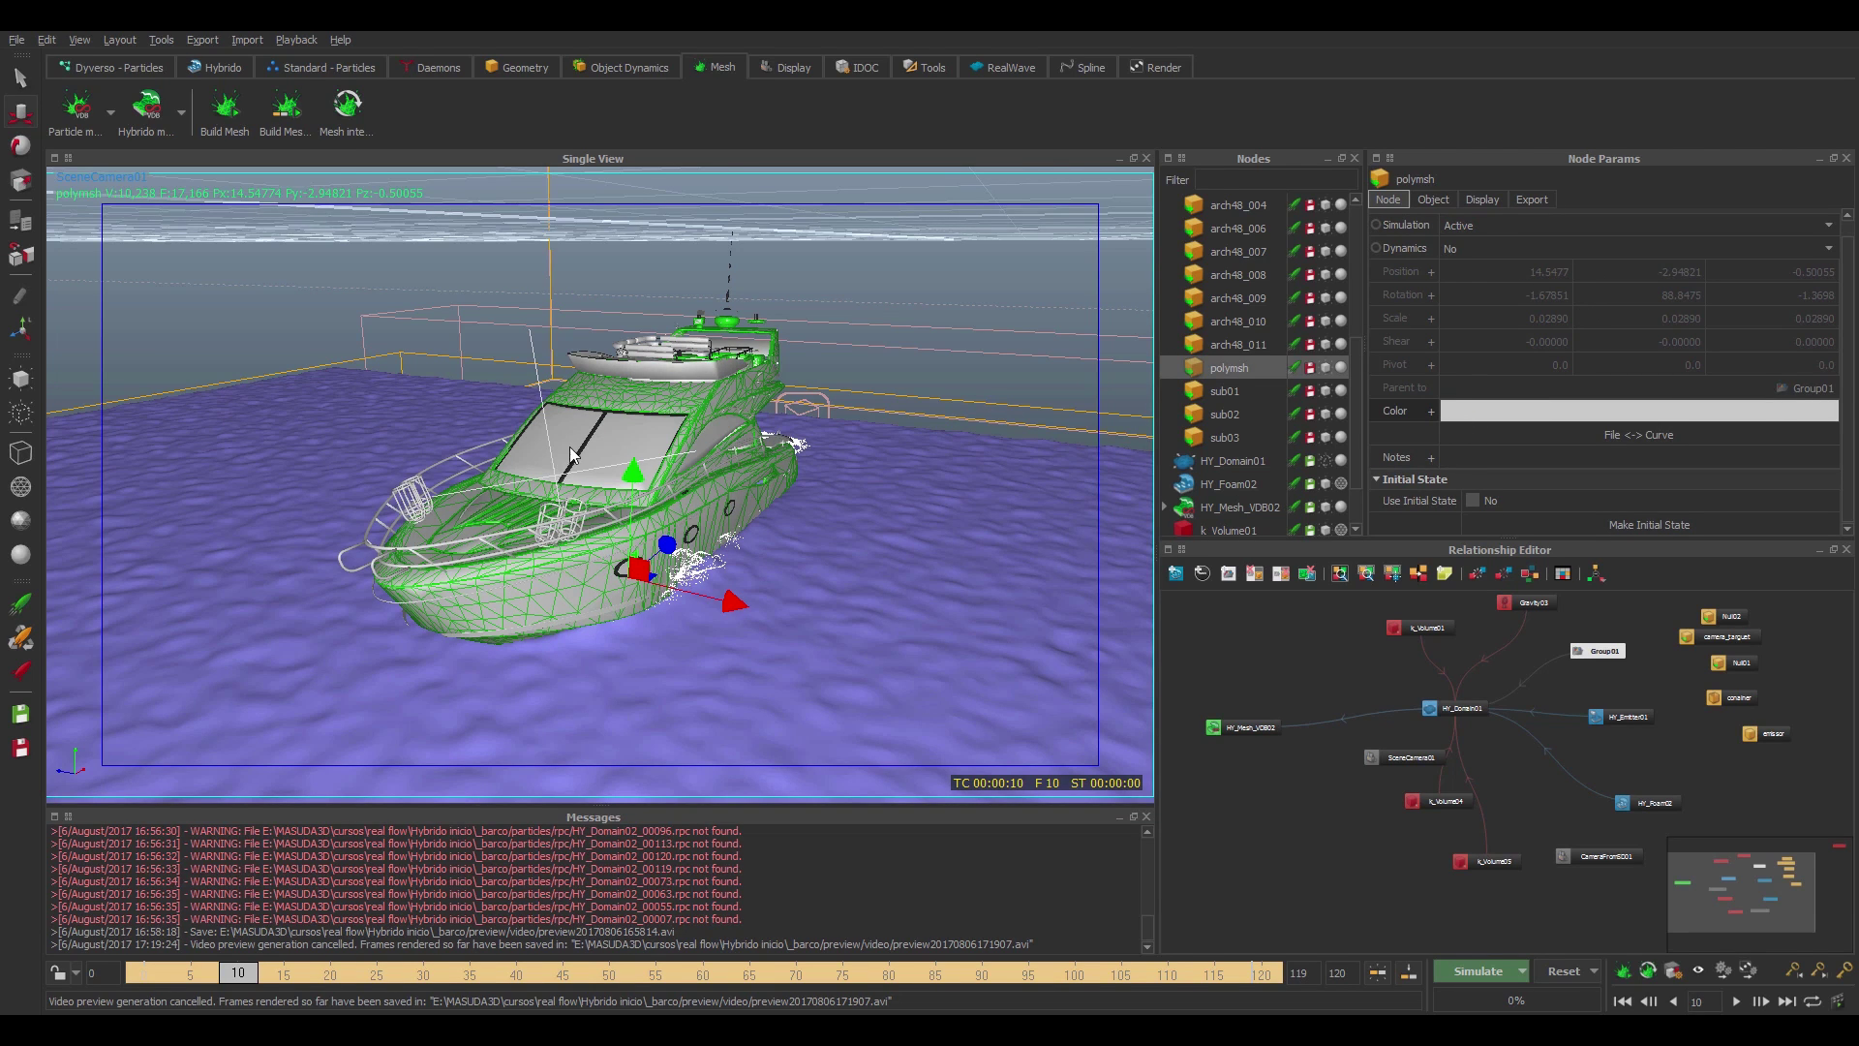
pyautogui.click(668, 346)
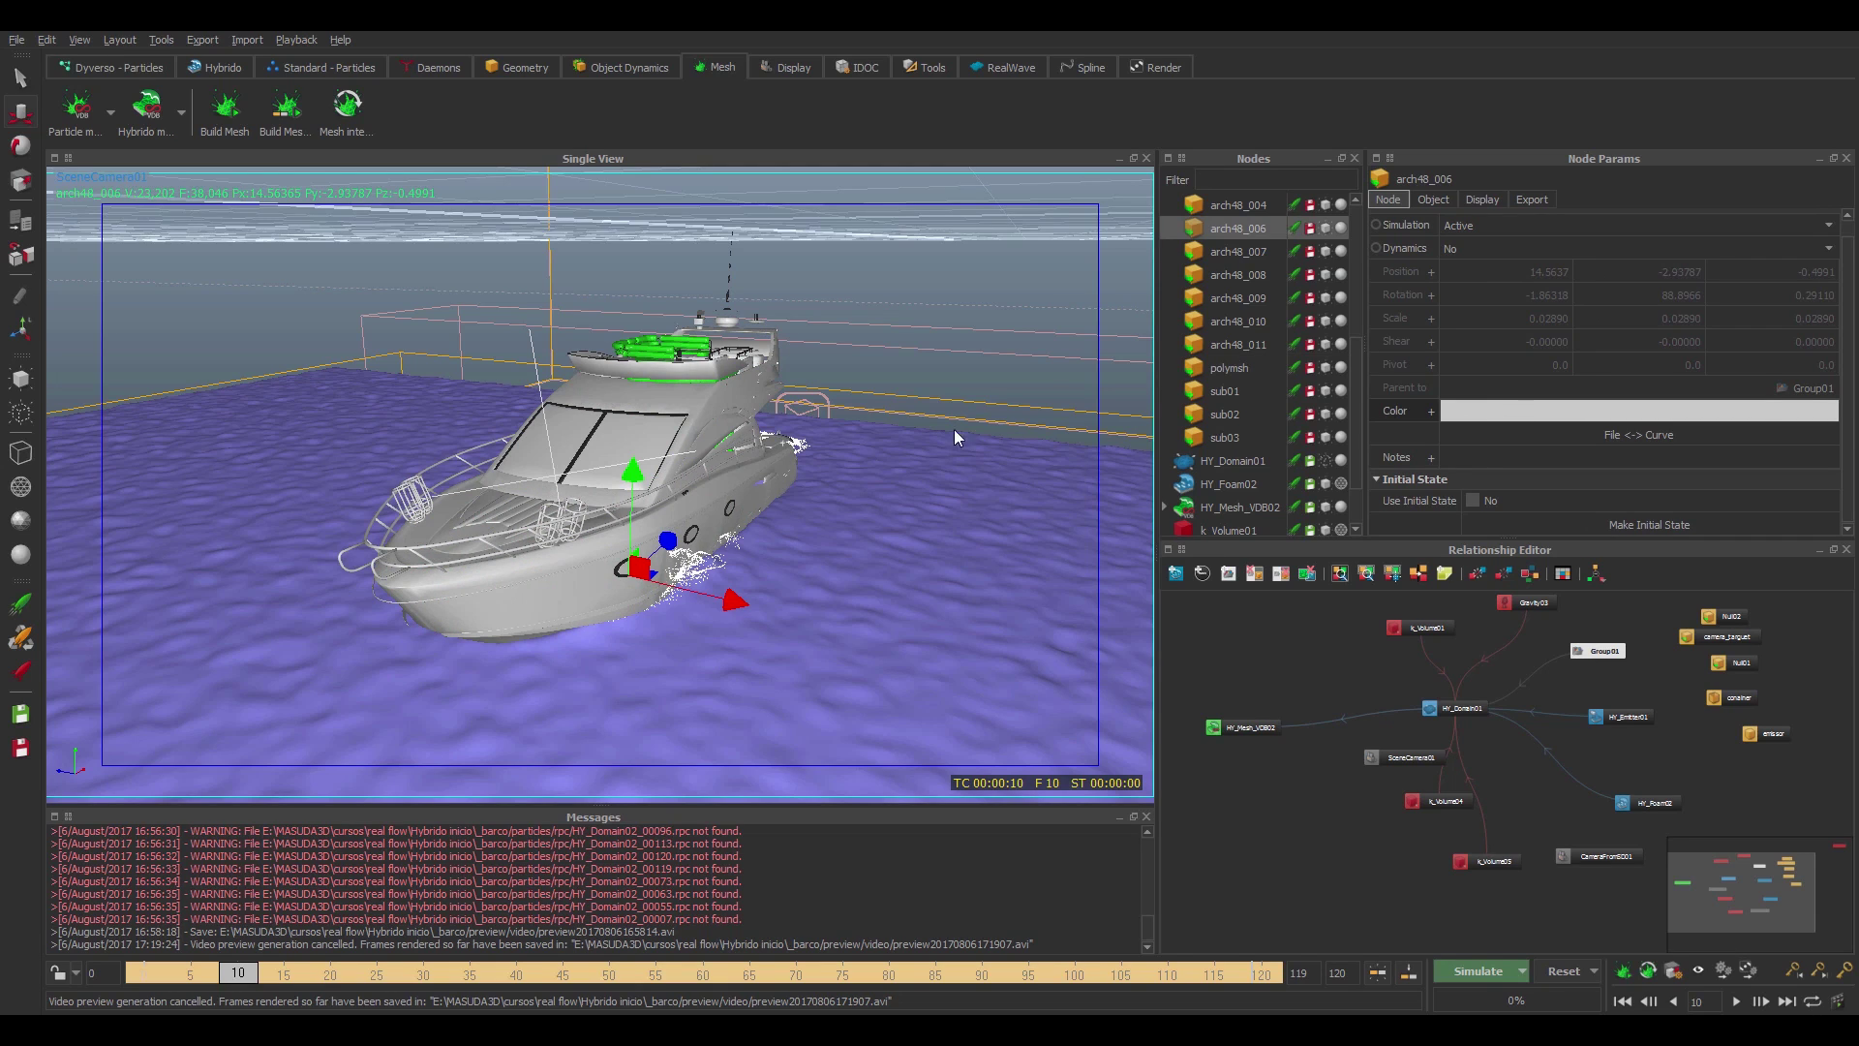
pyautogui.click(631, 445)
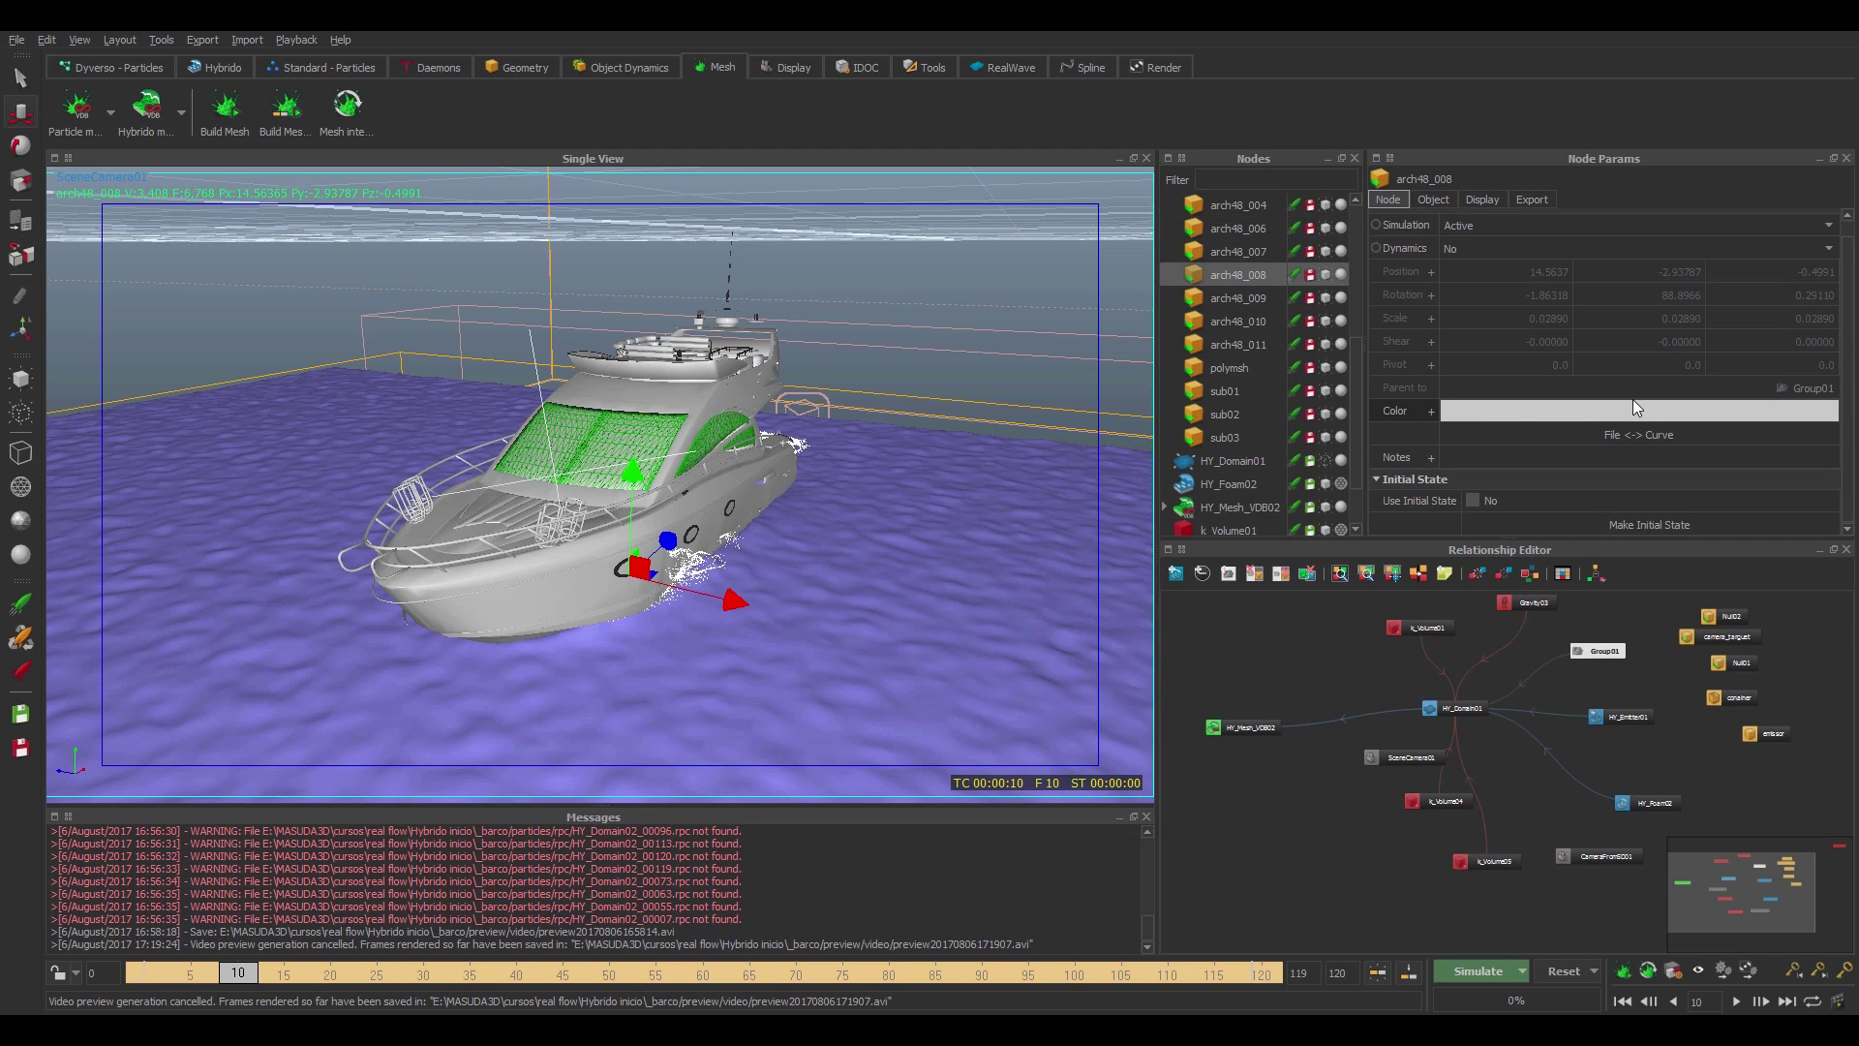
pyautogui.click(1605, 415)
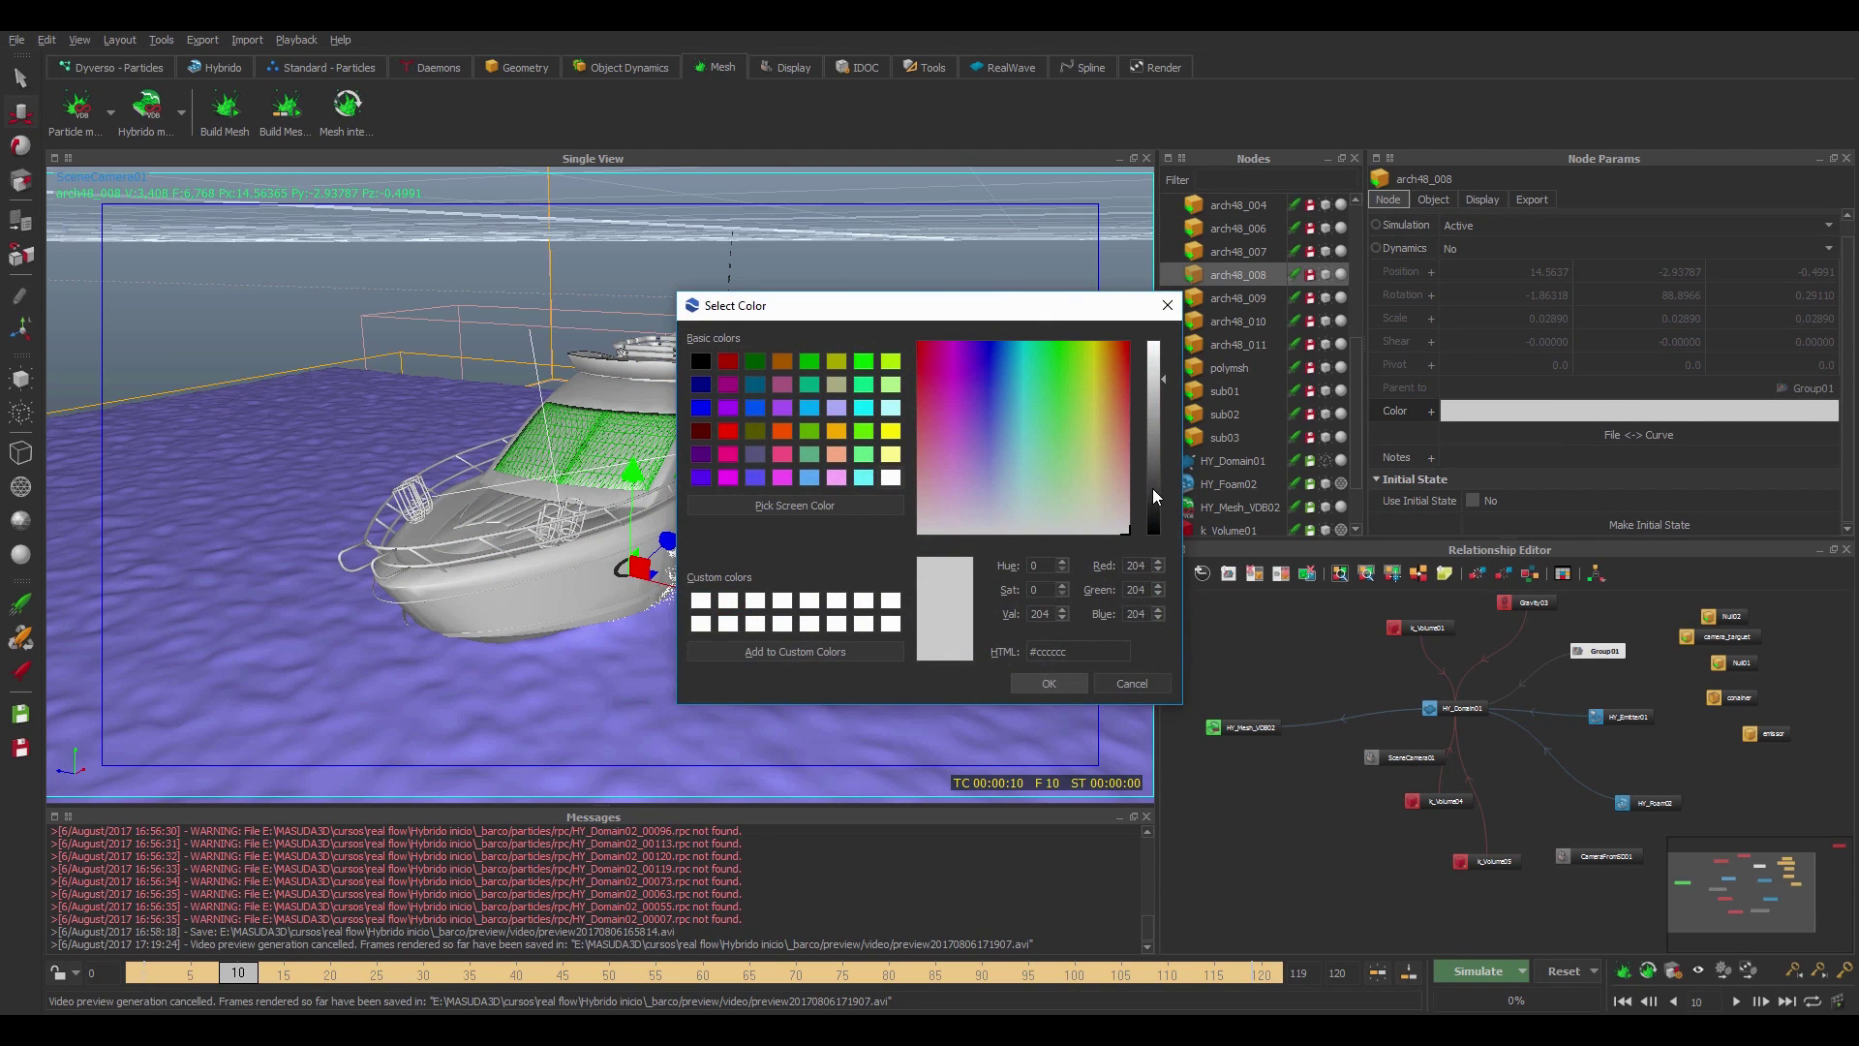
pyautogui.moveTo(1155, 499); pyautogui.dragTo(1155, 531)
pyautogui.click(1048, 683)
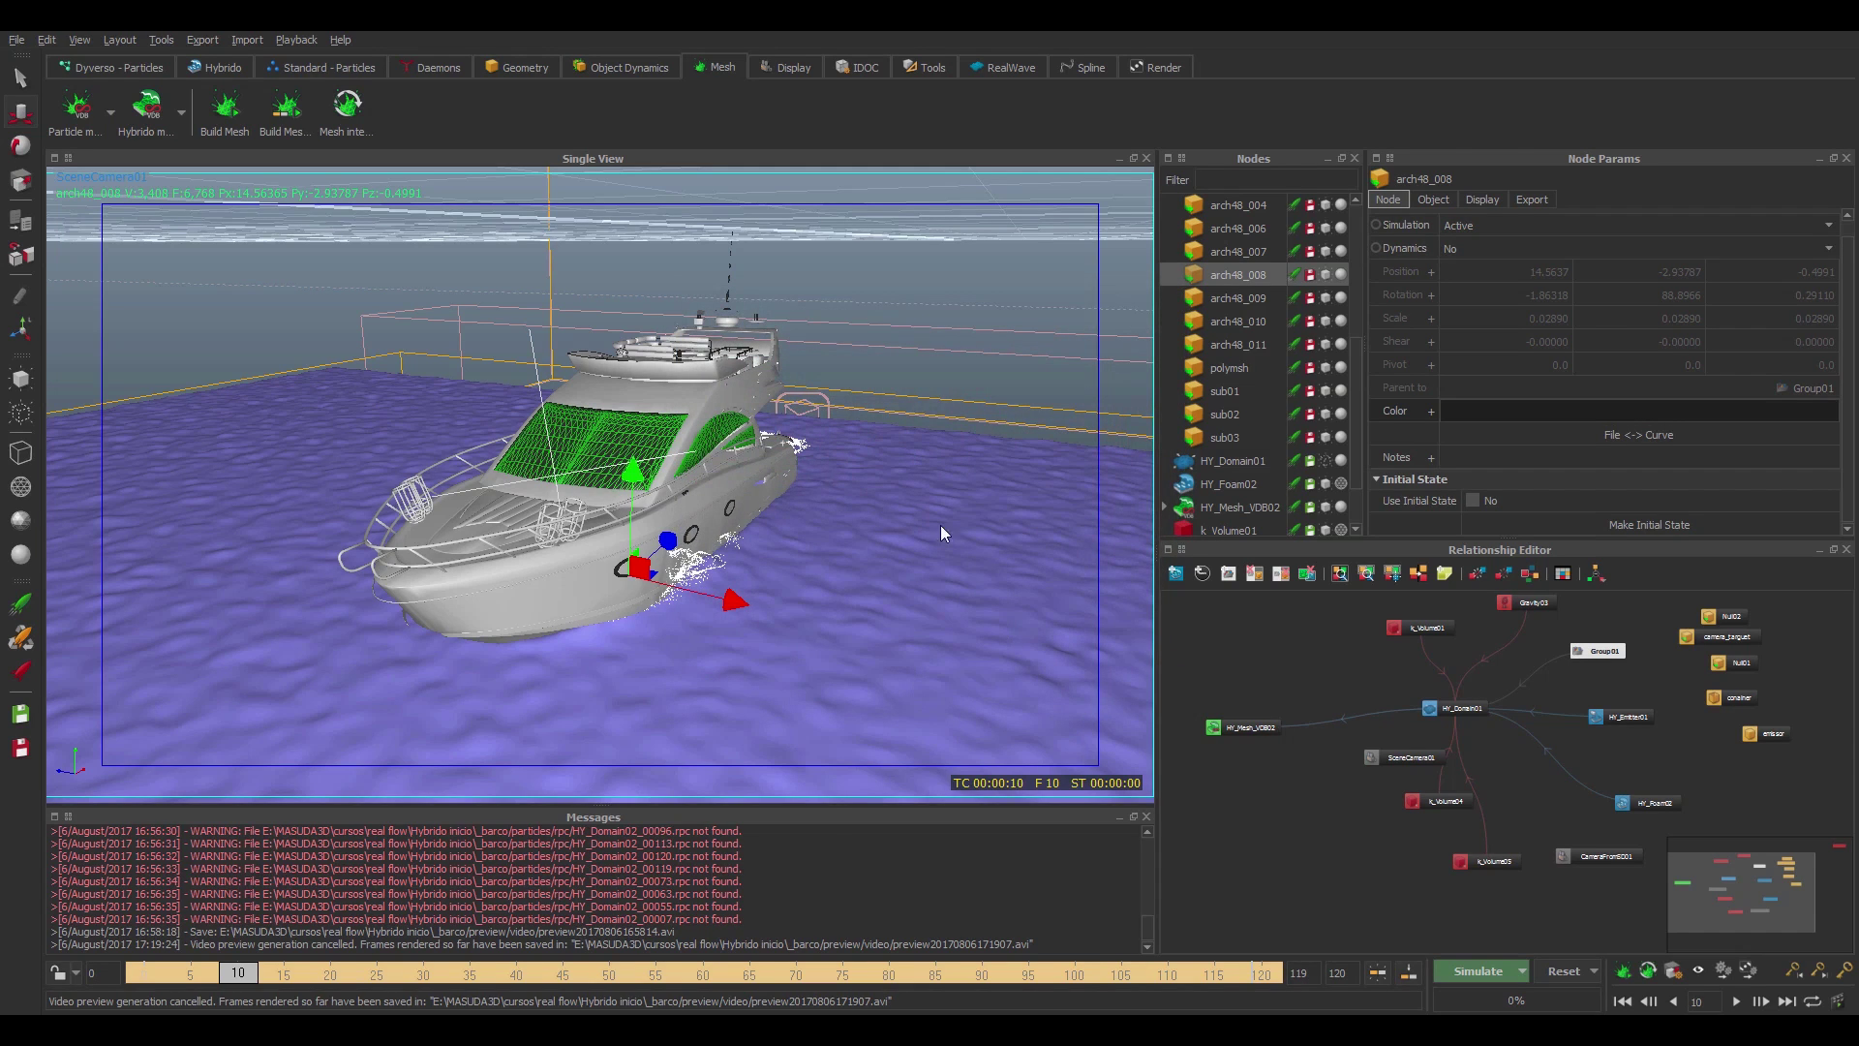
# - Give the upper-deck rail arch48_007 the brown_bottle render material
pyautogui.click(706, 375)
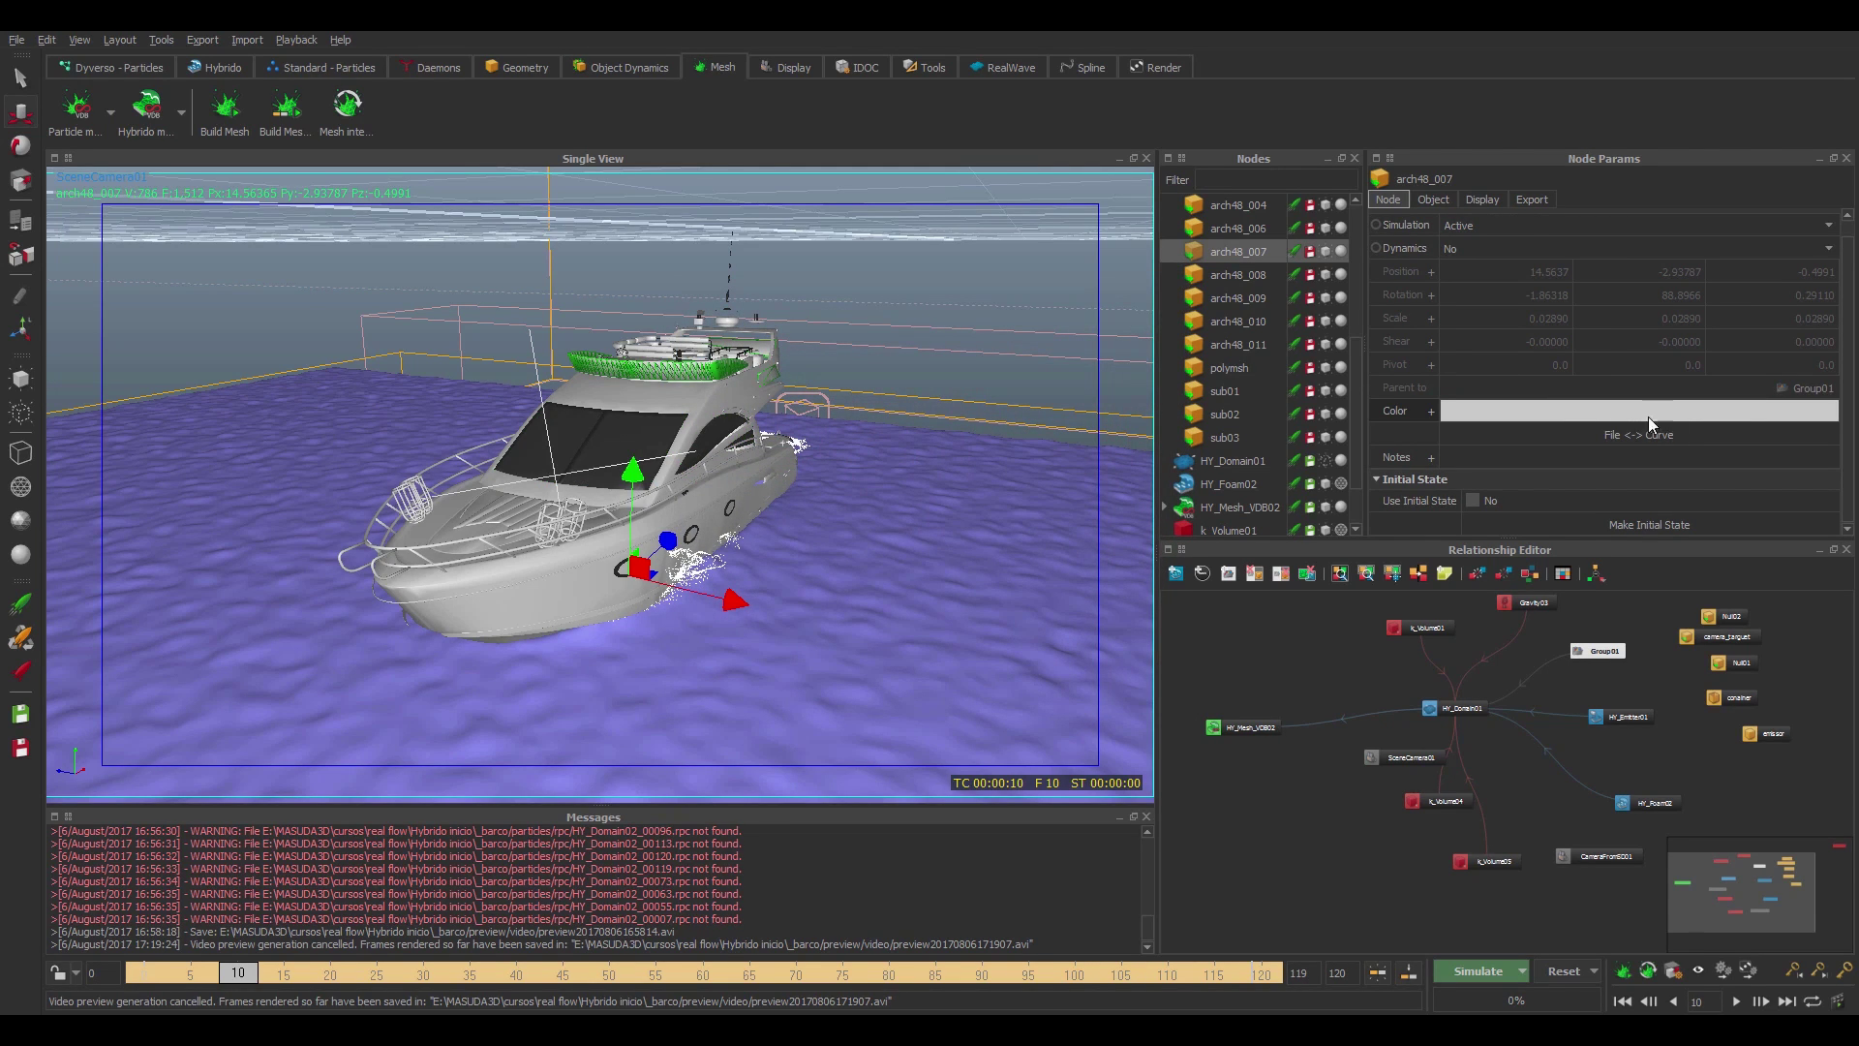
pyautogui.click(1482, 199)
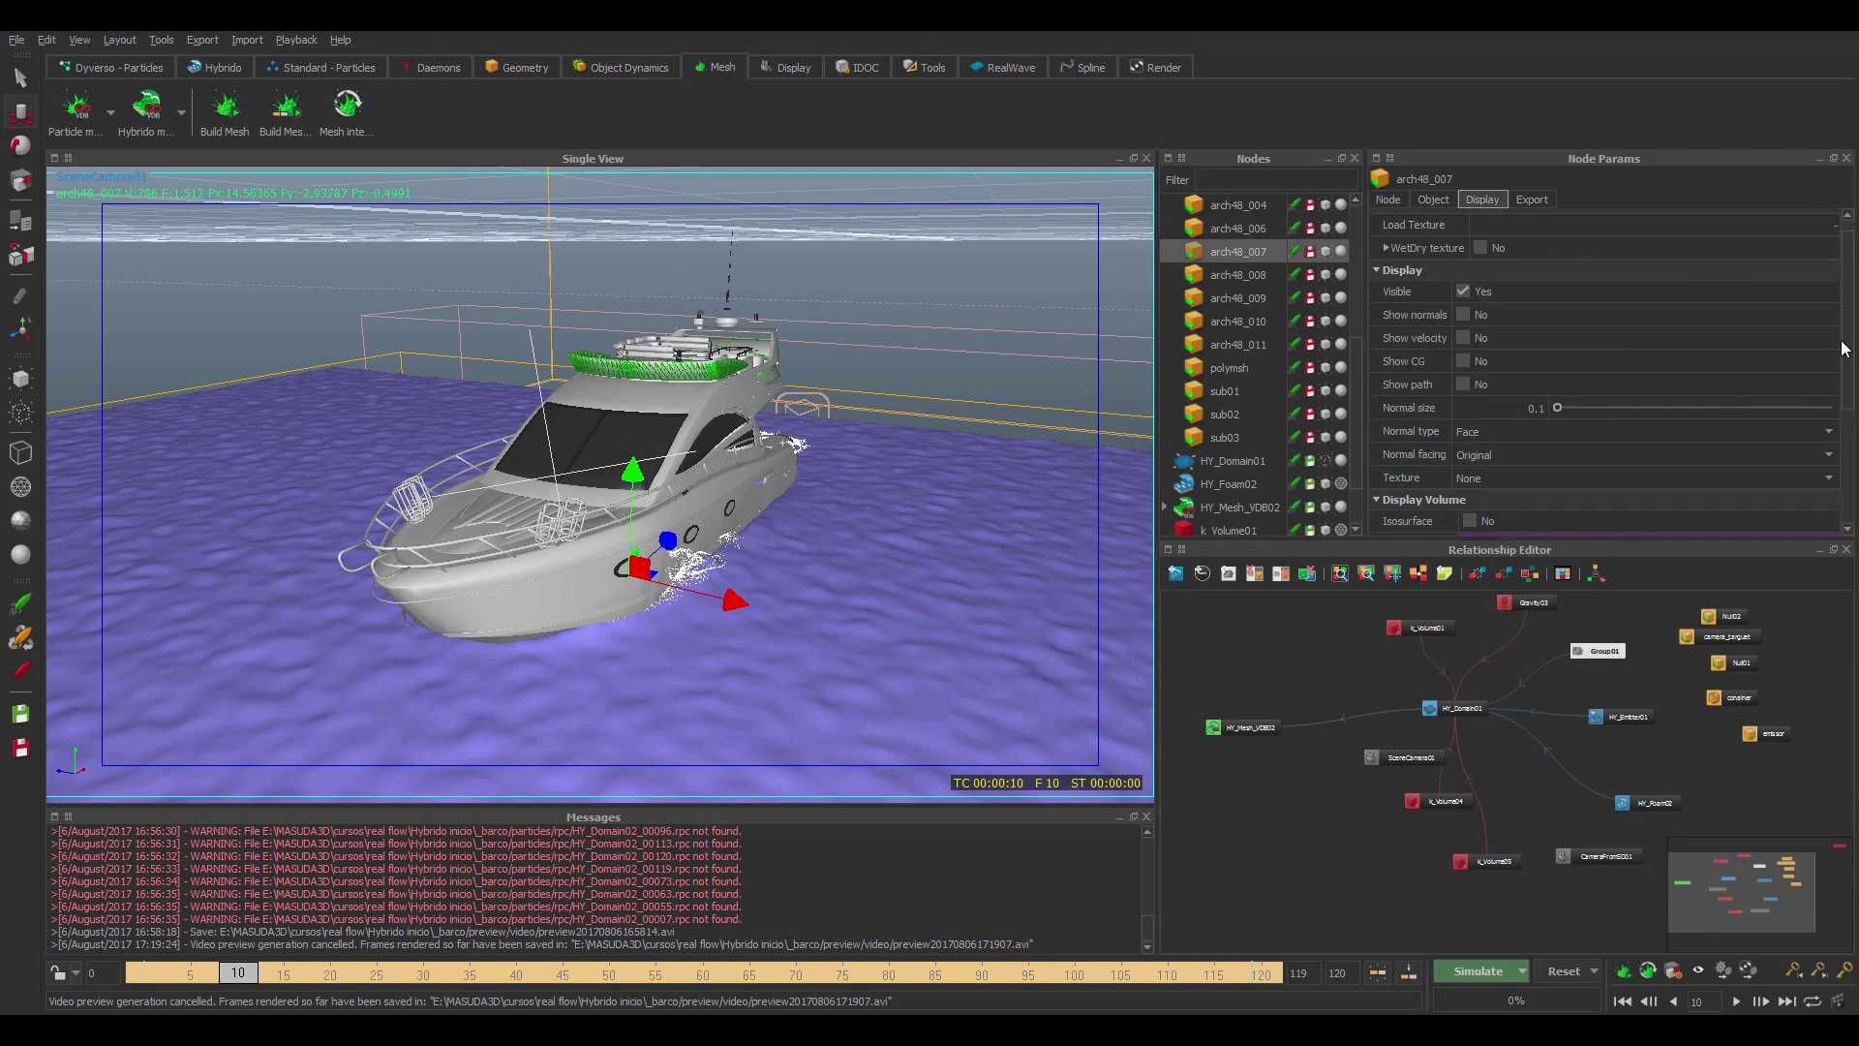
pyautogui.moveTo(1848, 351); pyautogui.dragTo(1842, 465)
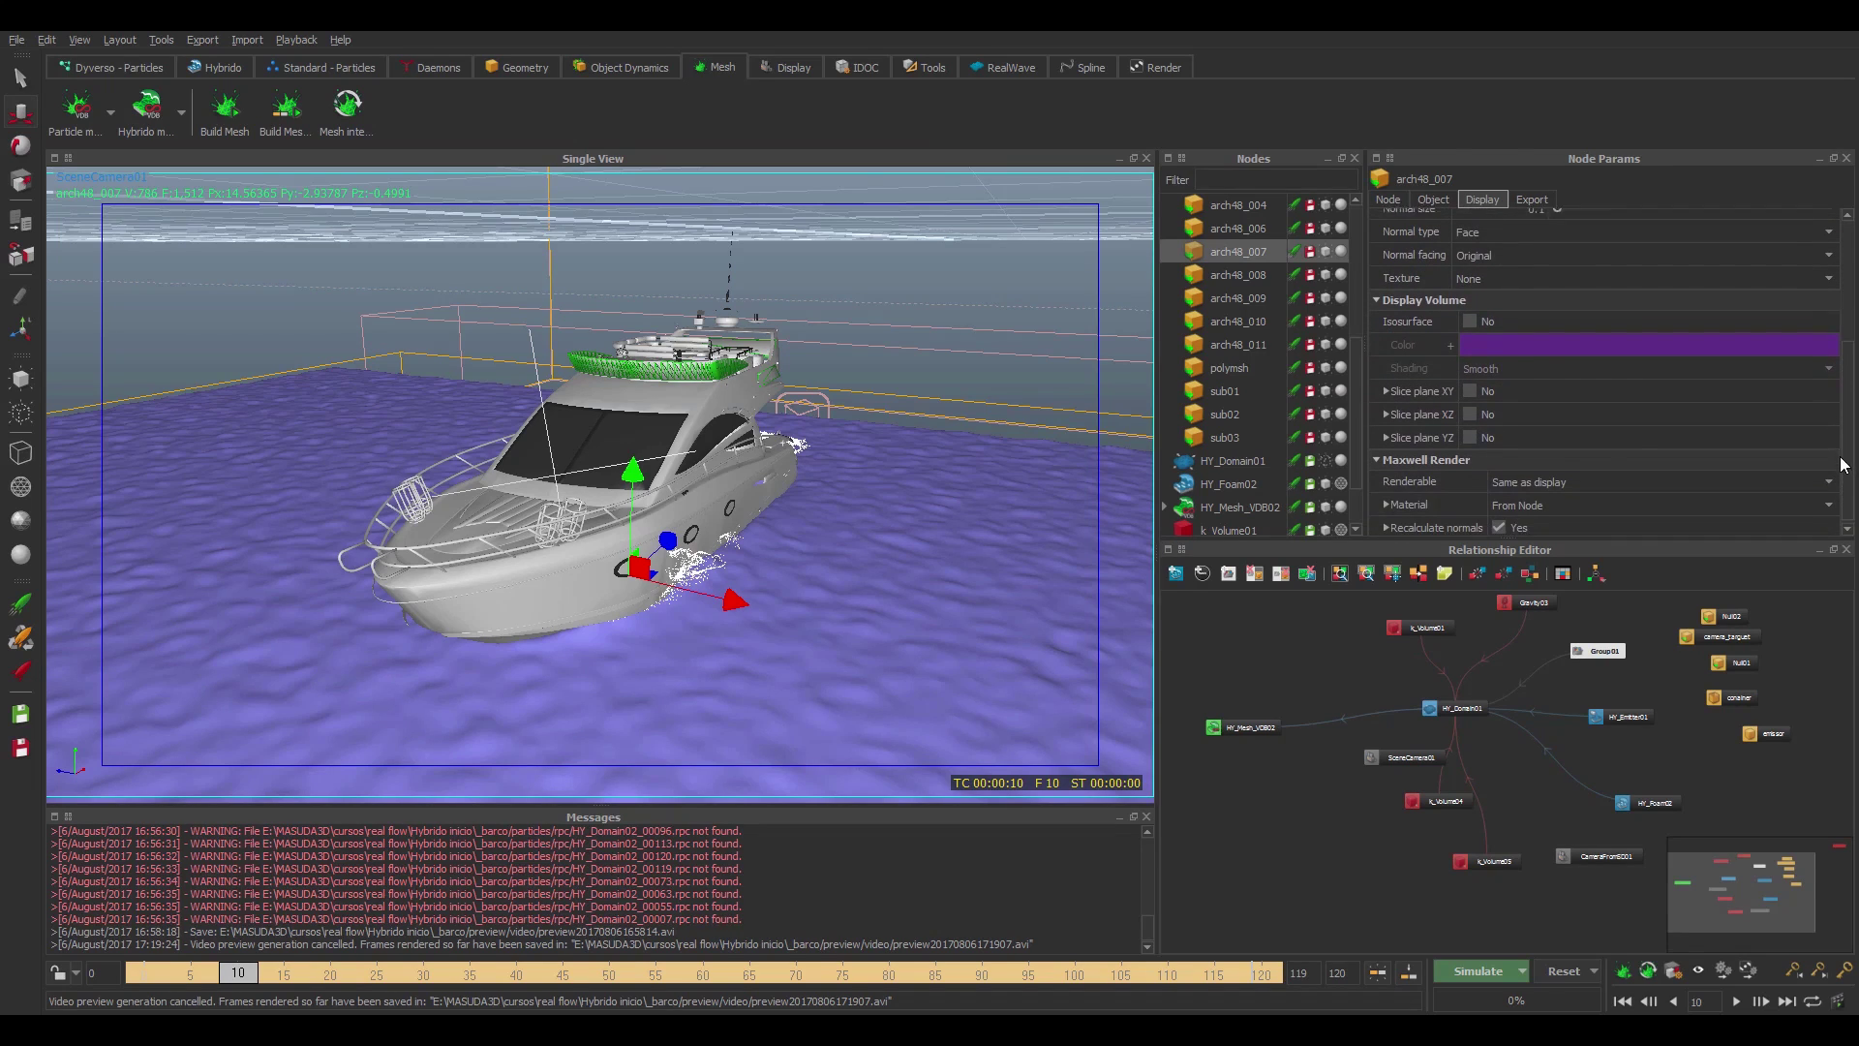
pyautogui.click(1583, 498)
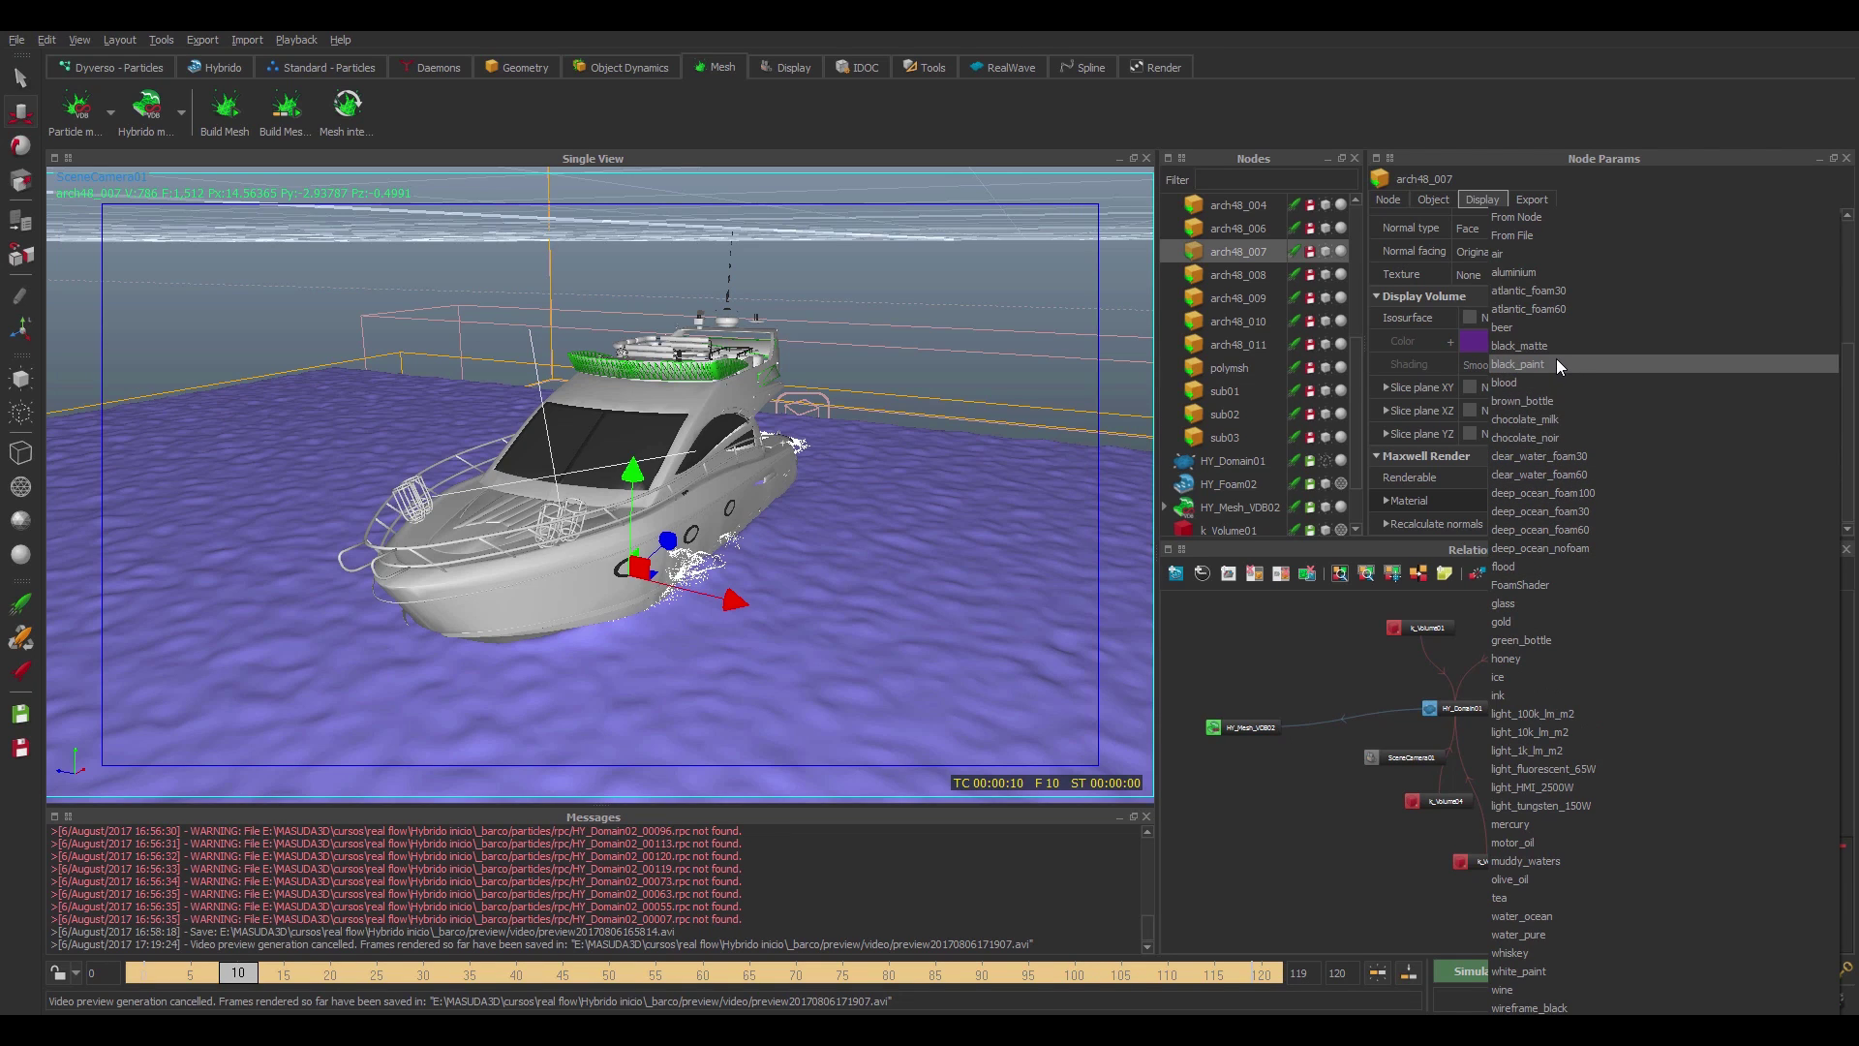
pyautogui.click(1509, 399)
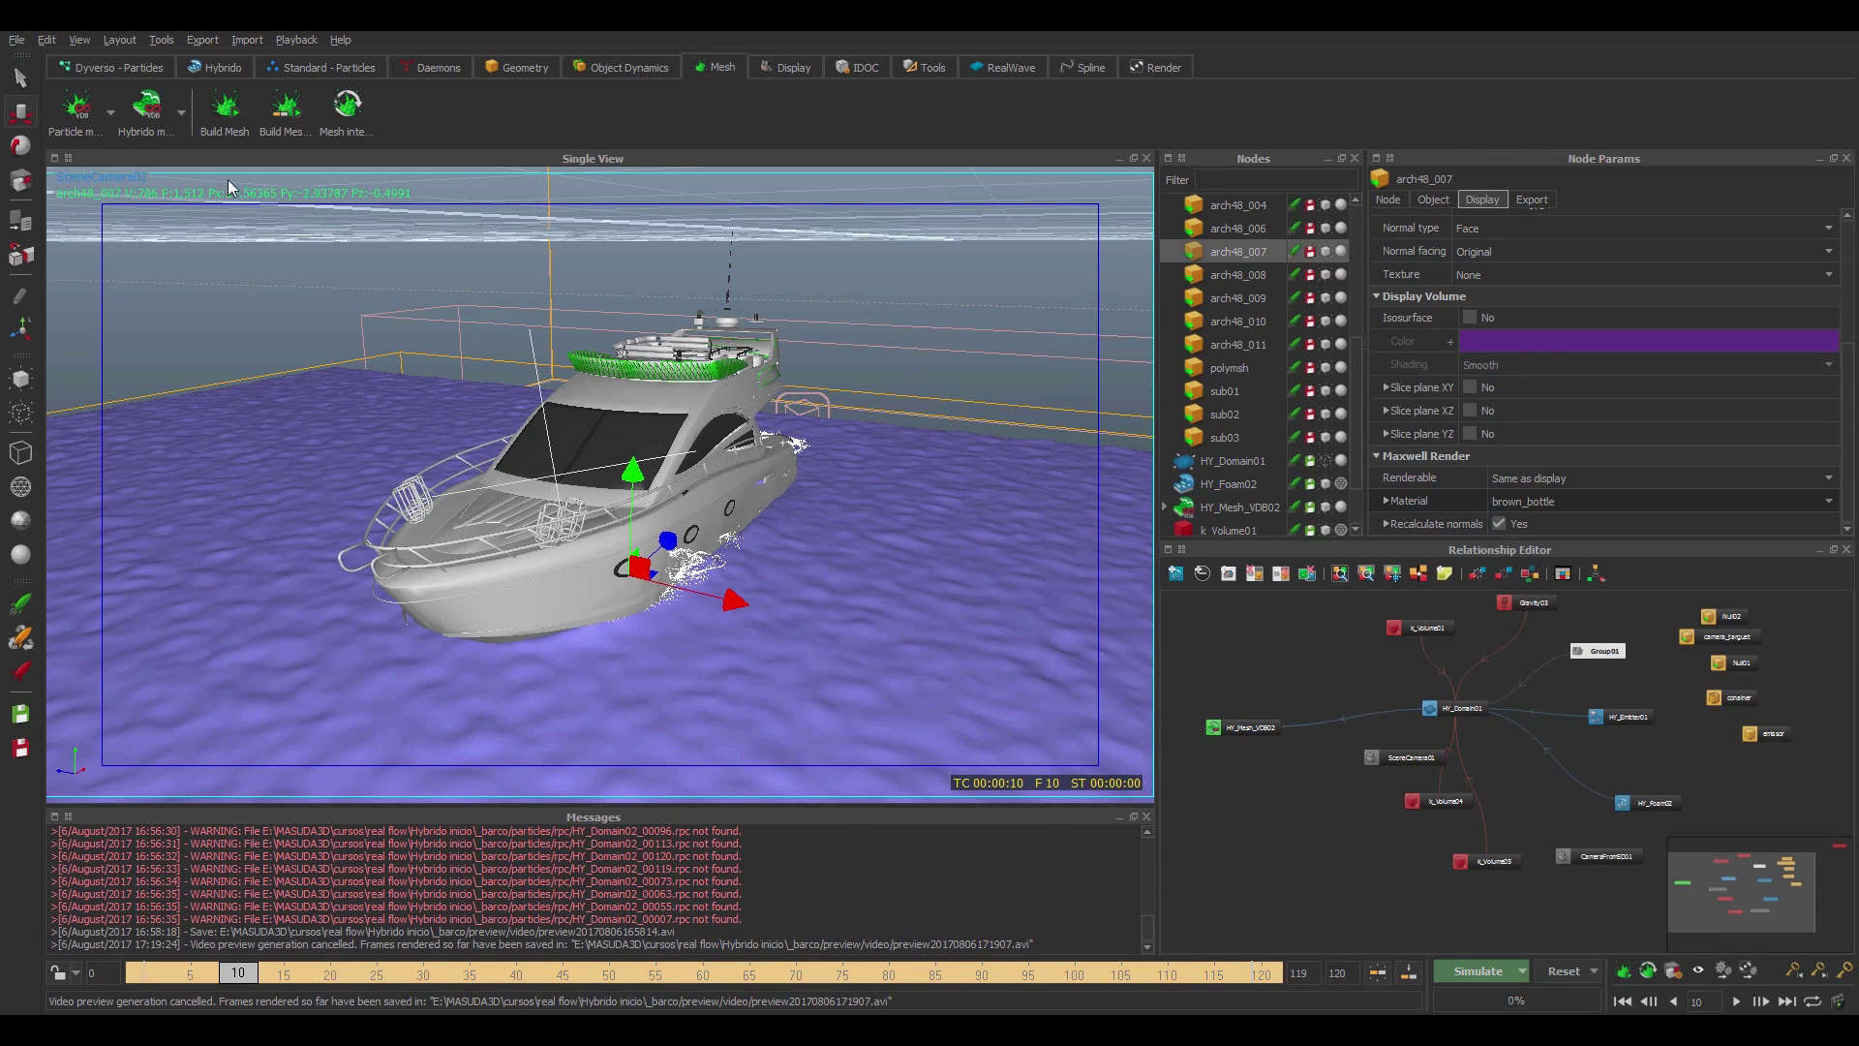
# - Split the viewport vertically and orbit the perspective view to look down on the boat
pyautogui.click(66, 159)
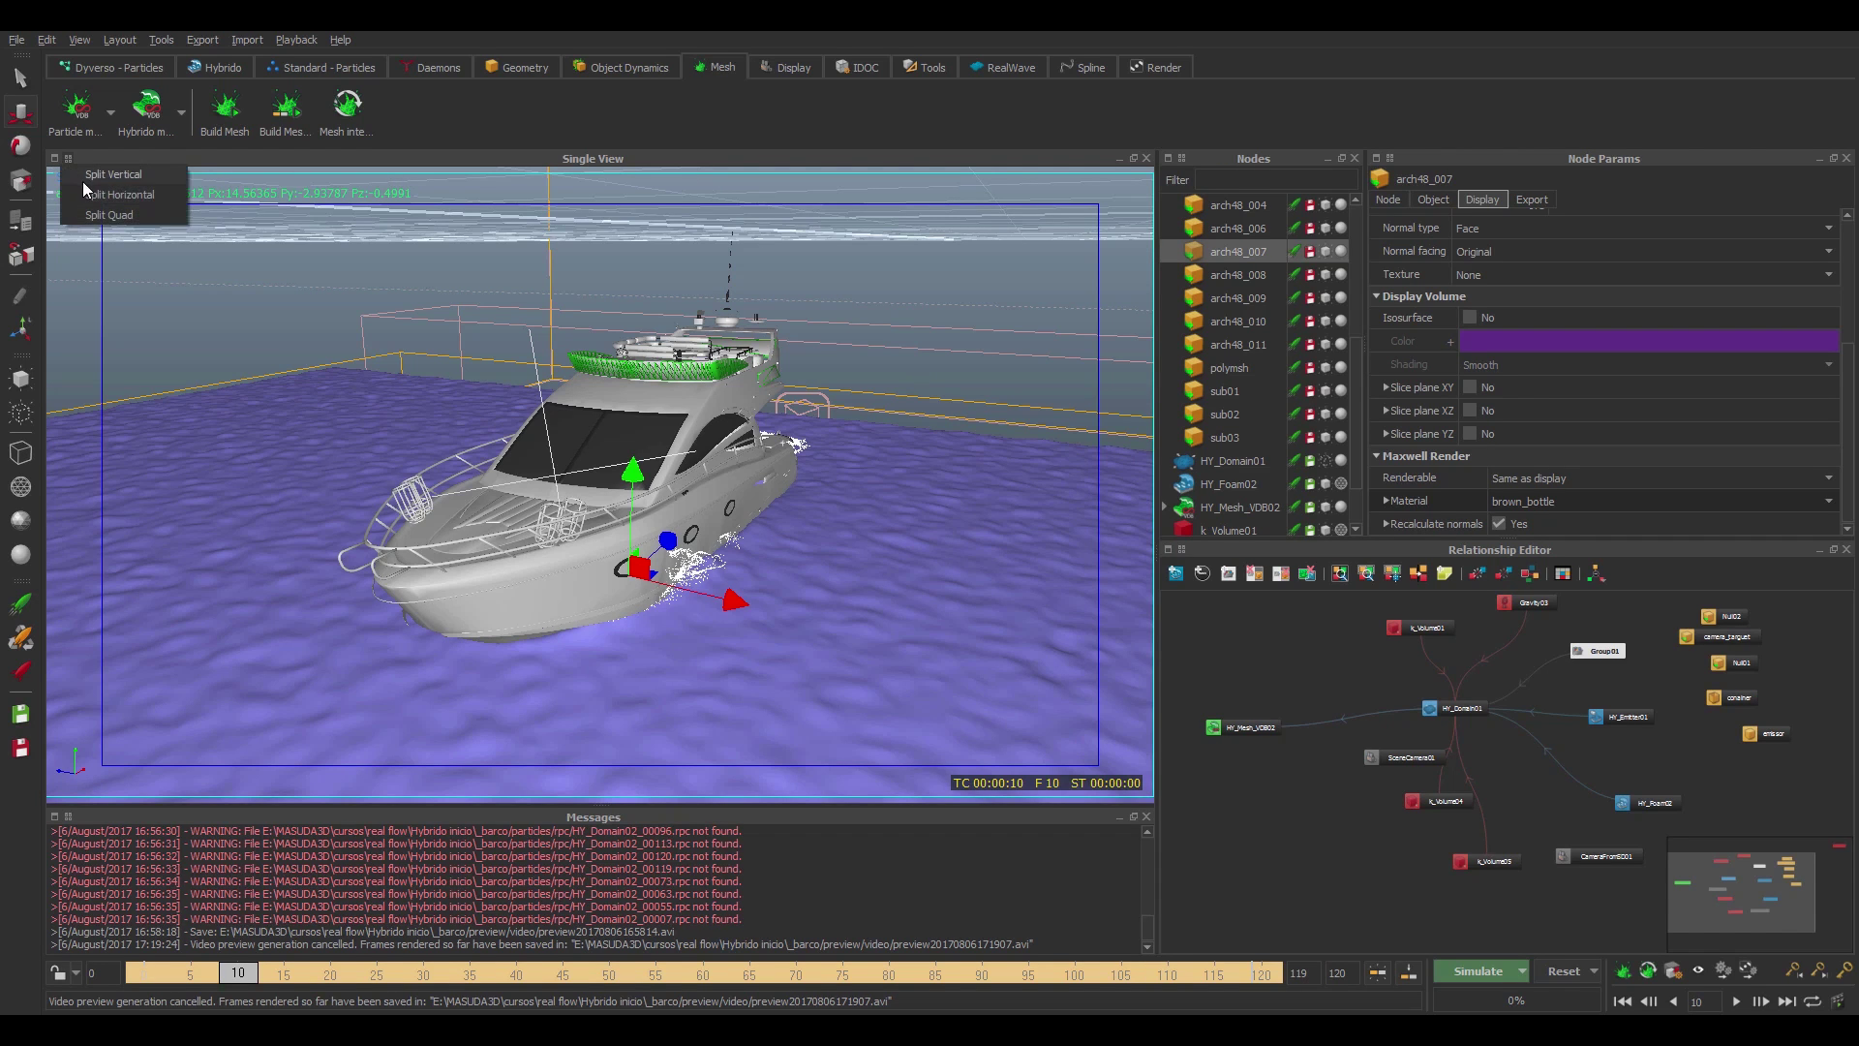
pyautogui.click(109, 174)
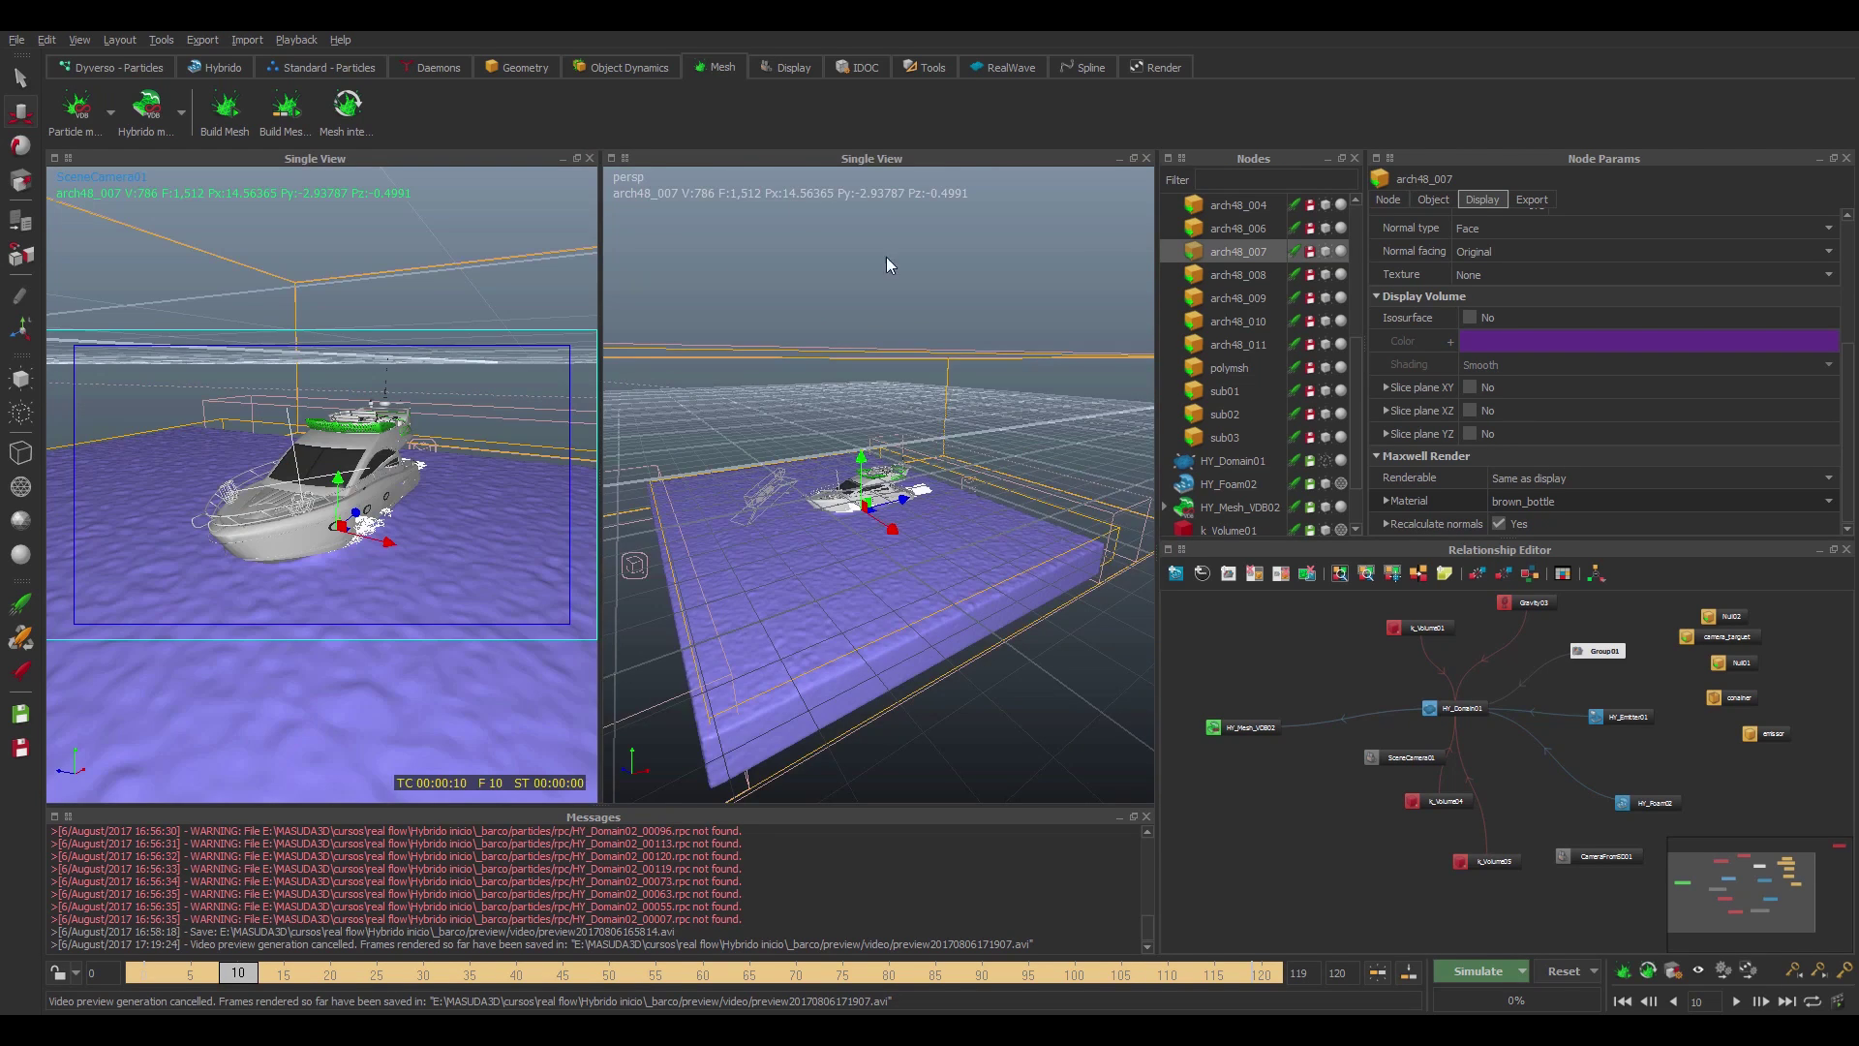
pyautogui.scroll(8, 807, 403)
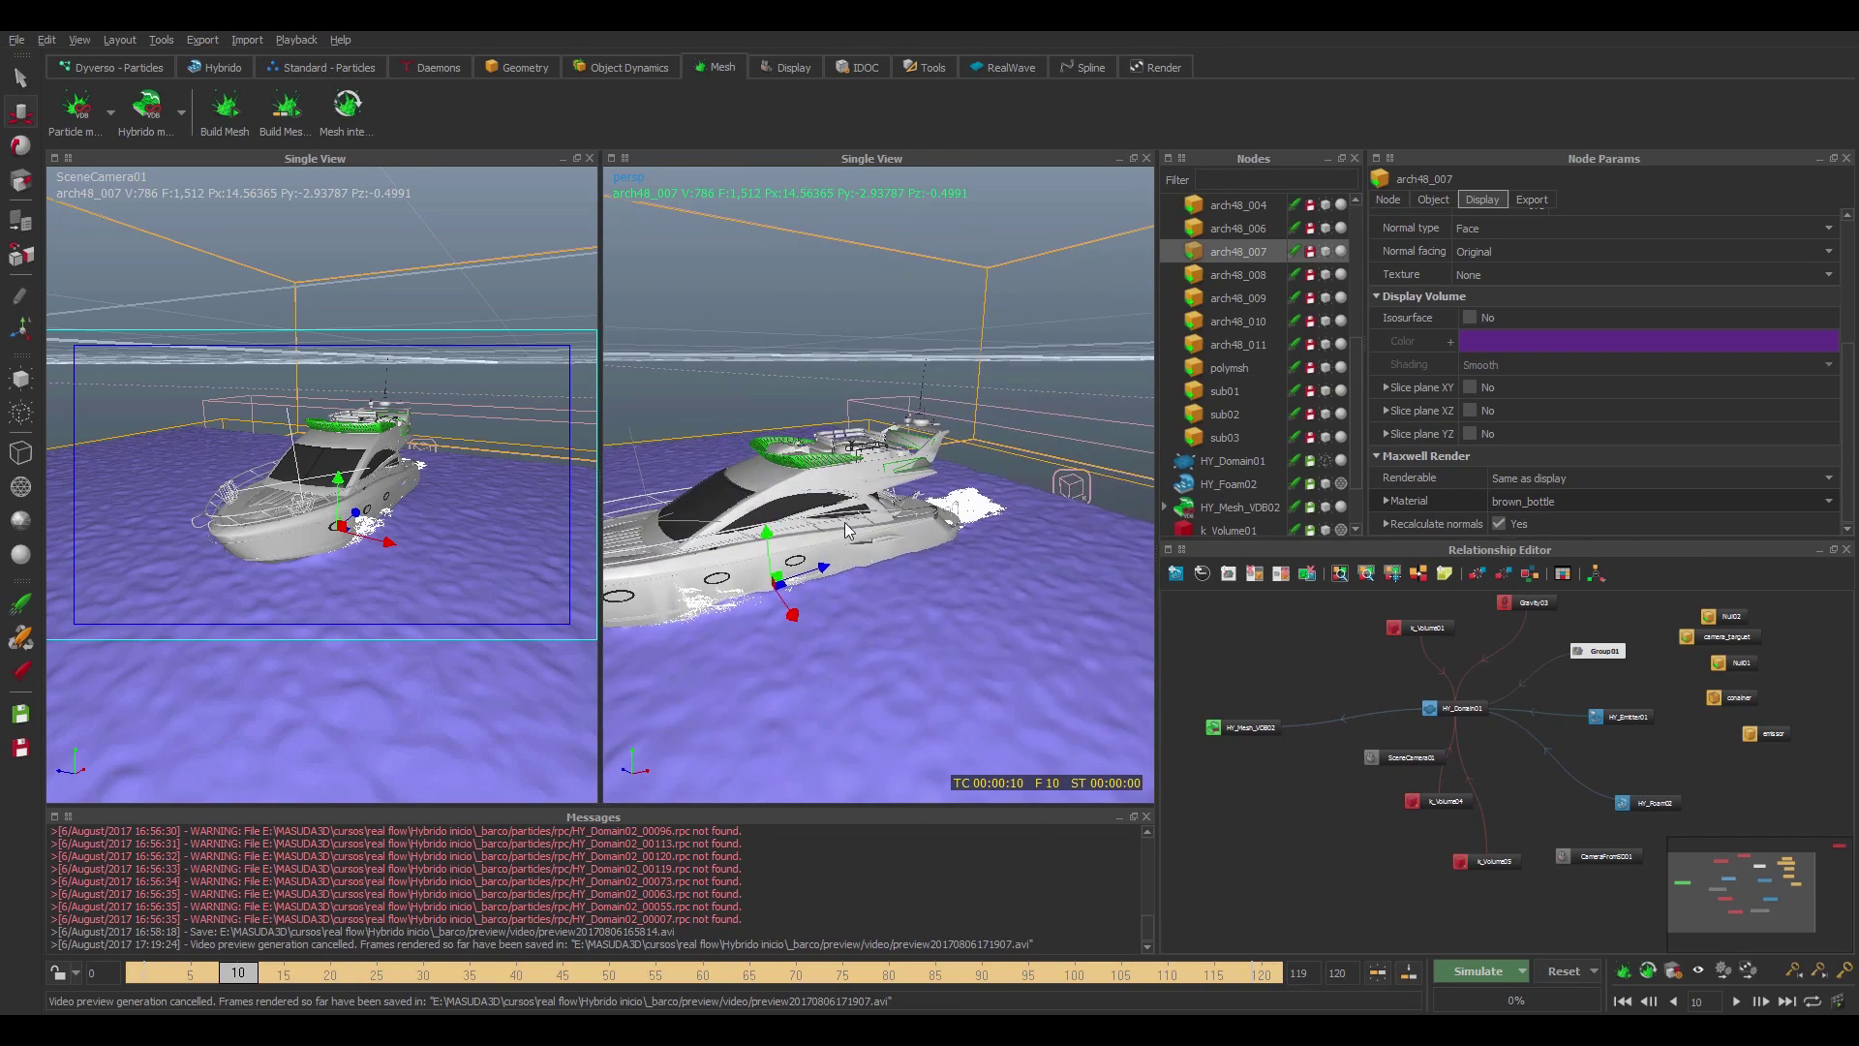
pyautogui.keyDown('alt'); pyautogui.moveTo(908, 536); pyautogui.dragTo(780, 300); pyautogui.keyUp('alt')
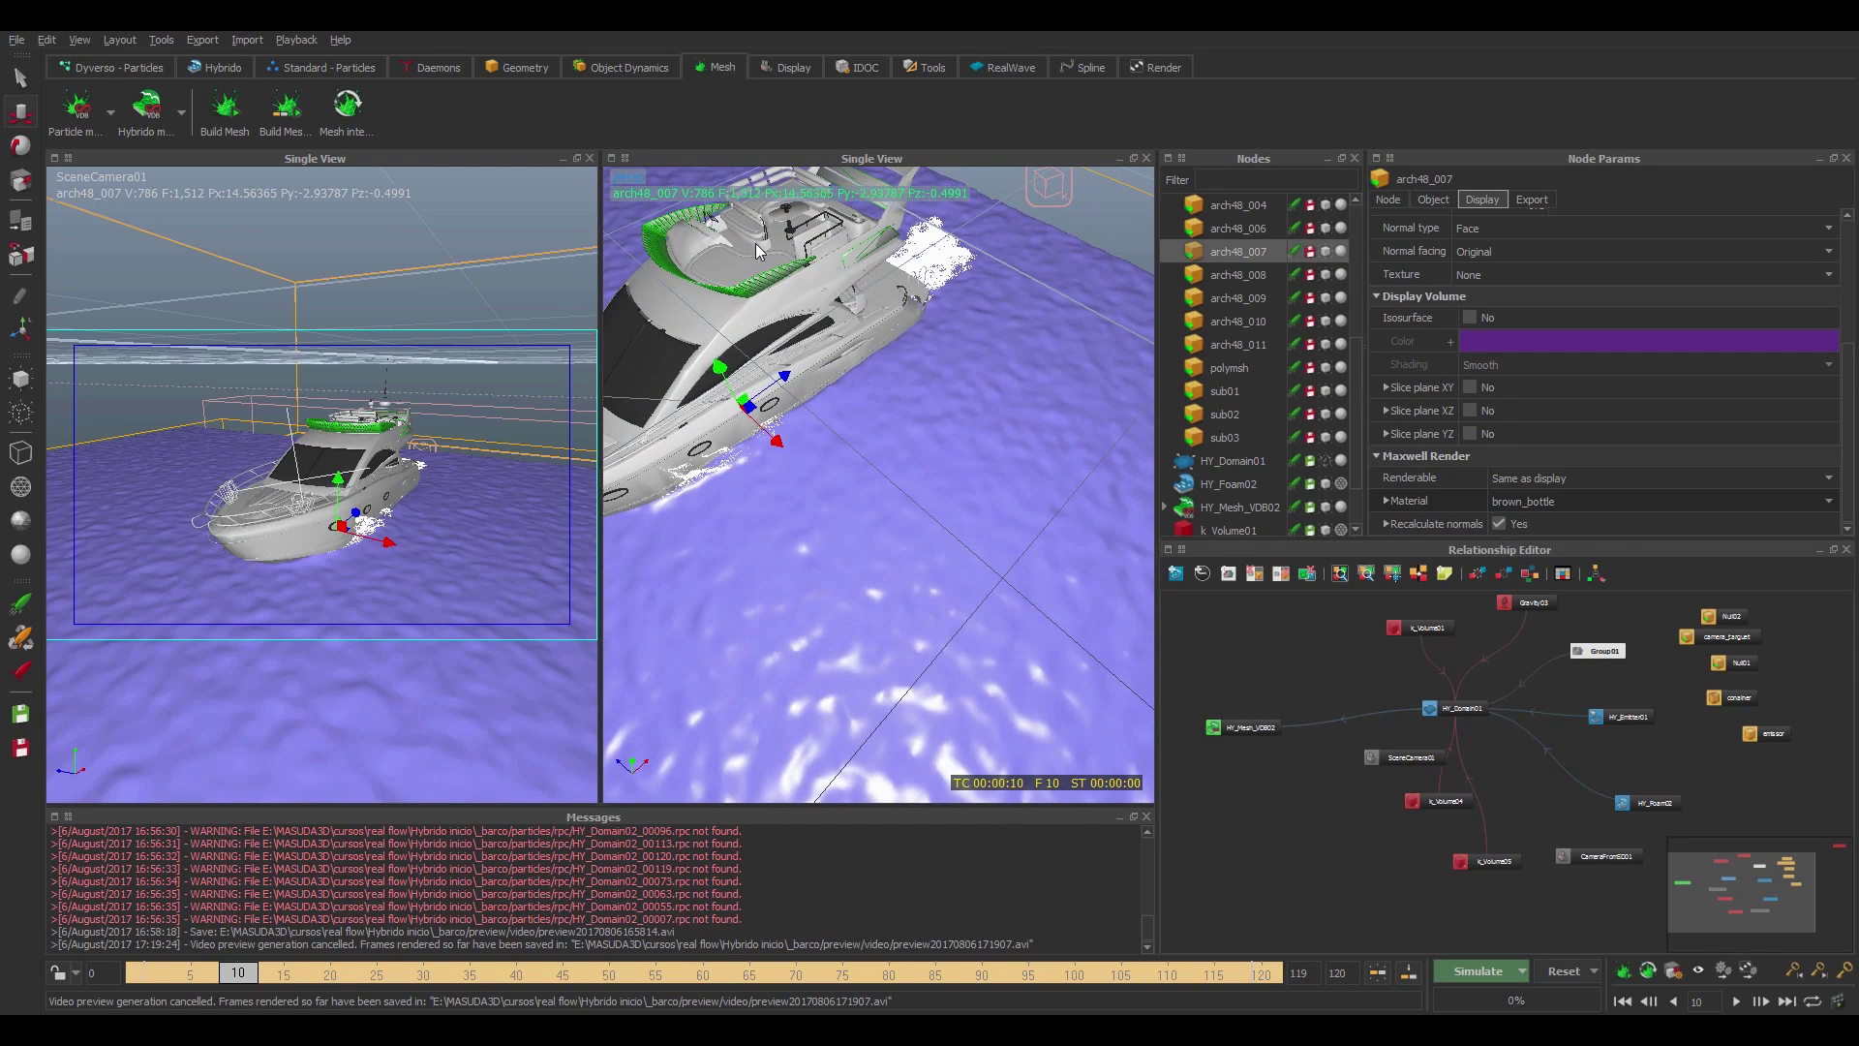
# - Set the HY_Mesh_VDB02 water mesh to display only as a bounding box
pyautogui.click(724, 260)
pyautogui.click(730, 263)
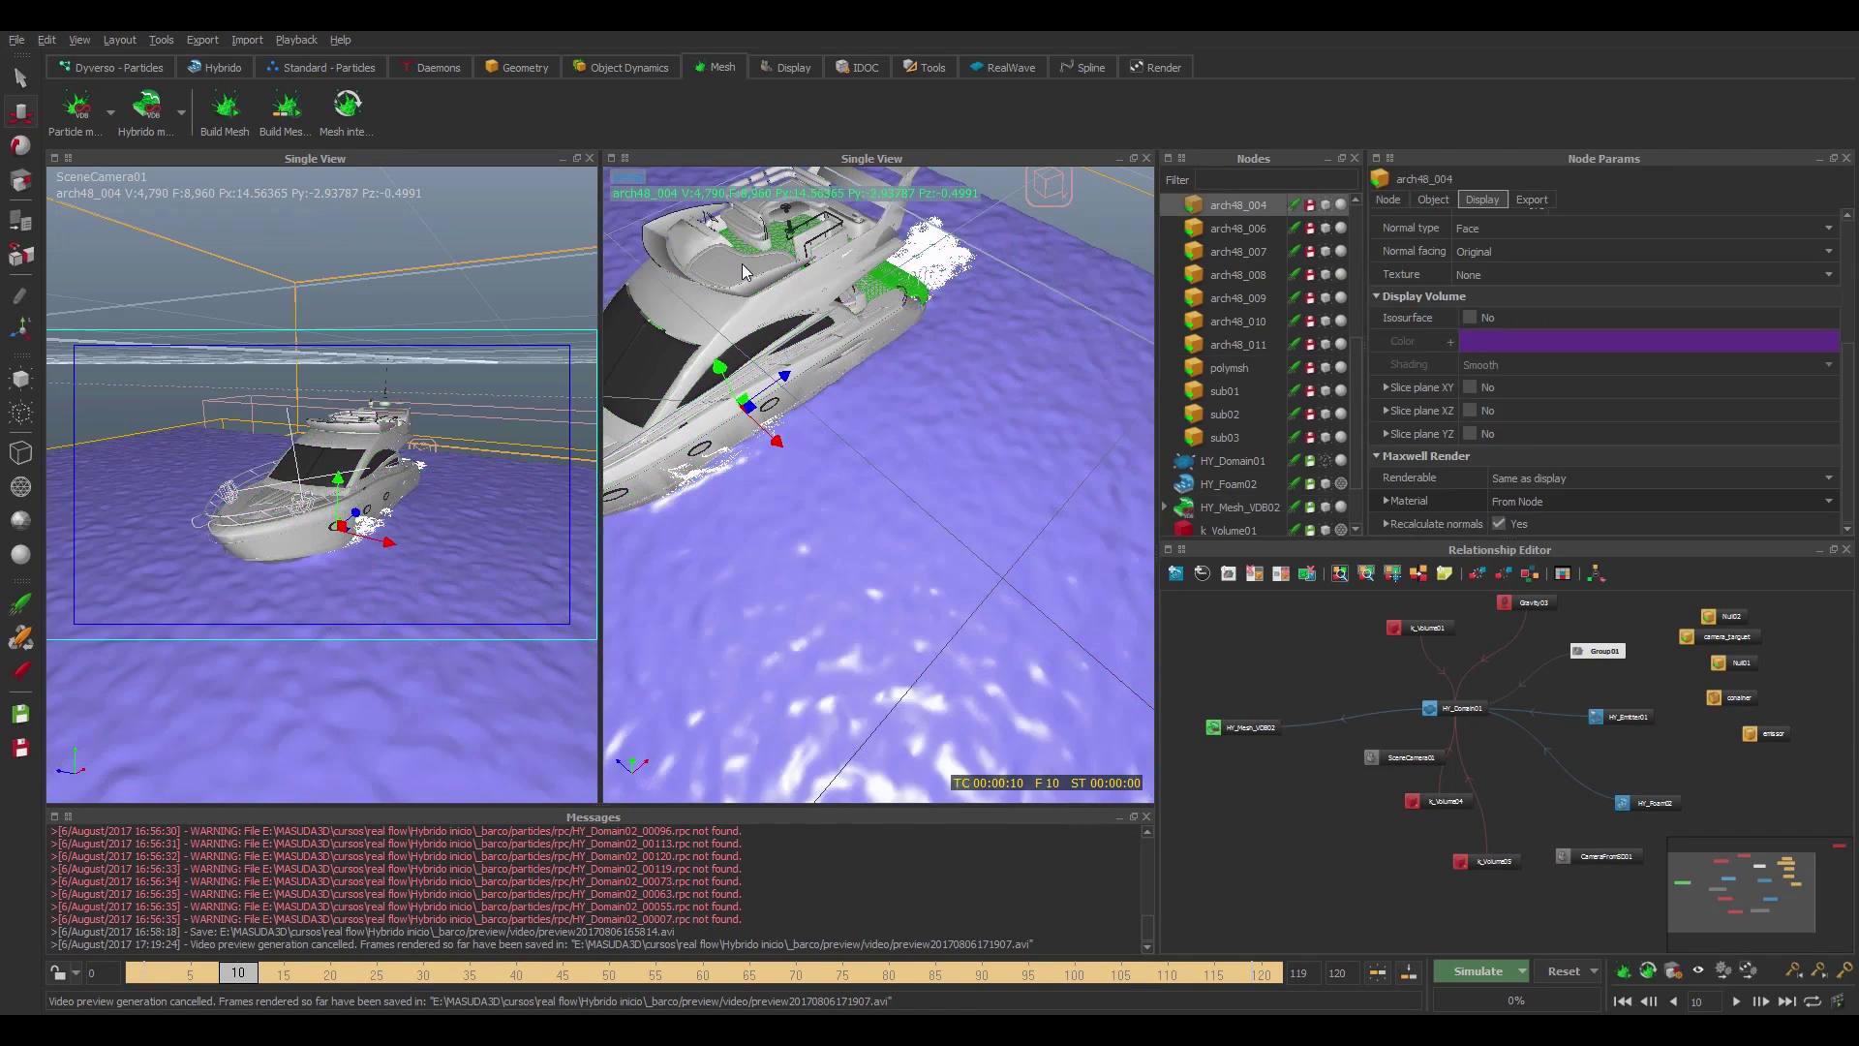
pyautogui.click(736, 254)
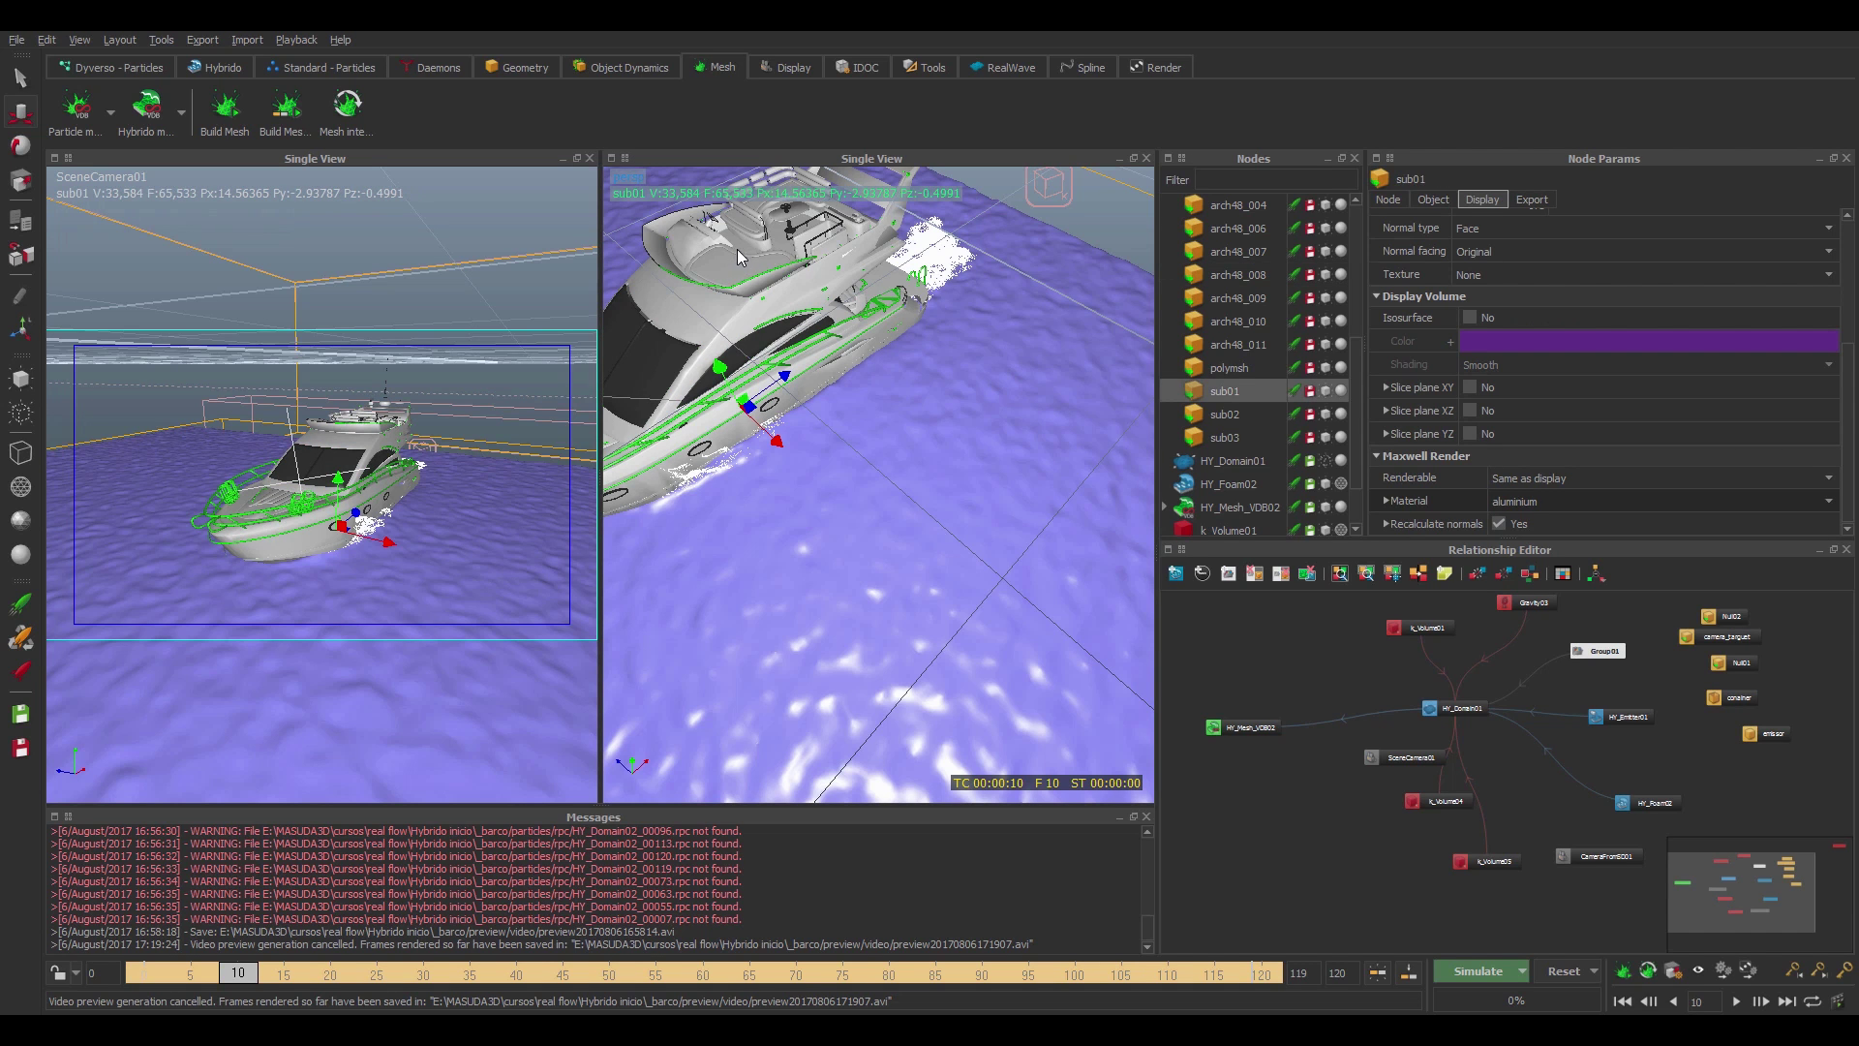
pyautogui.moveTo(789, 289); pyautogui.dragTo(938, 303)
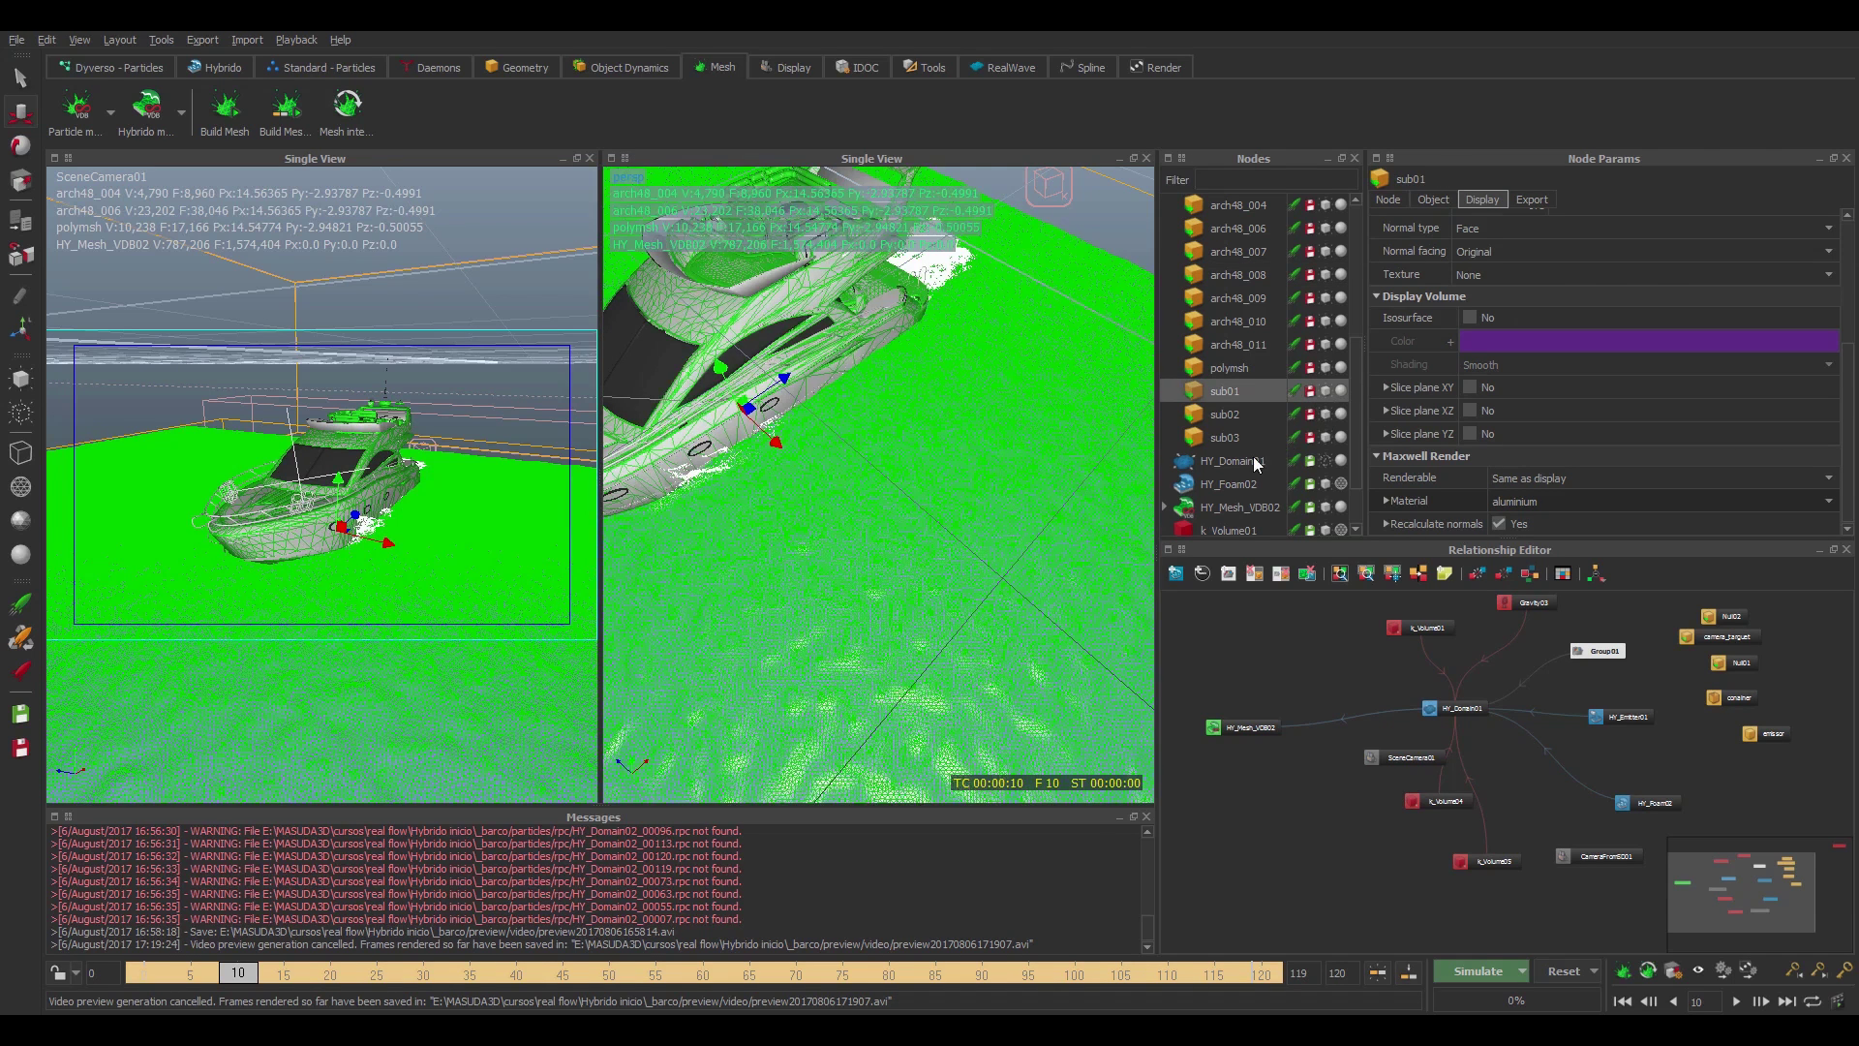
pyautogui.click(1342, 506)
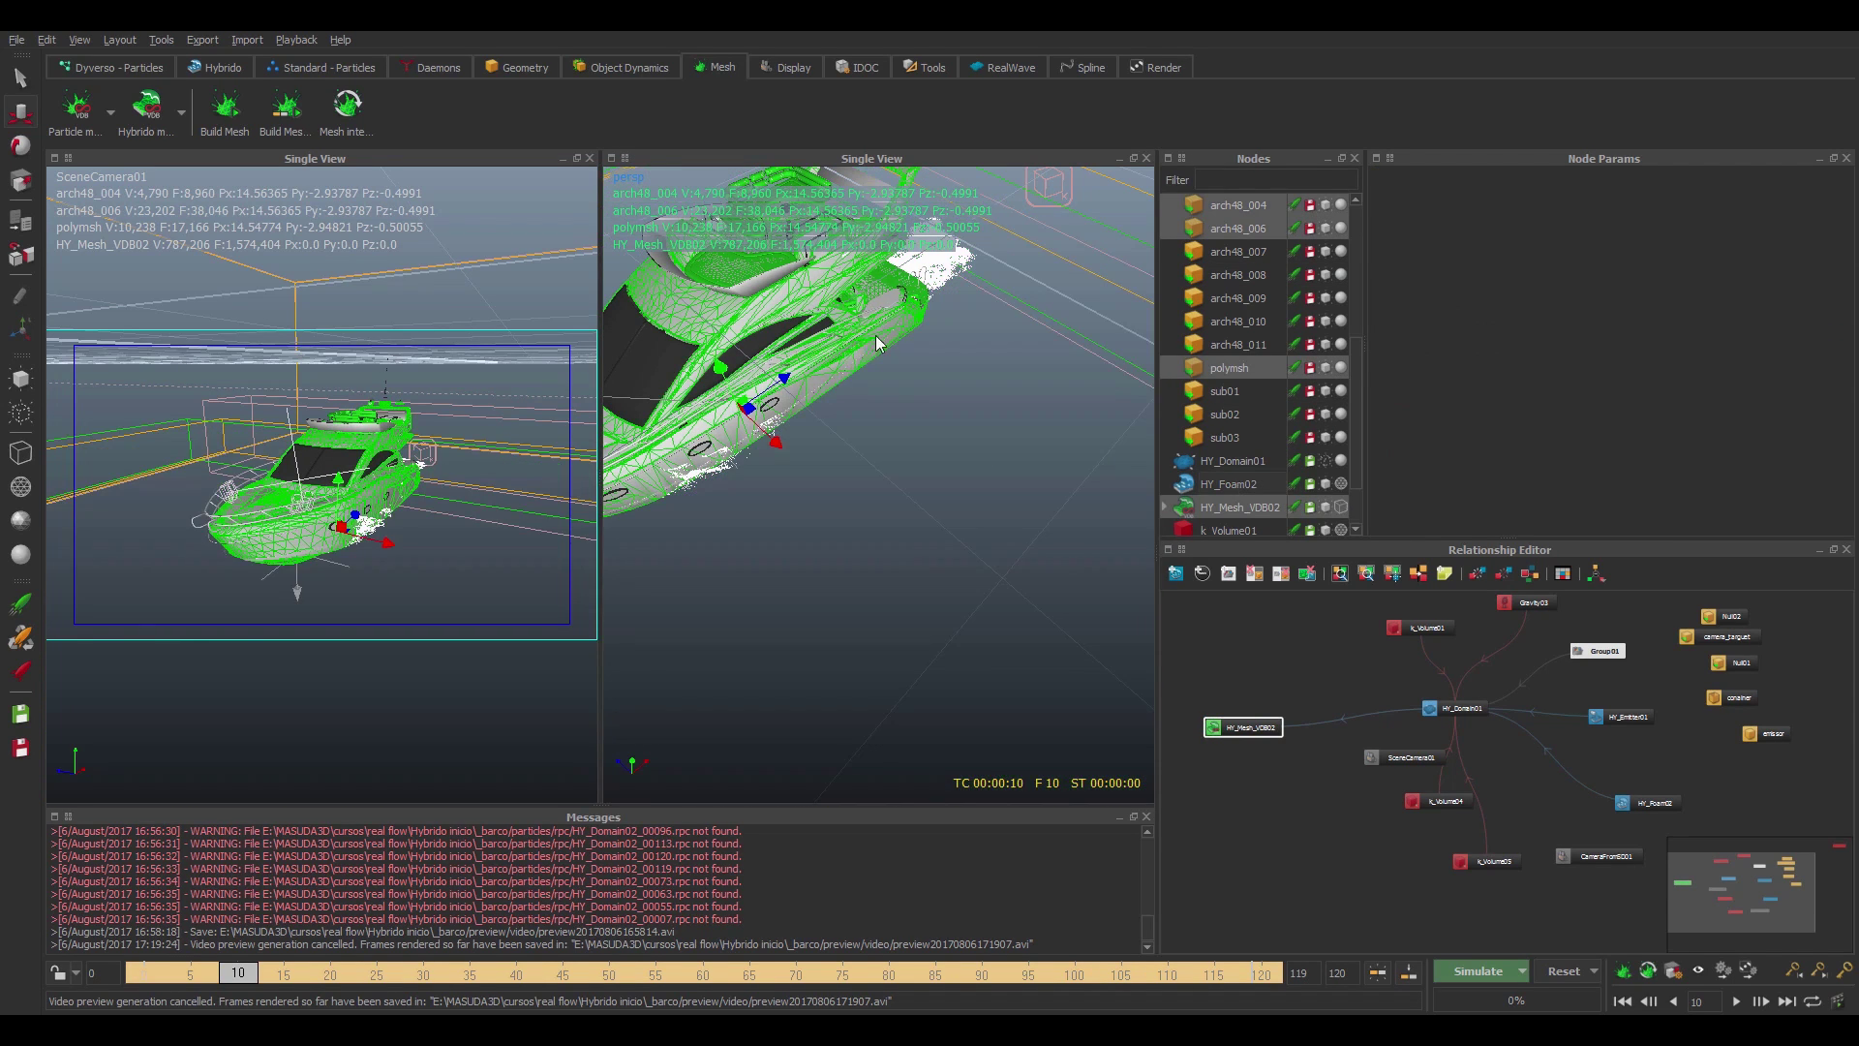
pyautogui.keyDown('alt'); pyautogui.moveTo(897, 386); pyautogui.dragTo(717, 334); pyautogui.keyUp('alt')
pyautogui.click(728, 317)
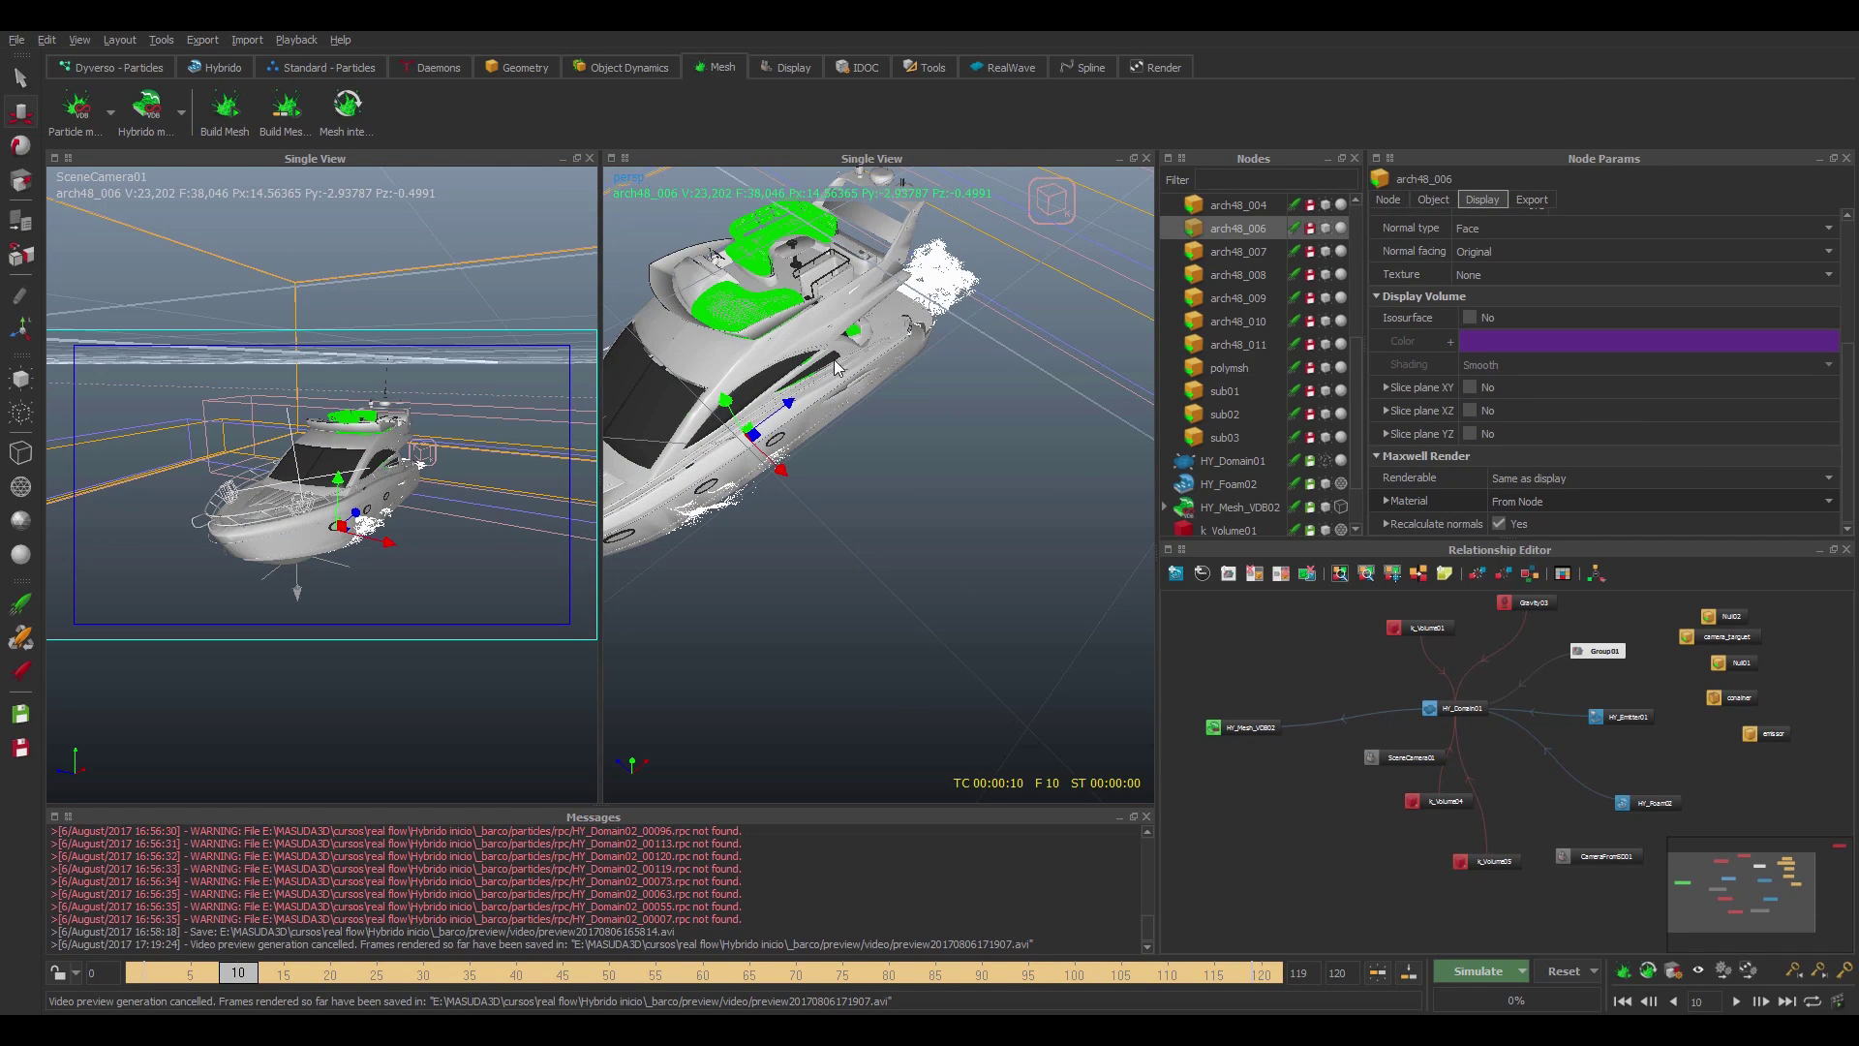
# - Centre on the arch48_006 deck seats and colour them dark red (#aa0000), then select the hull
pyautogui.click(78, 40)
pyautogui.click(117, 331)
pyautogui.keyDown('alt'); pyautogui.moveTo(835, 422); pyautogui.dragTo(1375, 476); pyautogui.keyUp('alt')
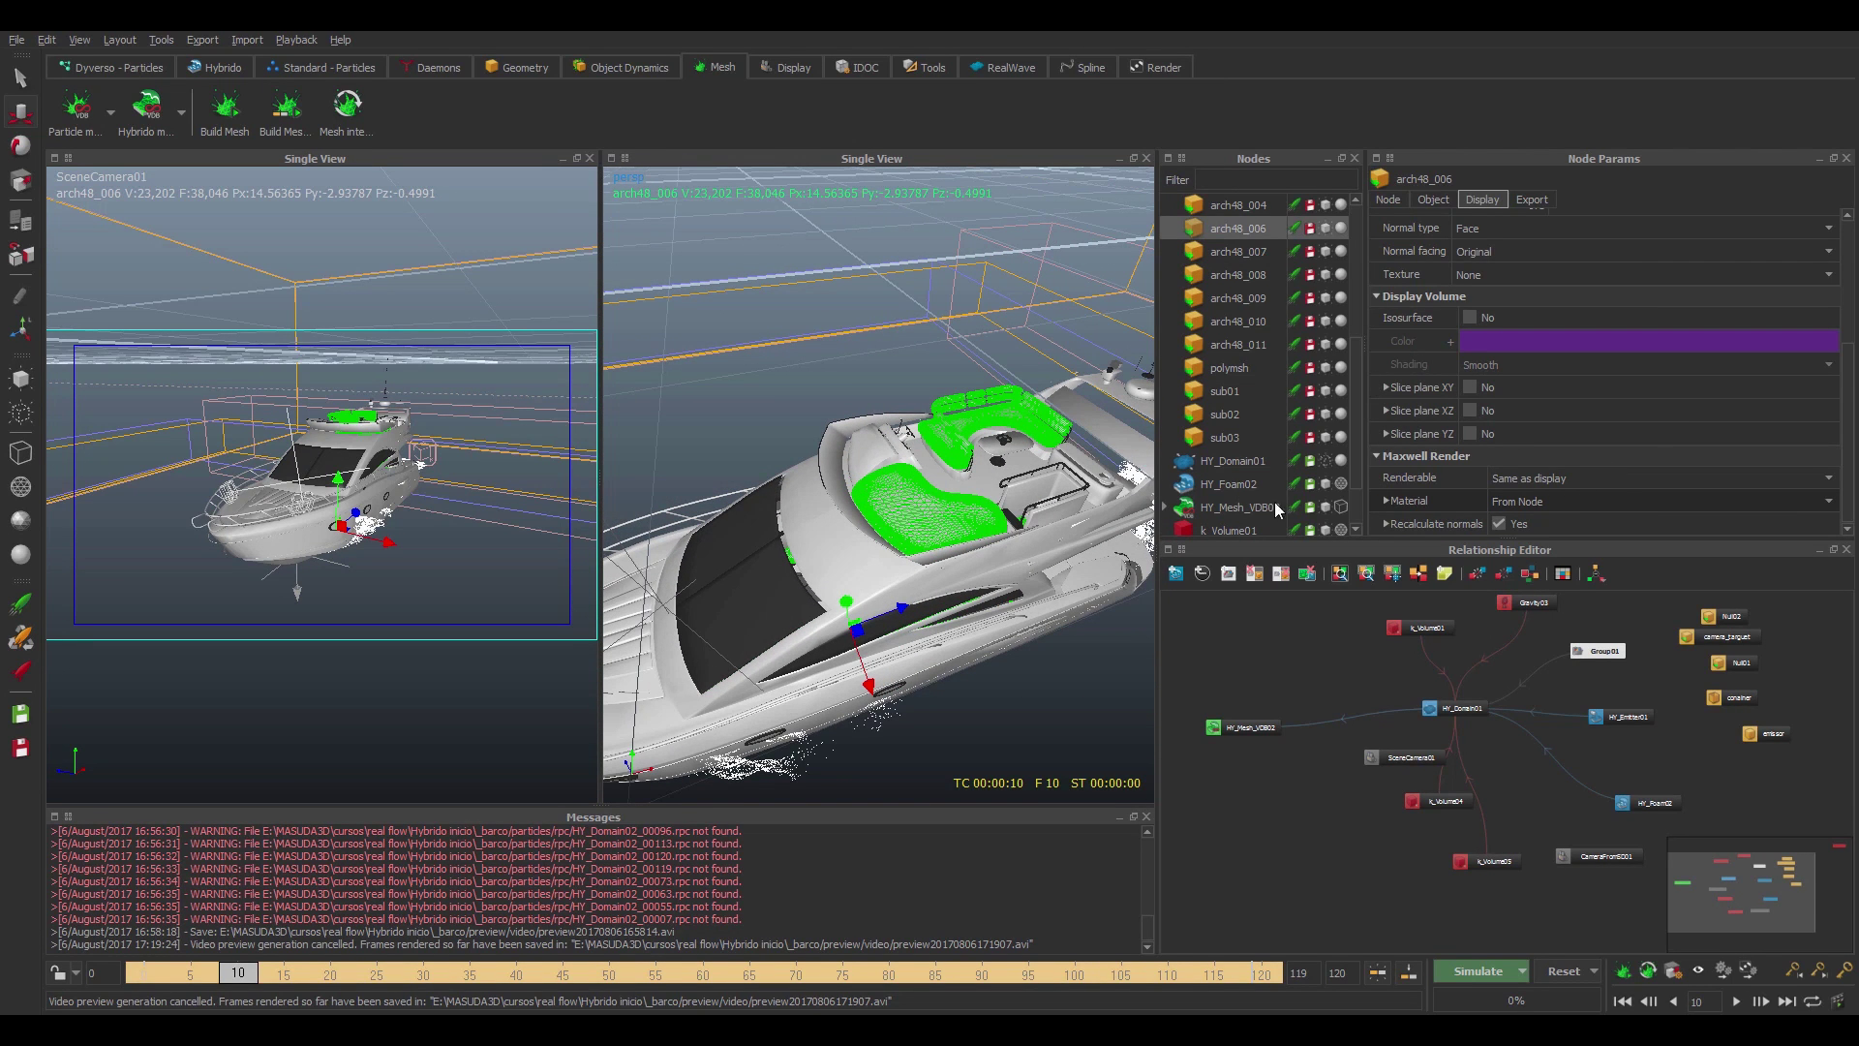
pyautogui.click(1391, 201)
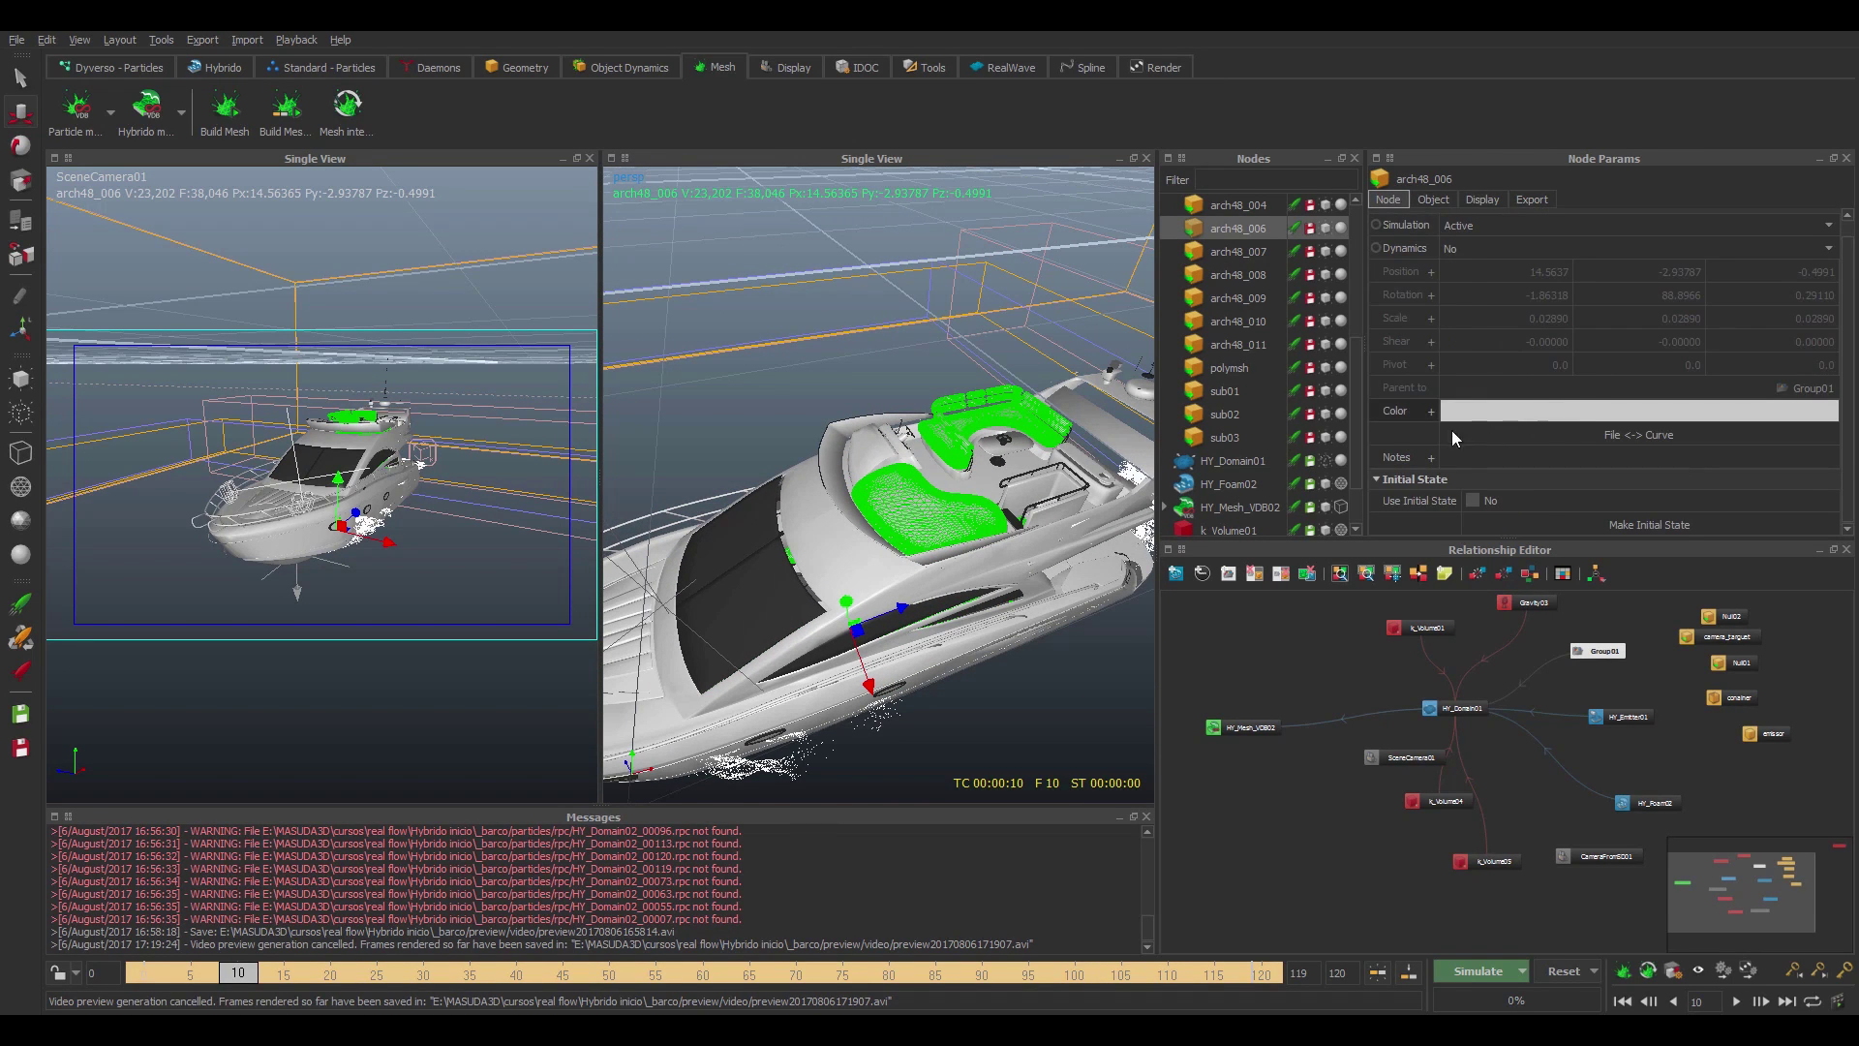
pyautogui.click(1561, 414)
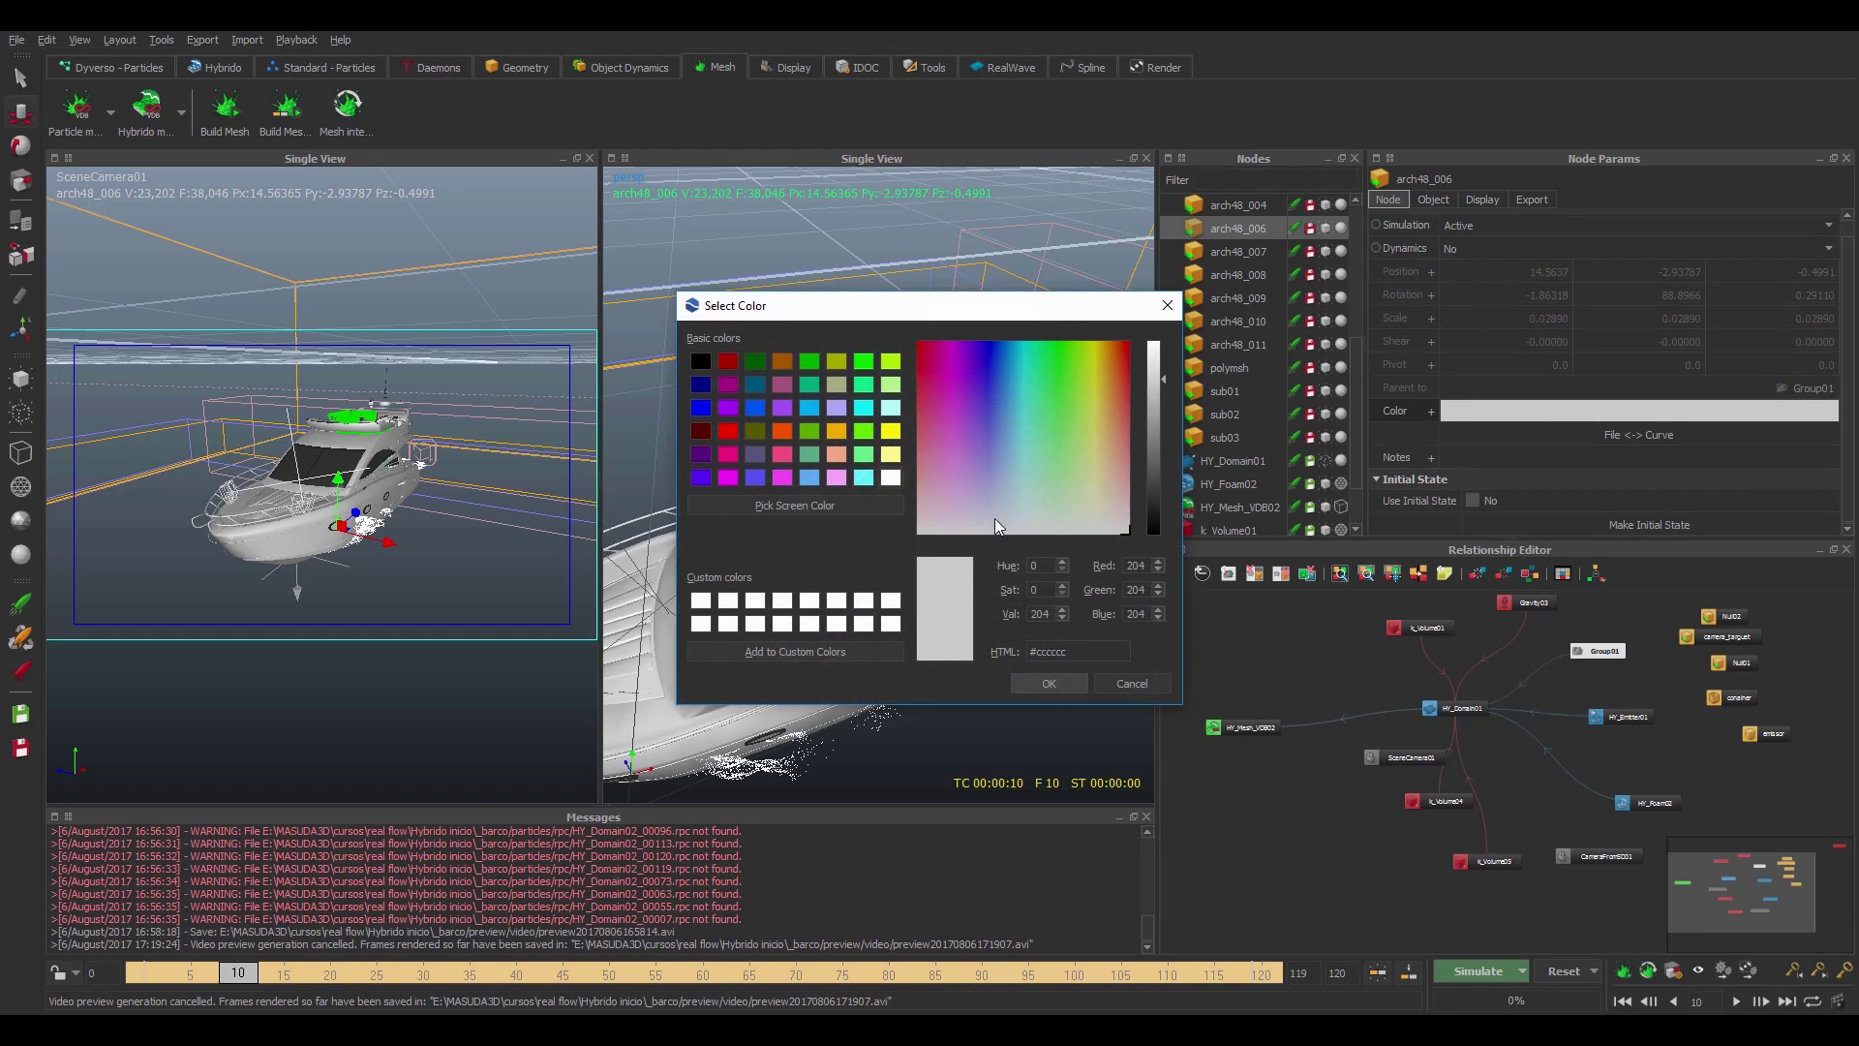
pyautogui.click(726, 362)
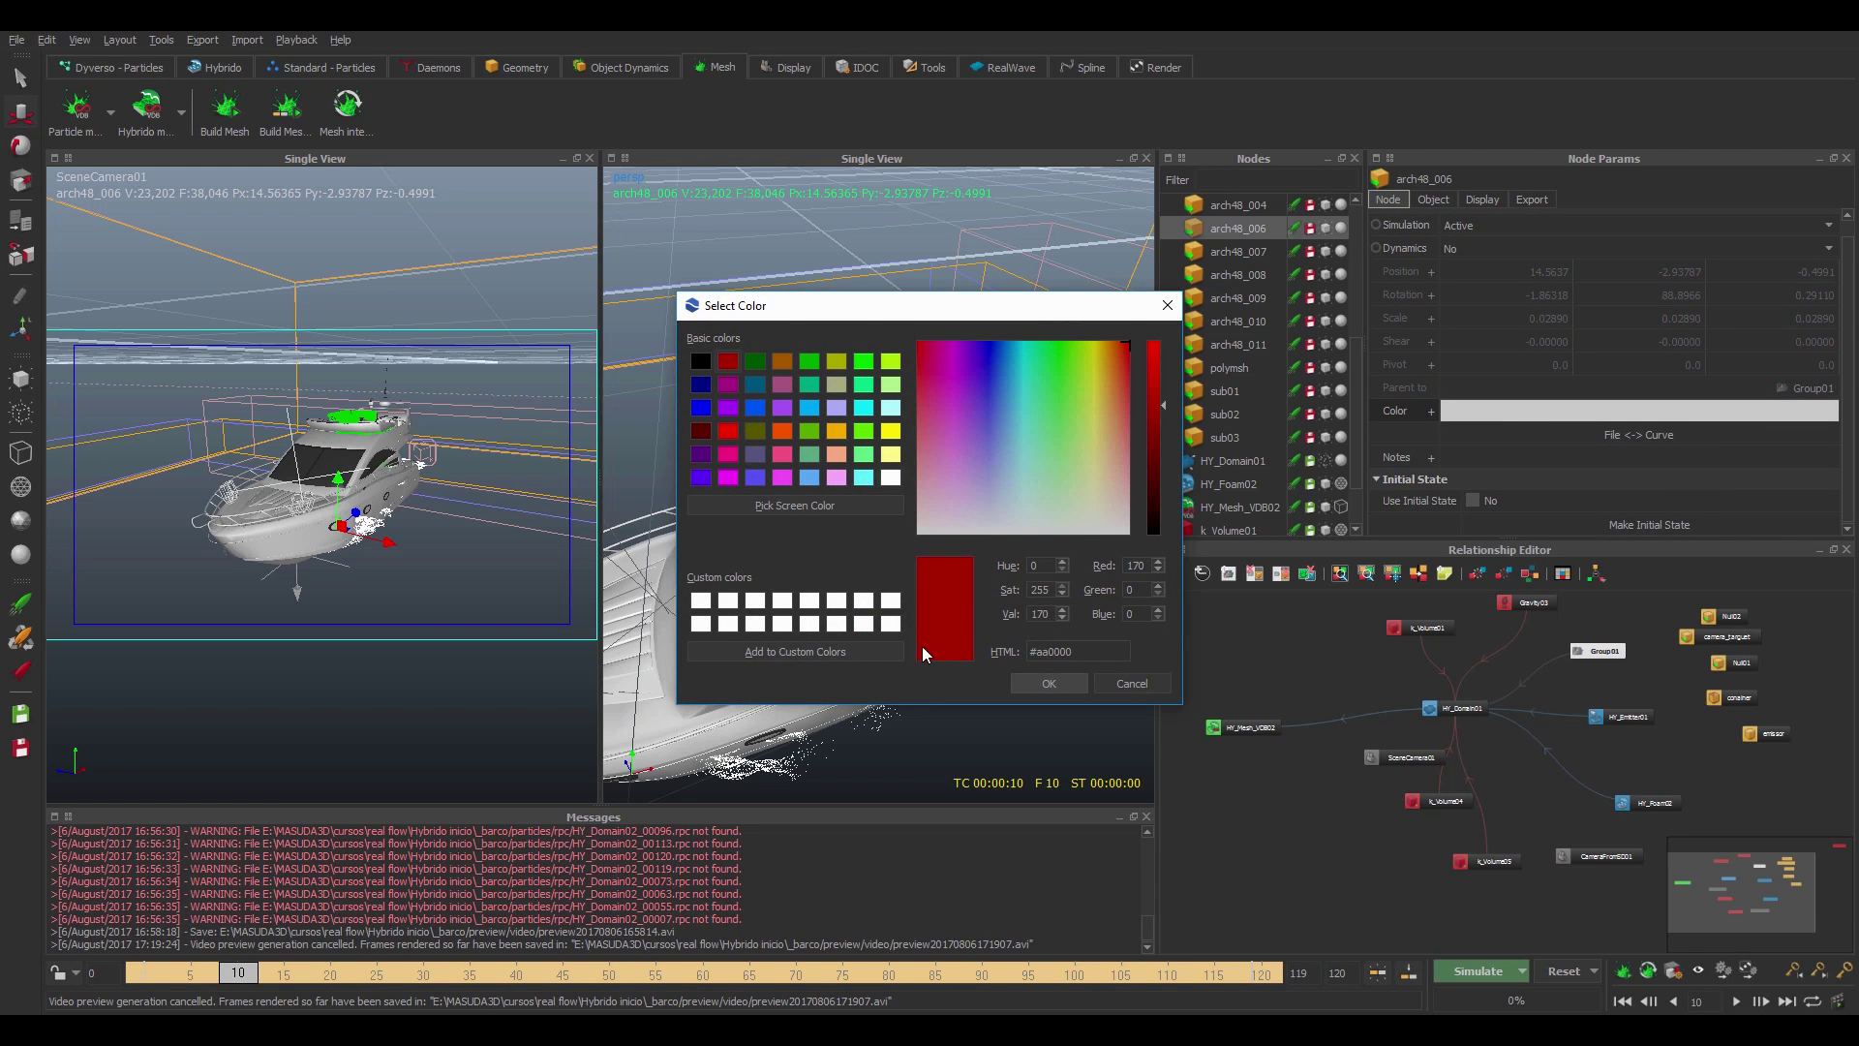
pyautogui.click(1047, 683)
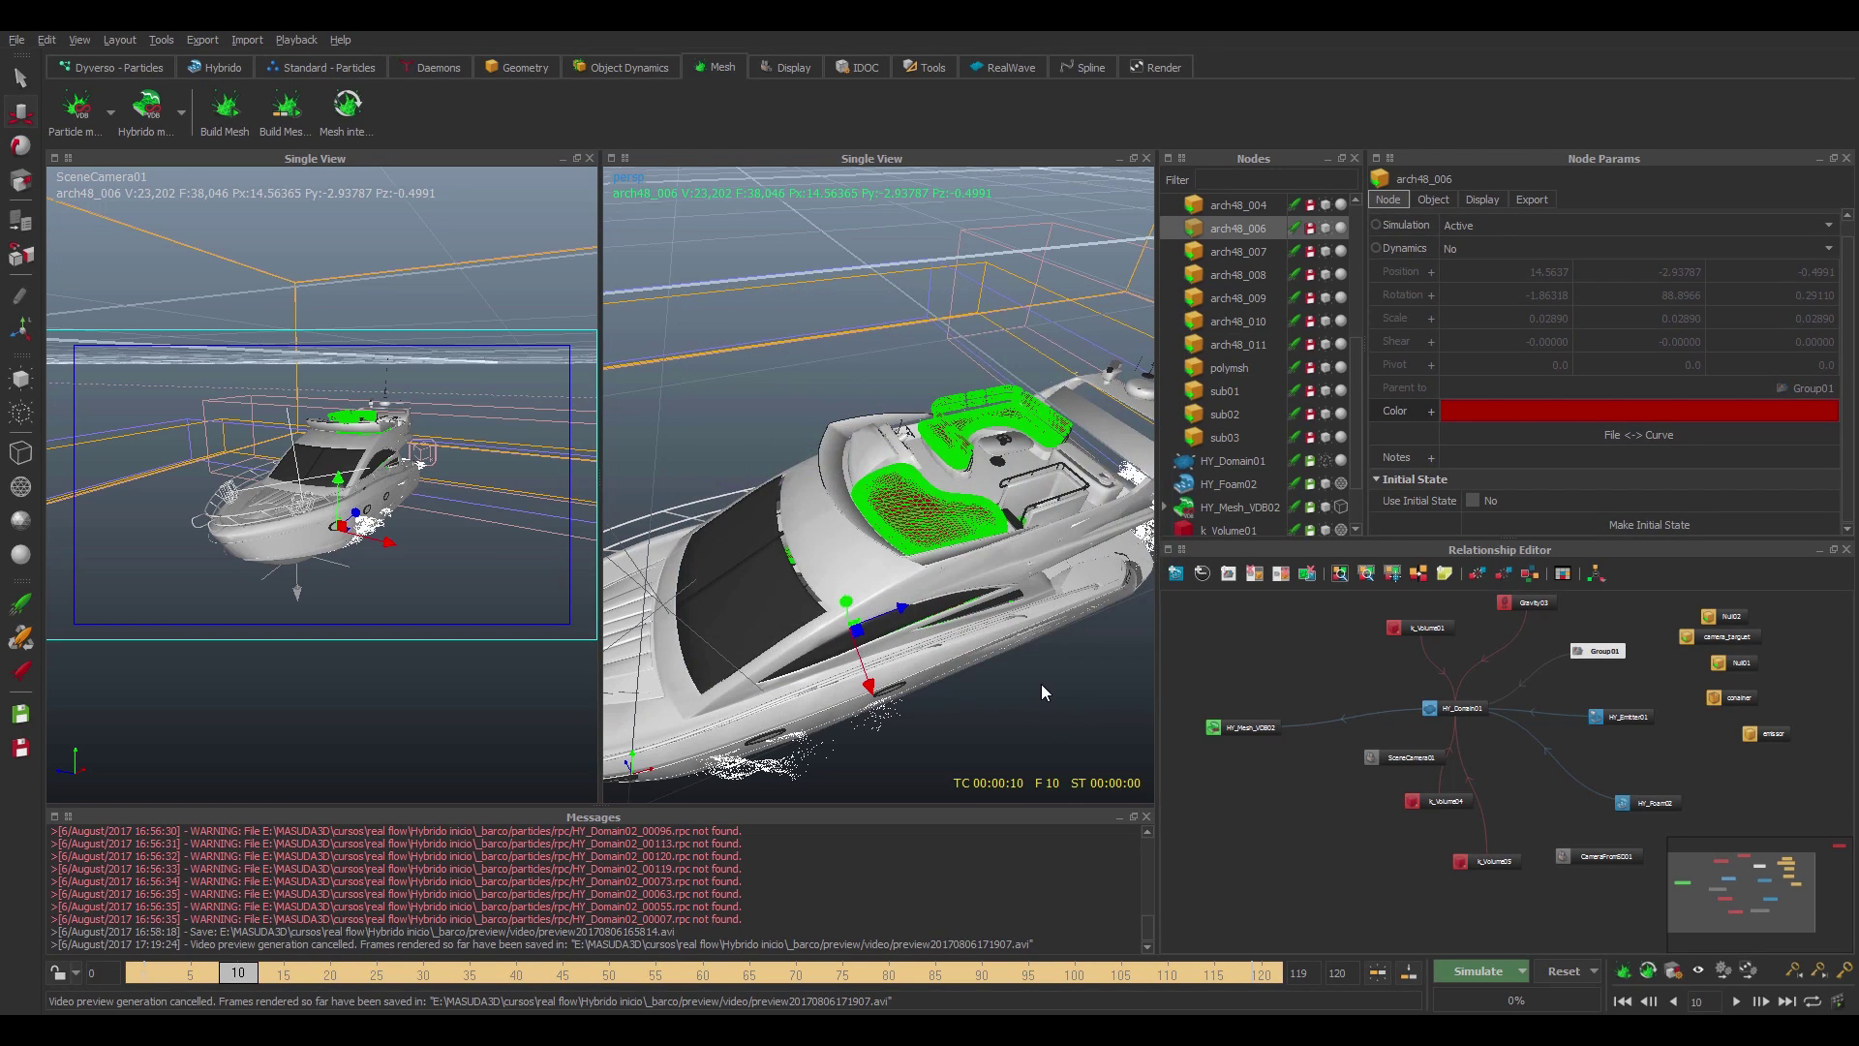
pyautogui.click(870, 451)
pyautogui.keyDown('alt'); pyautogui.moveTo(911, 557); pyautogui.dragTo(934, 594); pyautogui.keyUp('alt')
# - Give the portholes part arch48_010 the brown_bottle render material
pyautogui.keyDown('ctrl'); pyautogui.click(926, 587); pyautogui.keyUp('ctrl')
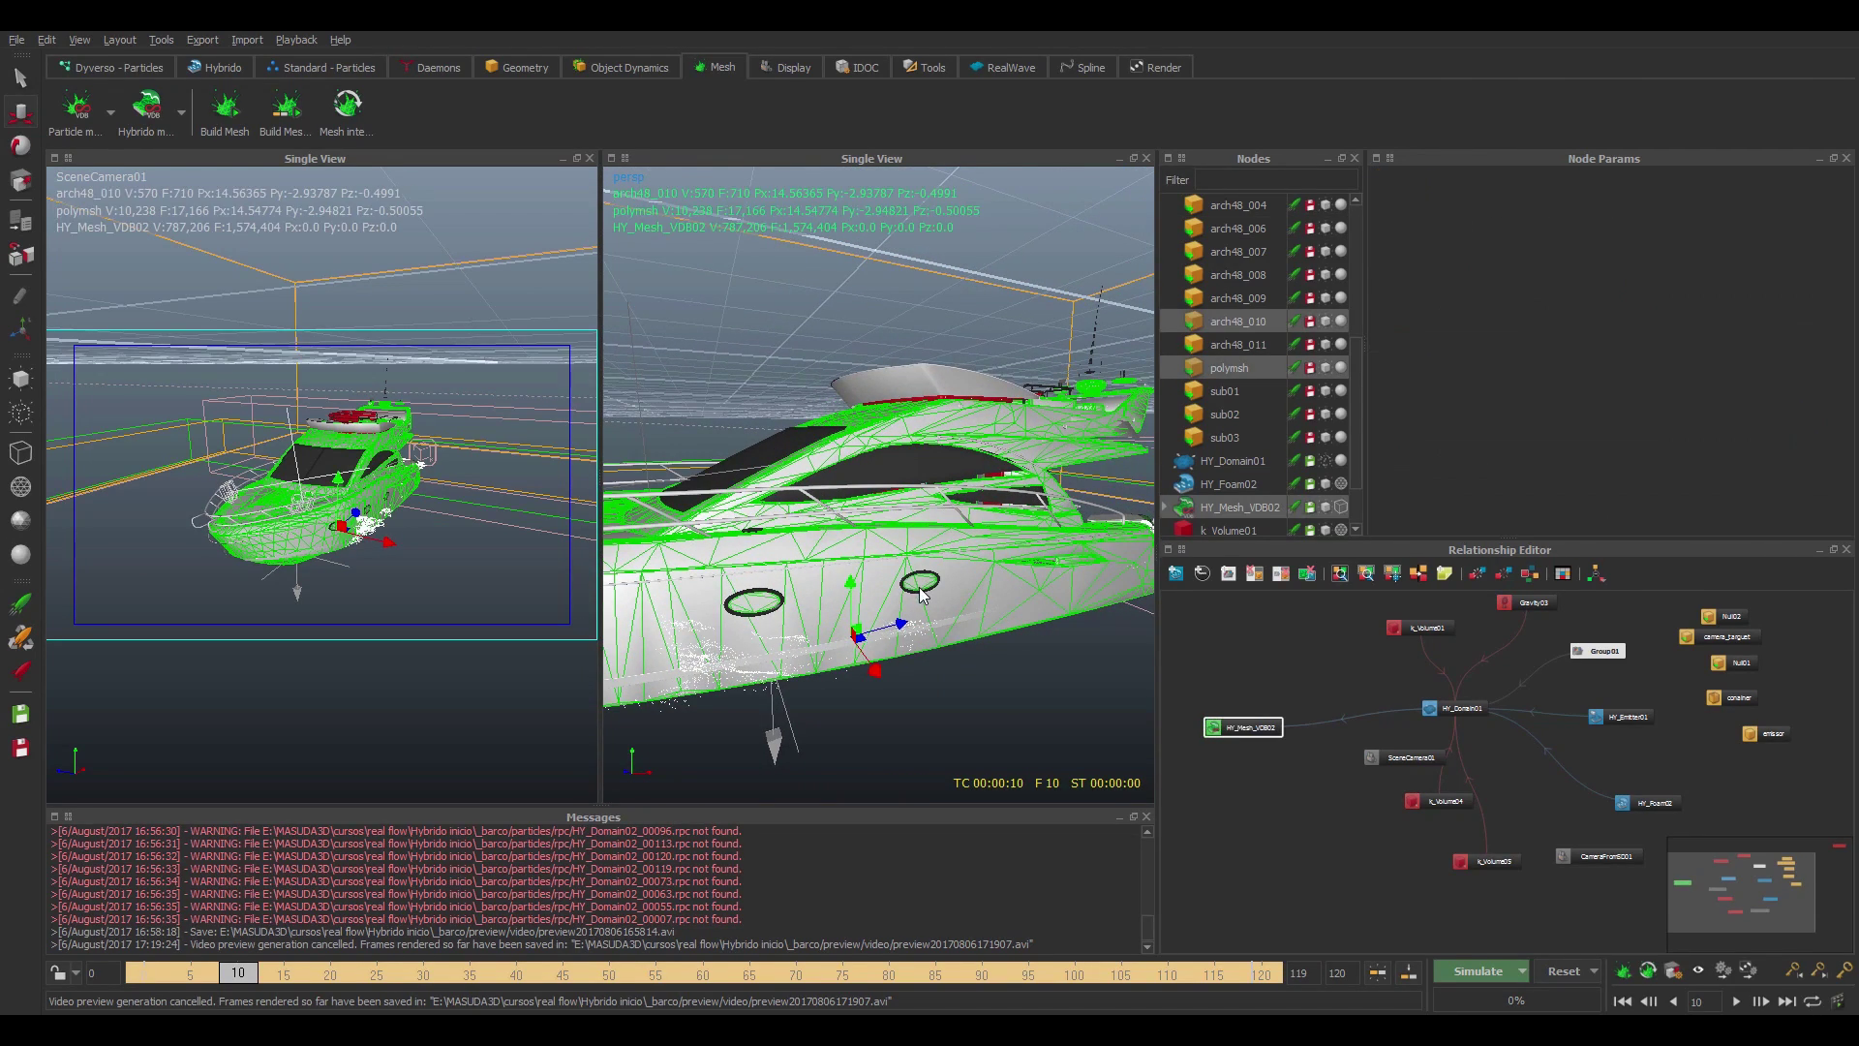
pyautogui.click(922, 587)
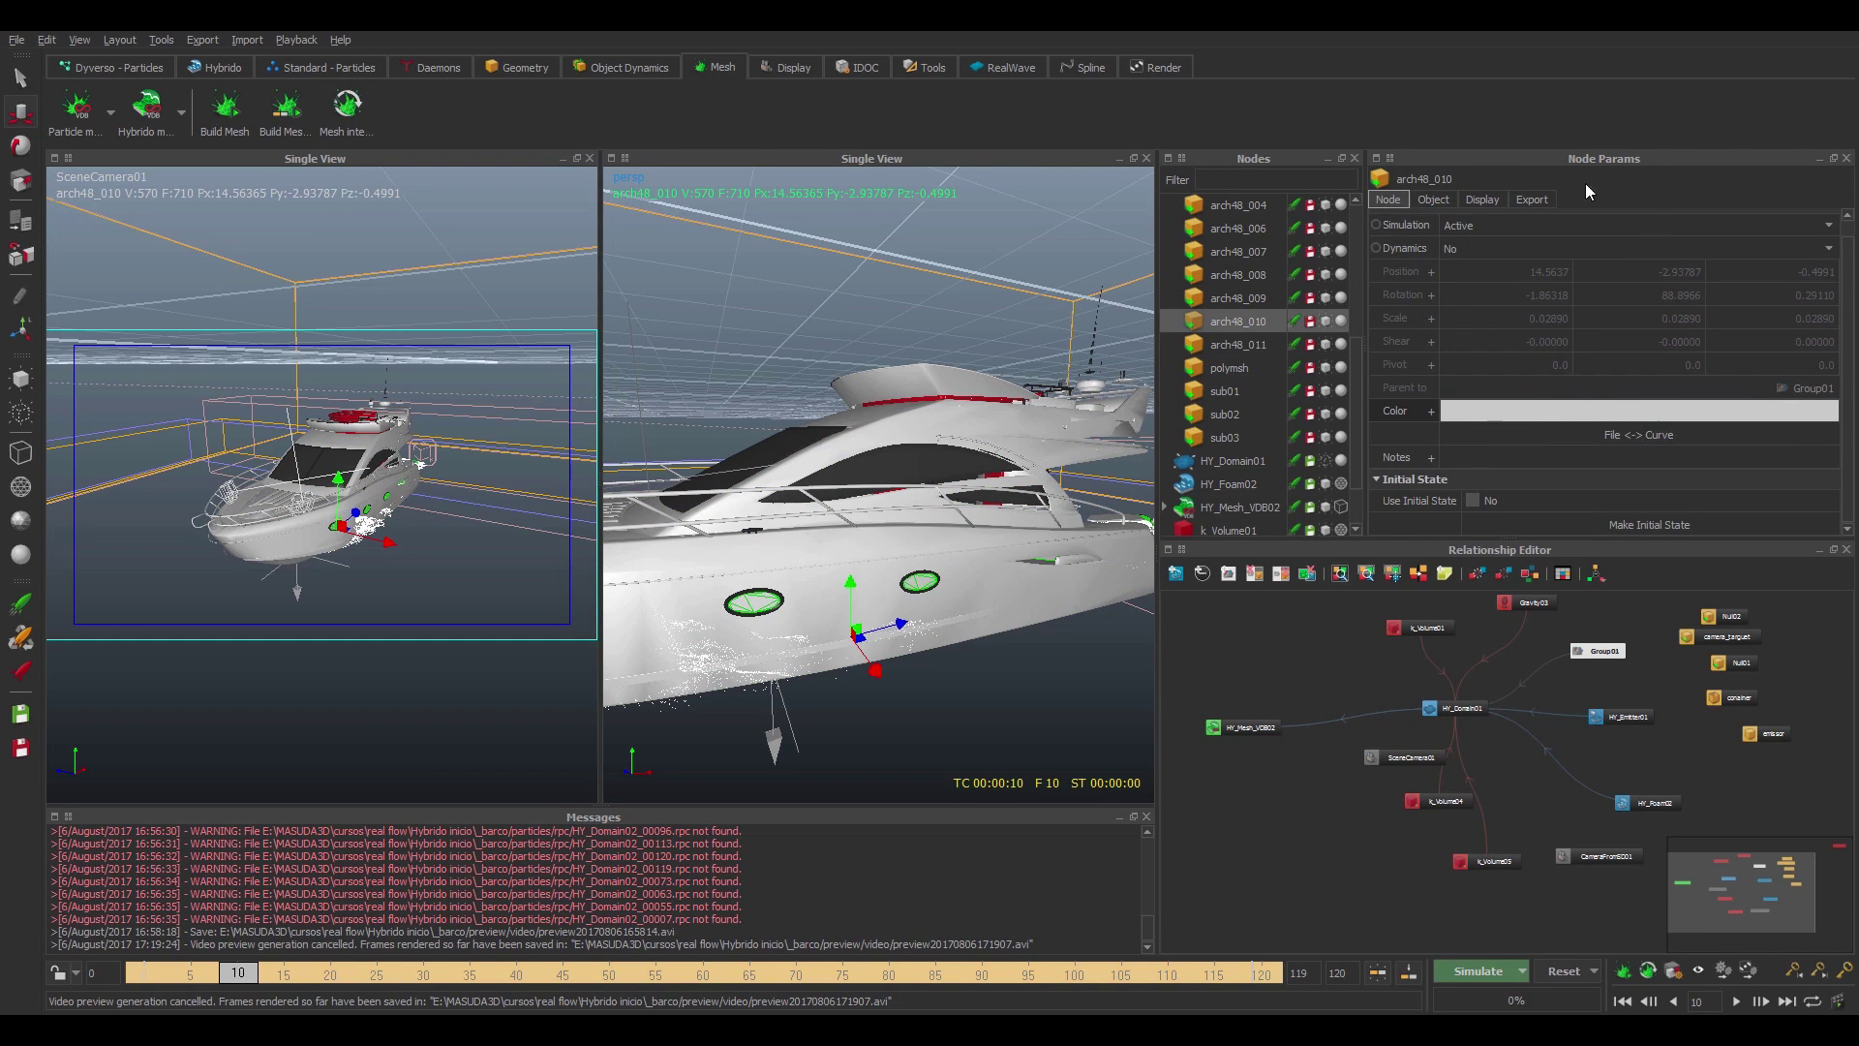
pyautogui.click(1487, 199)
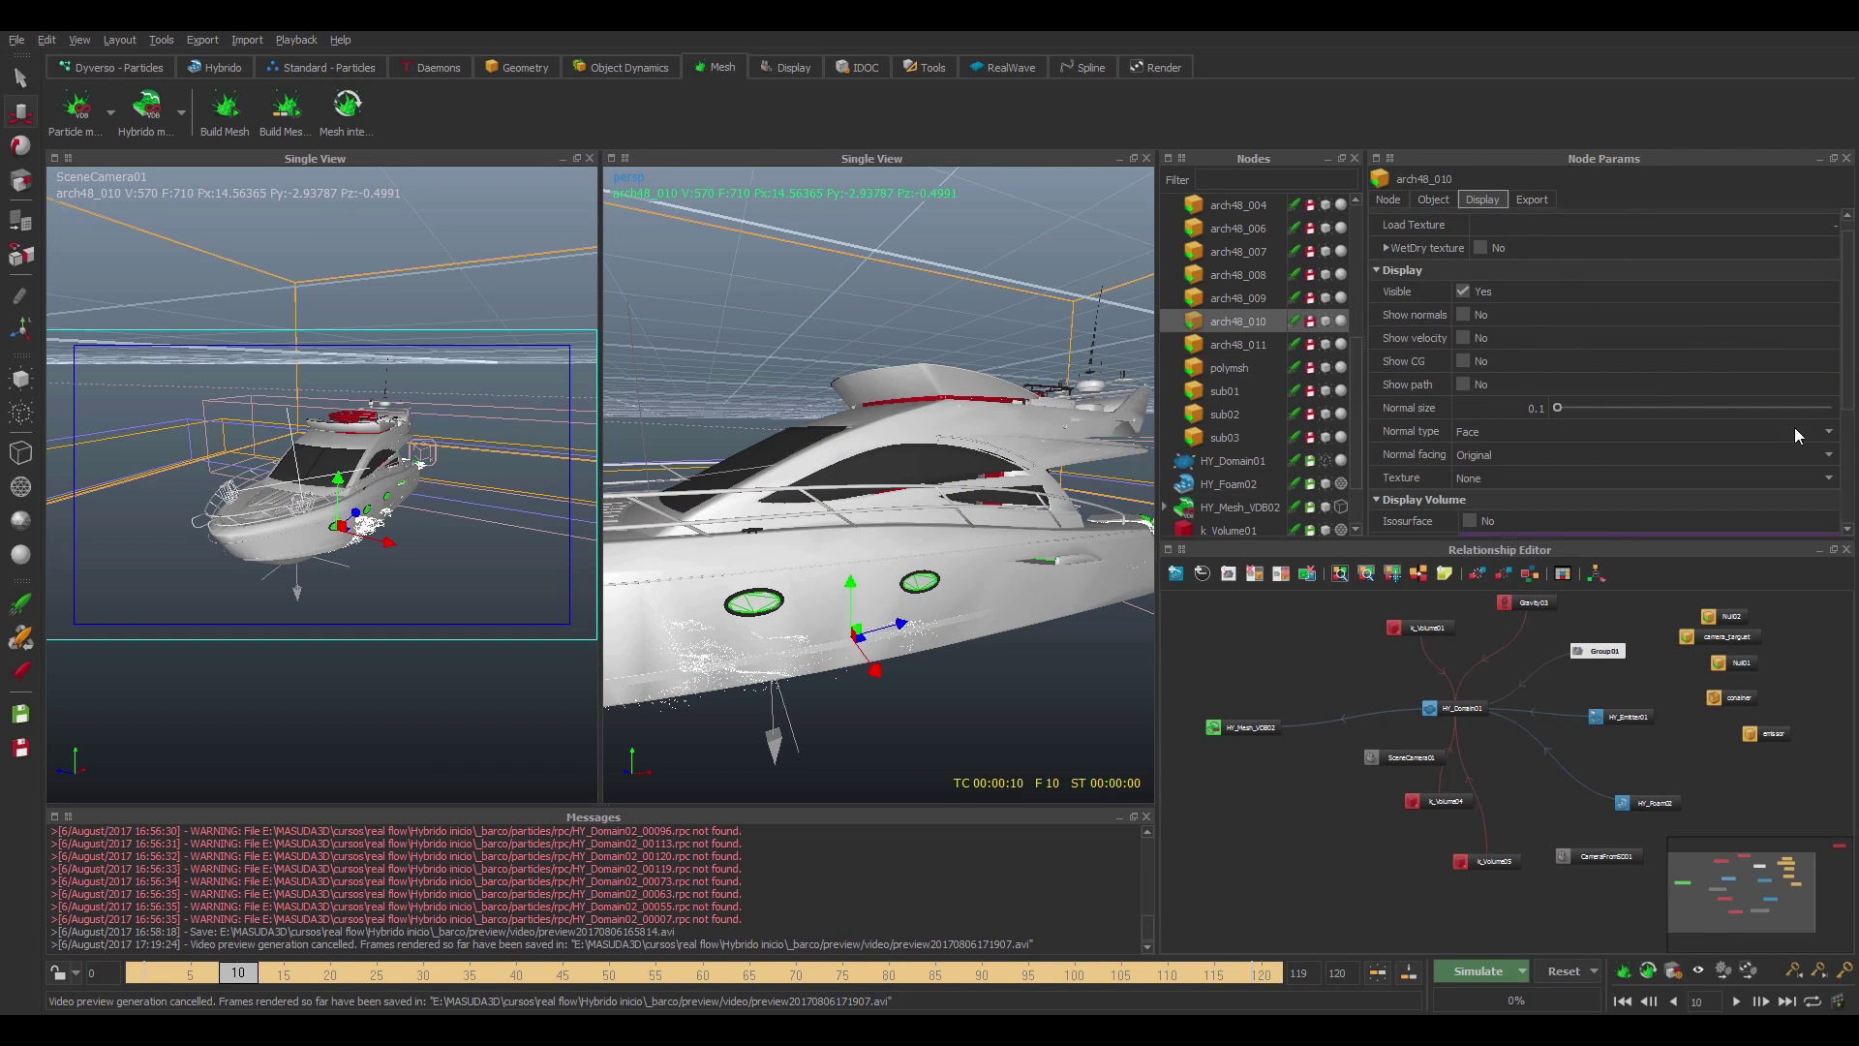
pyautogui.scroll(-3, 1846, 407)
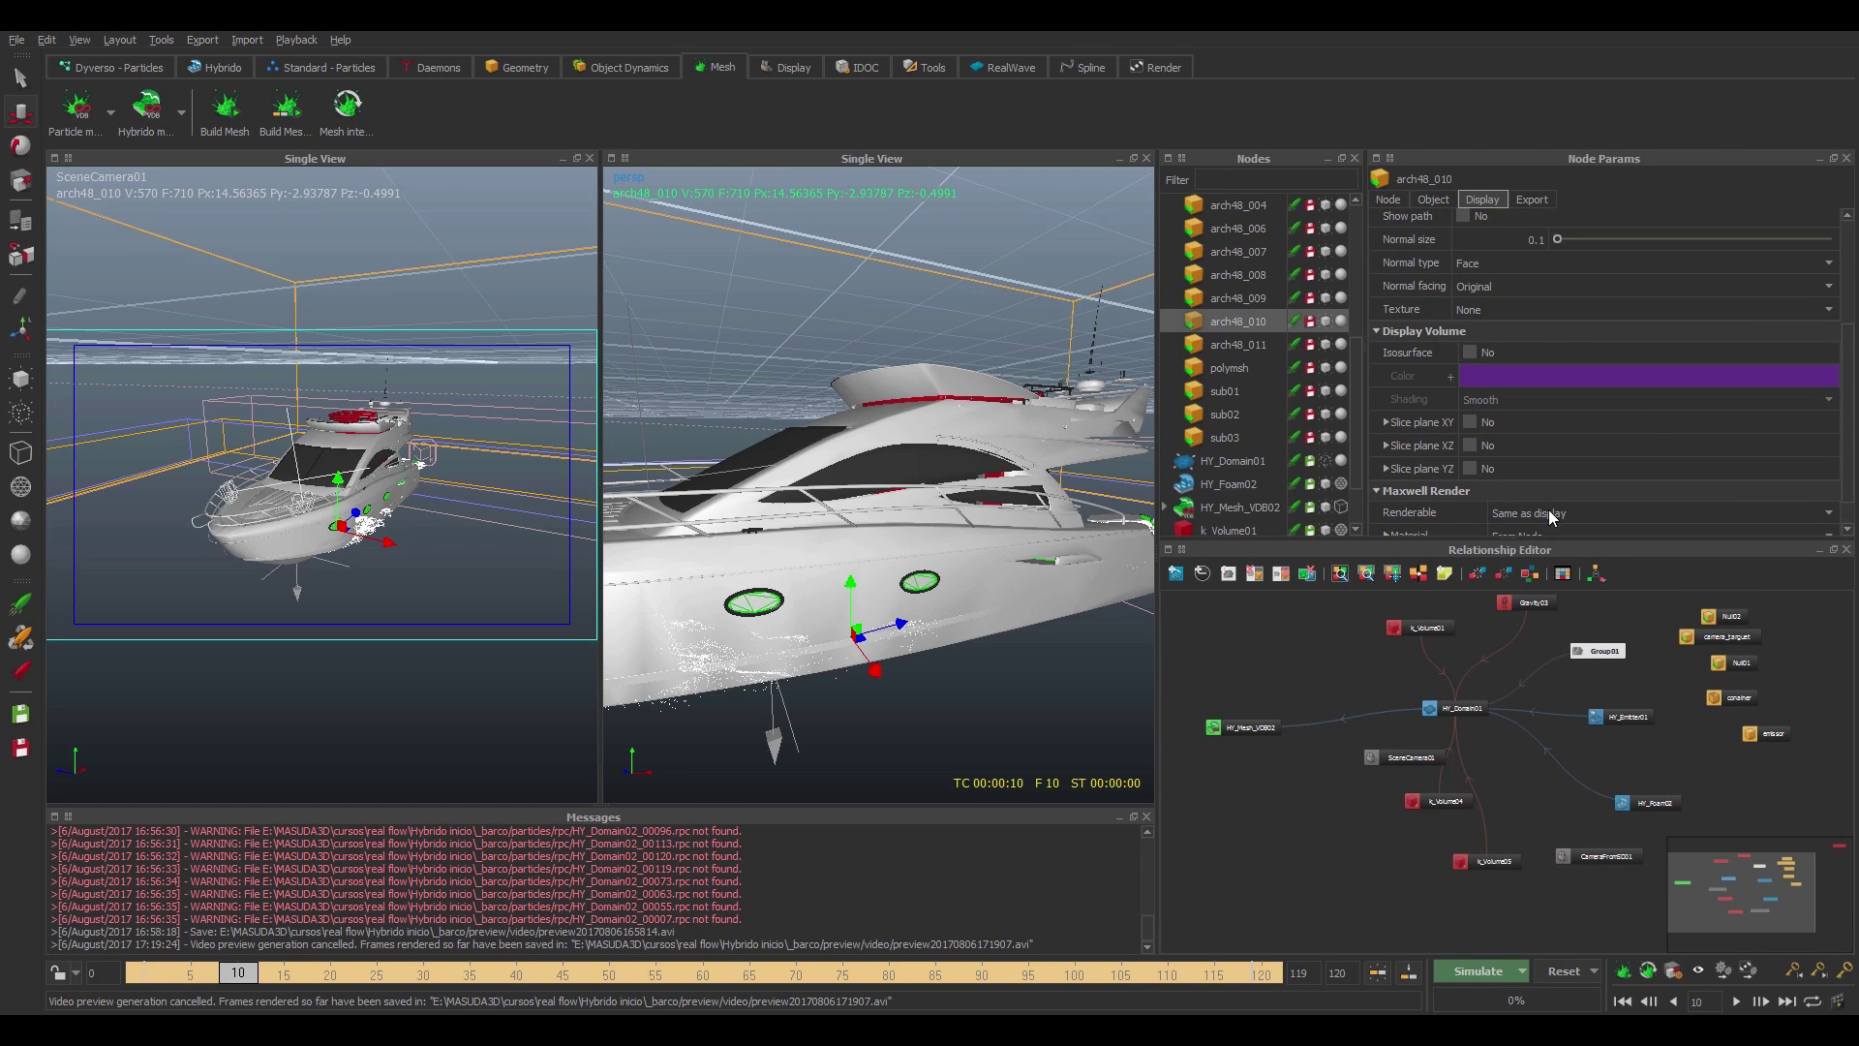
pyautogui.click(1554, 527)
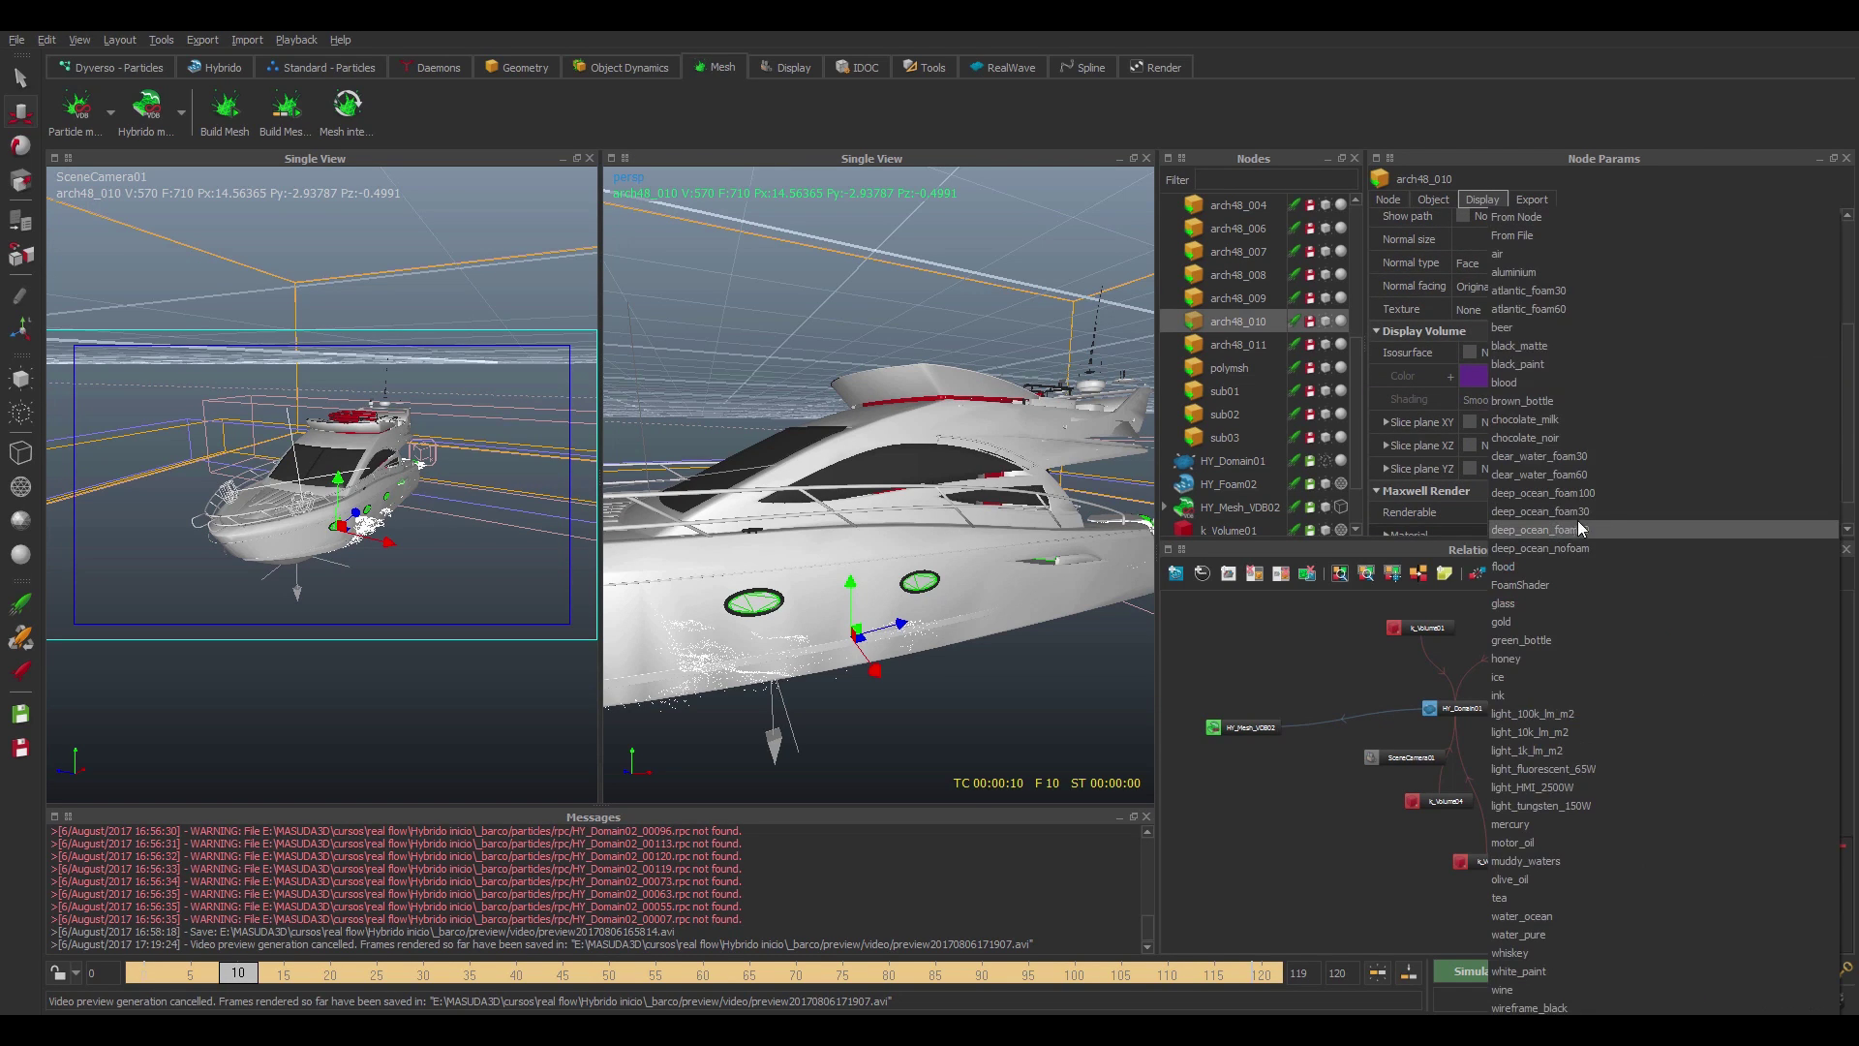
pyautogui.click(1536, 401)
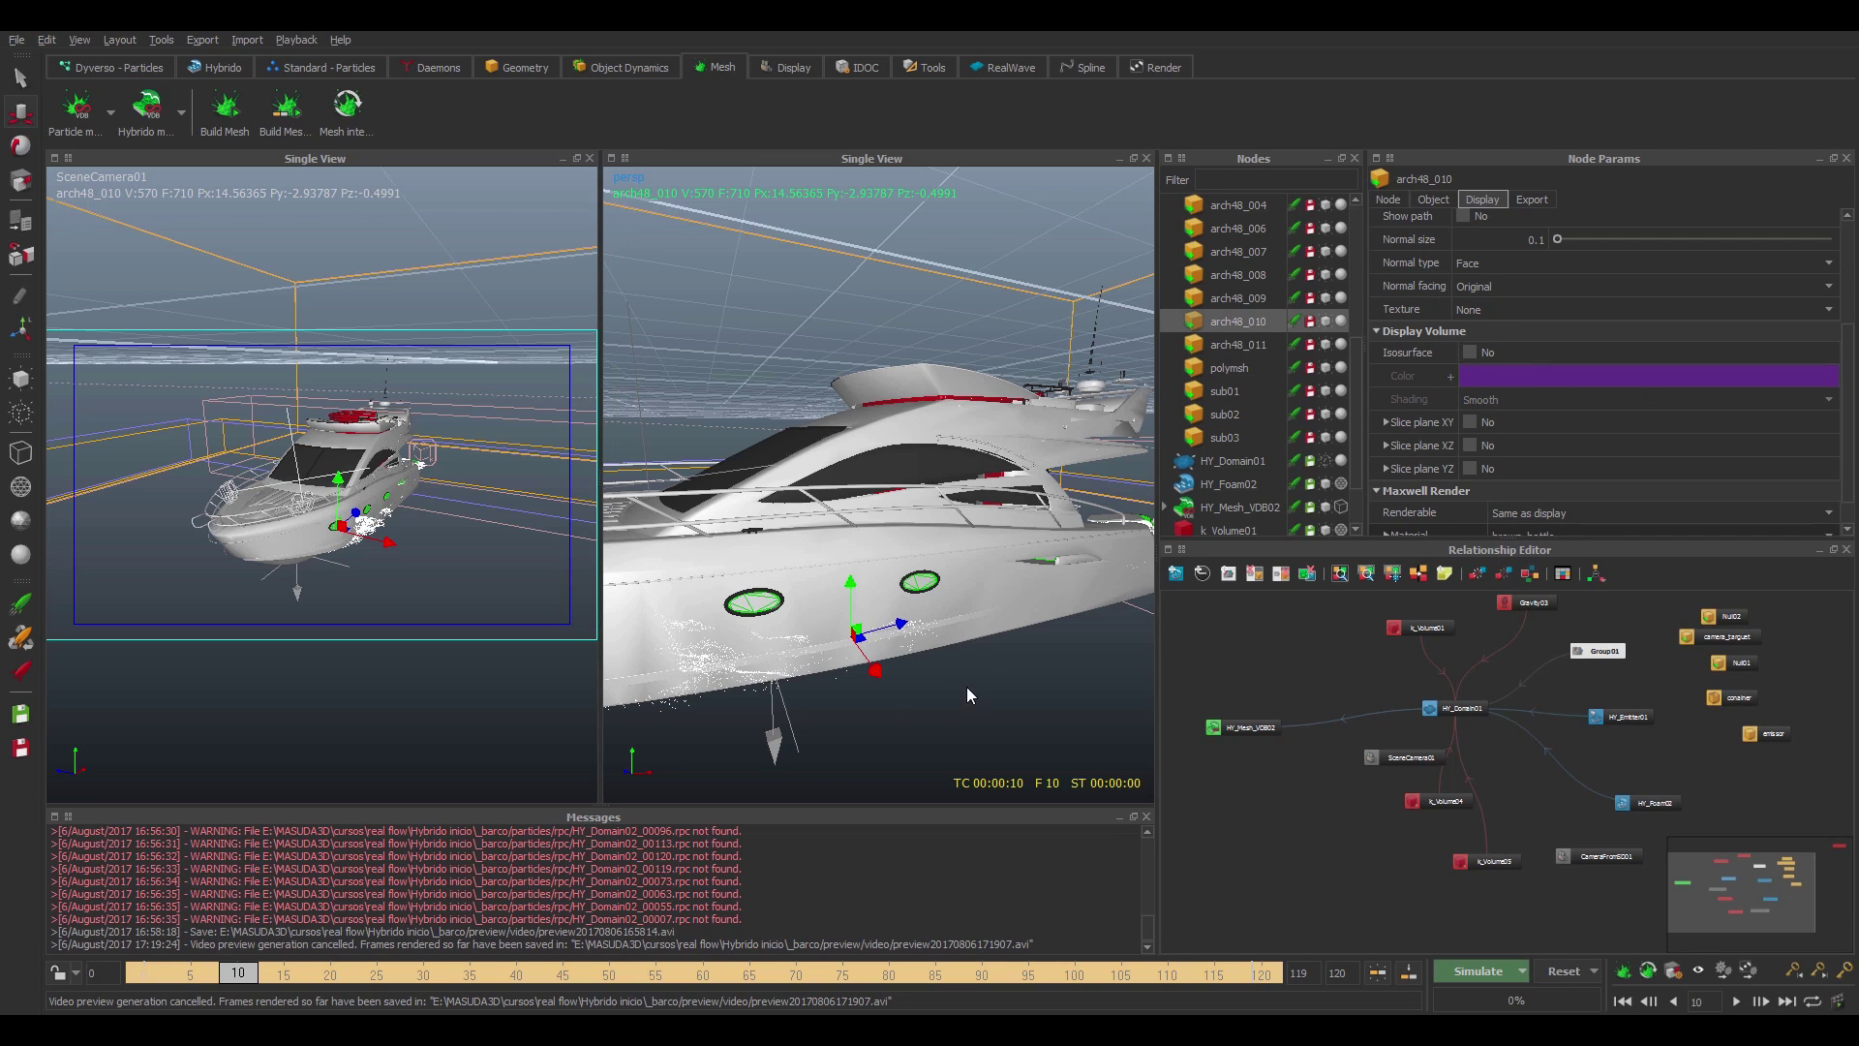
# - Colour the hull's lower stripe arch48_009 orange
pyautogui.moveTo(1003, 682); pyautogui.dragTo(854, 676, button='middle')
pyautogui.click(887, 690)
pyautogui.click(829, 683)
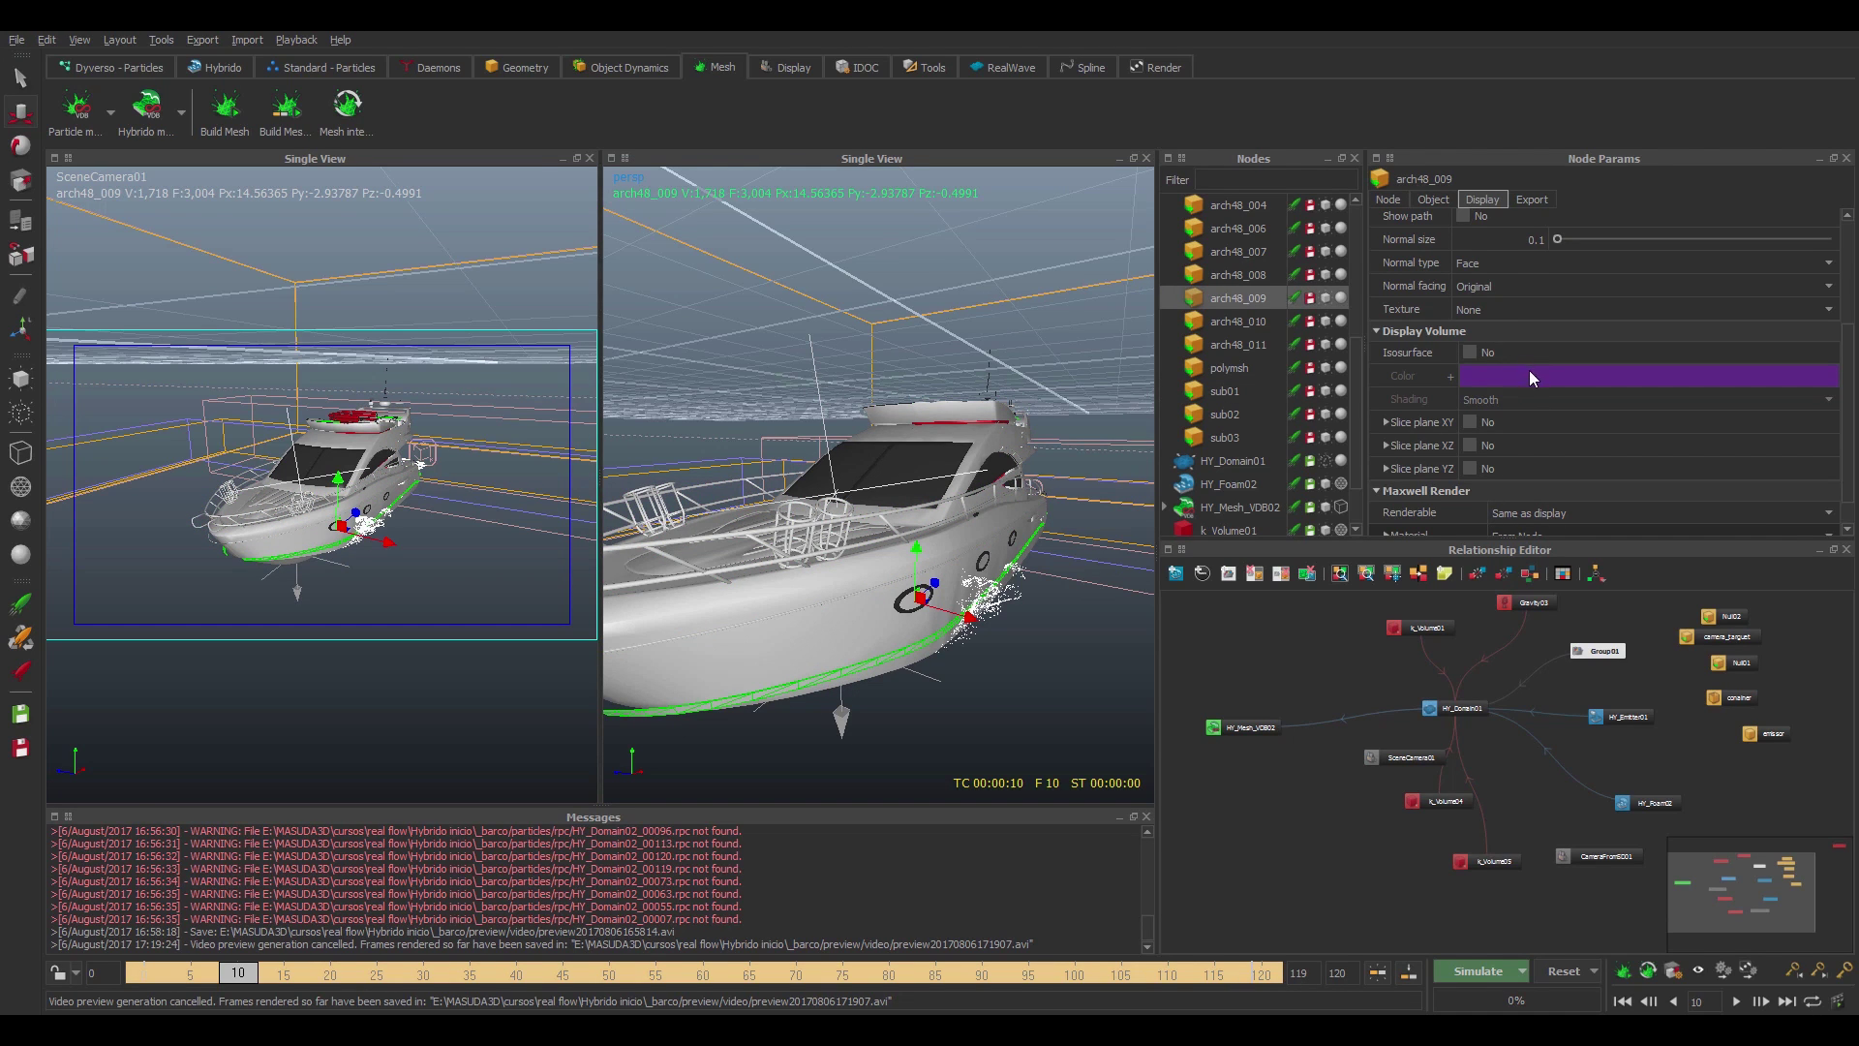
pyautogui.click(1392, 199)
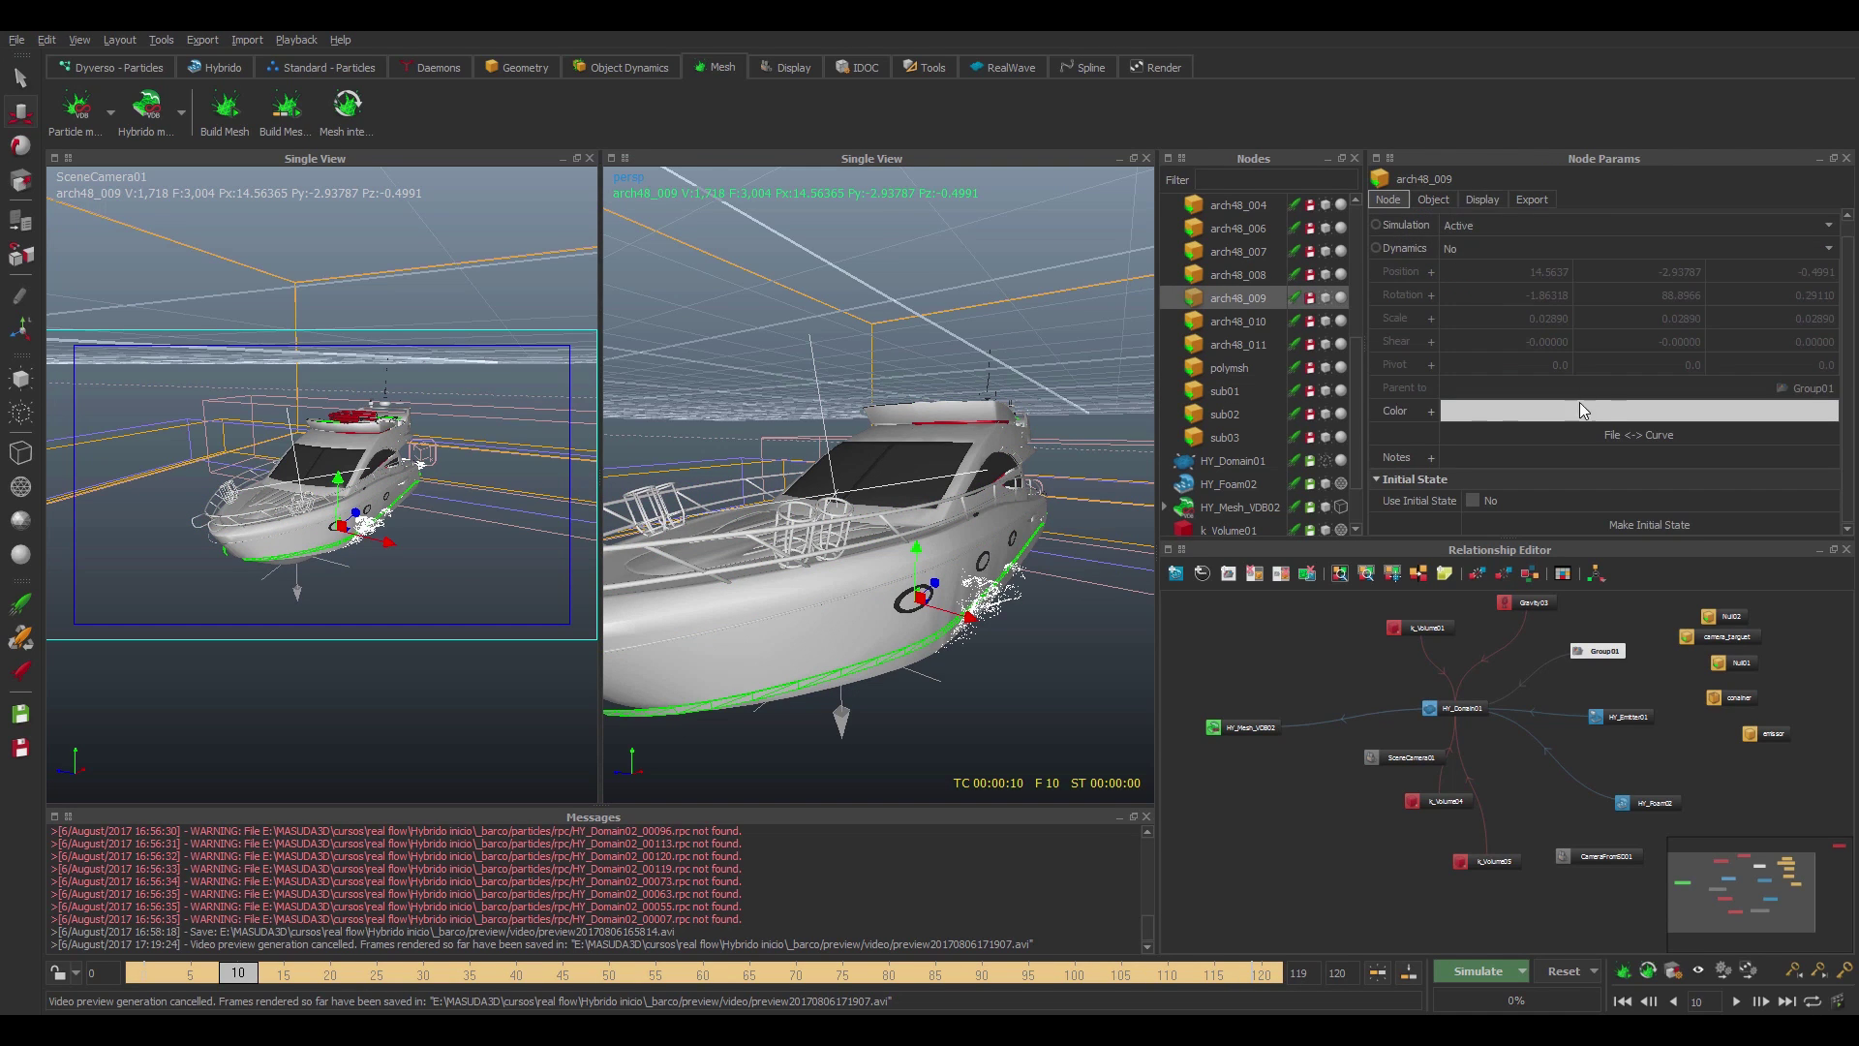
pyautogui.click(1453, 410)
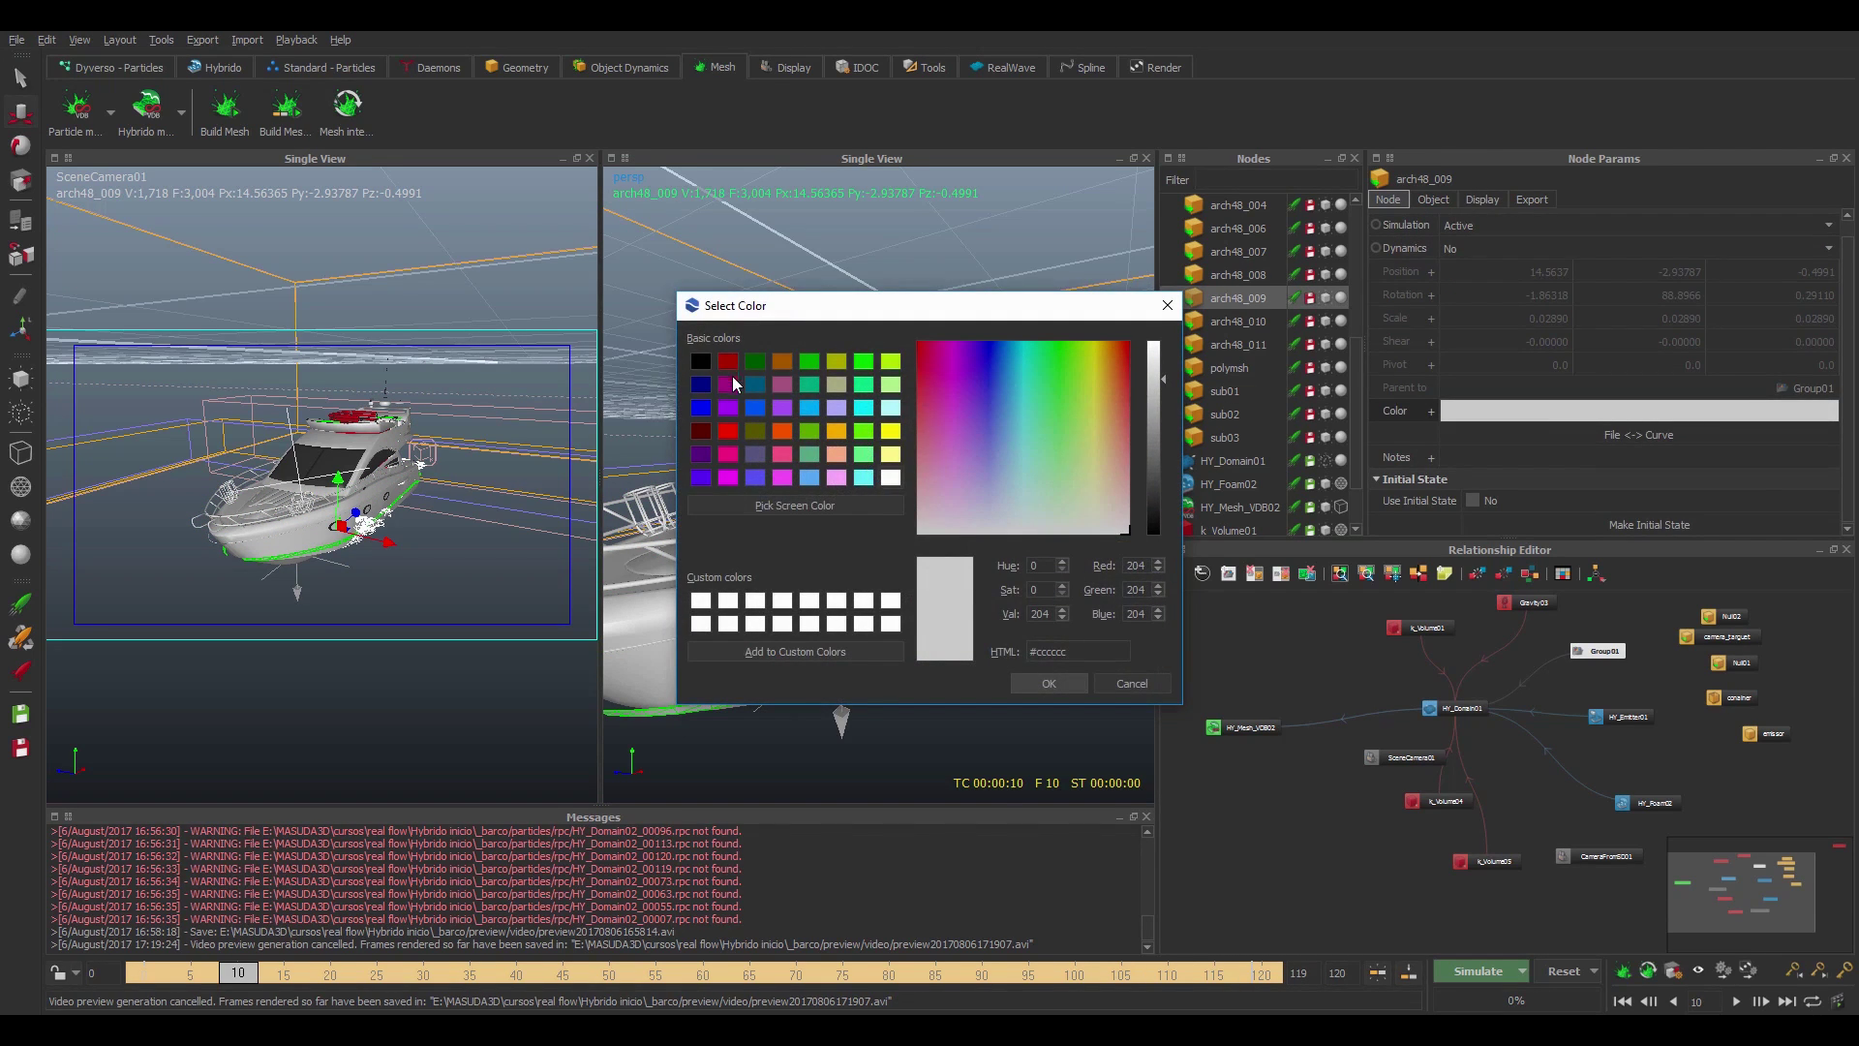
pyautogui.click(783, 361)
pyautogui.click(1050, 684)
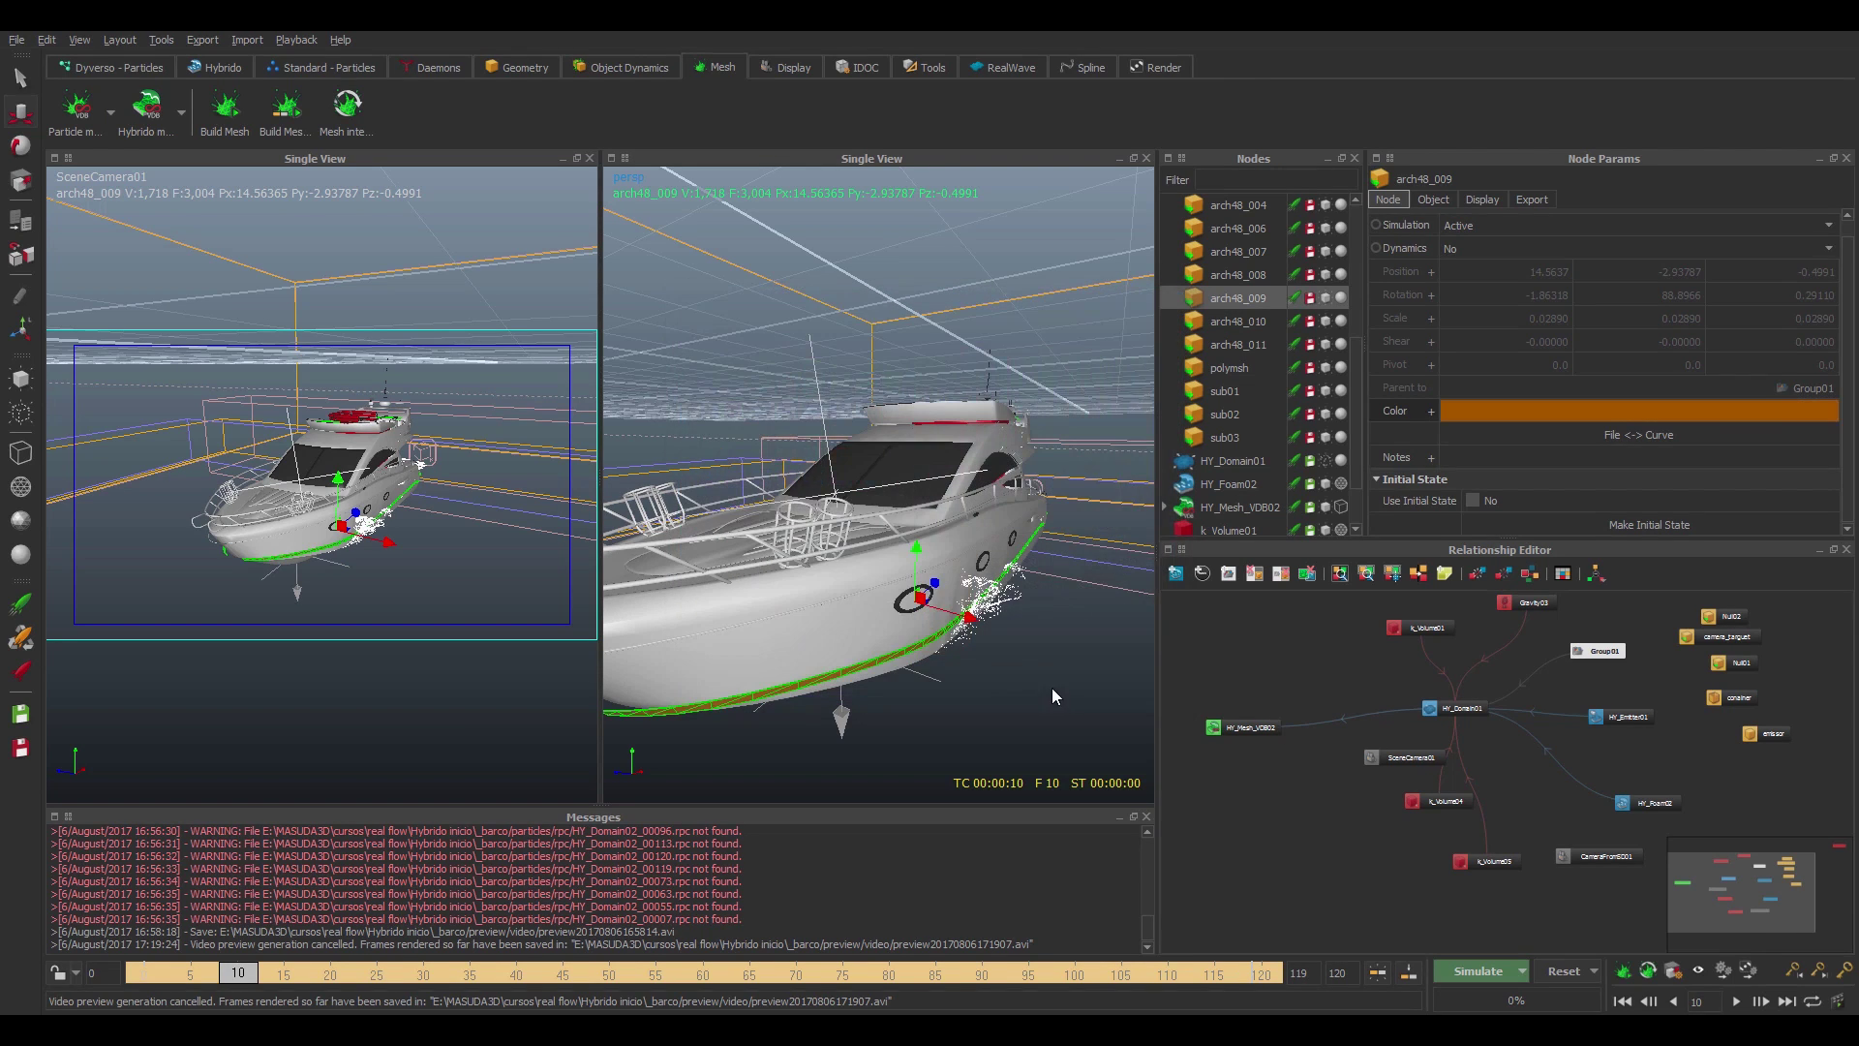
pyautogui.click(1050, 666)
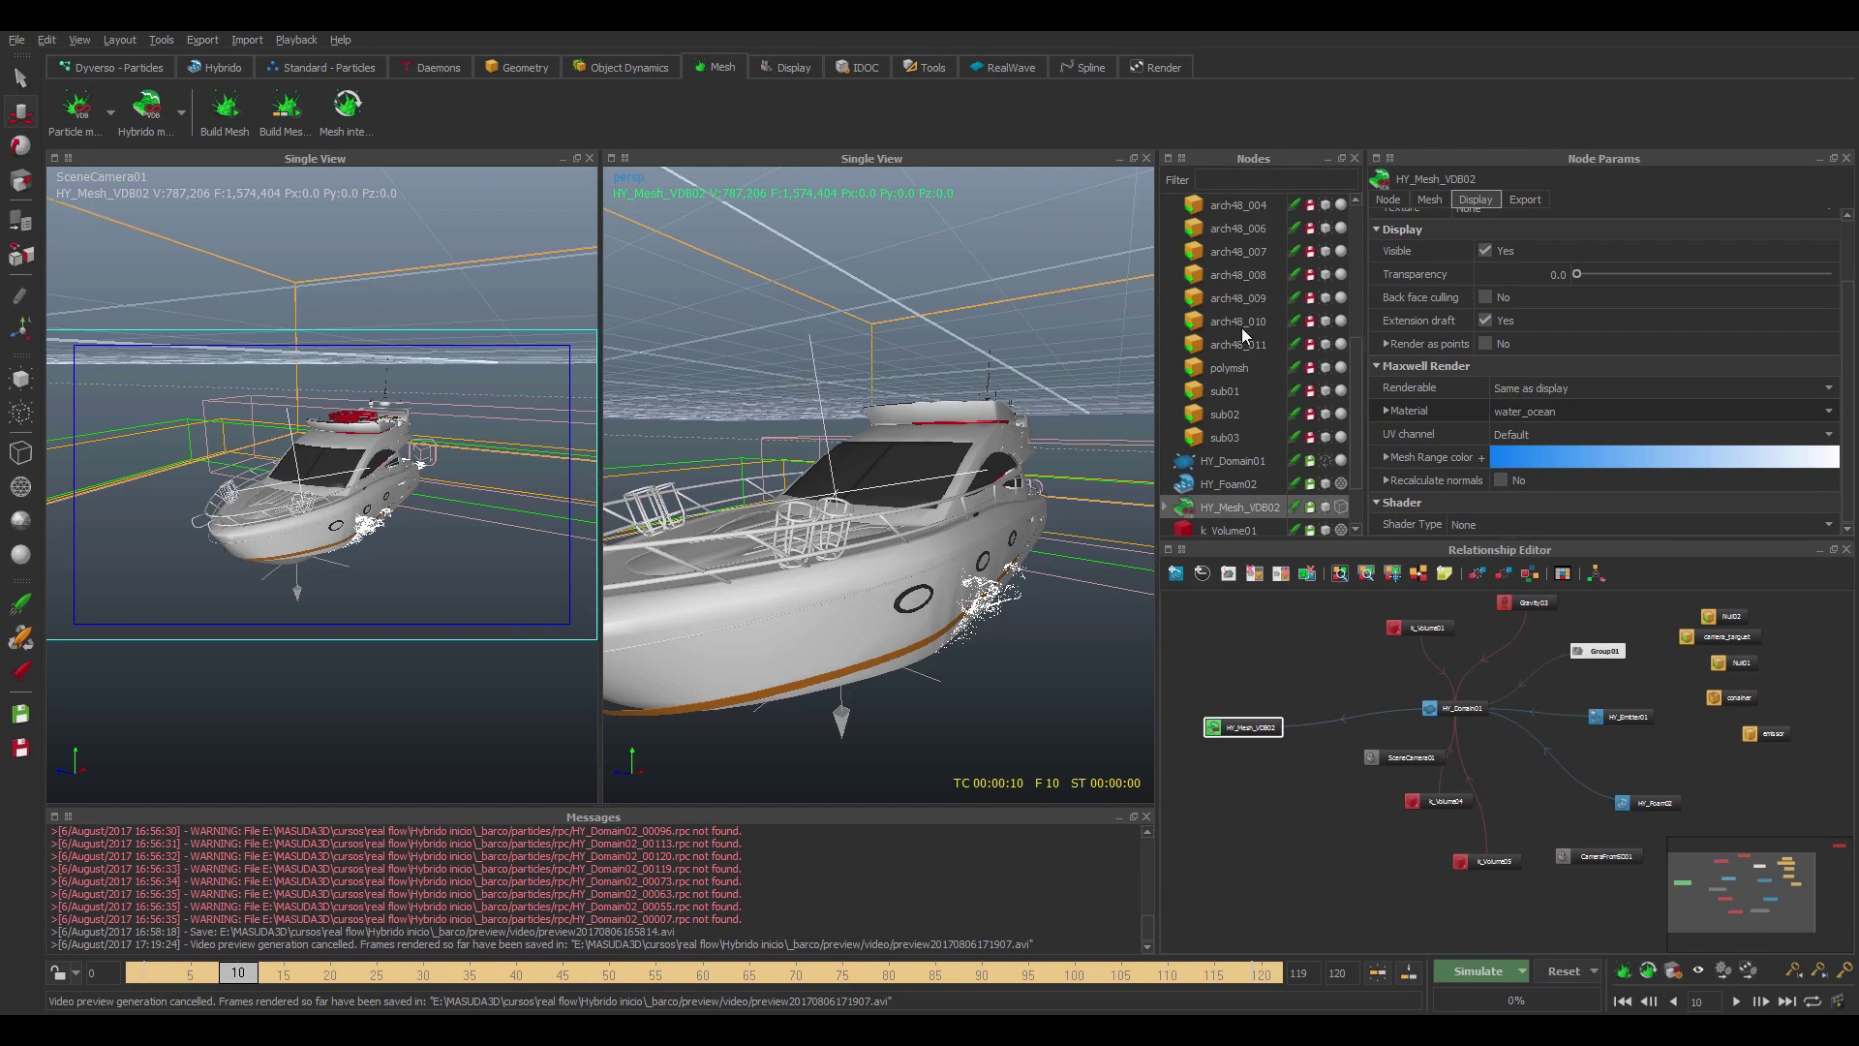
# - Collapse emissor and Group01, go to frame 55, and show HY_Mesh_VDB02 as a shaded surface
pyautogui.scroll(4, 1258, 319)
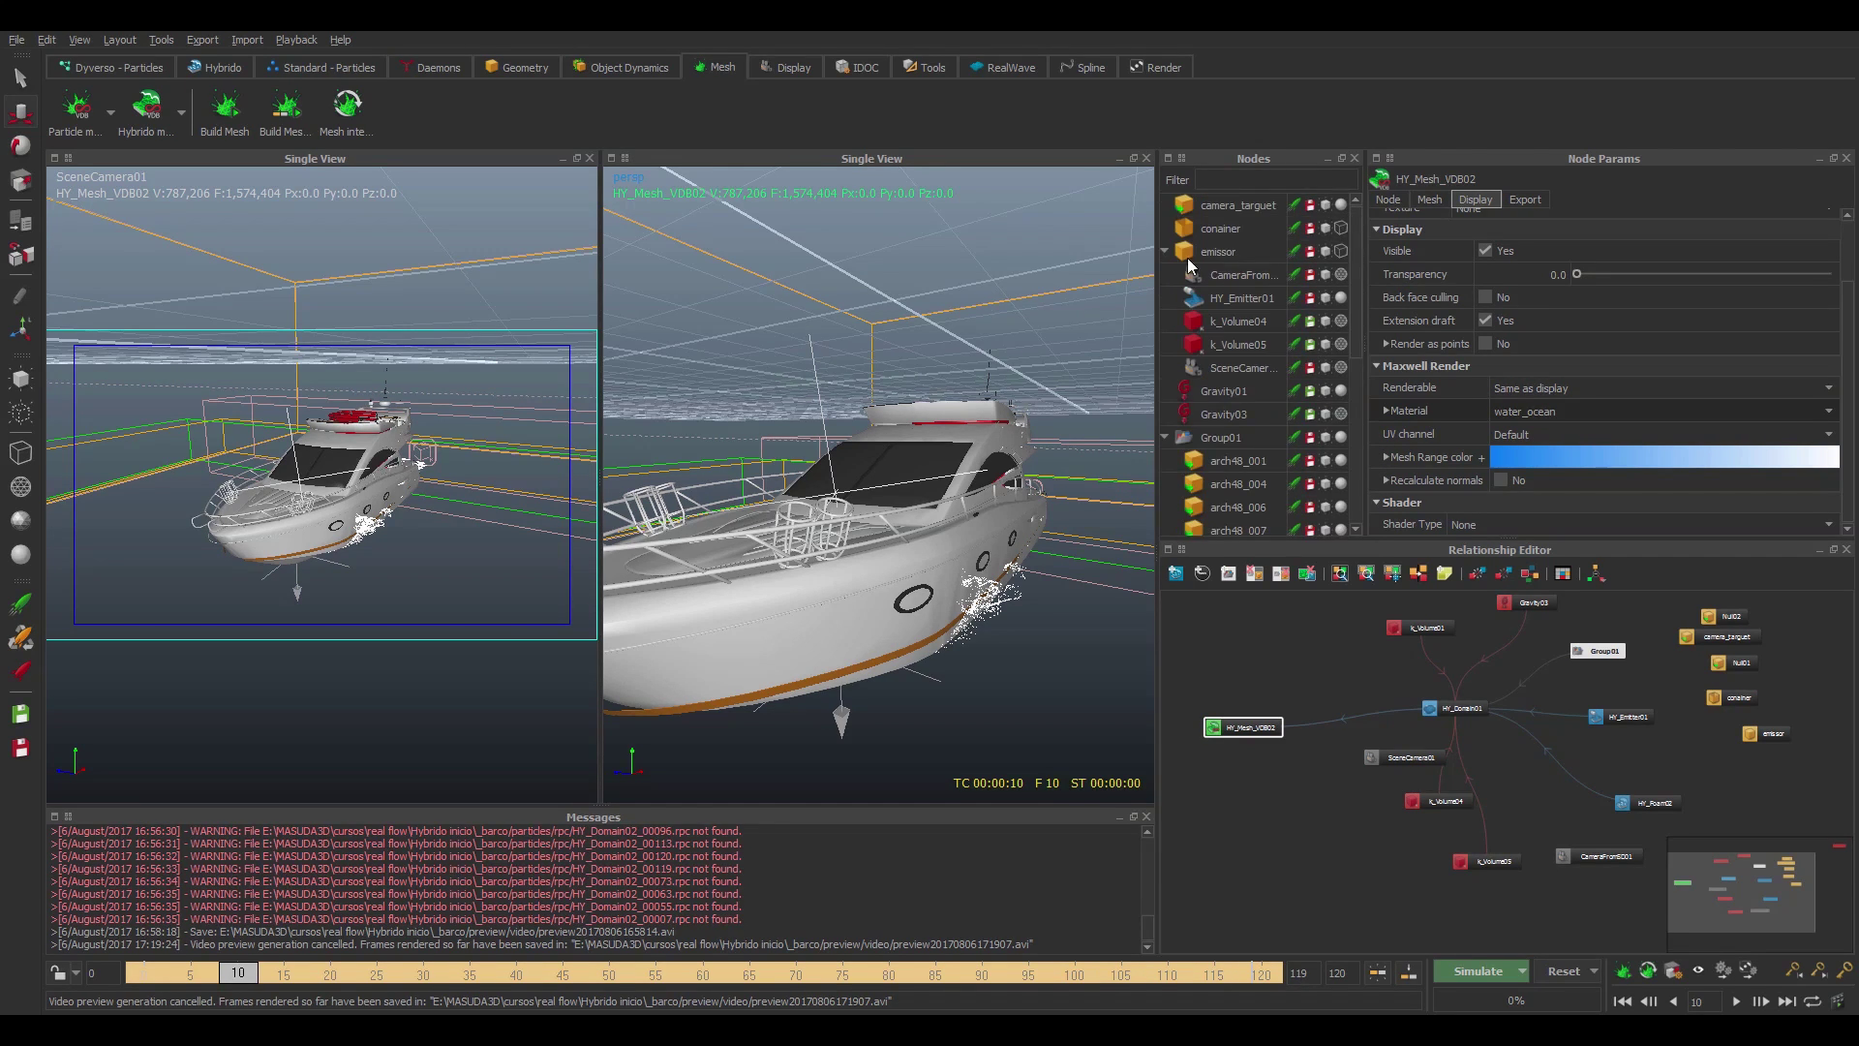
pyautogui.click(1164, 252)
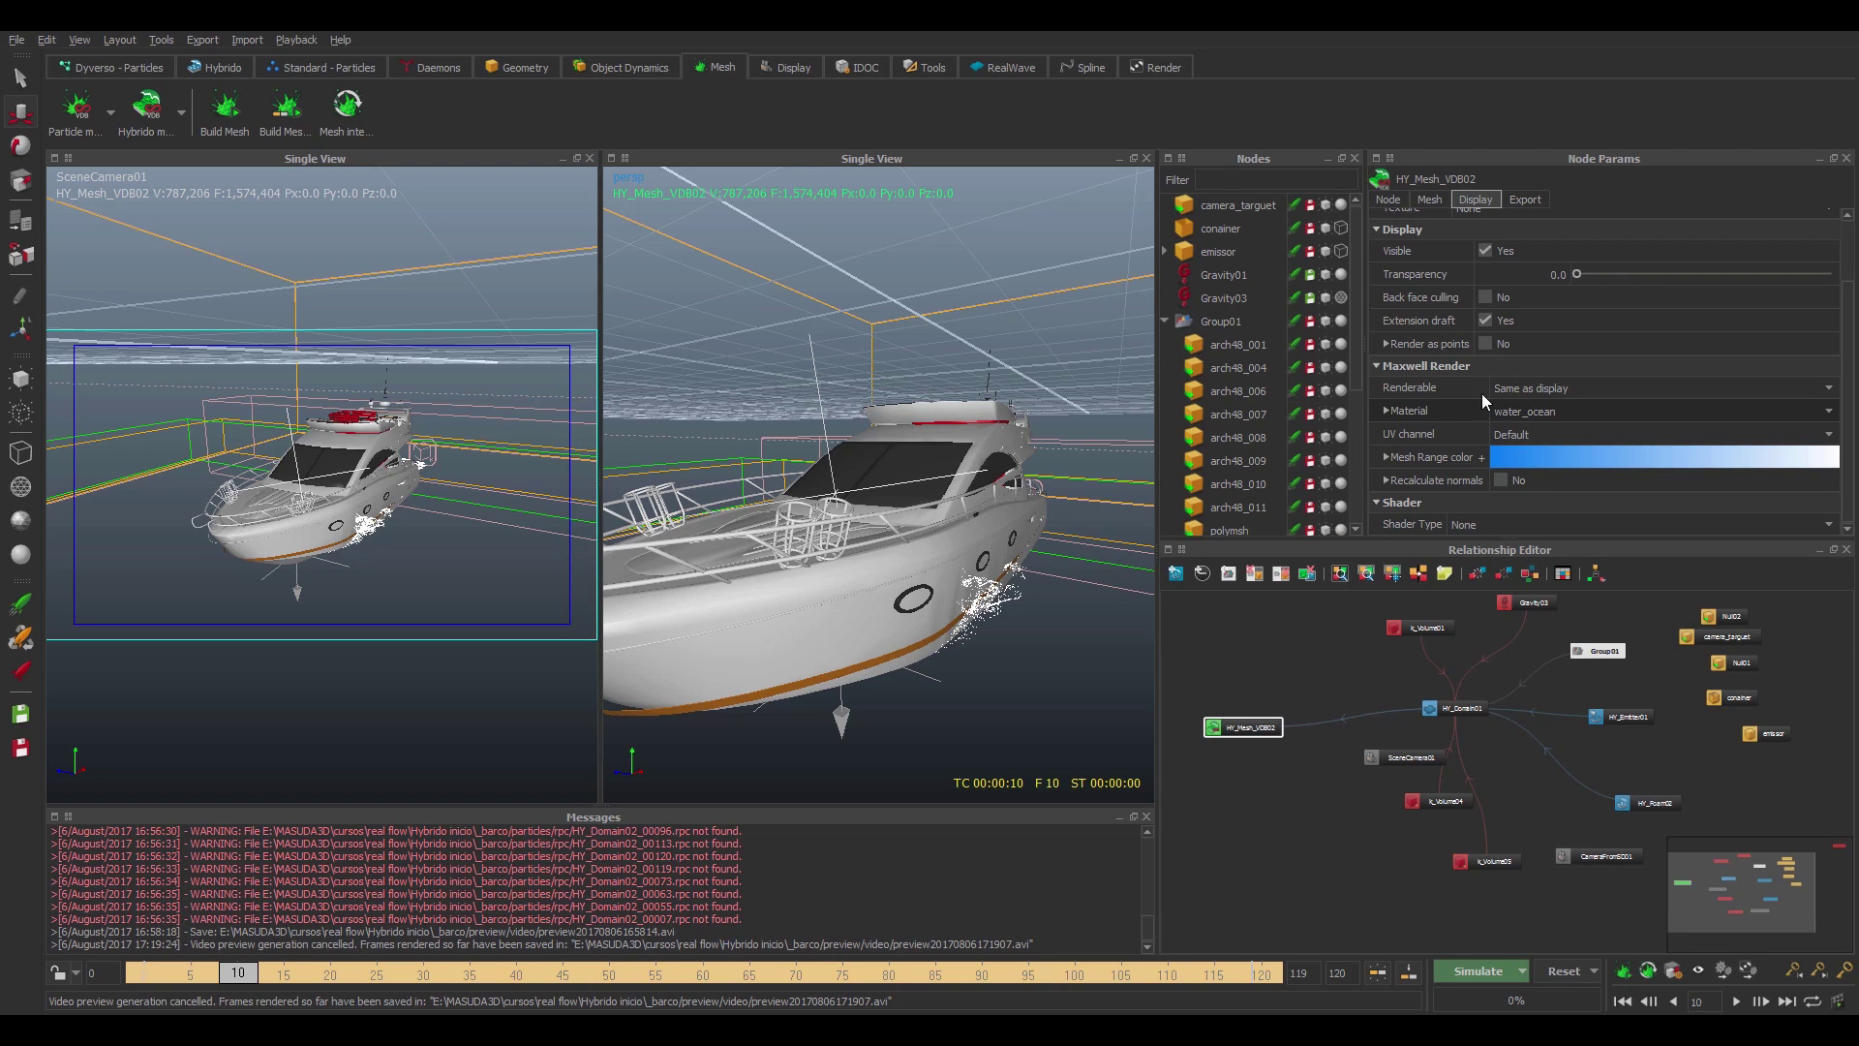
pyautogui.click(1163, 320)
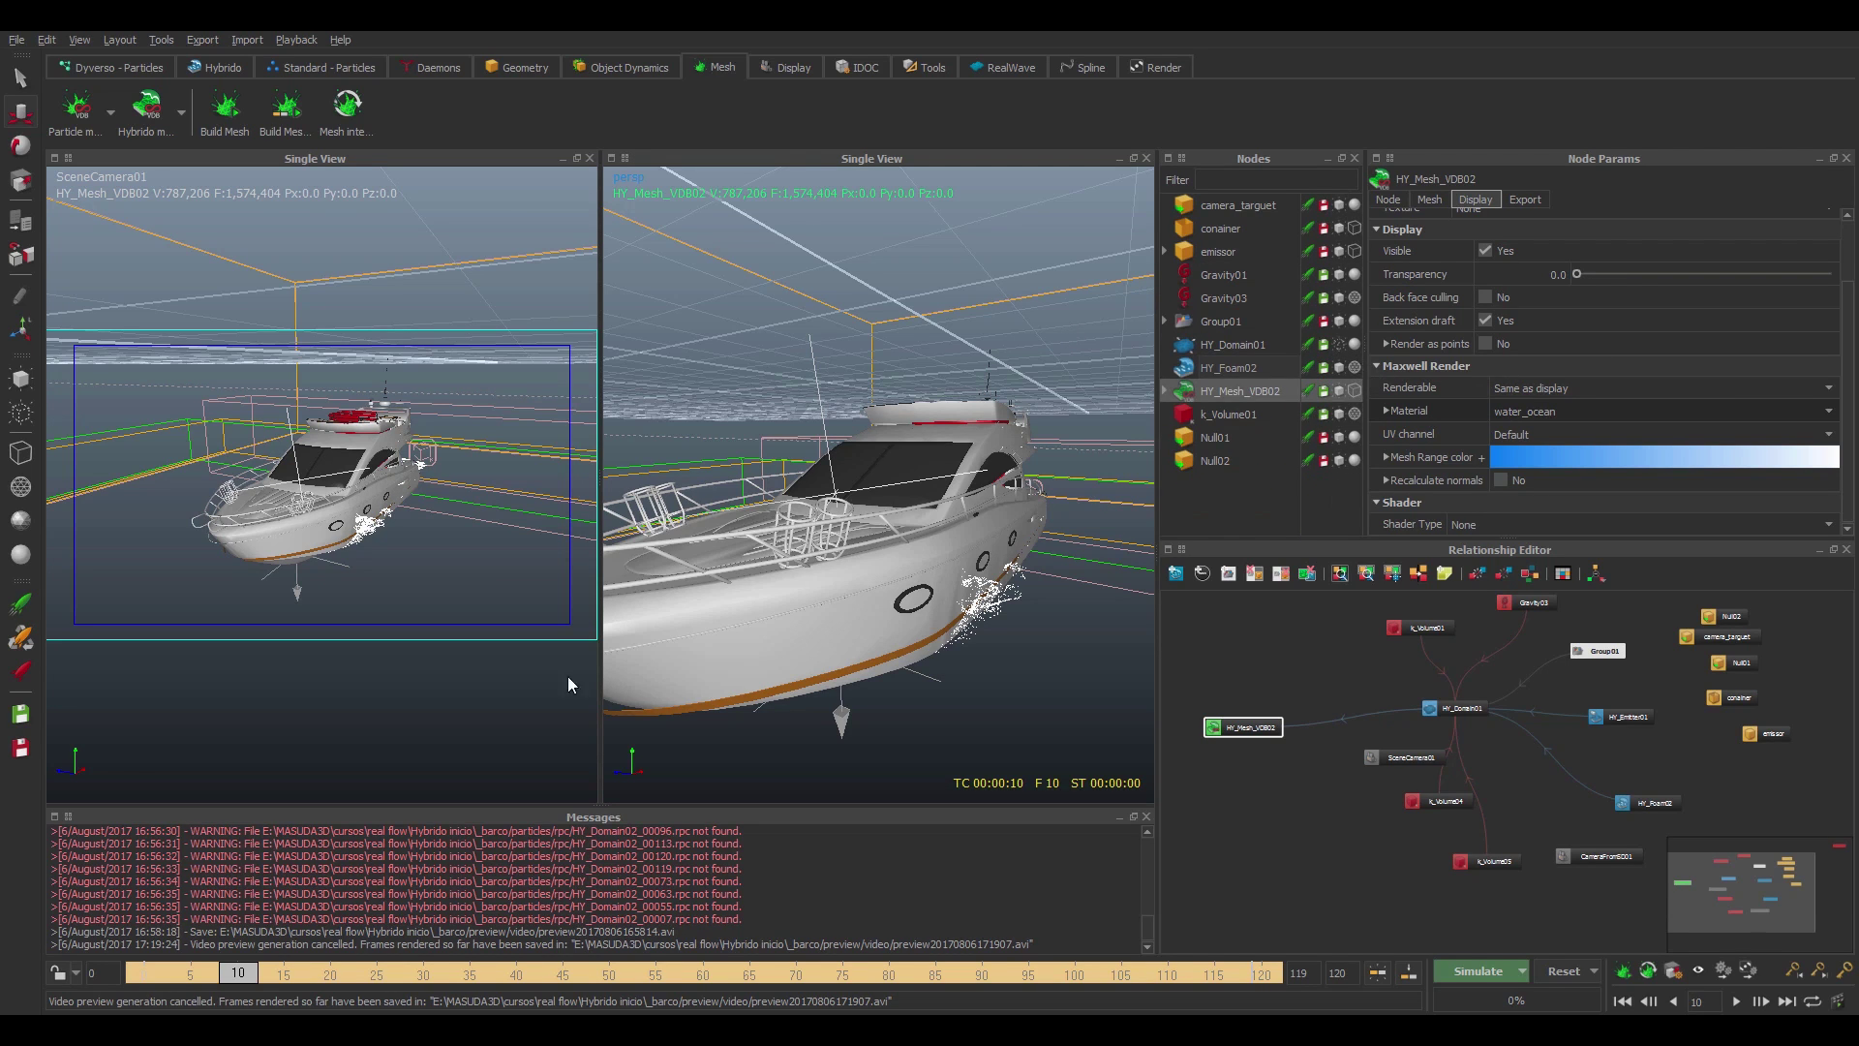
pyautogui.click(662, 969)
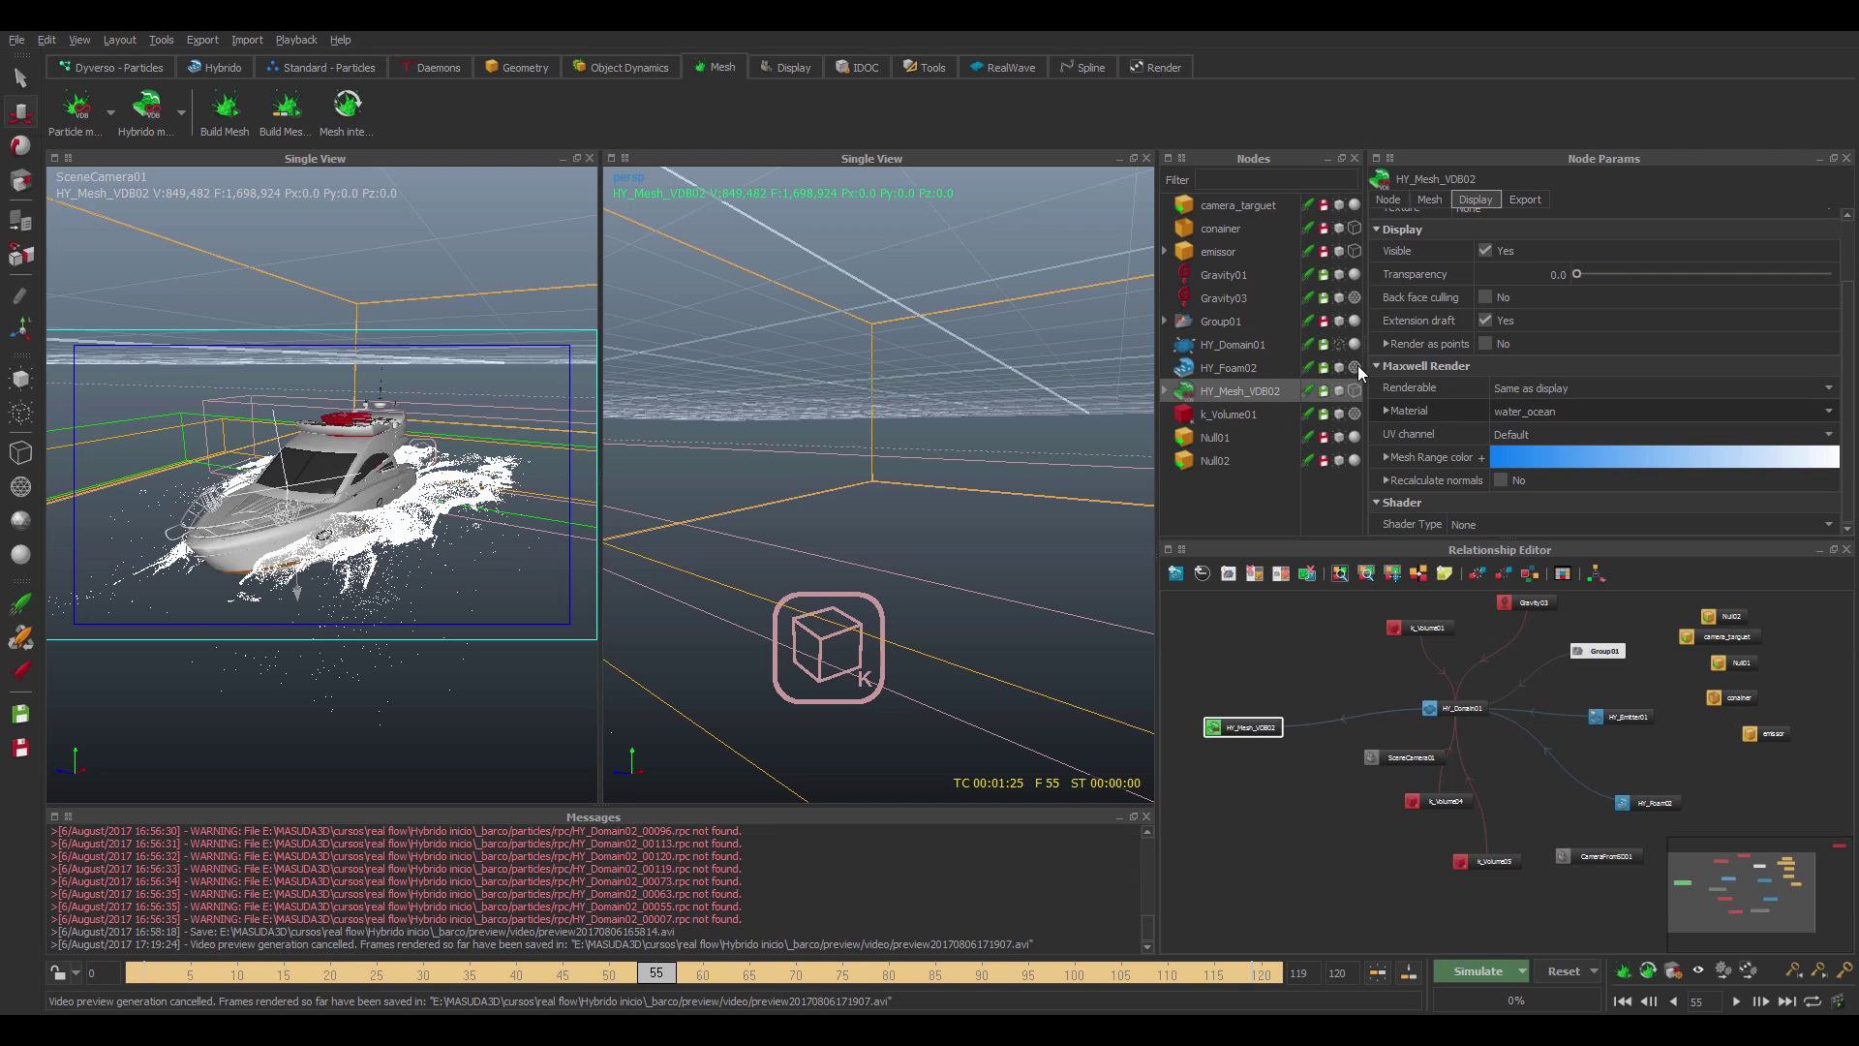
pyautogui.click(1355, 390)
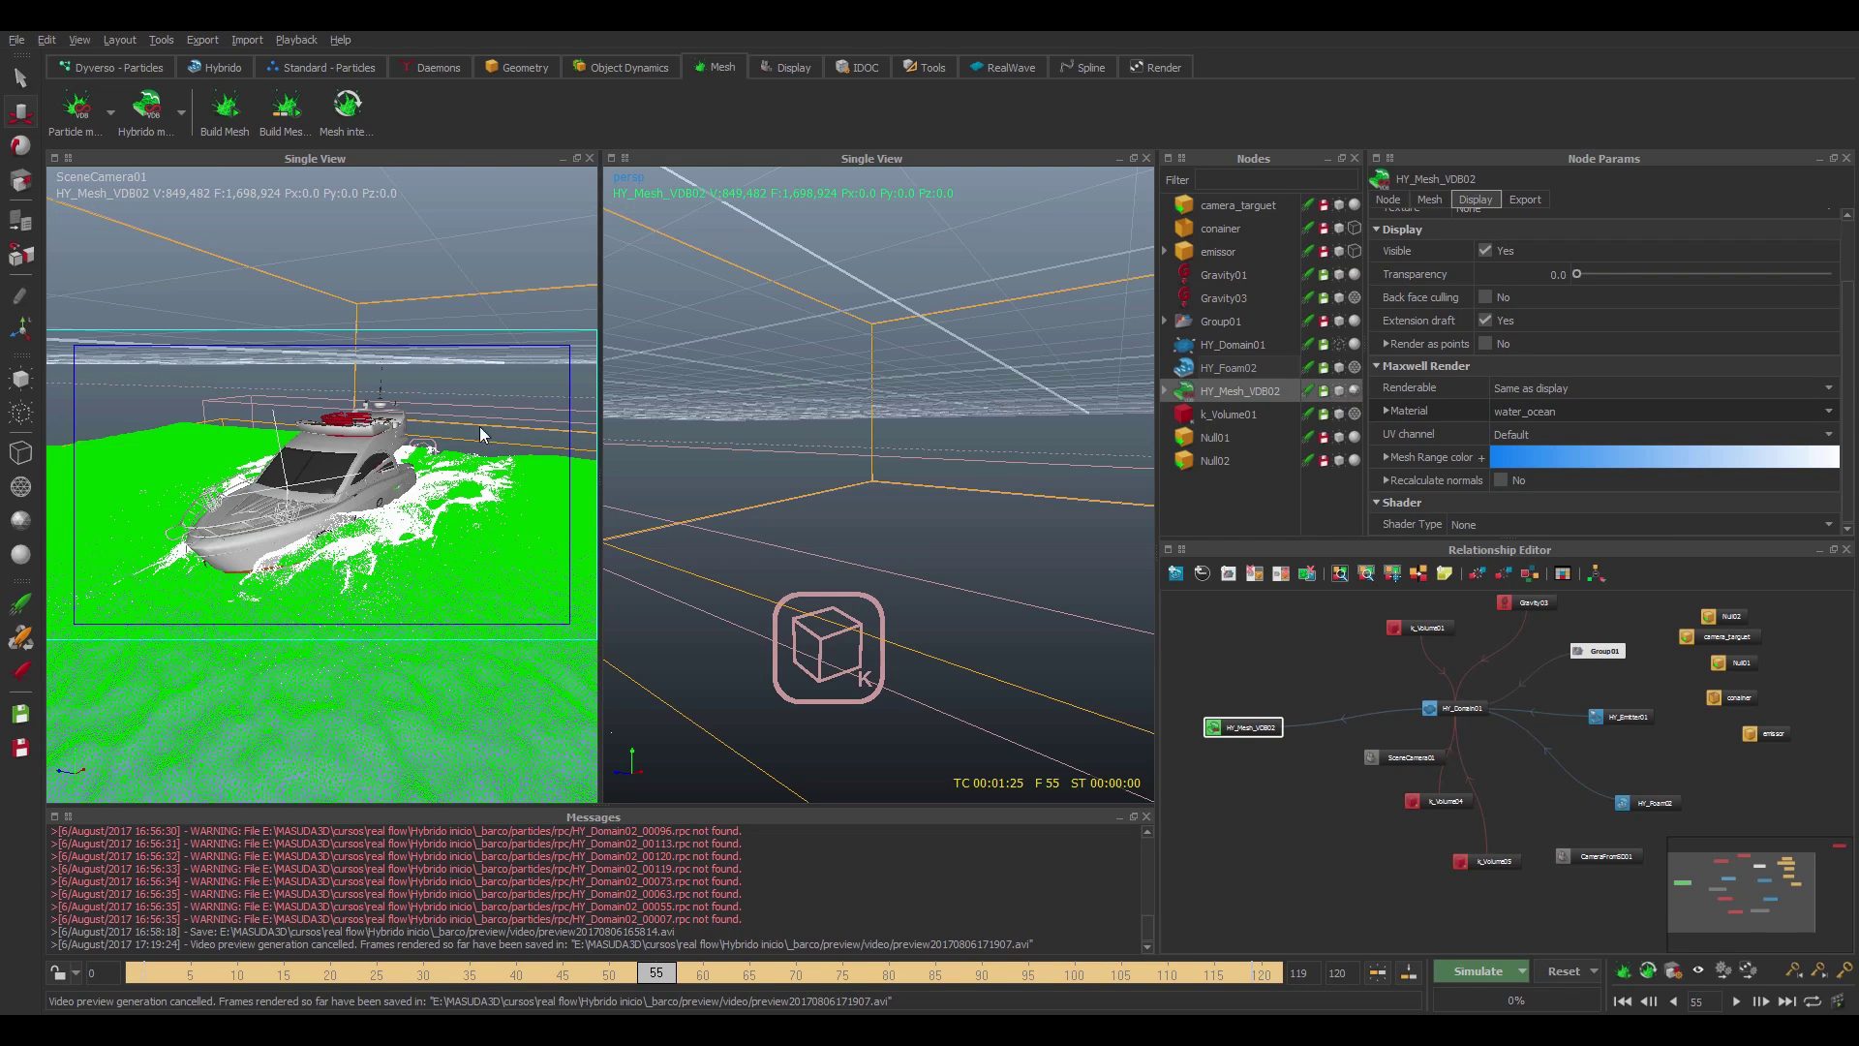
pyautogui.click(513, 387)
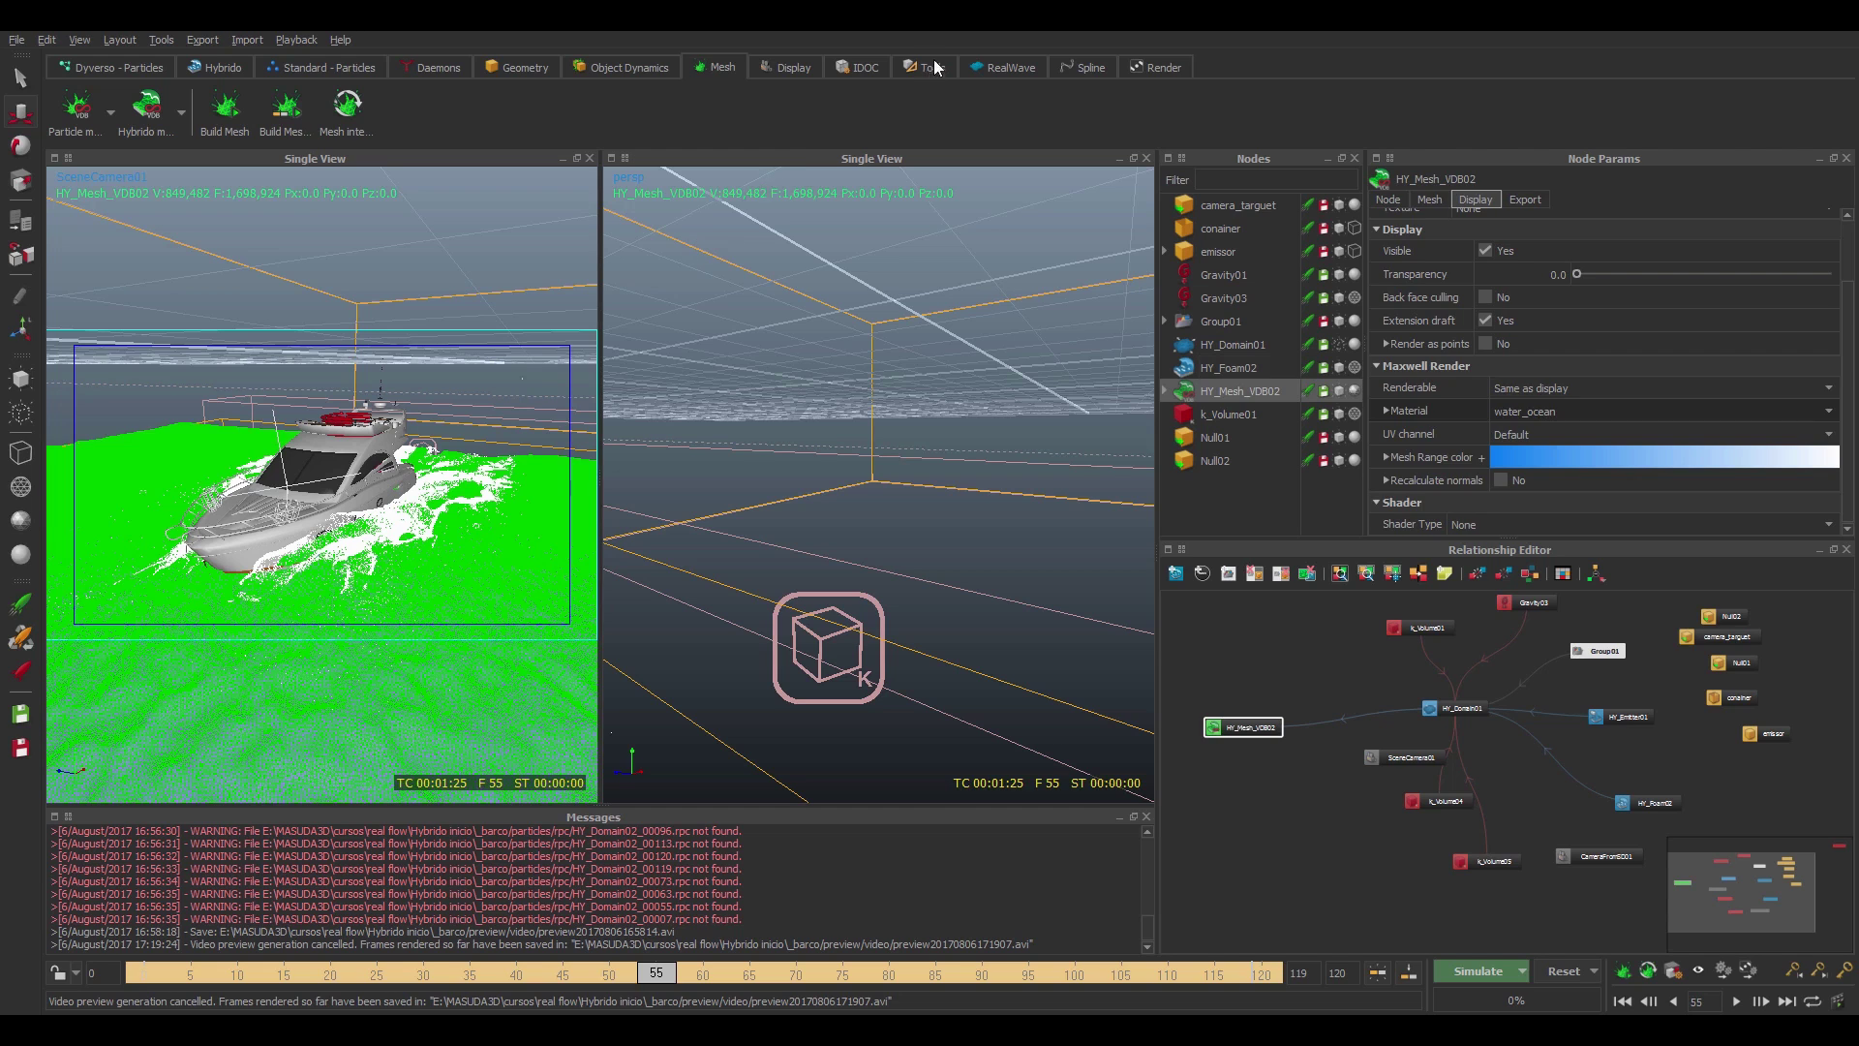
# - Run a Maxwell Interactive preview from the Render shelf, then close it
pyautogui.click(1139, 67)
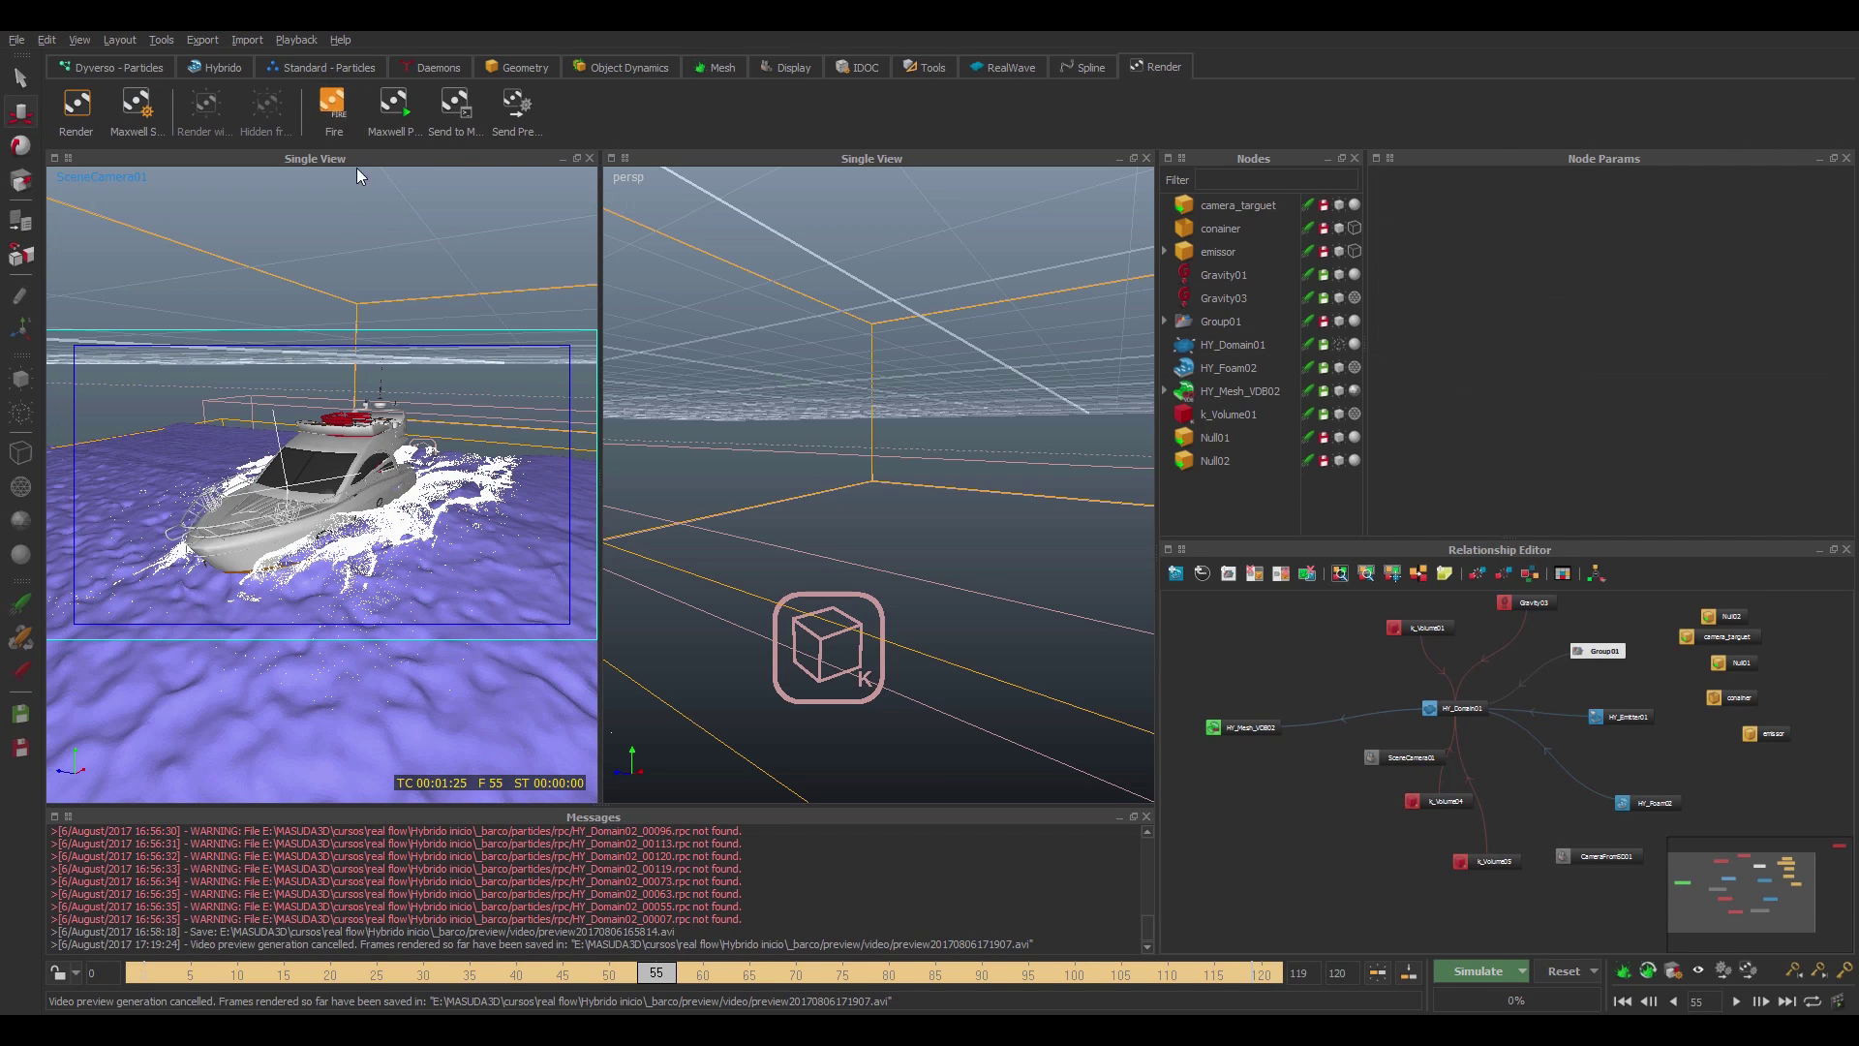
pyautogui.click(332, 102)
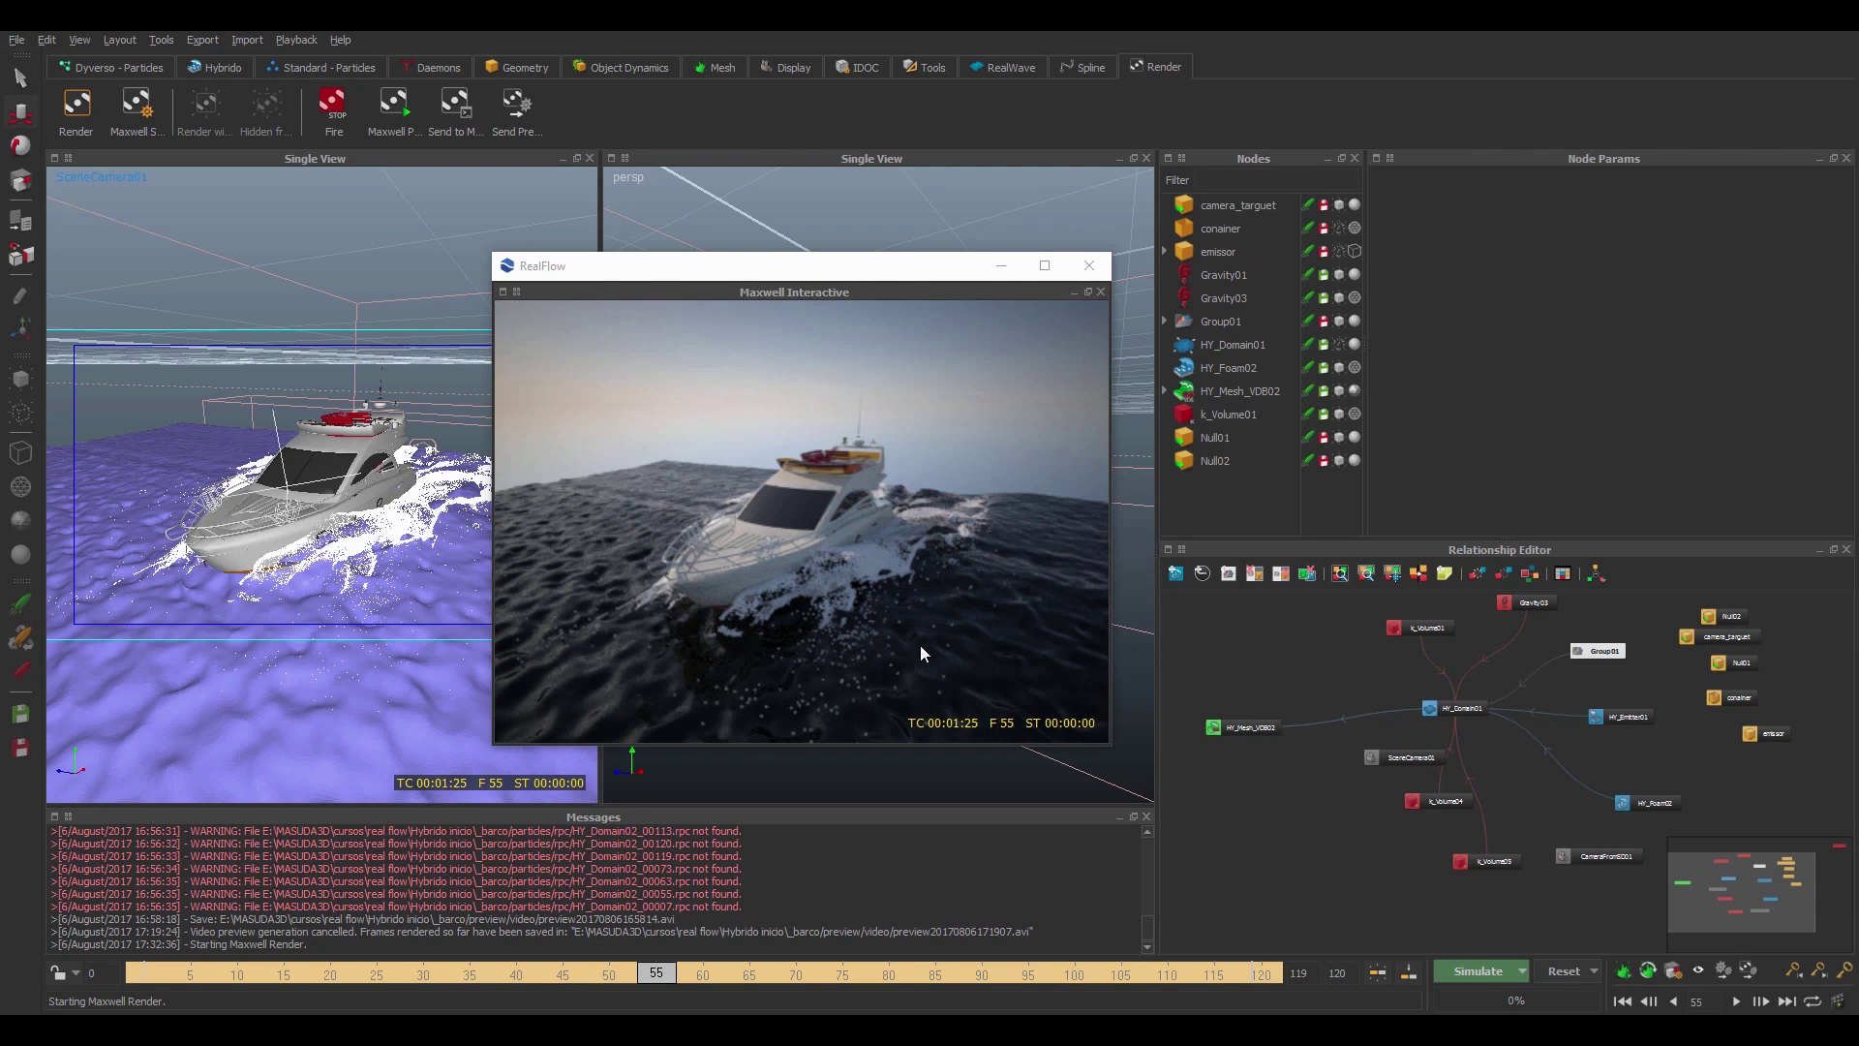
pyautogui.moveTo(920, 279); pyautogui.dragTo(865, 285)
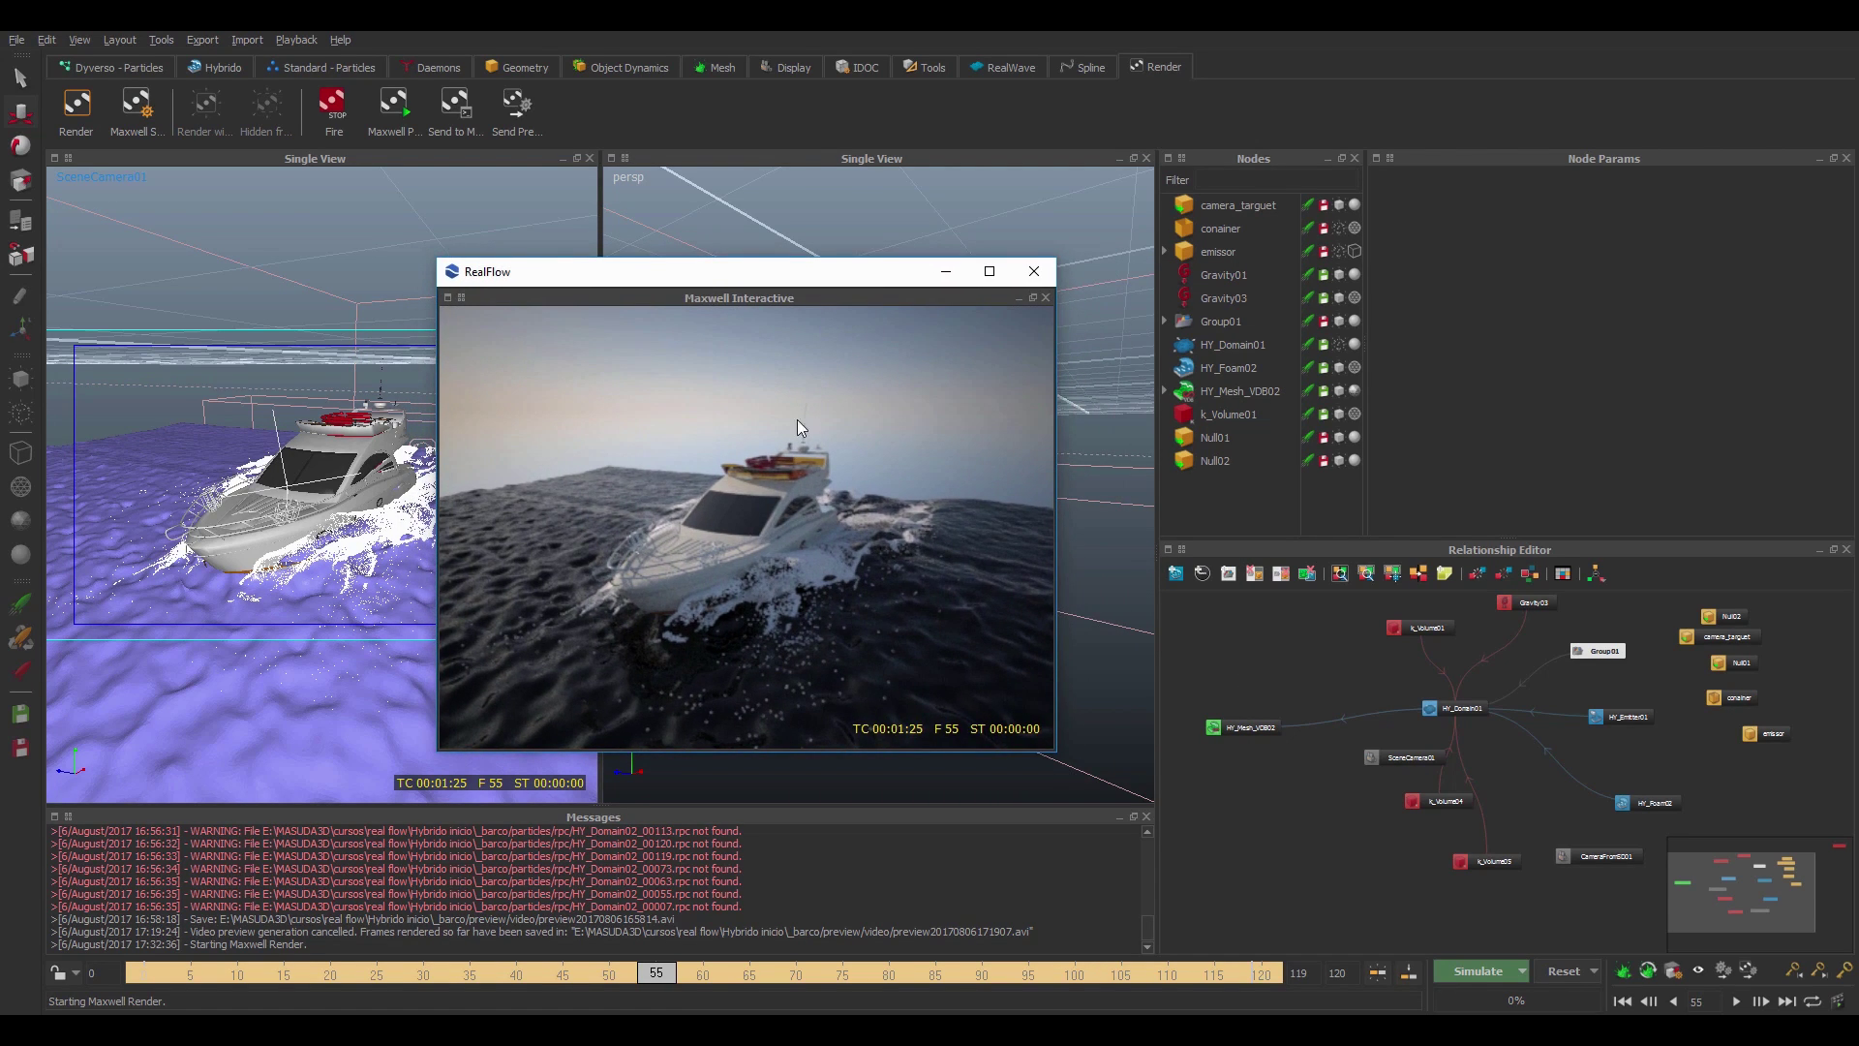
pyautogui.click(1034, 274)
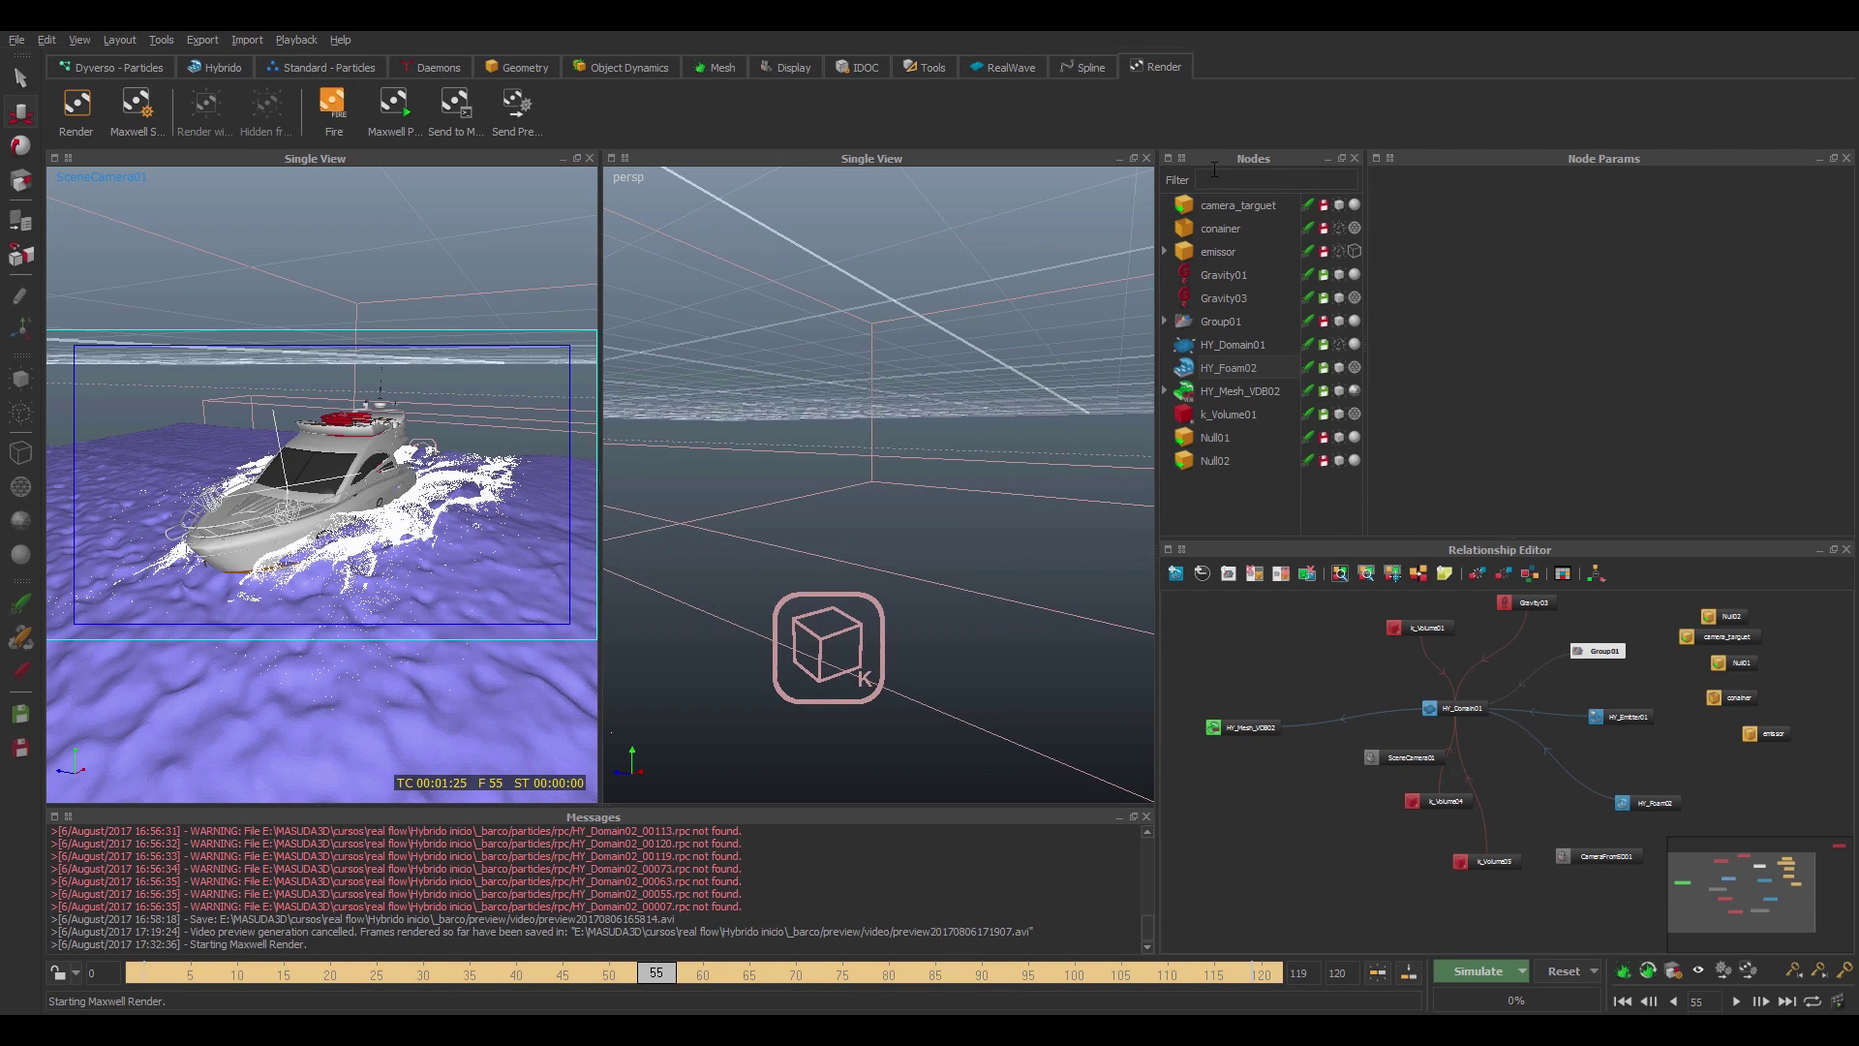
# - Set the Render dialog's time limit to 1200 and resolution to 1920 × 1080
pyautogui.click(81, 114)
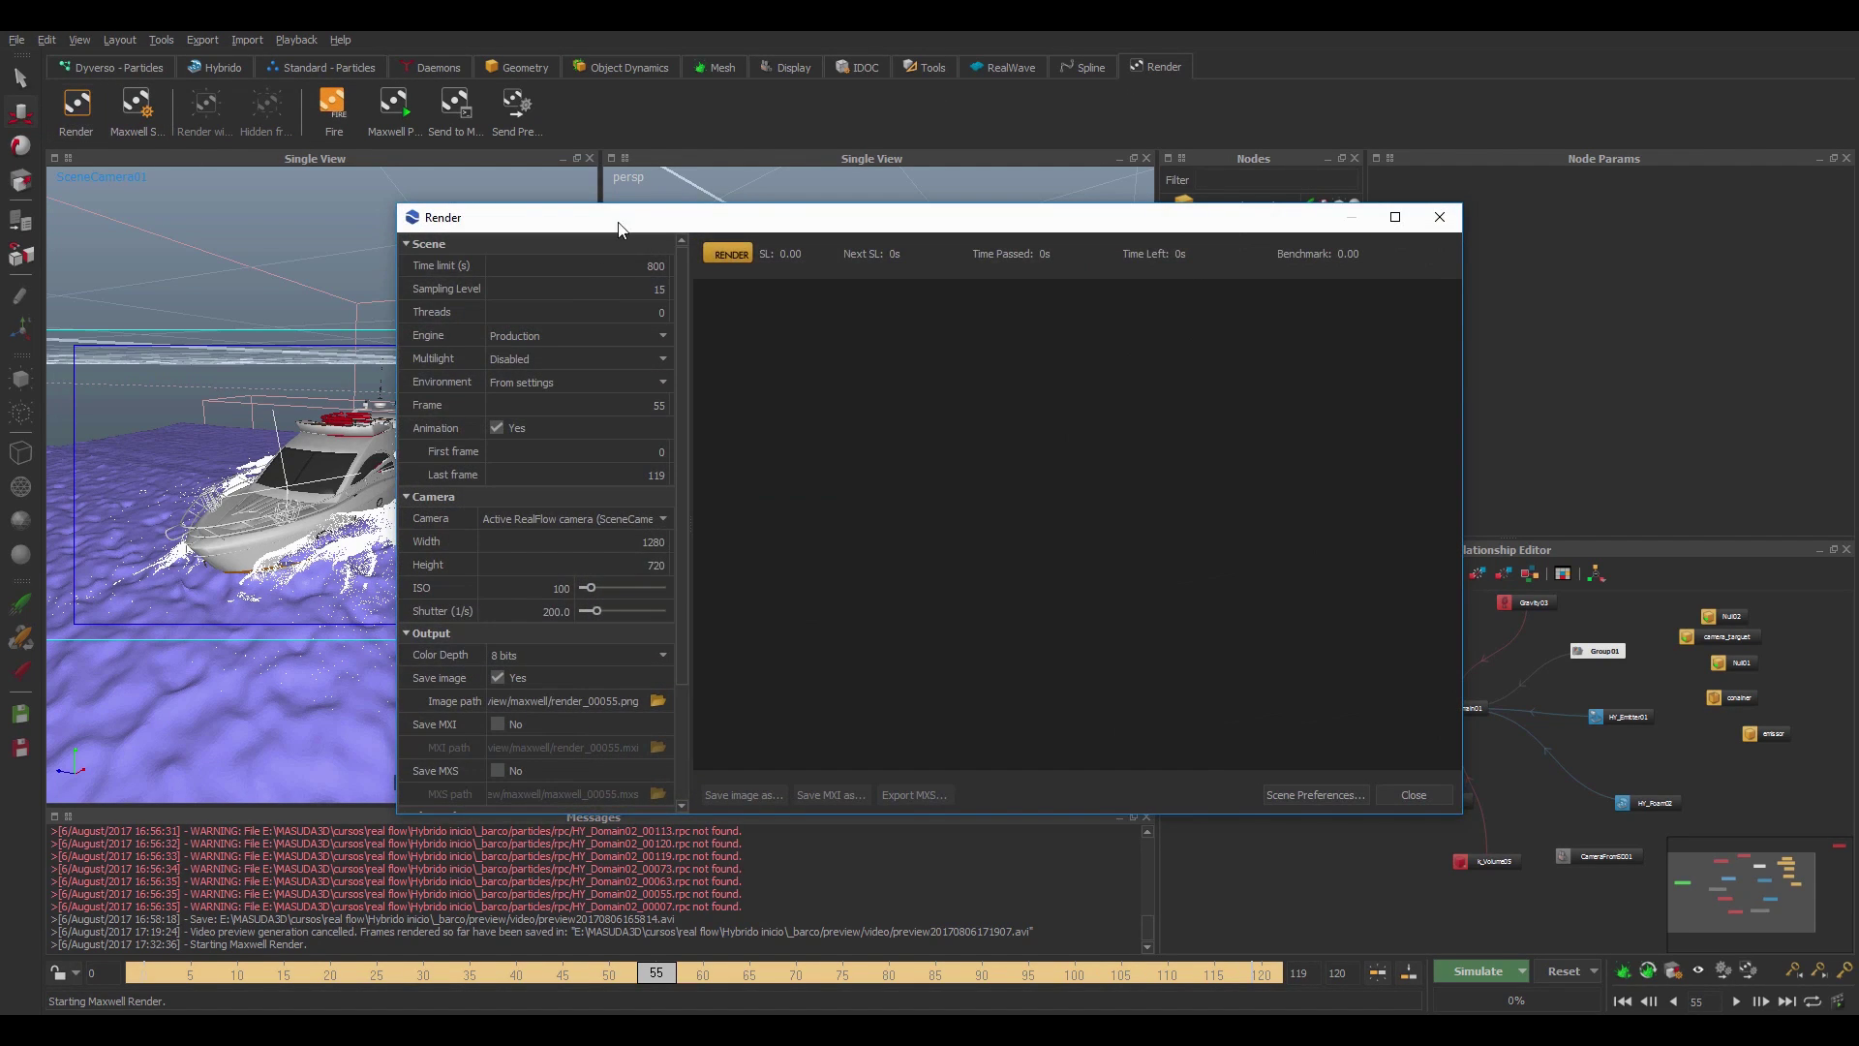
pyautogui.click(612, 263)
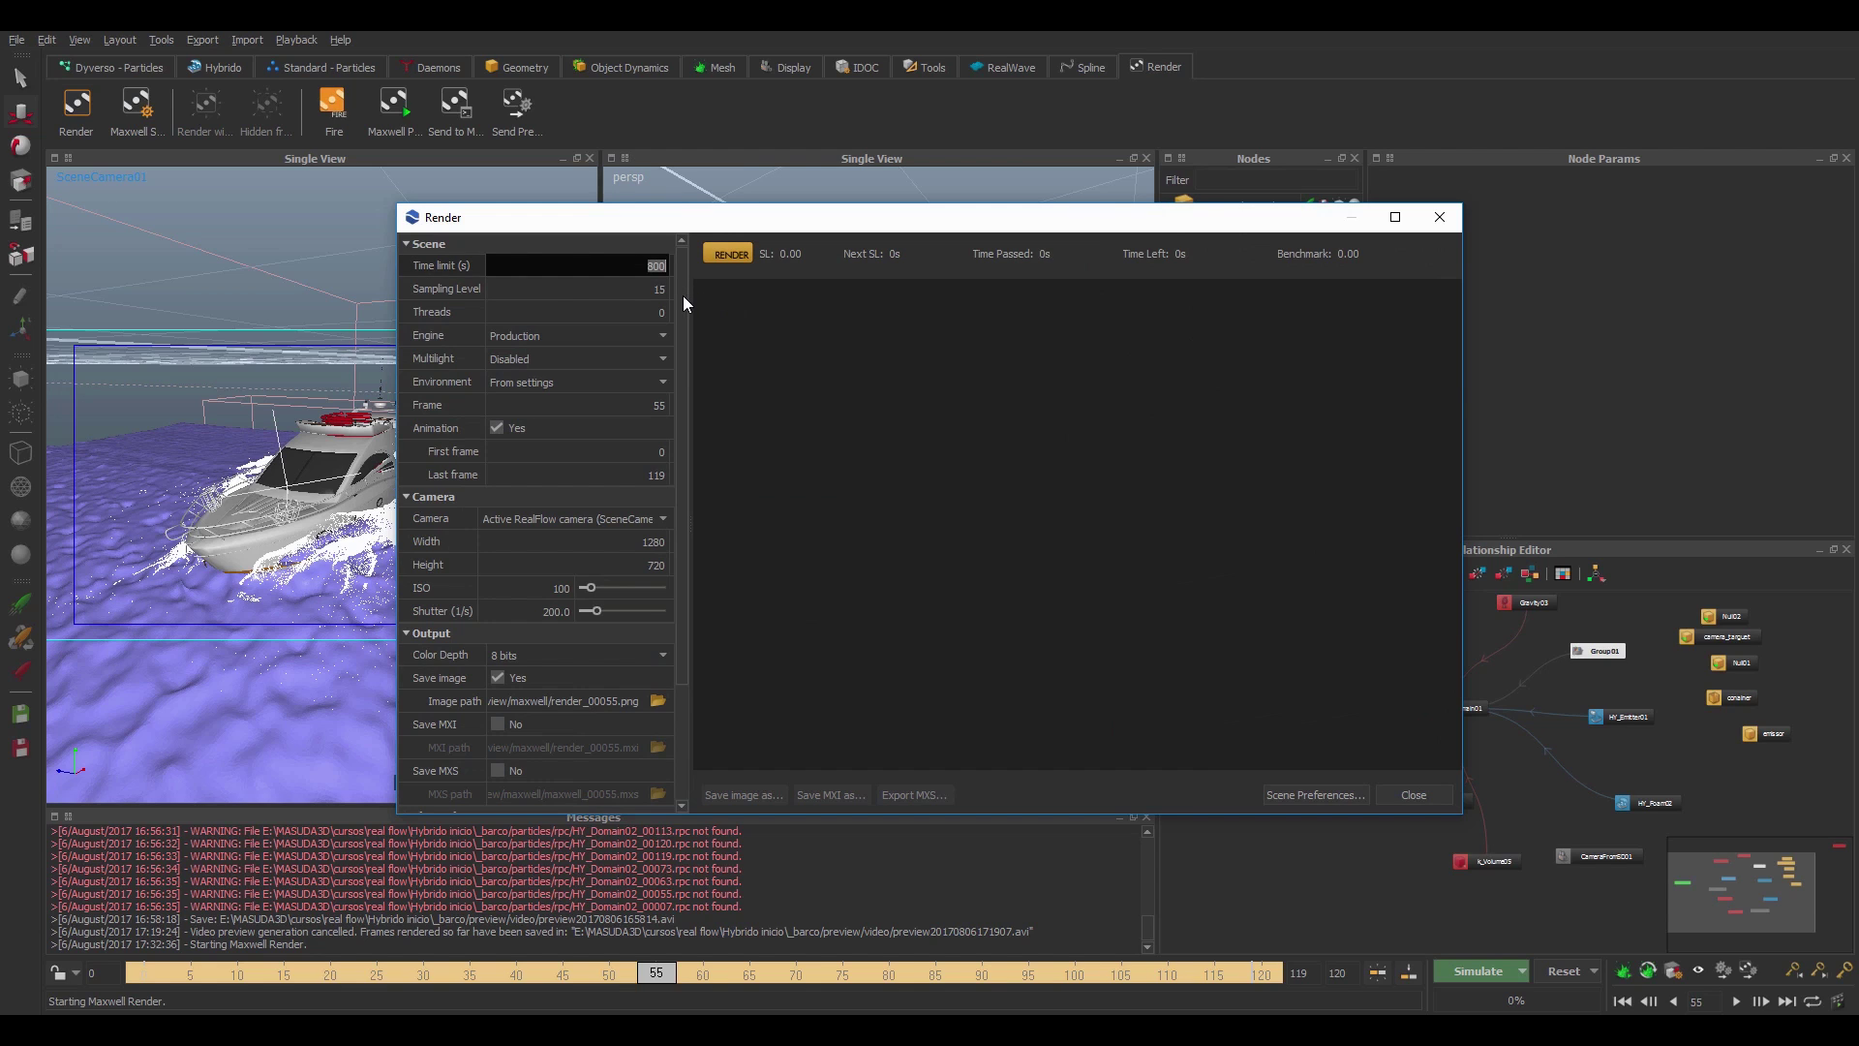
pyautogui.write('1200')
pyautogui.click(628, 543)
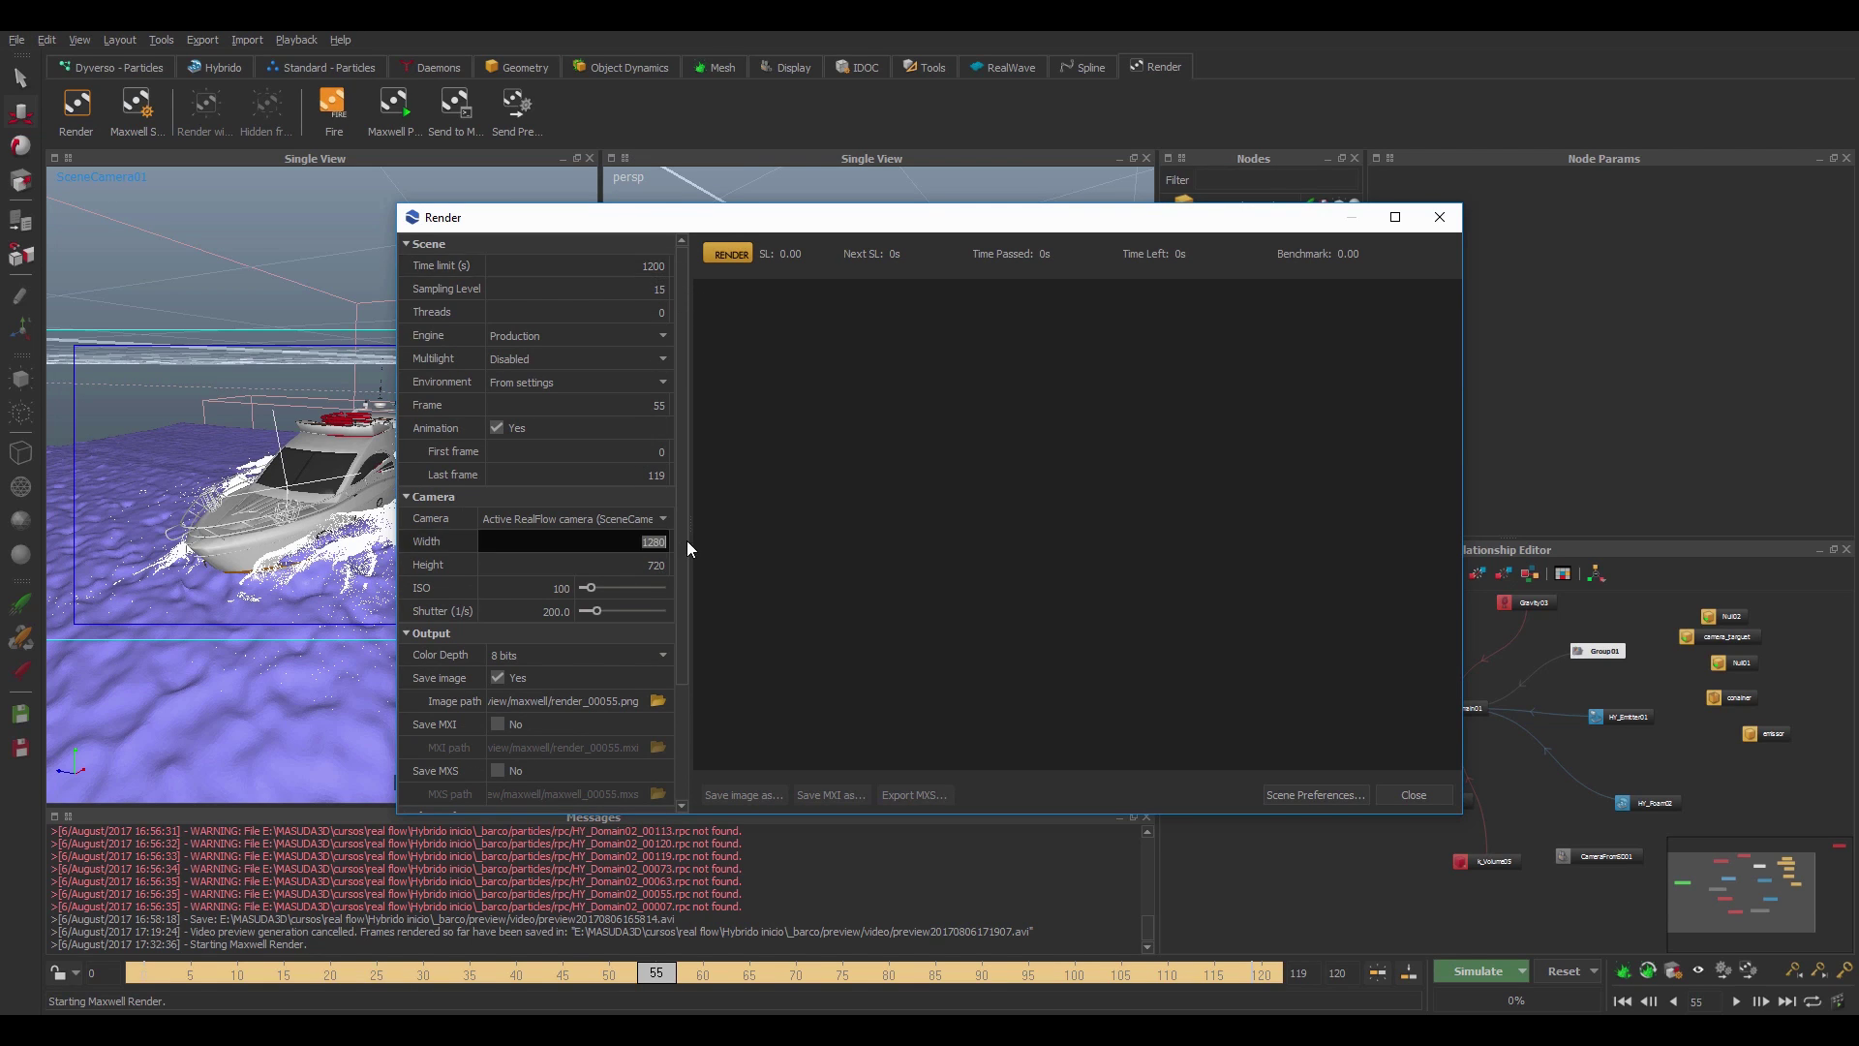
pyautogui.write('1920')
pyautogui.click(639, 563)
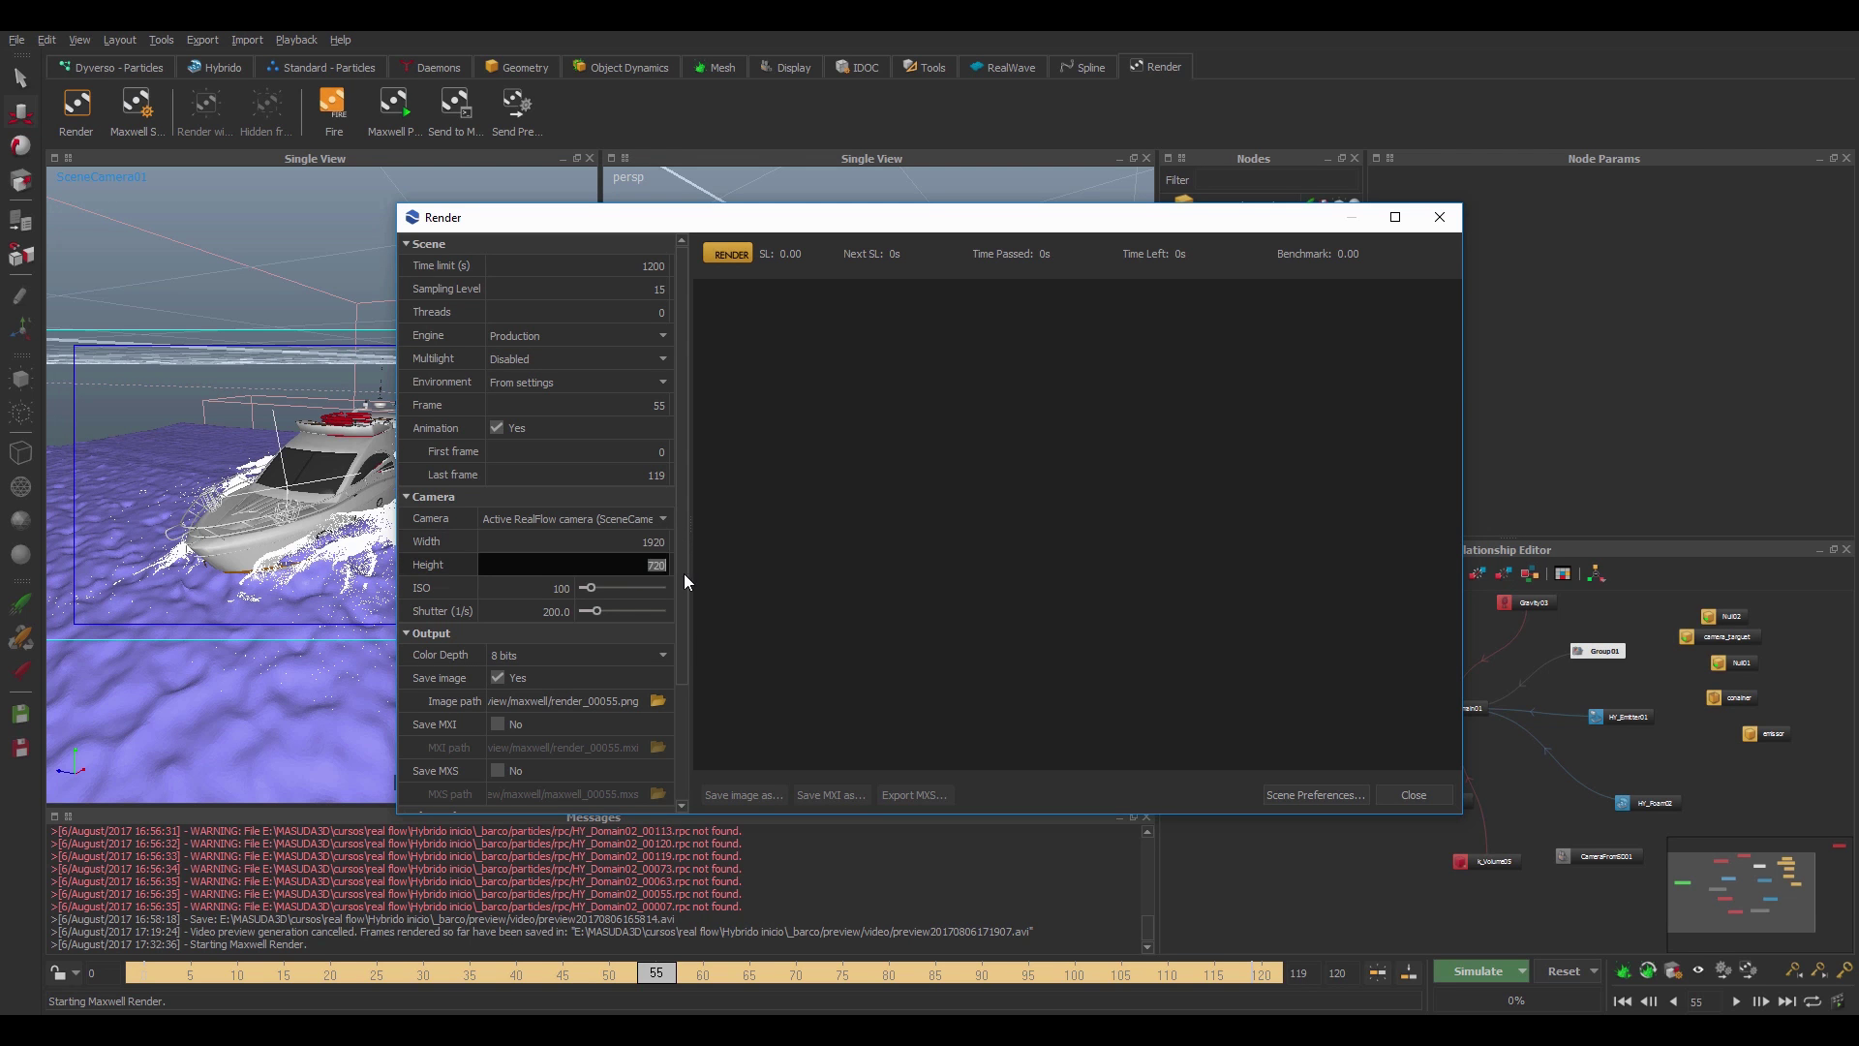
pyautogui.write('1080')
# - Open and cancel the image path browser, then close the Render dialog
pyautogui.click(658, 701)
pyautogui.click(1297, 207)
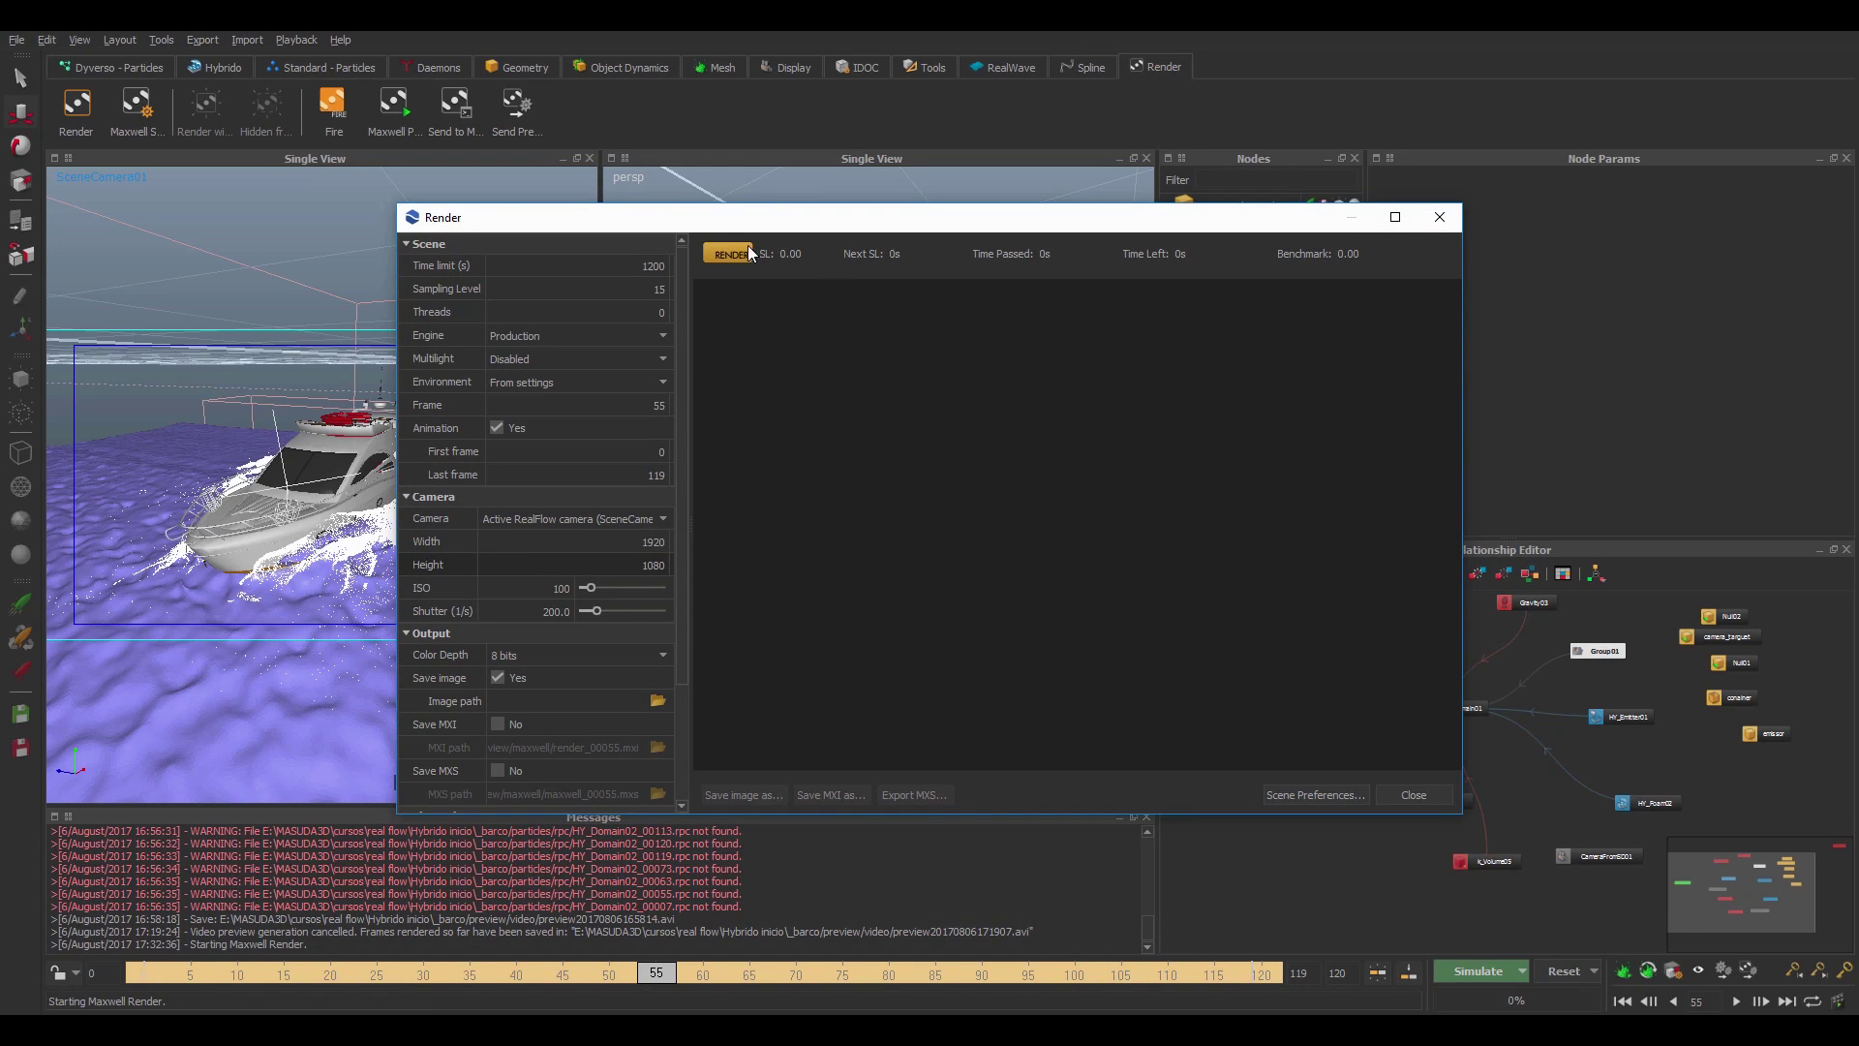
pyautogui.click(1437, 220)
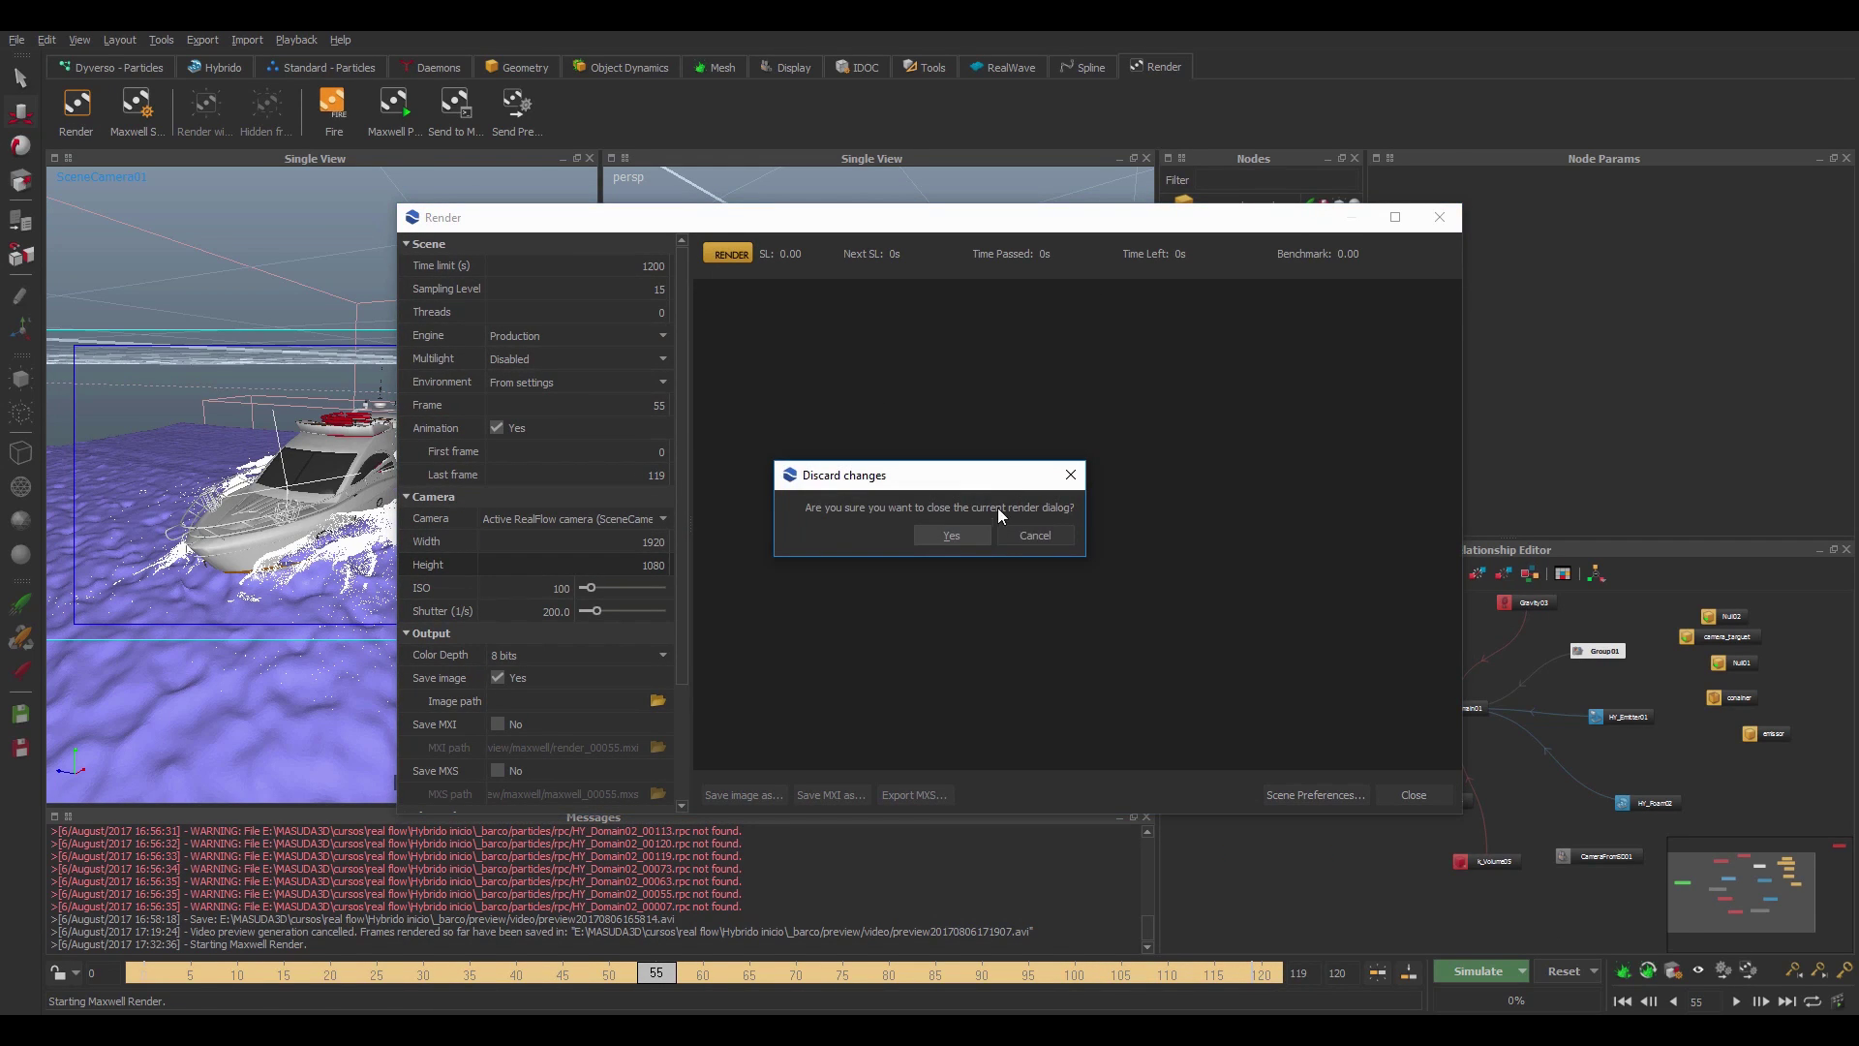